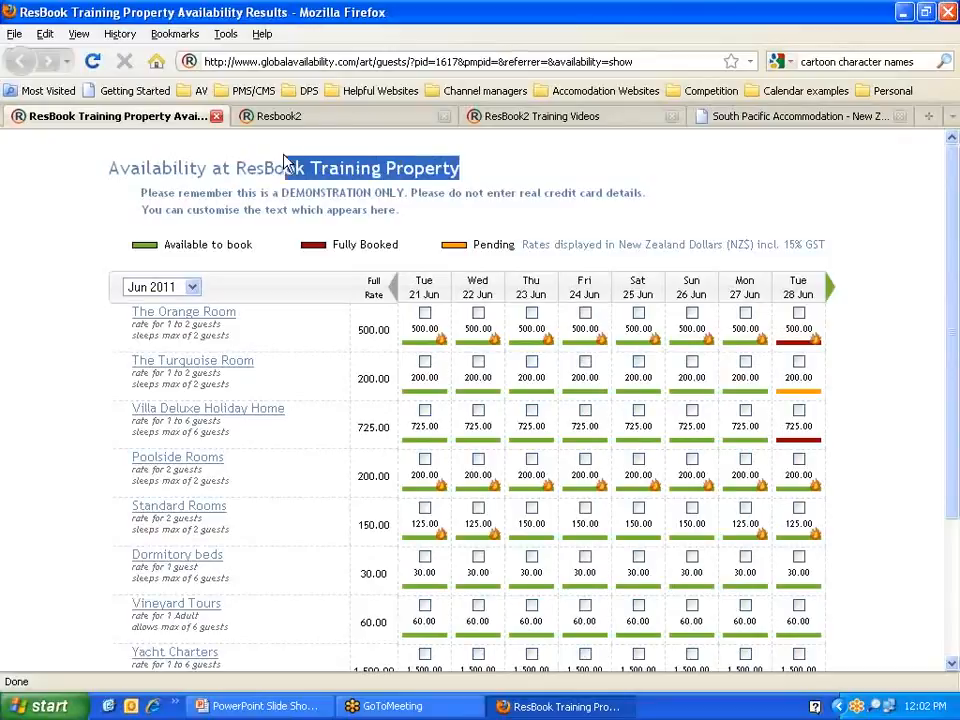
Step: Highlight the demonstration notice and the note about New Zealand Dollar rates
left_click(140, 200)
left_click_drag(140, 200, 398, 212)
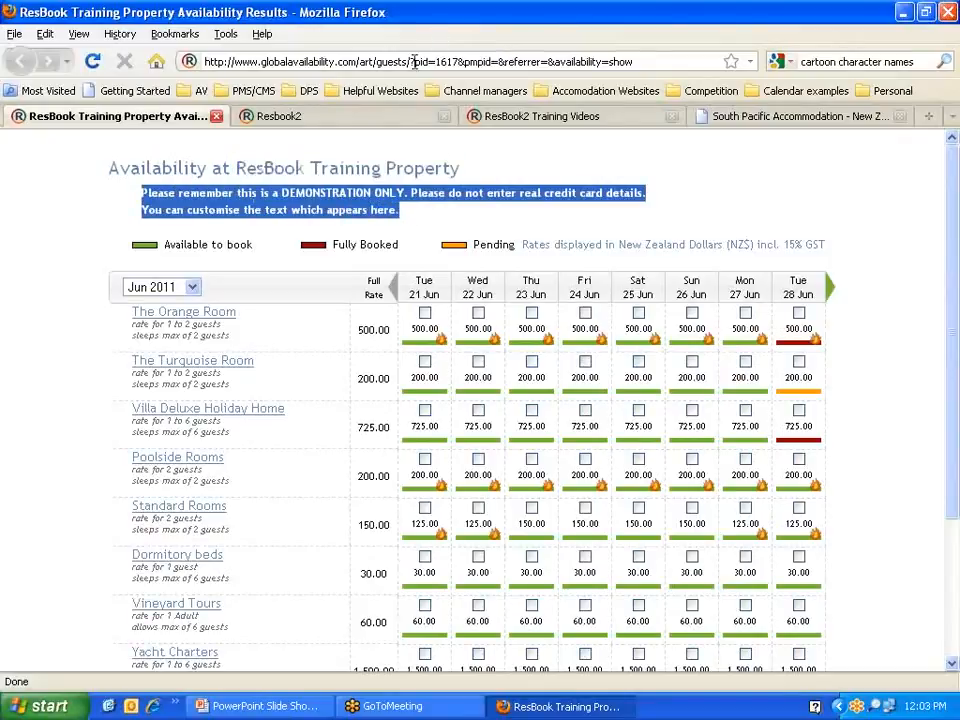
left_click(433, 212)
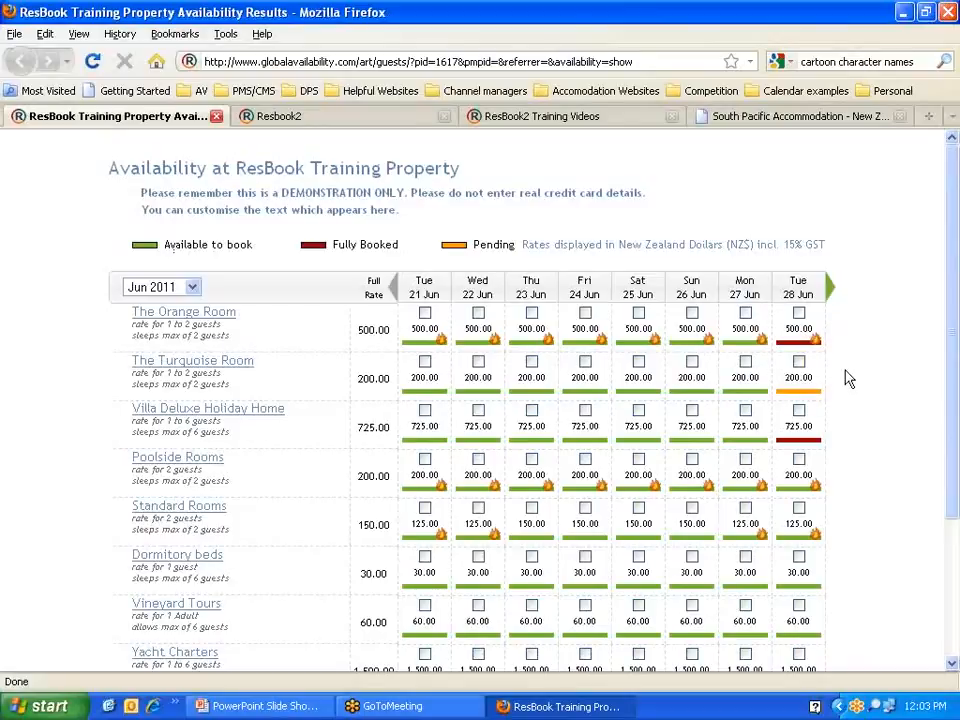
left_click_drag(522, 244, 825, 244)
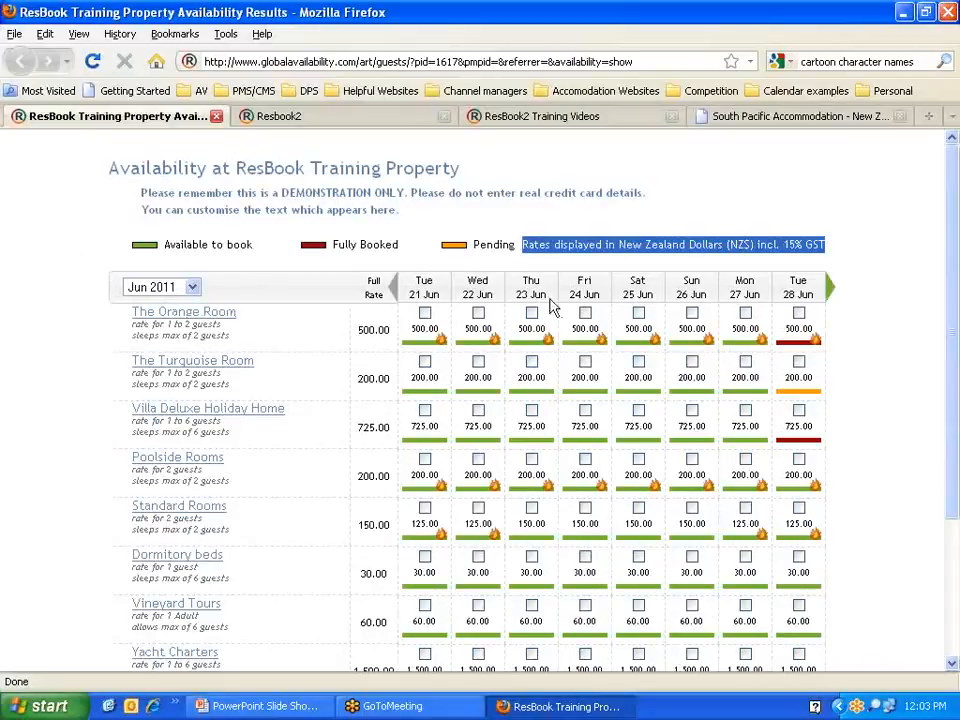
Step: Keep Jun 2011 as the month and advance the grid to Wed 29 Jun–Wed 06 Jul
left_click(193, 288)
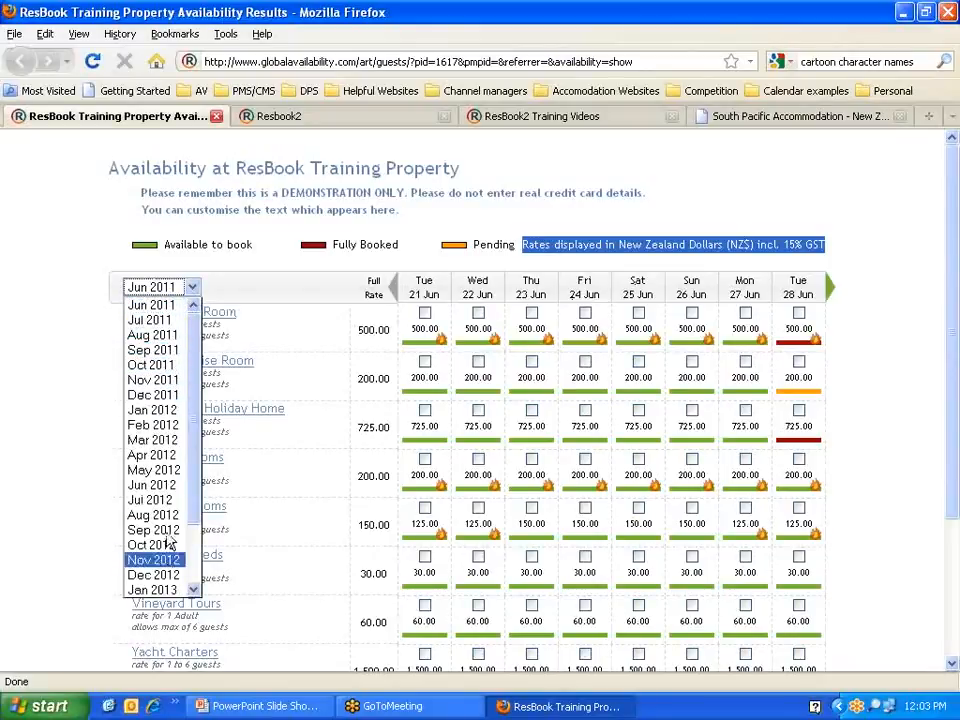
left_click(276, 285)
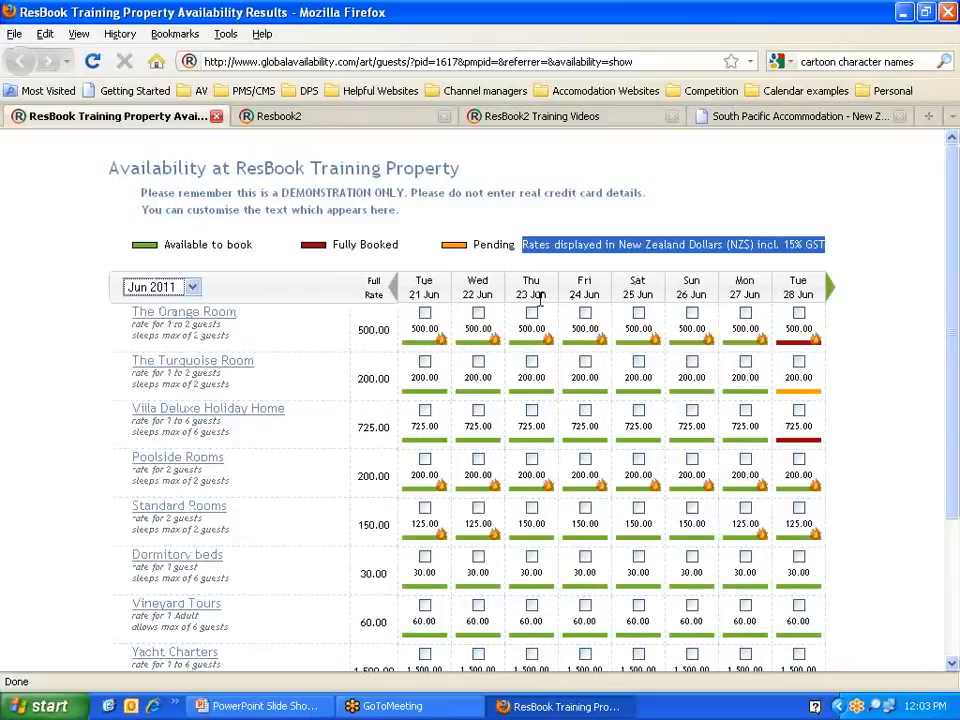
left_click(831, 289)
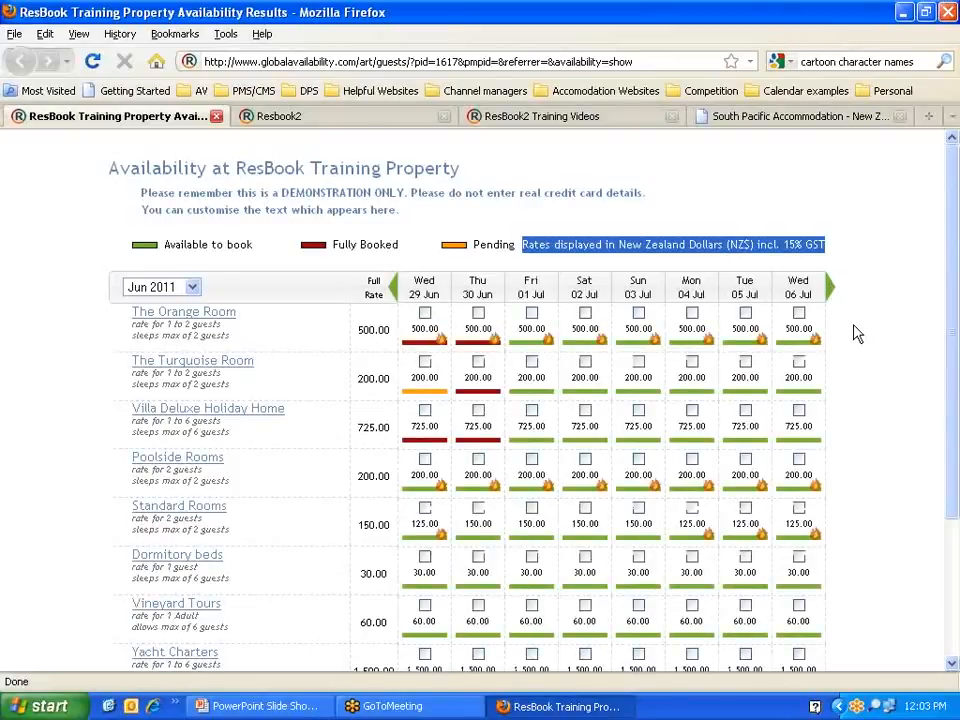
Step: Step the grid back to Tue 21 Jun–Tue 28 Jun and scroll through the rooms
left_click(394, 288)
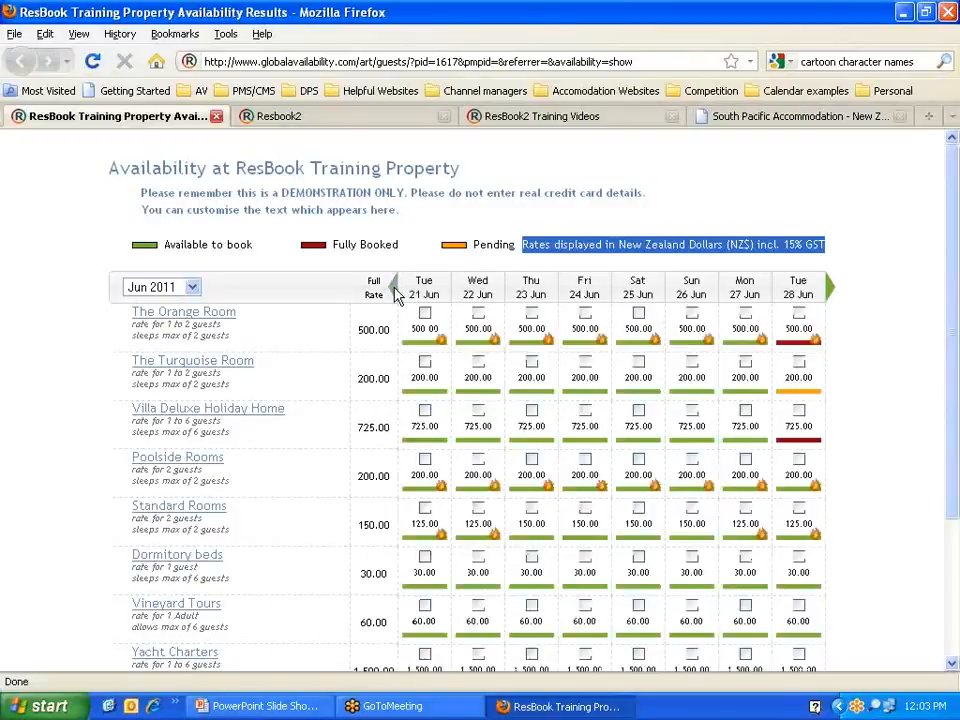
scroll(70, 310, "down", 2)
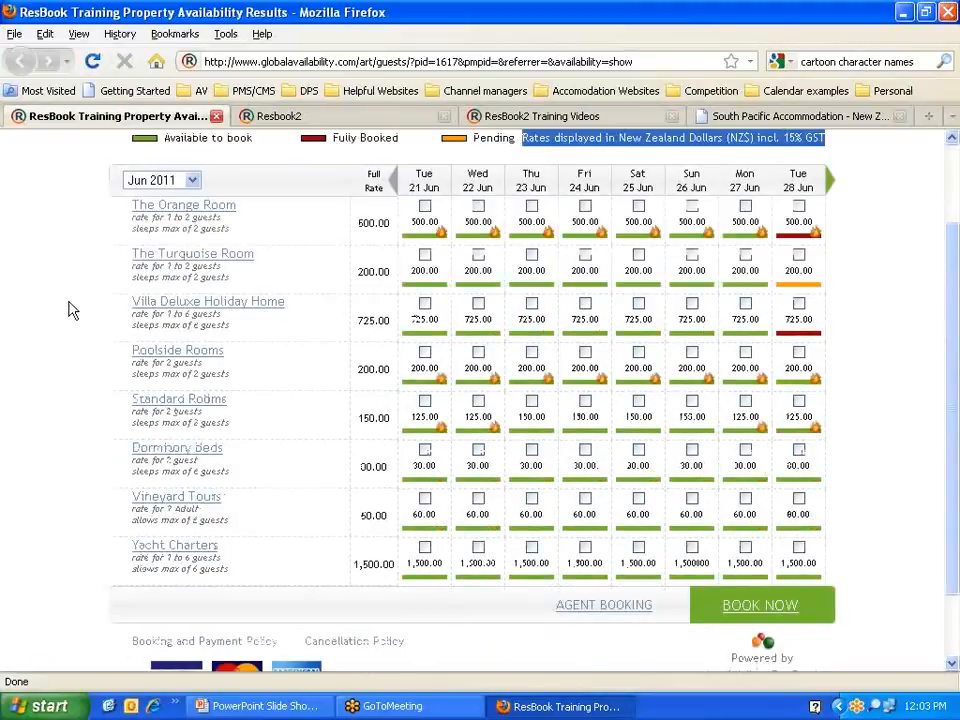
scroll(70, 310, "up", 2)
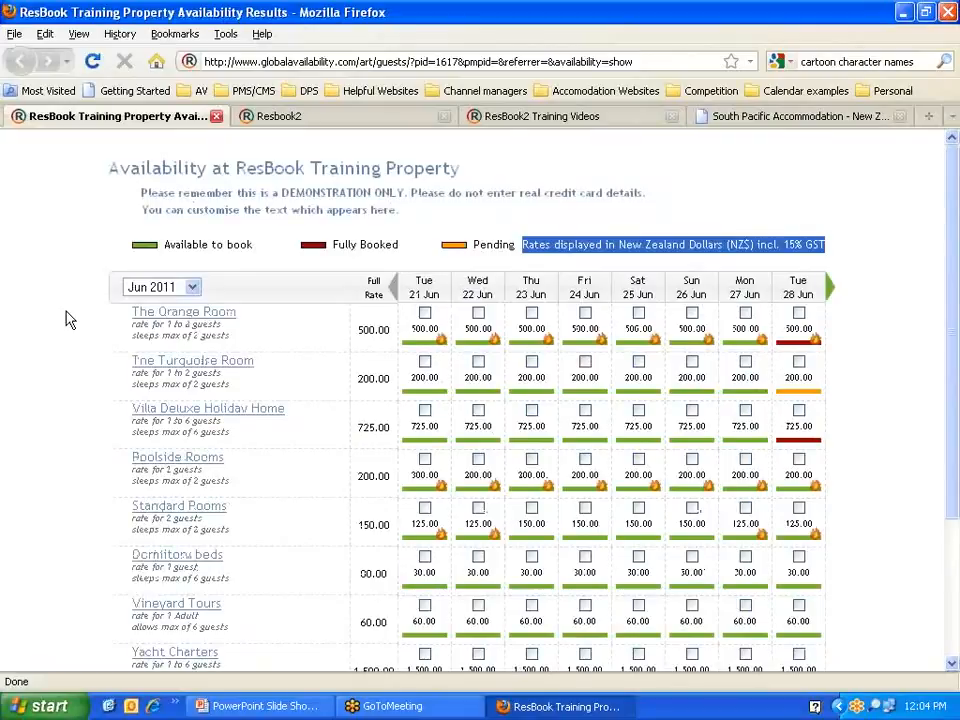
scroll(78, 310, "down", 2)
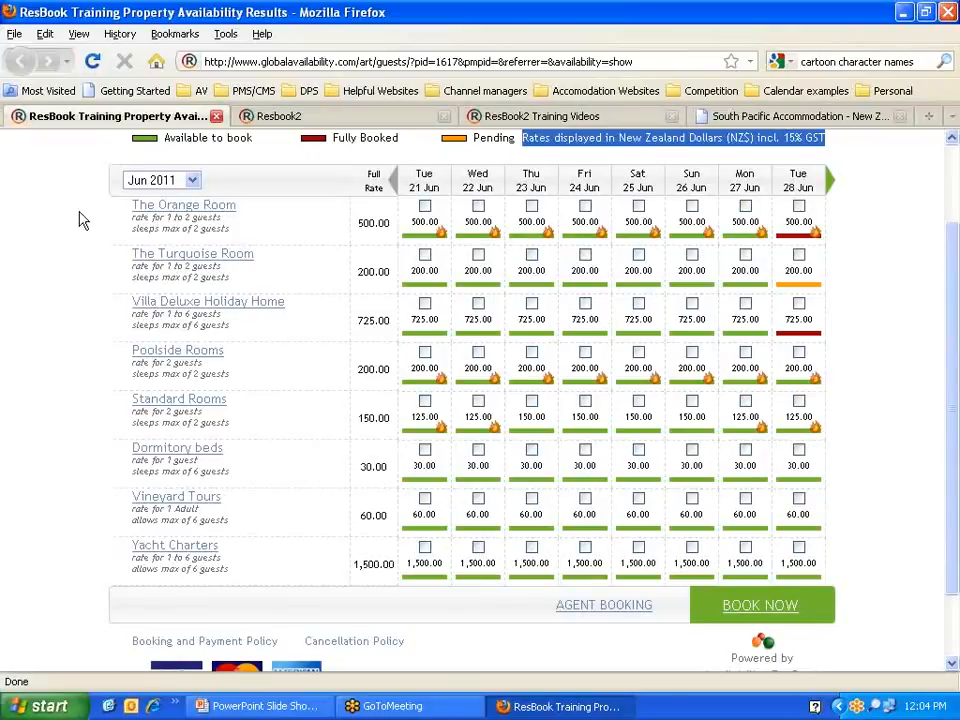
left_click(224, 226)
left_click_drag(222, 220, 133, 218)
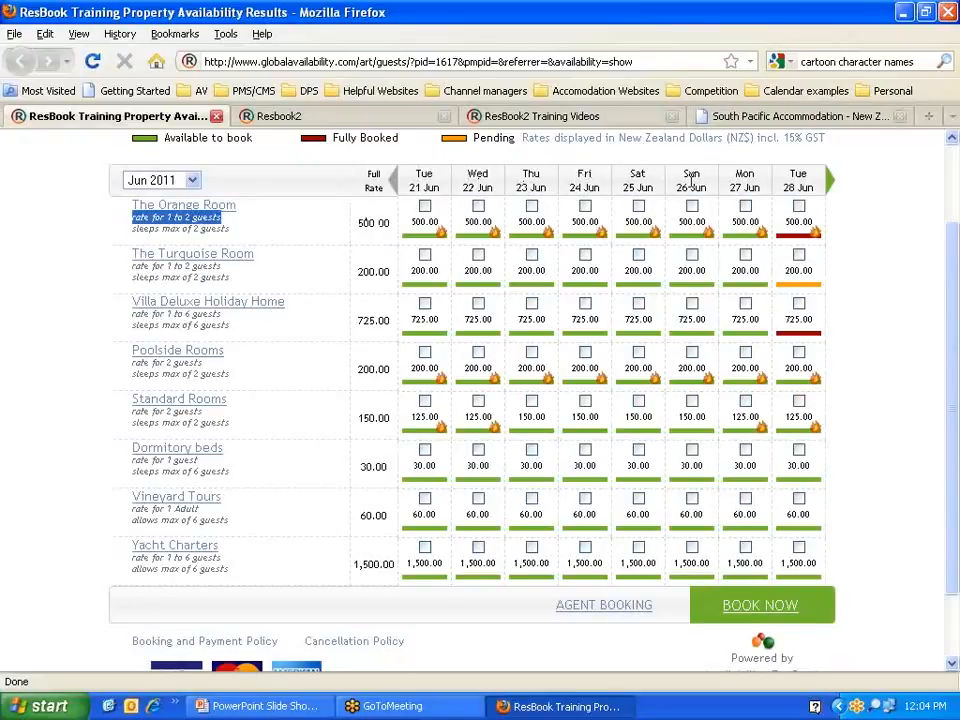
left_click(231, 241)
left_click_drag(227, 228, 132, 229)
left_click(256, 238)
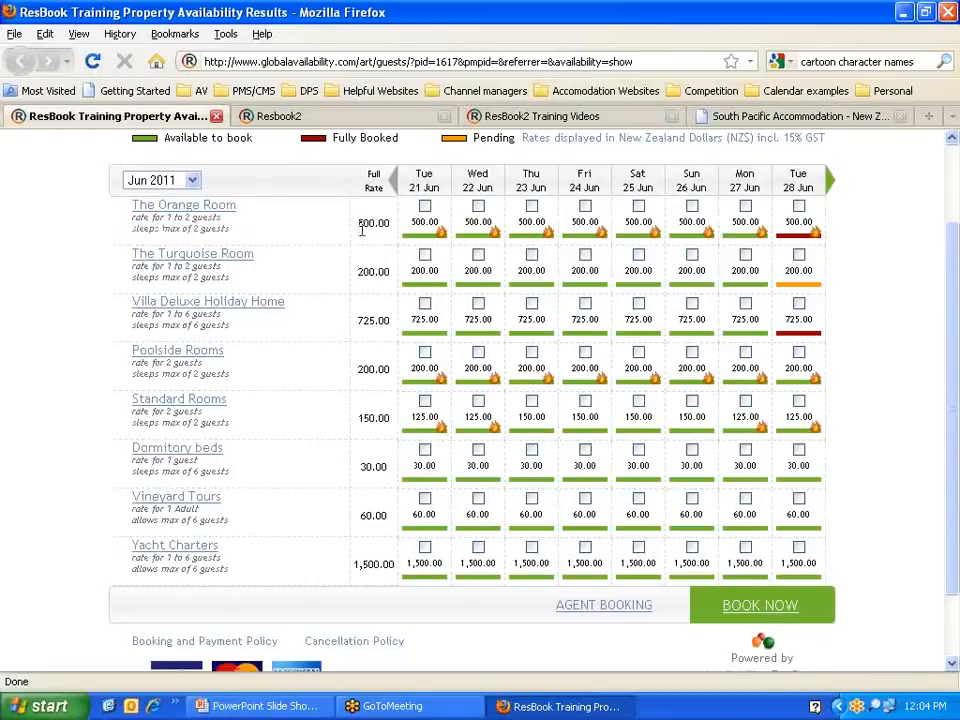
left_click(425, 223)
Step: Open The Orange Room's details and reposition and enlarge the popup to show its tariff
mouse_move(805, 330)
left_click(168, 211)
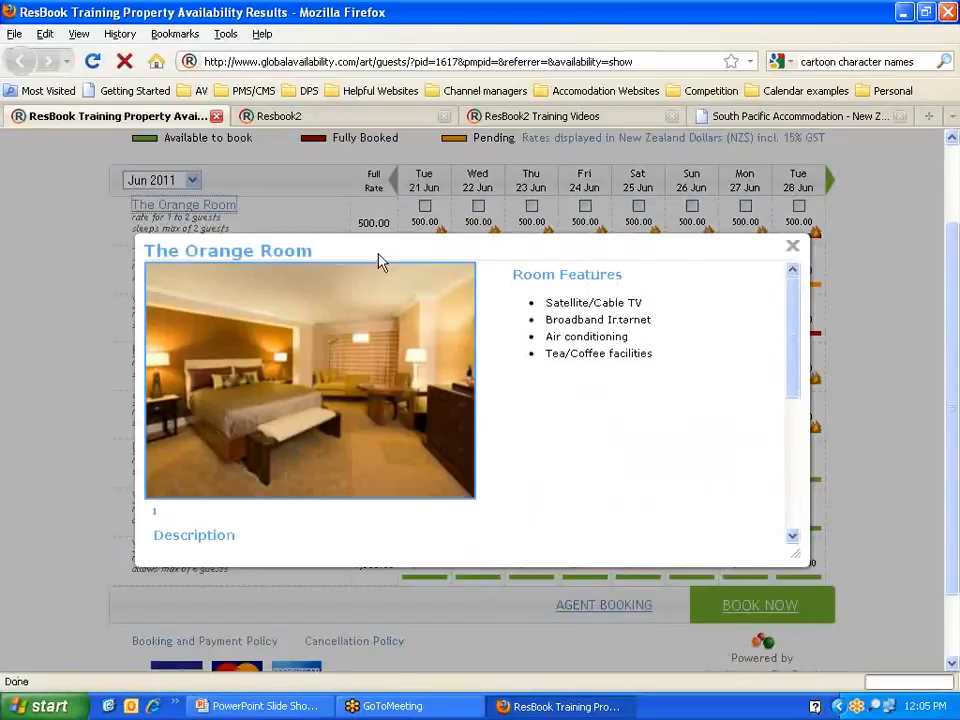
left_click_drag(378, 262, 349, 168)
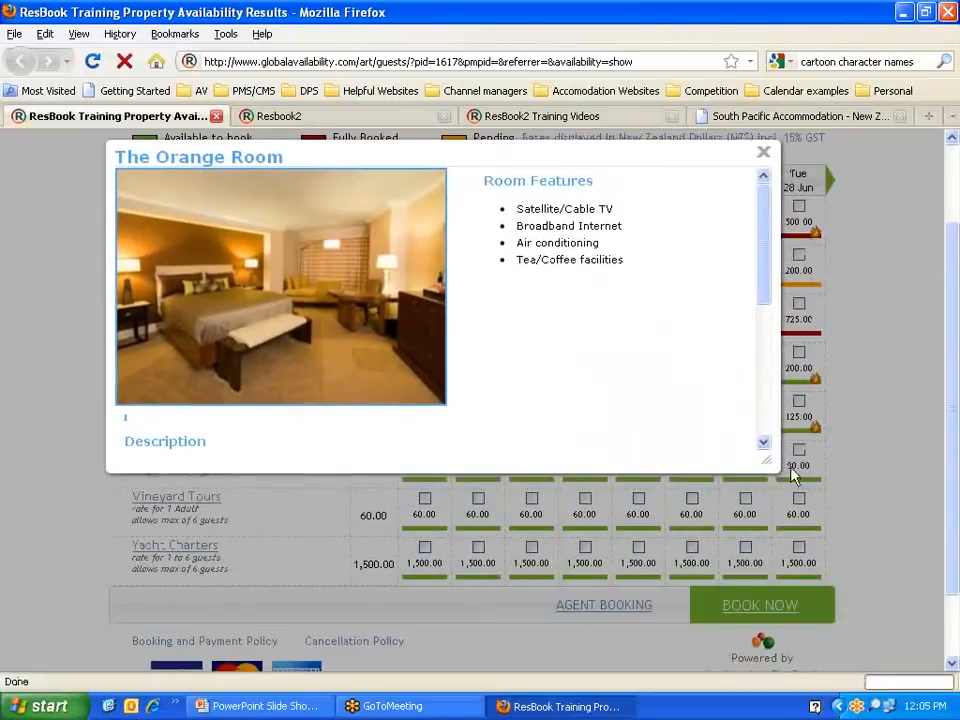
left_click_drag(770, 466, 843, 633)
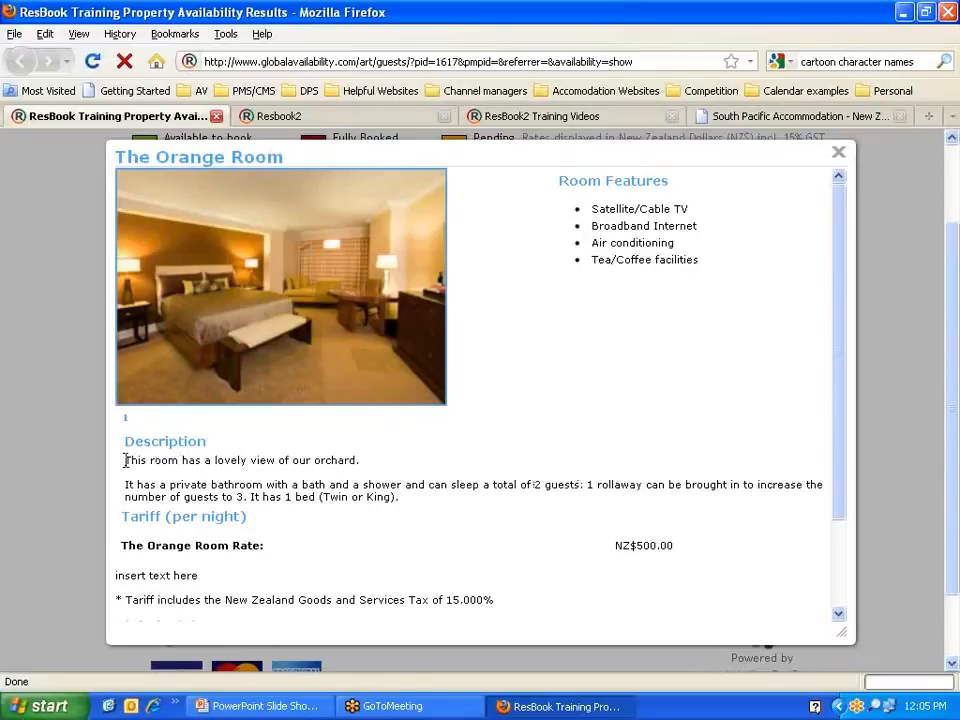
Step: Highlight the orchard view sentence and the Twin or King bed type in the description
left_click_drag(124, 459, 212, 481)
left_click(262, 484)
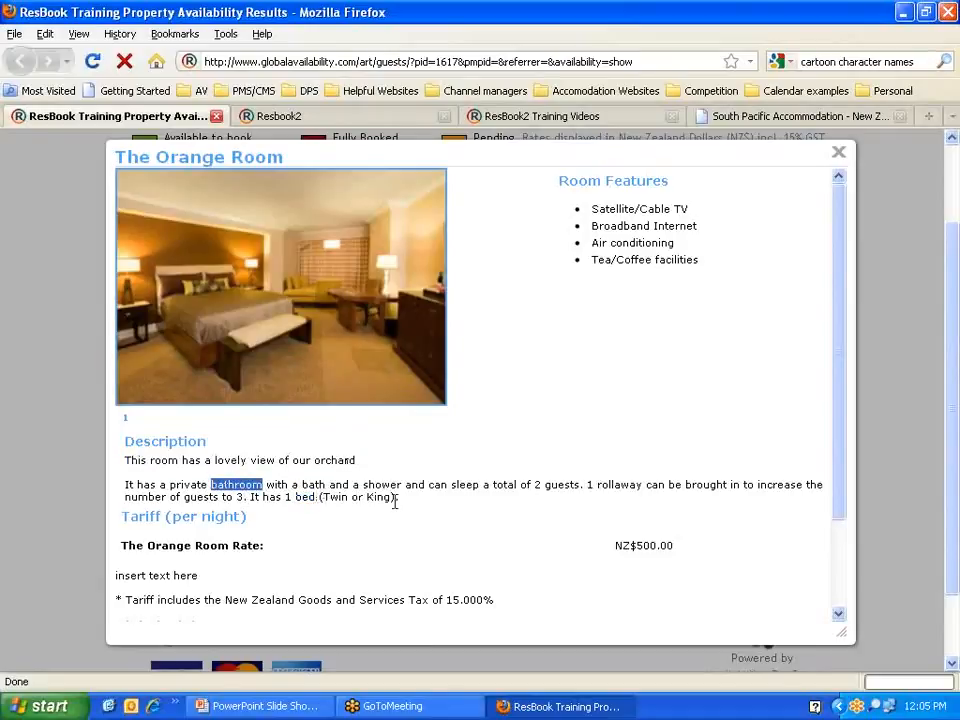
left_click_drag(391, 497, 322, 497)
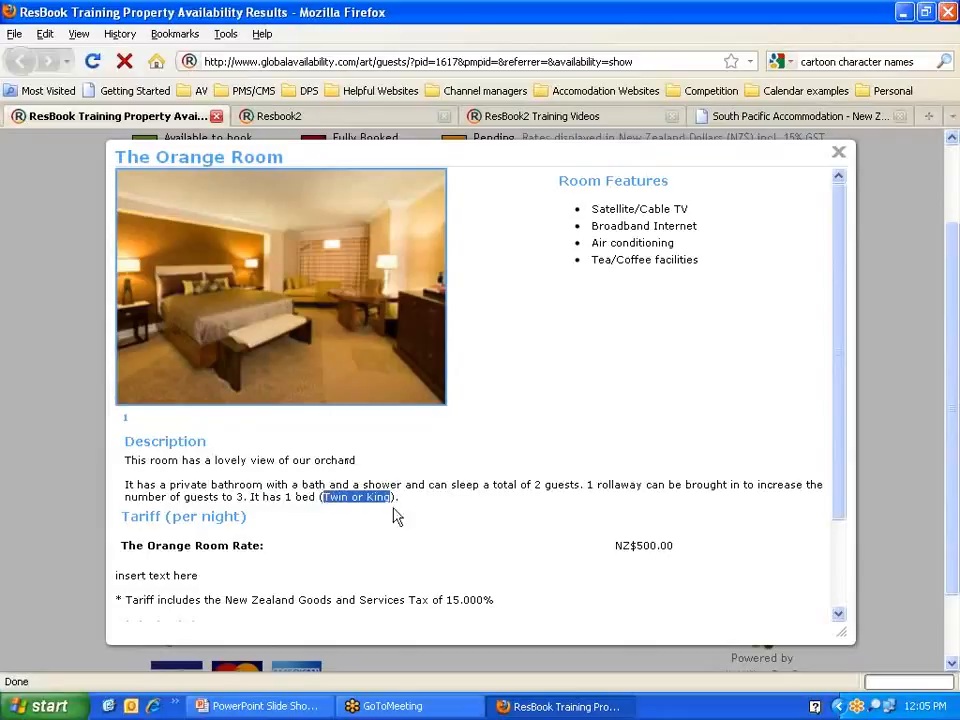
scroll(530, 366, "down", 2)
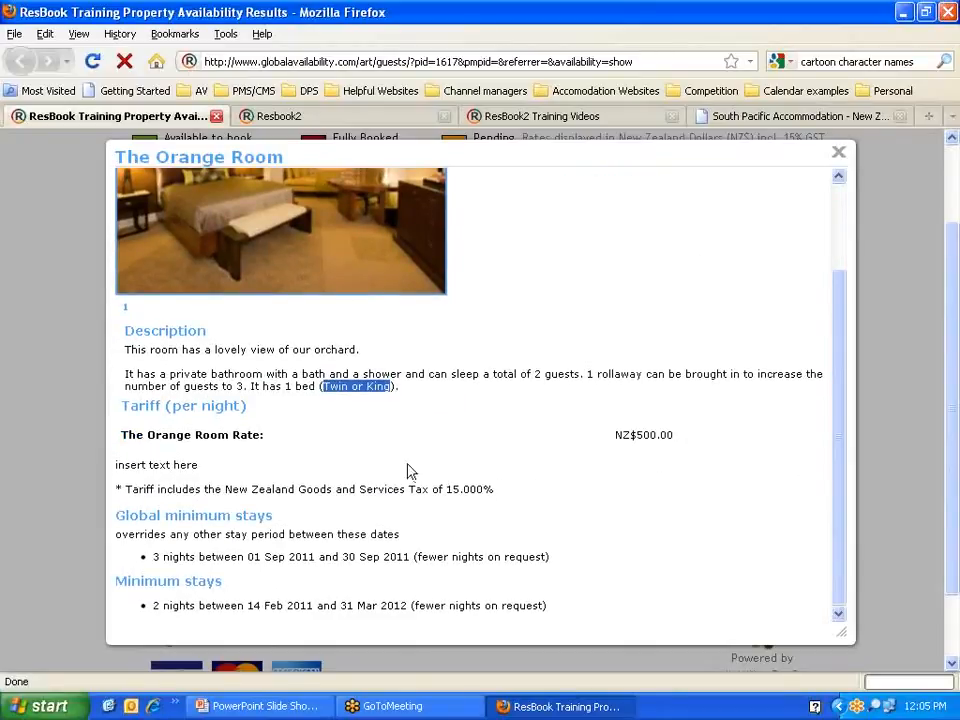
scroll(579, 514, "up", 2)
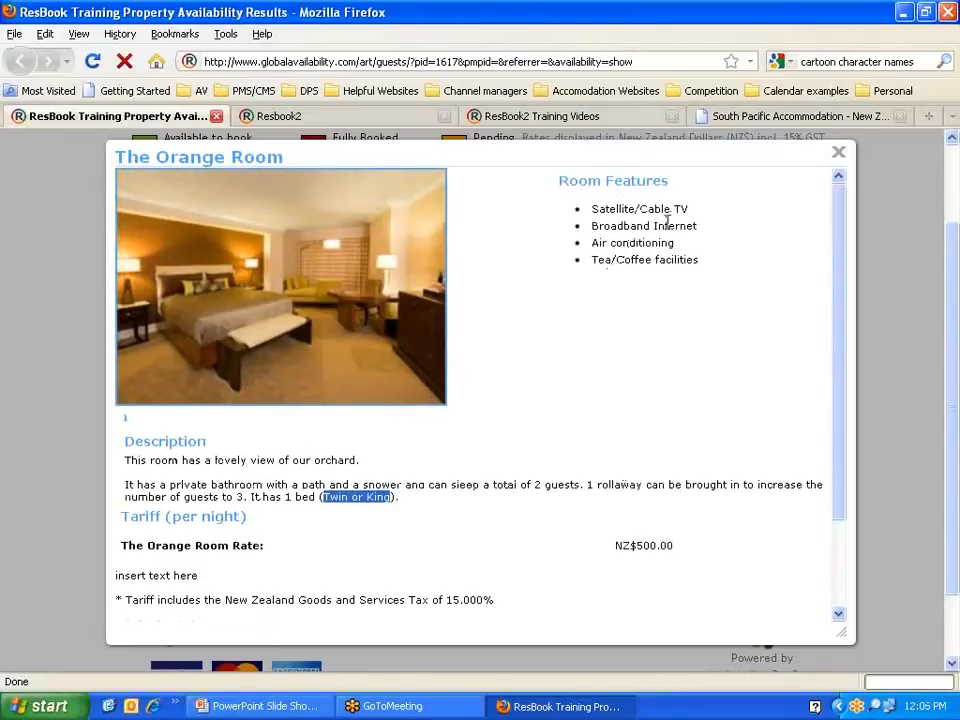
Step: Close The Orange Room popup to reveal the Tue 21–Tue 28 Jun availability grid
left_click(838, 153)
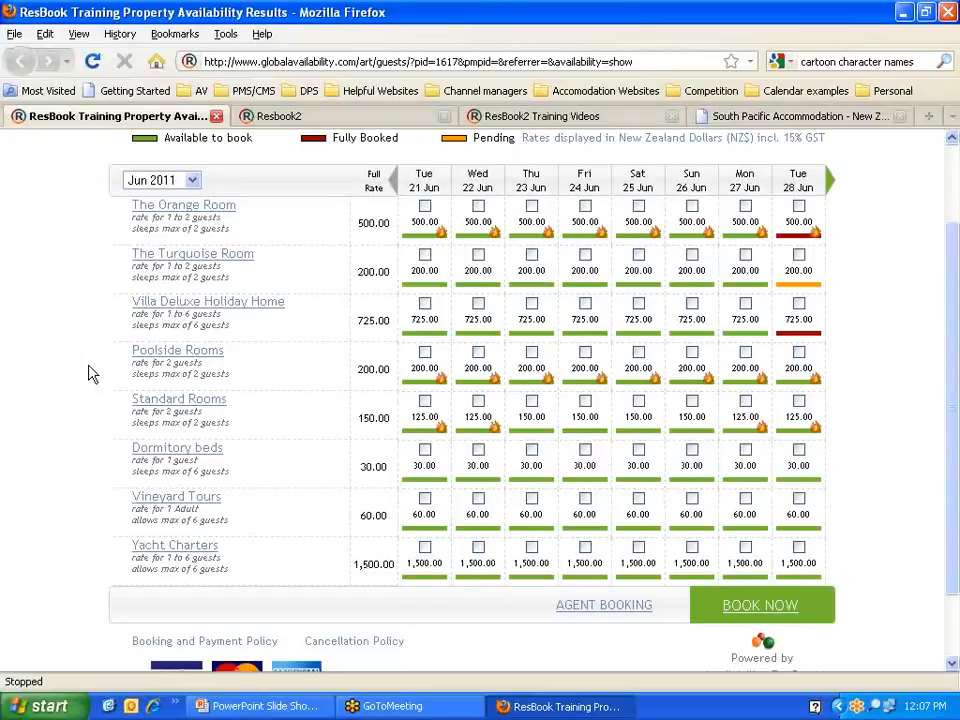
mouse_move(420, 232)
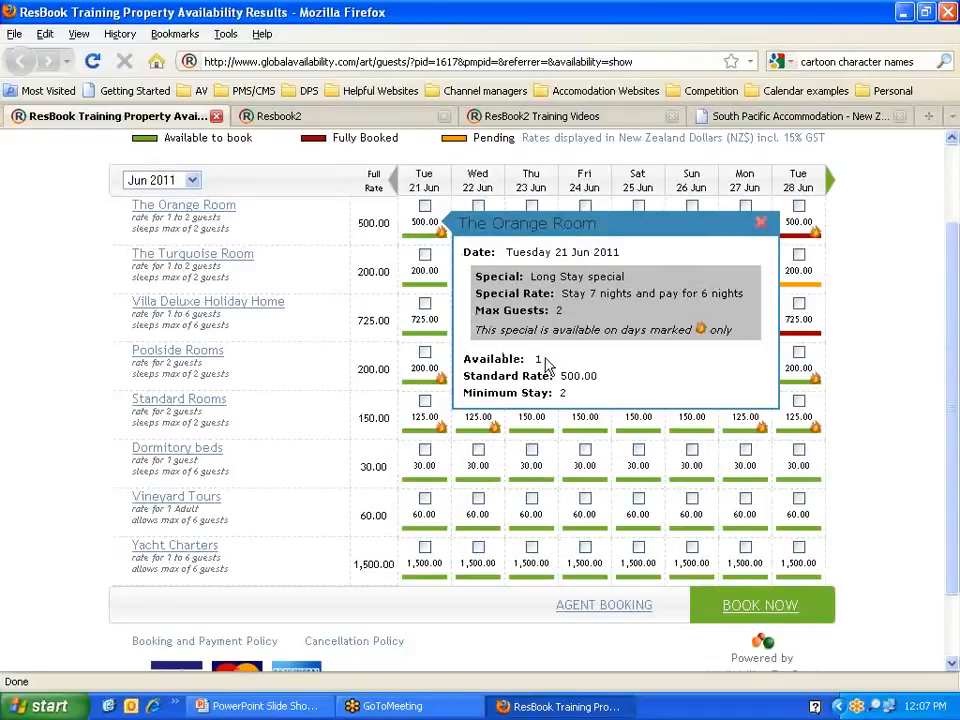
left_click(760, 223)
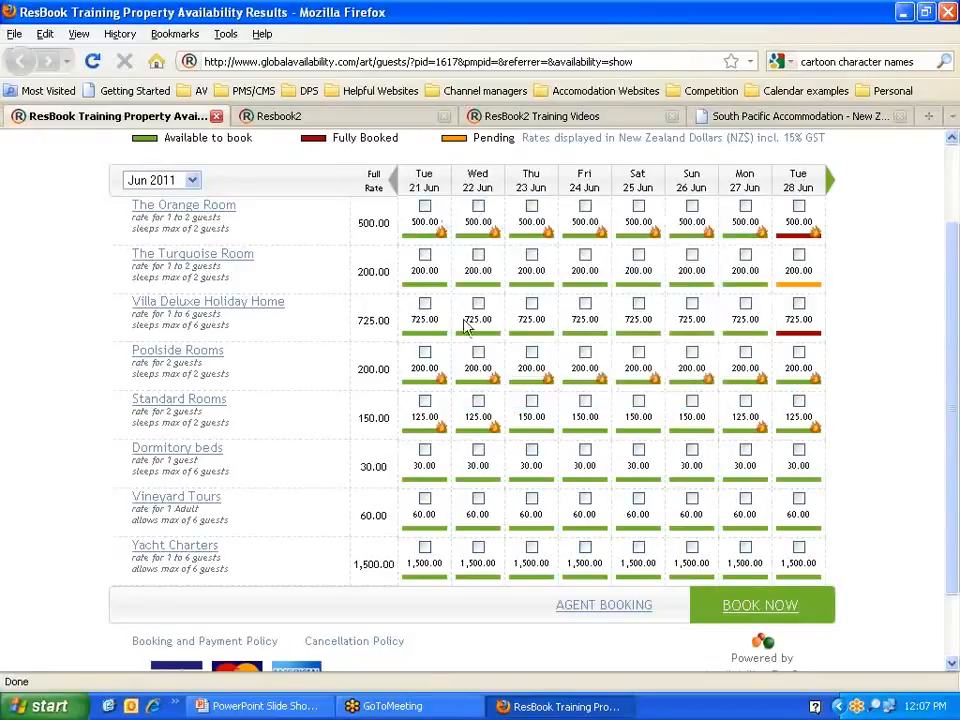
mouse_move(432, 368)
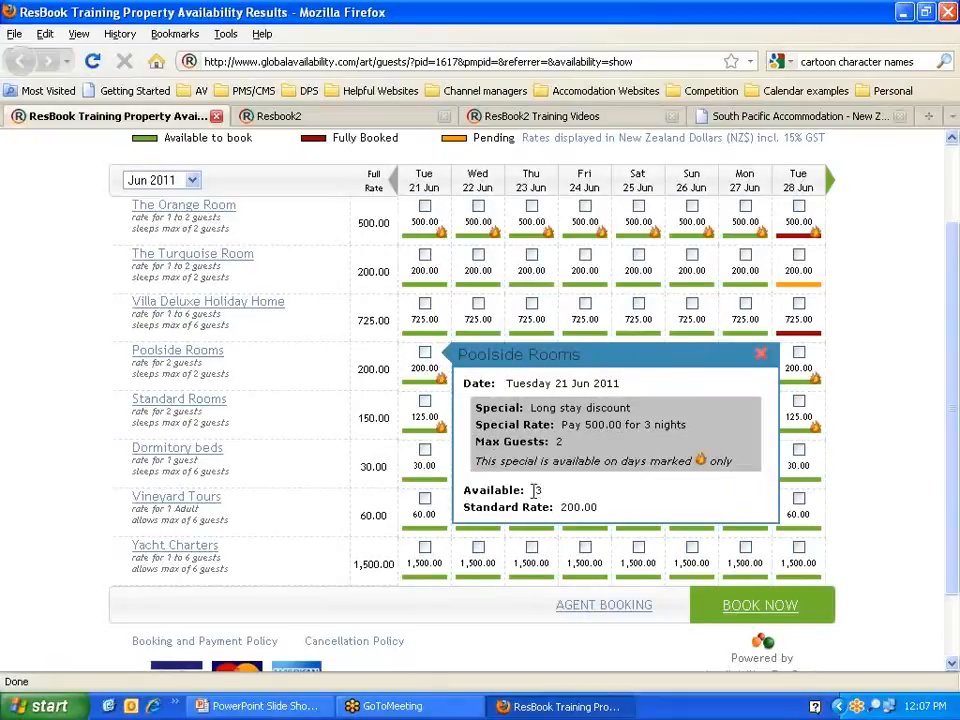
left_click(760, 354)
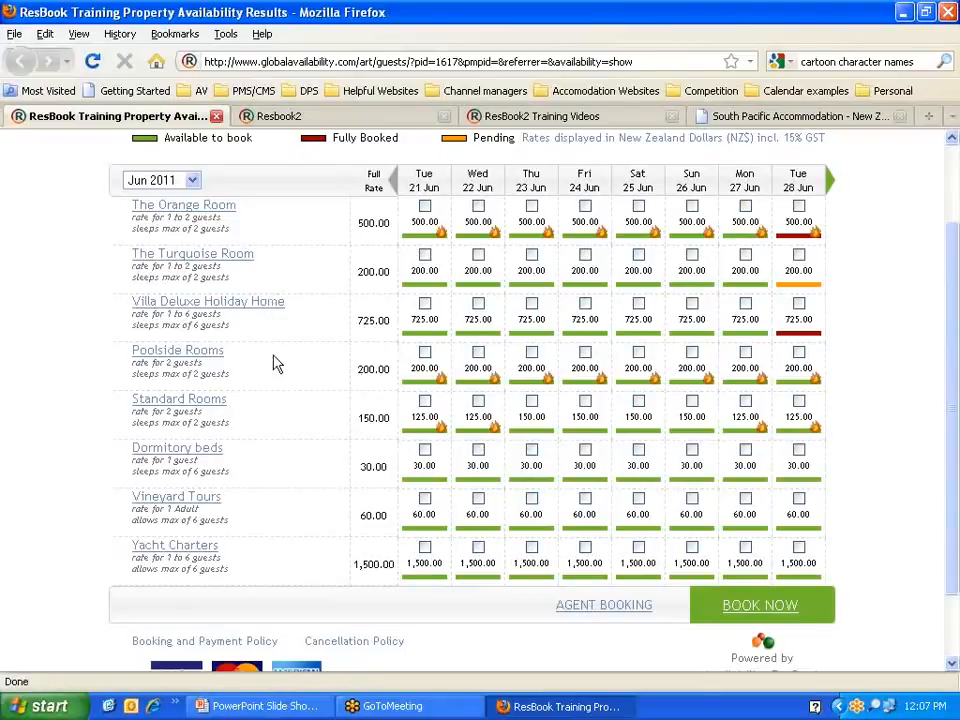
scroll(256, 364, "down", 2)
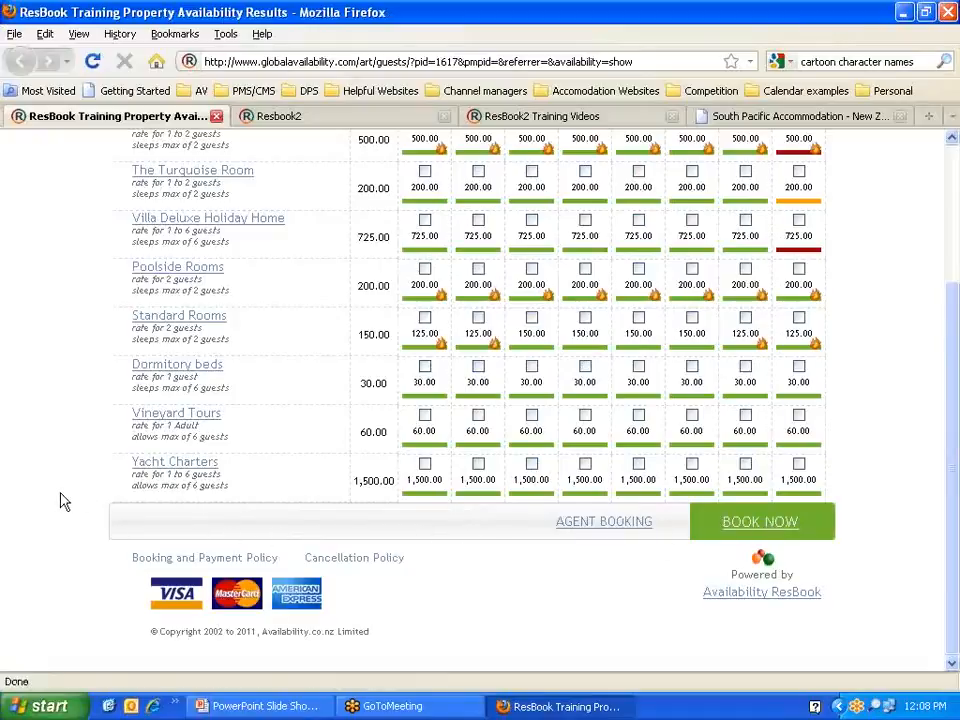
Step: Open the Booking and Payment Policy and highlight the instant confirmation, secure server and children lines
left_click(155, 563)
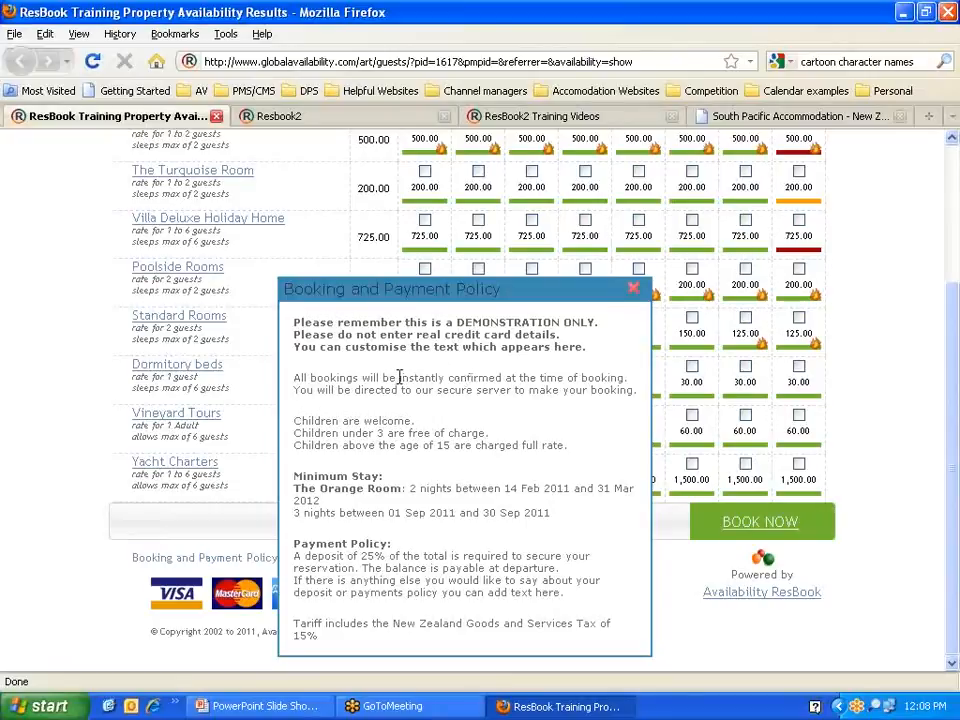
left_click_drag(399, 377, 505, 377)
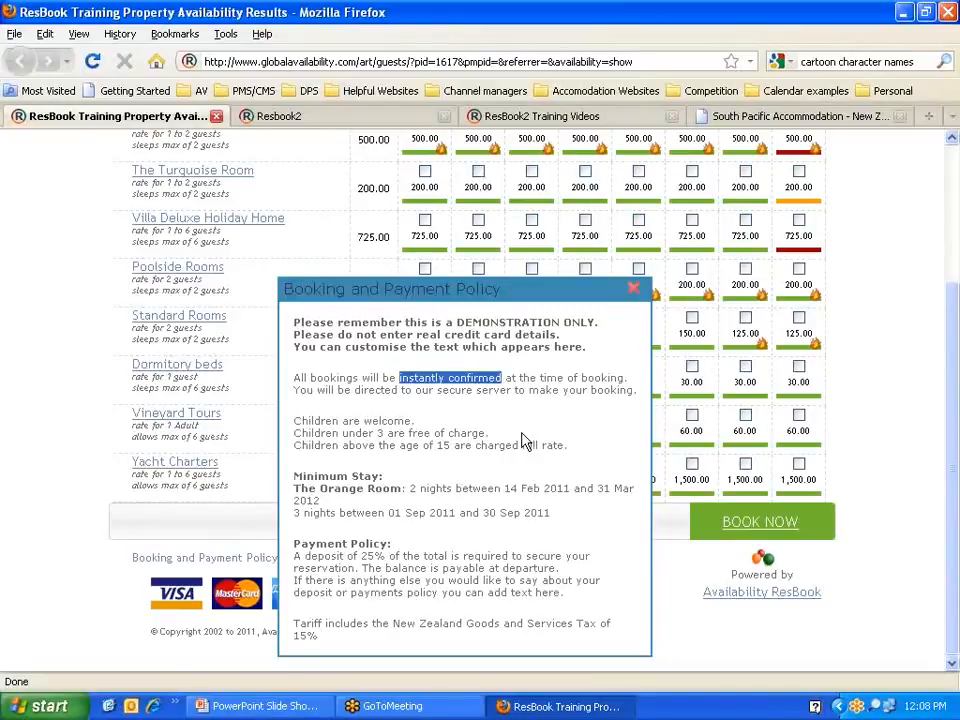
left_click(435, 410)
left_click_drag(437, 391, 641, 400)
left_click(465, 422)
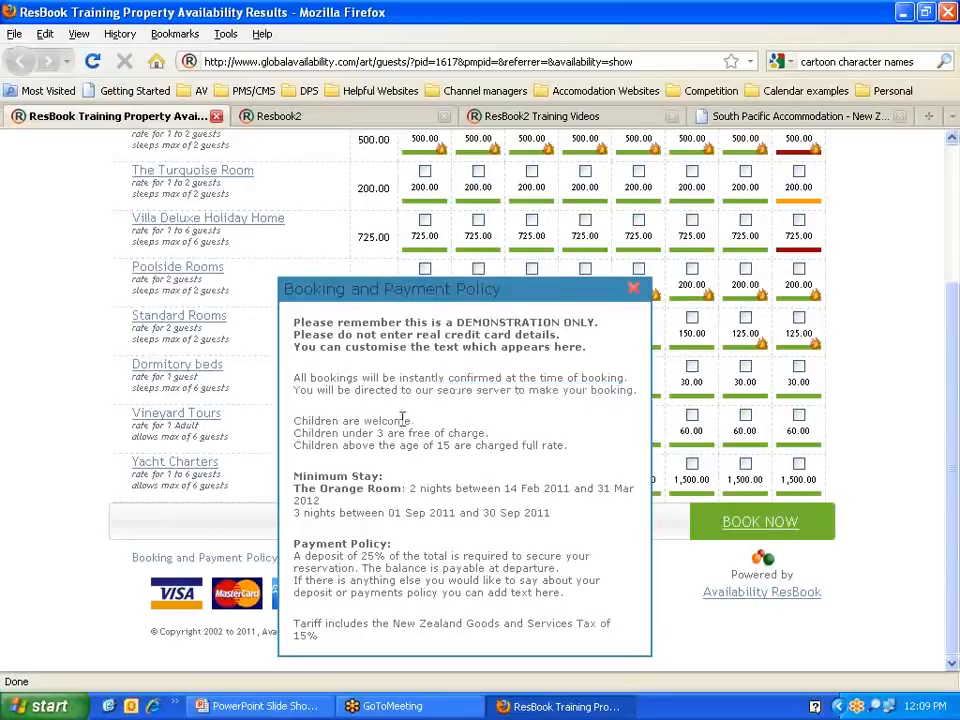
left_click_drag(295, 425, 565, 447)
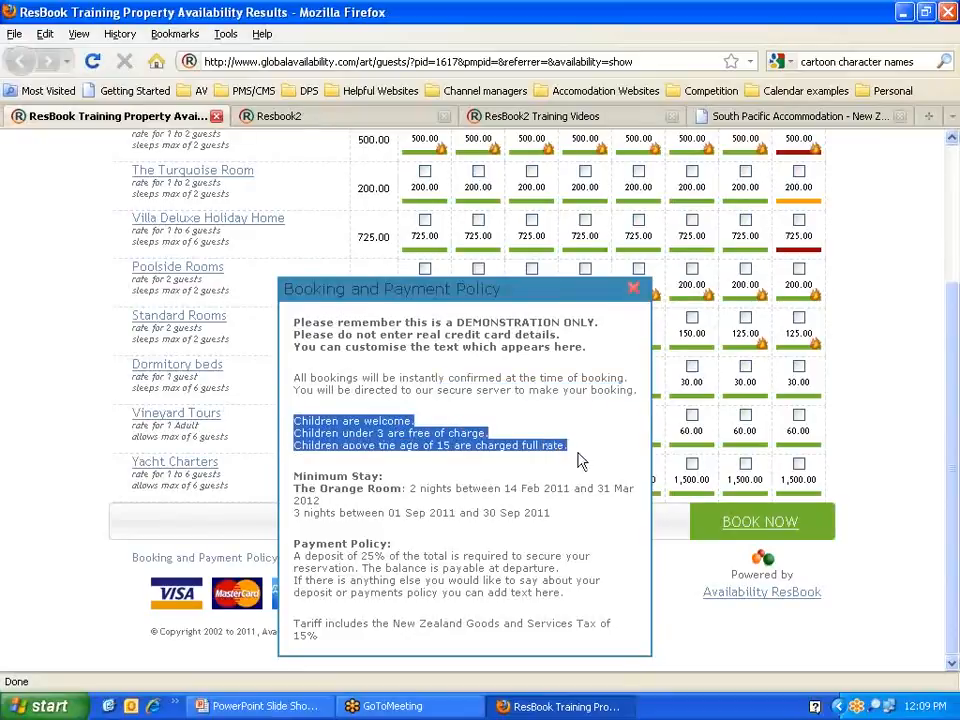
left_click(467, 430)
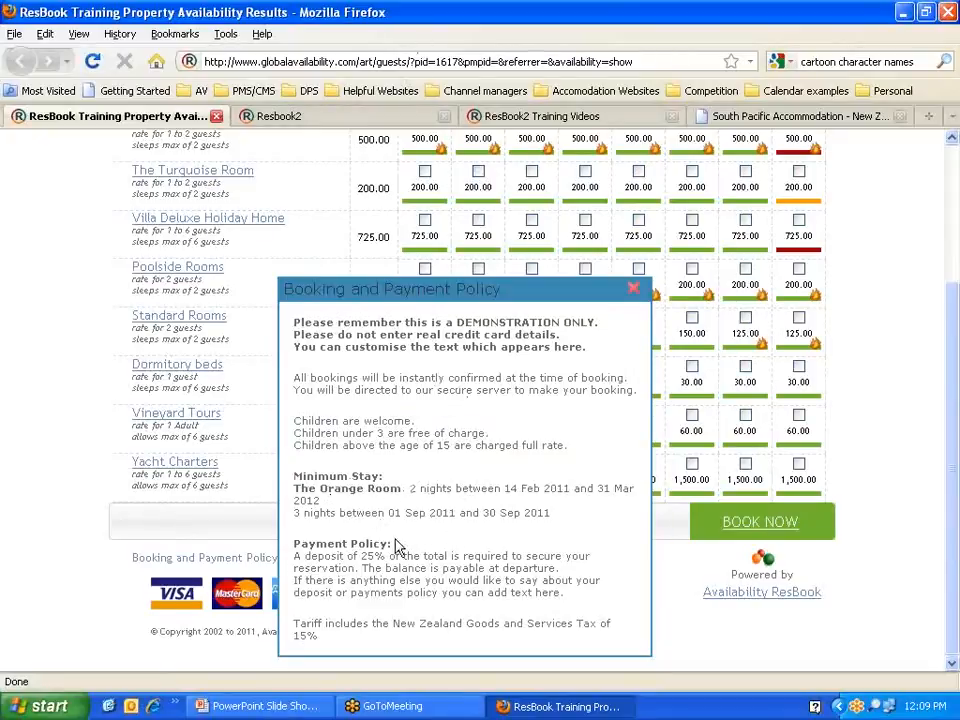
Step: Highlight the Payment Policy's 25% deposit wording, then close it and open the Cancellation Policy
left_click_drag(392, 544, 293, 544)
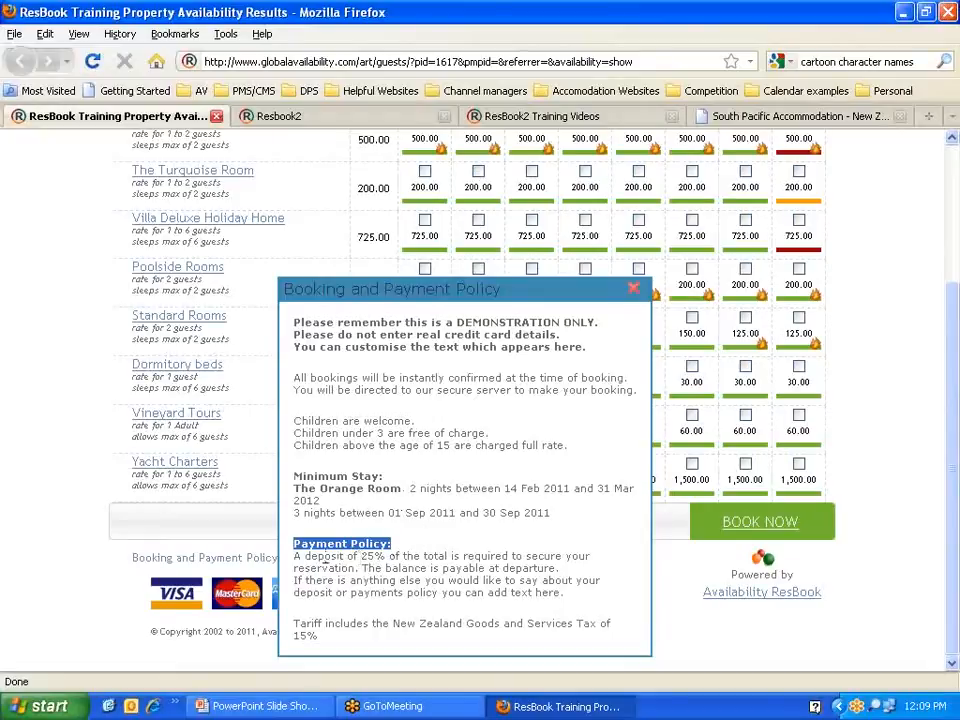
left_click_drag(293, 556, 577, 576)
left_click(450, 540)
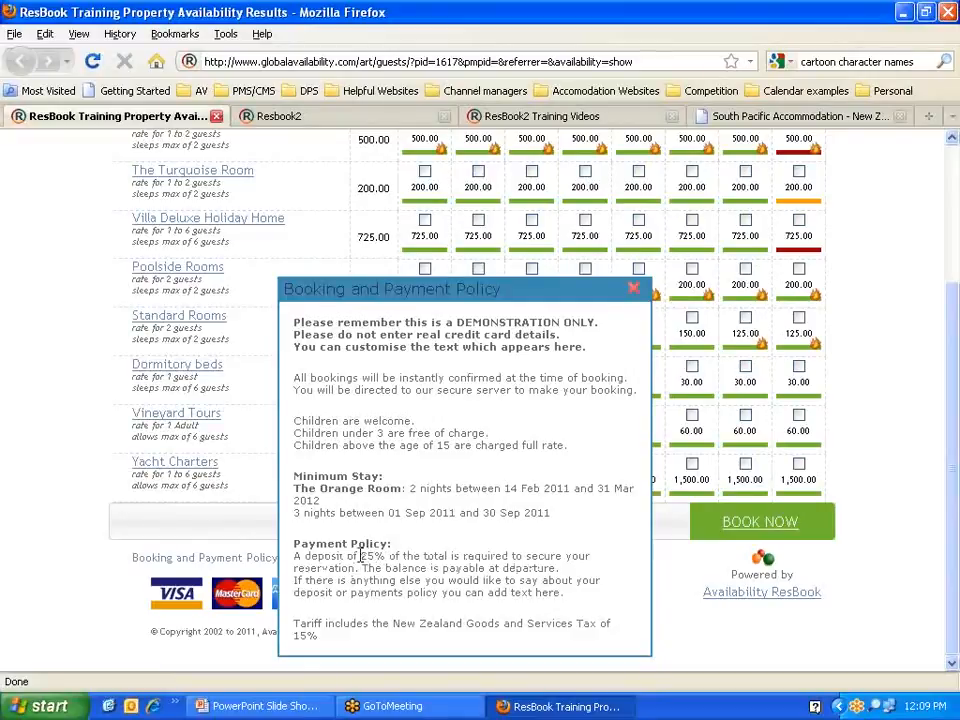
left_click_drag(360, 556, 448, 558)
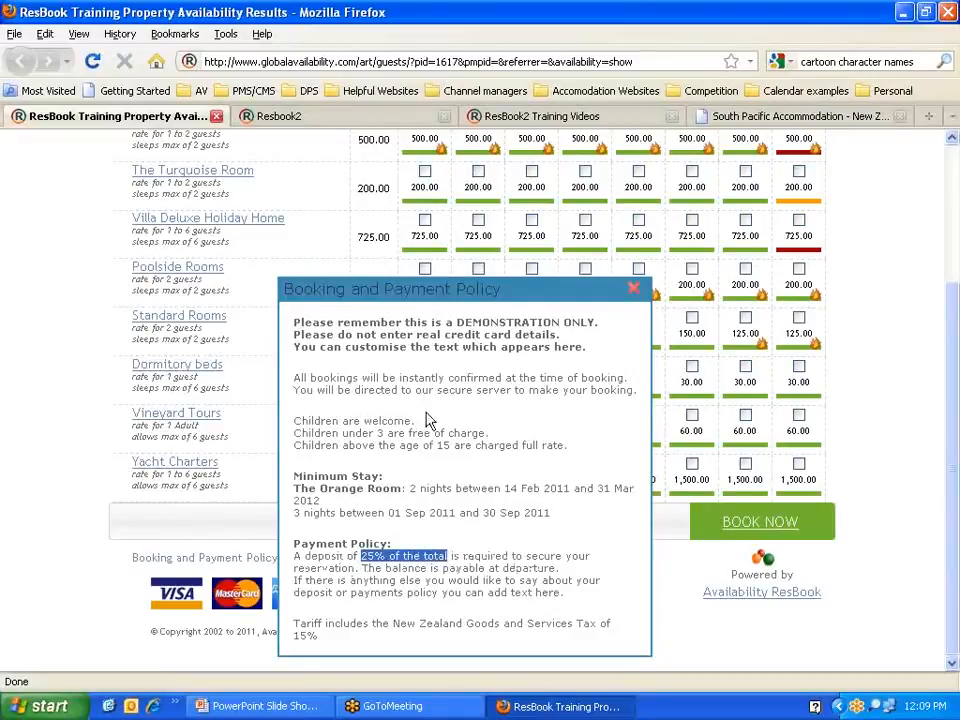
left_click(440, 378)
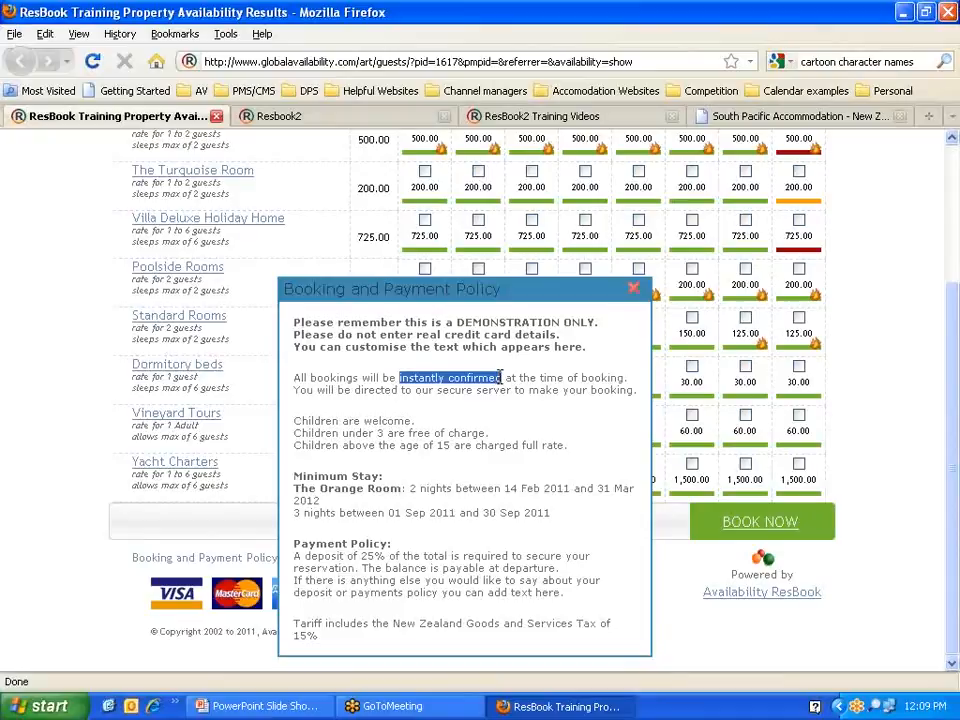
left_click_drag(360, 558, 448, 556)
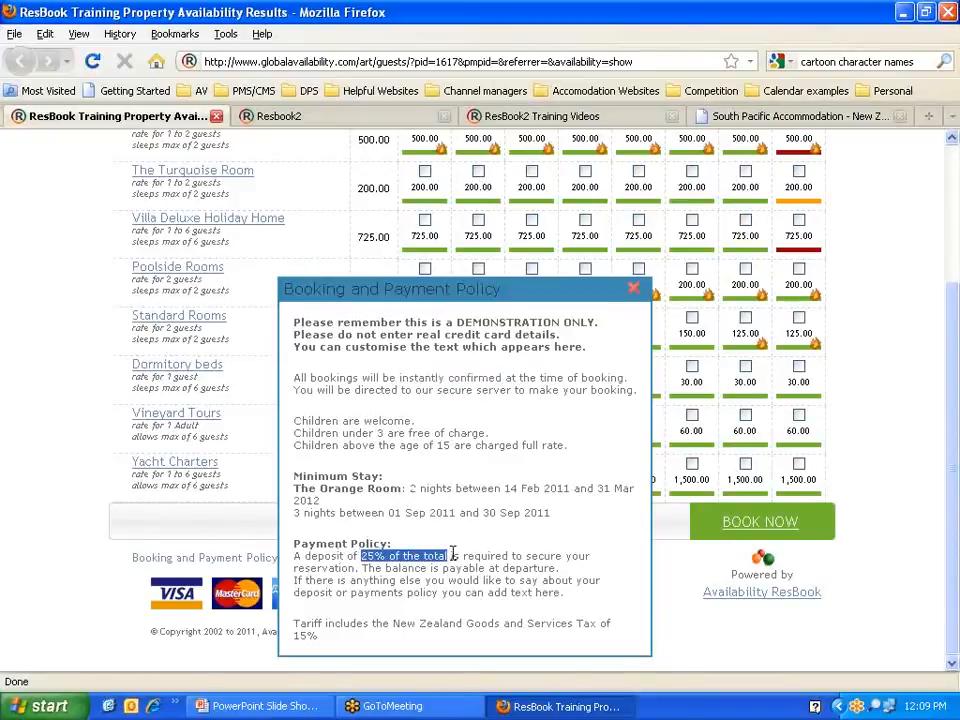
left_click_drag(295, 580, 566, 606)
left_click(570, 602)
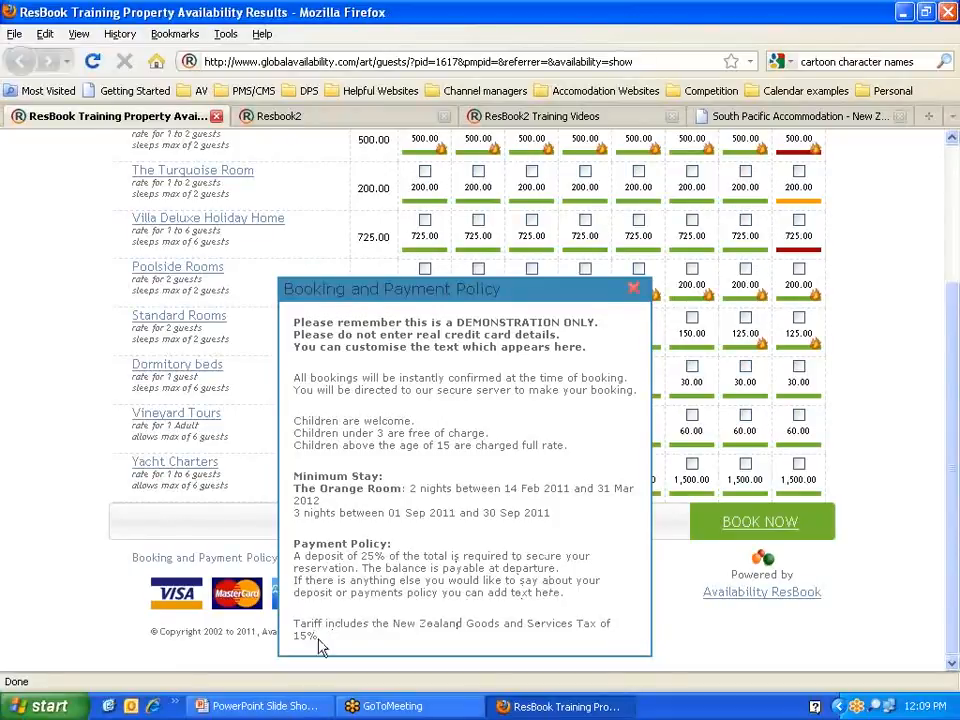
left_click(633, 288)
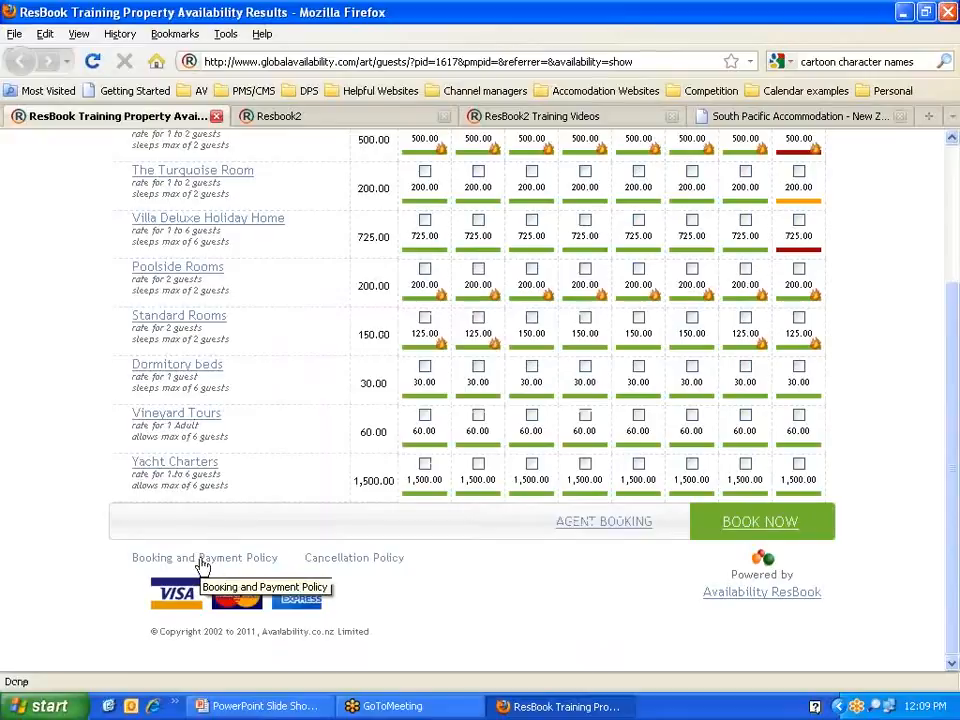
left_click(338, 562)
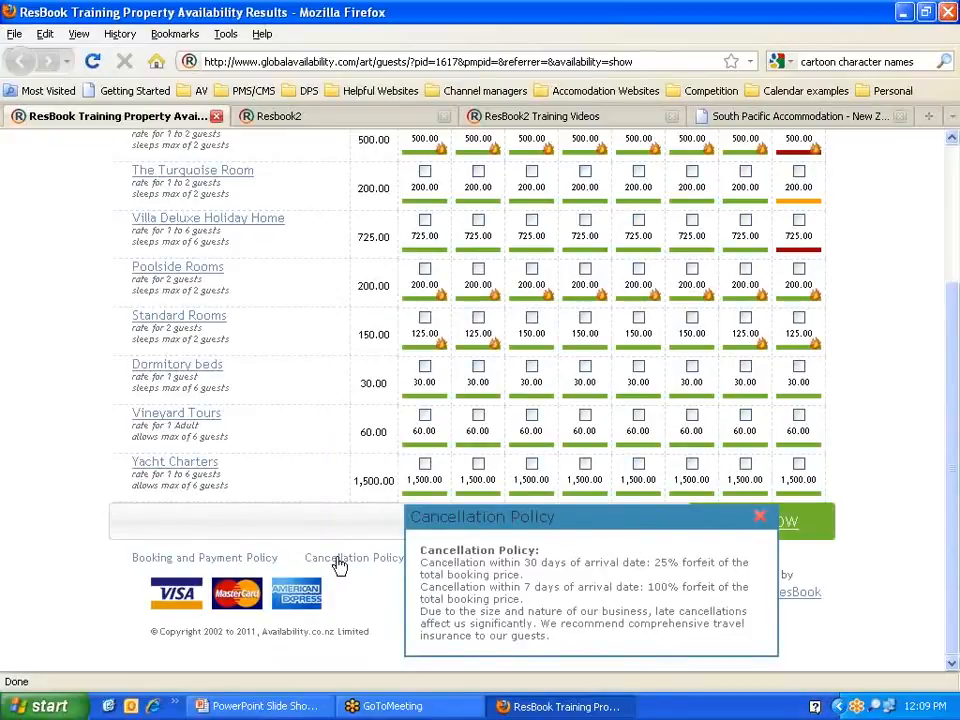
left_click_drag(420, 562, 524, 577)
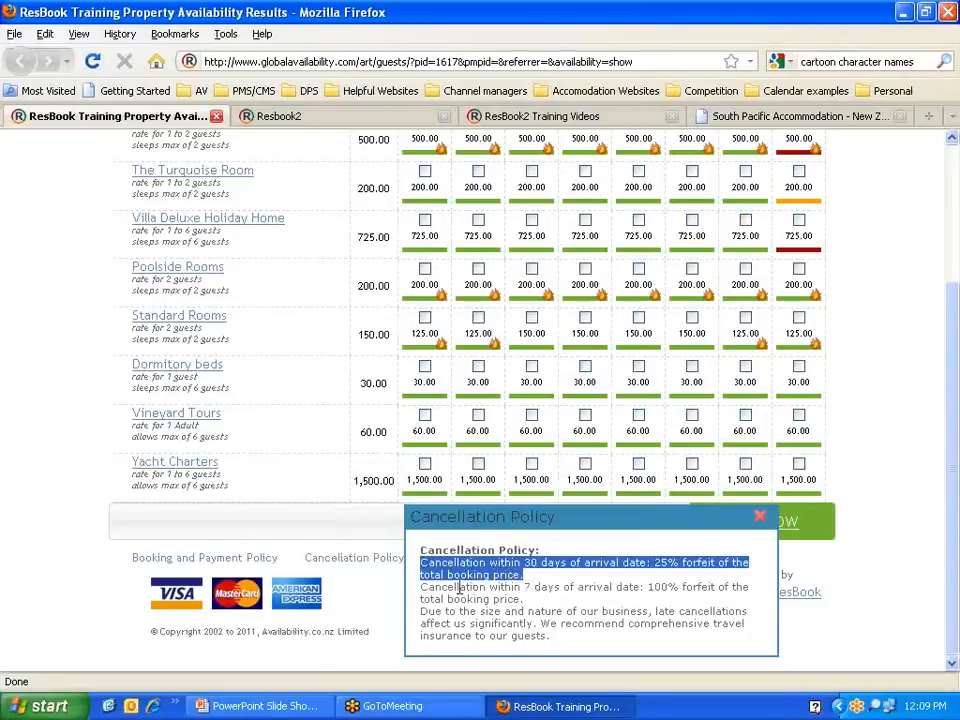
left_click_drag(420, 588, 524, 600)
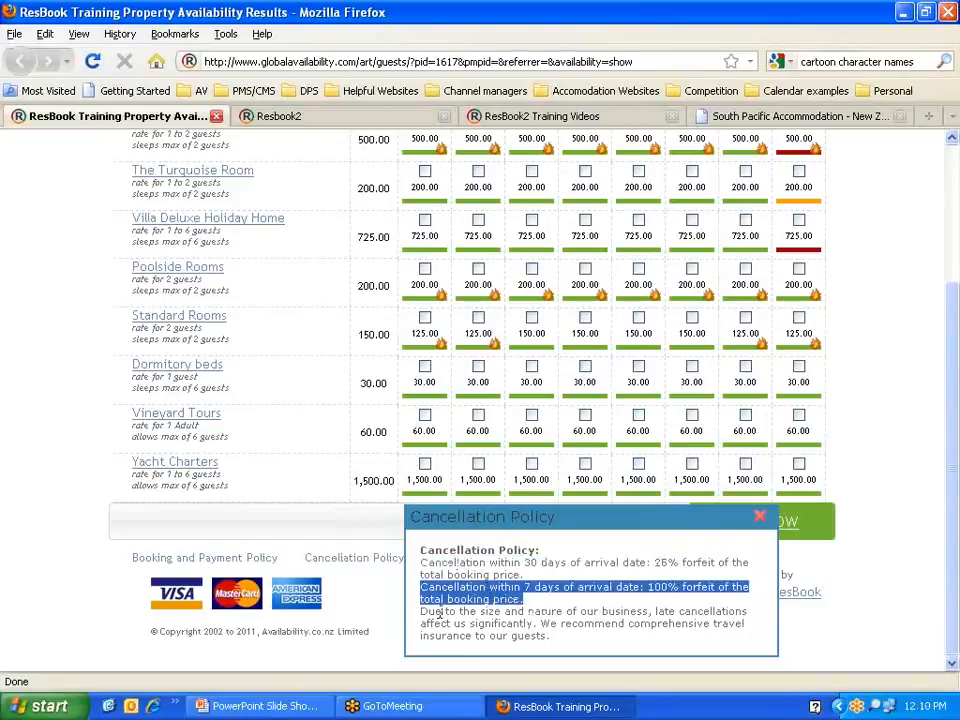
left_click_drag(420, 611, 556, 636)
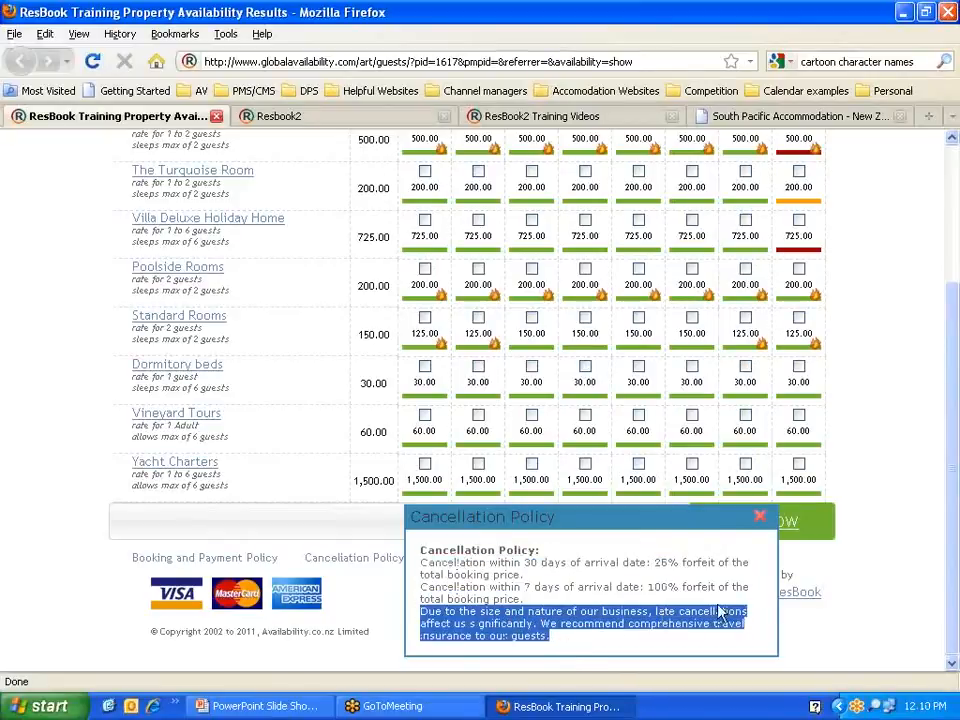
left_click(760, 516)
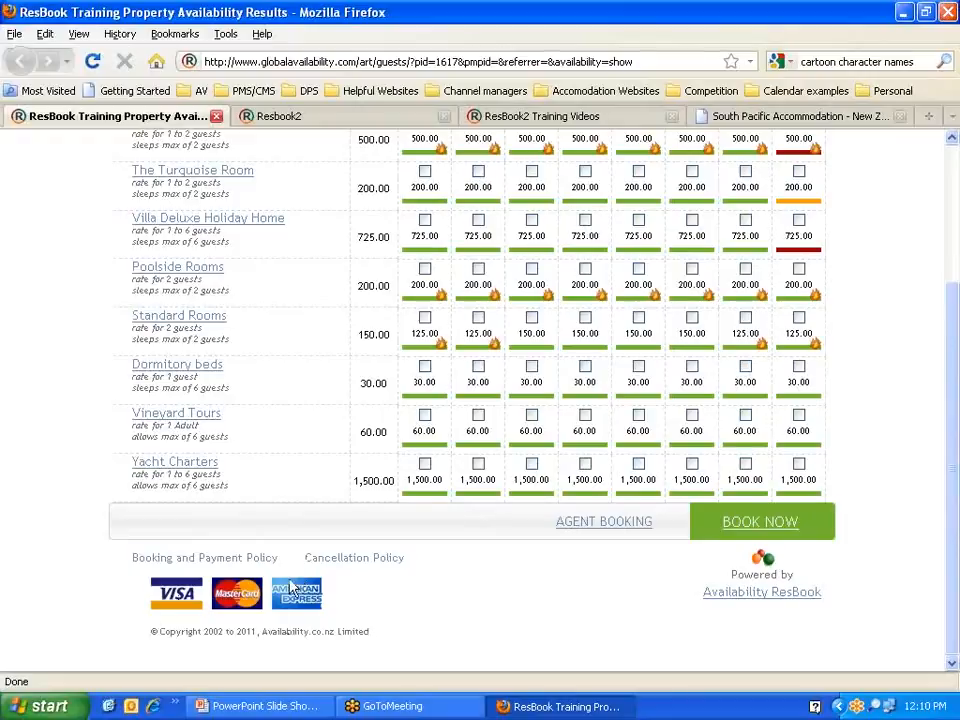
Step: Select Tue 21 and Wed 22 Jun for The Orange Room and book them for NZ$1000.00
scroll(525, 568, "up", 2)
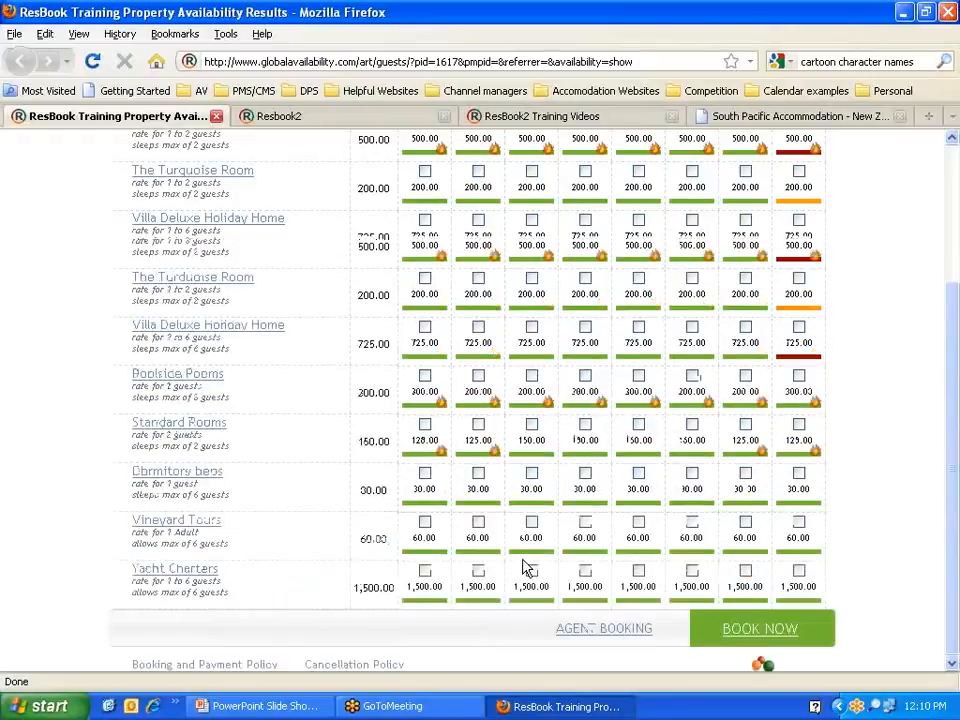
scroll(70, 385, "up", 1)
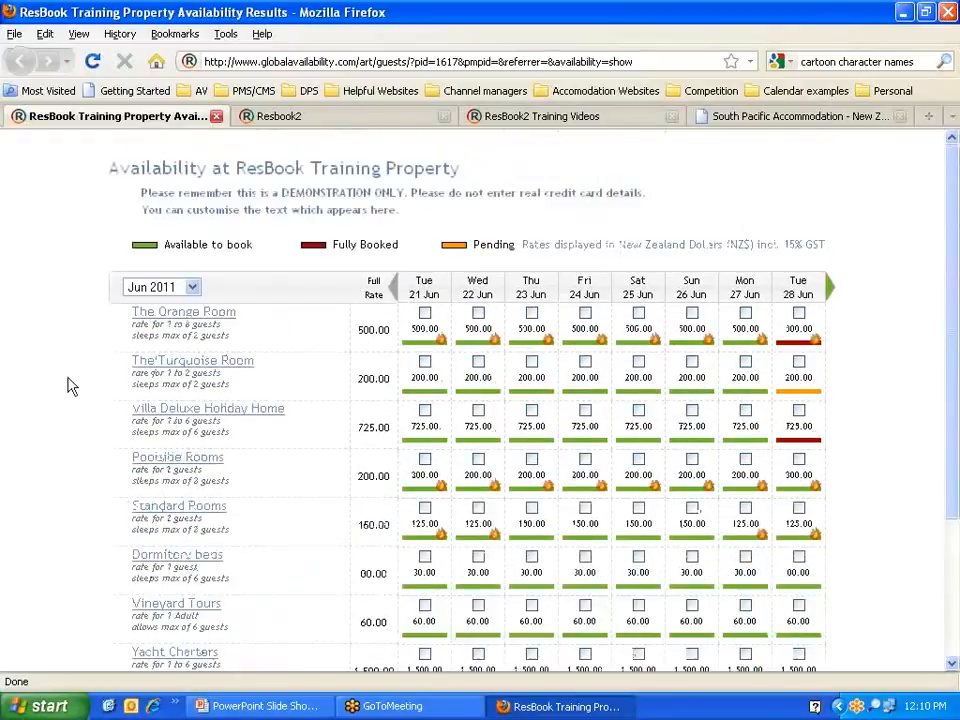
left_click(424, 313)
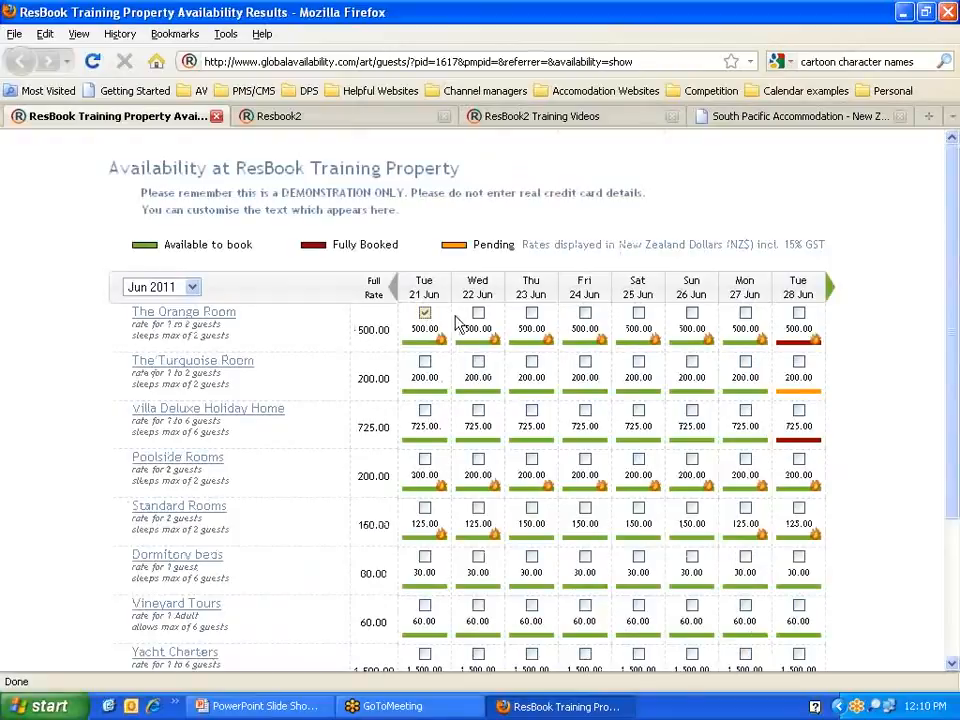
left_click(479, 314)
scroll(870, 349, "down", 1)
scroll(870, 349, "up", 1)
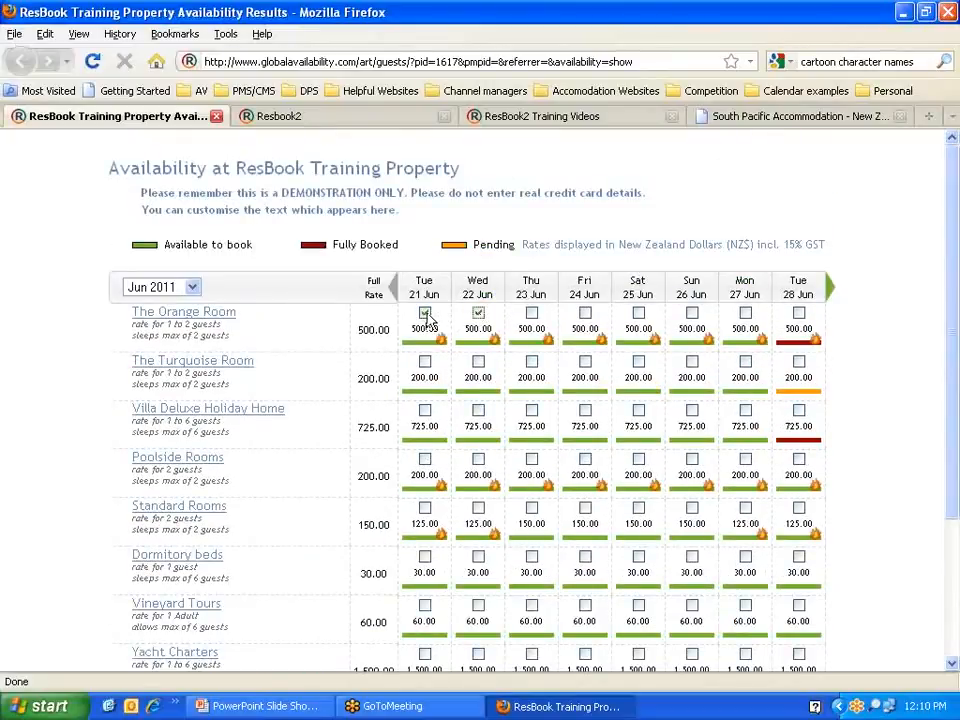
left_click(760, 310)
scroll(853, 330, "down", 2)
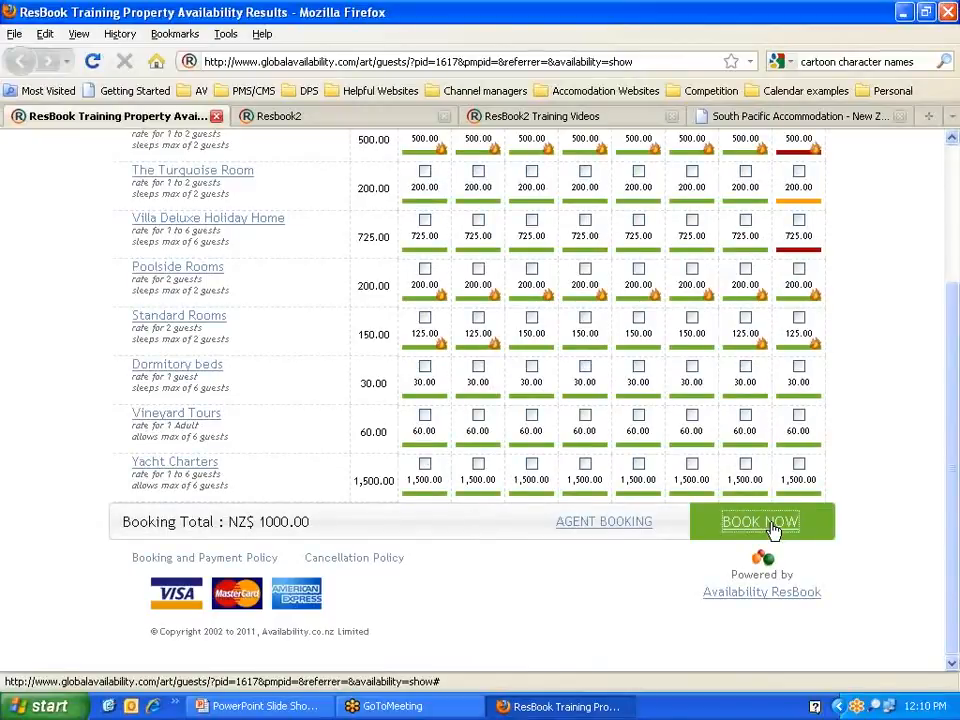
left_click(763, 528)
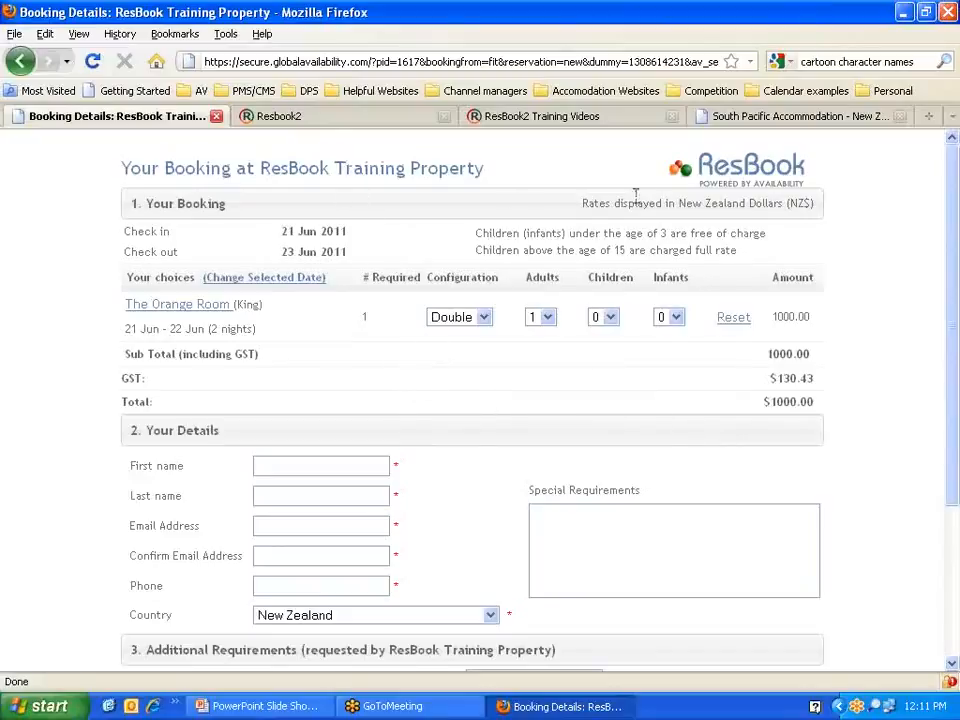
Step: Highlight the NZ dollar rates note and the children pricing notes
left_click_drag(583, 201, 813, 206)
left_click(740, 237)
left_click_drag(480, 233, 729, 249)
left_click(752, 255)
Step: Highlight the check-in 21 Jun, check-out 23 Jun 2011 and 2-night stay
left_click_drag(279, 231, 344, 231)
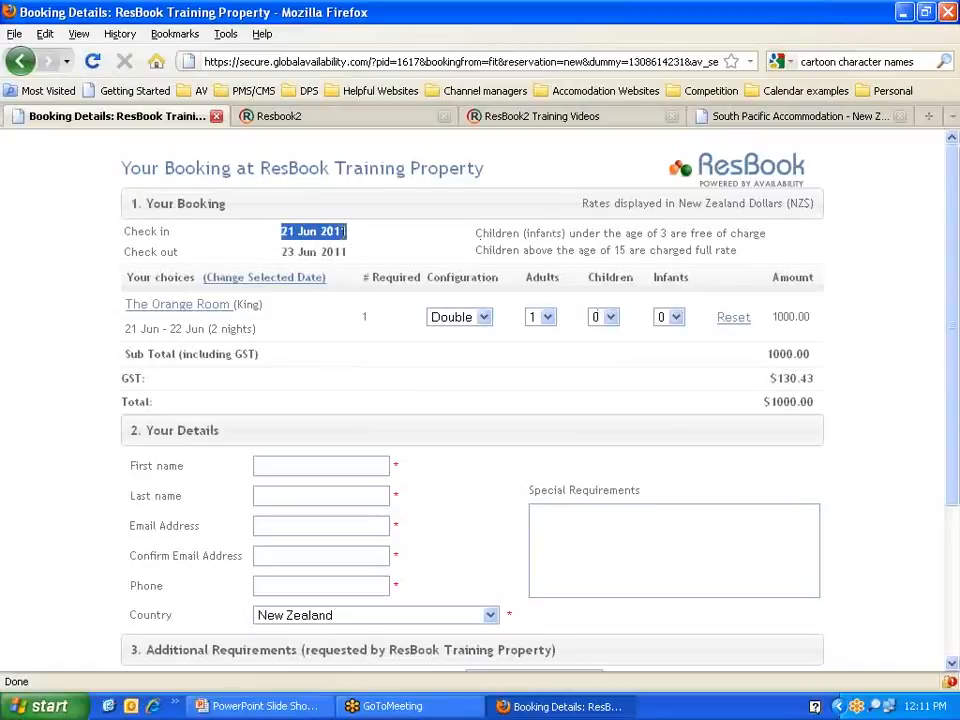
left_click_drag(282, 252, 380, 260)
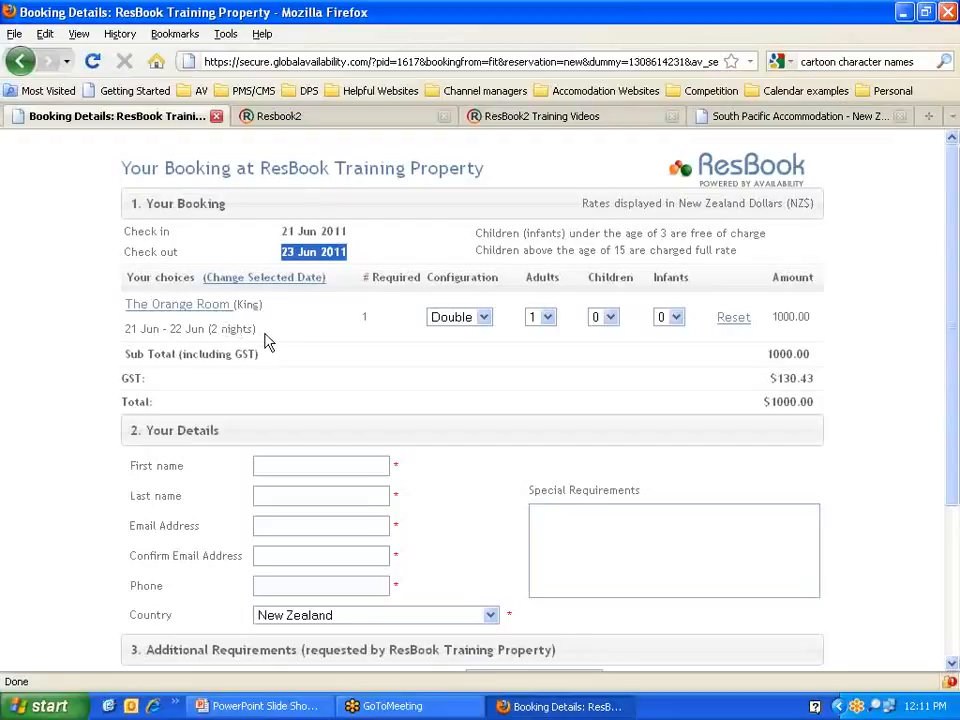
left_click_drag(257, 329, 126, 327)
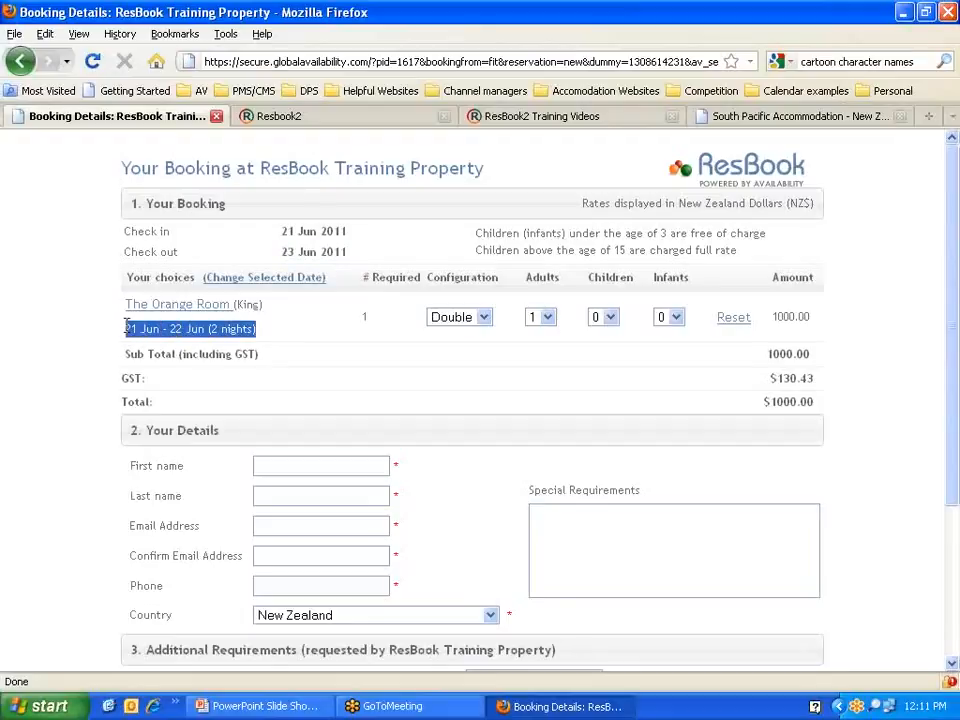
left_click(161, 322)
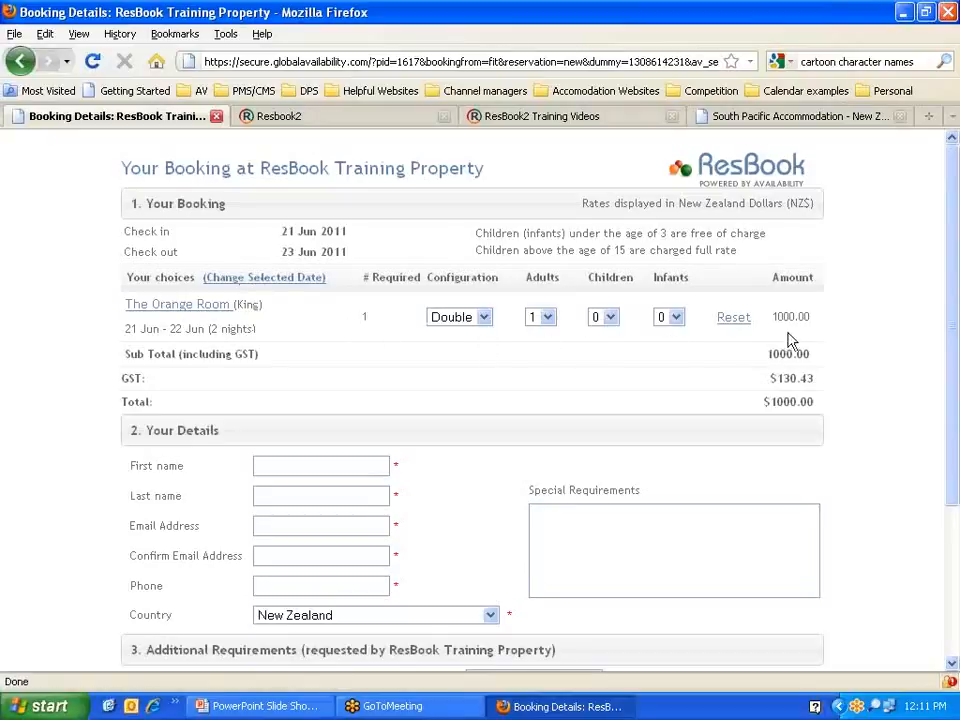
left_click(173, 311)
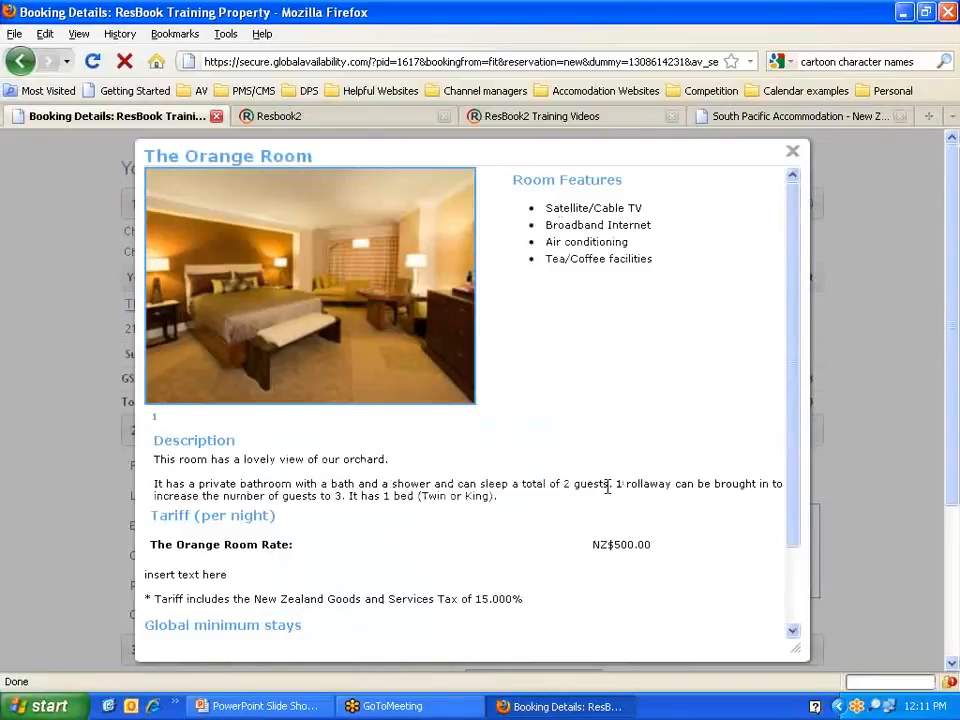
left_click_drag(607, 487, 563, 483)
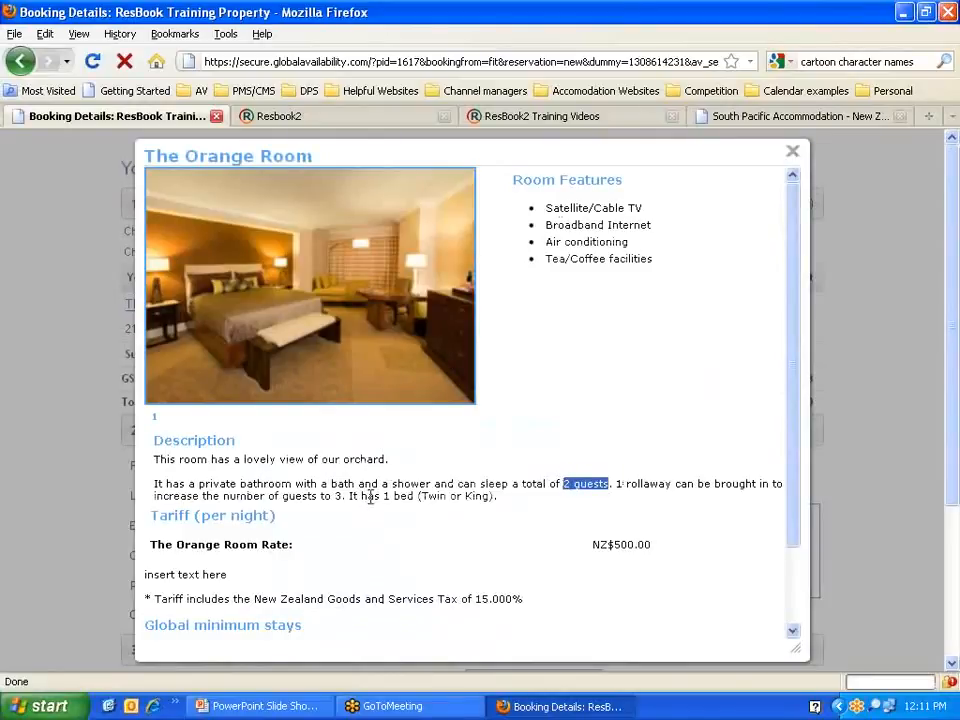
left_click_drag(382, 496, 497, 497)
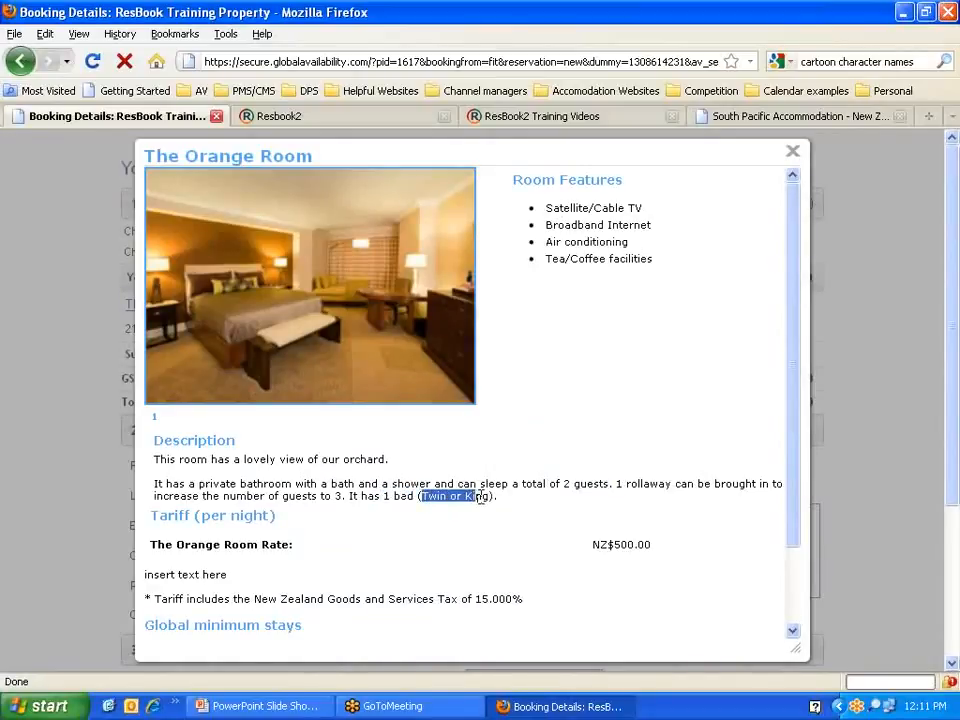
left_click(792, 157)
left_click_drag(259, 304, 243, 305)
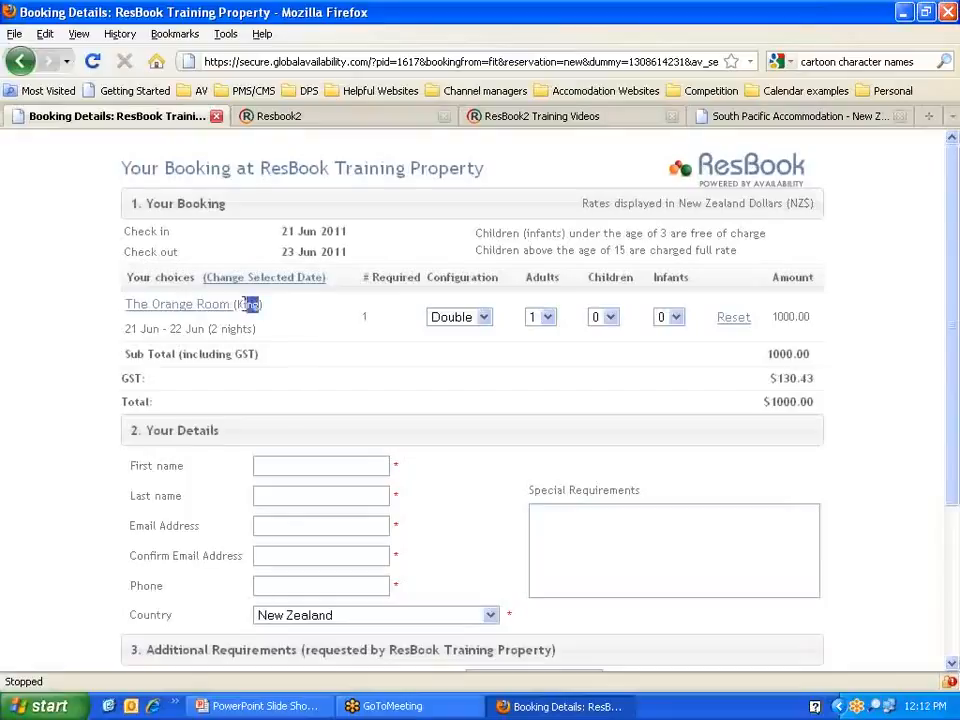
left_click_drag(366, 316, 385, 314)
Step: Keep the Double configuration and 1 adult, and set Children to 1 for The Orange Room
left_click(388, 315)
left_click(483, 317)
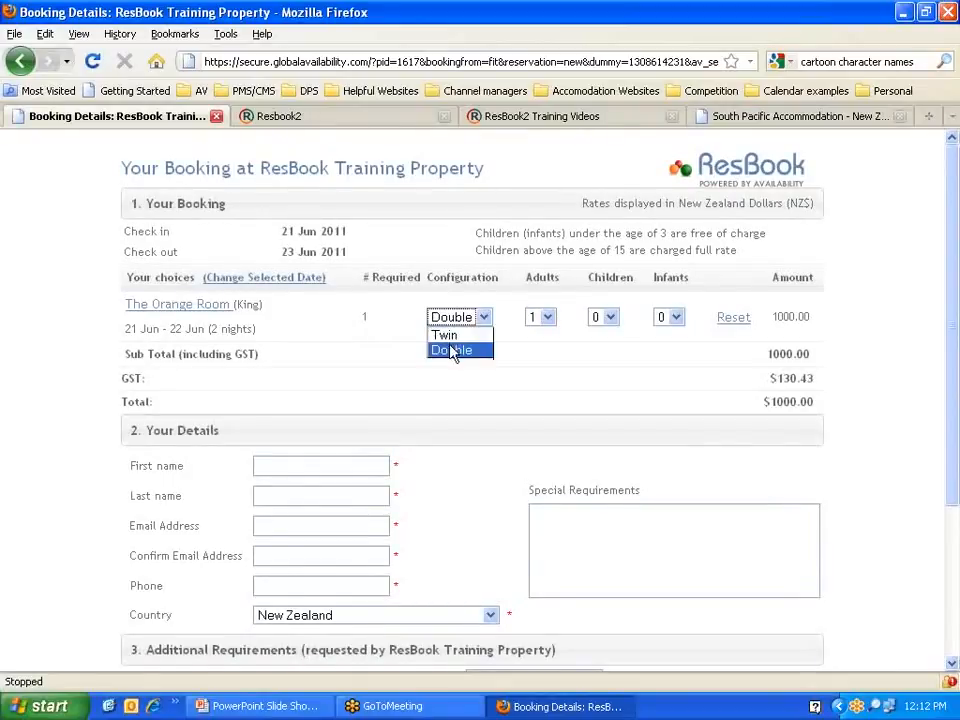
left_click(510, 327)
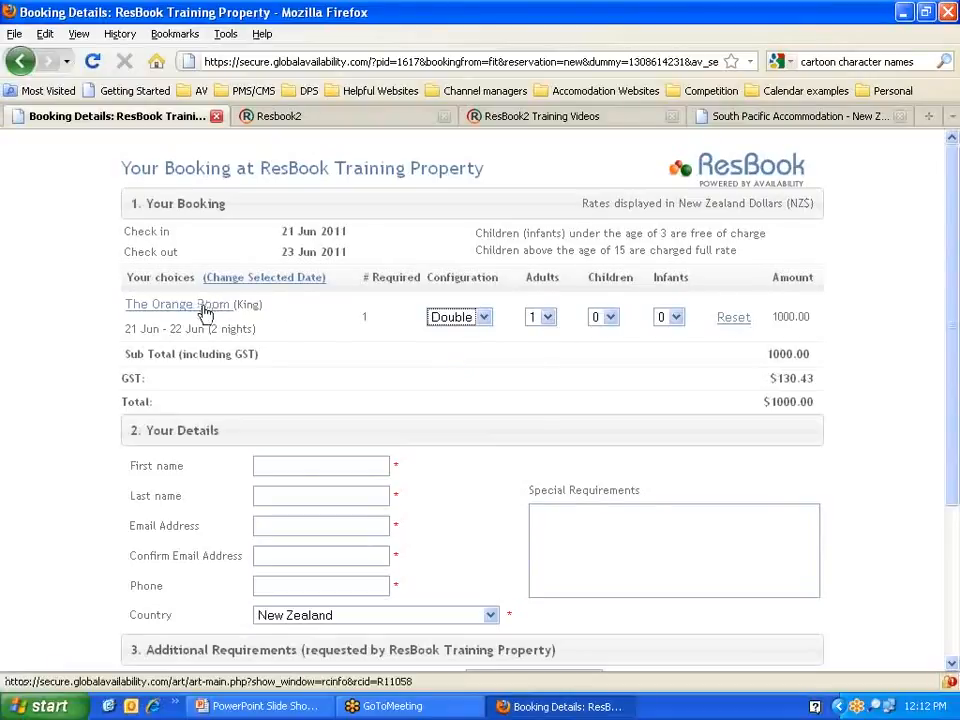
left_click(547, 324)
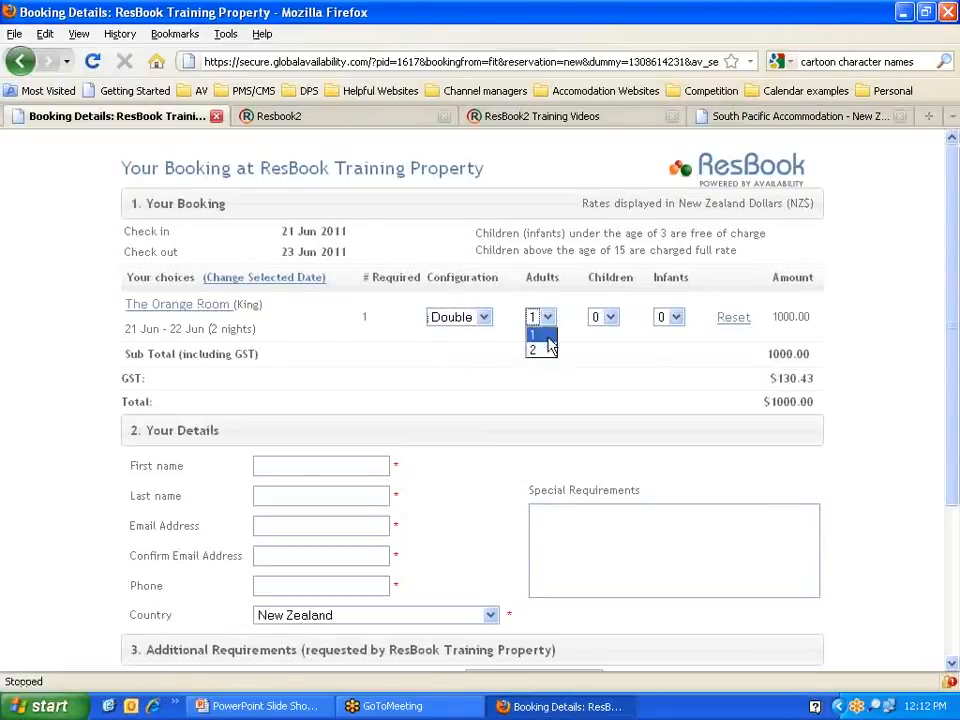
left_click(610, 318)
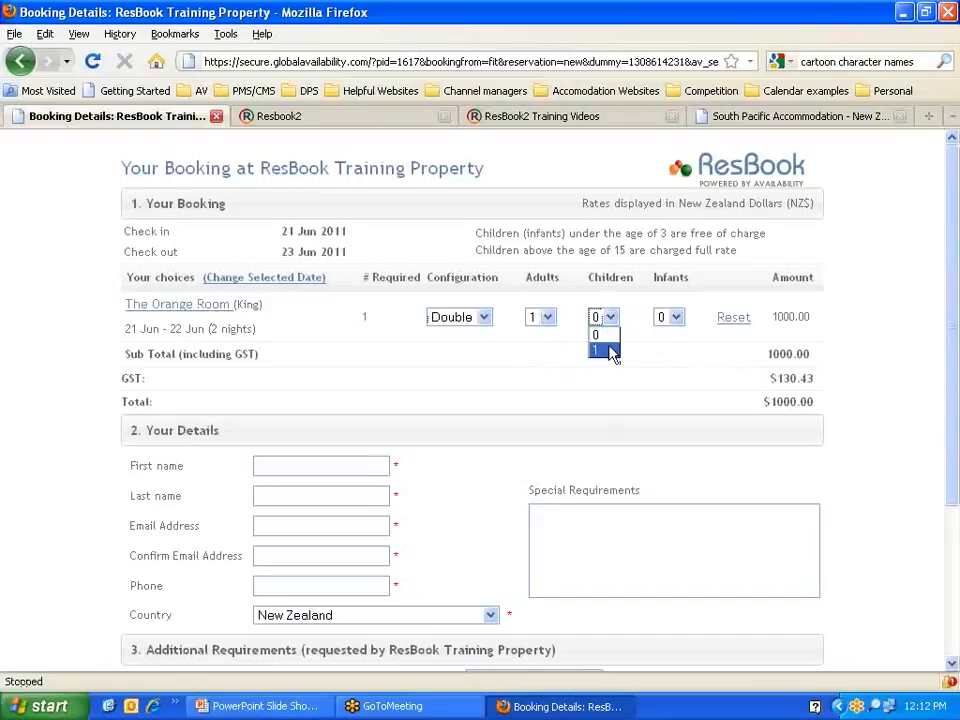
left_click(605, 349)
scroll(28, 381, "down", 2)
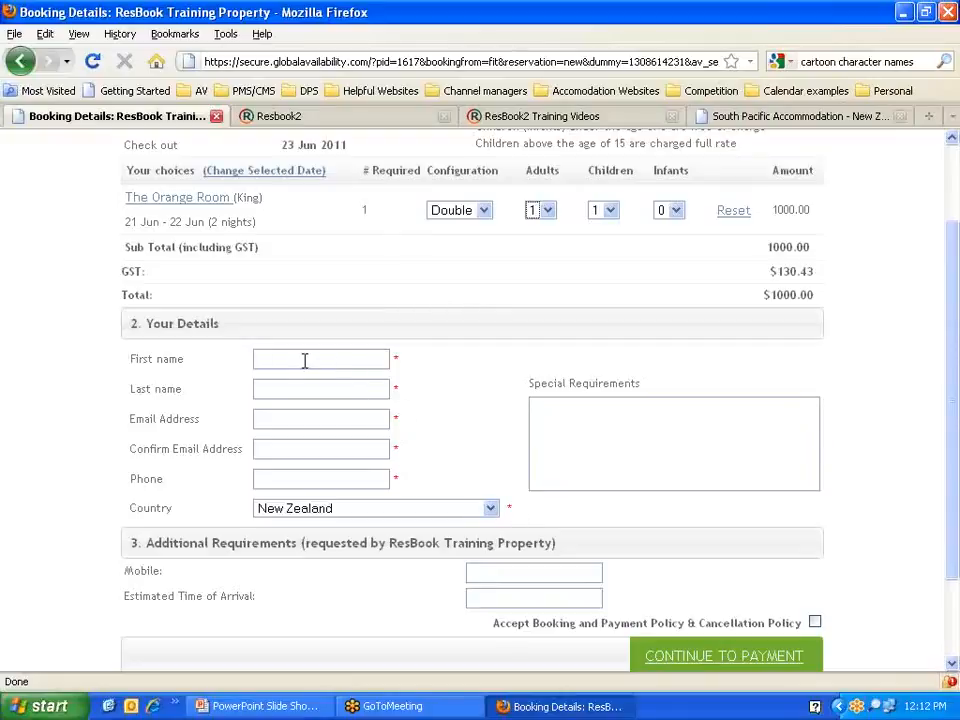
Step: Enter the guest's last name and e-mail, and paste the e-mail into Confirm Email
key("Tab")
type("Fl")
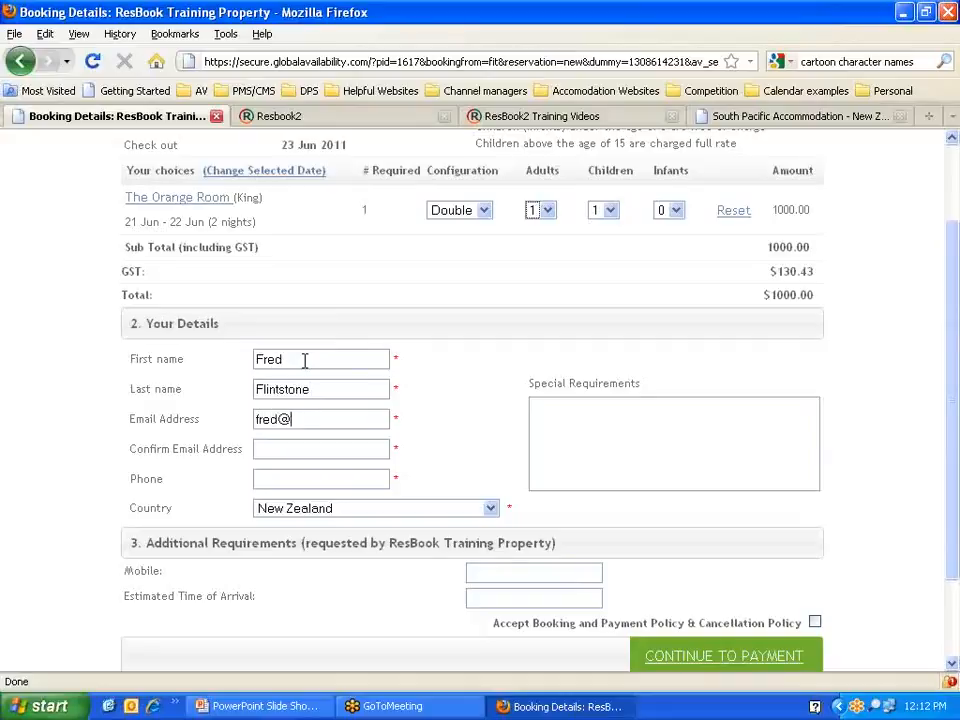
type("resbook.co.nz")
triple_click(305, 418)
key("ctrl+c")
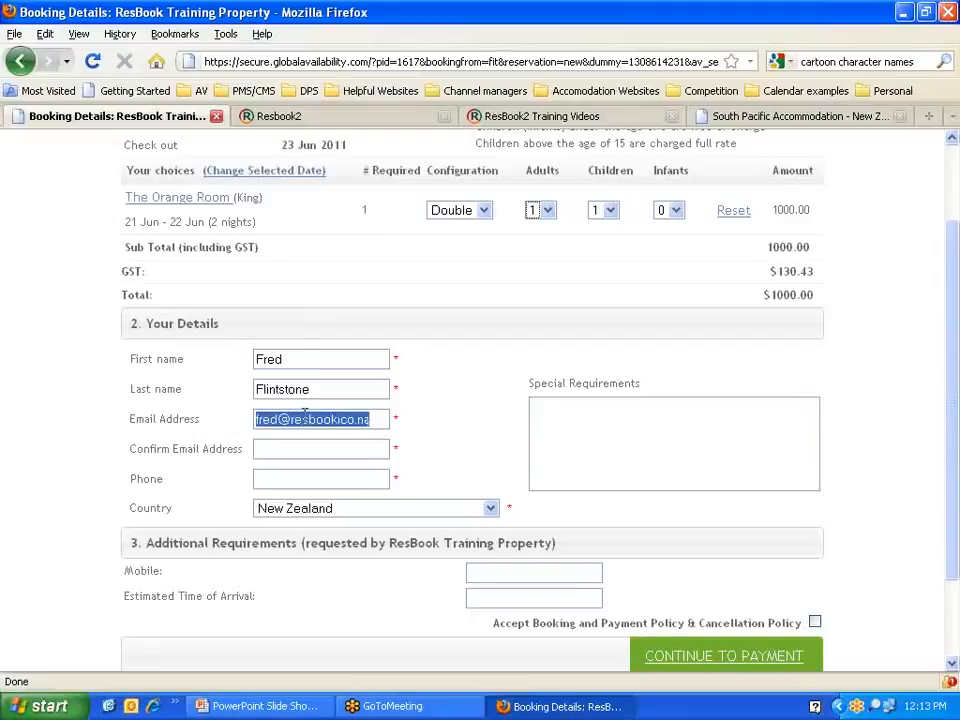
left_click(300, 449)
key("ctrl+v")
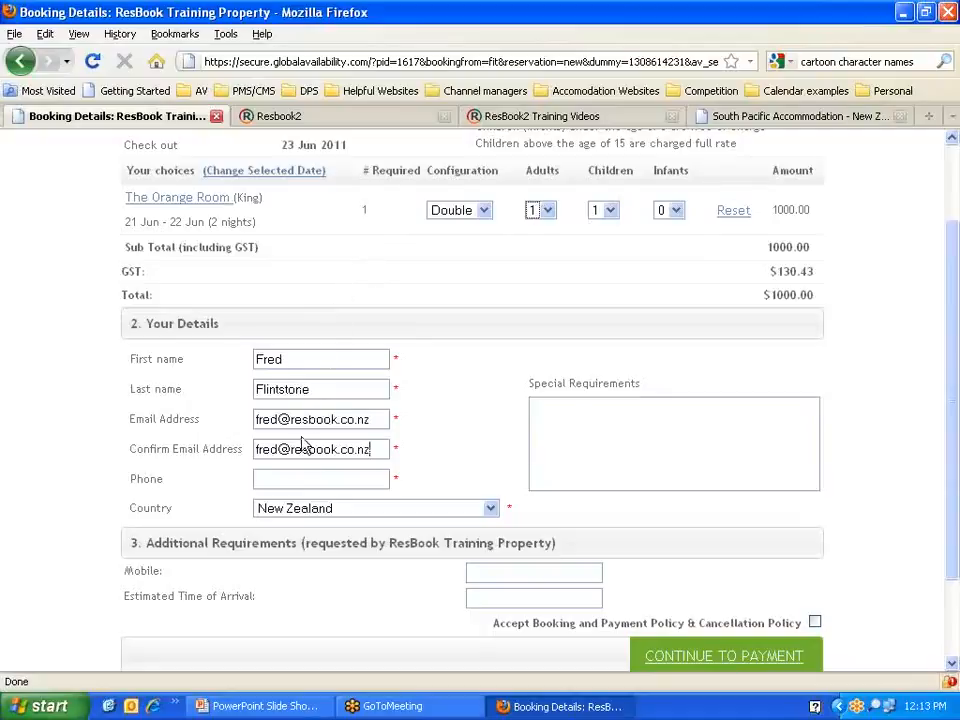
Step: Enter the guest's phone number and the special requirements note 'guests can type what they want'
left_click(303, 477)
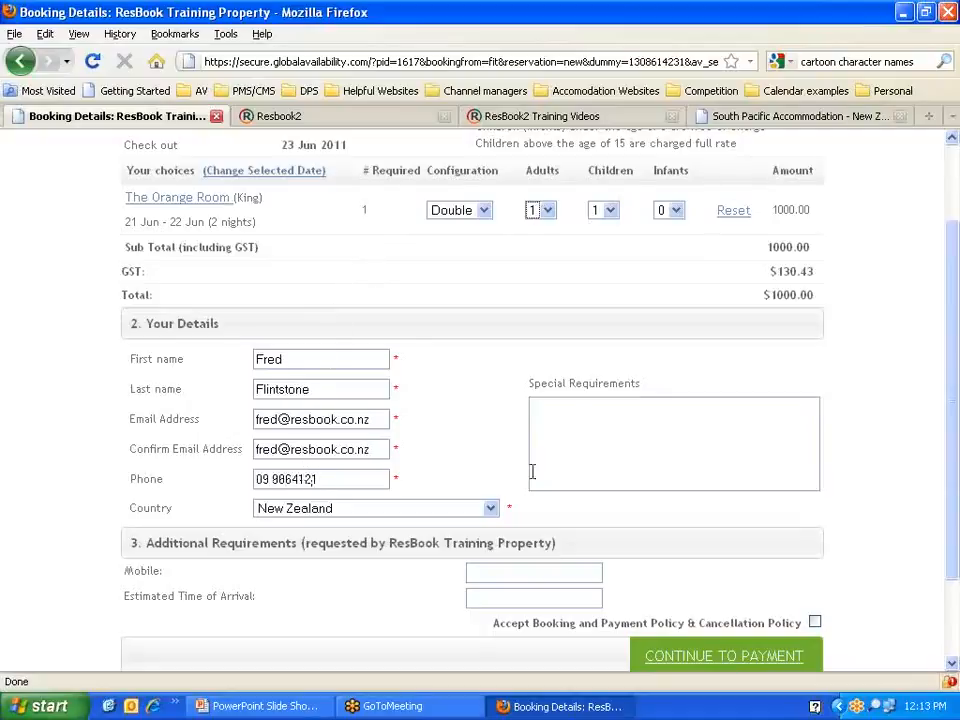
left_click(574, 425)
type("guests can type ")
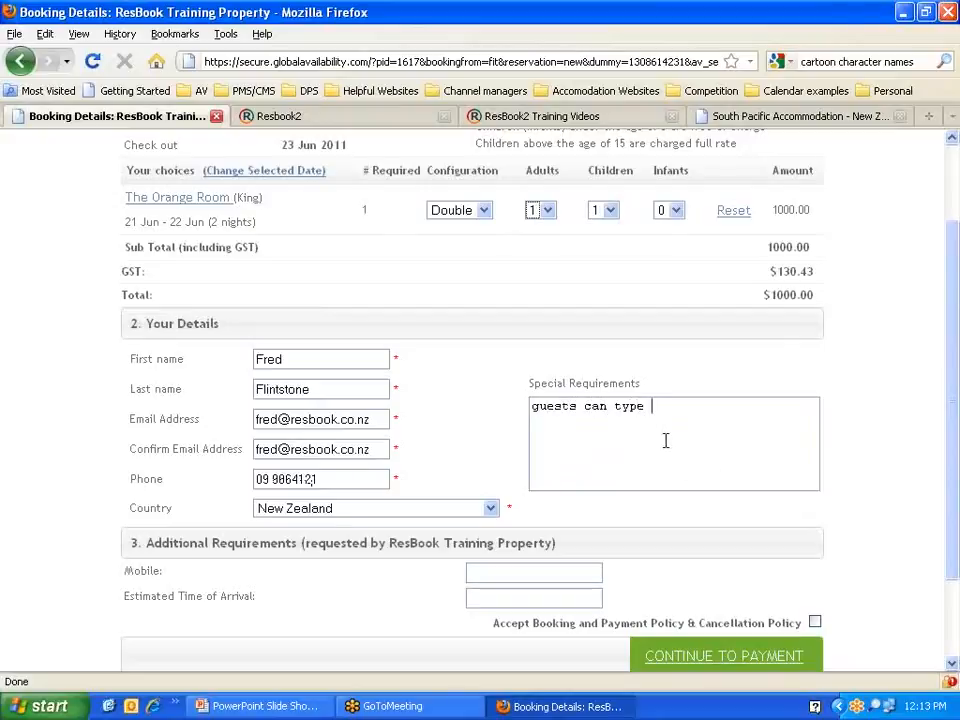
type("what they want")
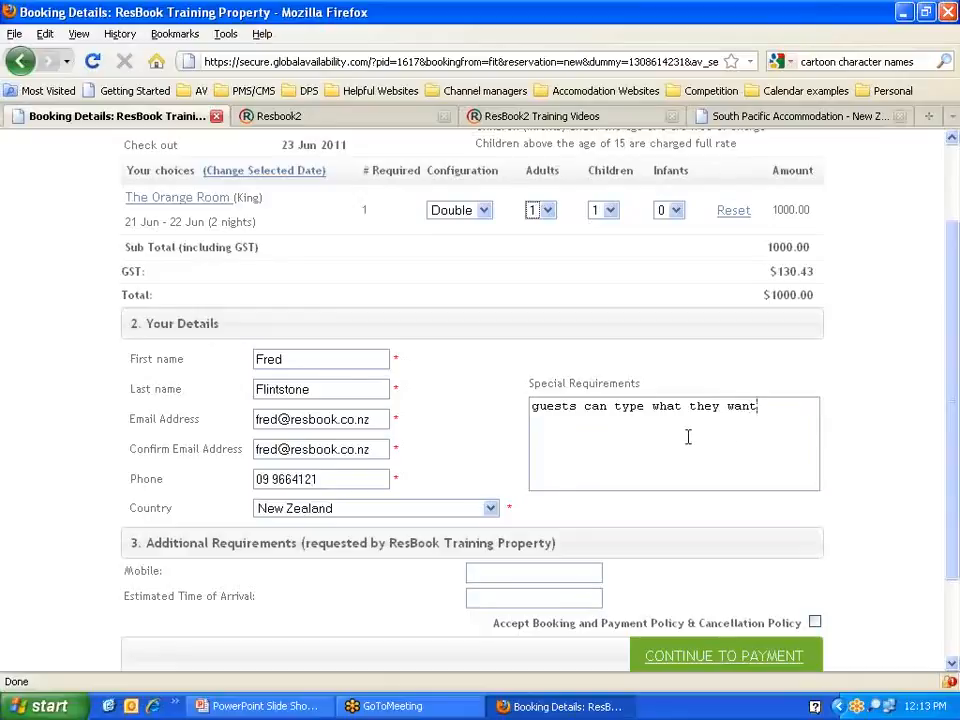
Step: Highlight the Additional Requirements heading naming ResBook Training Property
scroll(628, 466, "down", 3)
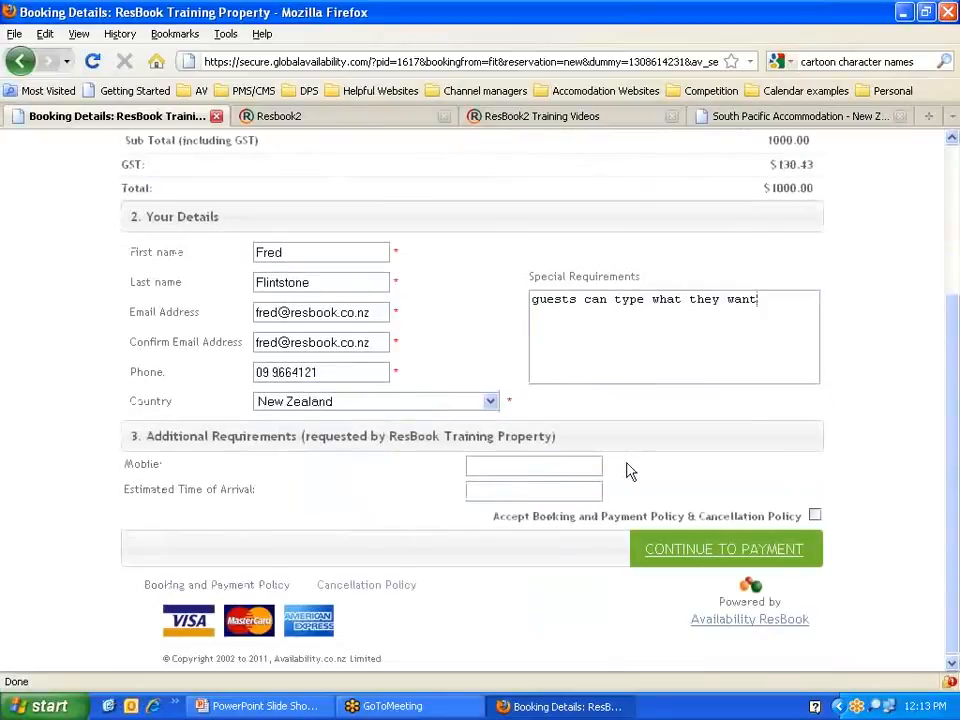
left_click_drag(131, 436, 507, 432)
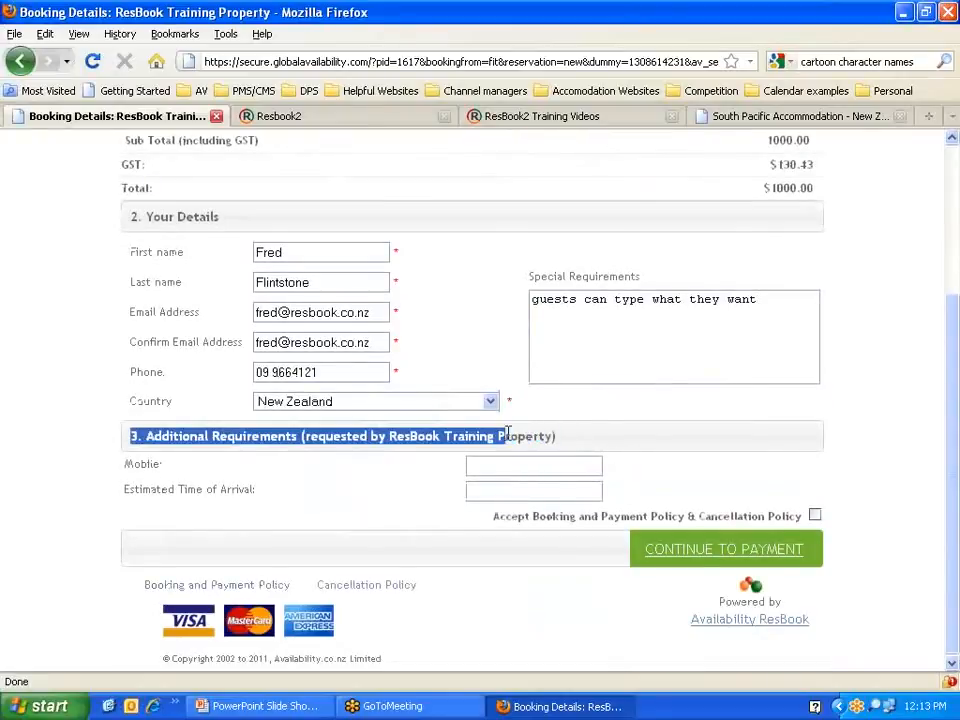
left_click(574, 441)
triple_click(557, 441)
left_click(565, 444)
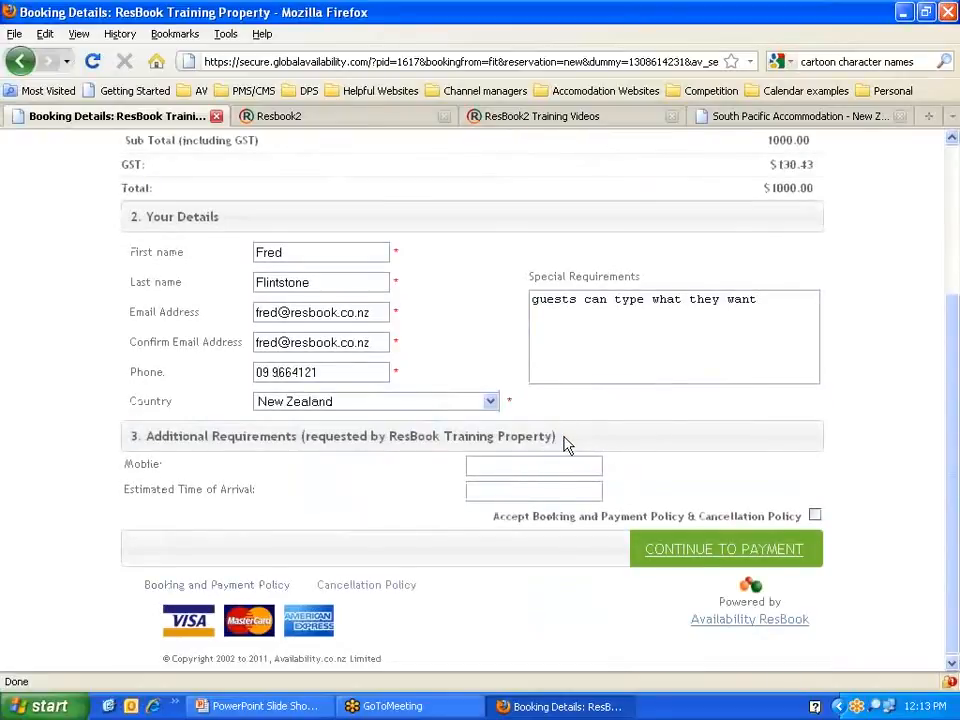
left_click_drag(556, 437, 305, 436)
left_click_drag(389, 436, 555, 437)
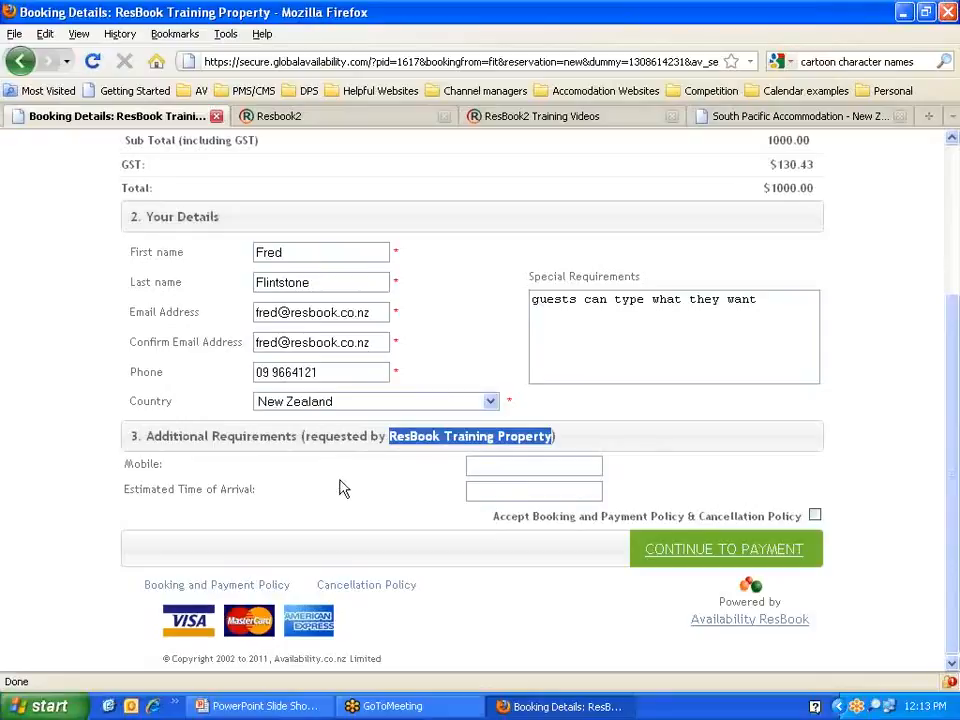
Step: Set the estimated arrival to 2pm and accept the booking, payment and cancellation policies
left_click(478, 492)
type("2pm")
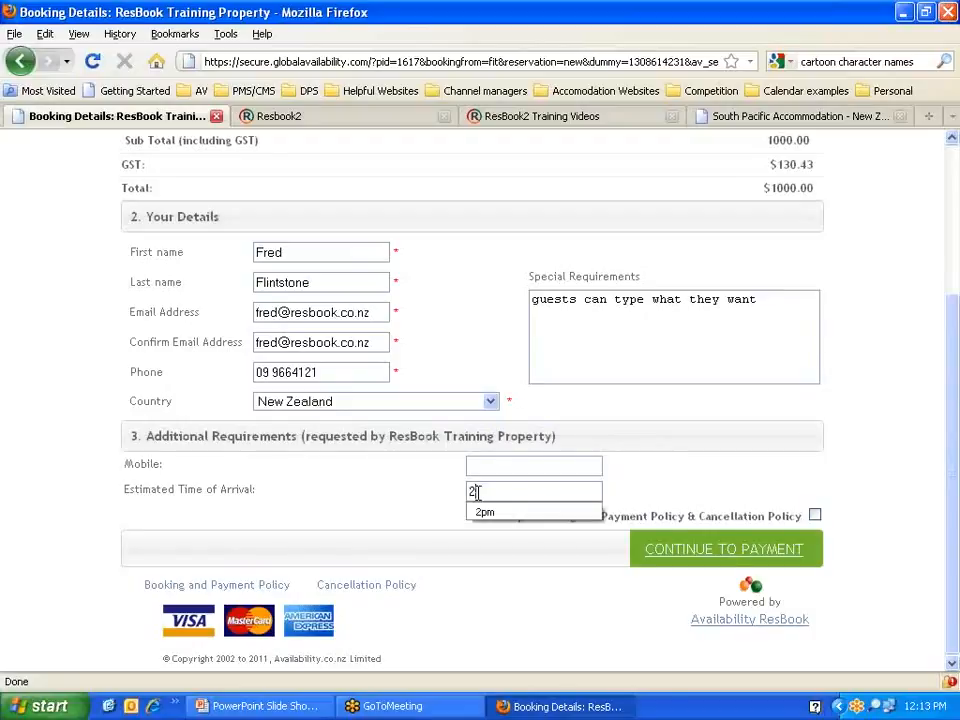
left_click(442, 497)
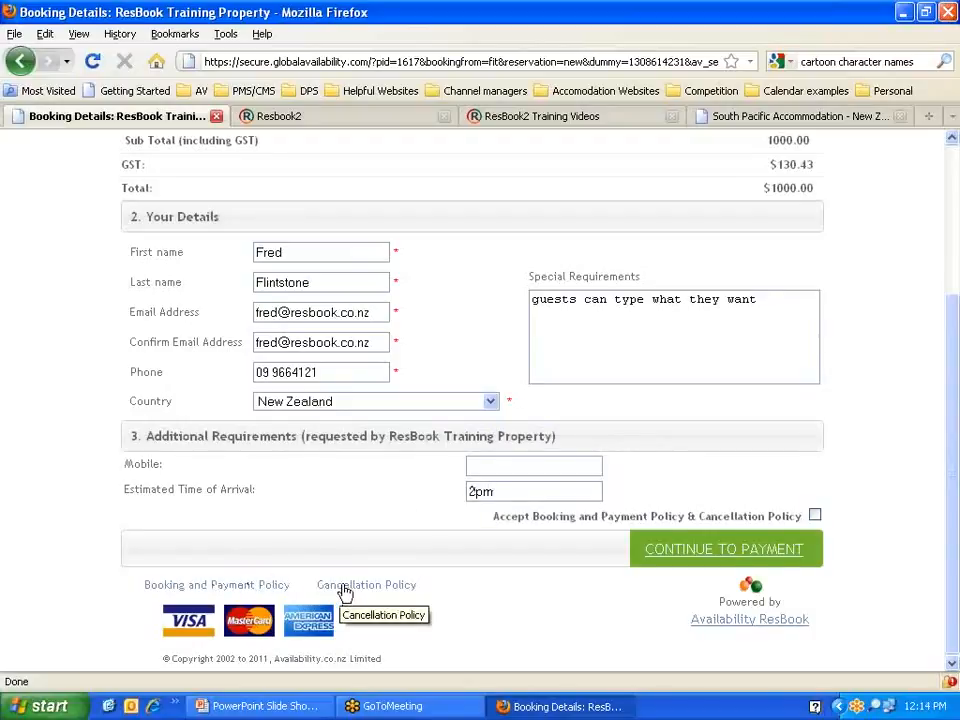
left_click(815, 516)
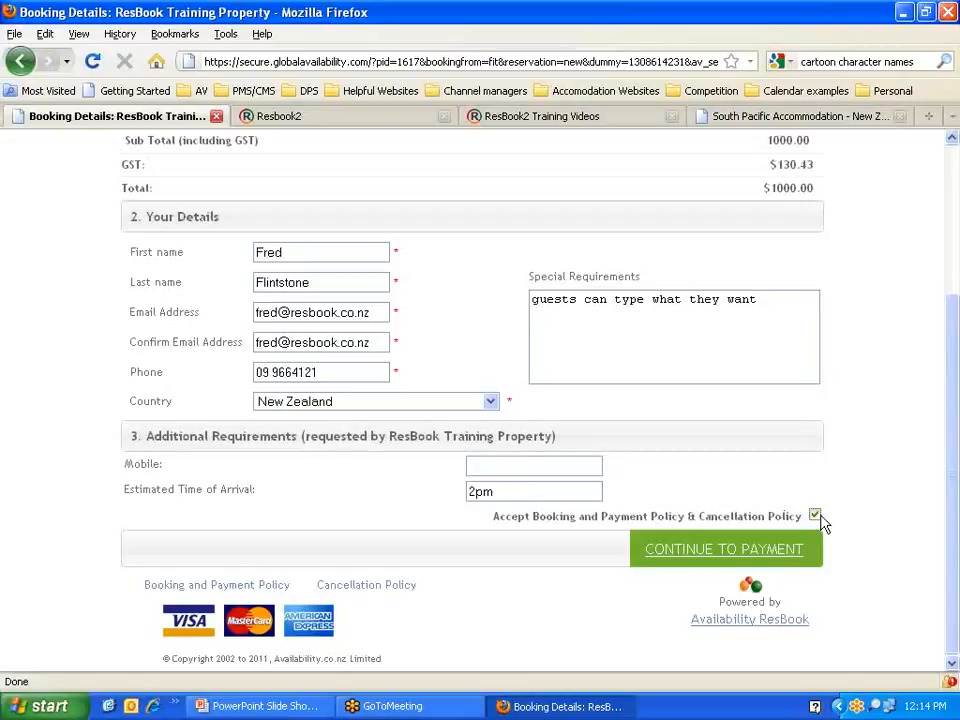
Step: Go to the payment page and enter the test card number with 2014 expiry
left_click(704, 549)
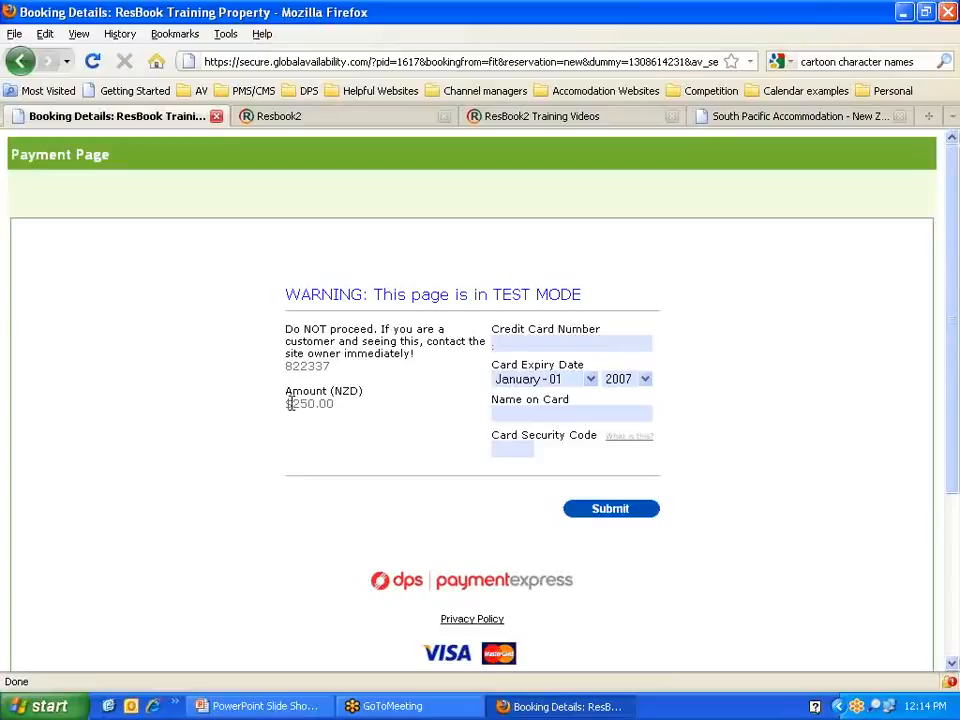
type("4111111111111111")
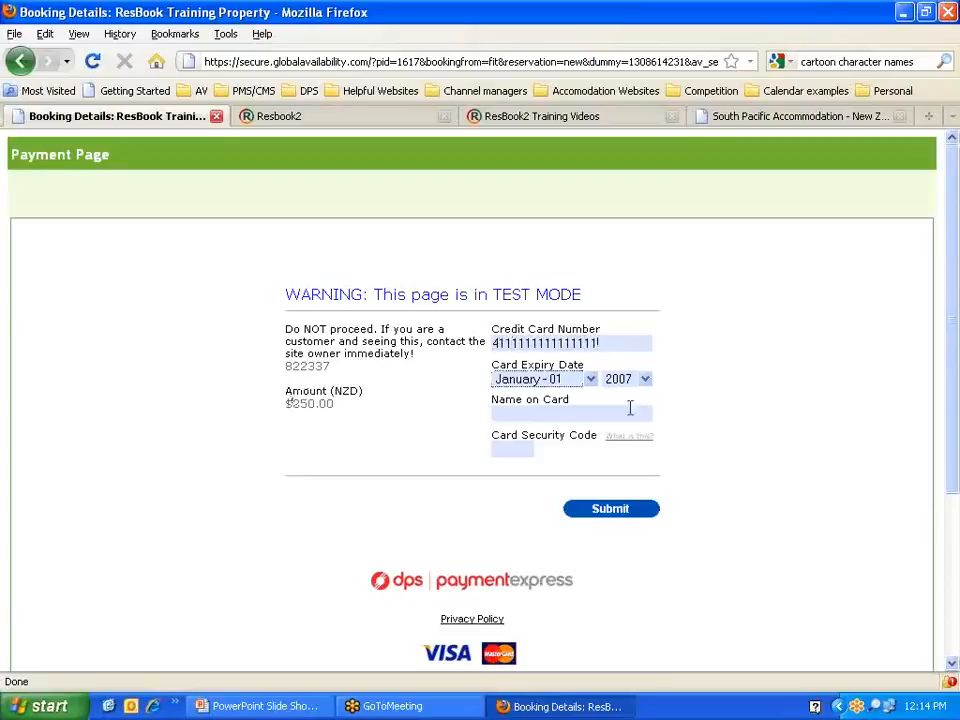
left_click(645, 379)
left_click(618, 500)
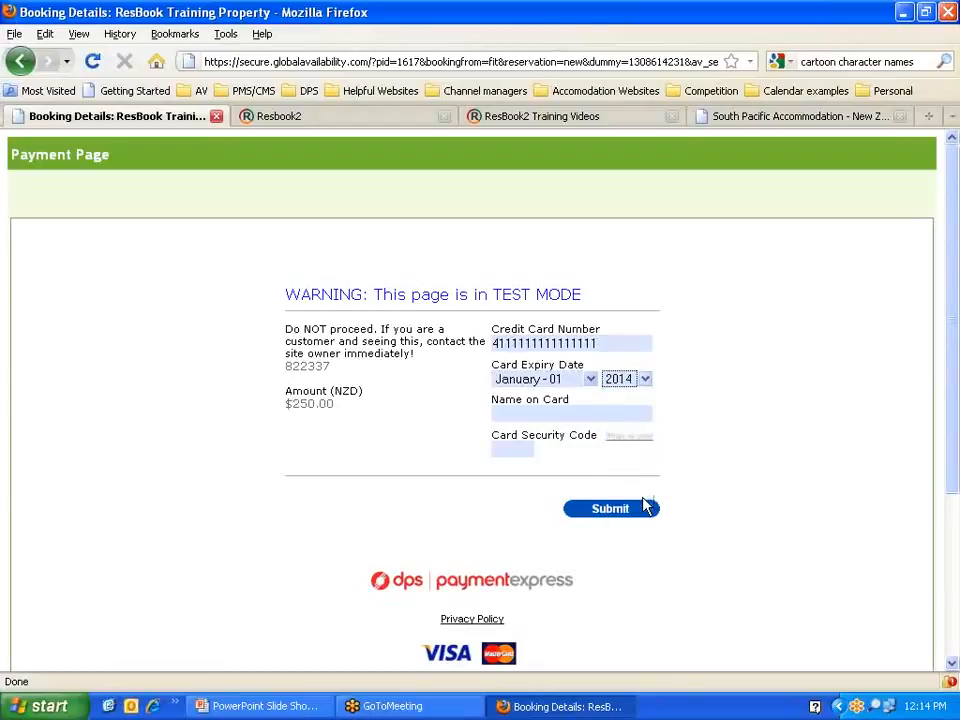
Step: Fill the cardholder name 'TEST' and the security code, then submit the test payment
left_click(538, 415)
type("TEST")
key("Tab")
type("123")
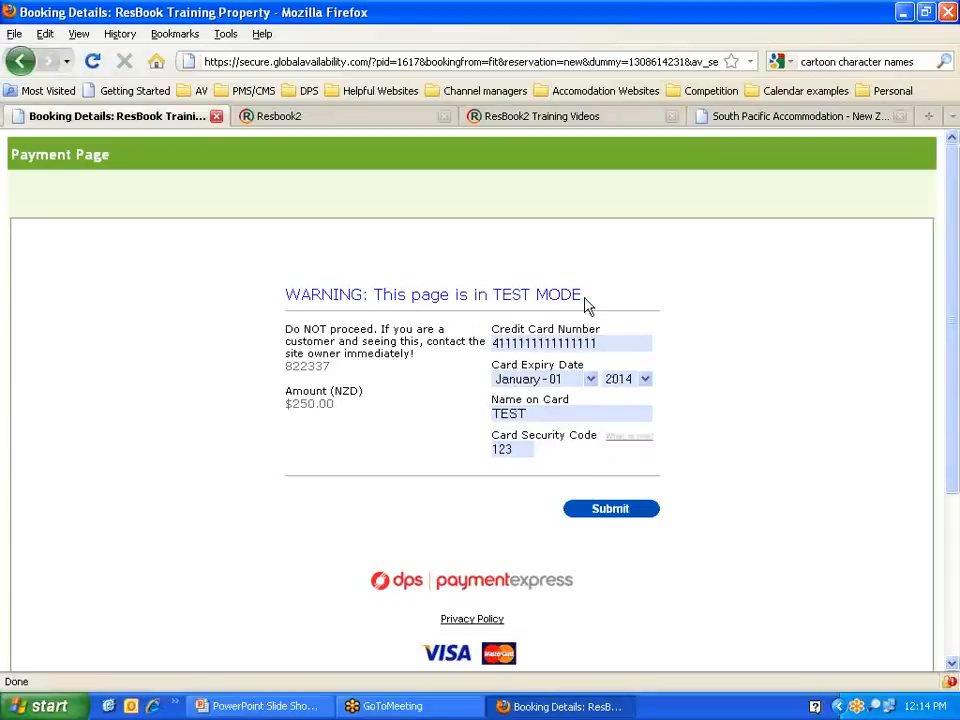
left_click_drag(582, 296, 493, 288)
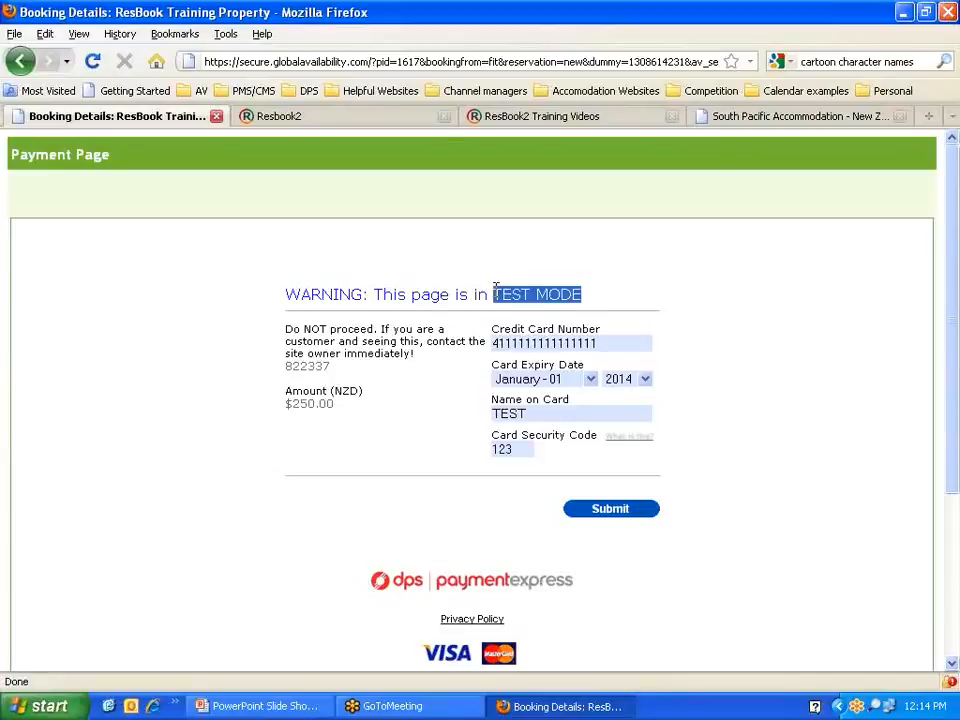
left_click(615, 512)
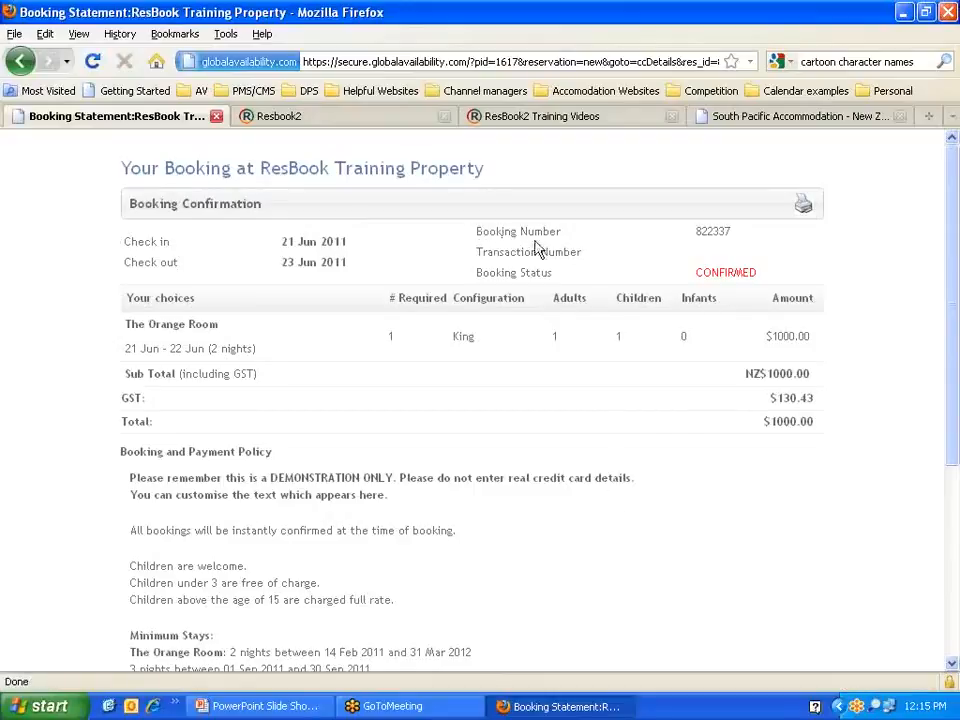
left_click_drag(729, 230, 696, 230)
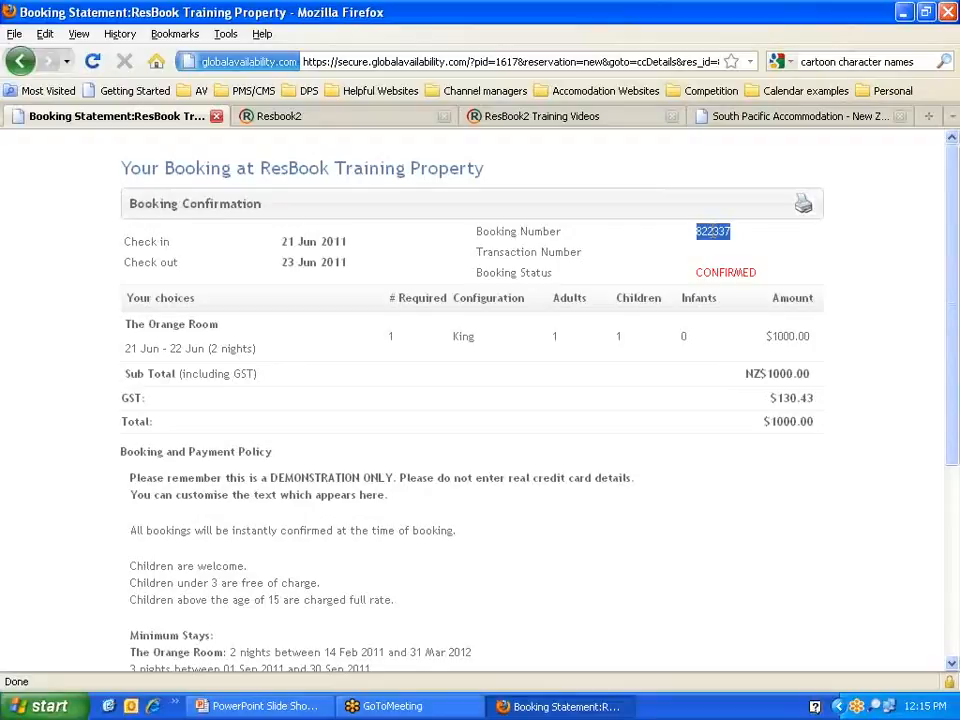
left_click_drag(757, 272, 661, 265)
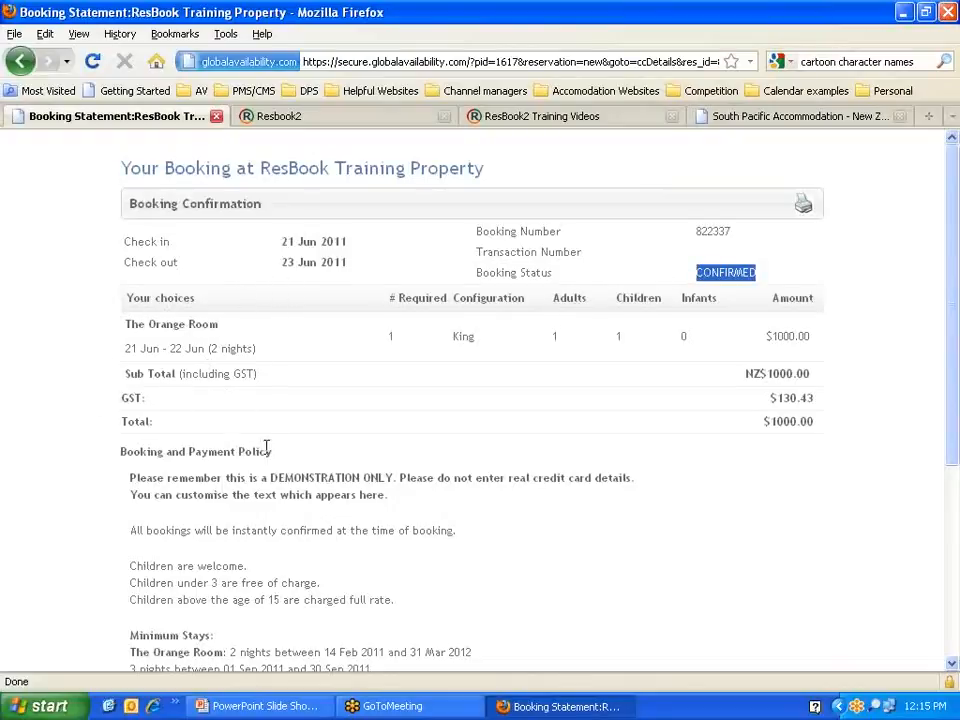
scroll(88, 445, "down", 2)
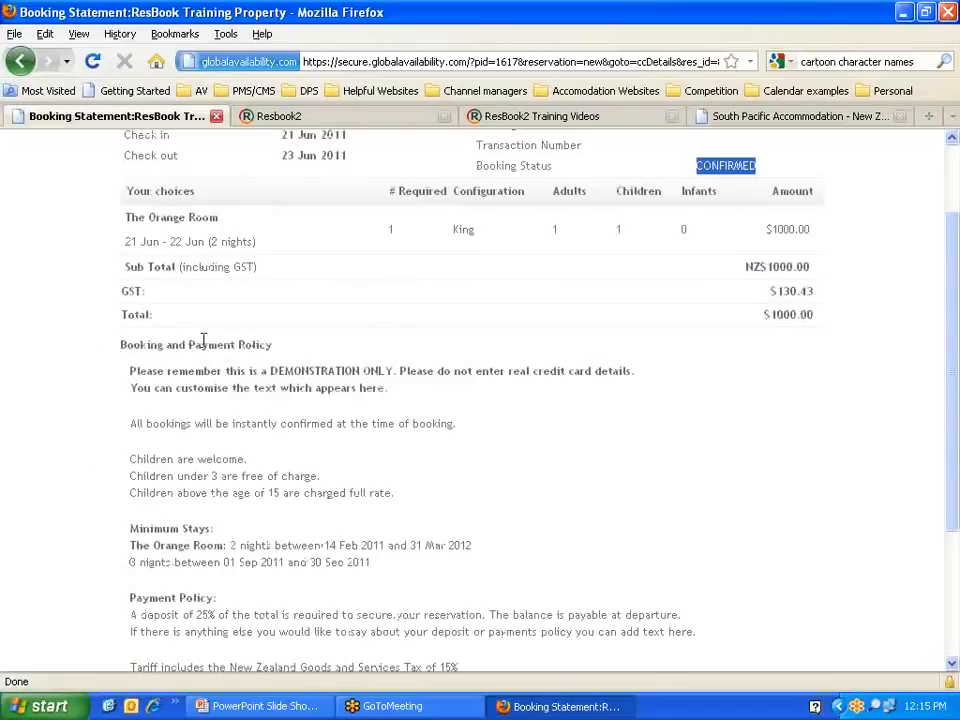
scroll(323, 400, "down", 4)
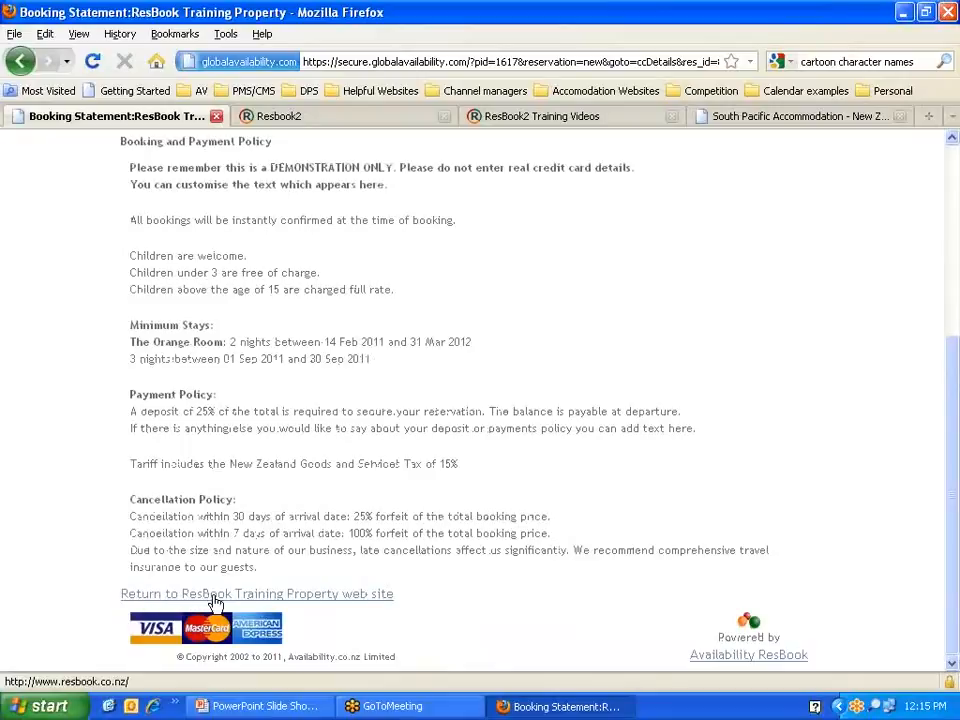
scroll(578, 596, "up", 5)
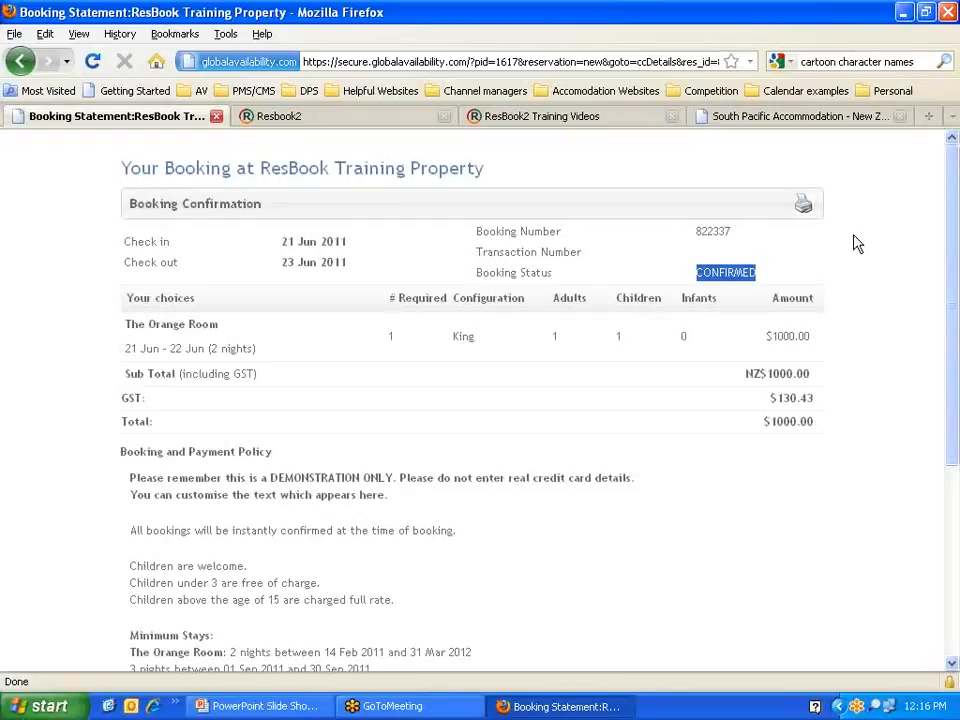
left_click(296, 124)
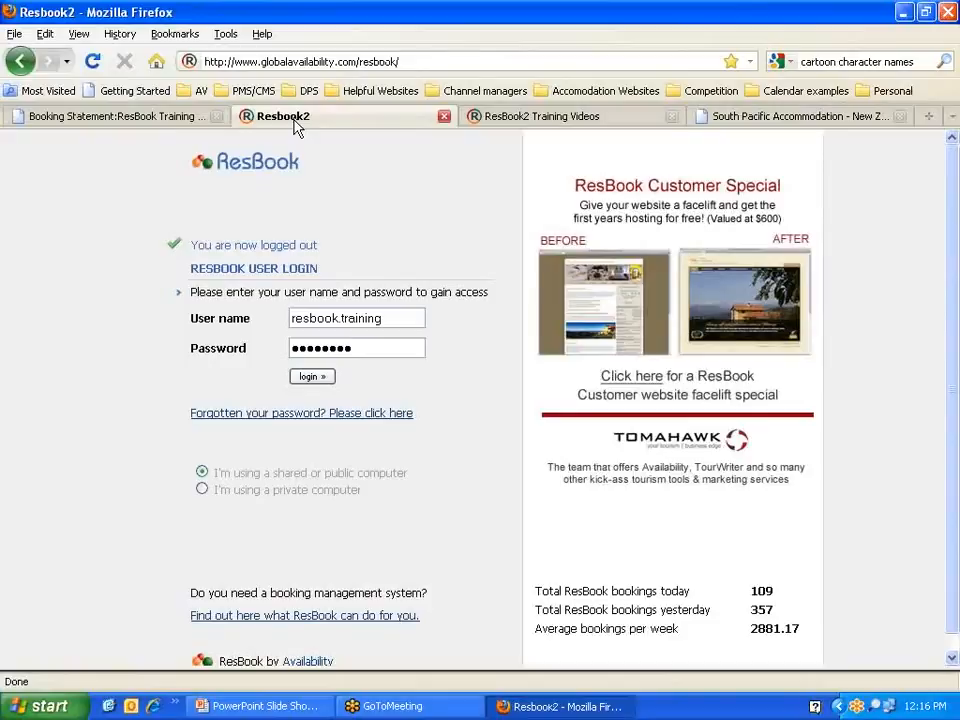
left_click(416, 62)
type("w")
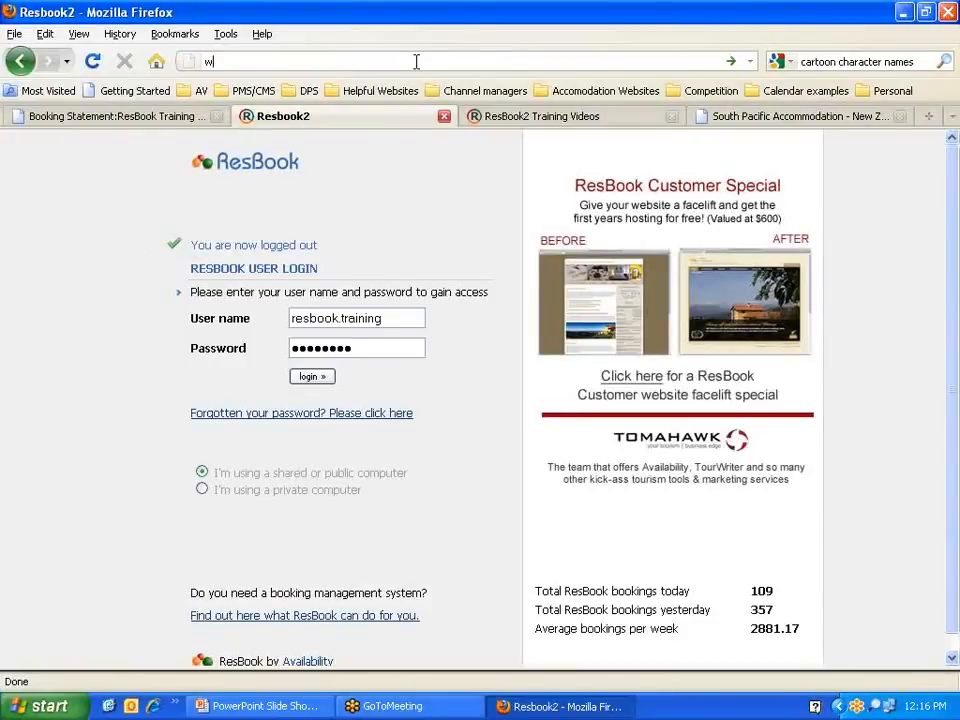
type("ww.resbo")
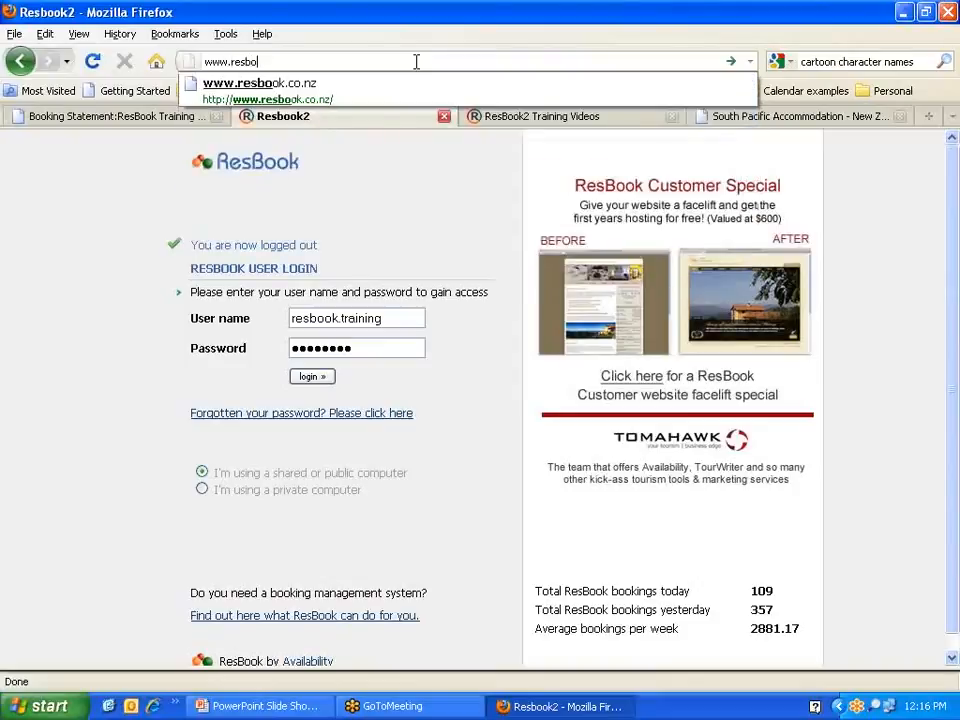
type("ok")
key("Down")
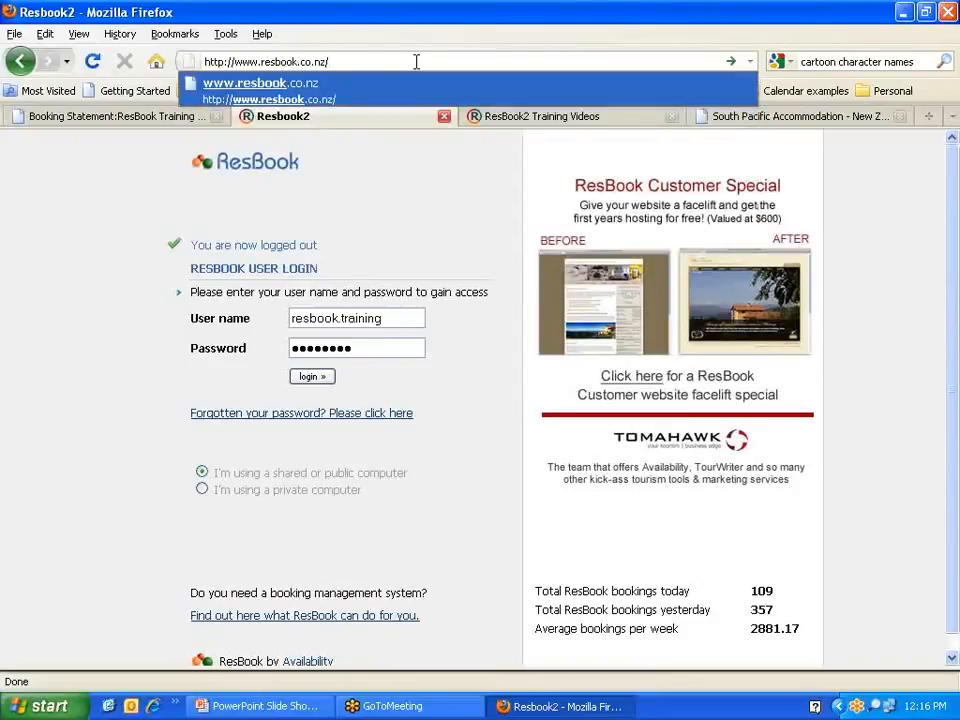
key("Return")
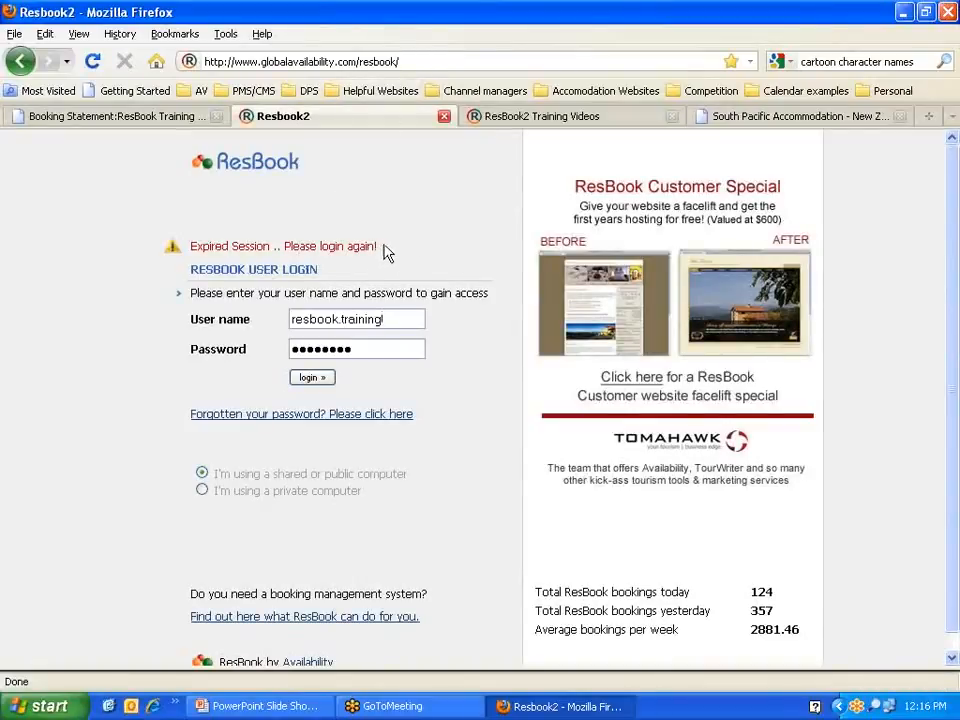
left_click_drag(383, 252, 193, 250)
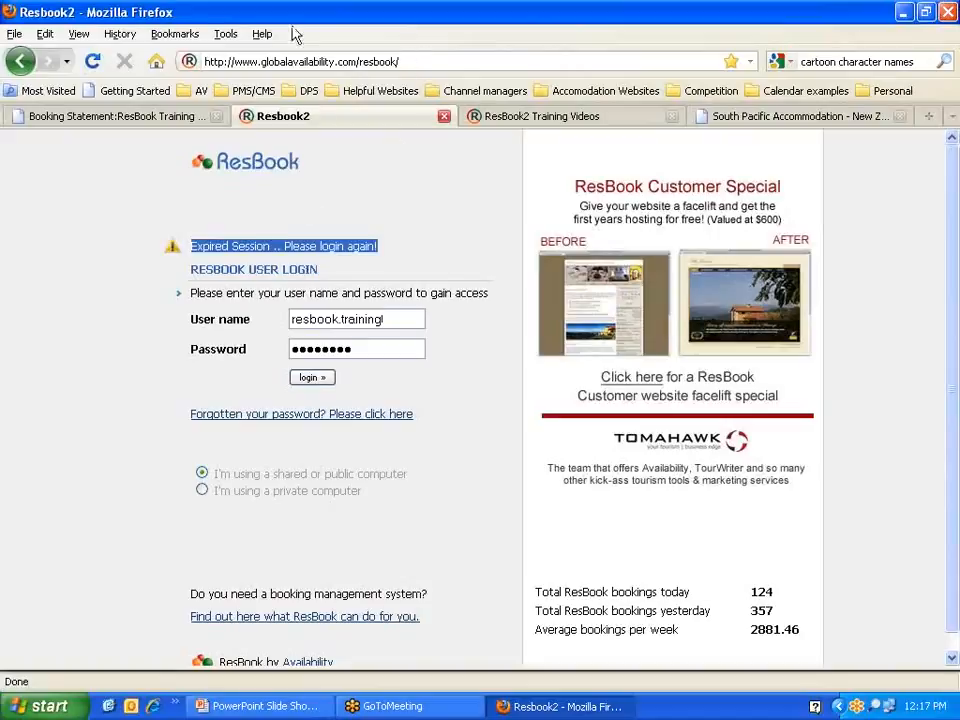
Step: Clear all cookies and cache from Firefox's privacy options, then reload the ResBook page with F5
left_click(238, 35)
left_click(248, 218)
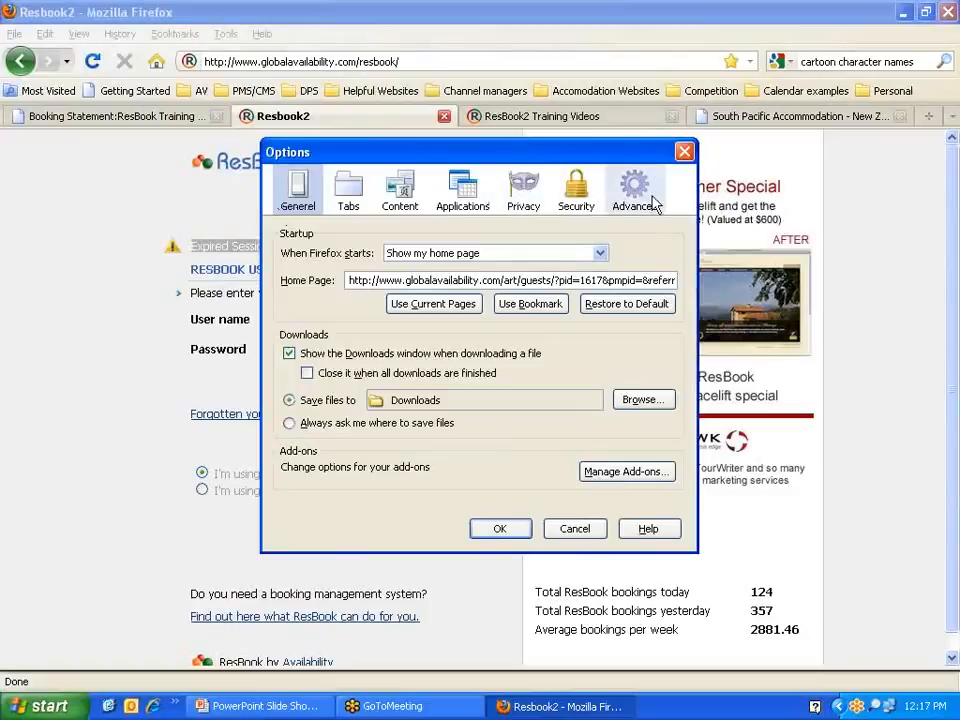
left_click(536, 195)
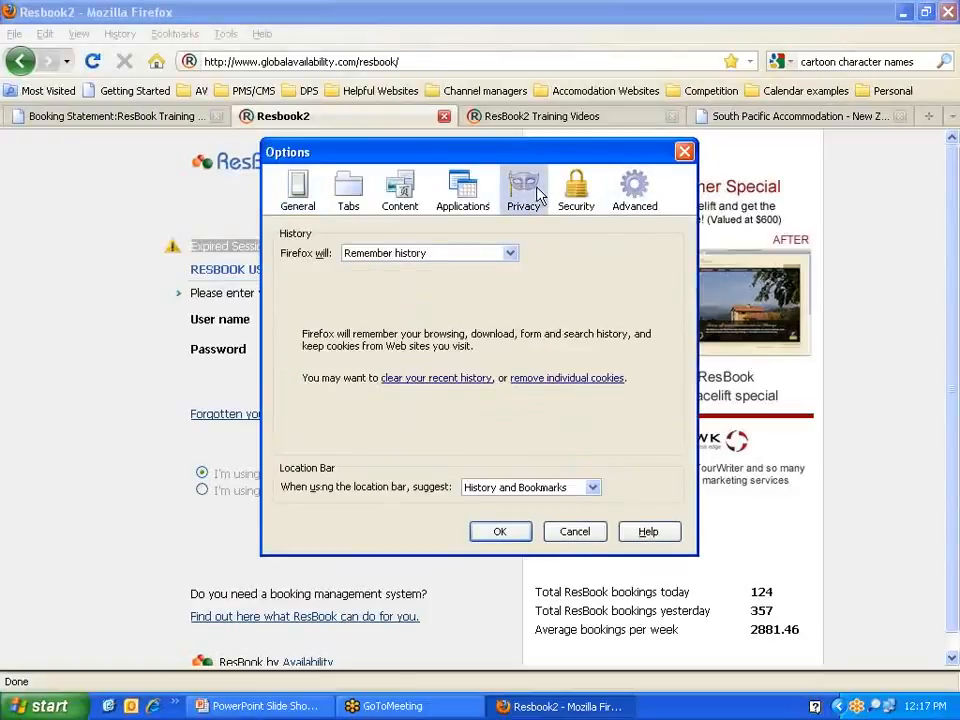
left_click(440, 380)
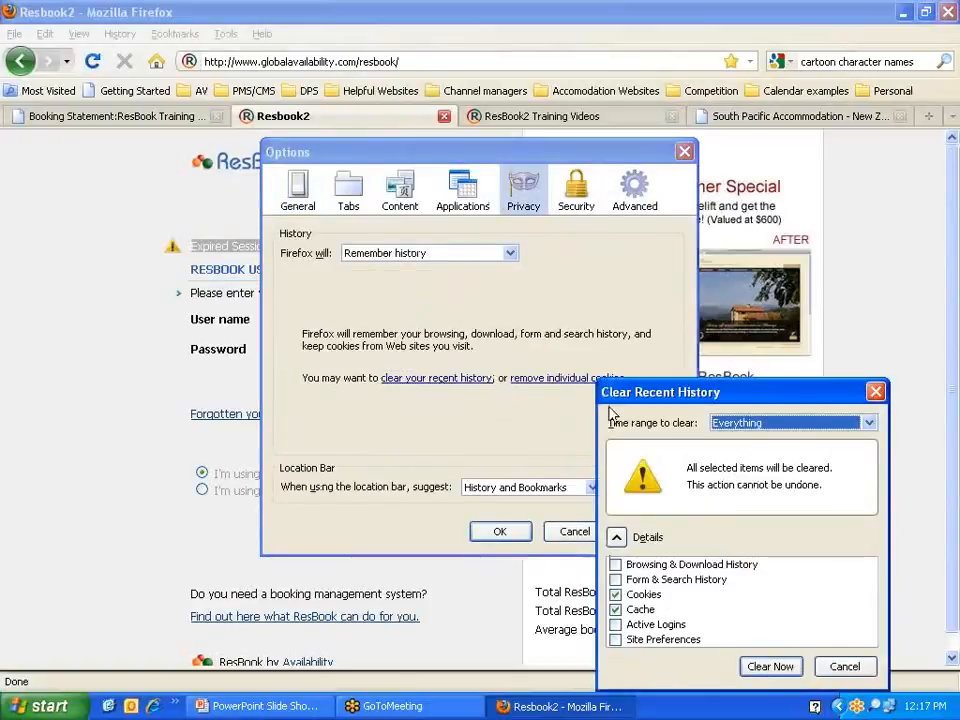
left_click(765, 667)
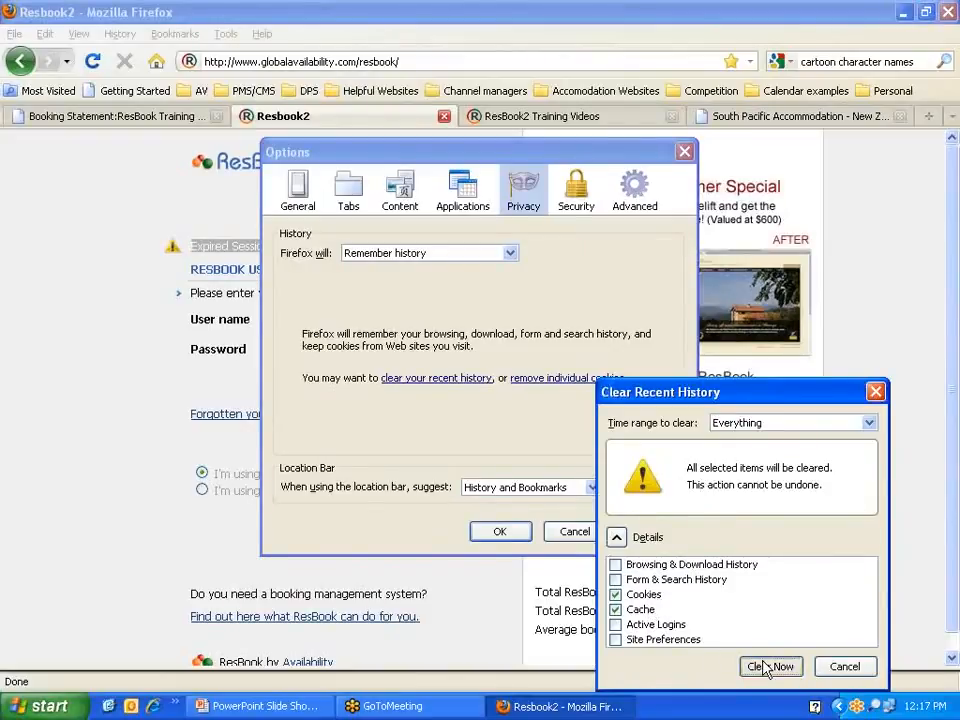
left_click(505, 533)
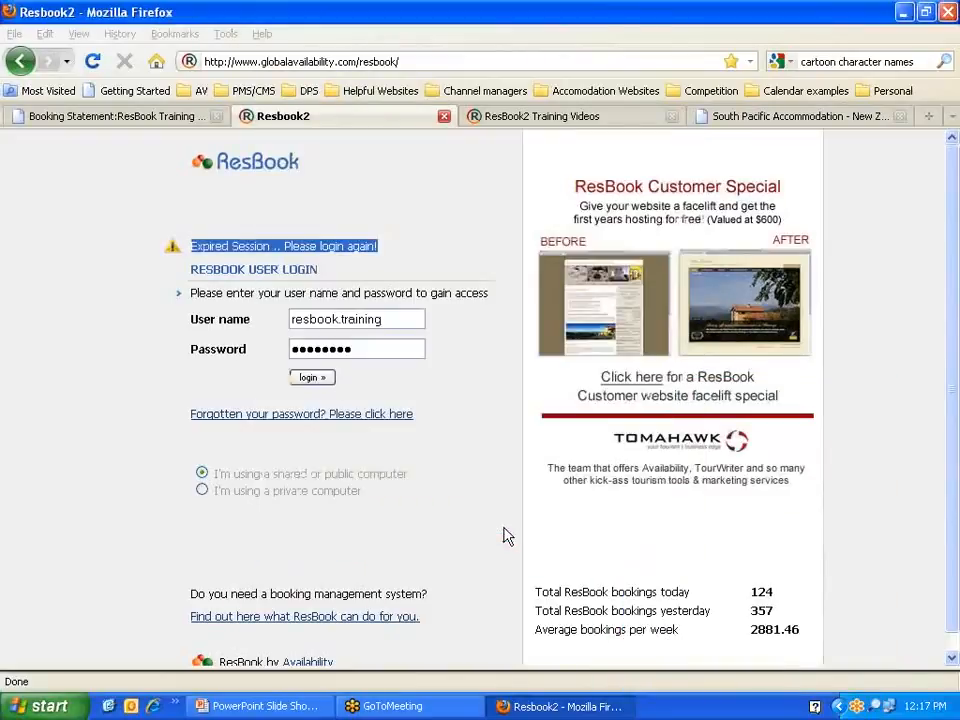
key("F5")
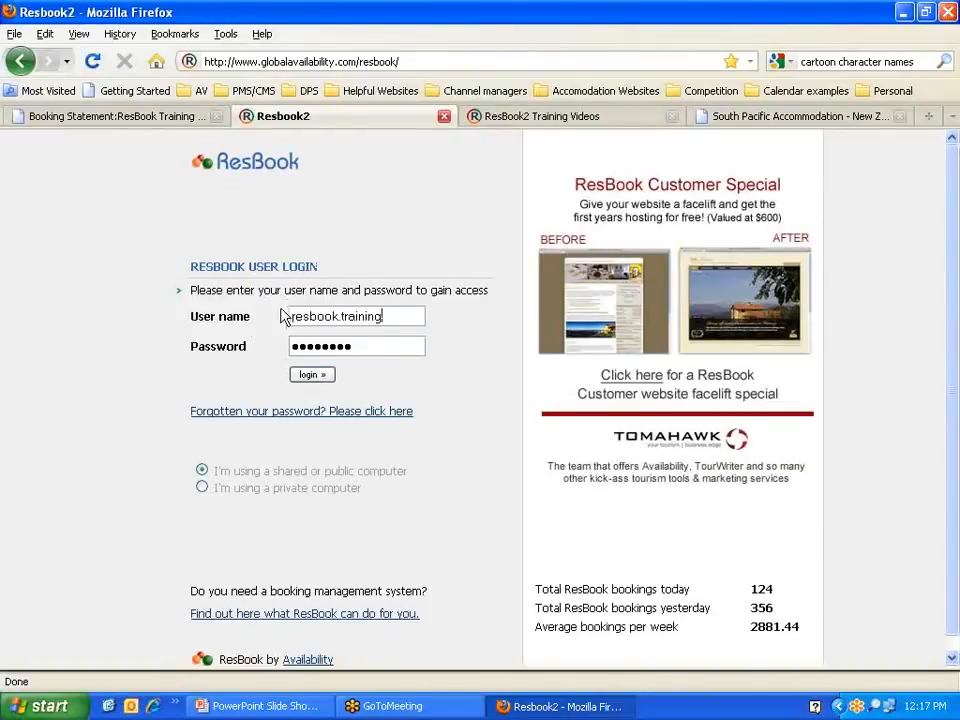
Step: Fill the User name field with the saved training account from the autocomplete list
left_click(390, 317)
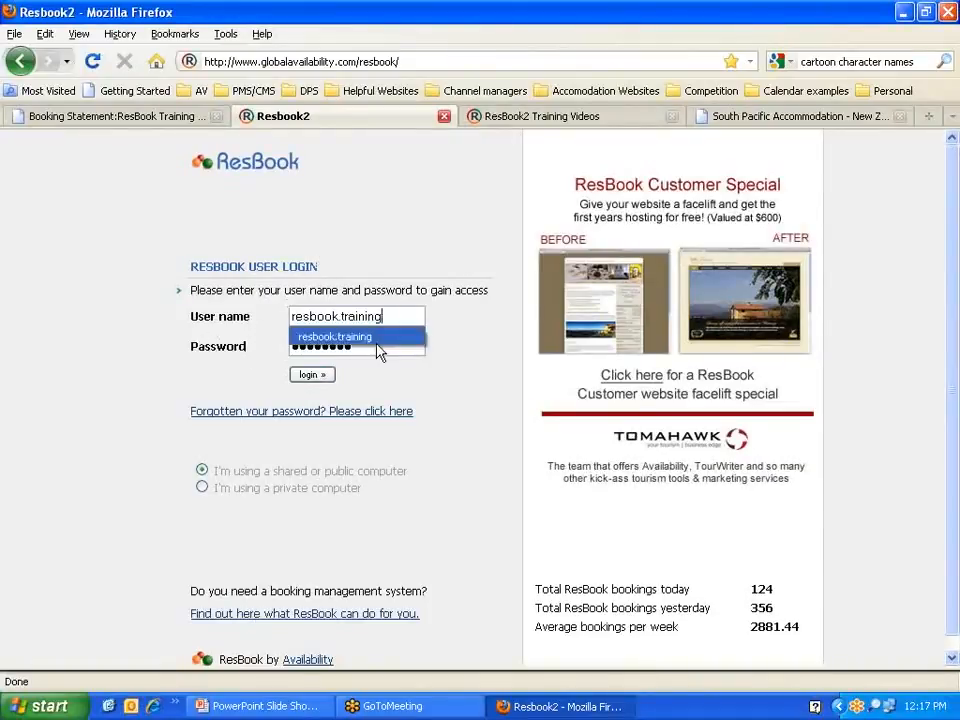
left_click(374, 341)
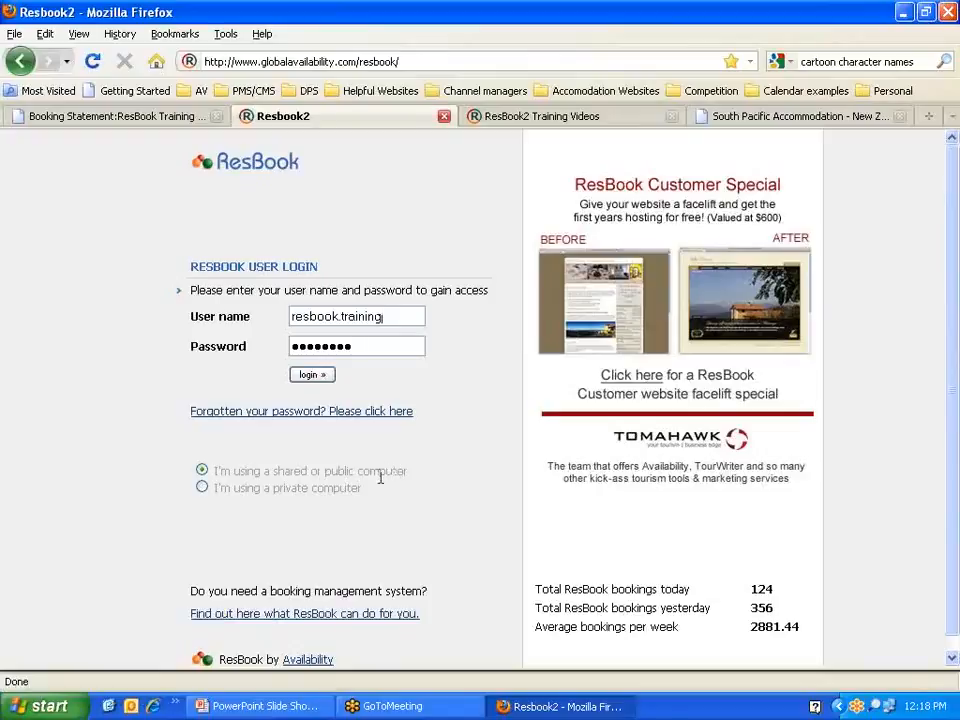
Step: Select 'I'm using a private computer' and accept its warning about logging out
left_click(202, 488)
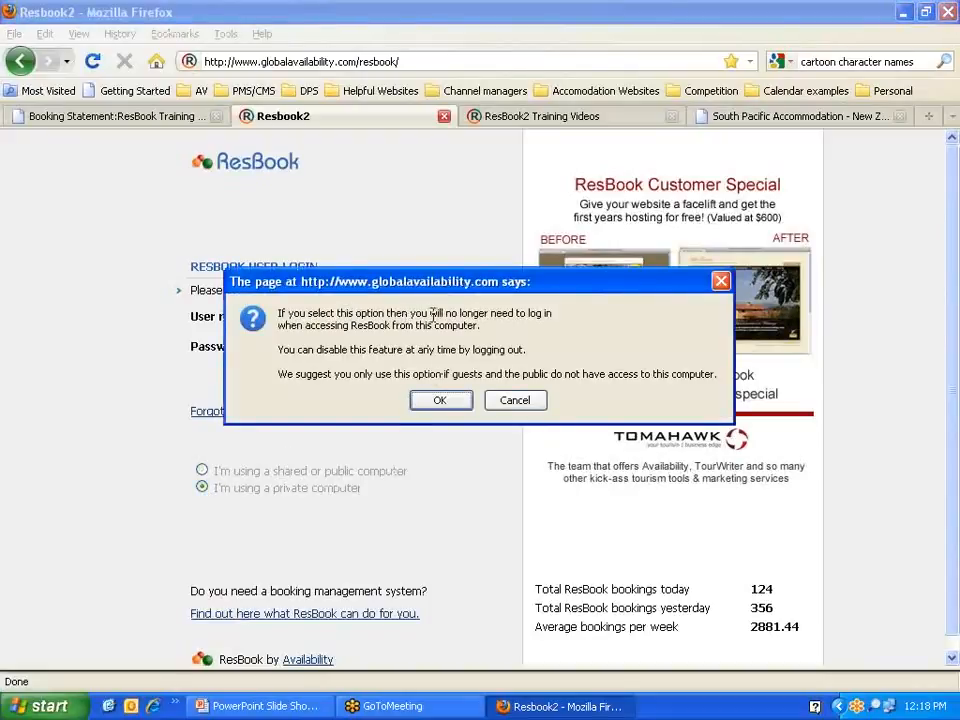
left_click_drag(431, 313, 559, 321)
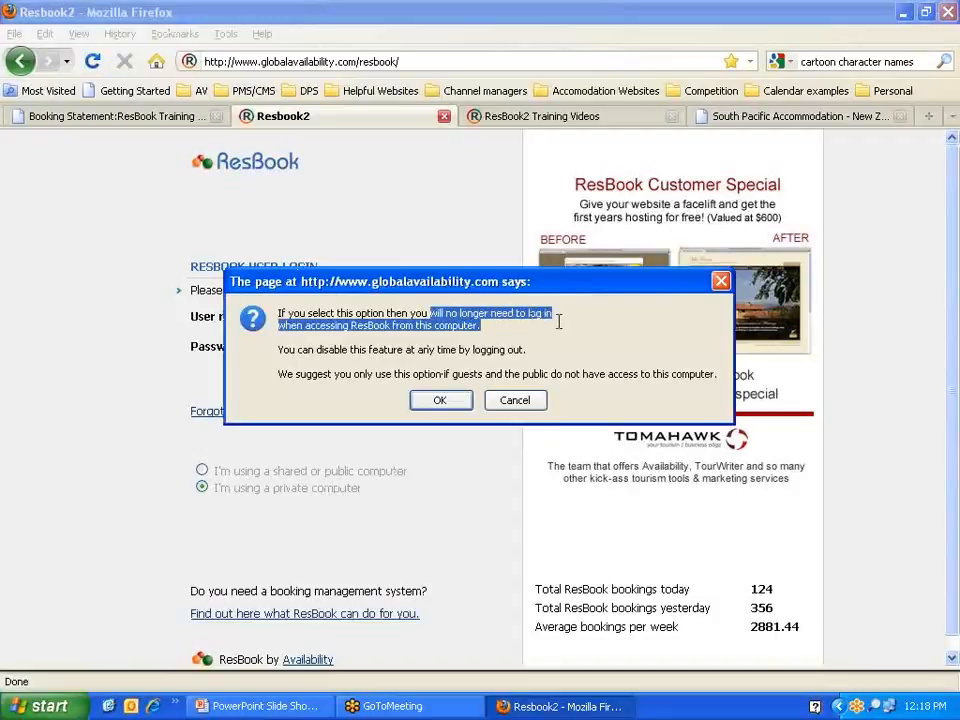
left_click(501, 331)
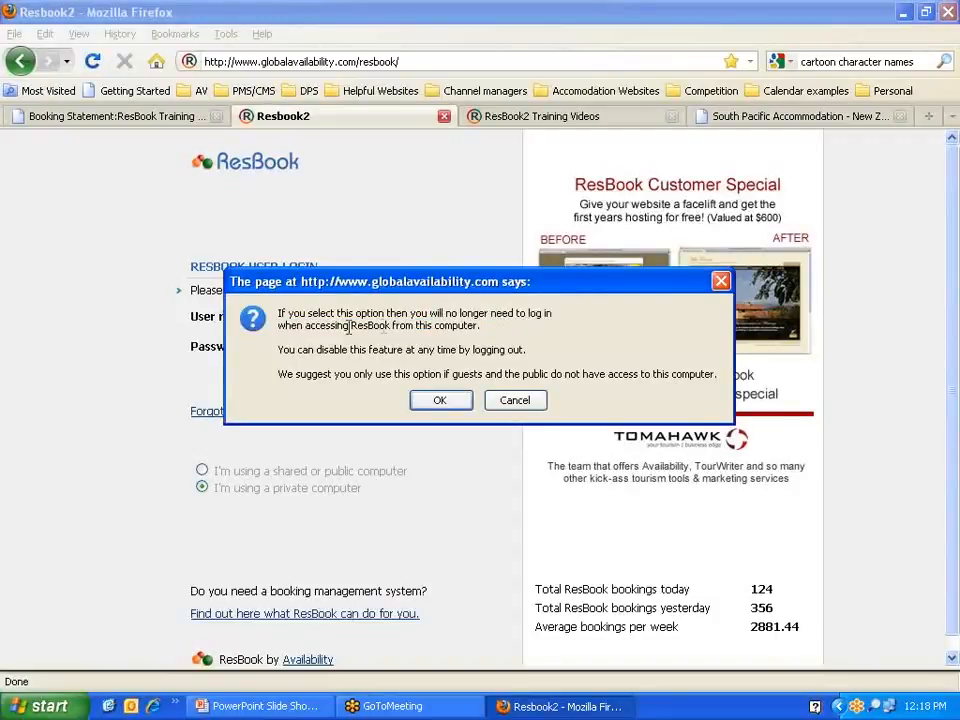
left_click_drag(524, 350, 279, 365)
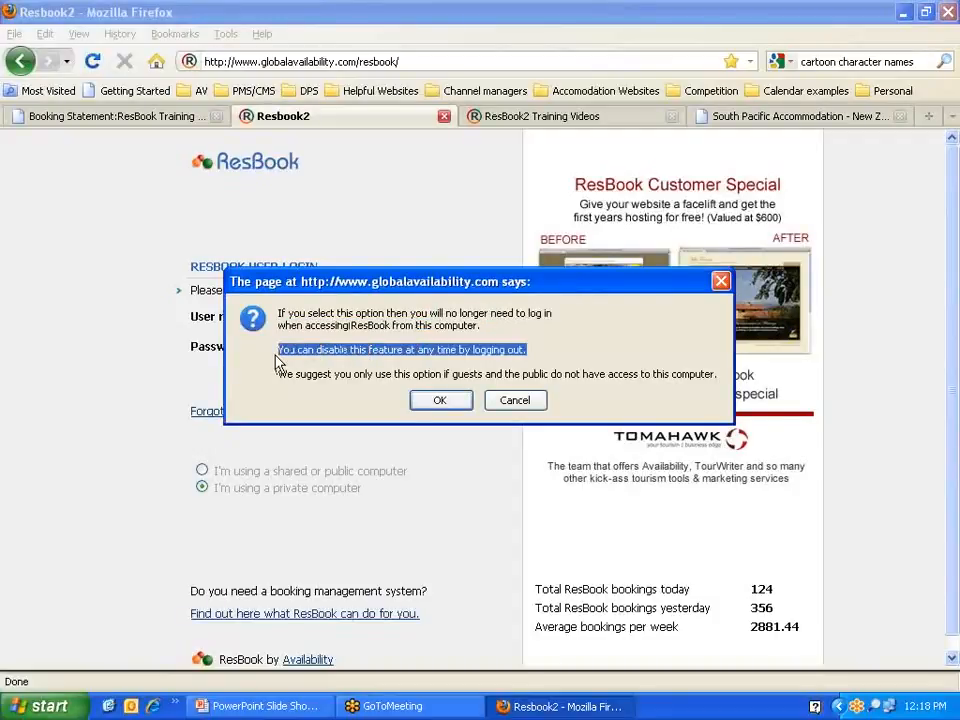
left_click(463, 405)
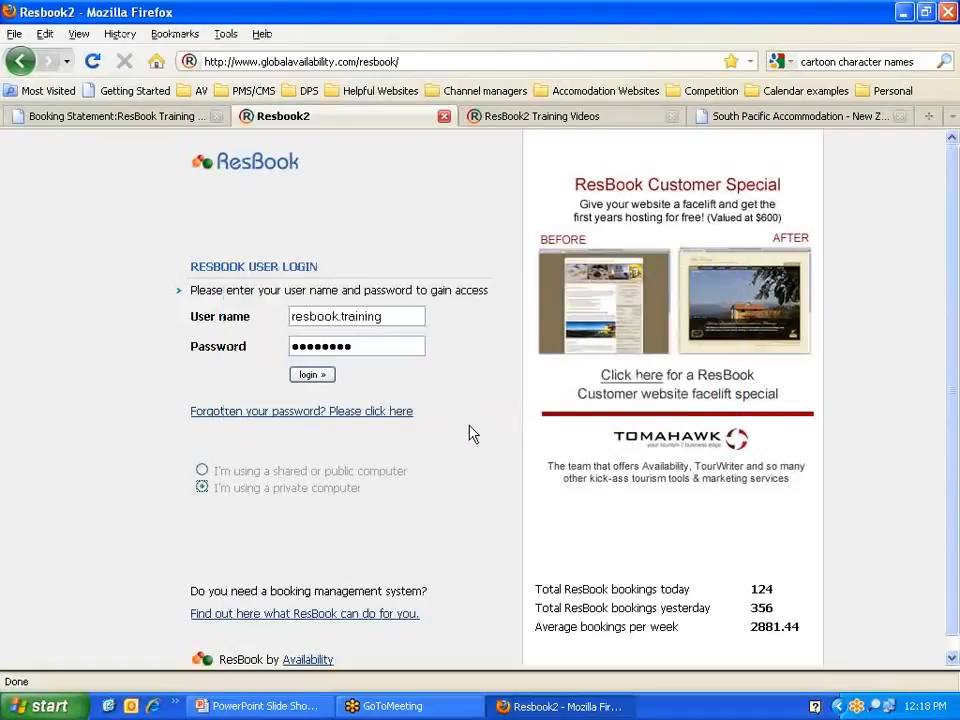
Step: Open the forgotten-password user name field, then log in to ResBook
left_click(257, 412)
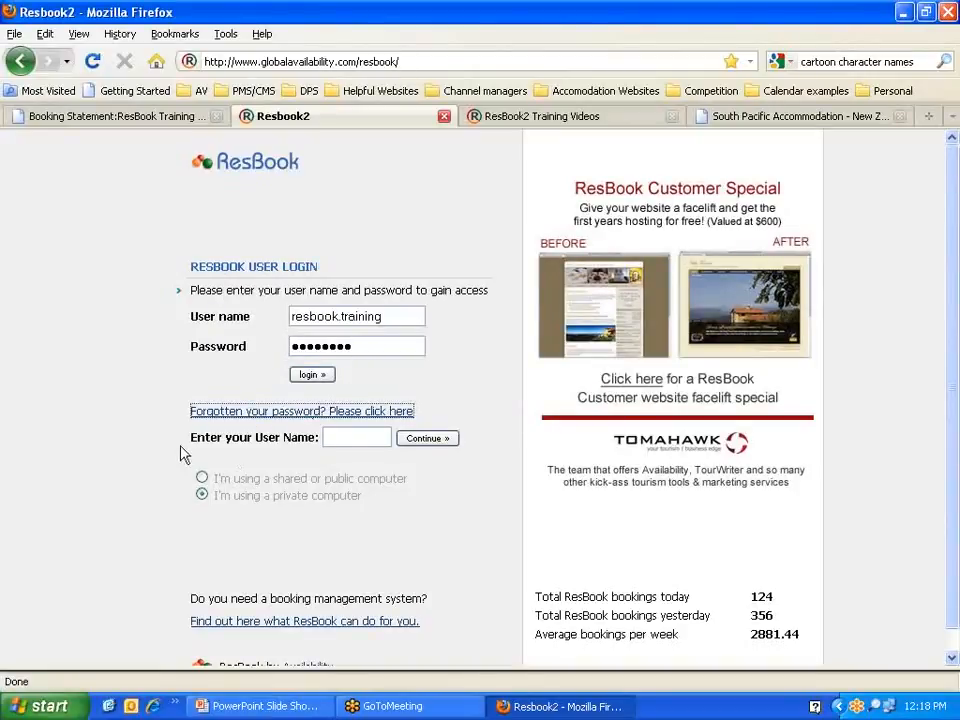
left_click(342, 437)
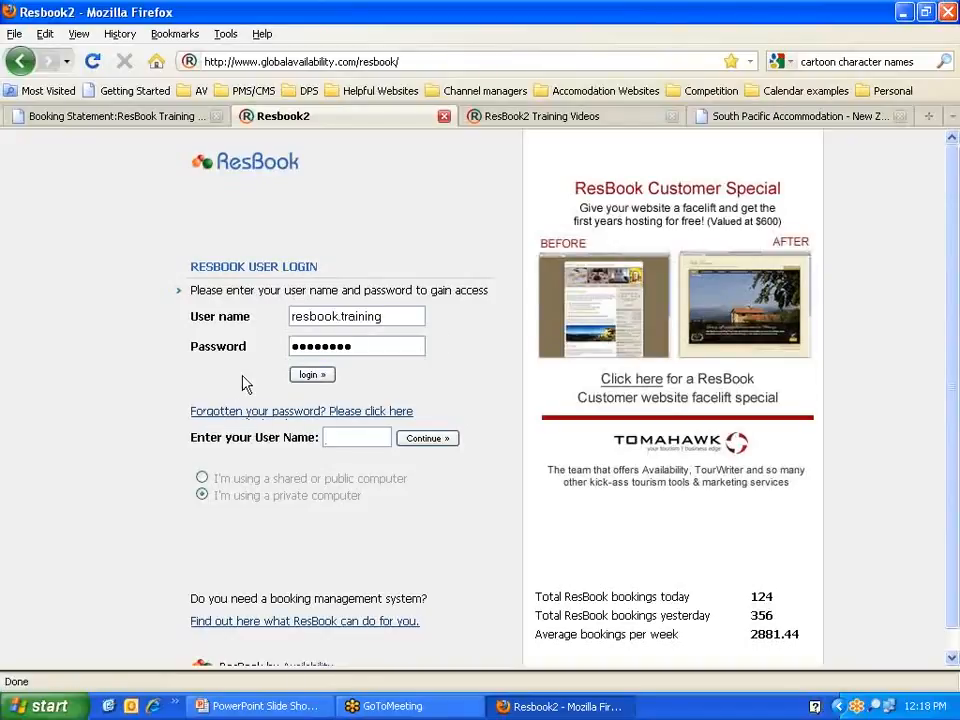
left_click(309, 380)
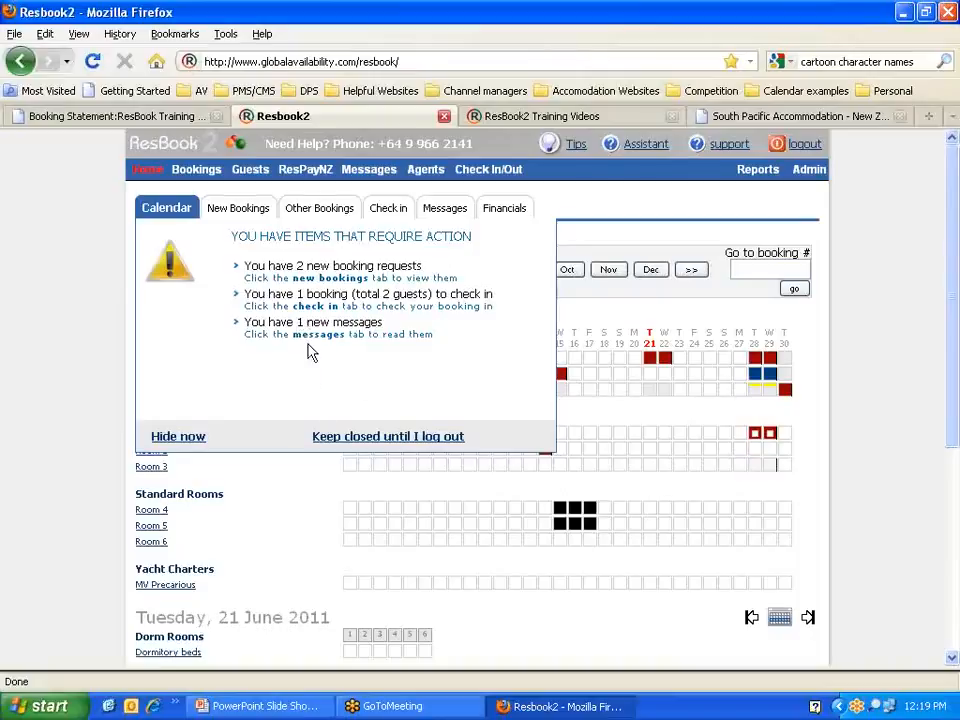
Step: Open the Messages tab on the home panel to list the one new message
left_click_drag(246, 322, 396, 336)
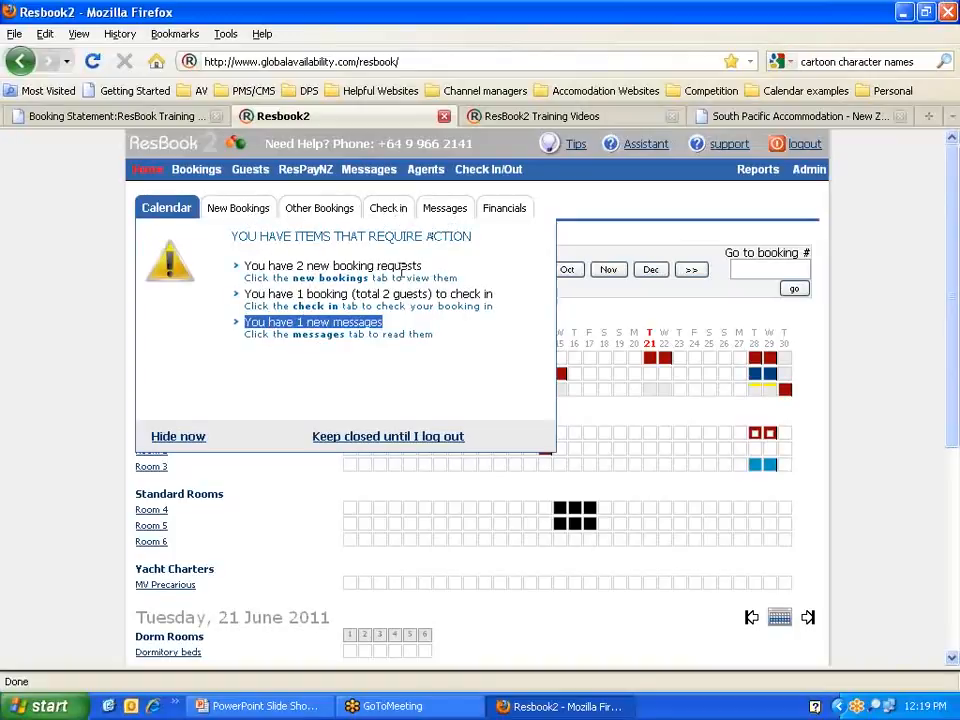
left_click(311, 324)
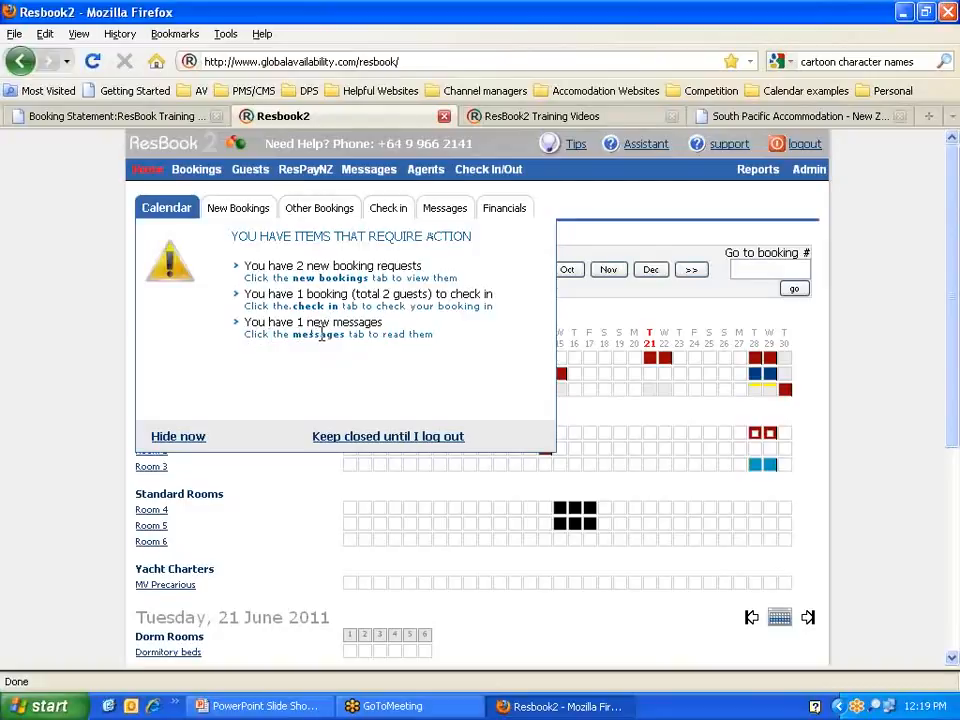
left_click(447, 210)
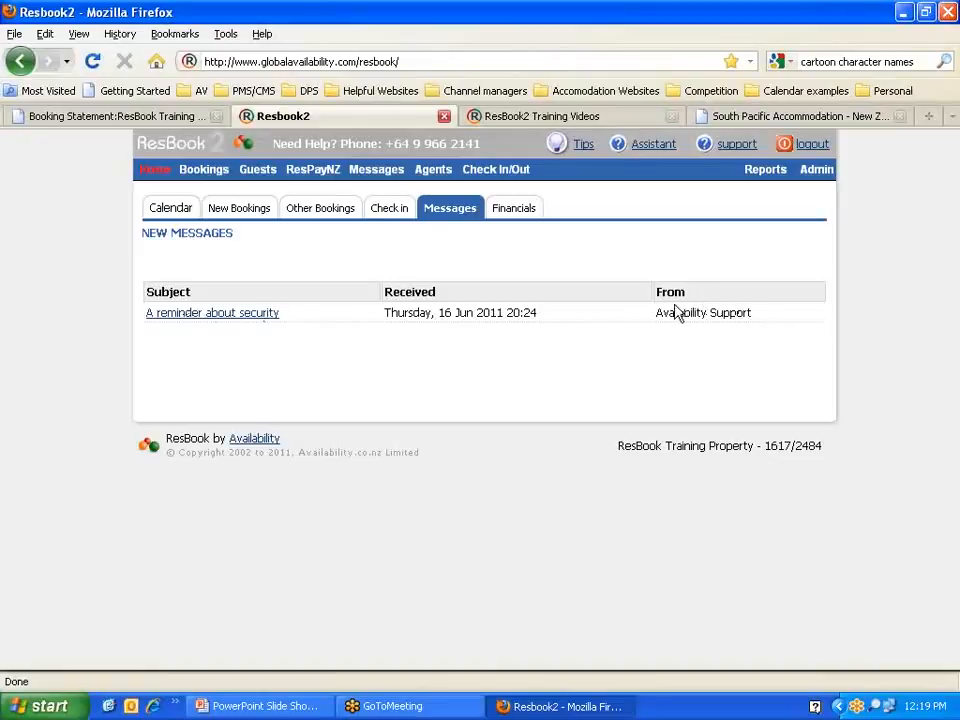
Step: Open 'A reminder about security' from Availability Support and scroll through its full text
left_click(212, 318)
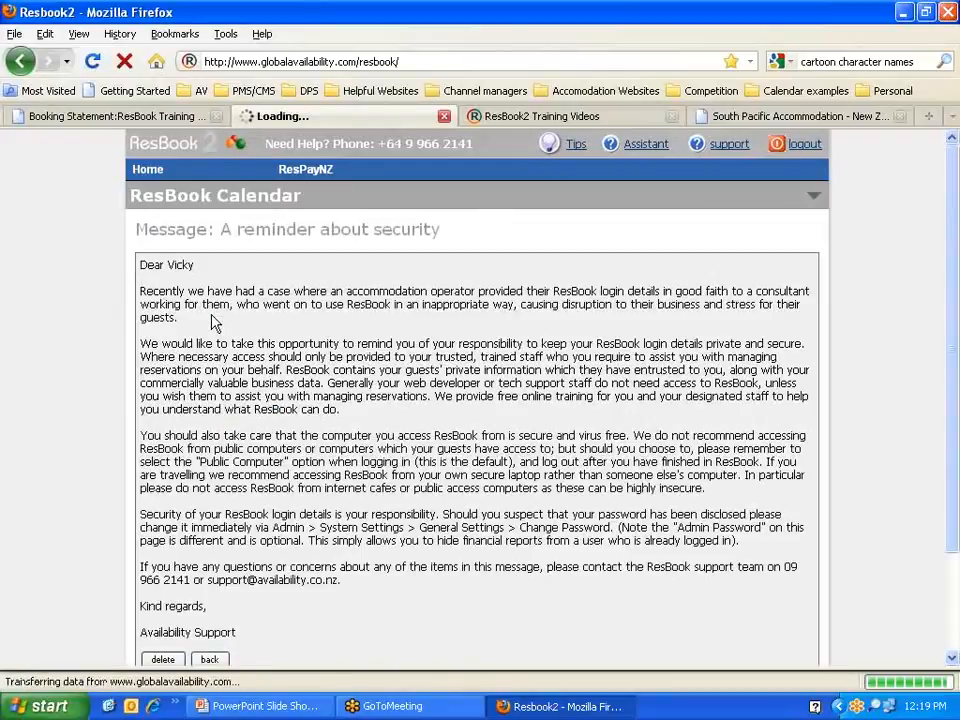
scroll(214, 321, "down", 2)
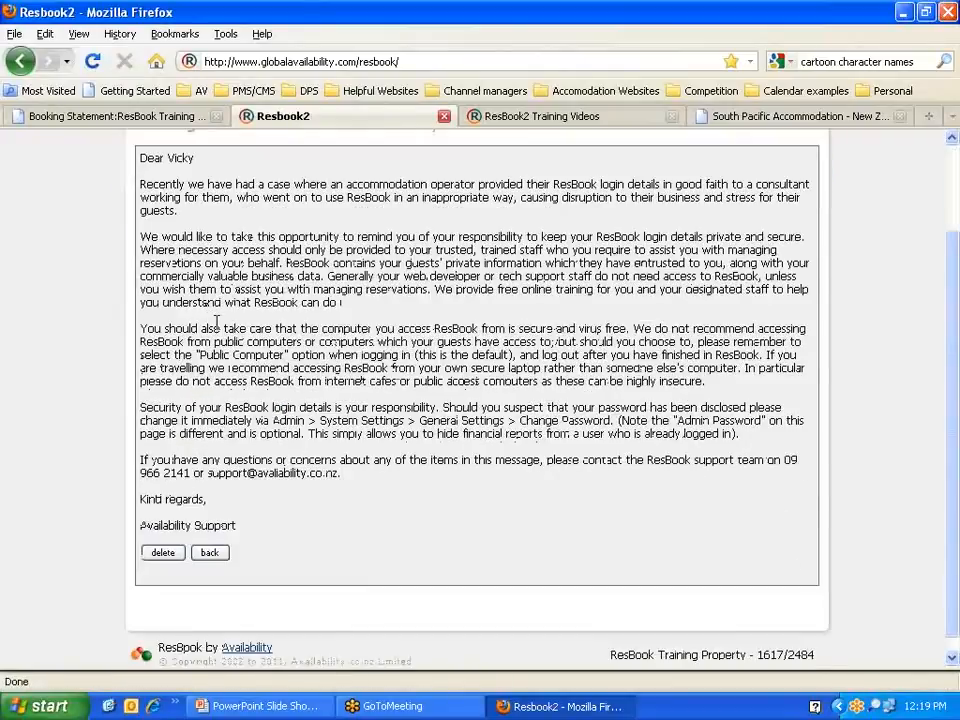
scroll(216, 321, "up", 2)
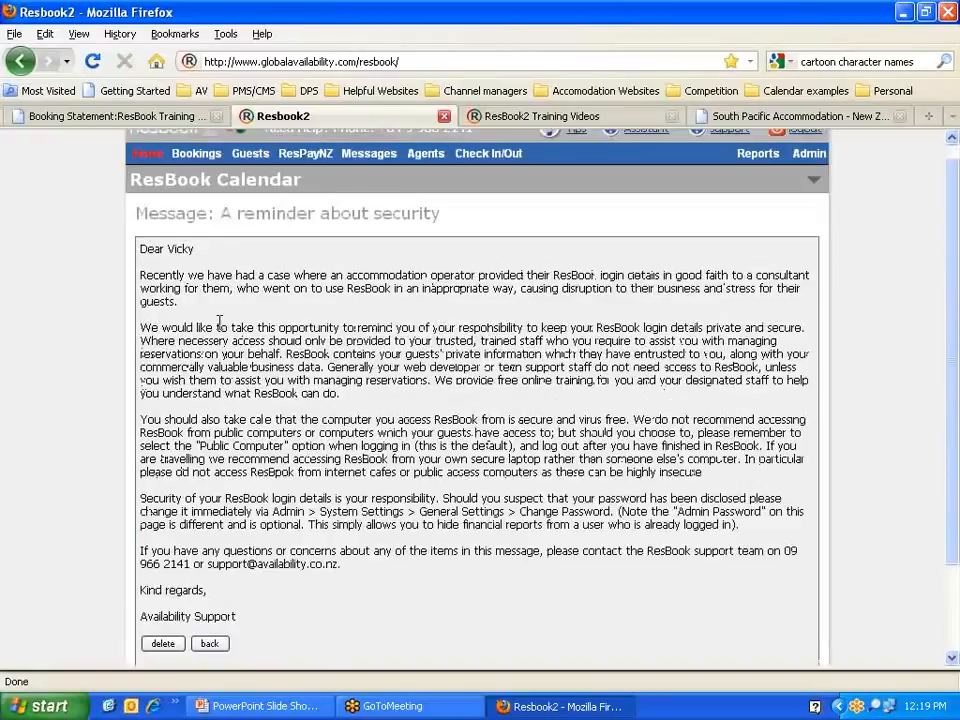
left_click_drag(225, 228, 439, 253)
scroll(321, 433, "down", 2)
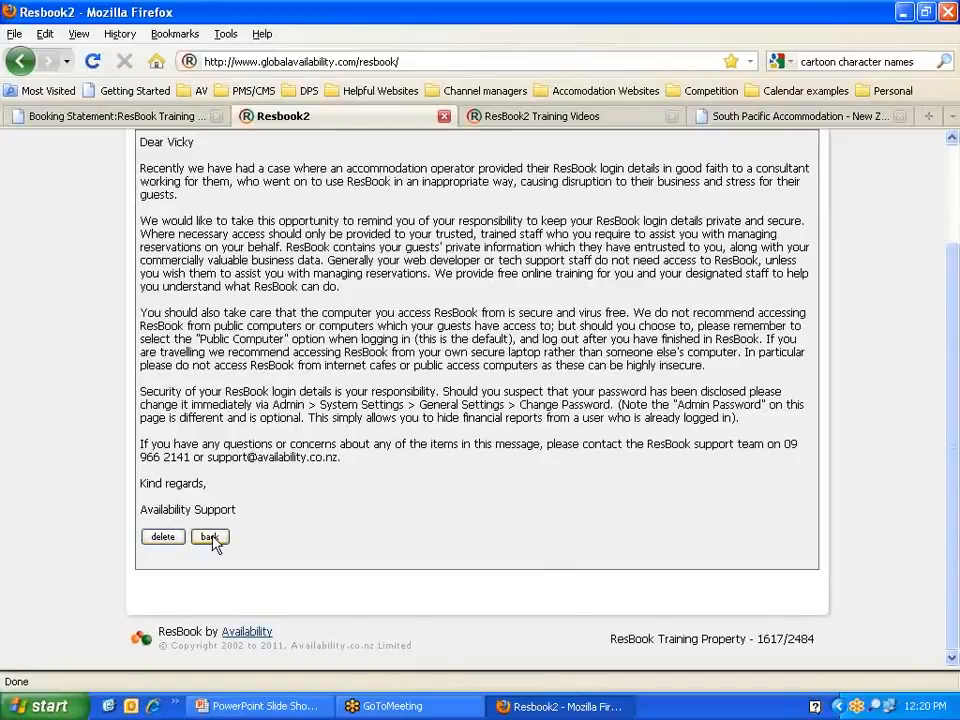
scroll(344, 492, "up", 2)
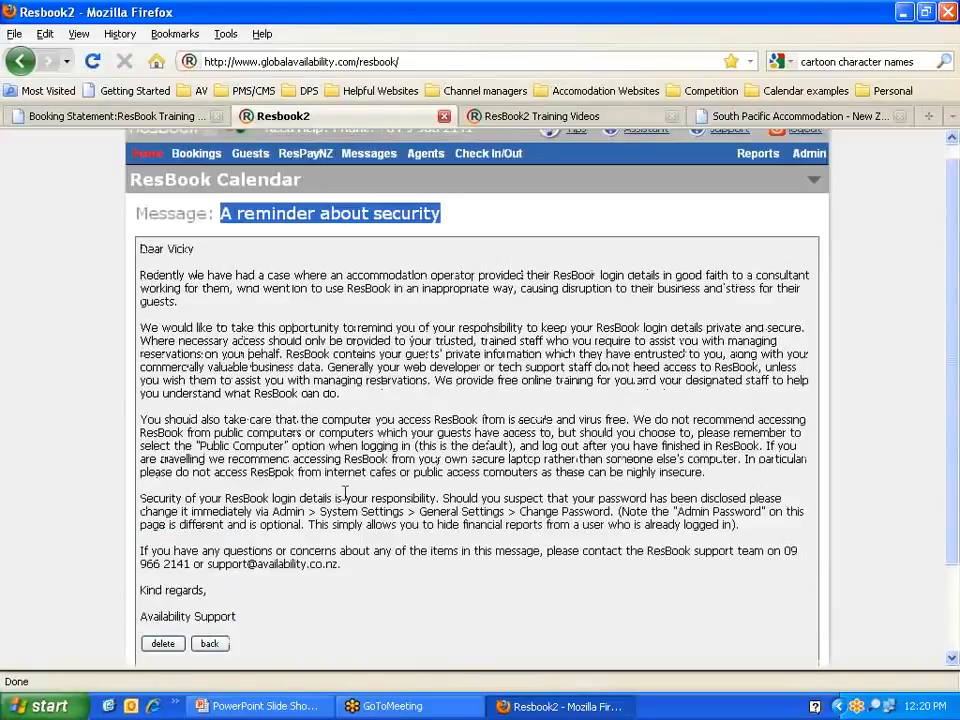
scroll(344, 492, "up", 1)
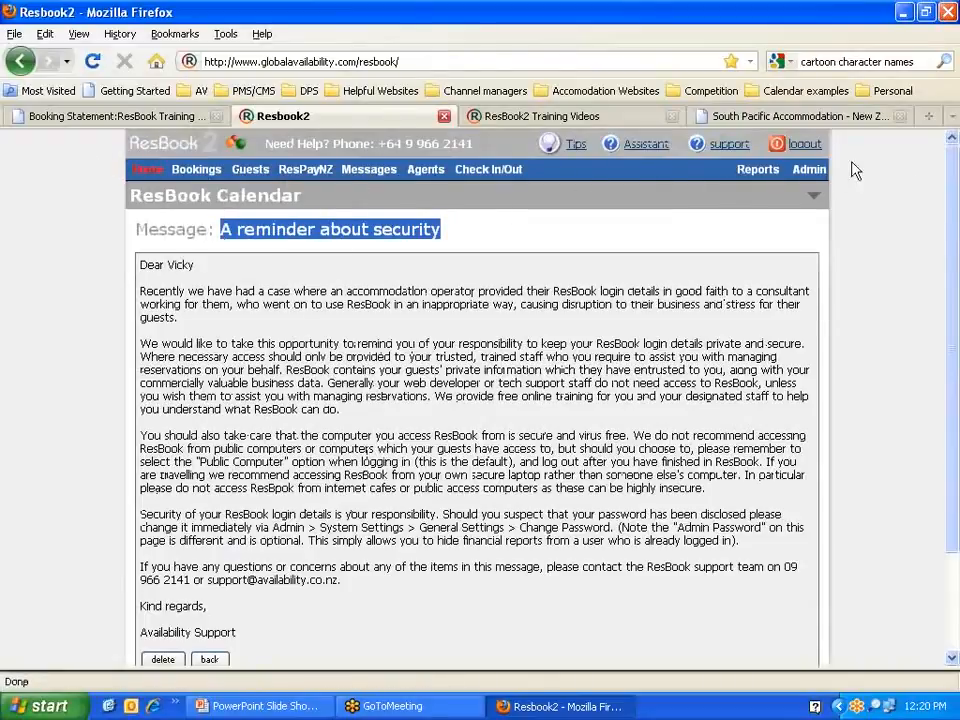
Step: Open the Message Board from the top menu and scroll through all read messages
left_click(368, 172)
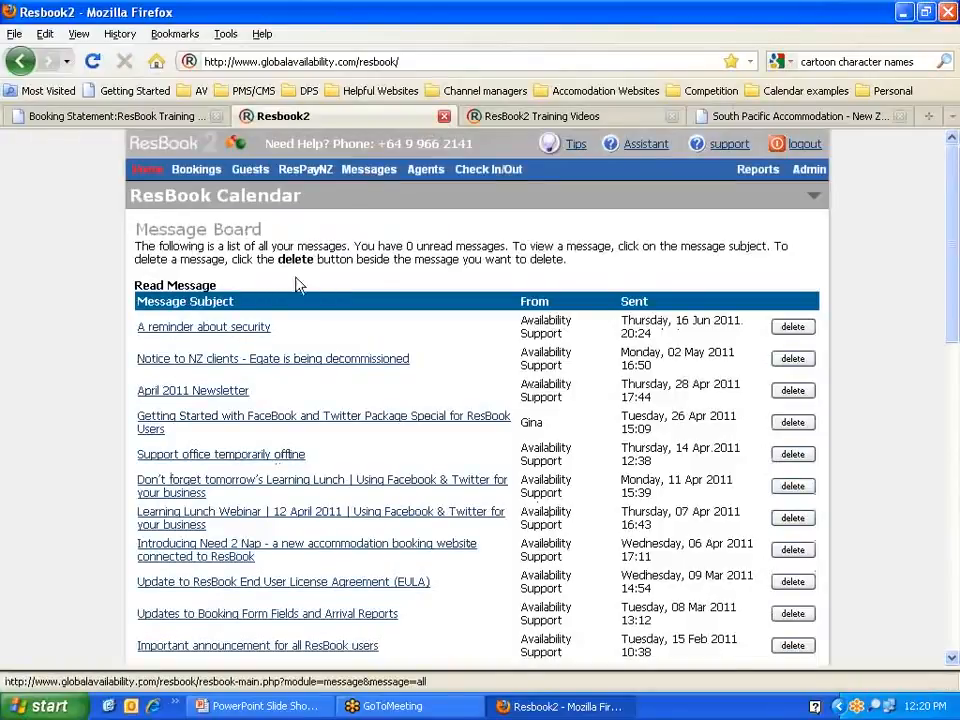
scroll(58, 308, "down", 2)
scroll(58, 308, "down", 2)
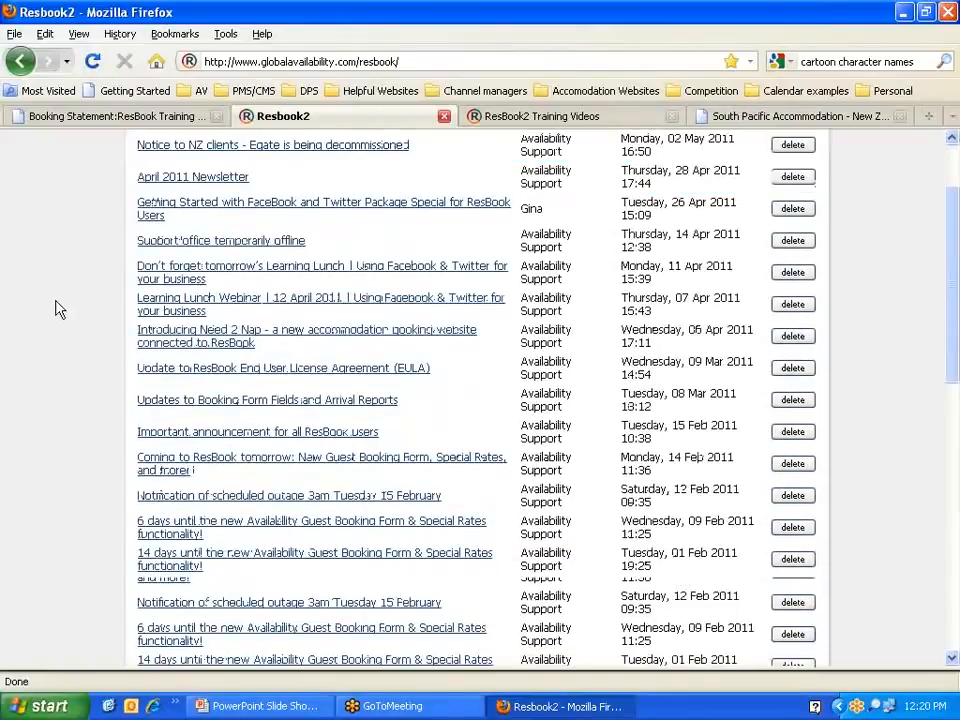
scroll(58, 308, "down", 6)
scroll(58, 308, "up", 8)
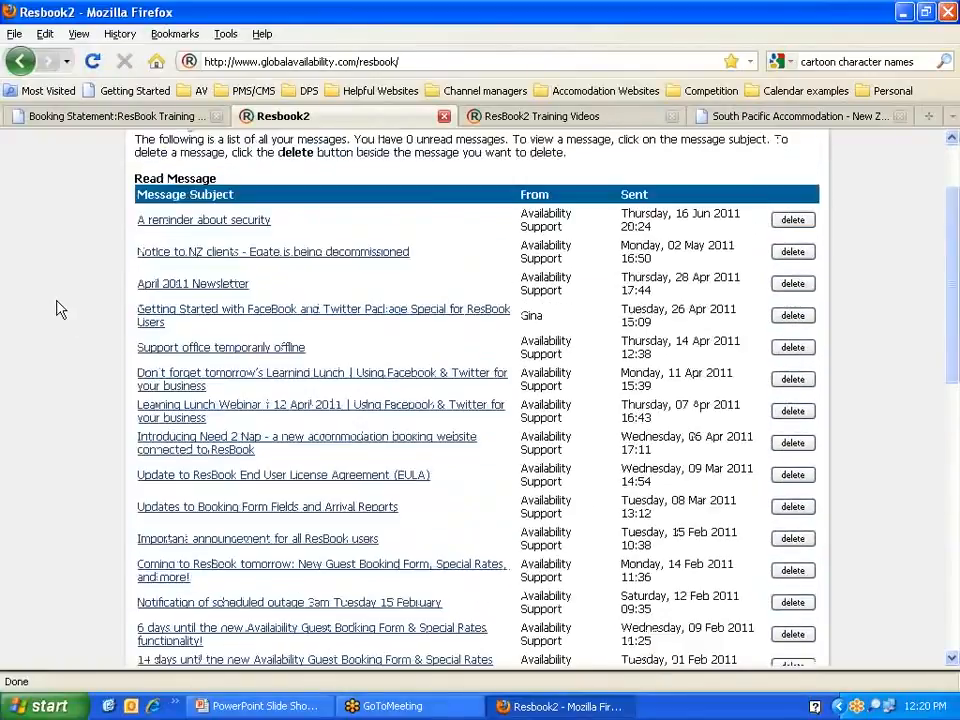
scroll(58, 308, "up", 2)
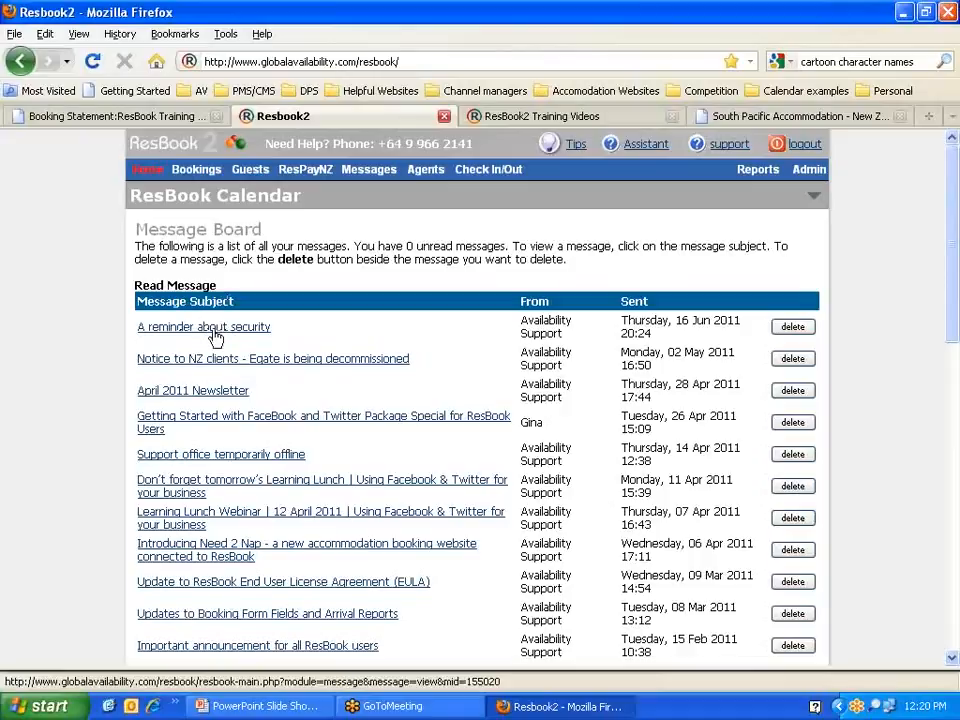
scroll(219, 362, "down", 2)
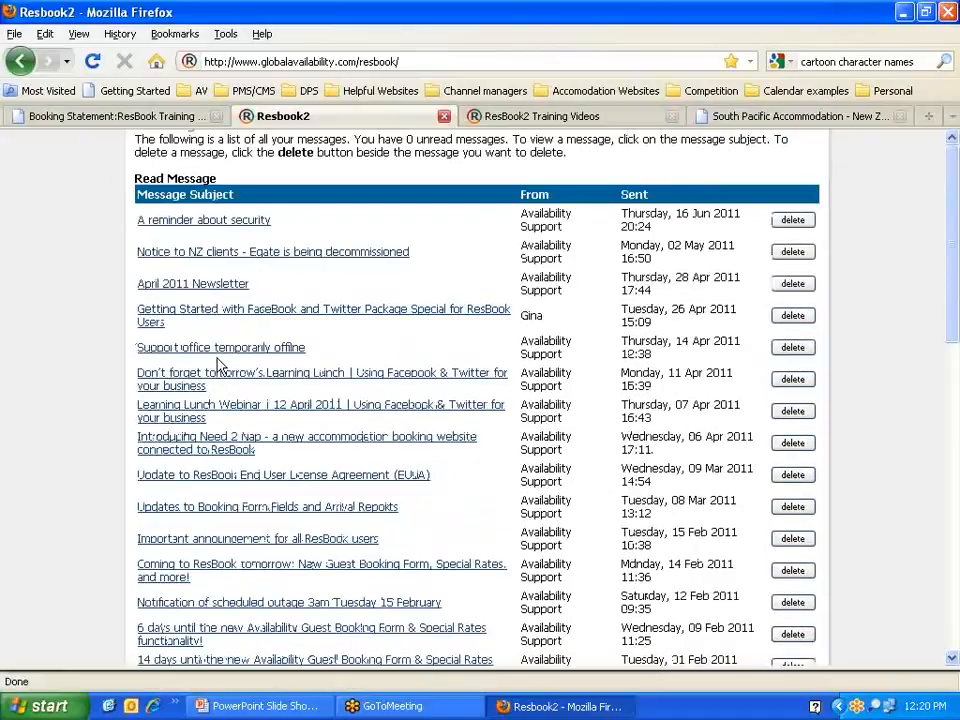
scroll(219, 365, "down", 2)
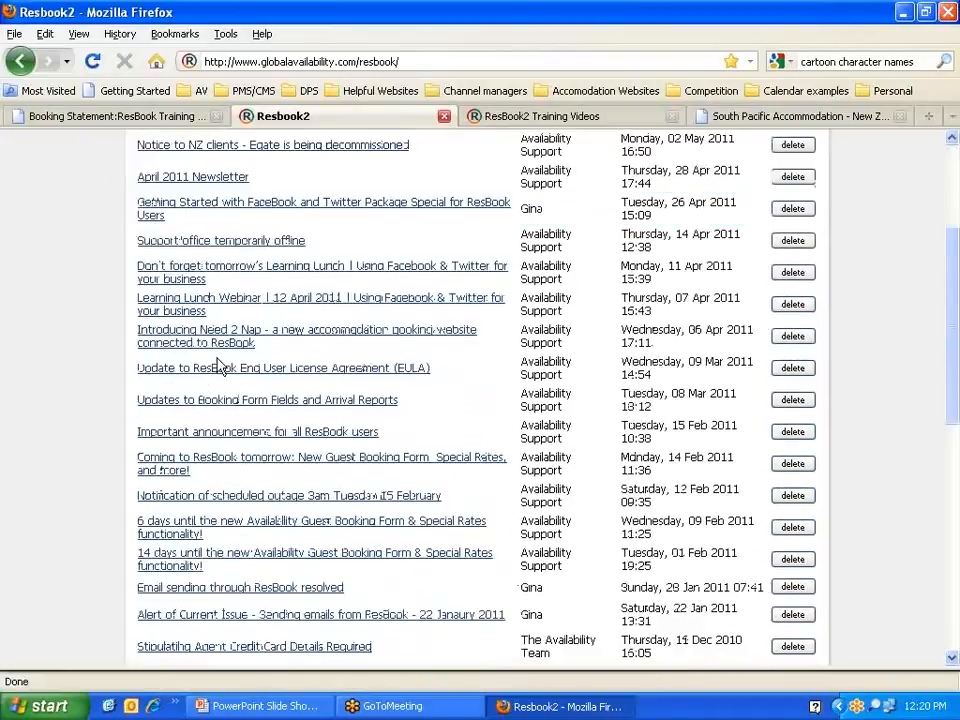
scroll(219, 365, "up", 4)
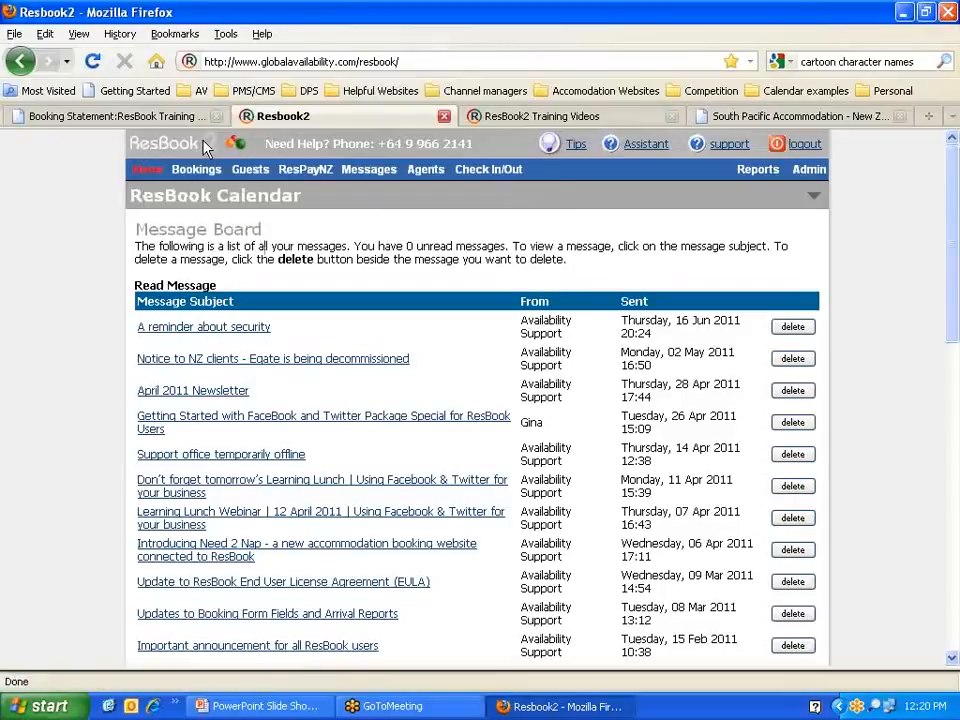
Step: Go Home, view the two new booking requests, then return to the June 2011 calendar
left_click(147, 170)
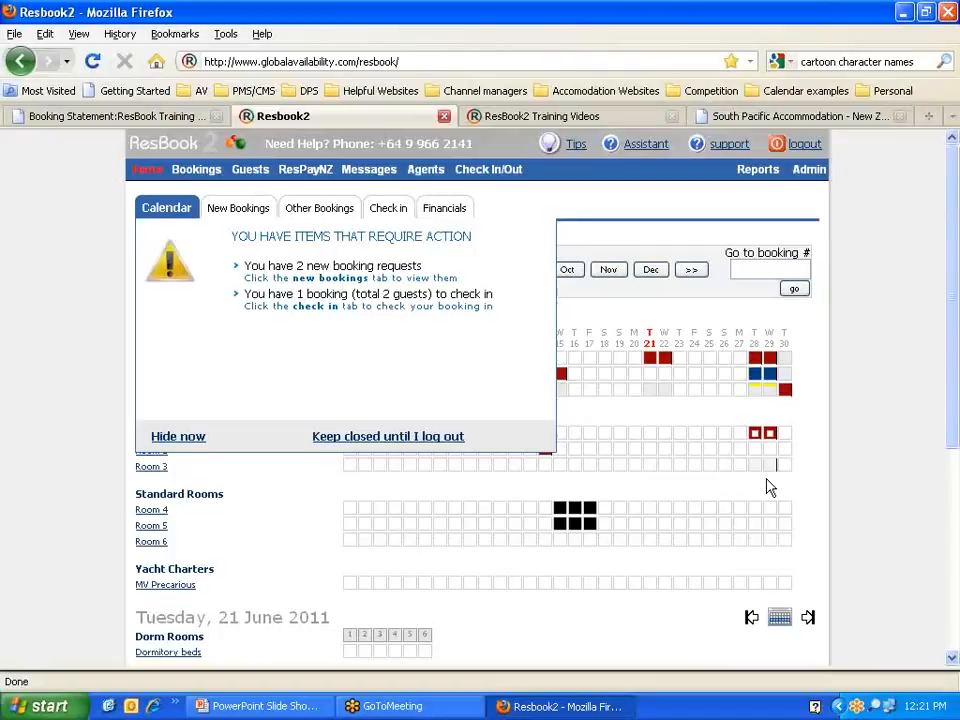
left_click(237, 210)
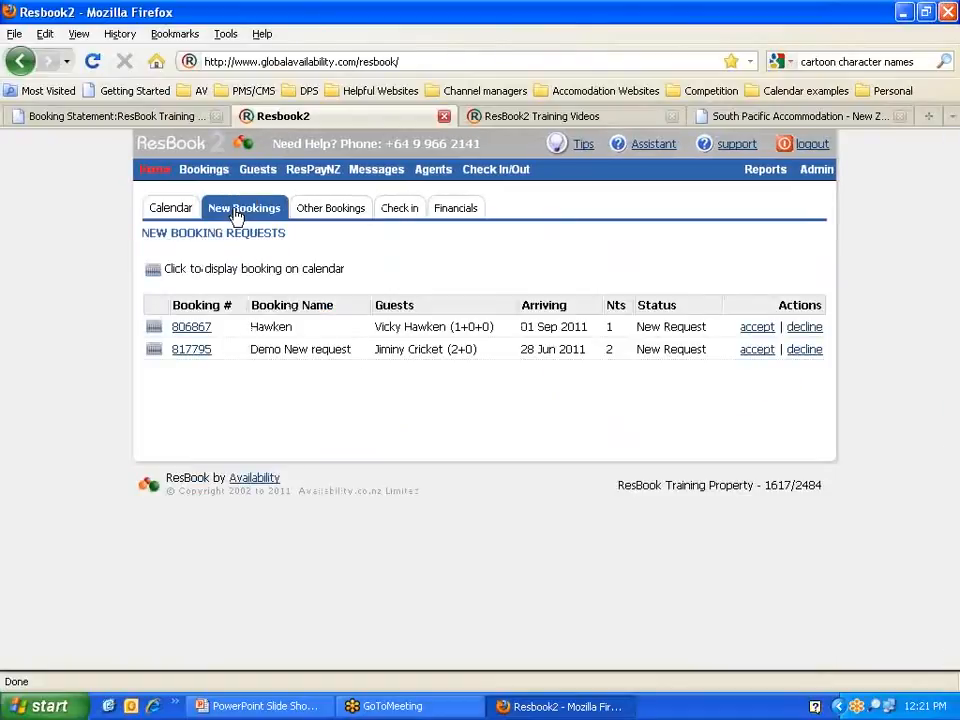
left_click(170, 208)
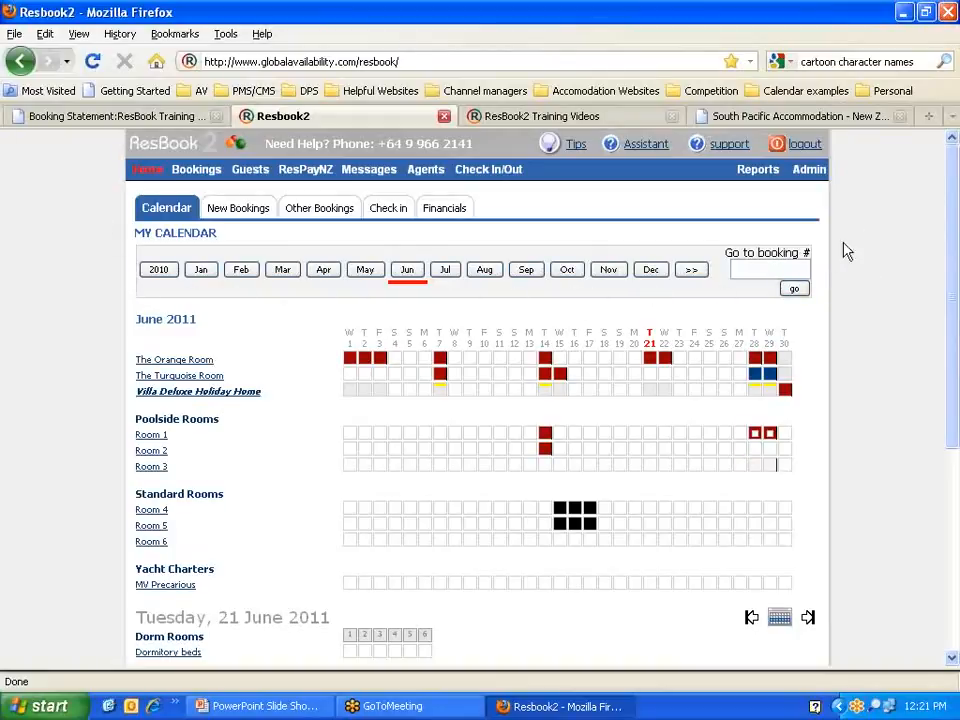
mouse_move(195, 320)
left_mouse_down()
mouse_move(137, 314)
mouse_move(200, 326)
left_mouse_up()
left_click(196, 321)
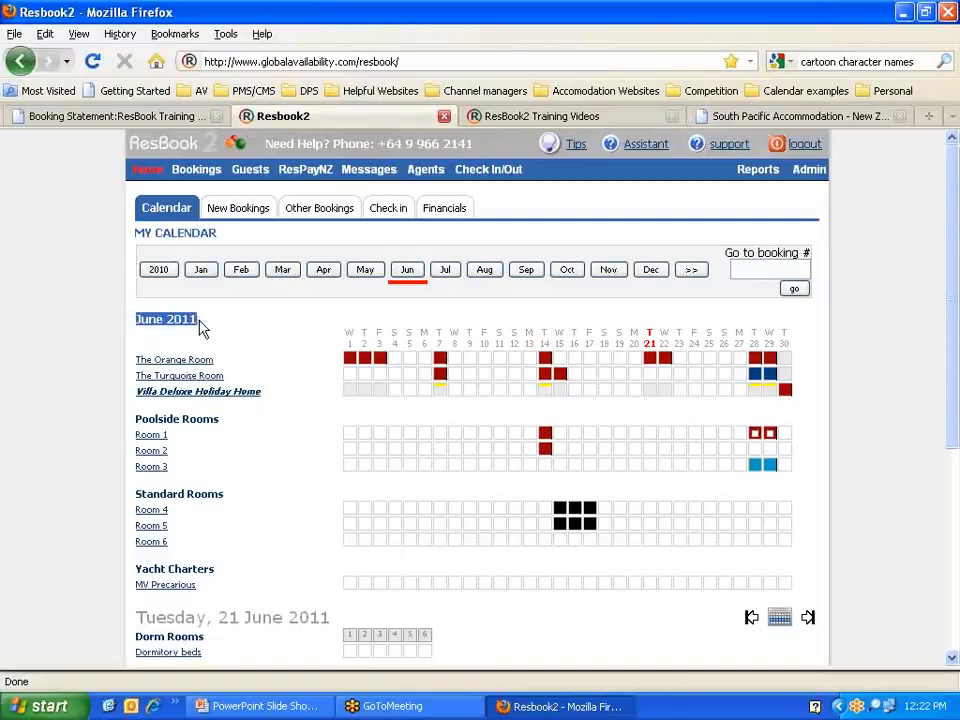
left_click(201, 320)
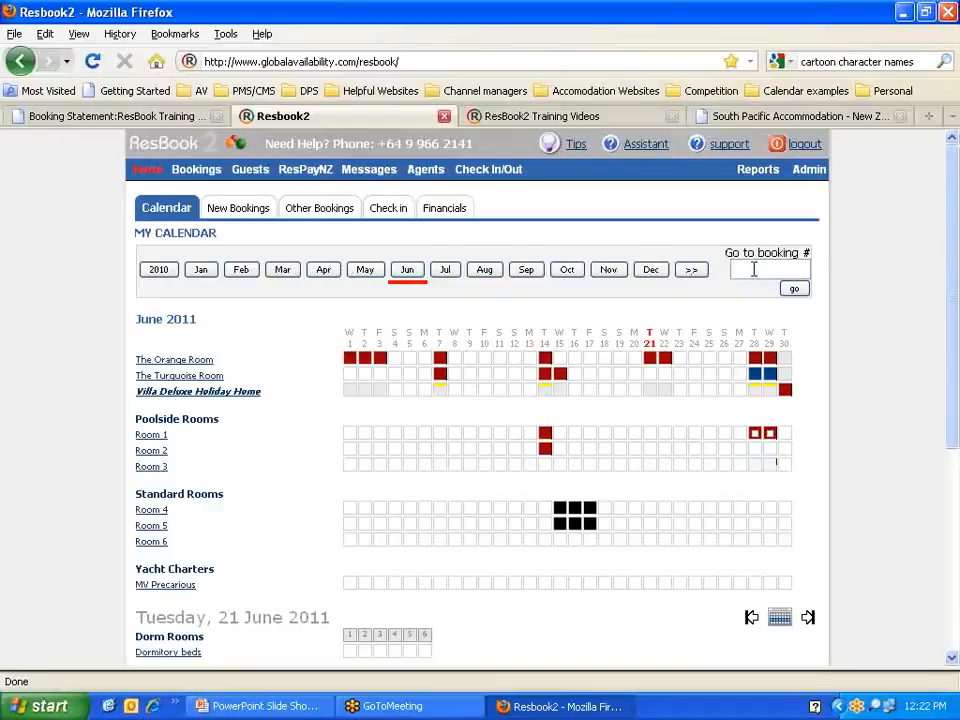
left_click(166, 120)
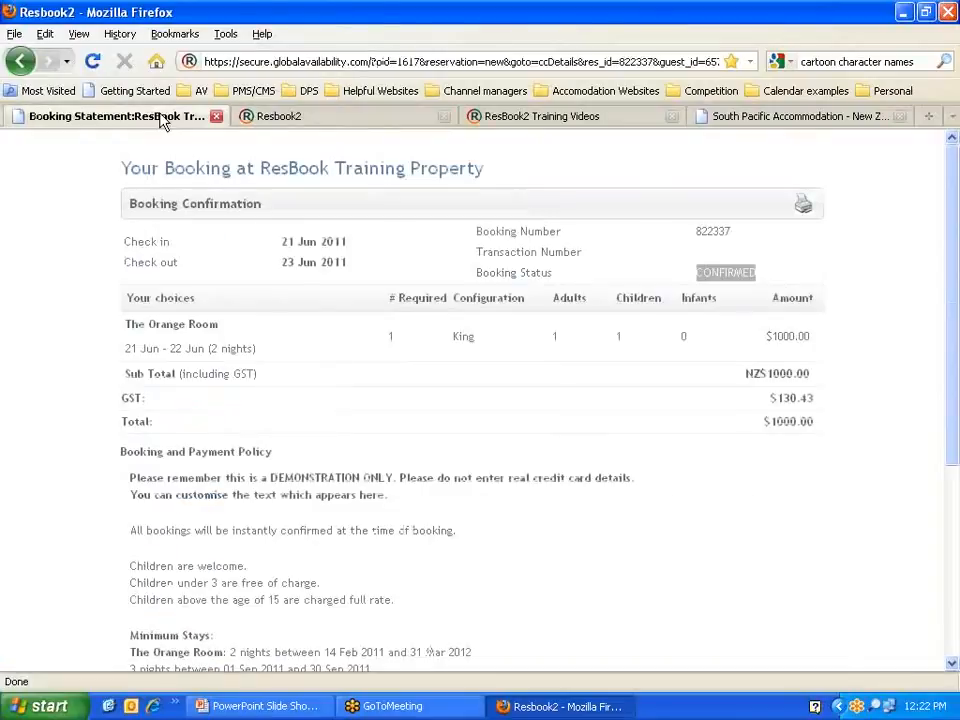
left_click(714, 232)
left_click_drag(735, 240, 699, 227)
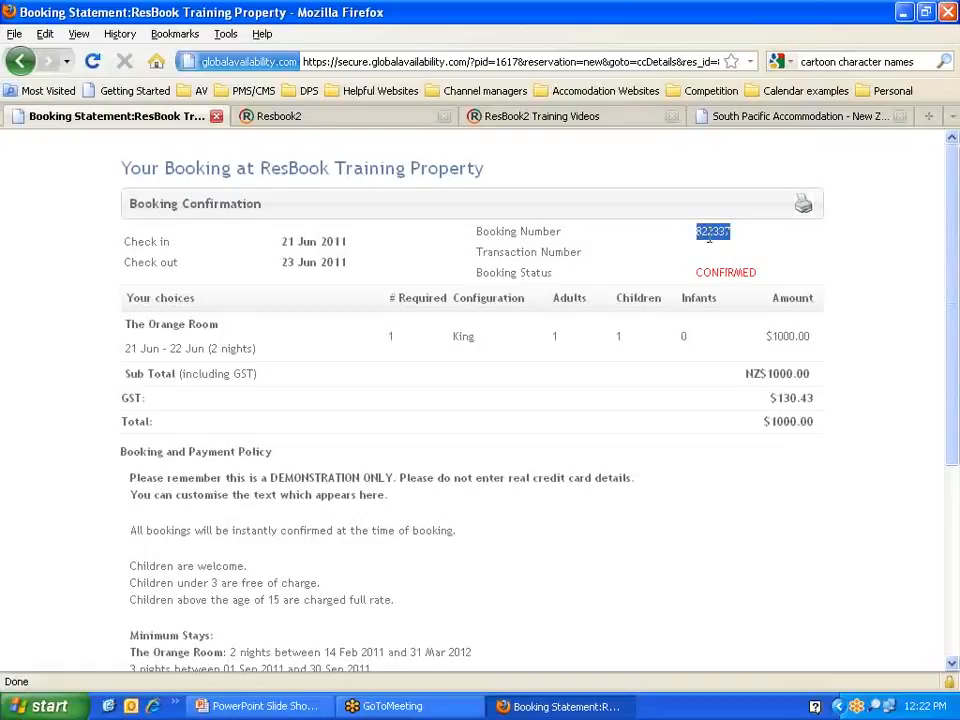
left_click(283, 116)
left_click(778, 266)
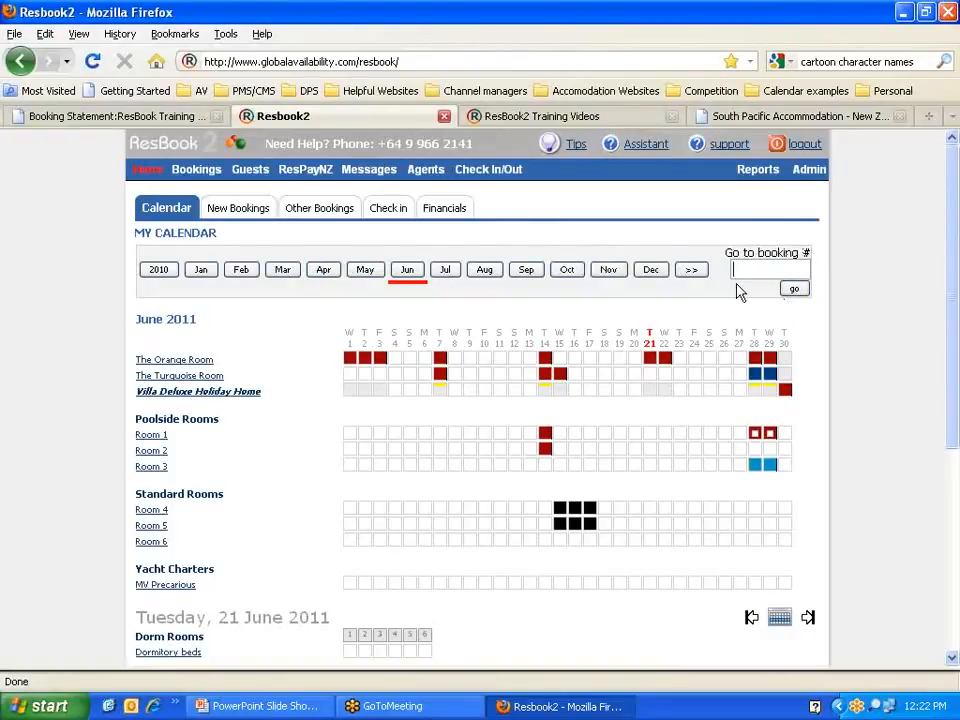
scroll(300, 322, "down", 2)
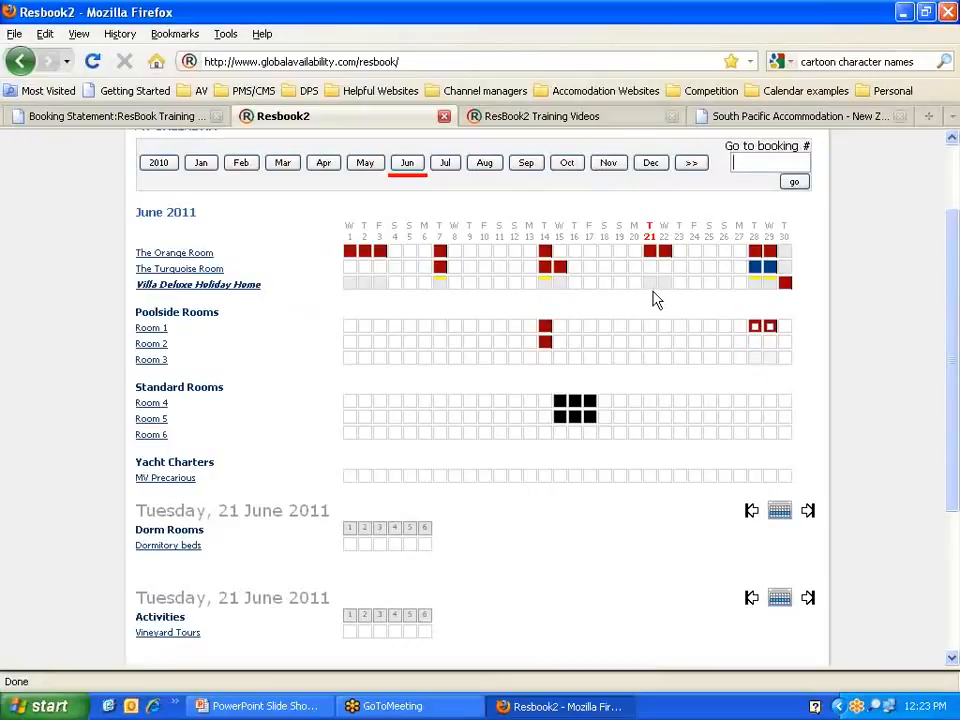
left_click(351, 285)
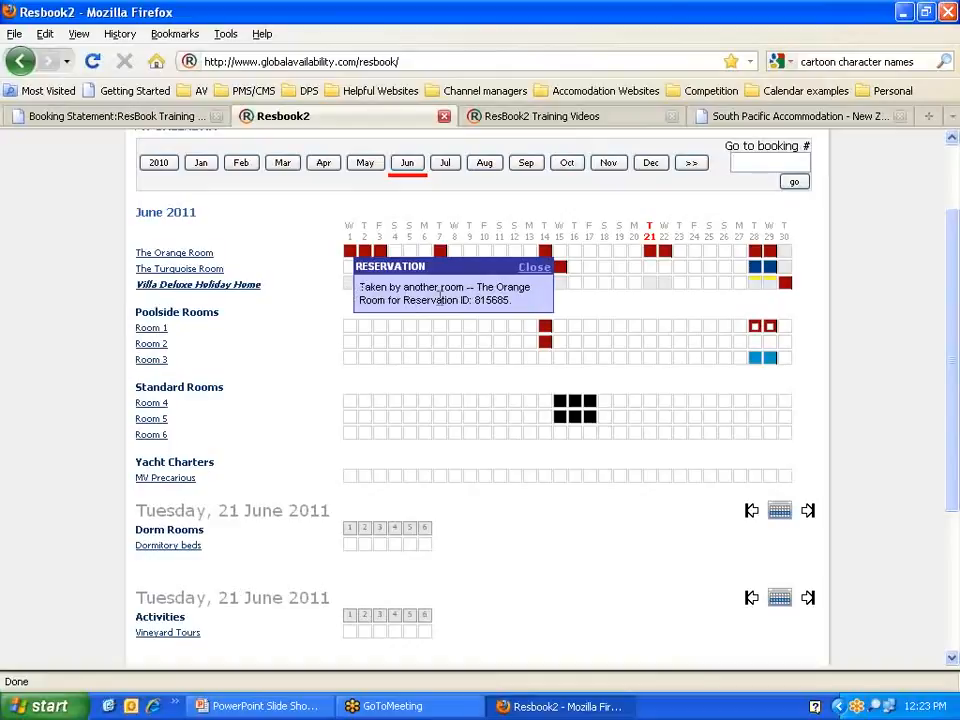
left_click(532, 268)
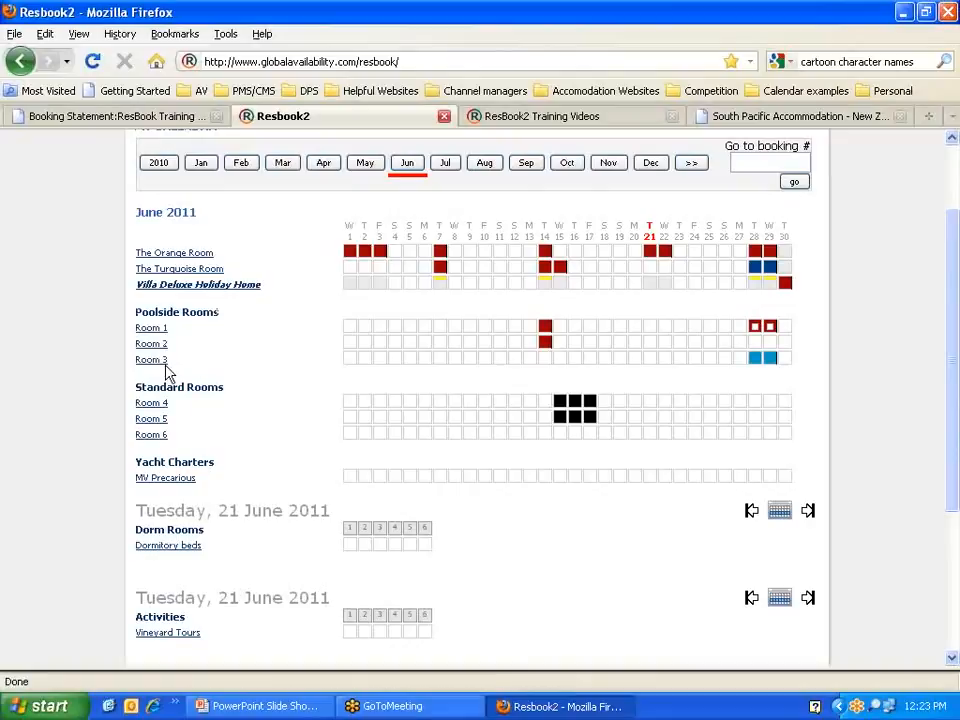
scroll(219, 321, "down", 4)
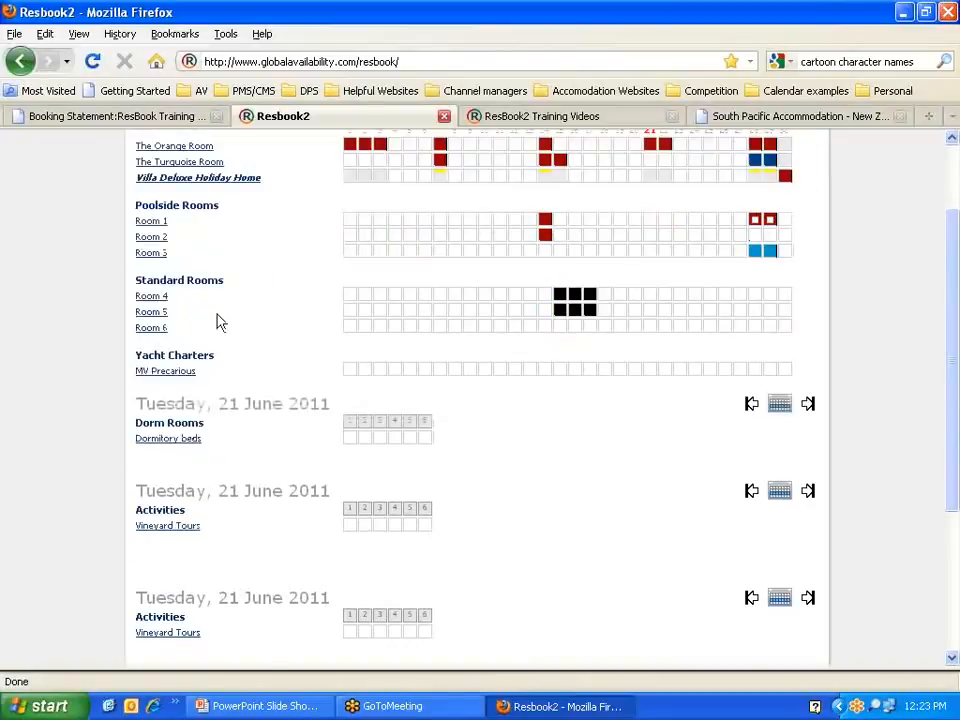
scroll(219, 289, "up", 2)
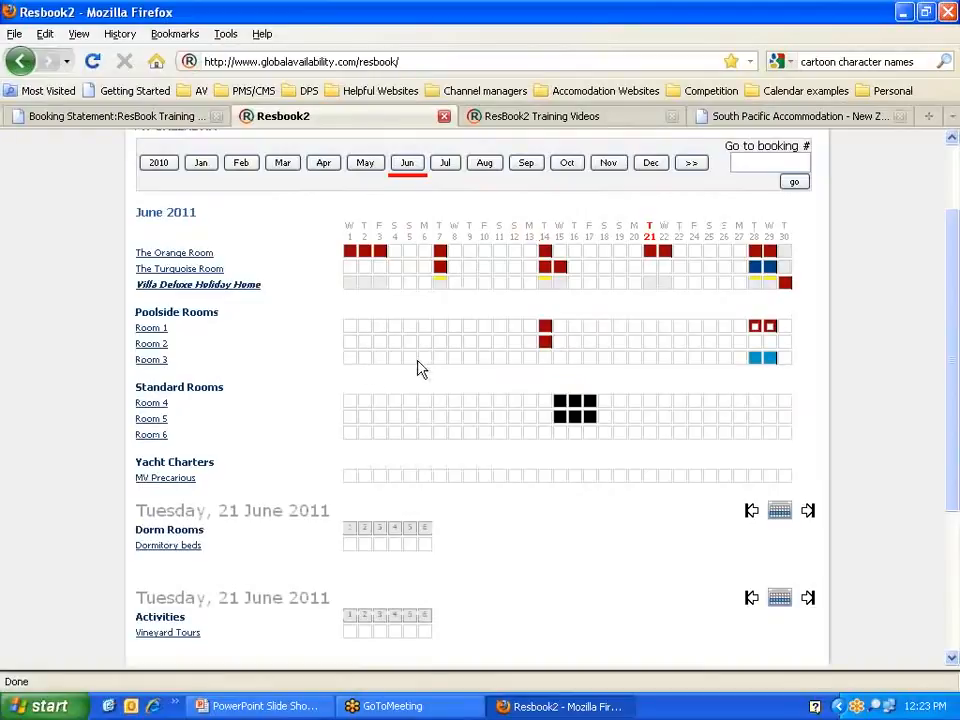
scroll(240, 346, "down", 2)
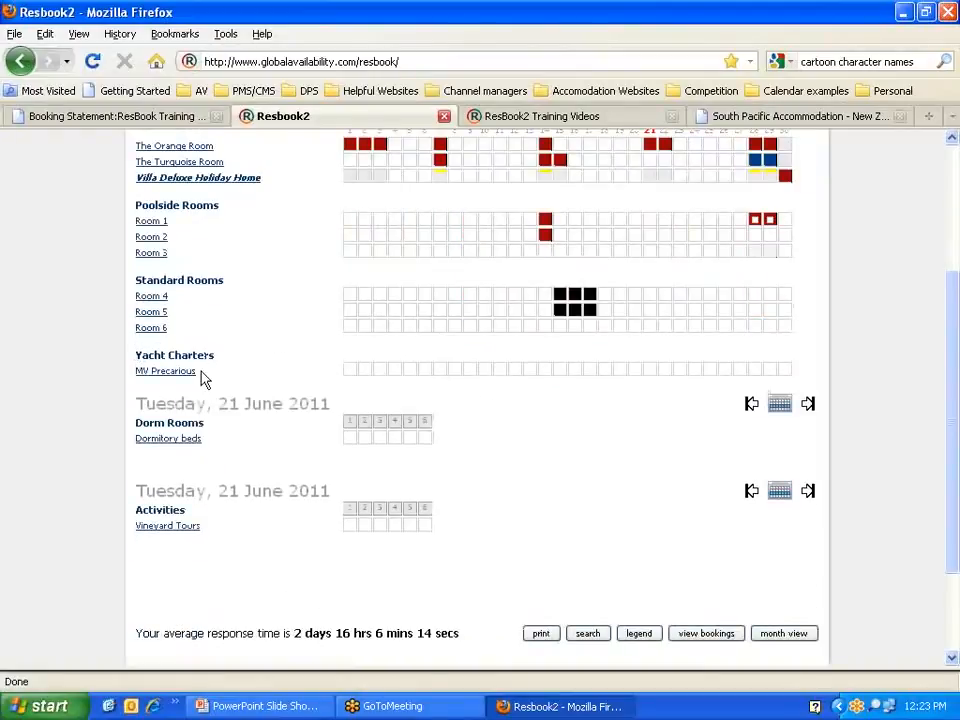
scroll(202, 378, "down", 2)
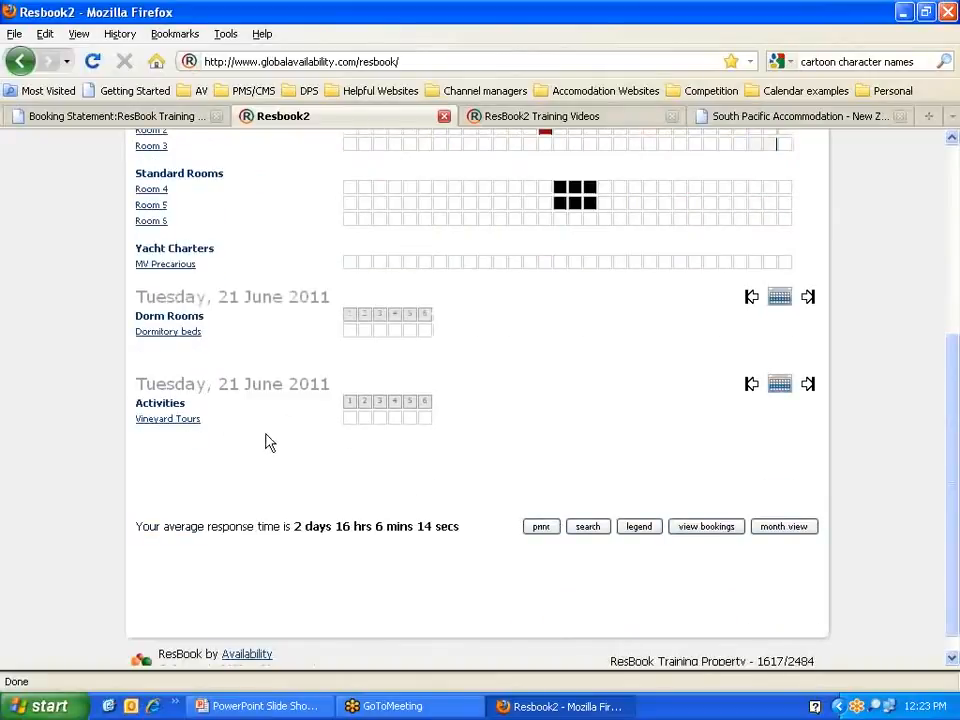
scroll(459, 296, "up", 2)
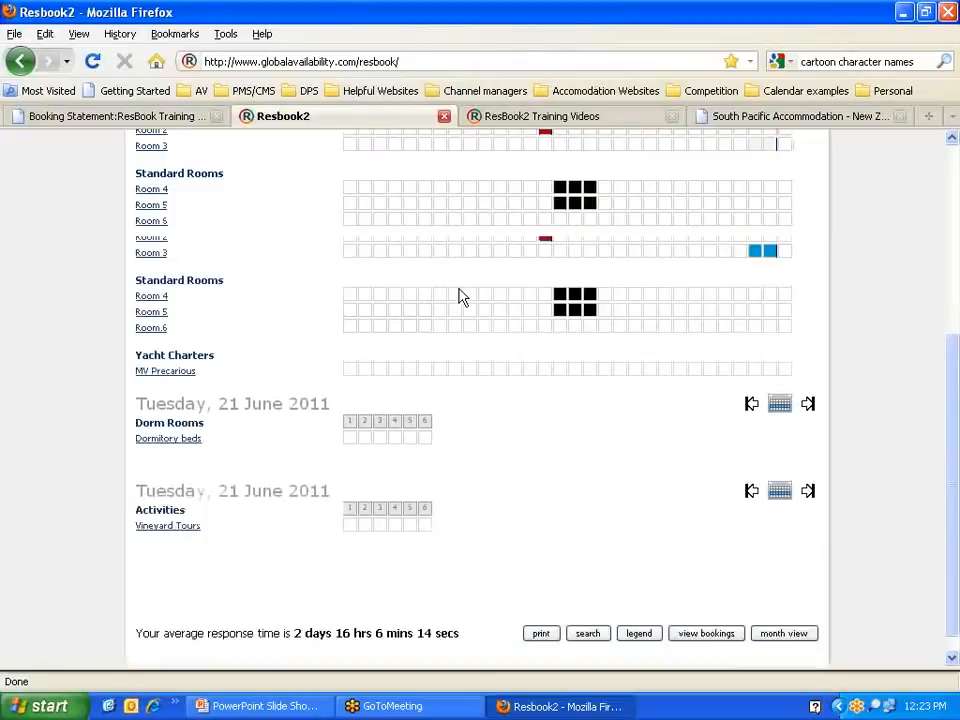
scroll(459, 296, "up", 4)
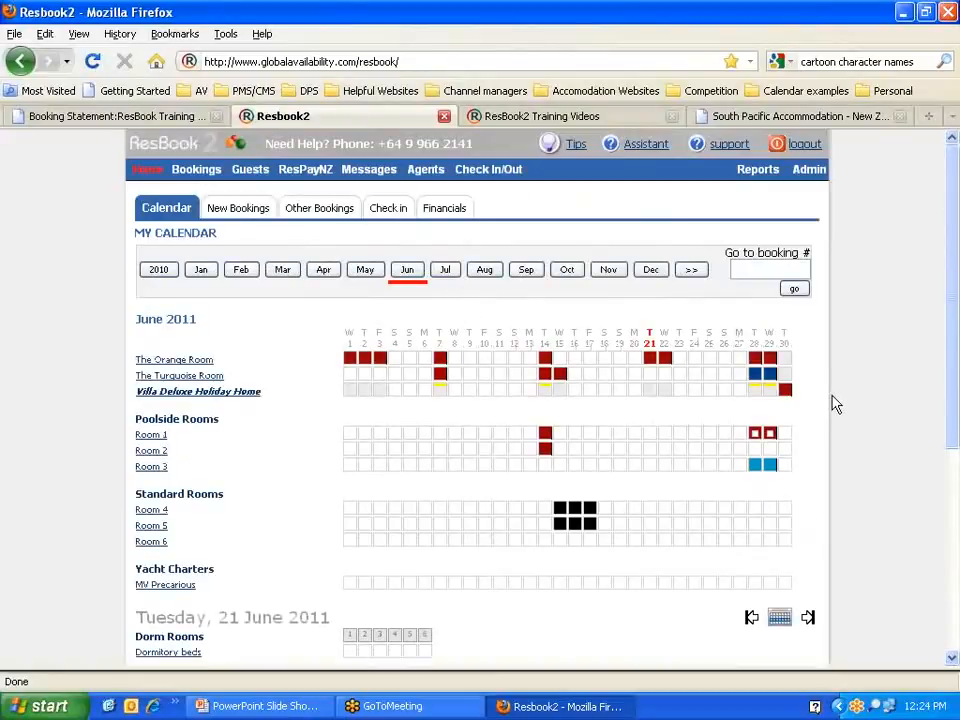
scroll(830, 405, "down", 6)
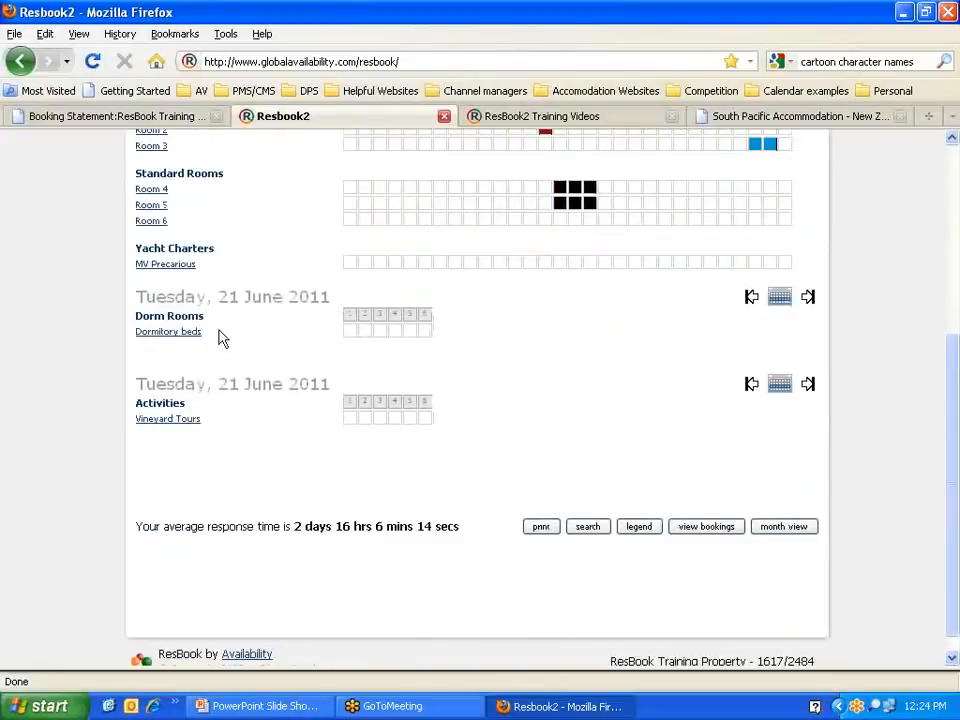
mouse_move(364, 420)
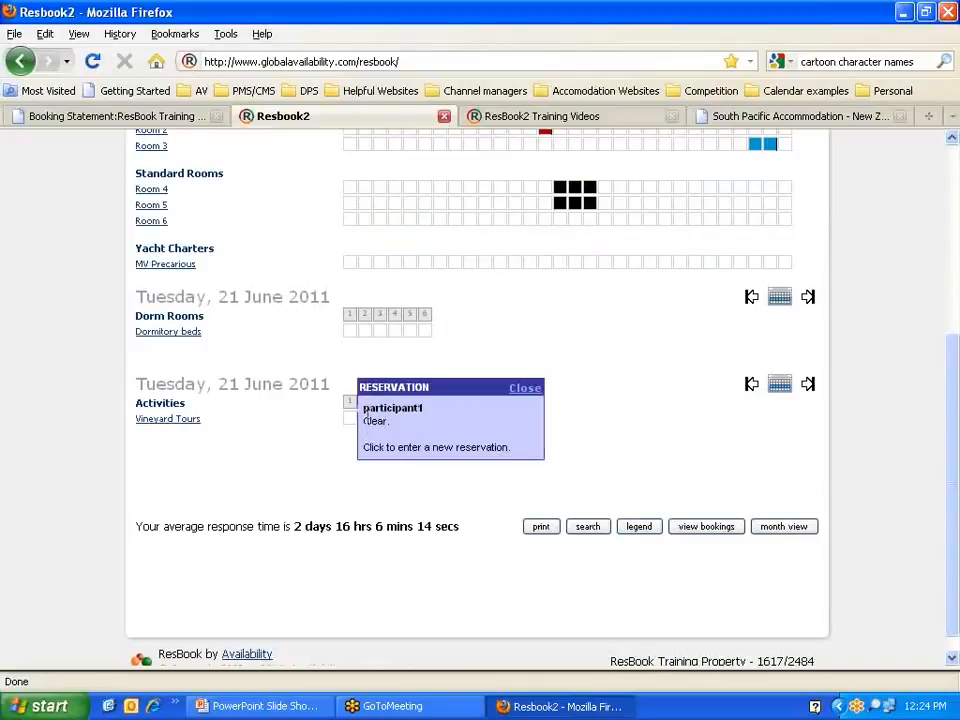
left_click(534, 389)
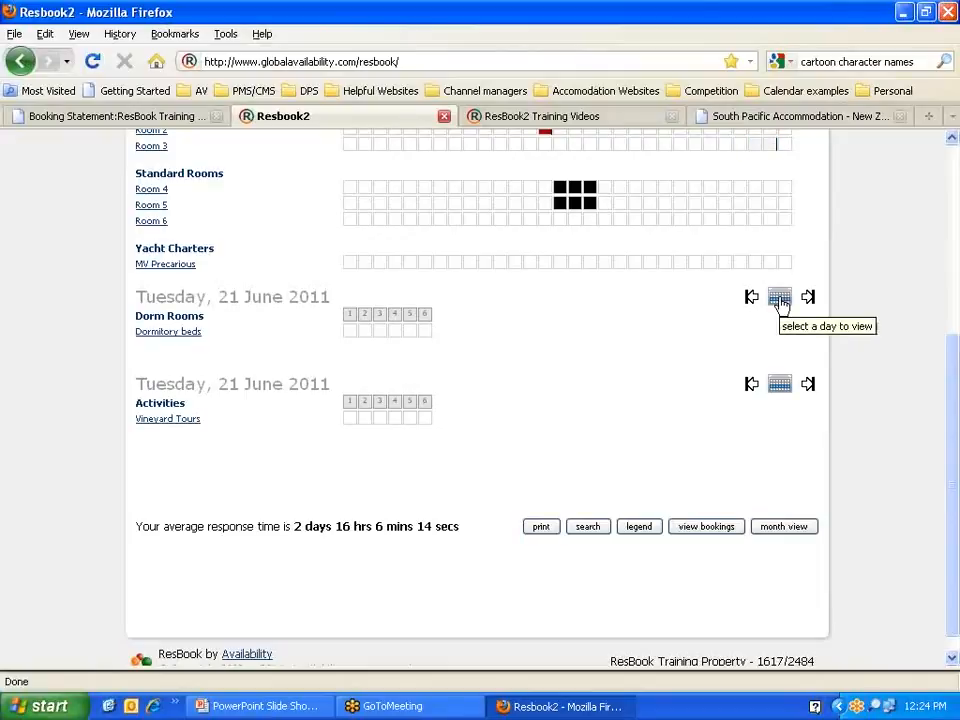
left_click(779, 299)
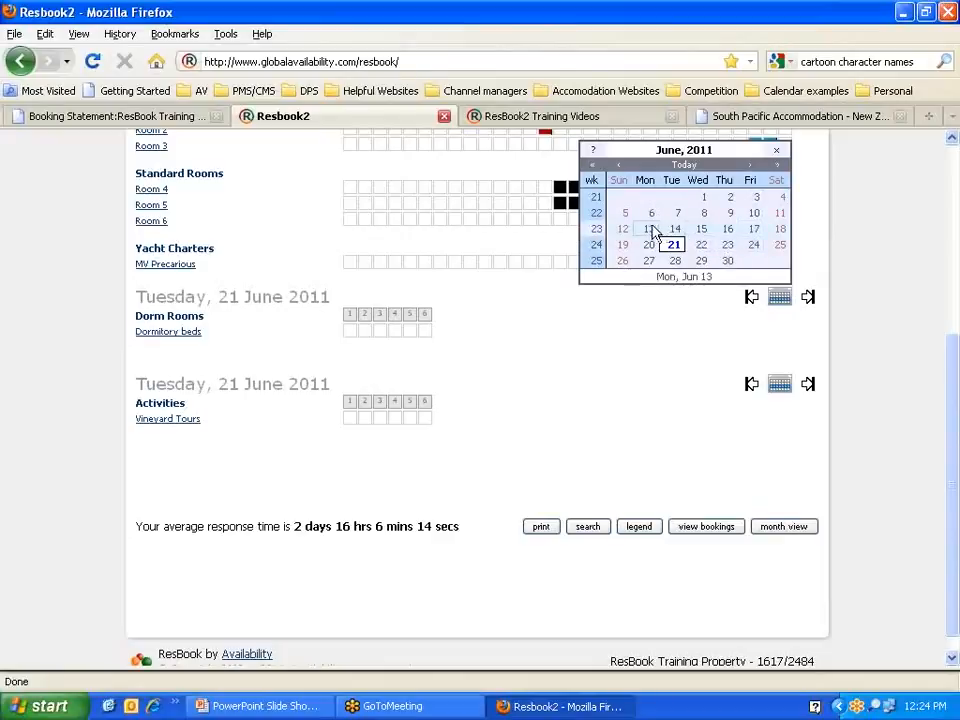
left_click(520, 318)
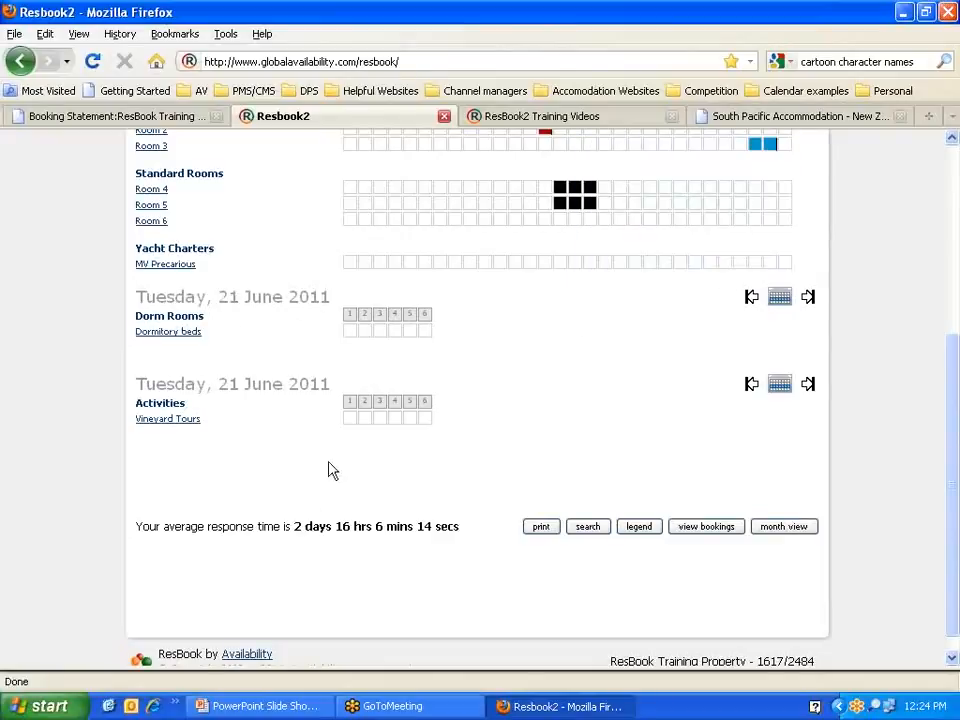
scroll(320, 473, "down", 1)
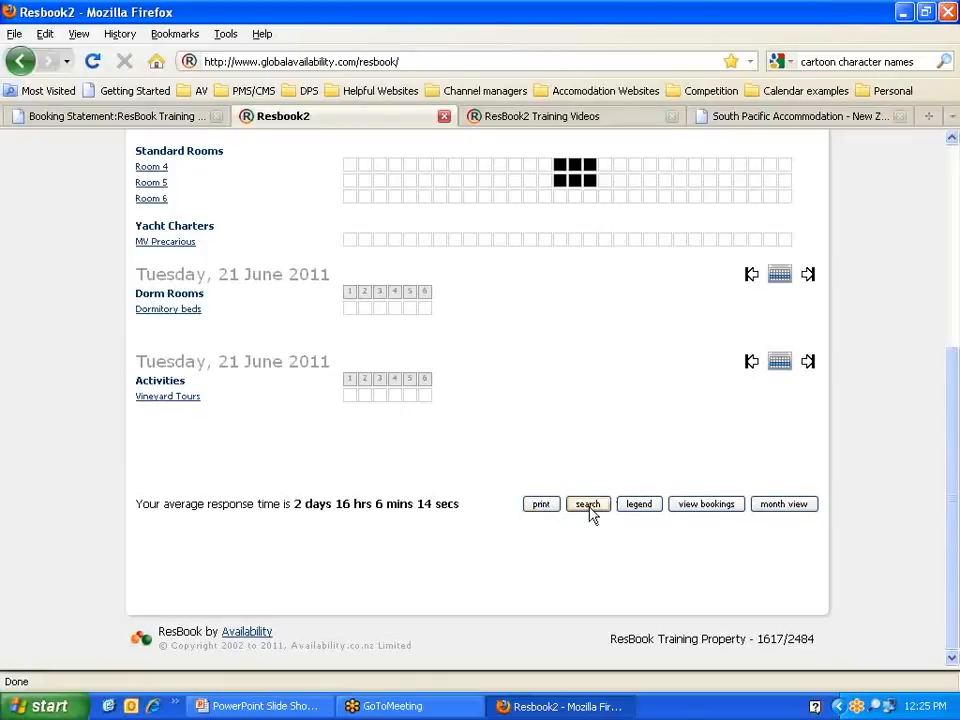
Step: Search bookings by Guest Name using the guest's name, then return to the home page
left_click(588, 505)
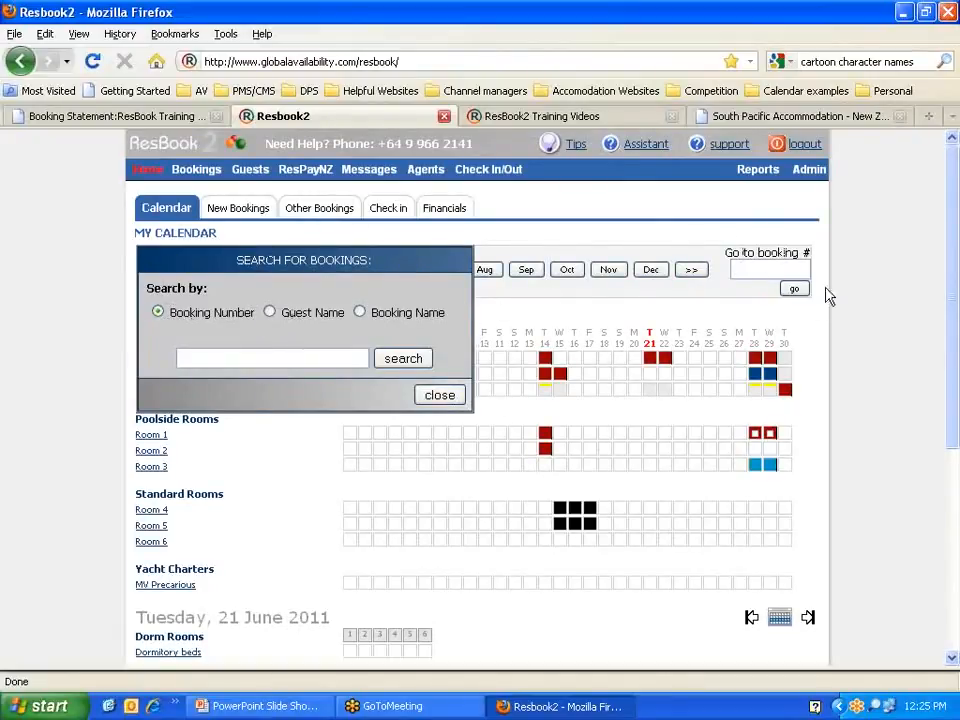
left_click(271, 314)
left_click(224, 358)
type("pi")
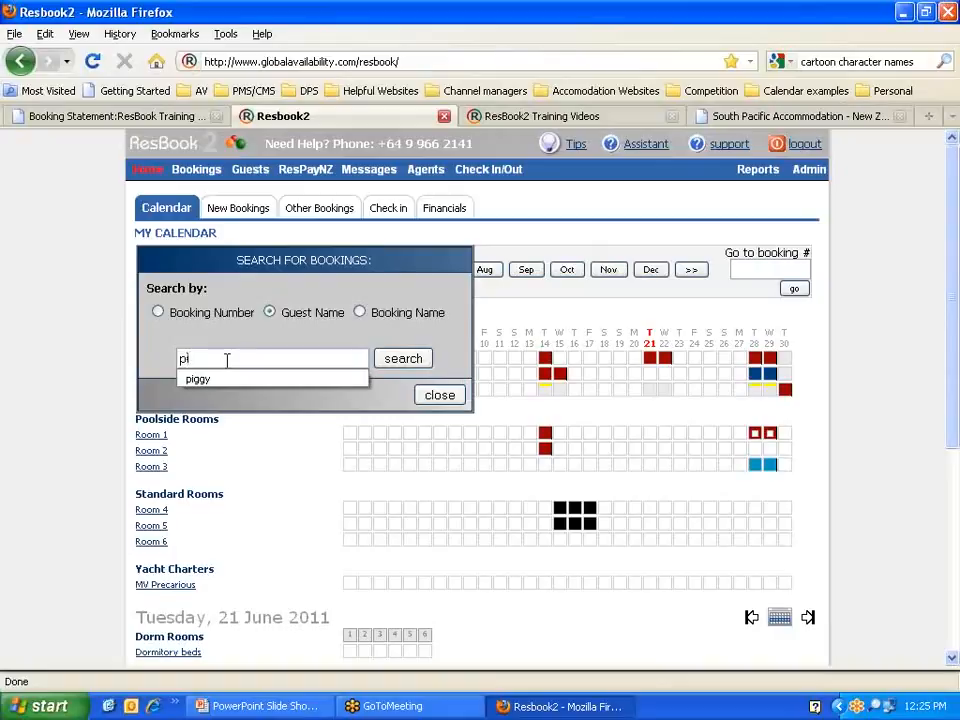
type("ggy")
left_click(395, 360)
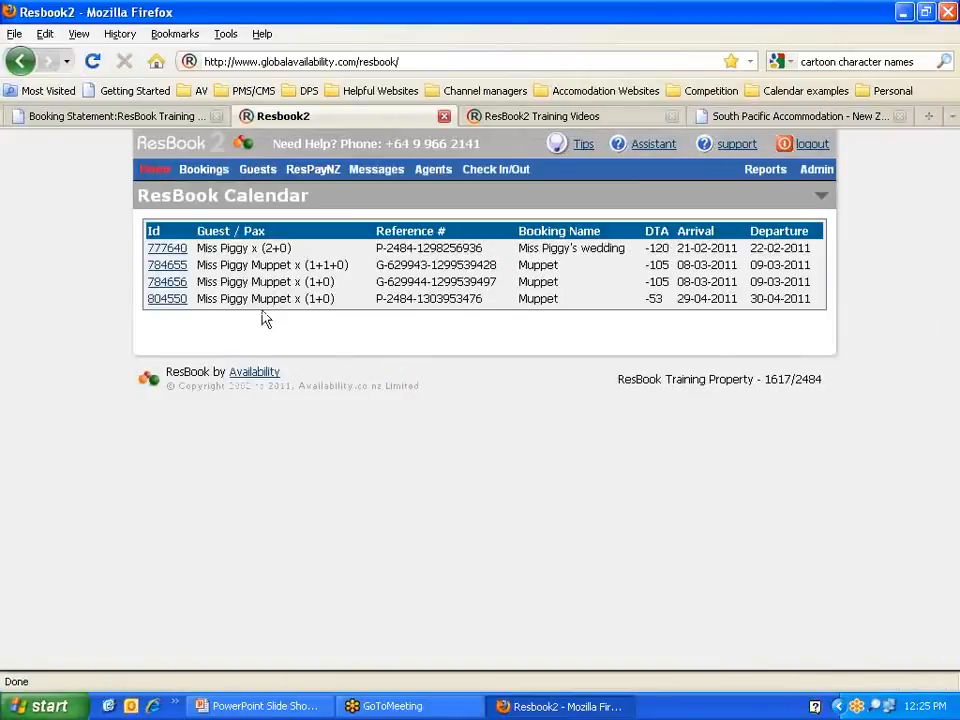
left_click(155, 172)
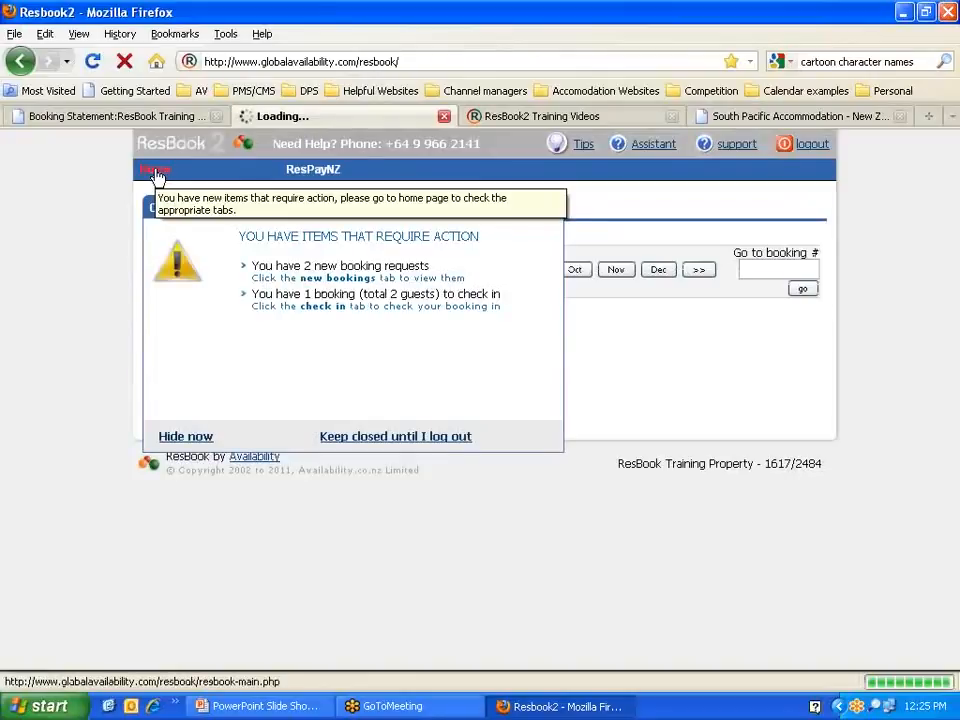
Step: Dismiss the action notice and display the legend defining Available, New, Pending, Confirmed and other booking colours
left_click(193, 437)
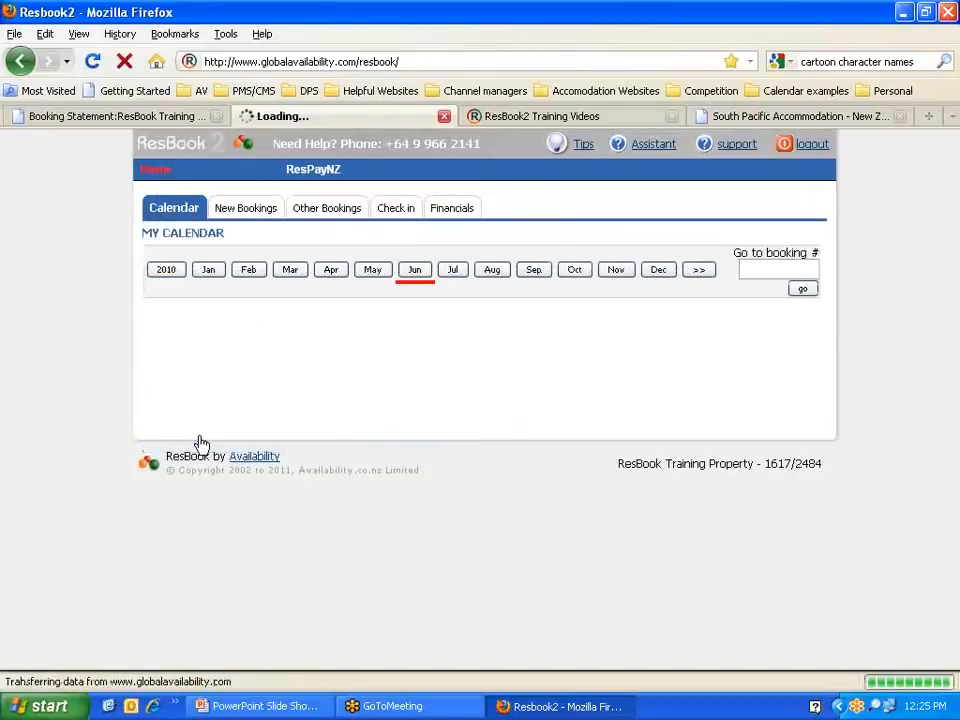
scroll(198, 445, "down", 6)
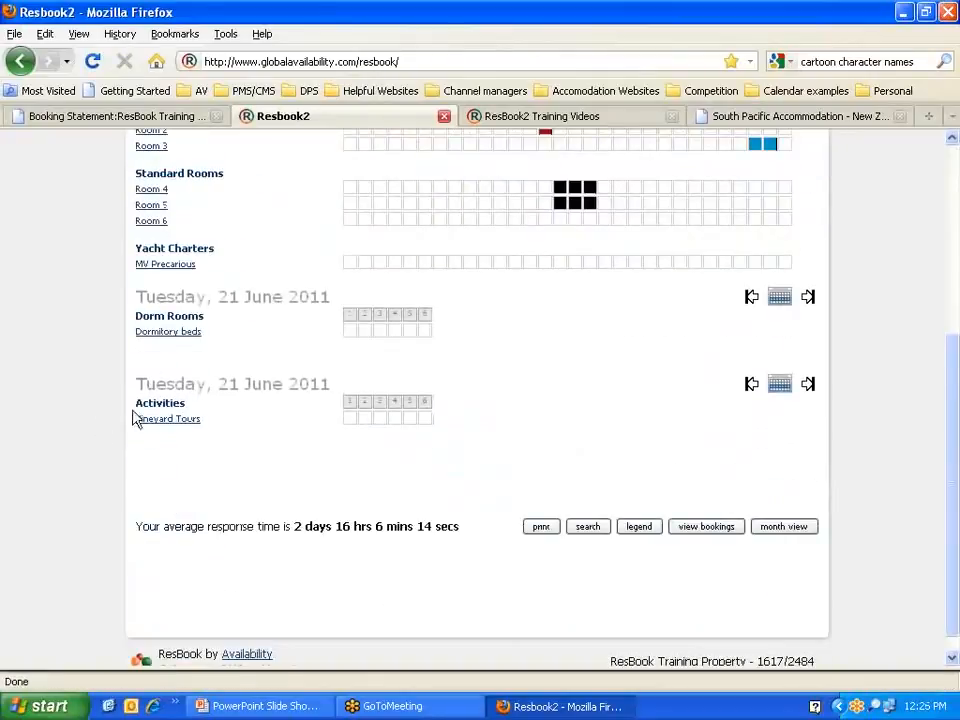
left_click(646, 528)
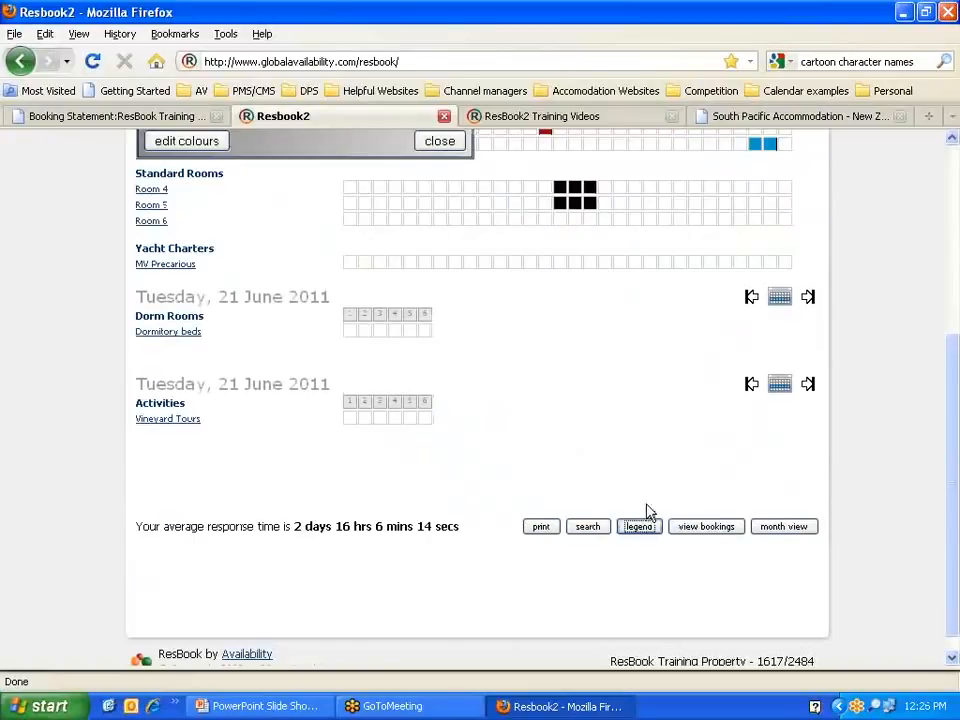
scroll(636, 495, "up", 6)
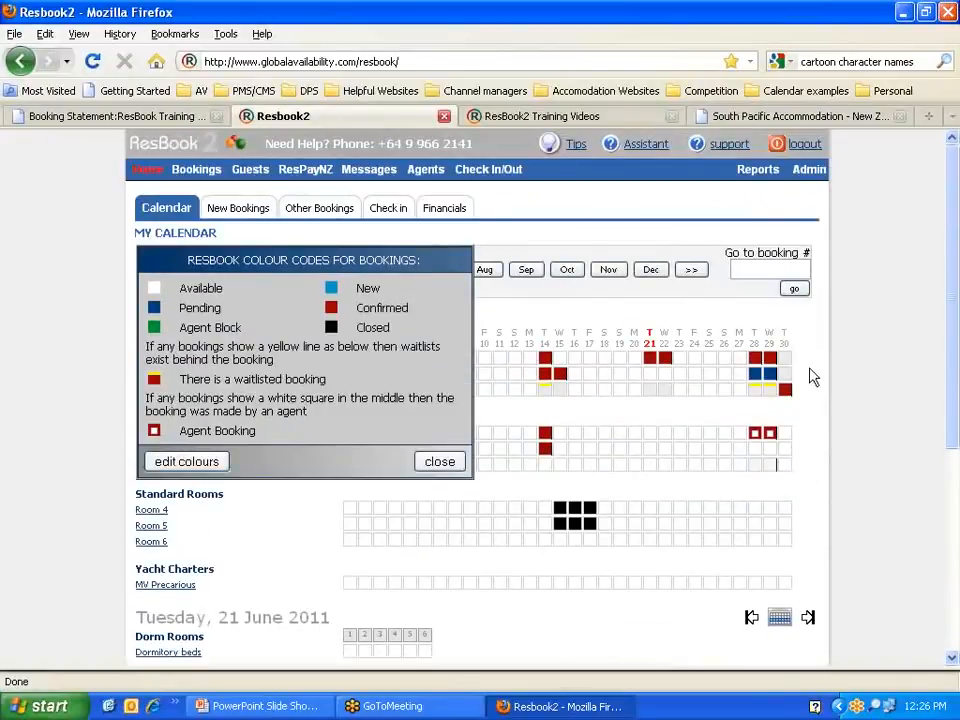
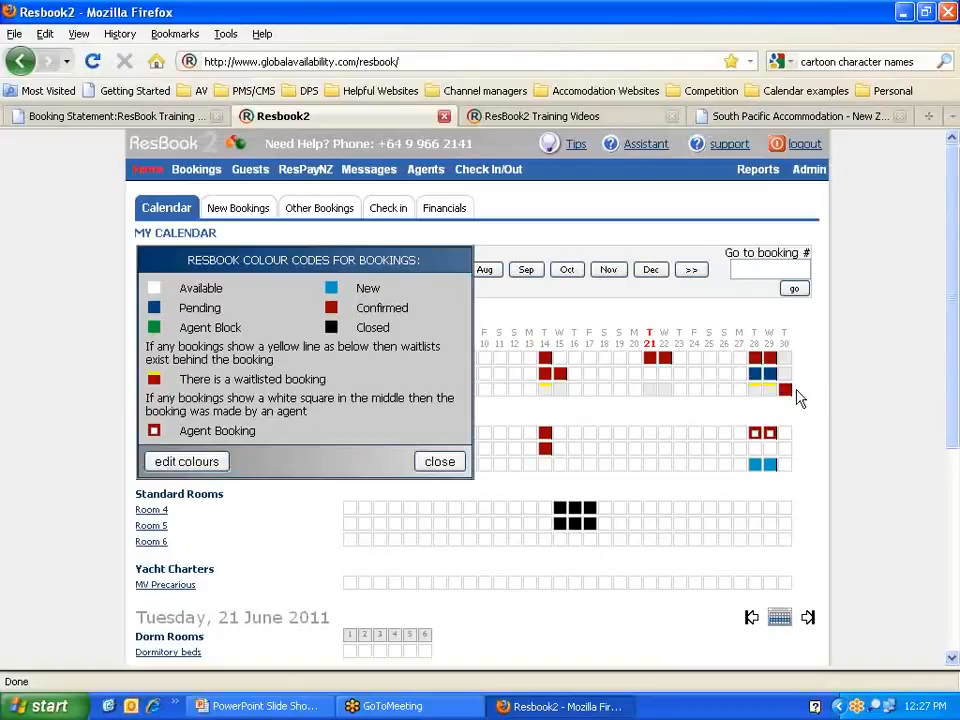
Step: Inspect a calendar reservation's details and the Agent Booking entry on the legend
left_click(761, 392)
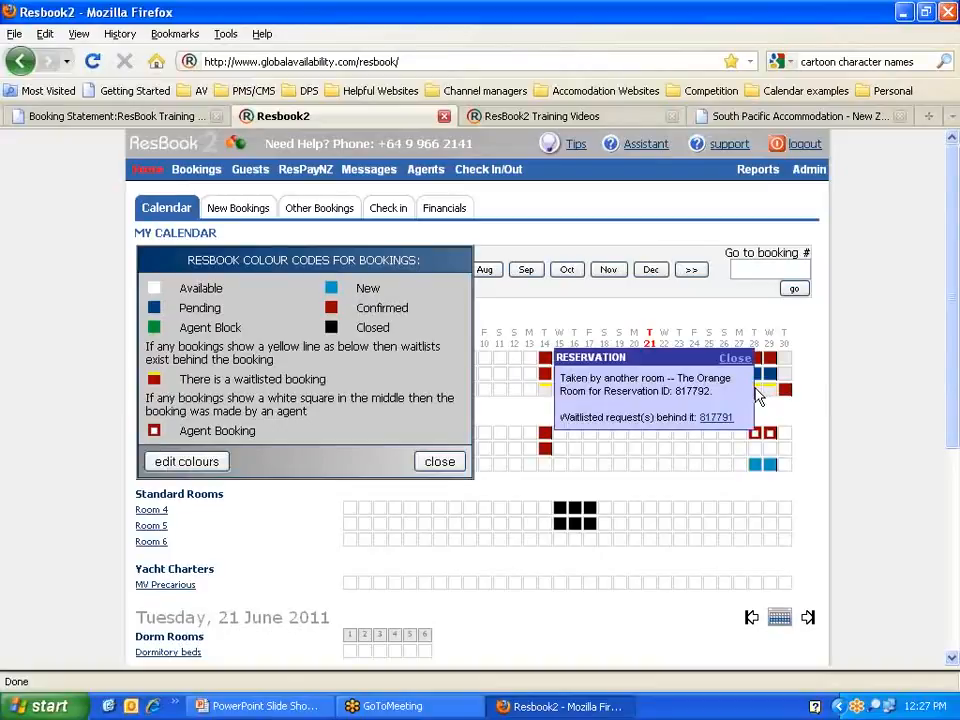
double_click(704, 391)
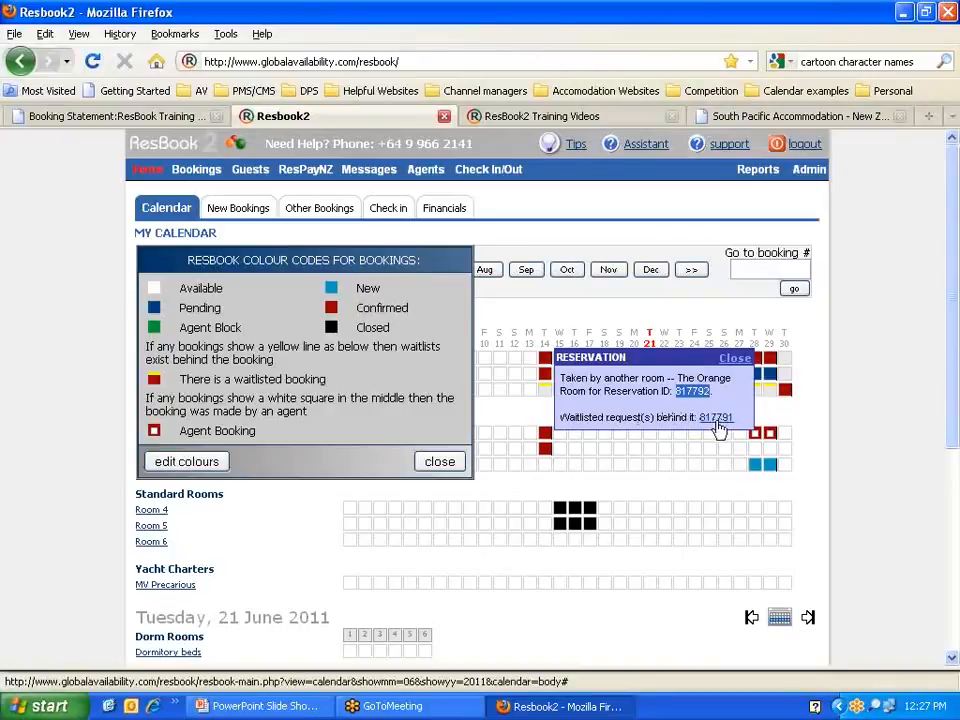
left_click(735, 358)
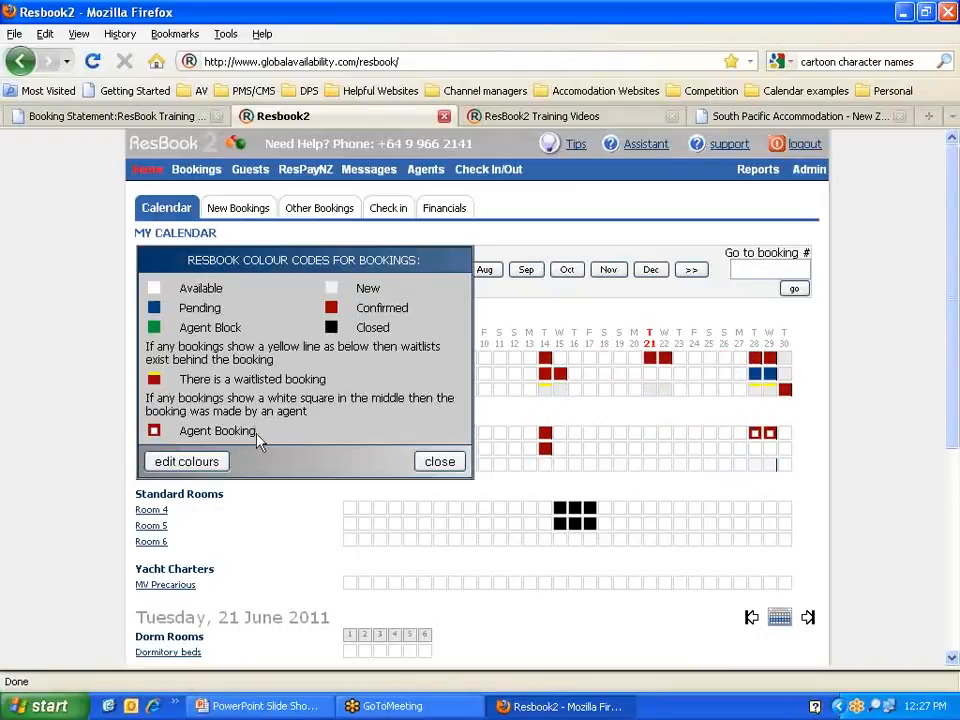
left_click_drag(256, 431, 179, 430)
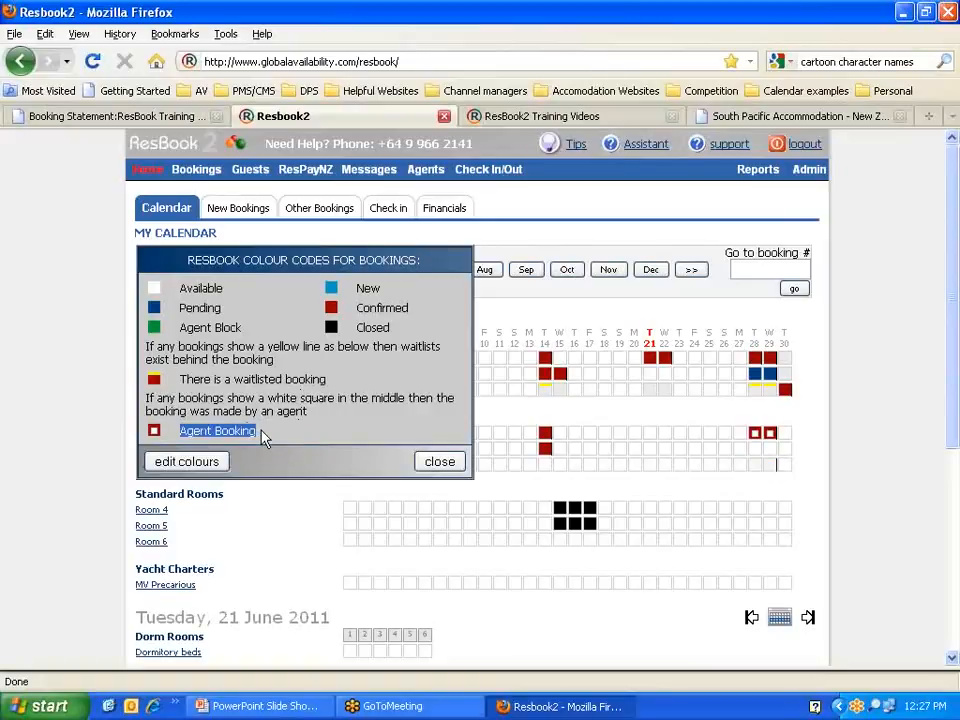
left_click(771, 438)
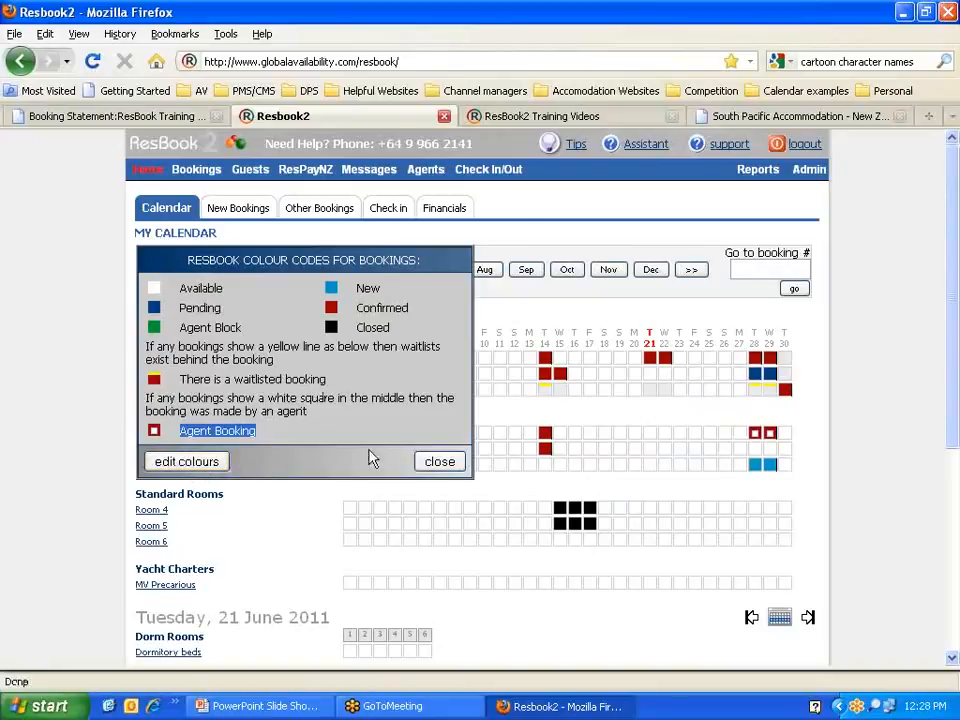
Step: Close the colour-code legend and open the June 2011 bookings list
left_click(450, 463)
scroll(694, 478, "down", 4)
scroll(694, 478, "down", 2)
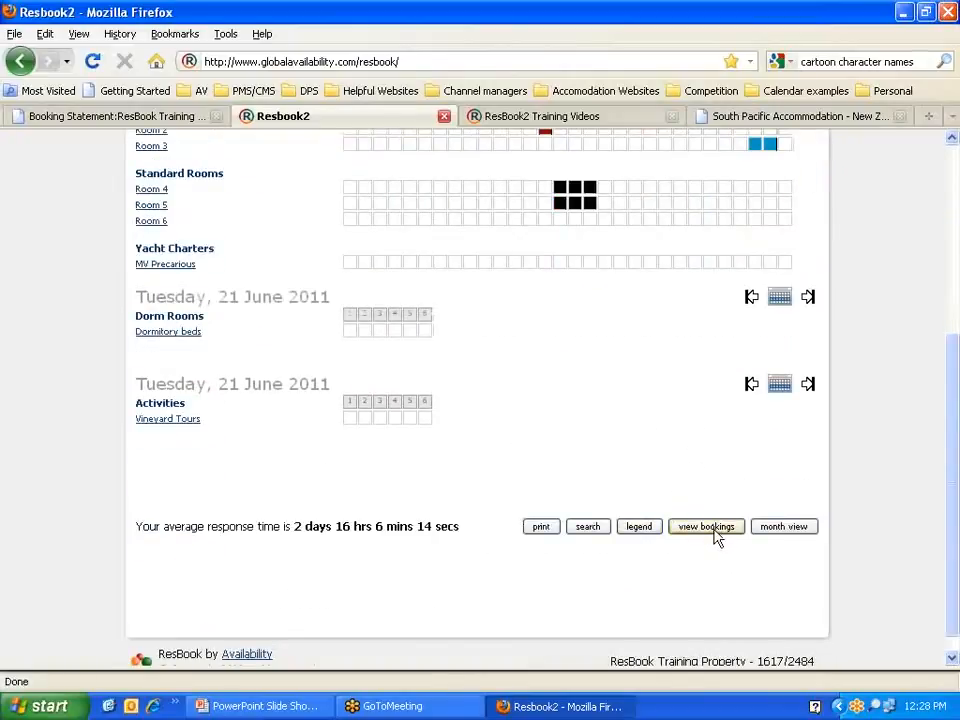
scroll(710, 536, "up", 4)
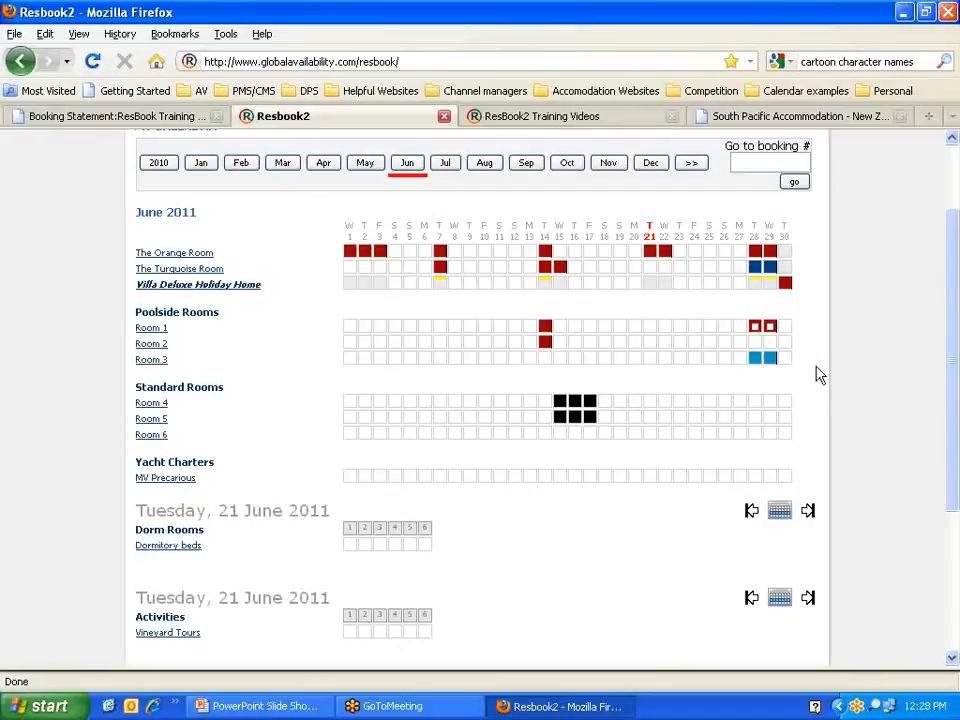
scroll(822, 375, "down", 2)
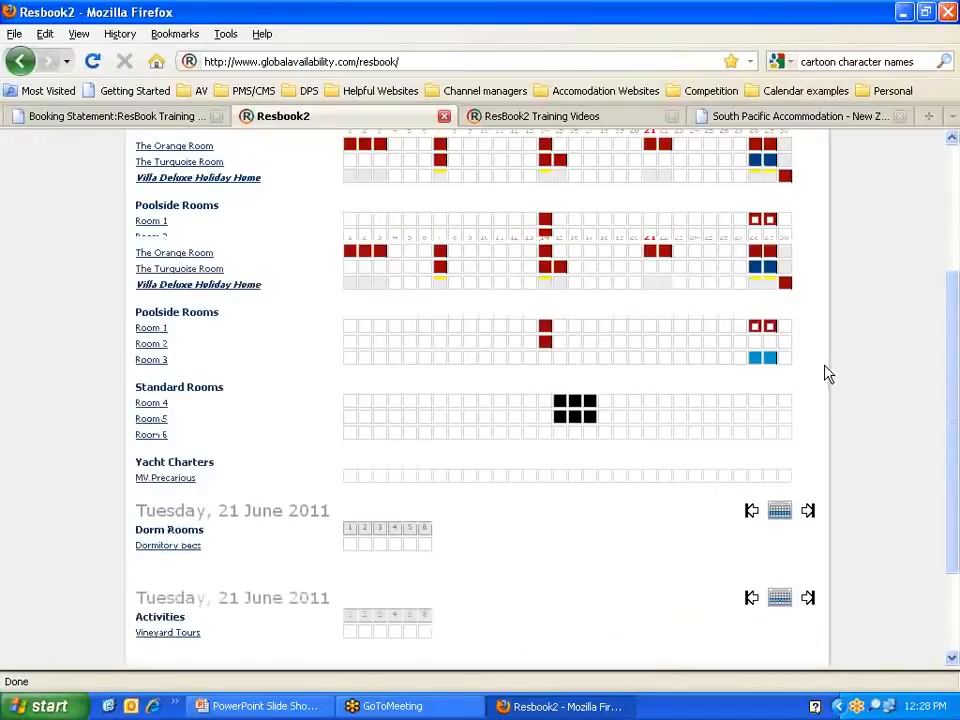
scroll(827, 375, "down", 4)
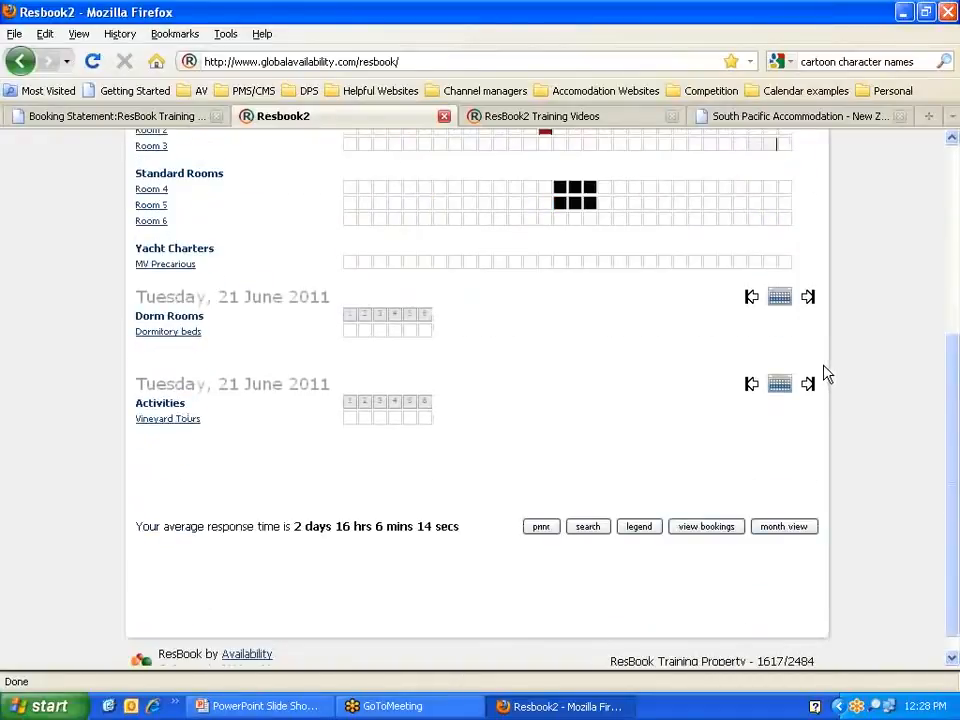
left_click(713, 532)
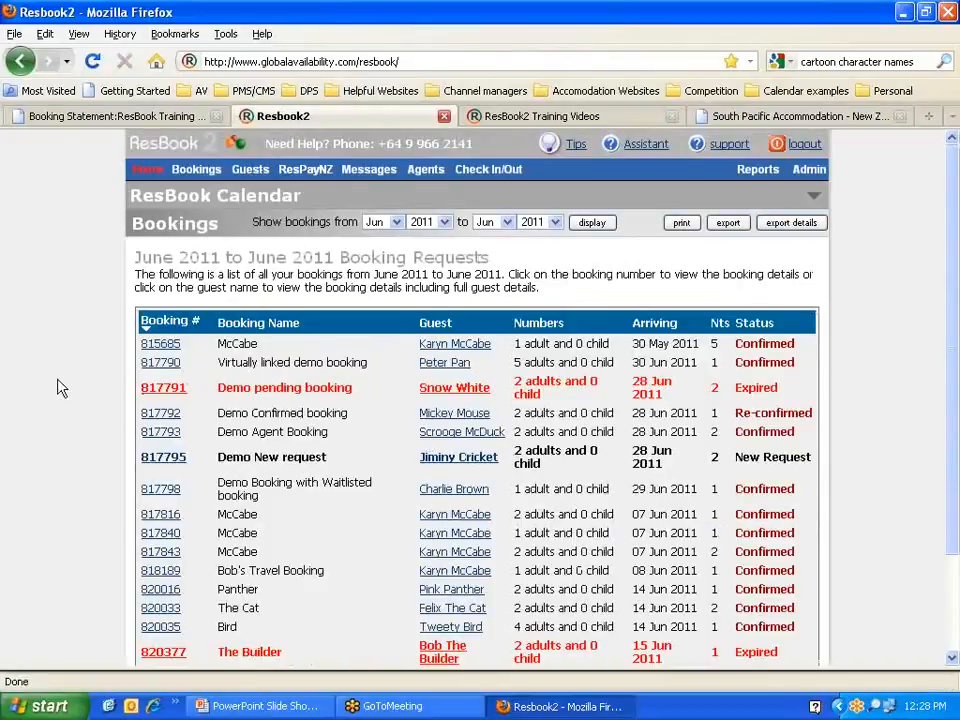
Step: Browse the June 2011 booking requests, then switch to the full bookings list
scroll(66, 387, "down", 2)
scroll(68, 386, "up", 2)
scroll(69, 386, "down", 2)
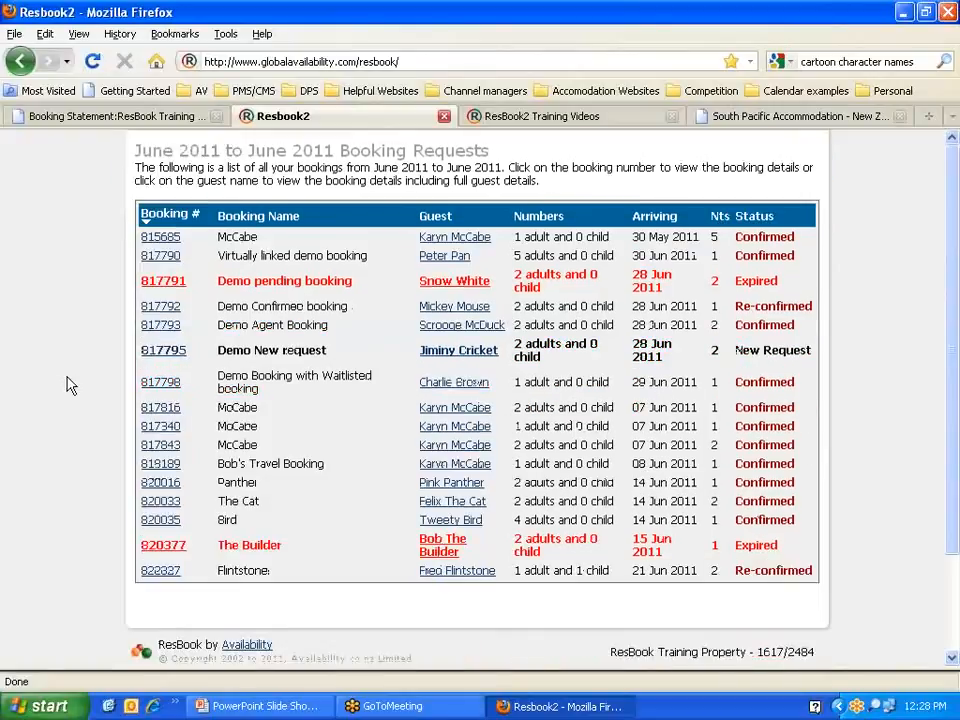
scroll(69, 386, "up", 2)
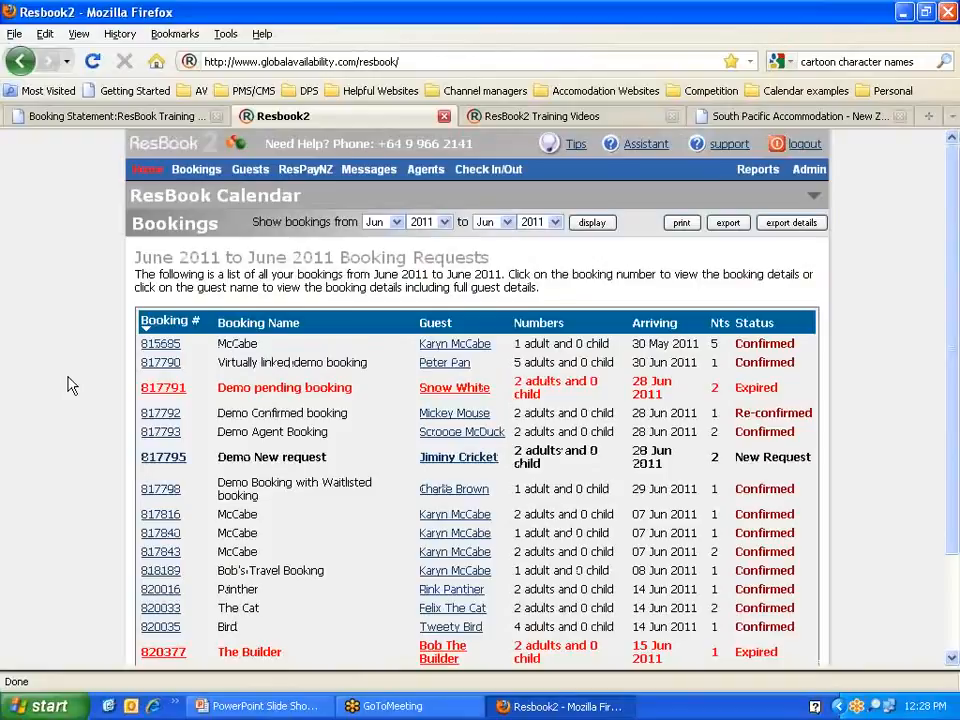
scroll(68, 386, "down", 2)
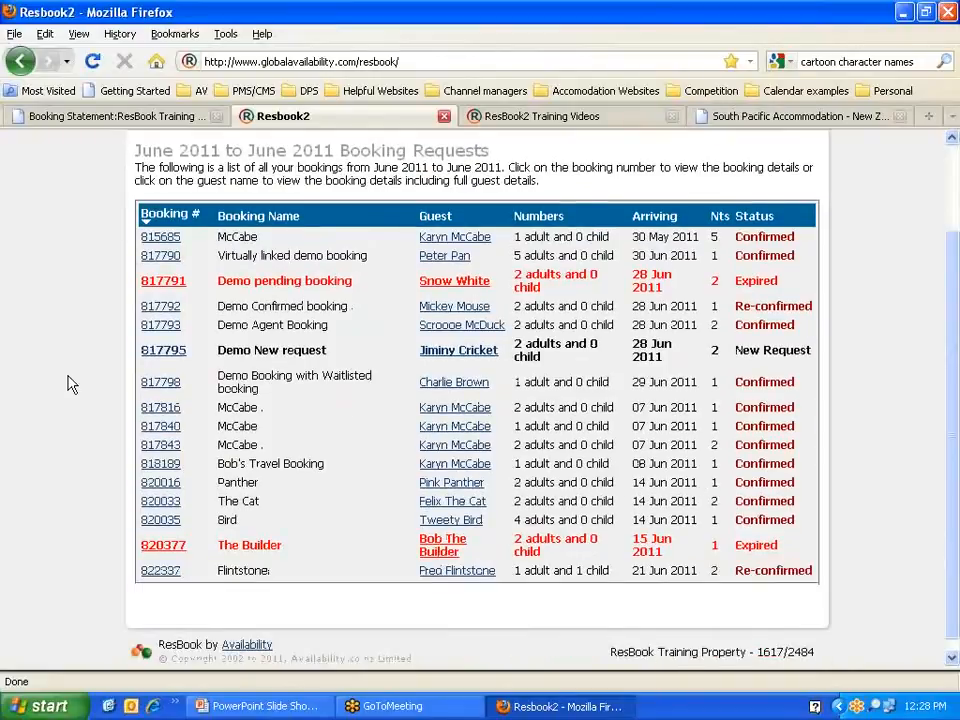
scroll(69, 384, "up", 2)
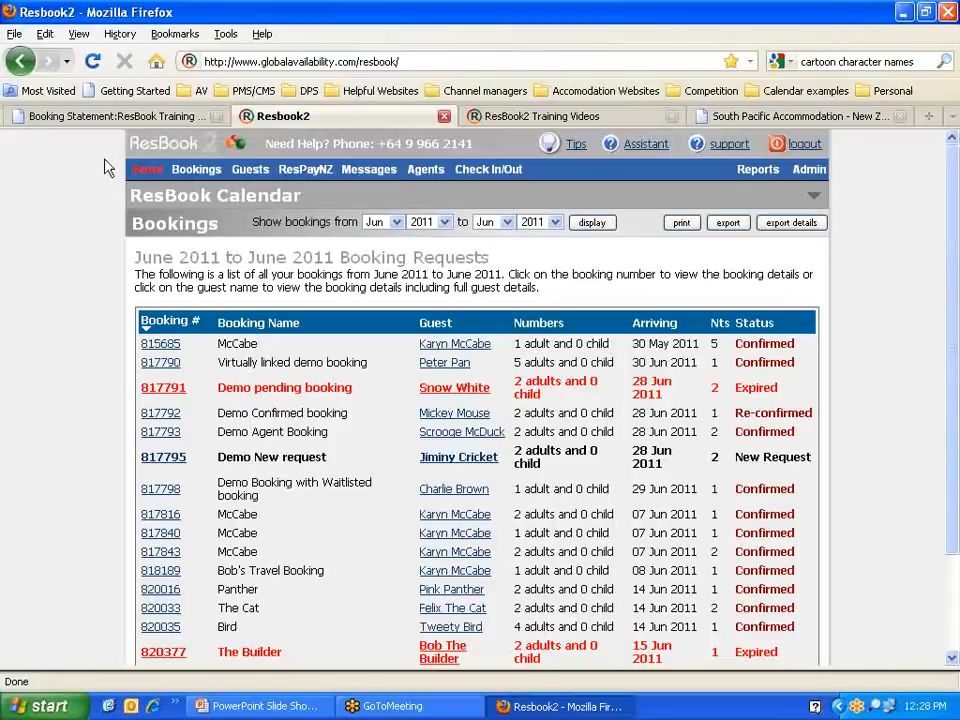
mouse_move(190, 170)
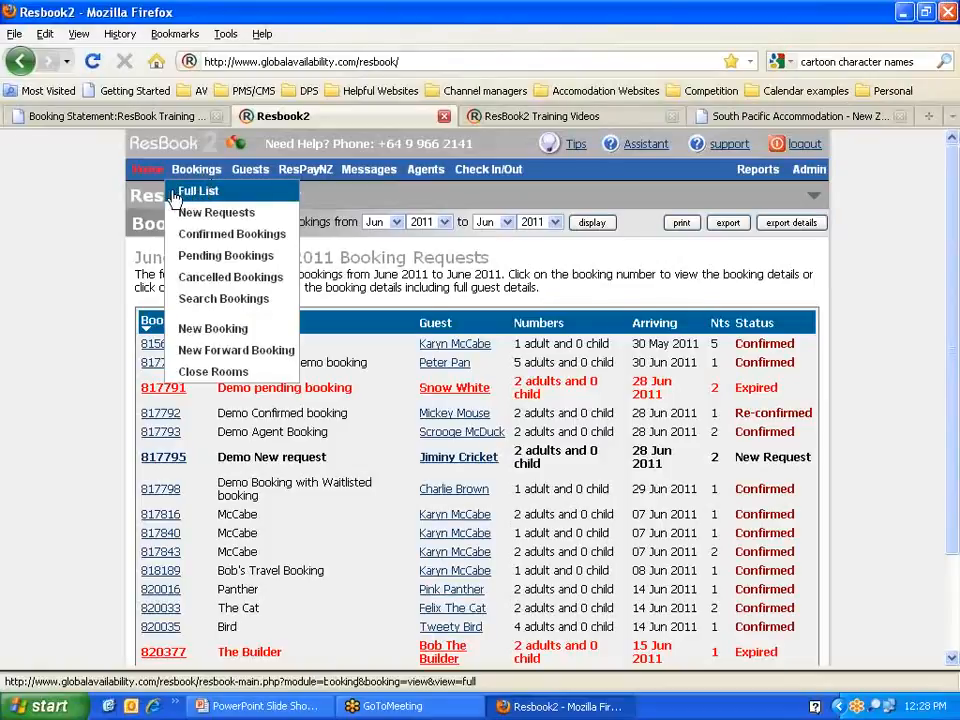
left_click(228, 196)
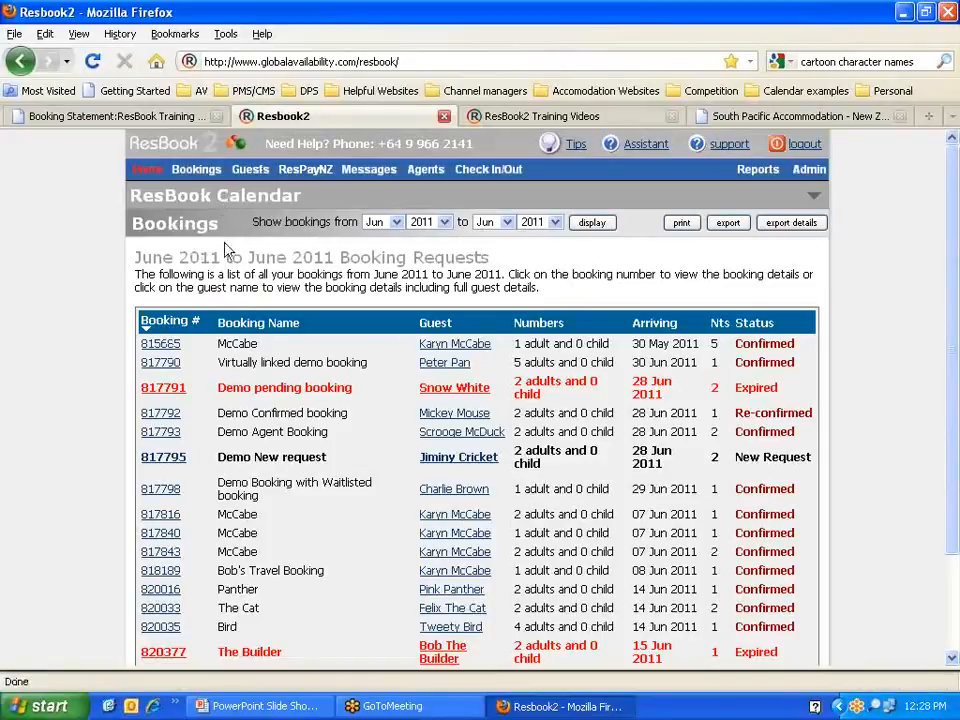
Step: Set the list's date range from Jan to Jan and review the results
scroll(222, 278, "down", 2)
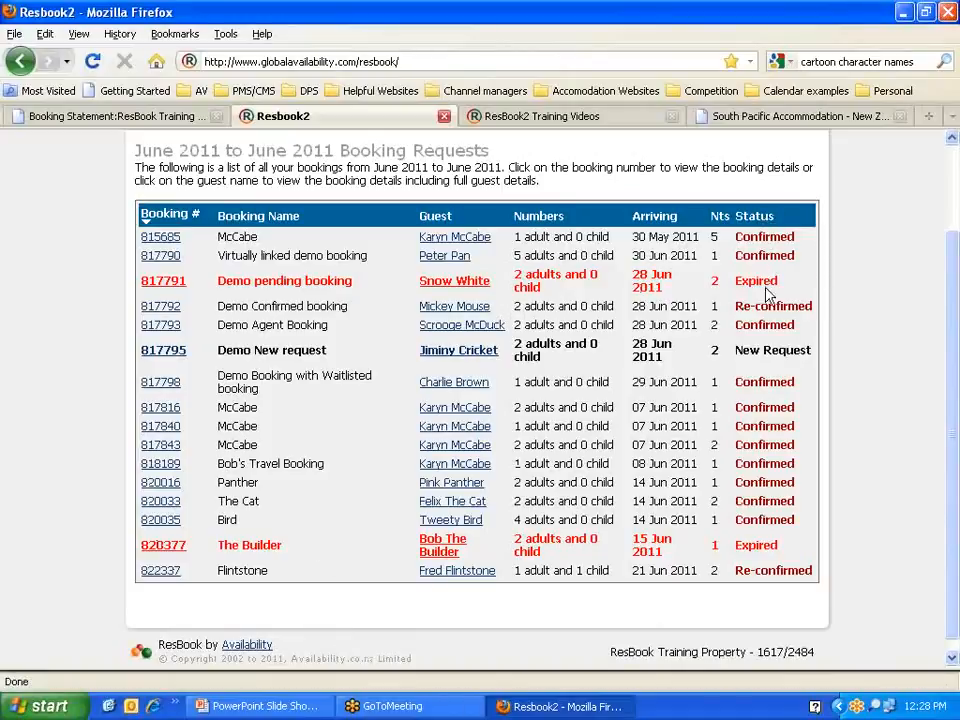
scroll(435, 385, "up", 2)
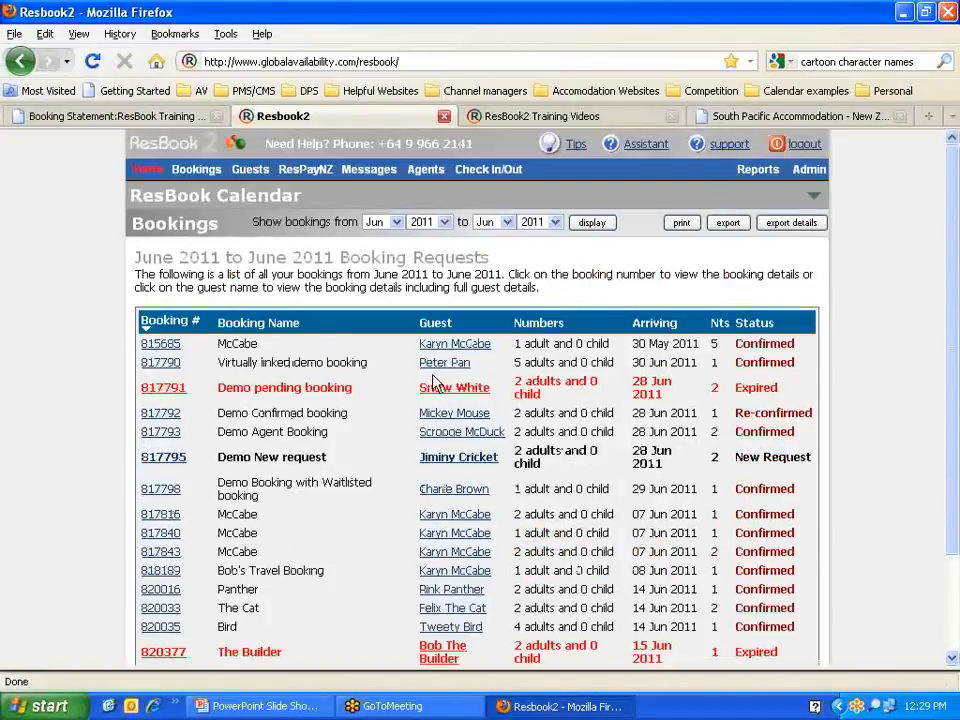
left_click(396, 223)
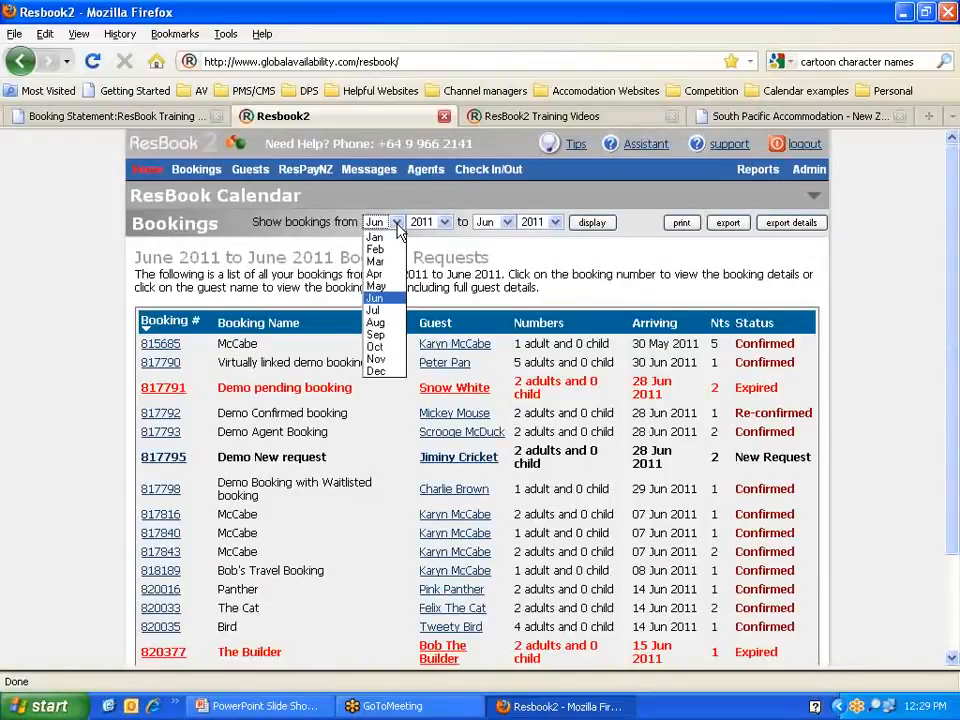
left_click(378, 238)
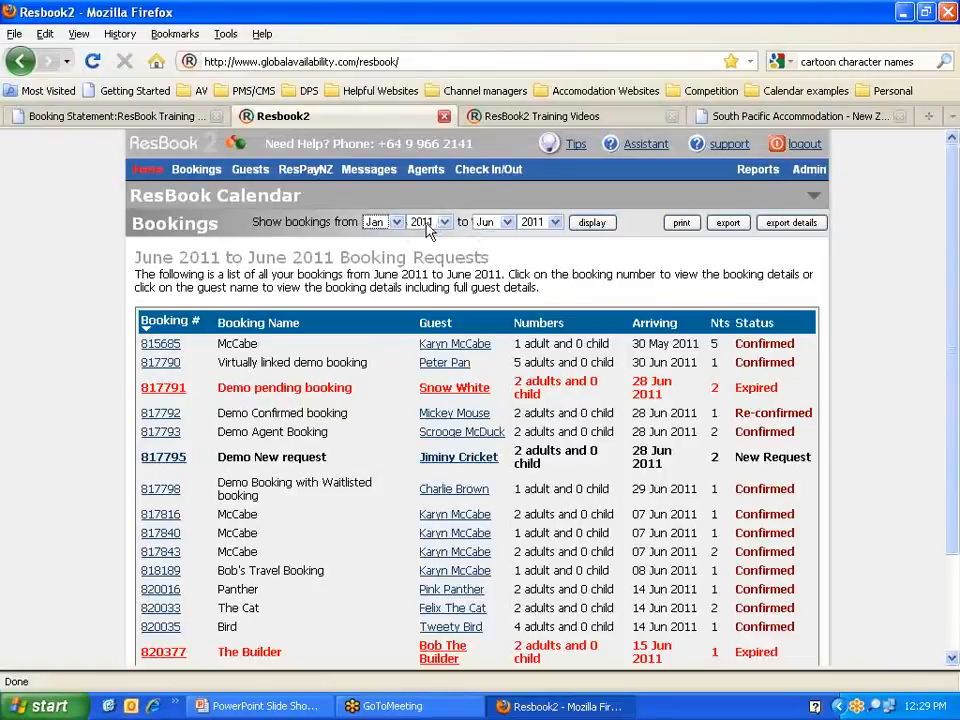
left_click(505, 222)
left_click(484, 240)
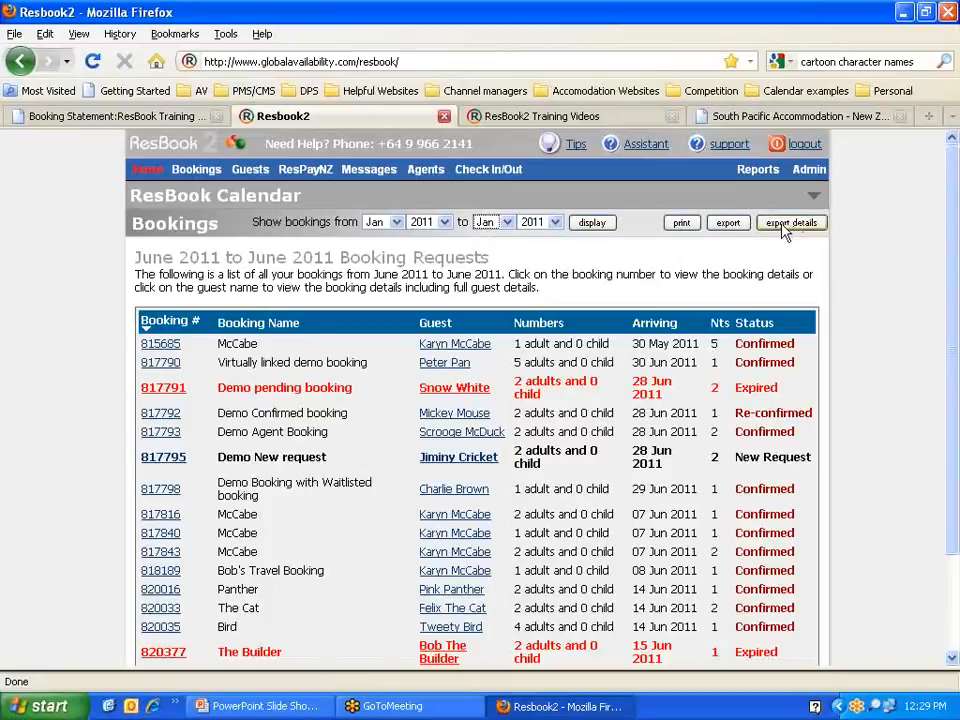
scroll(790, 232, "down", 2)
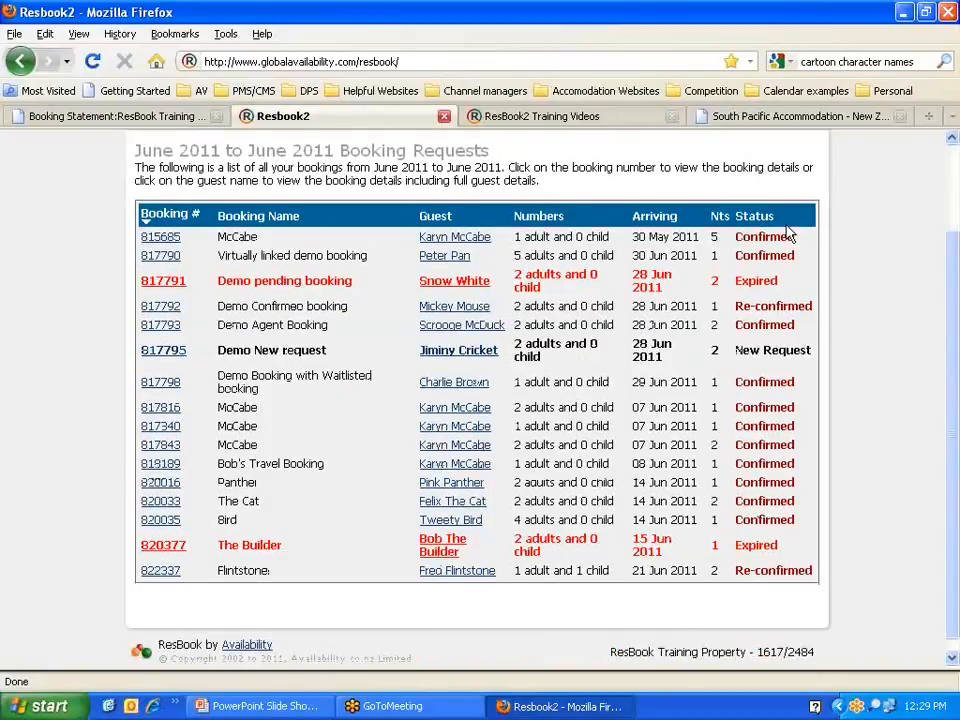
scroll(372, 430, "up", 2)
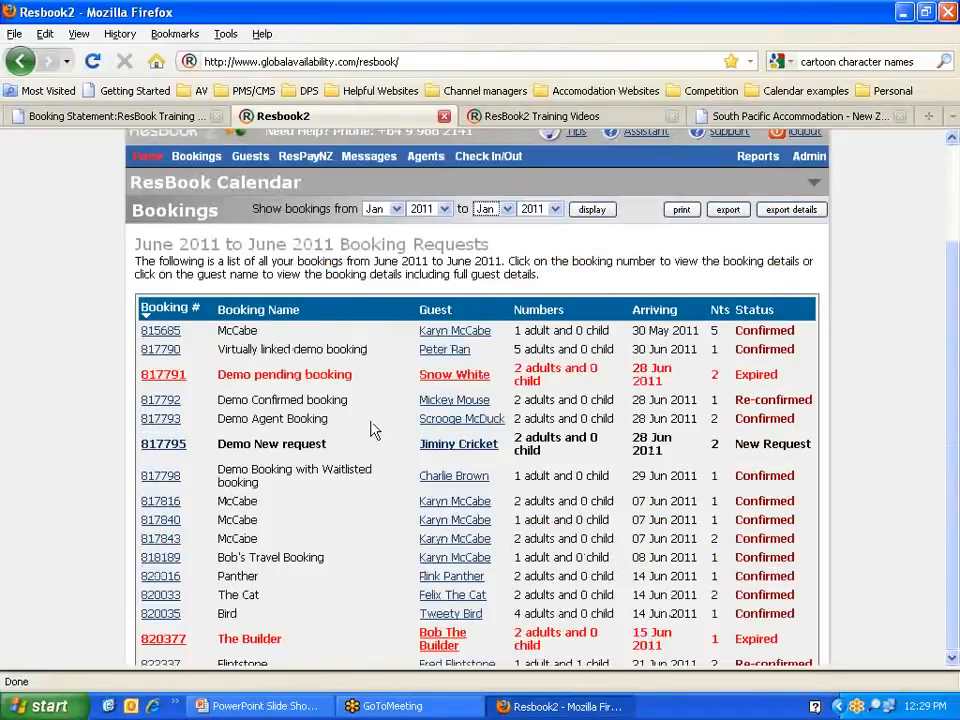
scroll(372, 432, "down", 2)
scroll(372, 434, "up", 2)
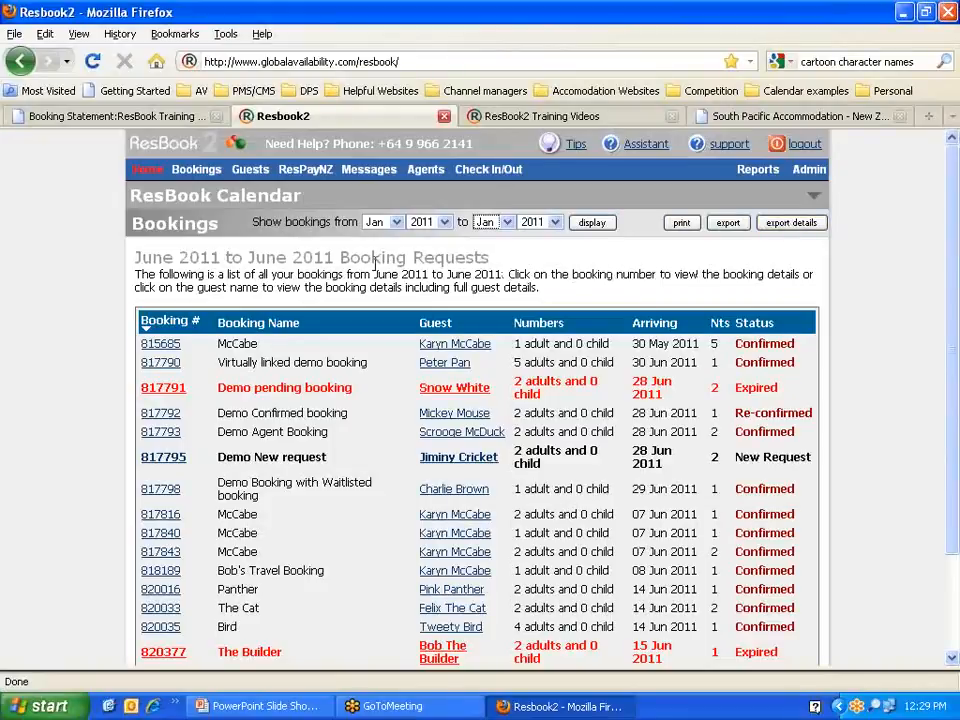
scroll(305, 250, "down", 2)
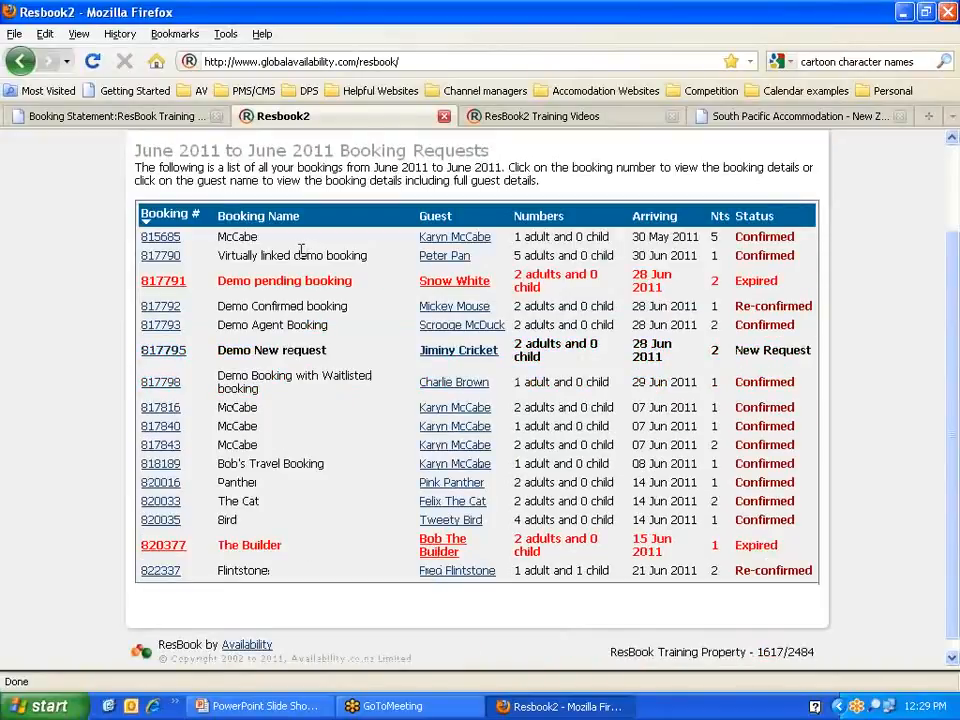
scroll(97, 272, "up", 2)
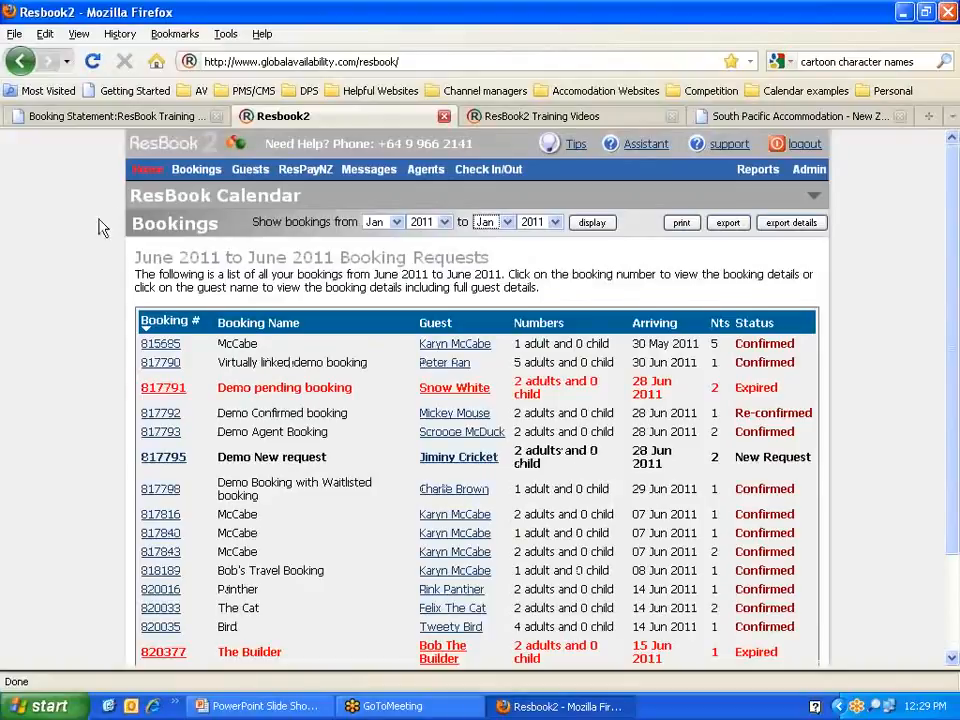
mouse_move(190, 171)
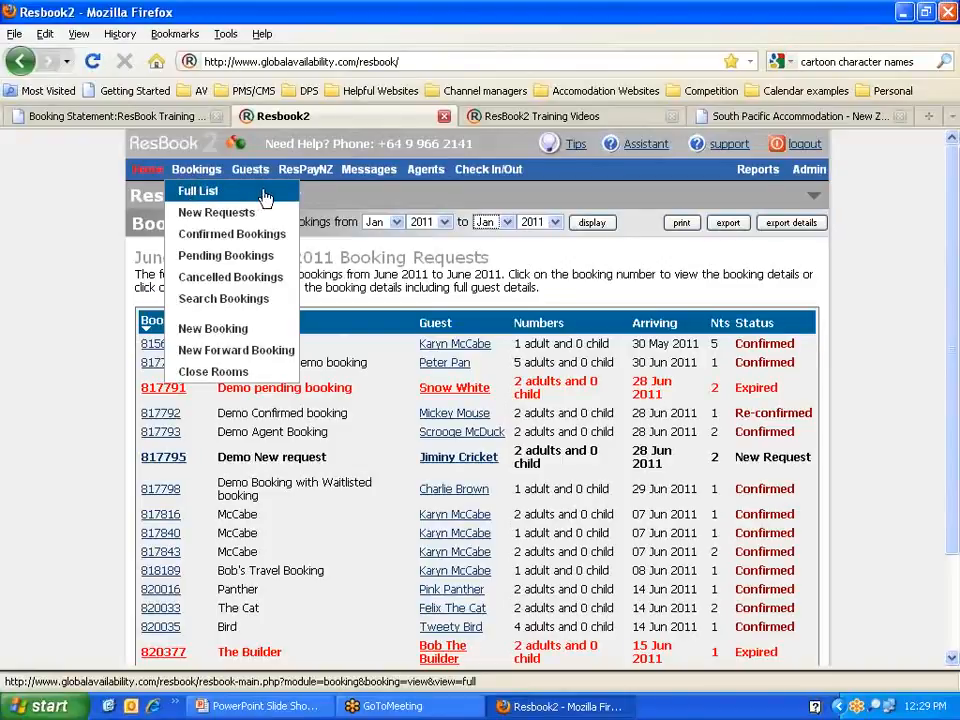
Step: Check the Booking Number option on the booking search form, then return to the home calendar
left_click(278, 304)
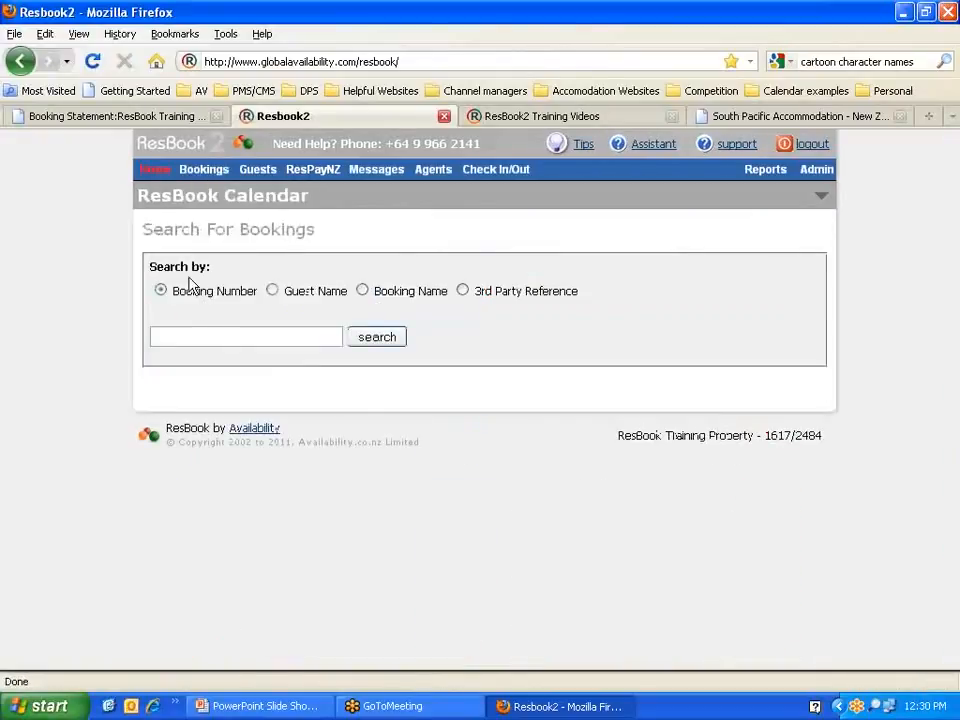
left_click_drag(173, 290, 287, 289)
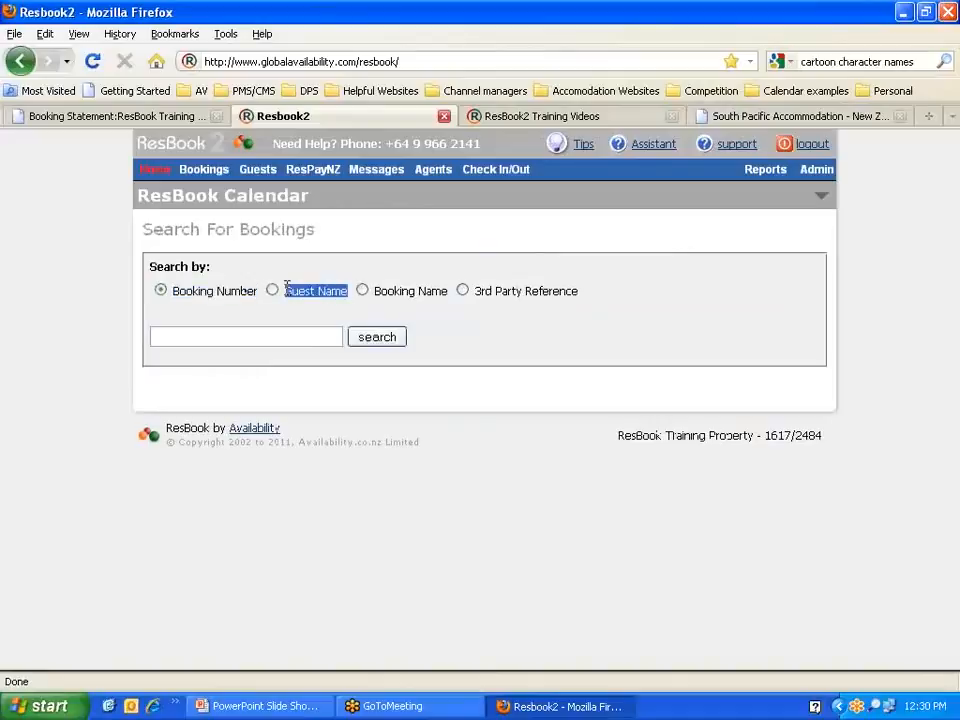
left_click(156, 172)
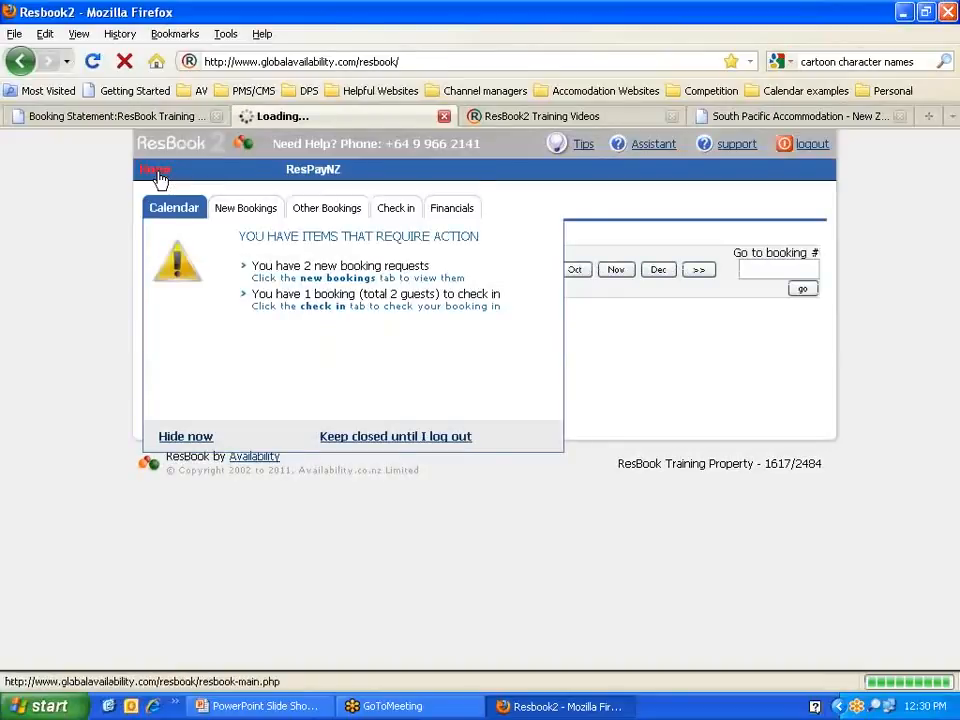
left_click(176, 436)
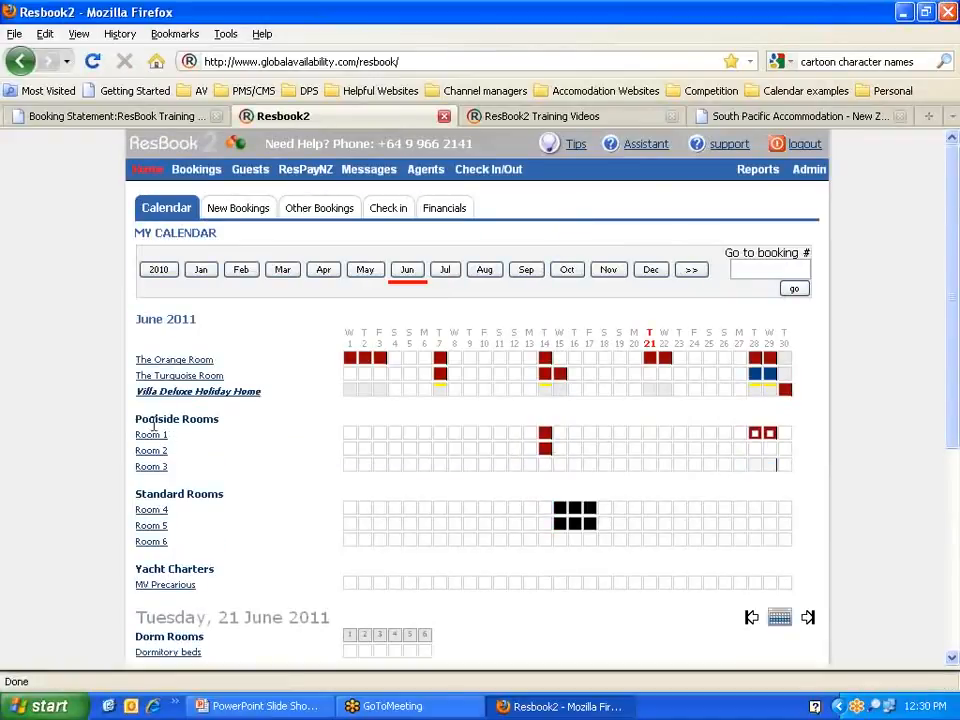
scroll(94, 413, "down", 5)
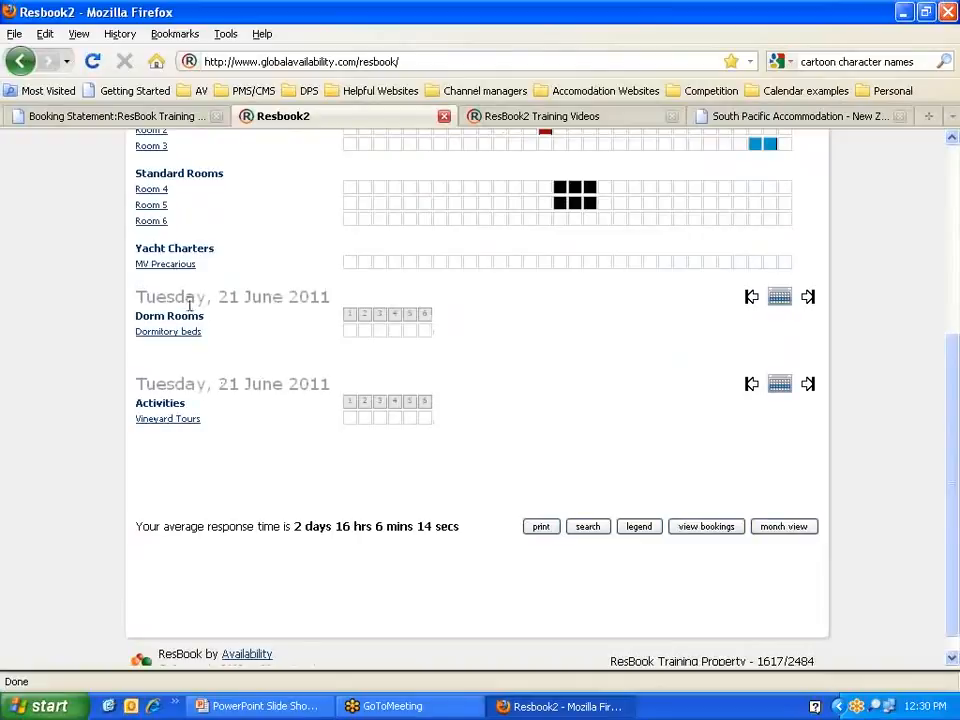
left_click(788, 530)
scroll(677, 456, "down", 2)
left_click(776, 531)
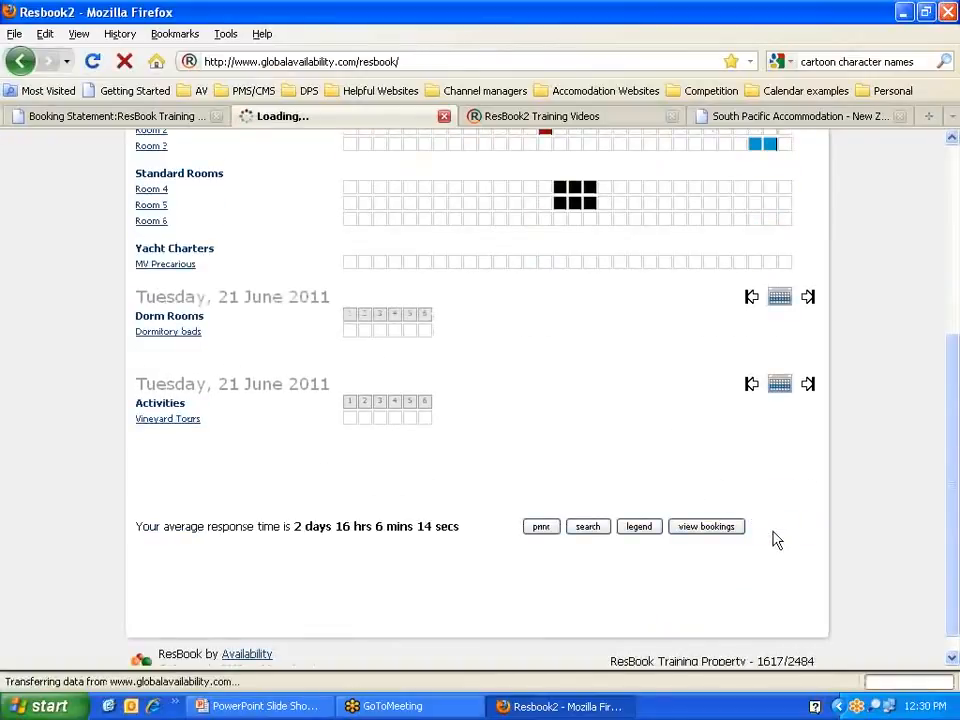
scroll(295, 447, "up", 4)
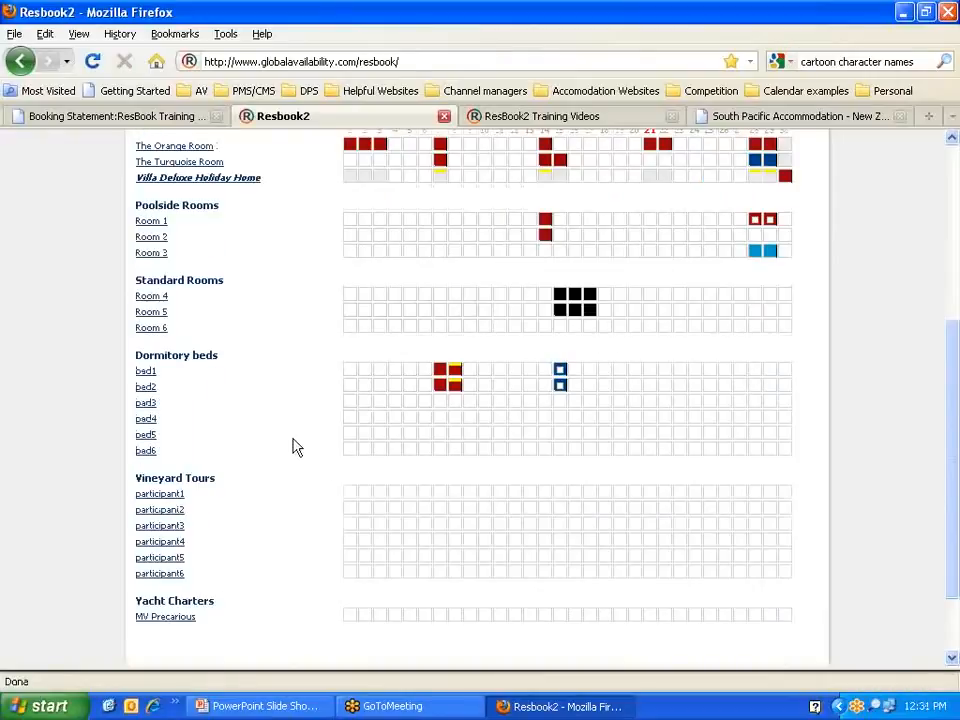
scroll(295, 447, "down", 5)
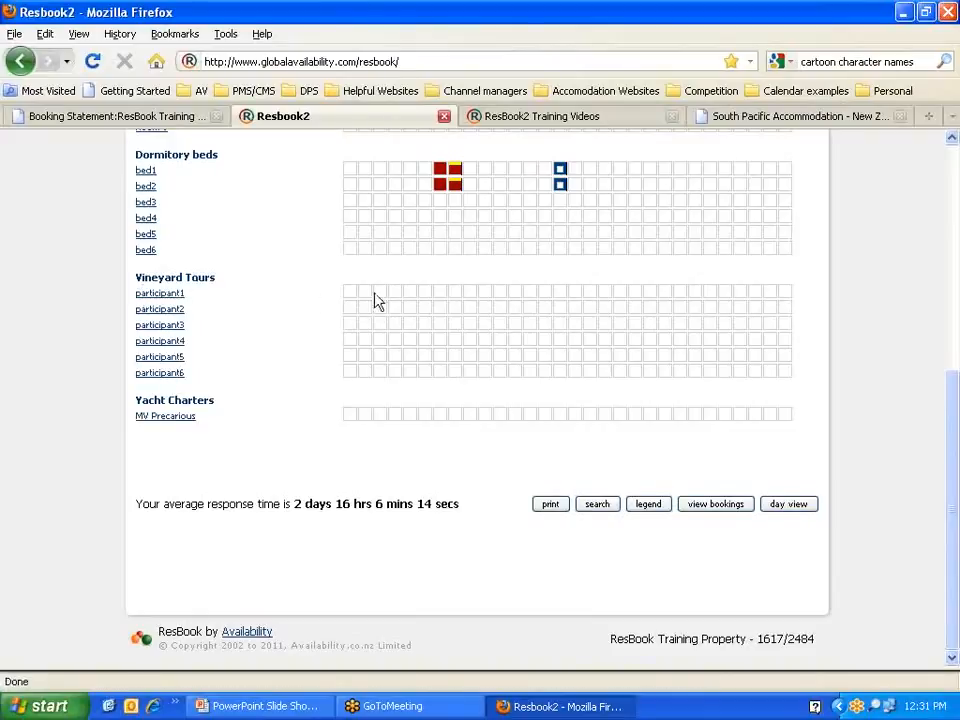
left_click(791, 512)
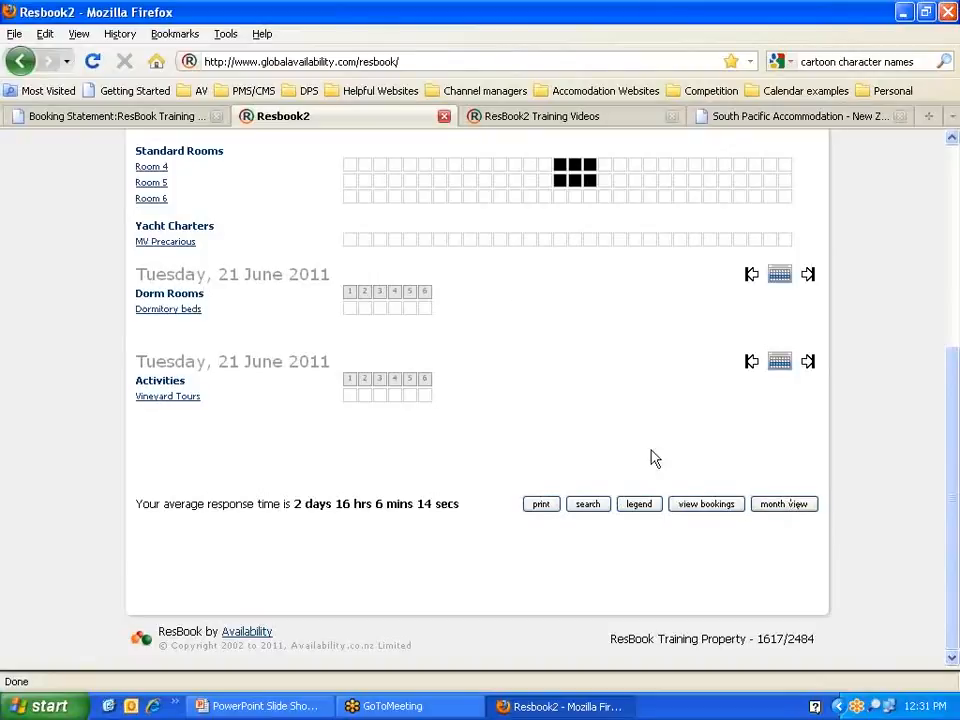
scroll(640, 455, "up", 4)
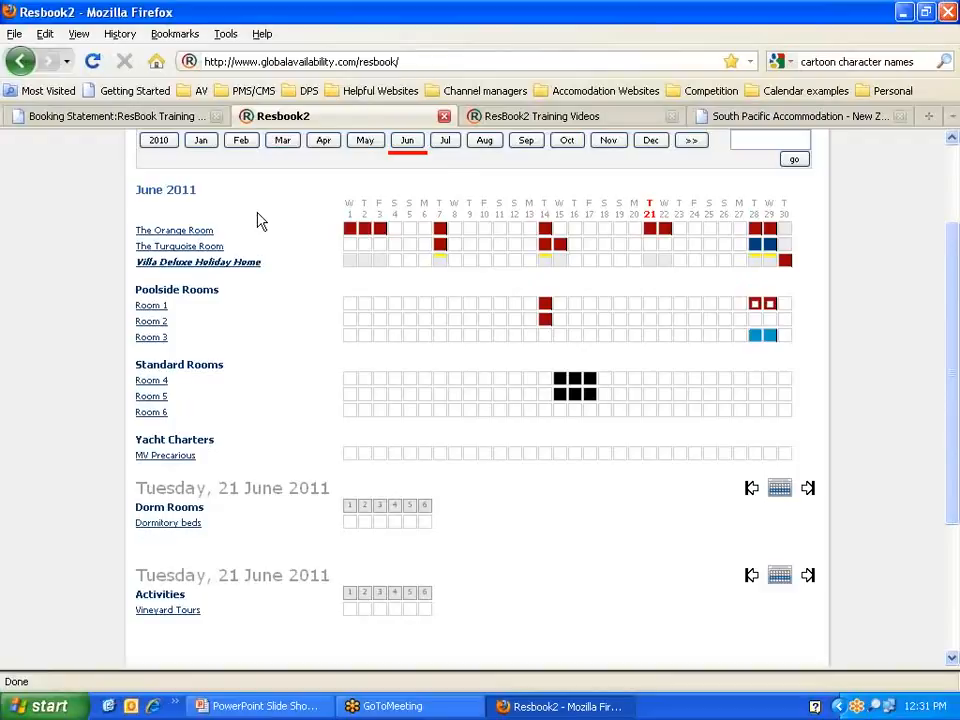
Step: Open the Flintstone booking from the Orange Room cell on 21 June
scroll(265, 260, "up", 2)
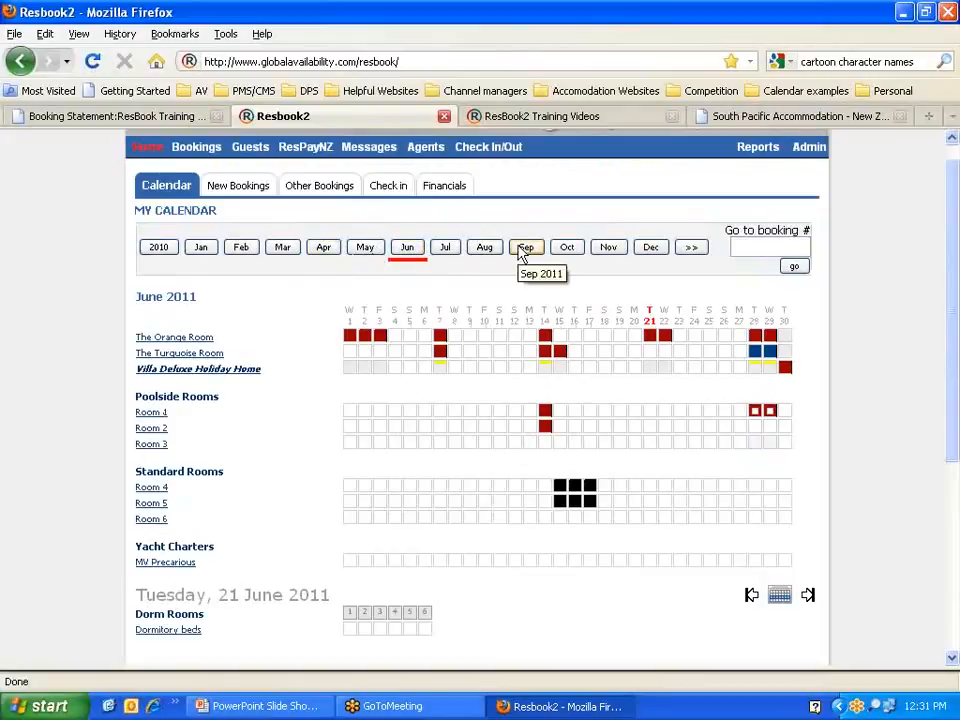
left_click(652, 338)
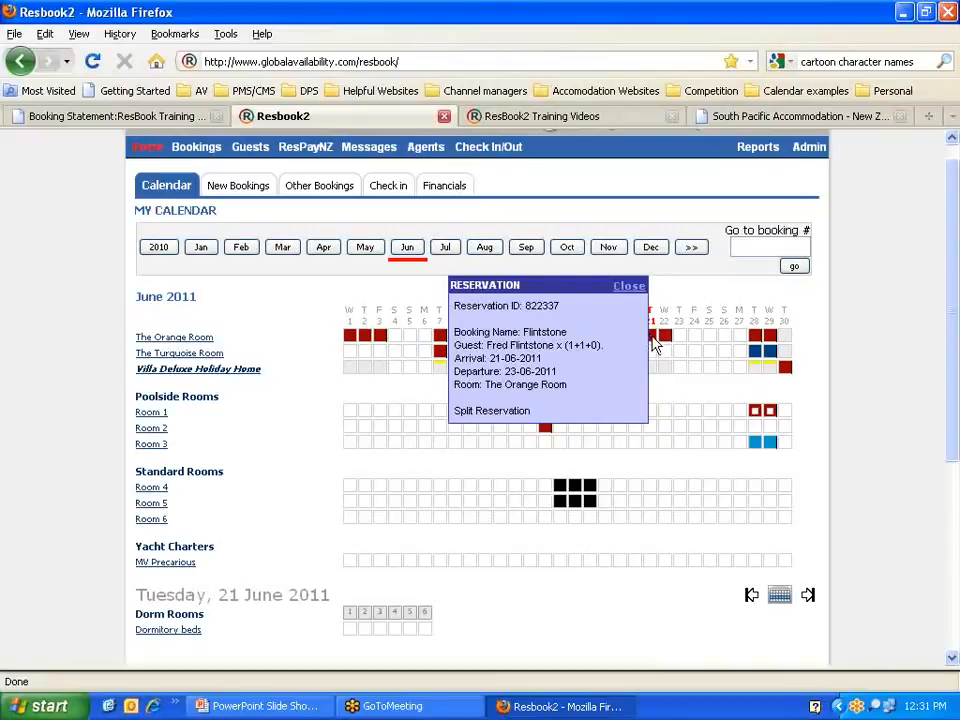
left_click(655, 343)
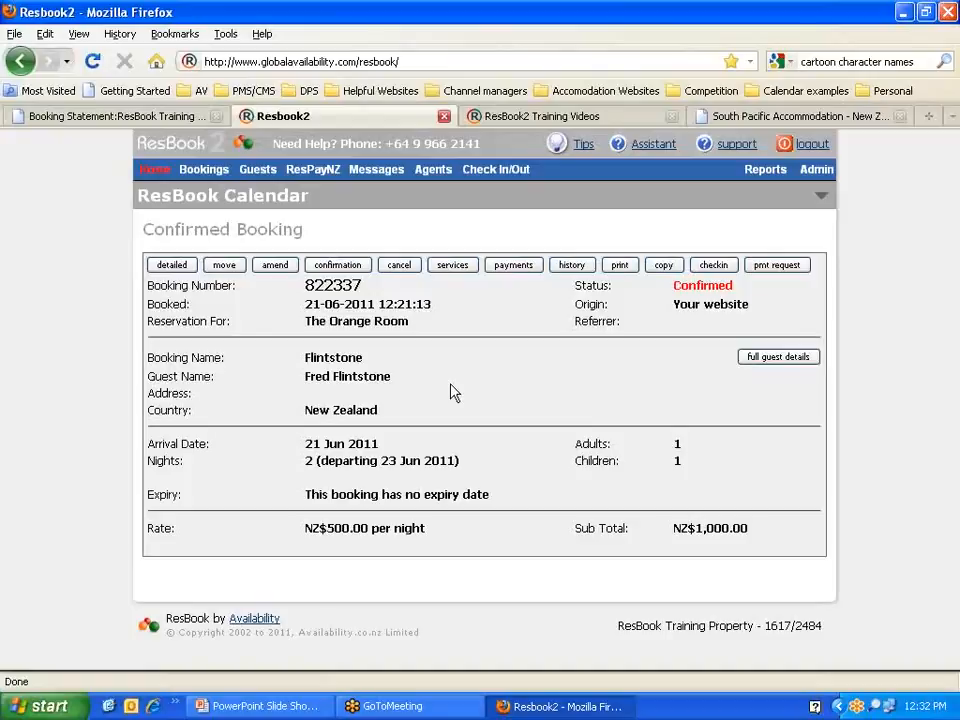
Step: Show the detailed booking view, pointing out guest name, Confirmed status and website origin
left_click(163, 266)
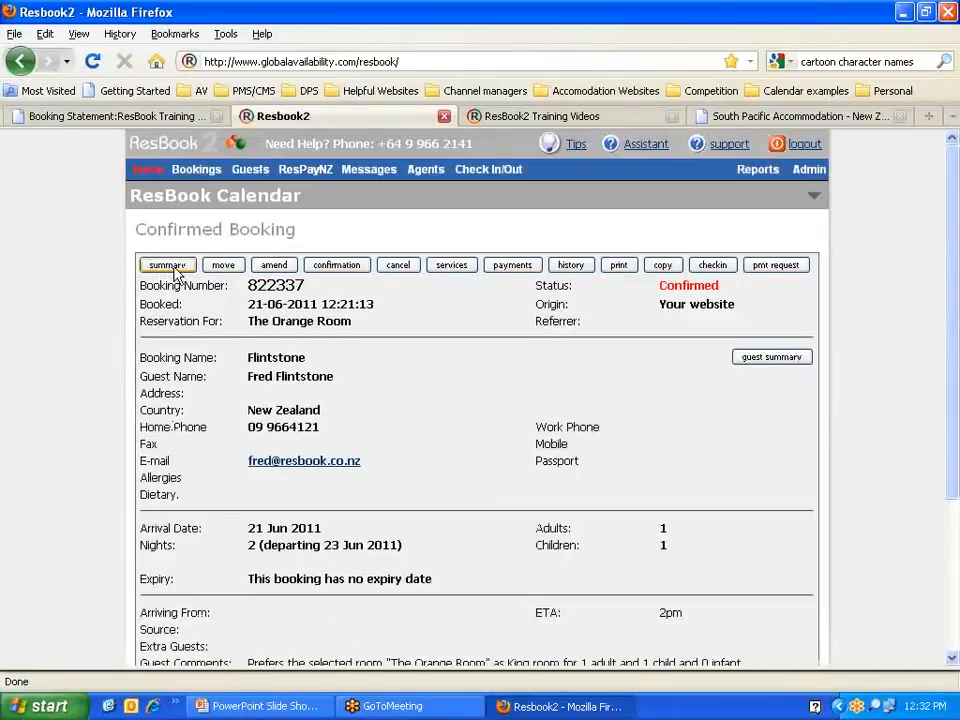
scroll(476, 304, "down", 2)
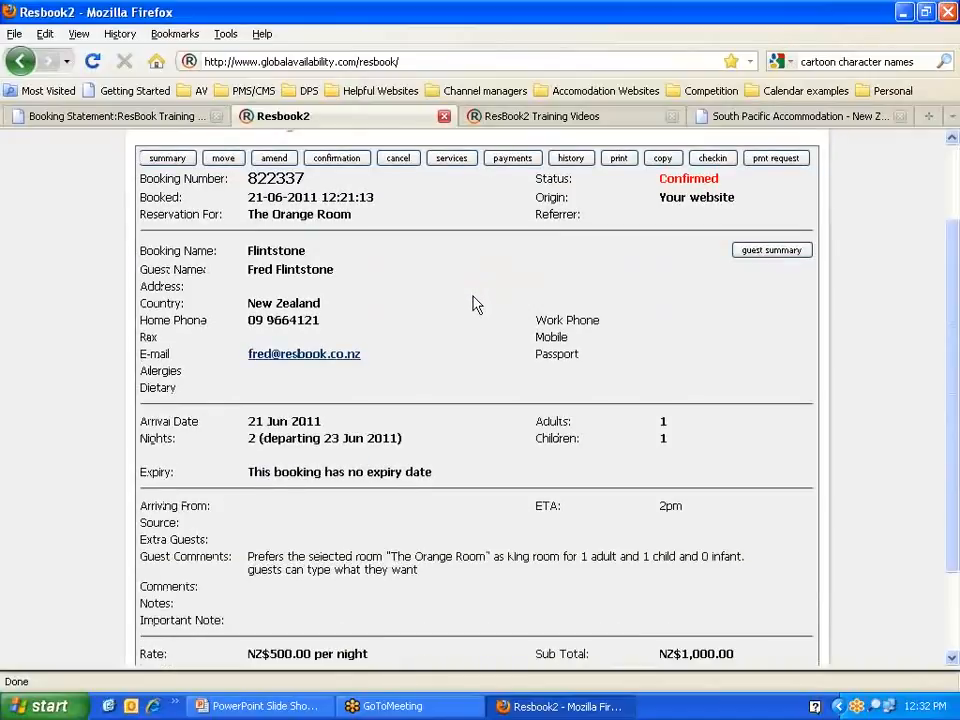
scroll(476, 304, "down", 2)
scroll(476, 304, "up", 2)
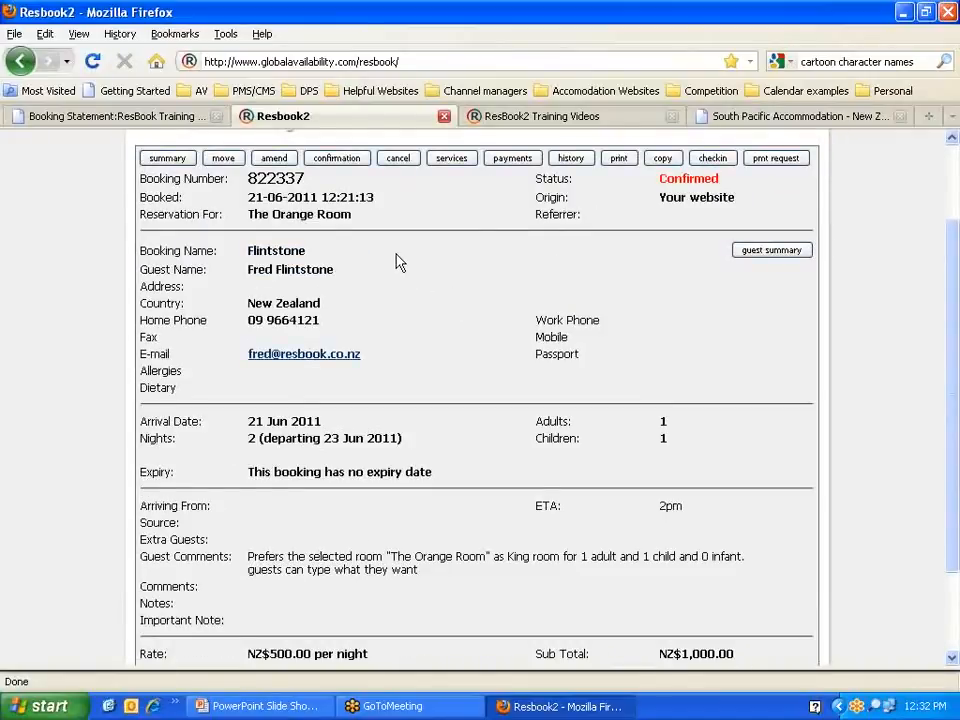
left_click_drag(336, 270, 246, 270)
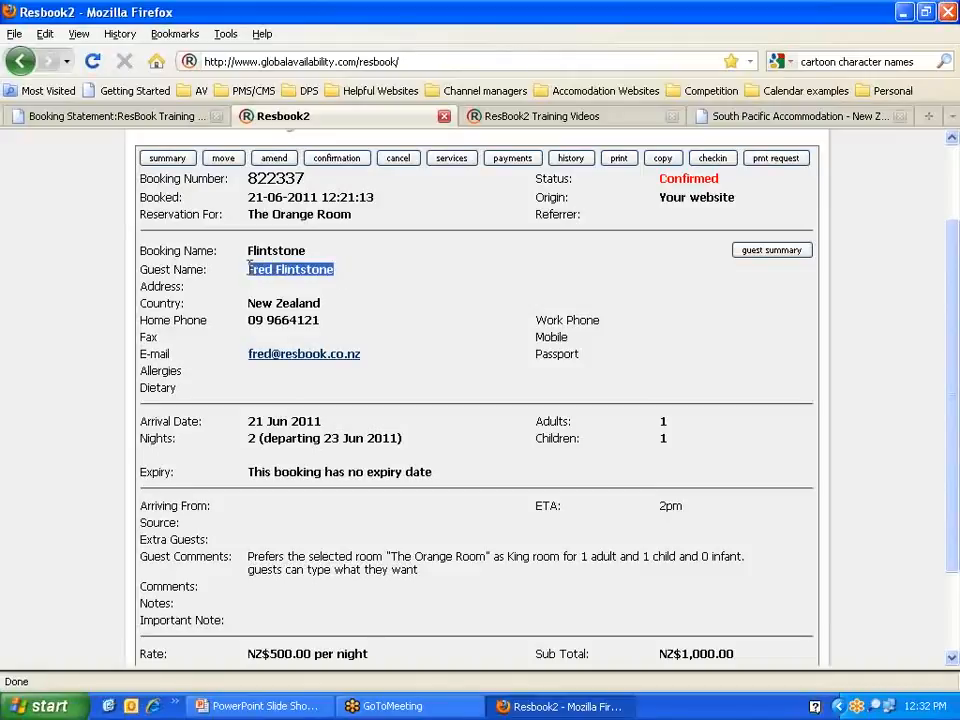
scroll(432, 310, "up", 2)
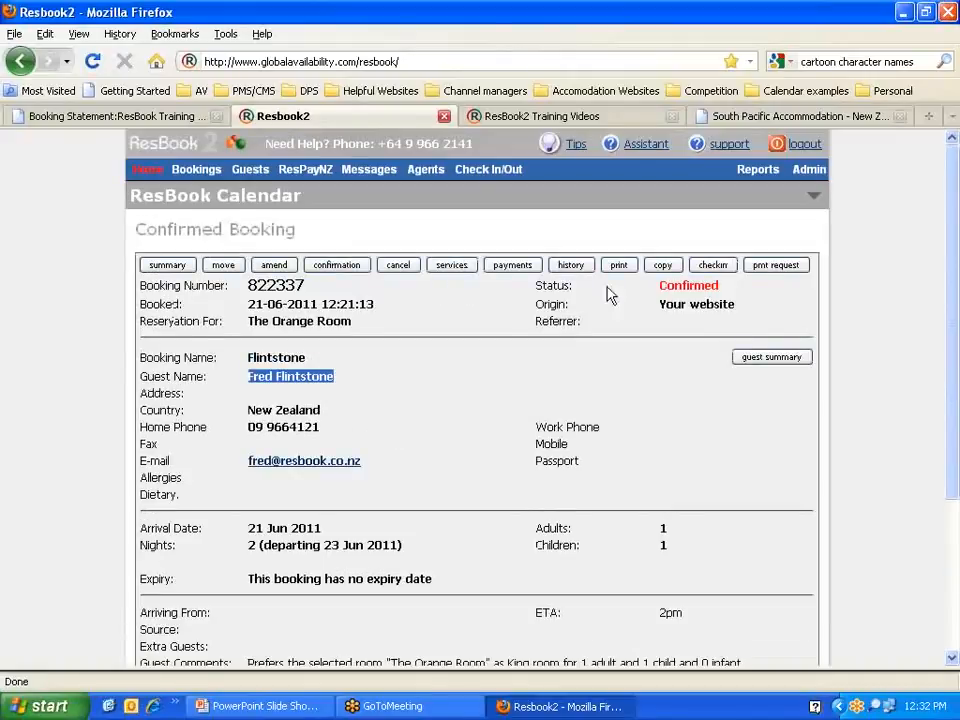
left_click_drag(722, 288, 659, 291)
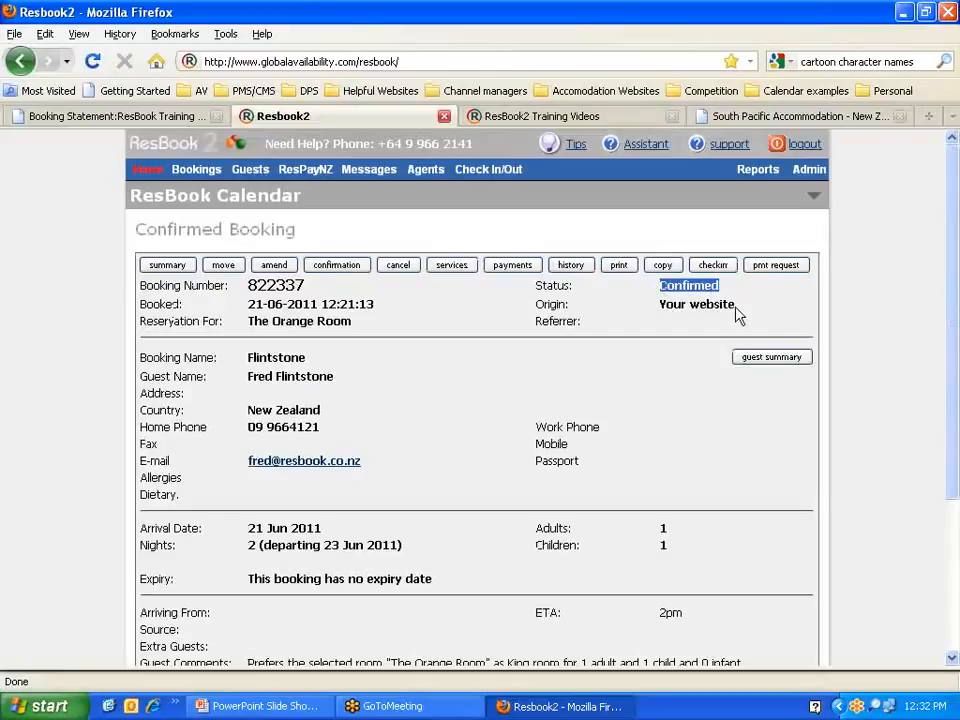
left_click_drag(735, 305, 659, 306)
scroll(512, 393, "down", 2)
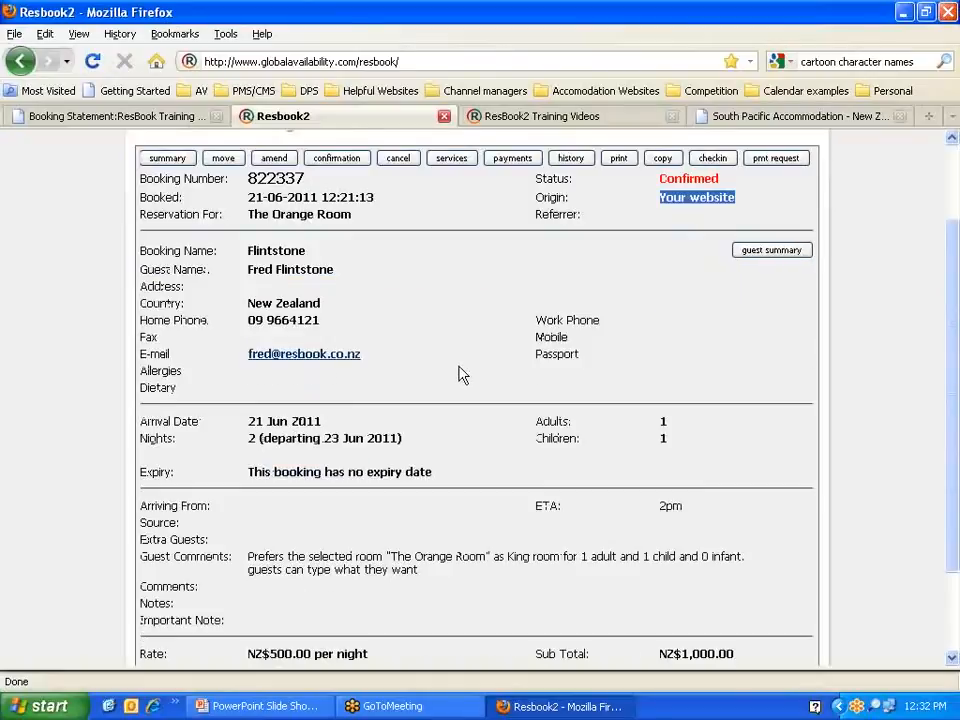
left_click_drag(660, 420, 670, 445)
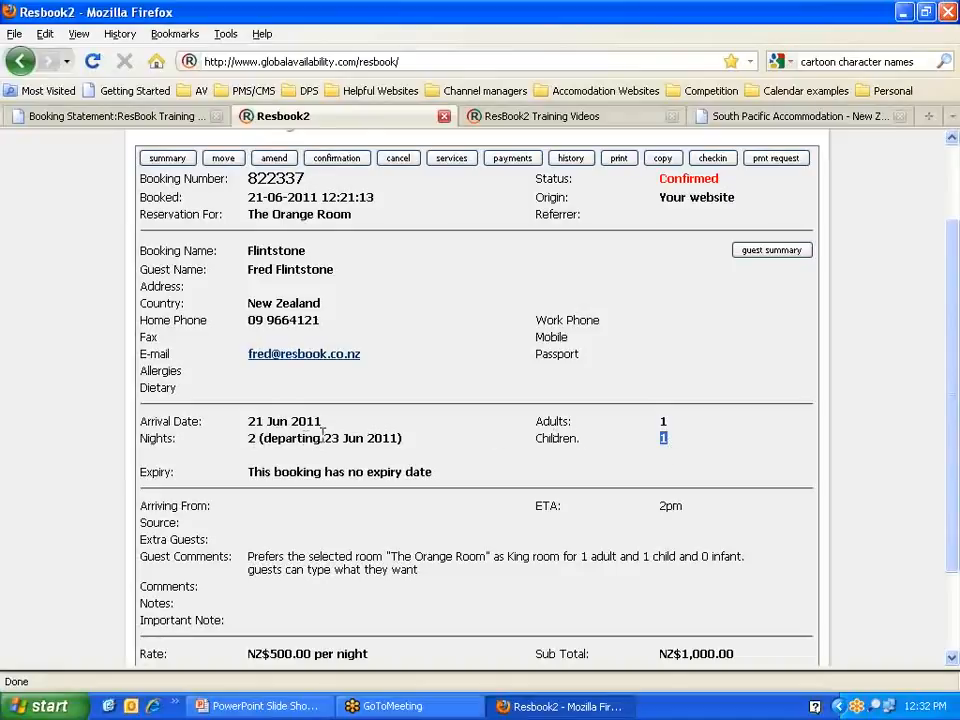
Step: Point out the guest's comments, the 2pm ETA and the NZ$500.00 nightly rate
scroll(300, 440, "down", 2)
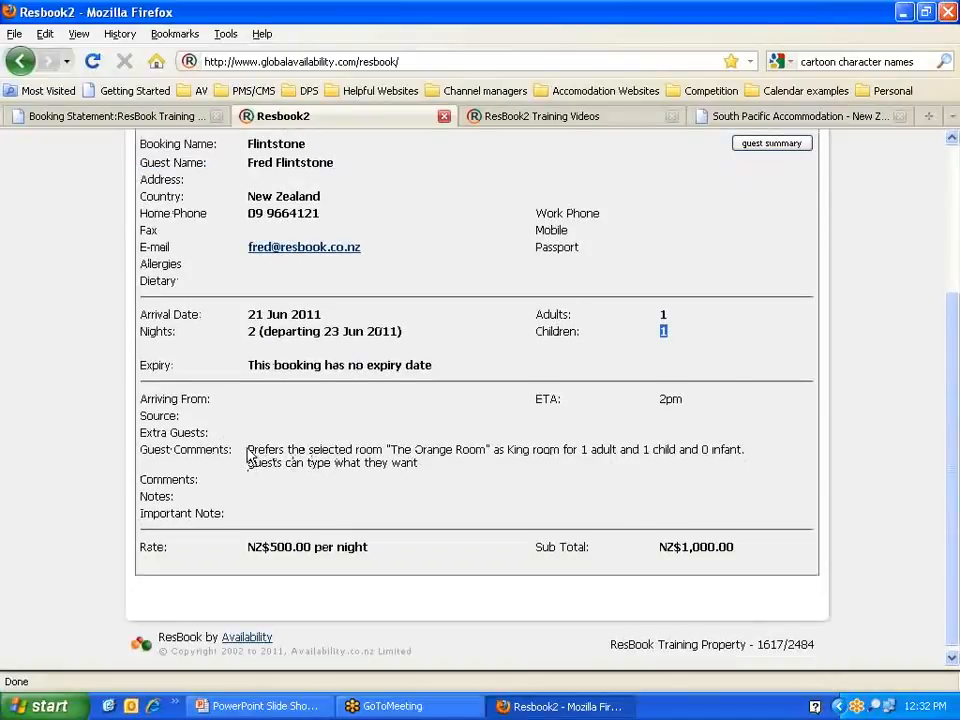
left_click_drag(250, 453, 707, 467)
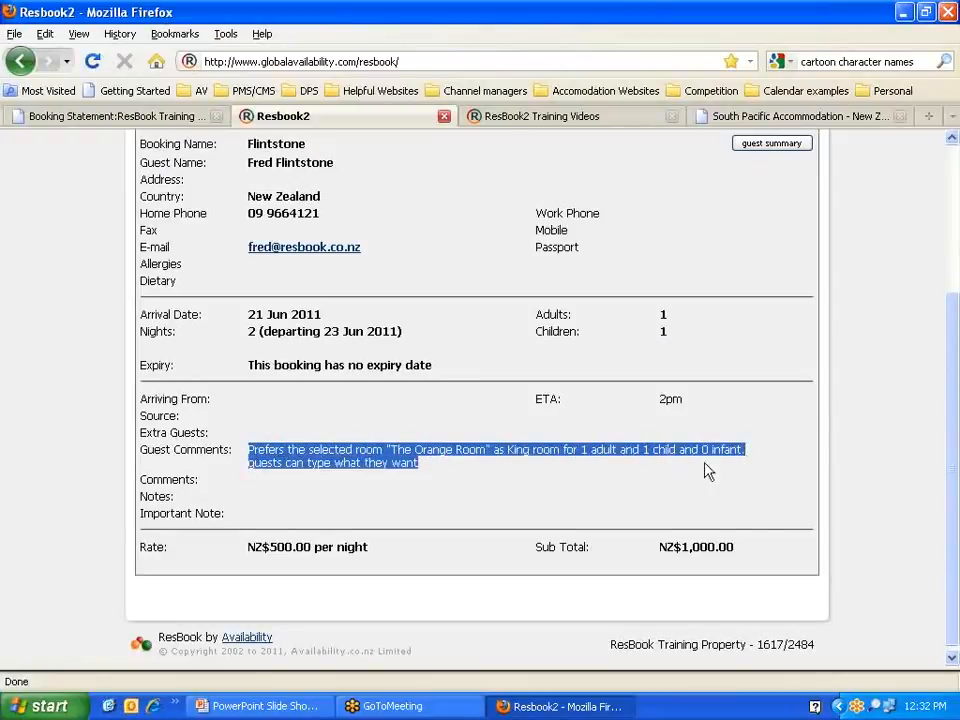
left_click(418, 467)
left_click_drag(418, 467, 246, 467)
left_click(448, 467)
scroll(440, 468, "up", 2)
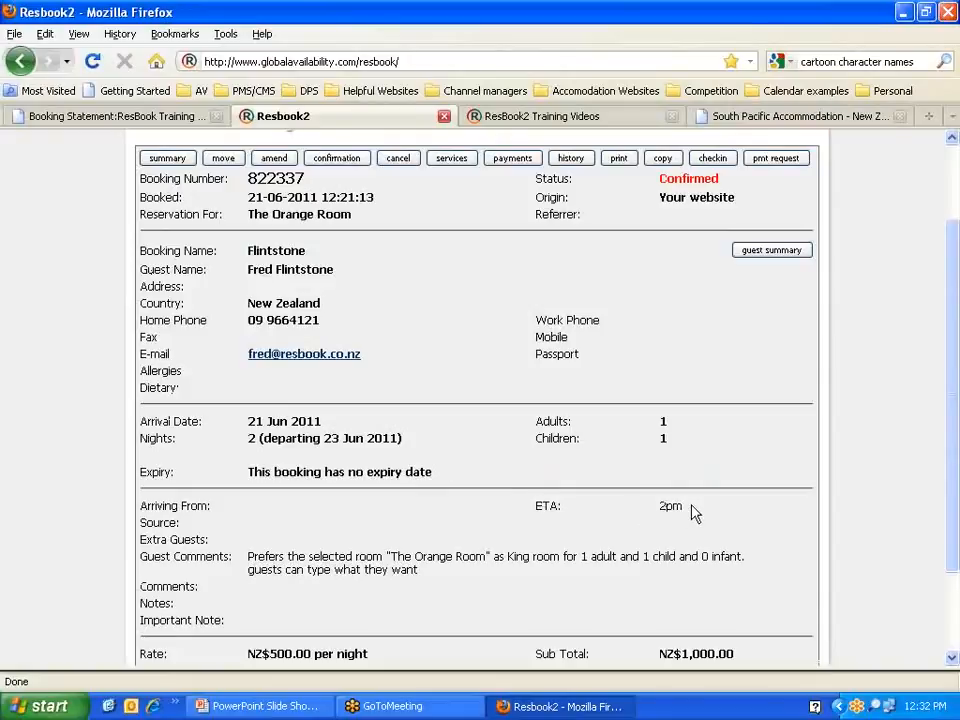
left_click_drag(688, 512, 652, 512)
scroll(436, 518, "down", 2)
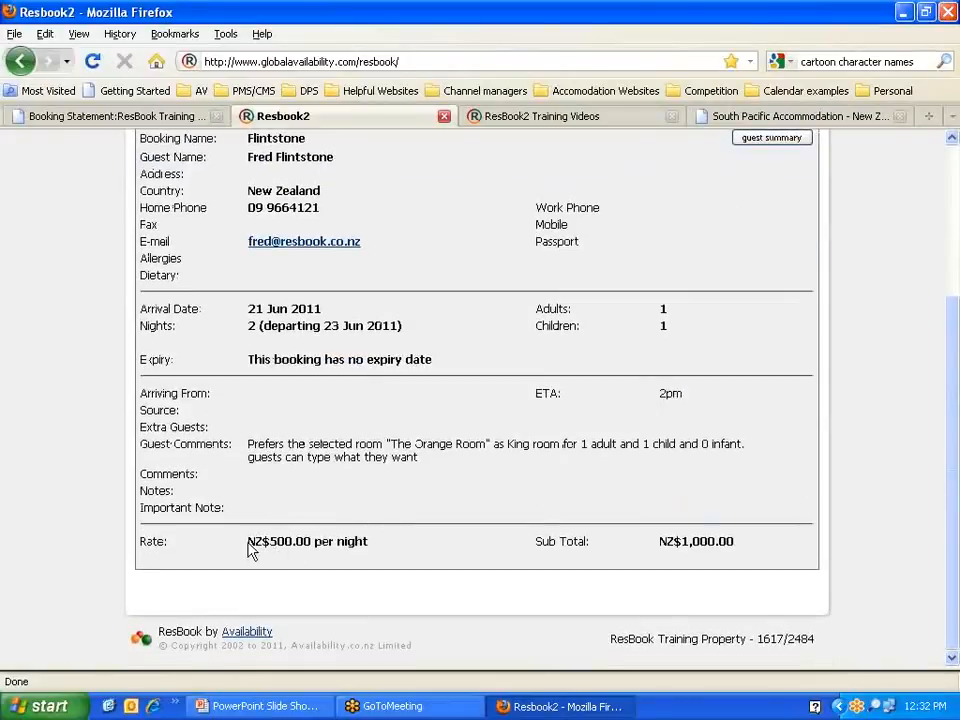
triple_click(313, 541)
left_click_drag(657, 548, 754, 549)
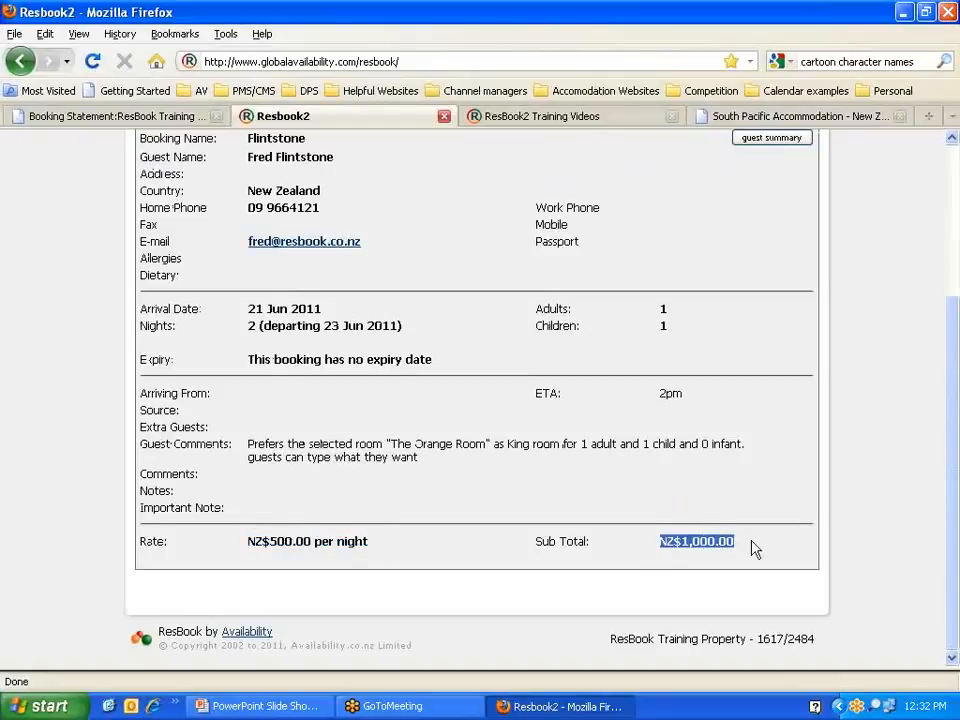
scroll(422, 516, "up", 4)
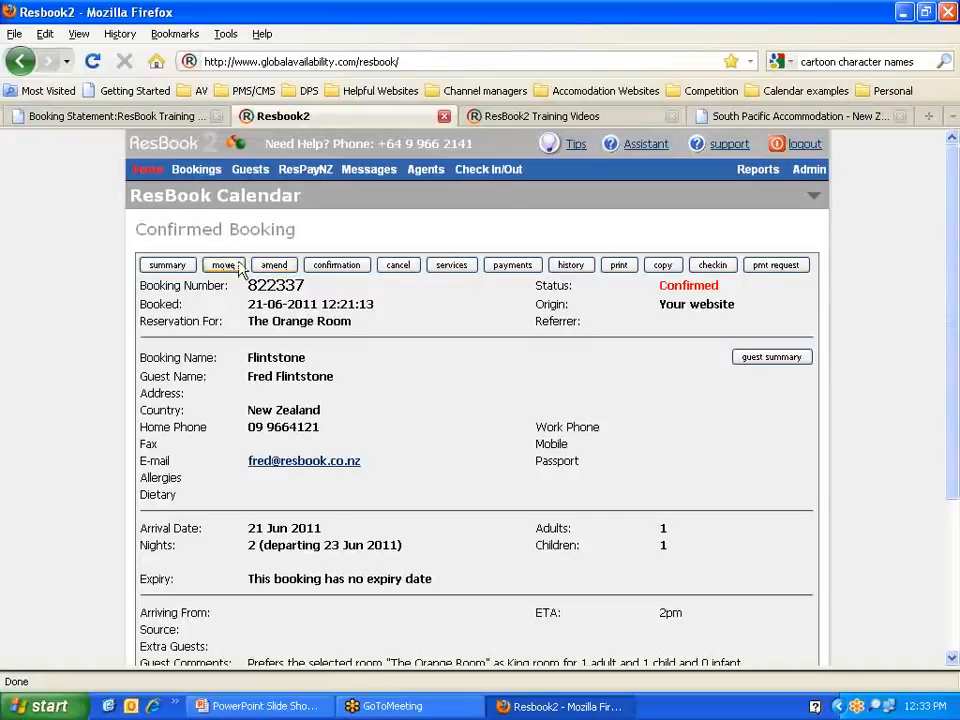
left_click(276, 265)
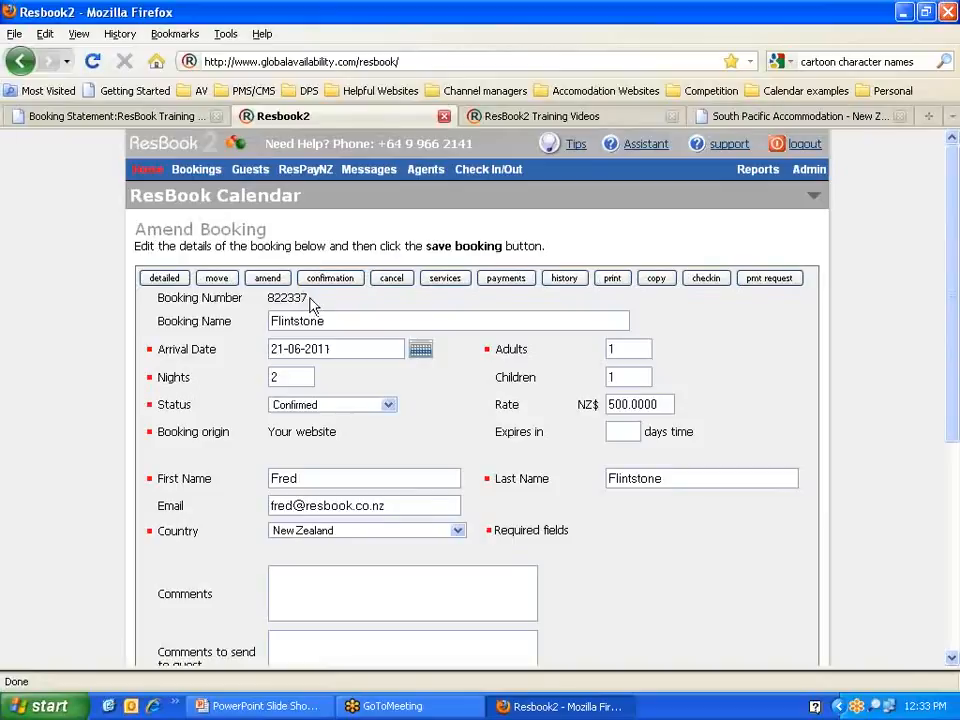
left_click_drag(309, 302, 273, 299)
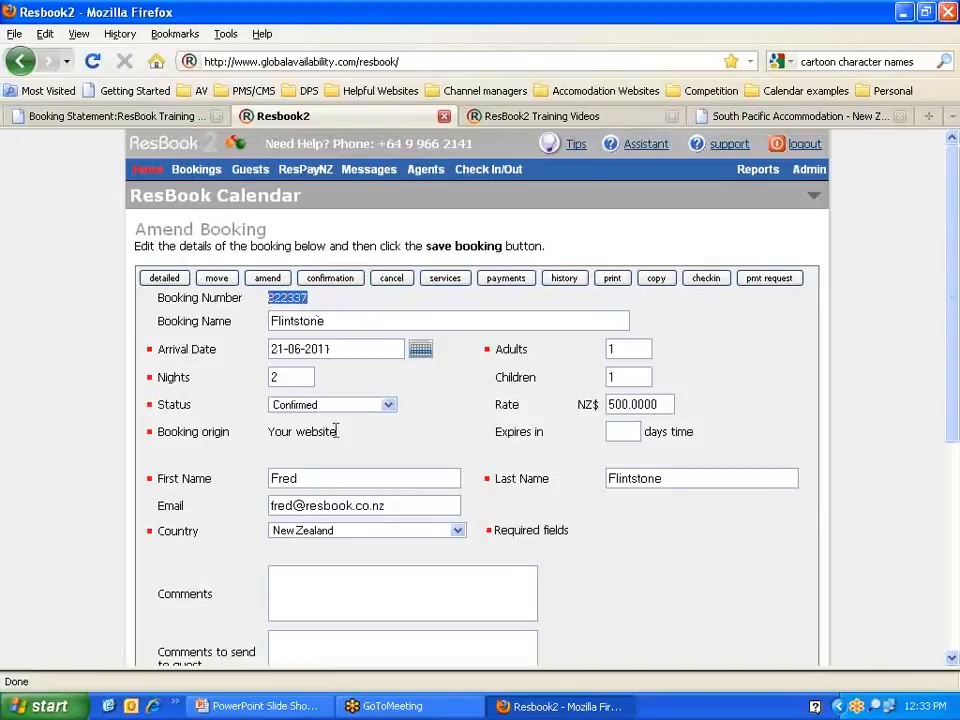
mouse_move(336, 431)
left_mouse_down()
mouse_move(270, 428)
mouse_move(347, 437)
left_mouse_up()
left_click(270, 428)
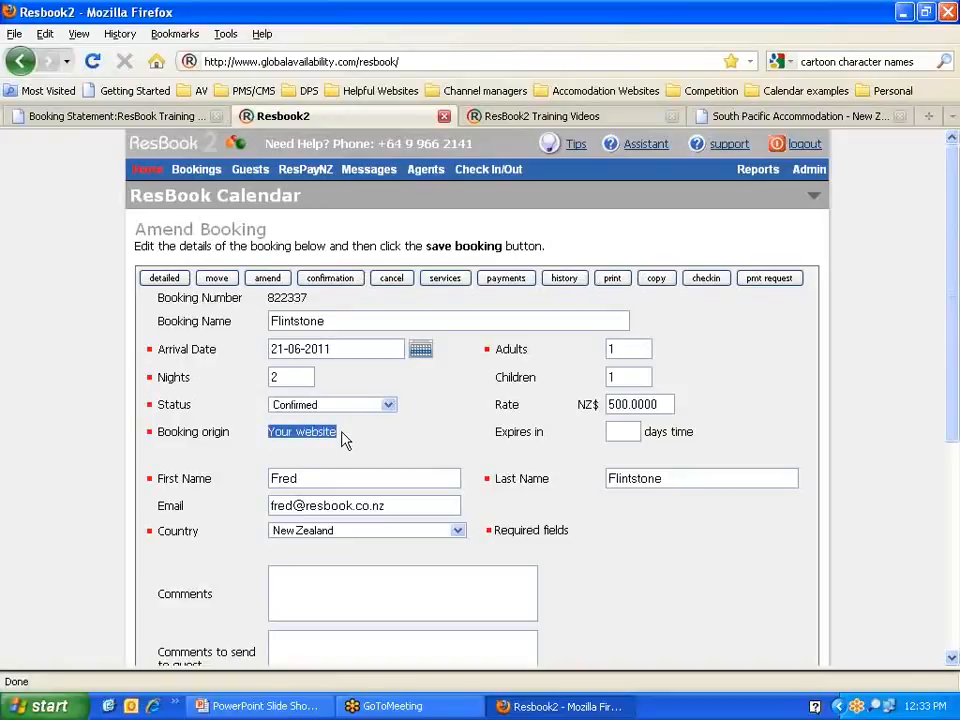
left_click(289, 320)
left_click_drag(330, 320, 268, 324)
left_click_drag(677, 480, 601, 483)
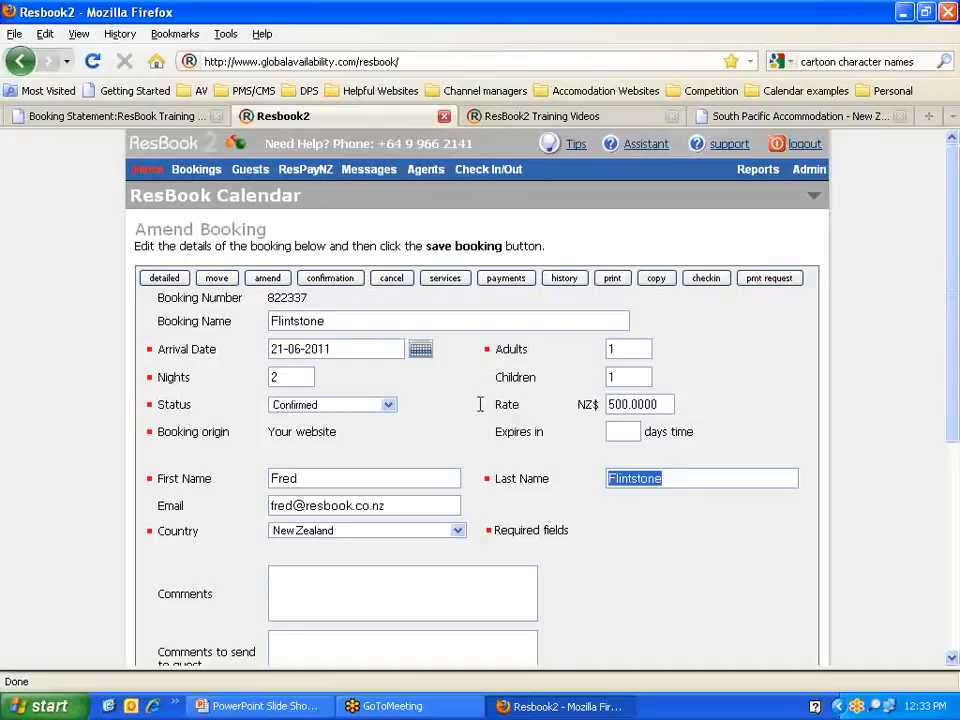
Step: Change the Nights field from 2 to 1
left_click(280, 377)
left_click_drag(280, 377, 270, 375)
type("1")
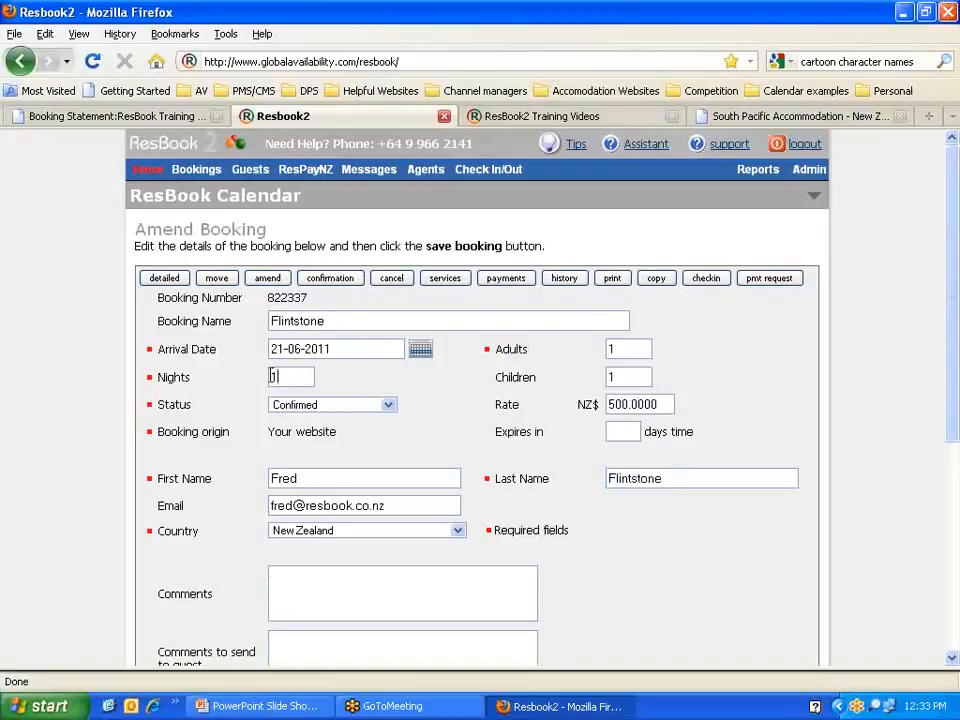
scroll(435, 373, "down", 2)
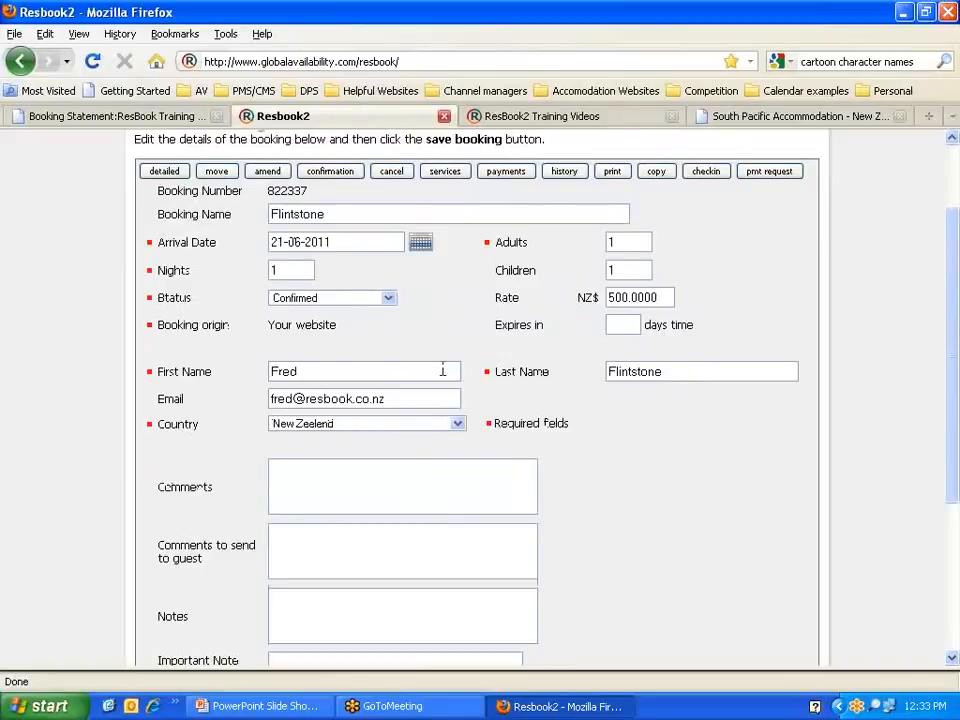
scroll(442, 370, "down", 2)
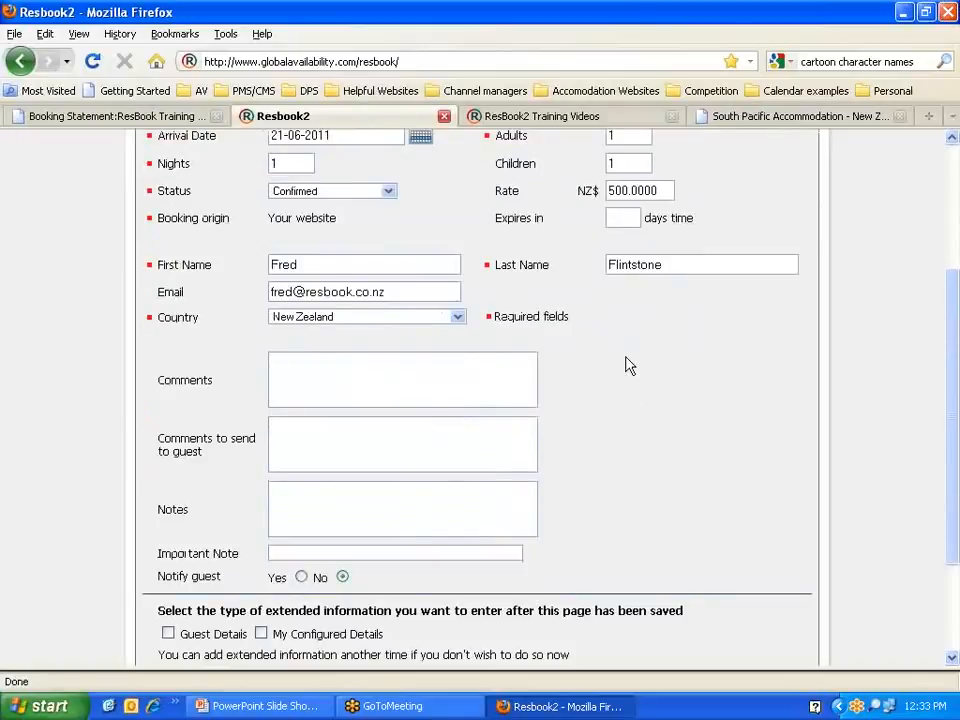
scroll(627, 364, "down", 2)
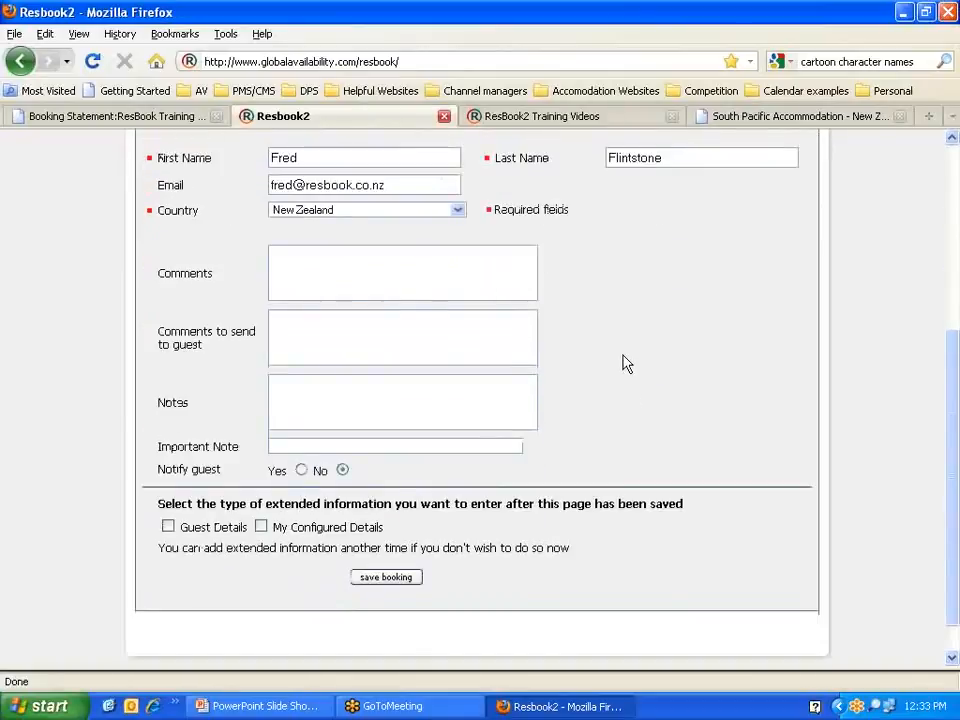
Step: Set the amendment to notify the guest and tick Guest Details as extended information
left_click(301, 470)
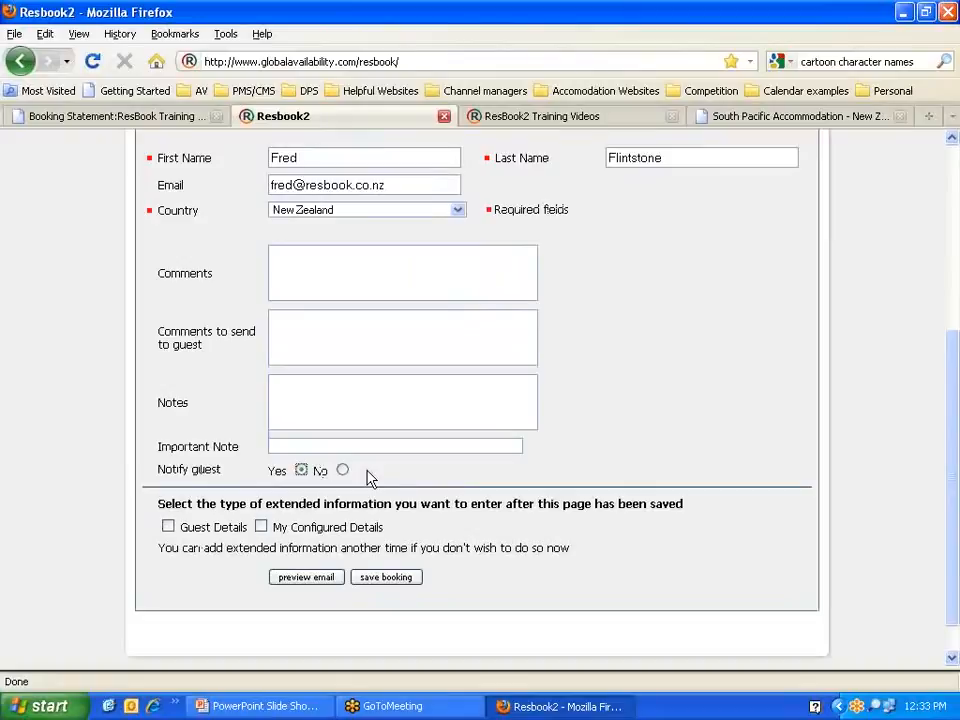
left_click_drag(208, 348, 157, 330)
left_click(330, 332)
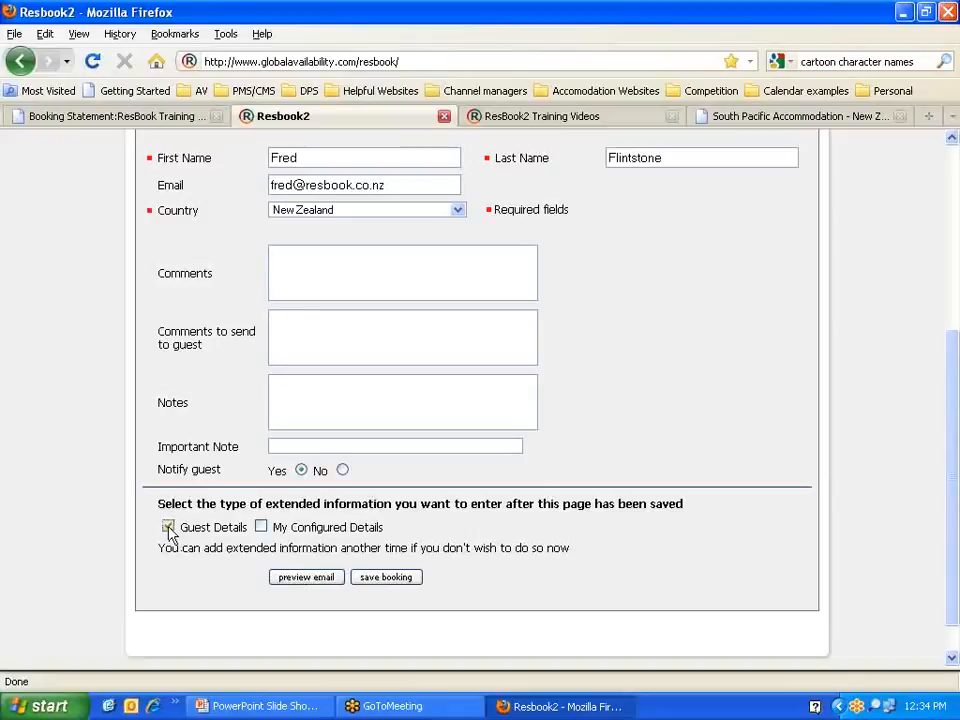
scroll(118, 499, "up", 2)
scroll(118, 499, "up", 2)
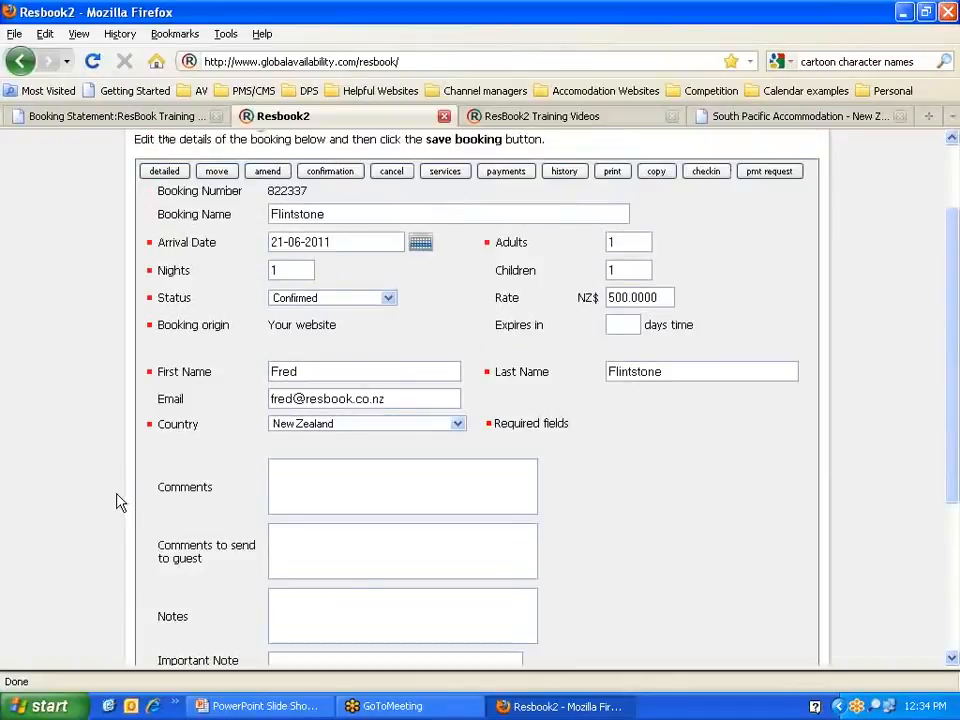
scroll(106, 518, "down", 1)
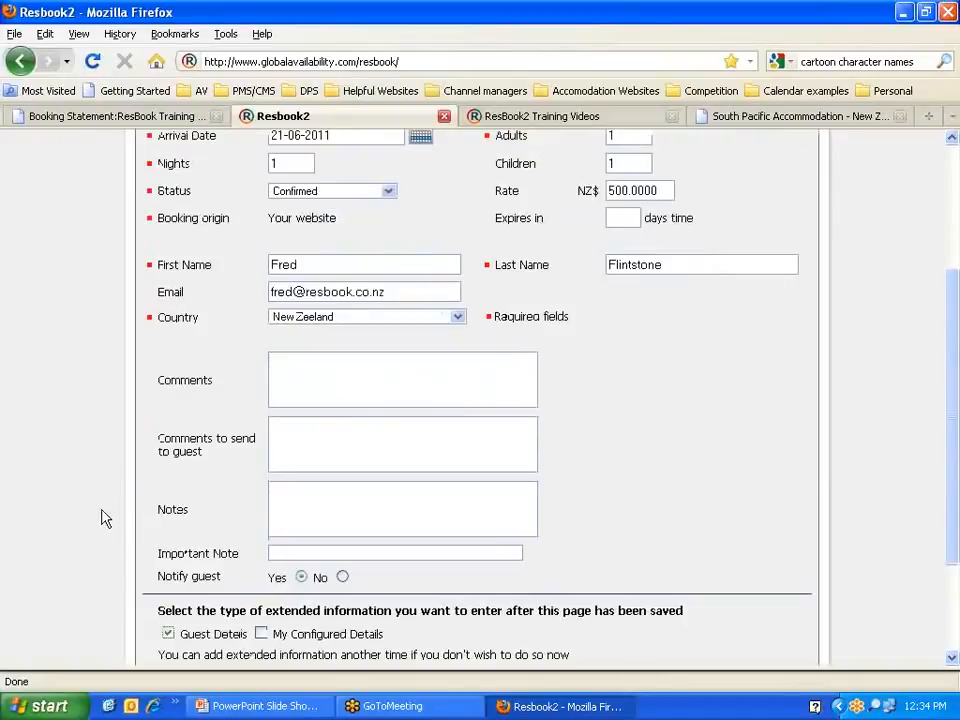
scroll(106, 518, "down", 2)
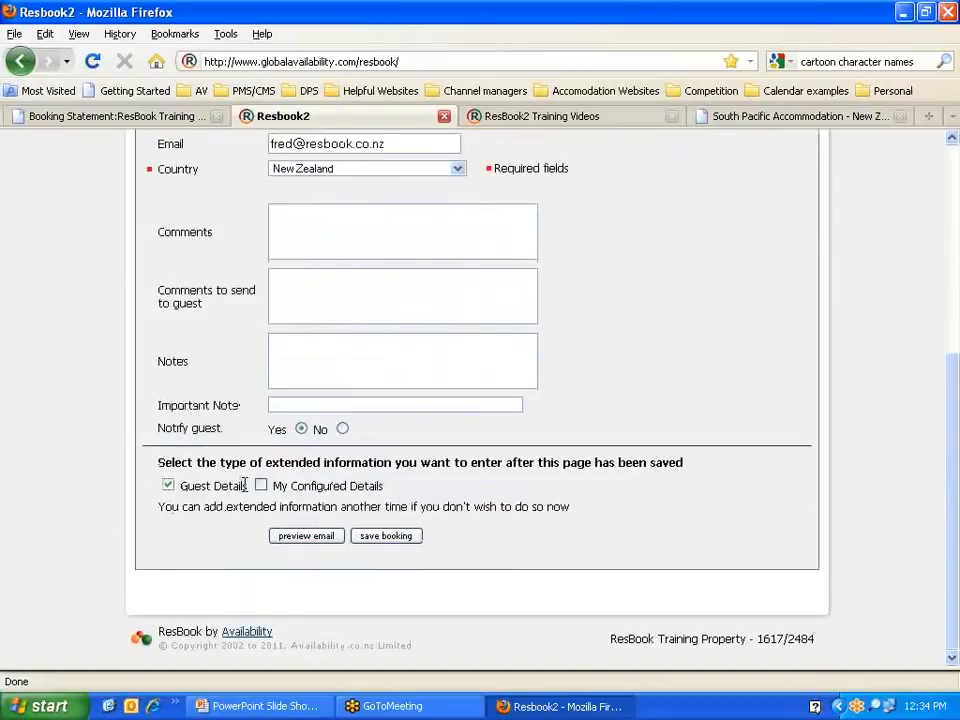
left_click_drag(247, 486, 186, 490)
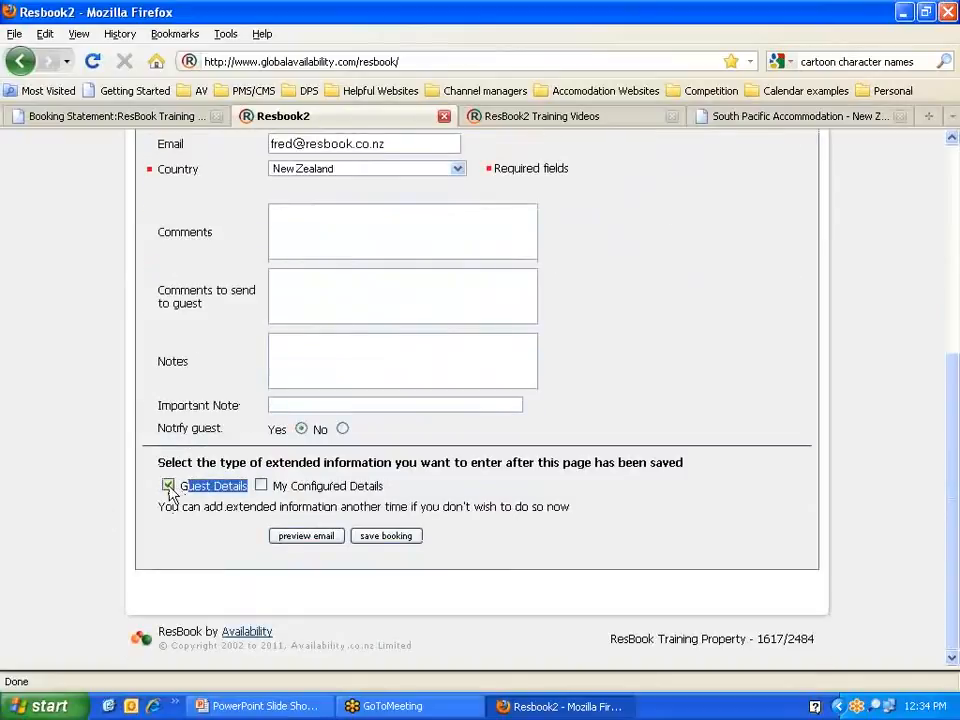
left_click(203, 489)
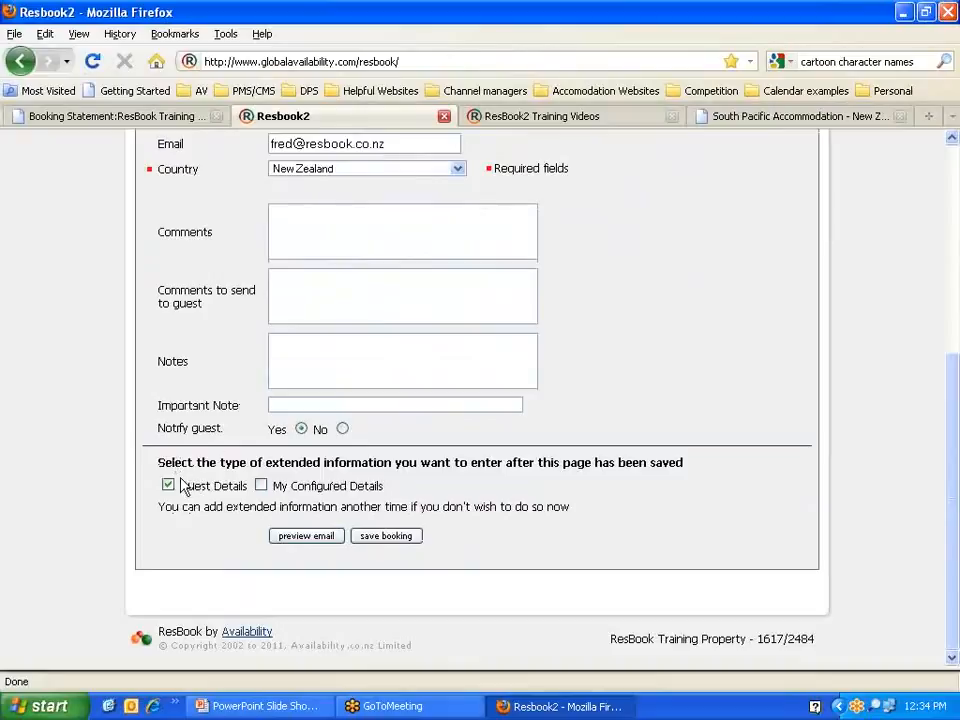
Step: Preview the guest e-mail and add 'you can type what ever you like in here!' below the nights change
left_click(307, 538)
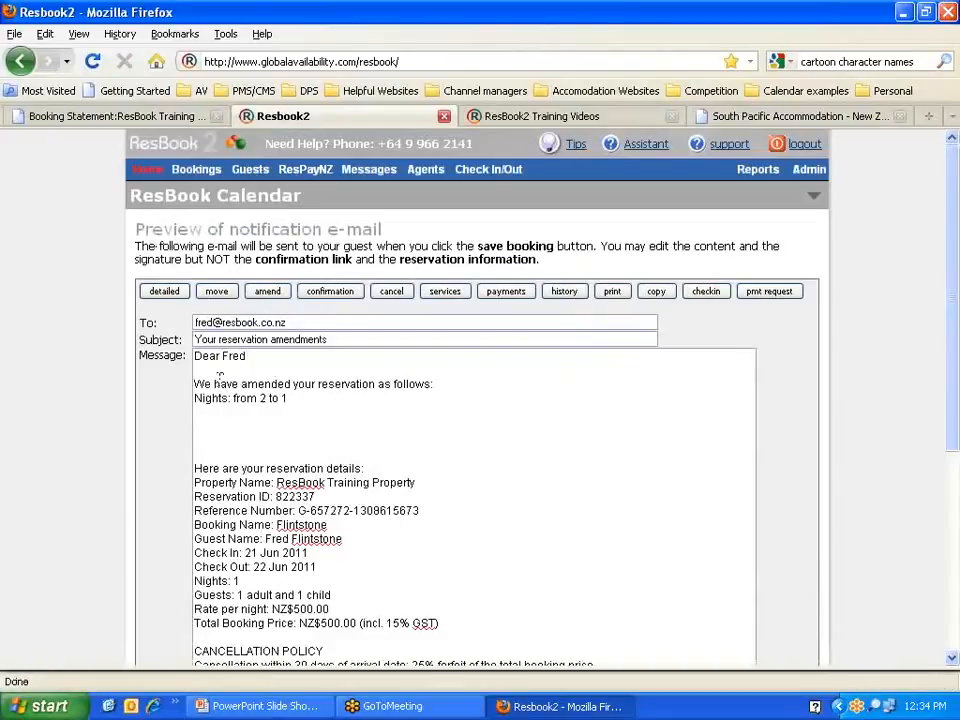
left_click_drag(194, 383, 456, 388)
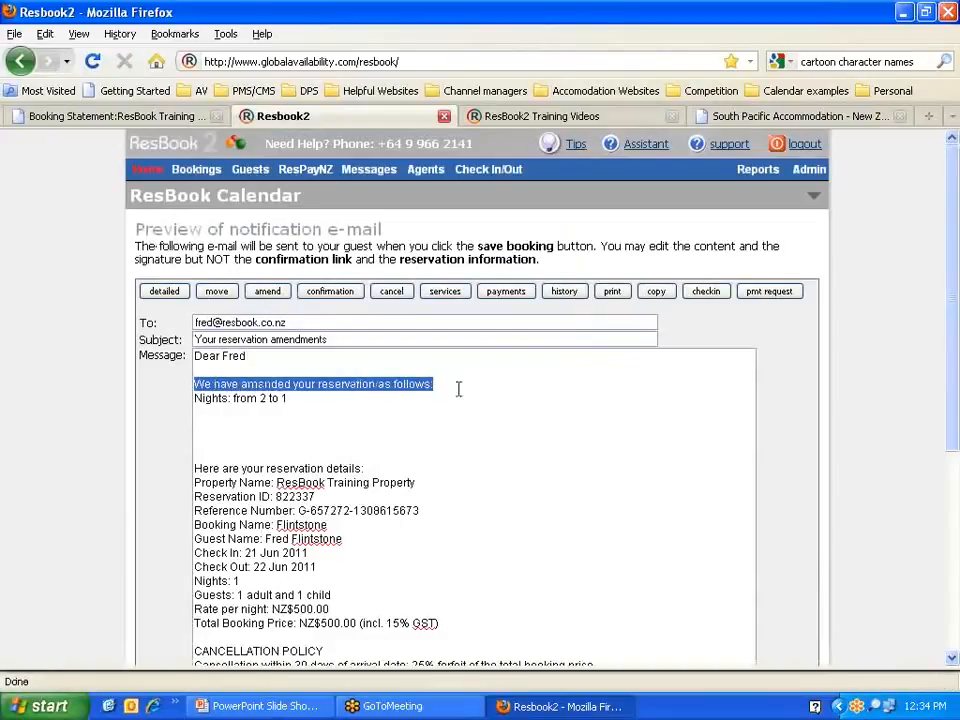
scroll(494, 401, "down", 4)
left_click(391, 448)
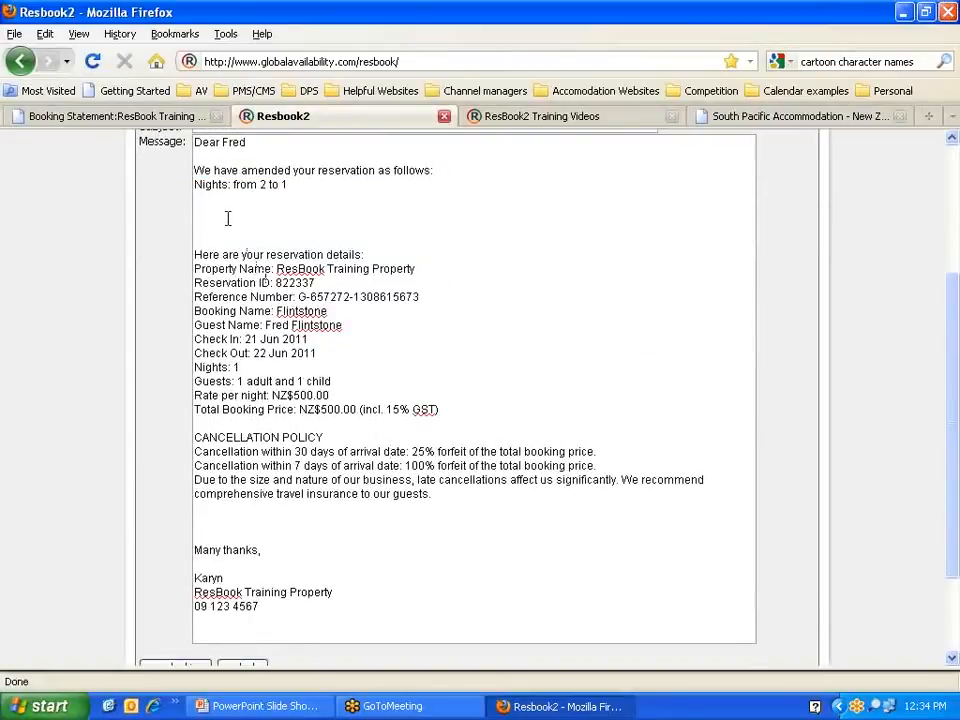
type("ou can type what ever you lik")
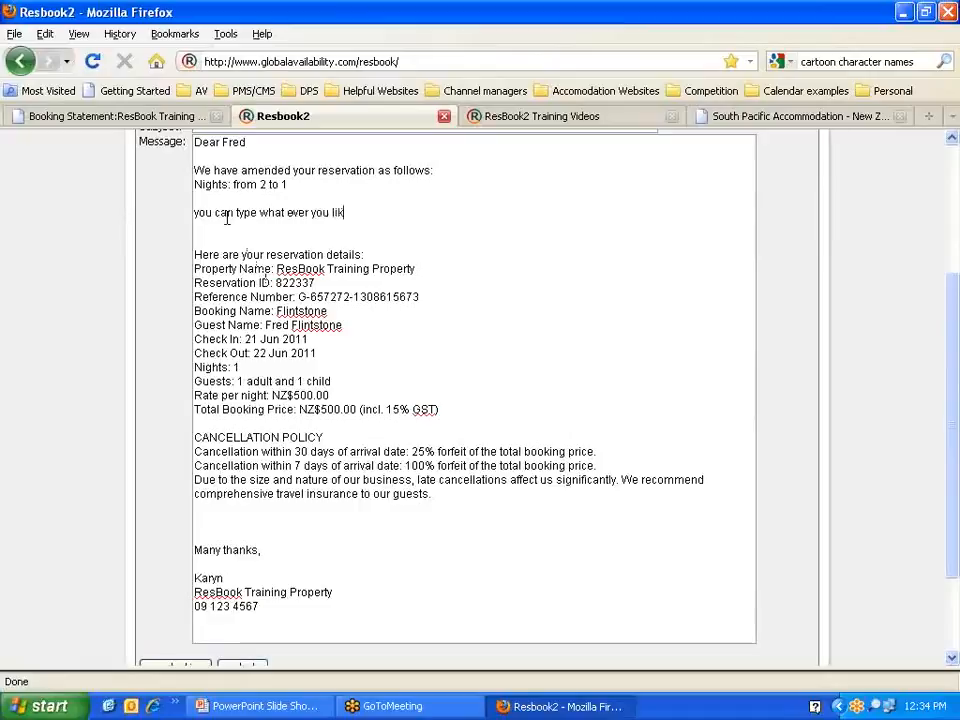
type("e in here!")
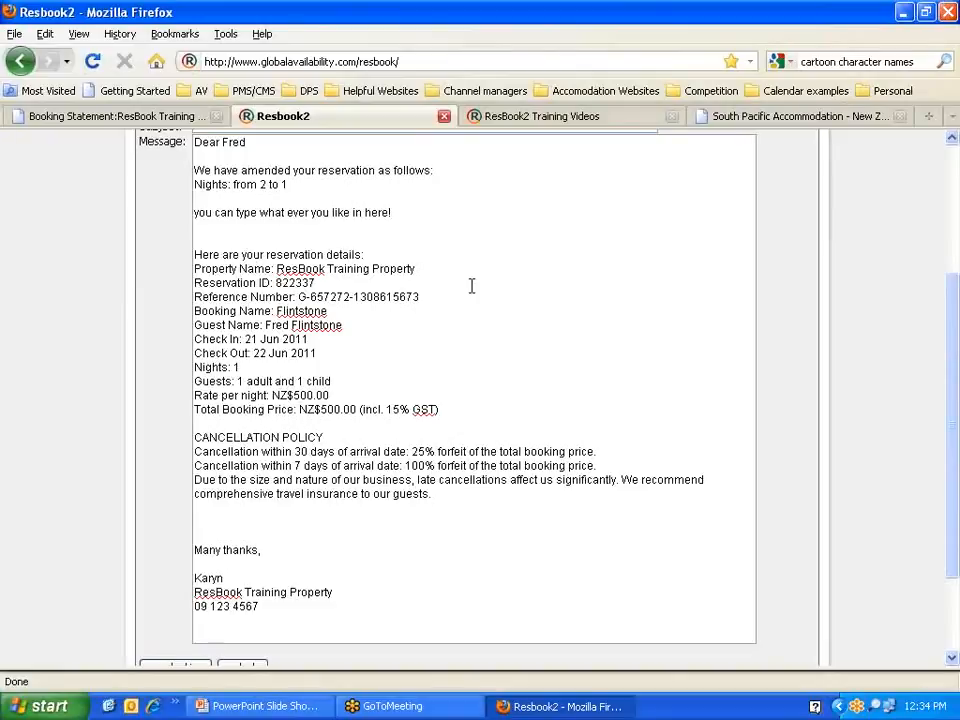
Step: Review the e-mail's reservation details, cancellation policy, signature and 'Nights: from 2 to 1' line
scroll(471, 286, "up", 2)
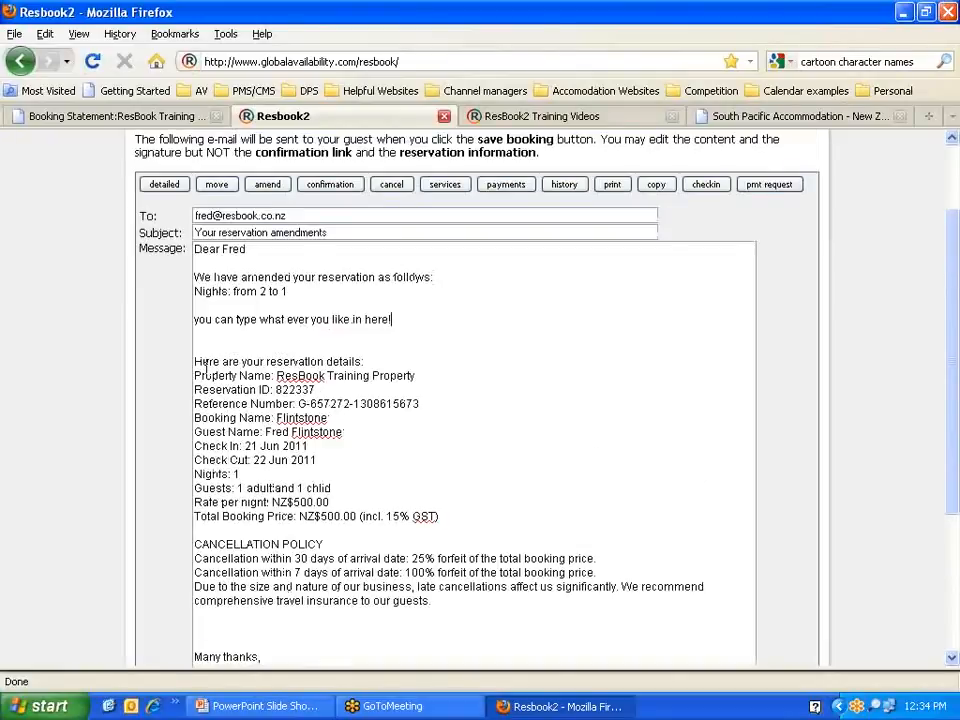
left_click_drag(195, 362, 477, 514)
scroll(476, 514, "down", 4)
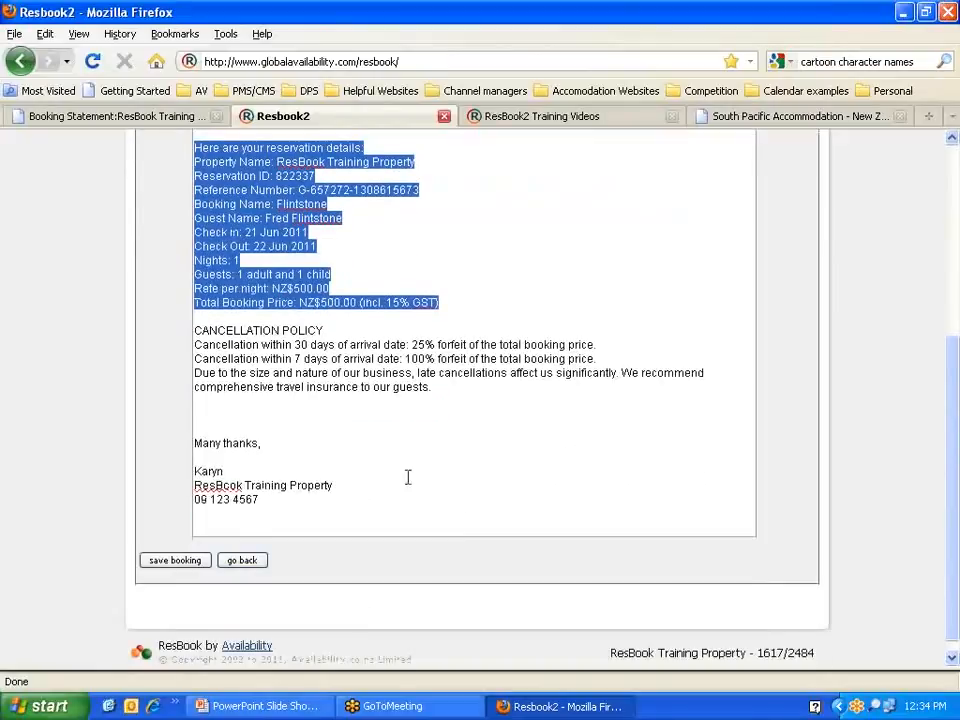
left_click_drag(195, 333, 479, 390)
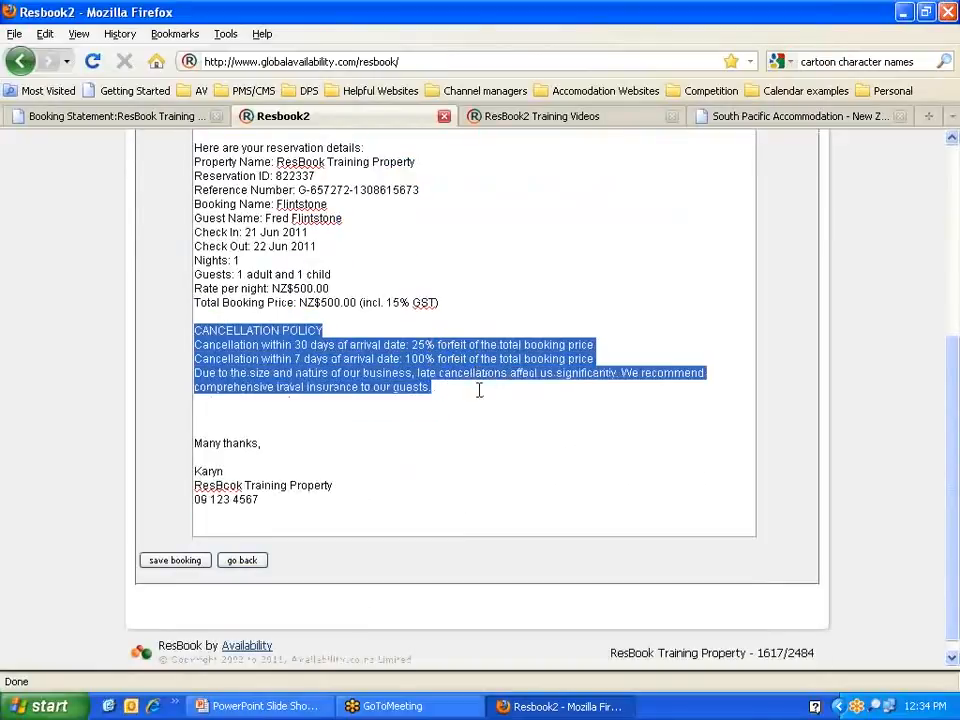
scroll(325, 415, "down", 1)
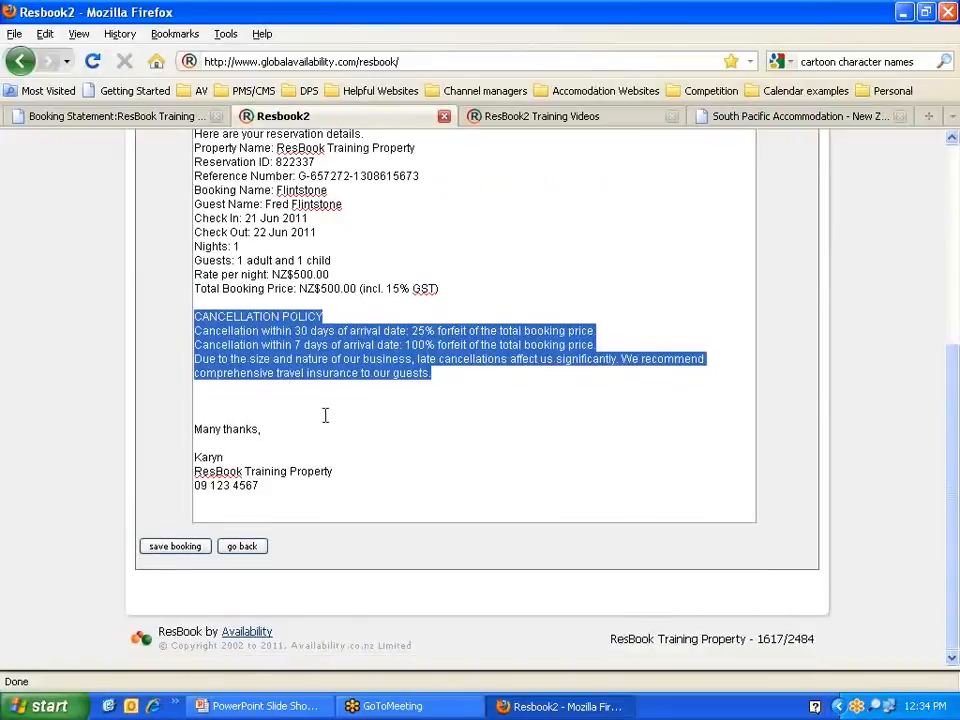
mouse_move(193, 430)
left_mouse_down()
mouse_move(268, 433)
mouse_move(346, 478)
left_mouse_up()
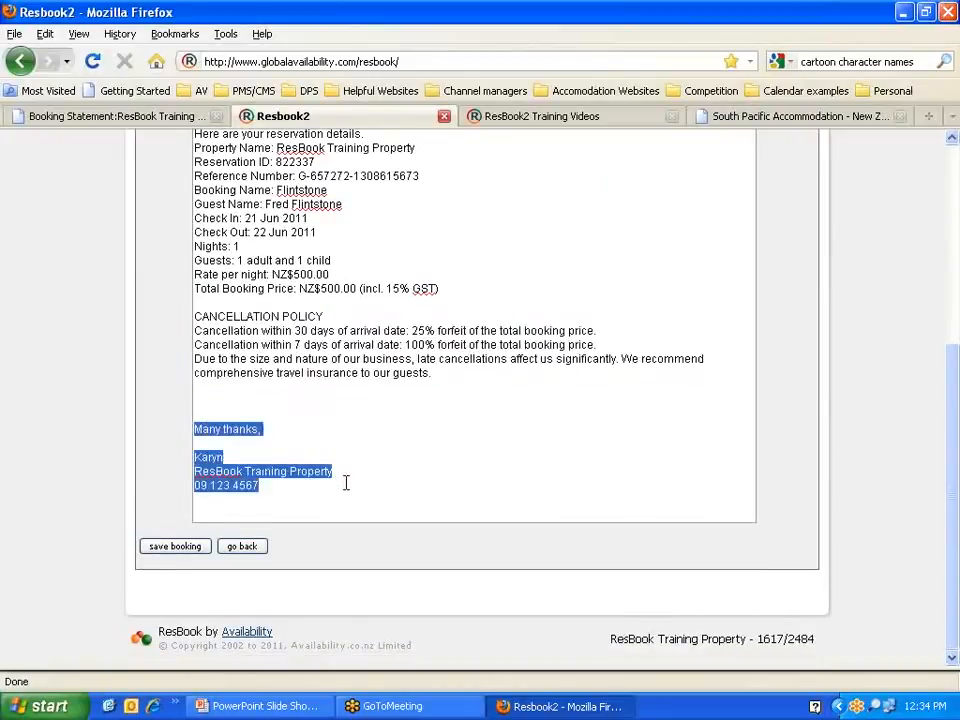
scroll(346, 483, "up", 2)
scroll(345, 480, "up", 4)
scroll(345, 480, "down", 5)
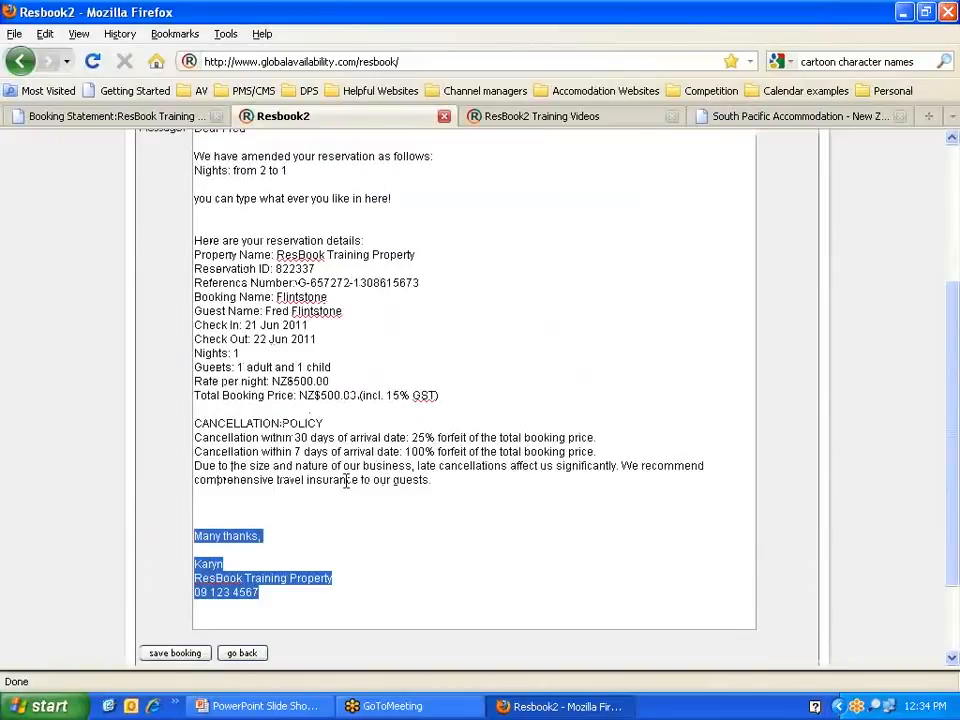
scroll(411, 409, "up", 2)
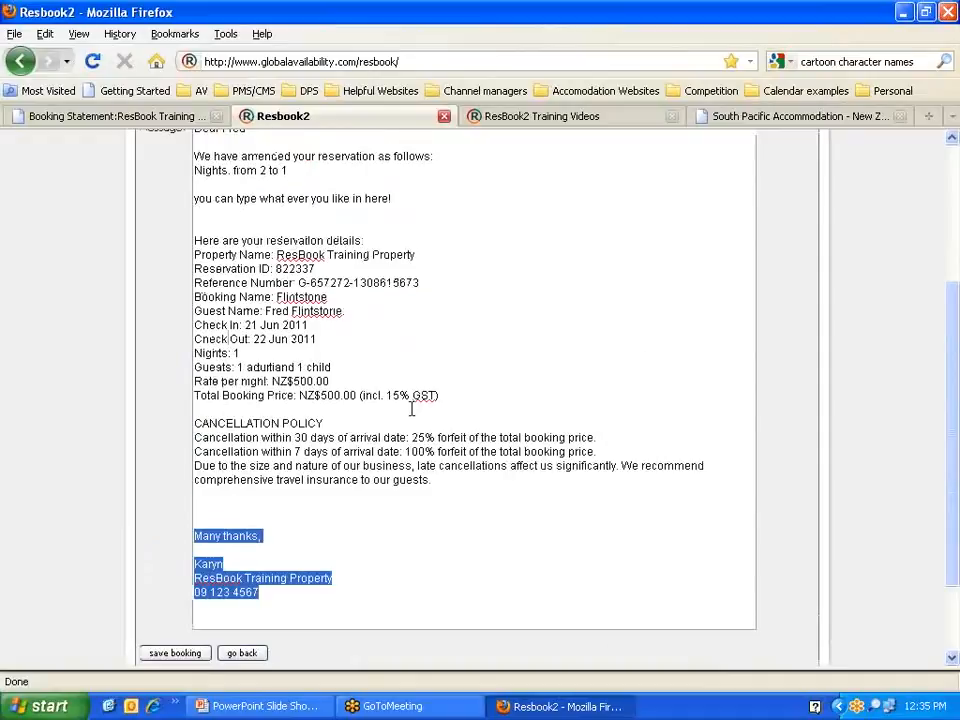
scroll(411, 409, "up", 2)
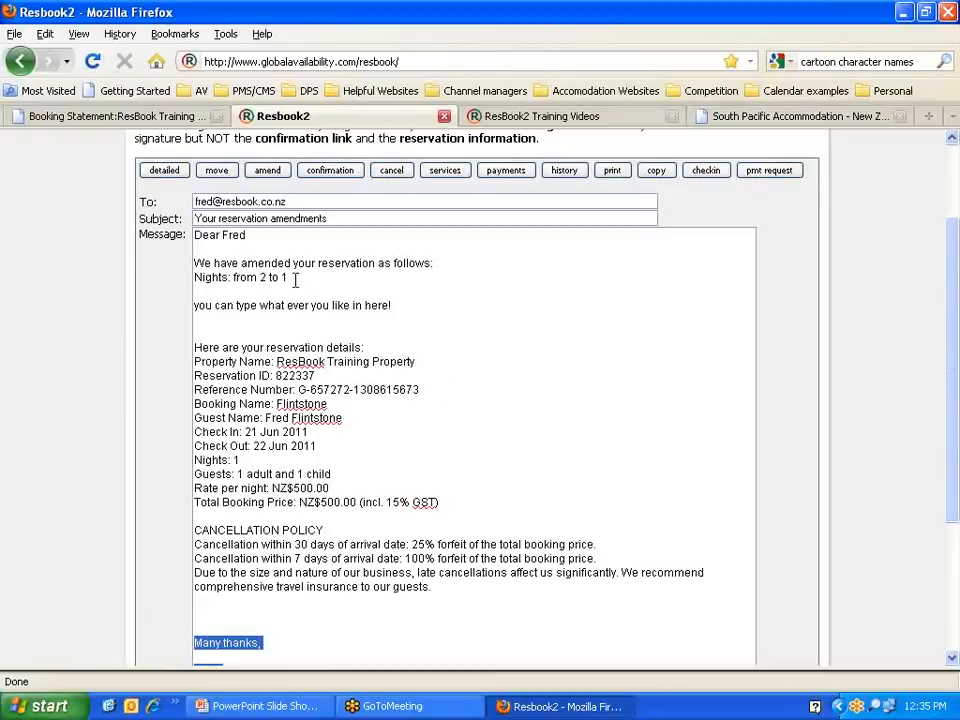
left_click_drag(292, 277, 194, 277)
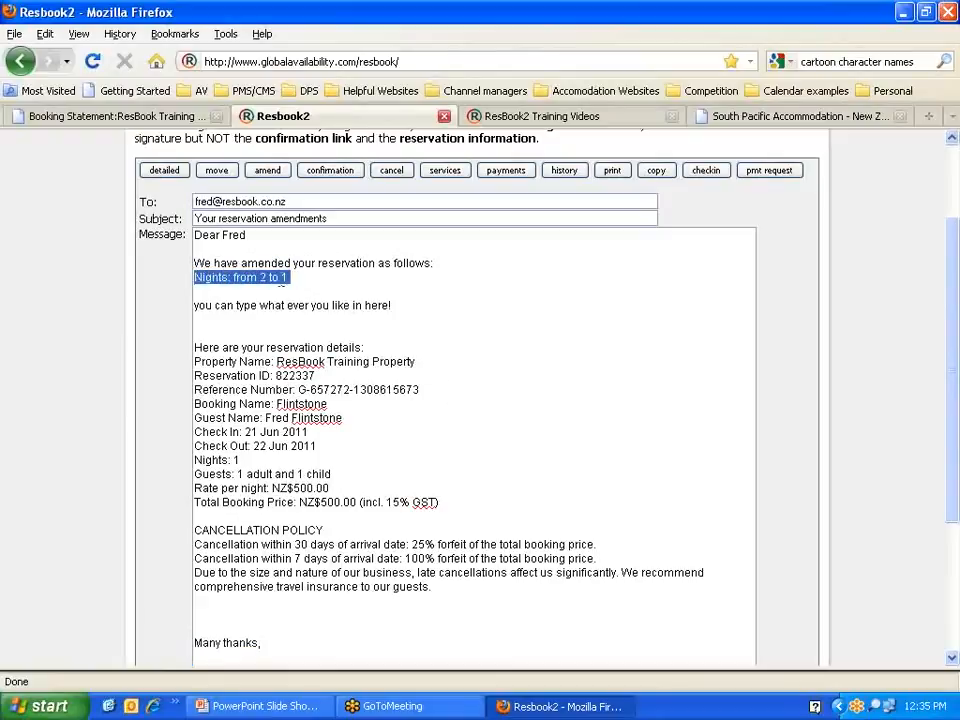
scroll(493, 361, "down", 4)
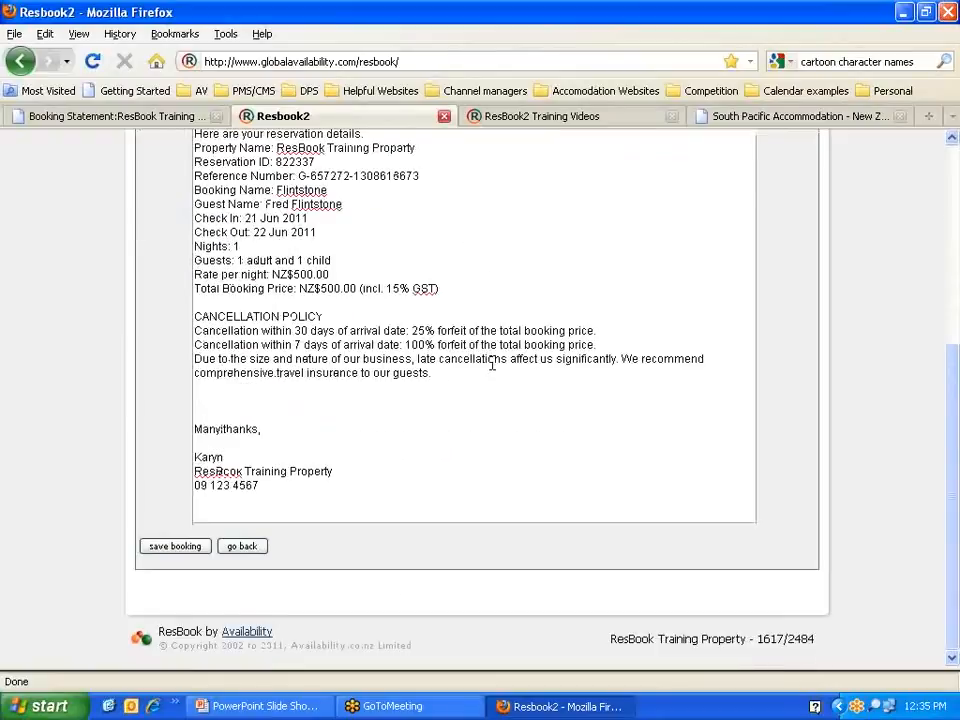
Step: Save the amended booking and send the guest's notification e-mail
left_click(174, 550)
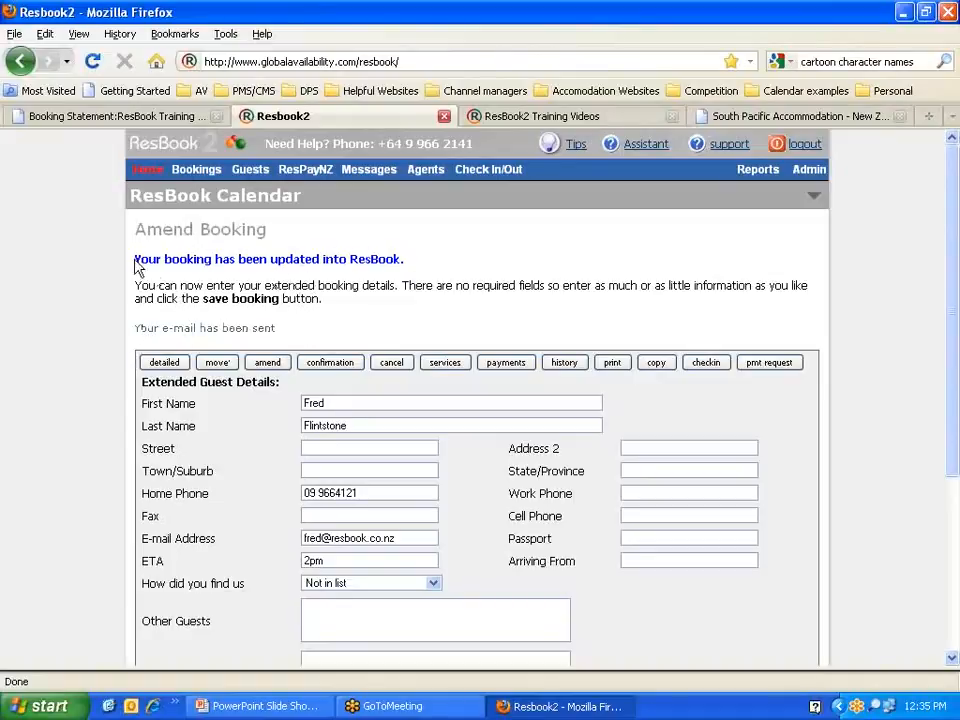
left_click_drag(133, 258, 413, 266)
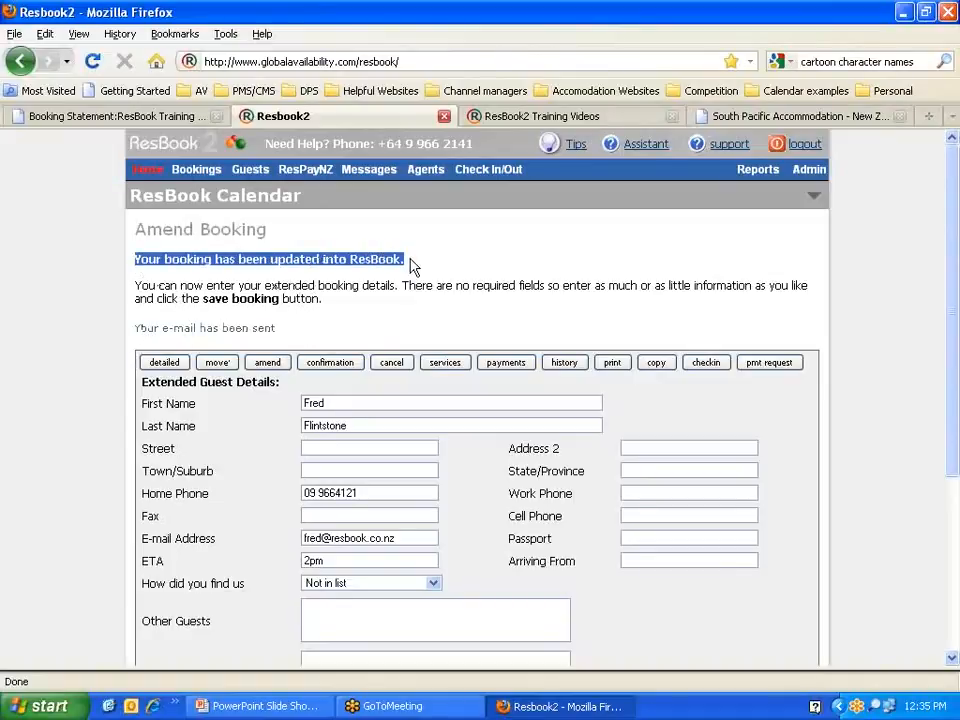
left_click_drag(280, 382, 146, 378)
Step: Enter USA as Arriving From and save the extended guest details
scroll(310, 387, "down", 2)
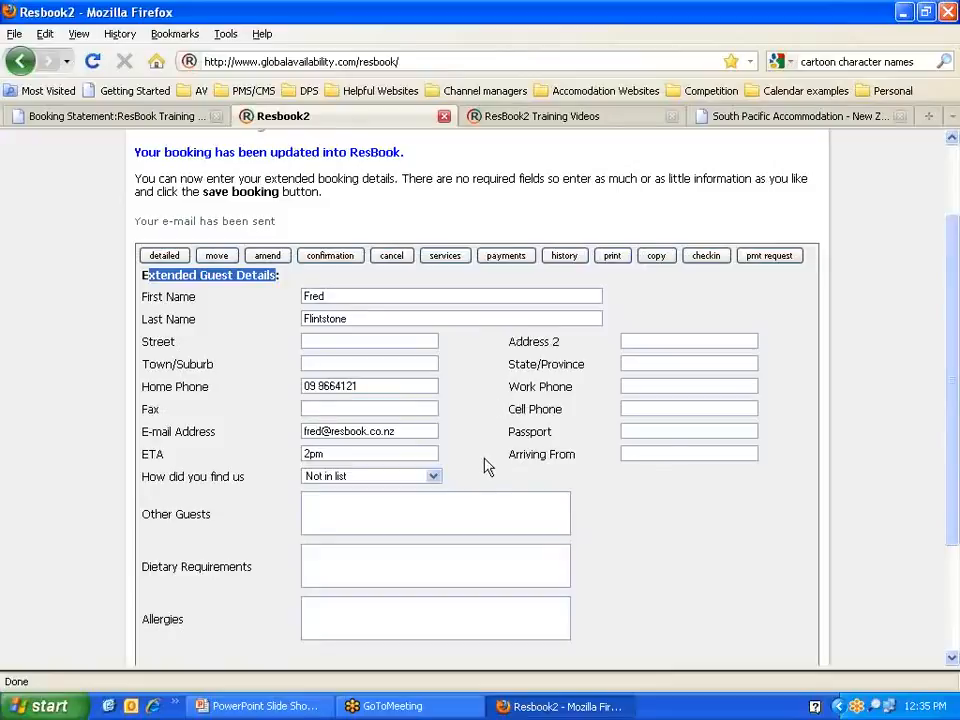
left_click(630, 453)
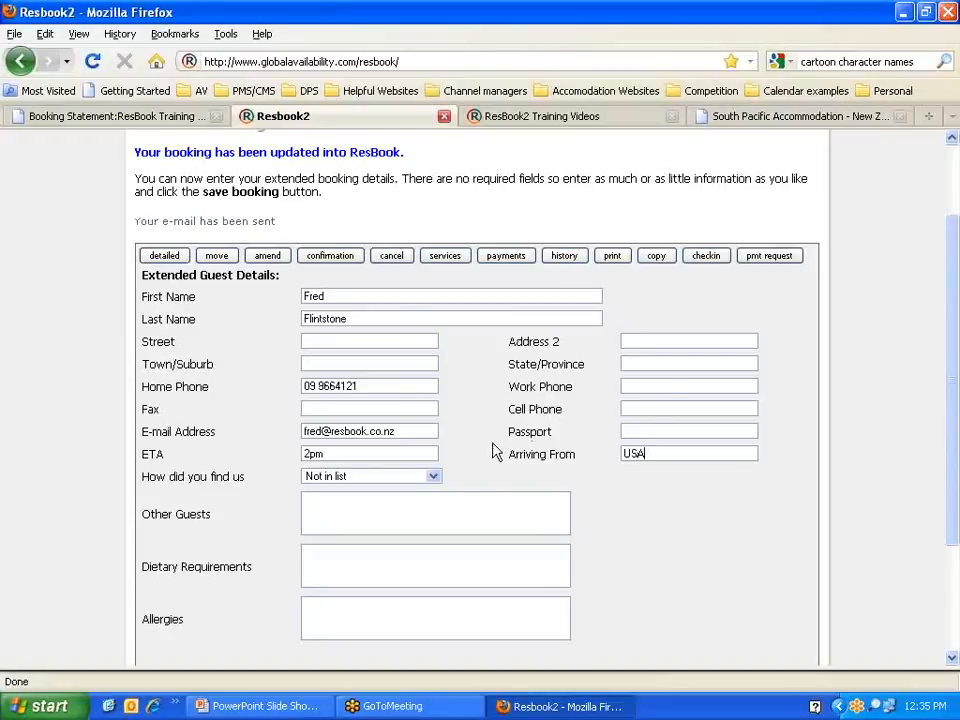
scroll(489, 606, "down", 3)
left_click(250, 537)
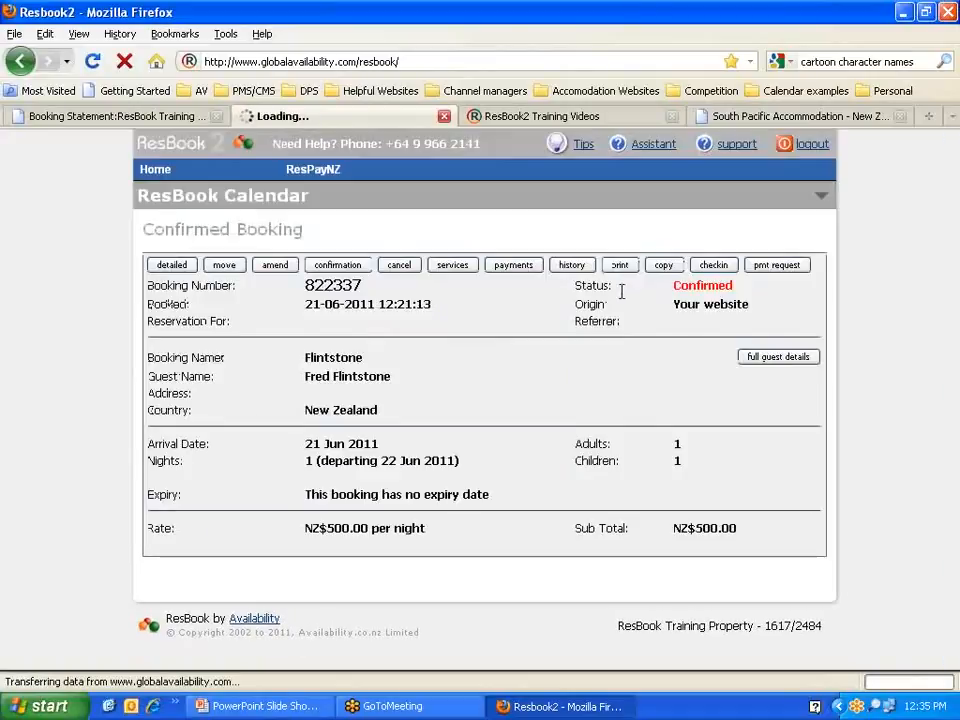
Step: Check the detailed view of the 1-night booking, then open its Move Booking page
left_click(186, 265)
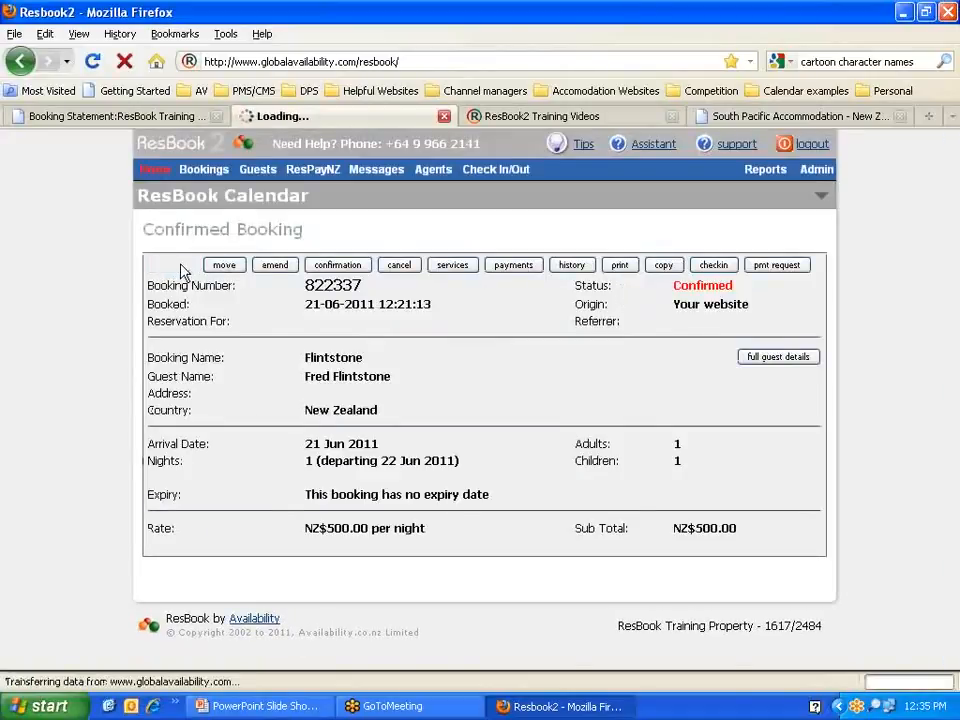
scroll(395, 352, "down", 2)
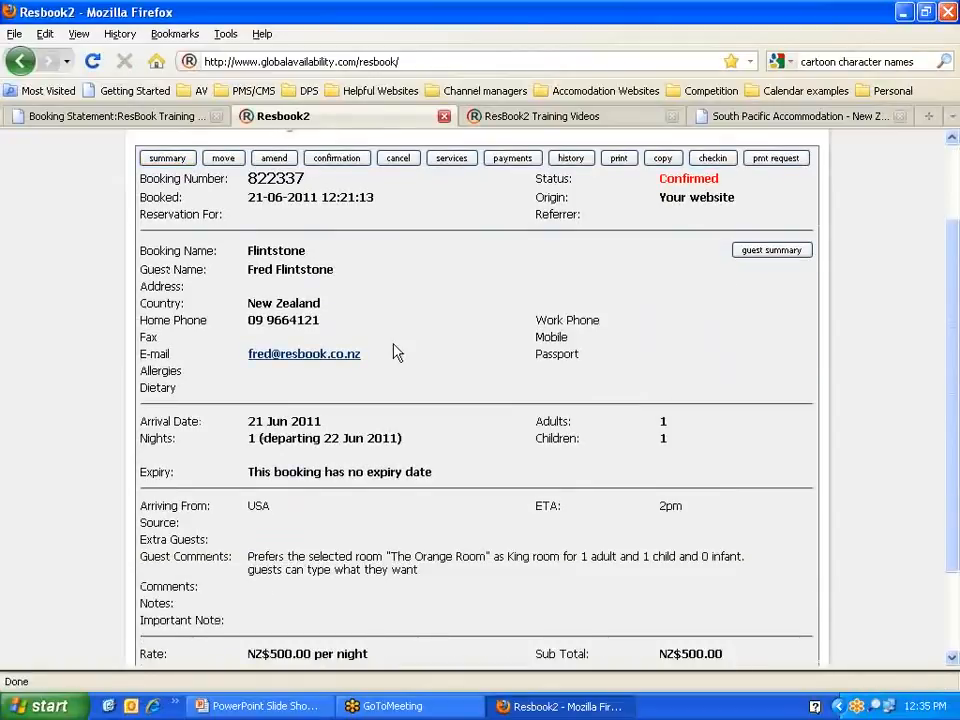
left_click_drag(269, 506, 249, 506)
scroll(252, 499, "up", 2)
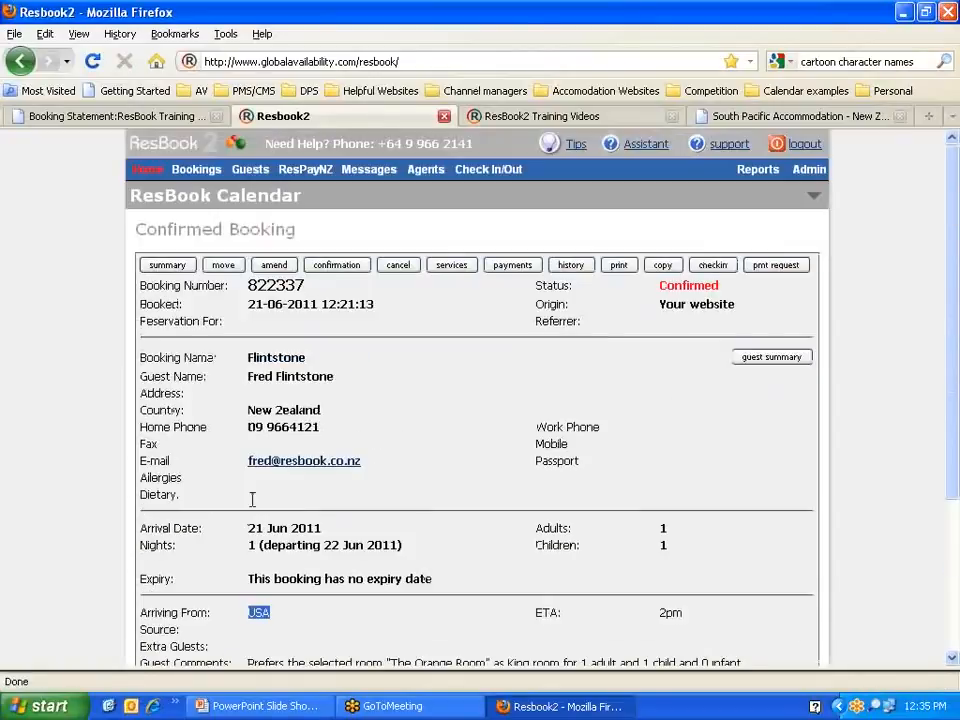
left_click(224, 266)
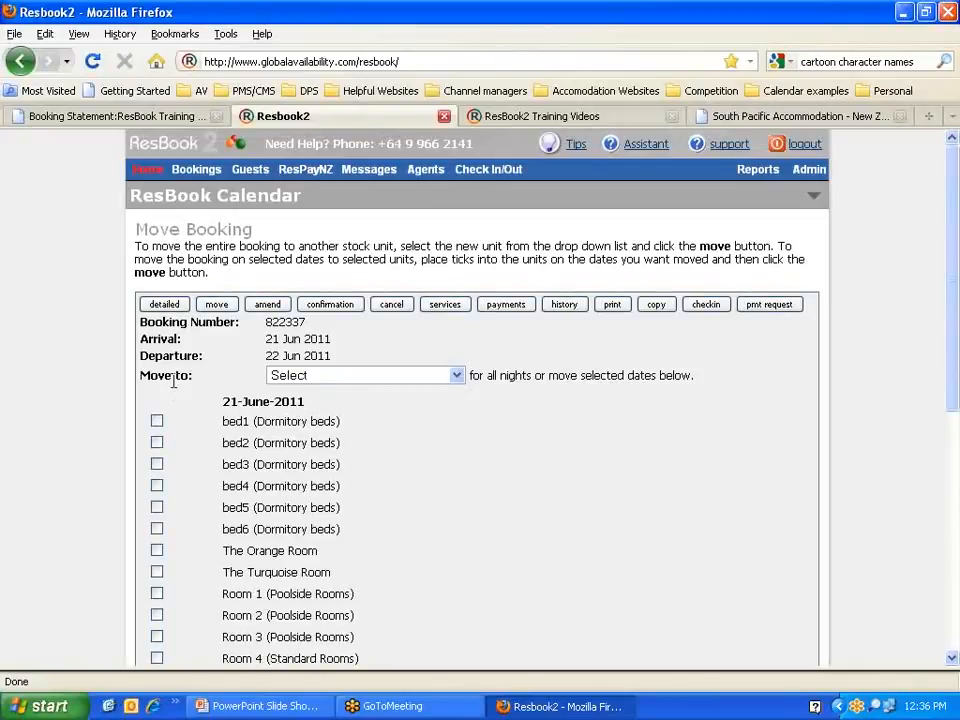
Step: Choose The Orange Room as the Move to destination unit
left_click(457, 375)
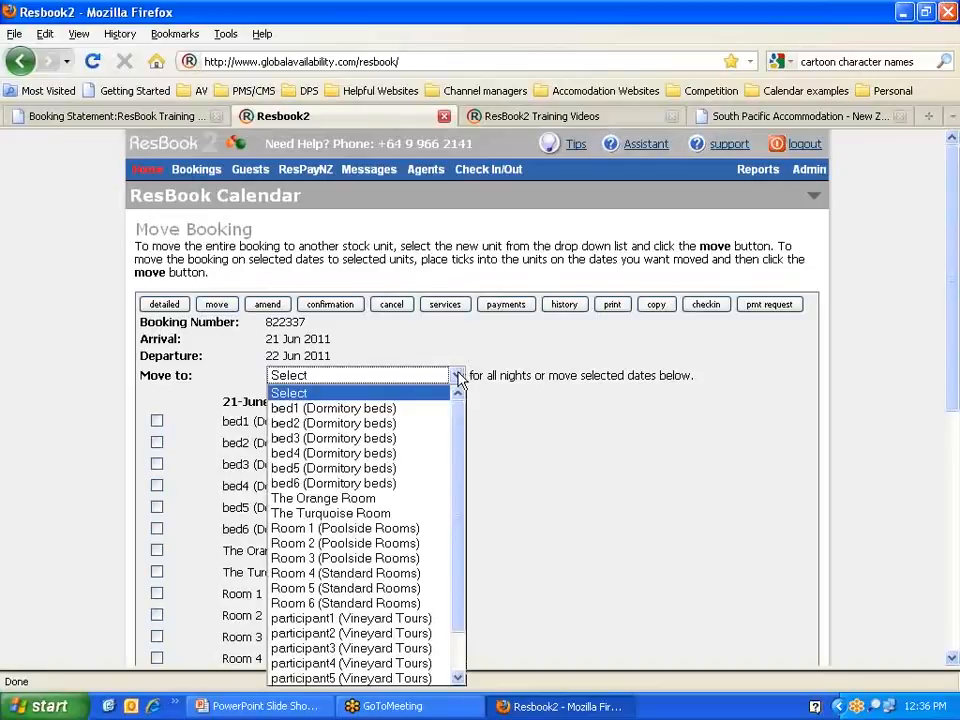
left_click(322, 498)
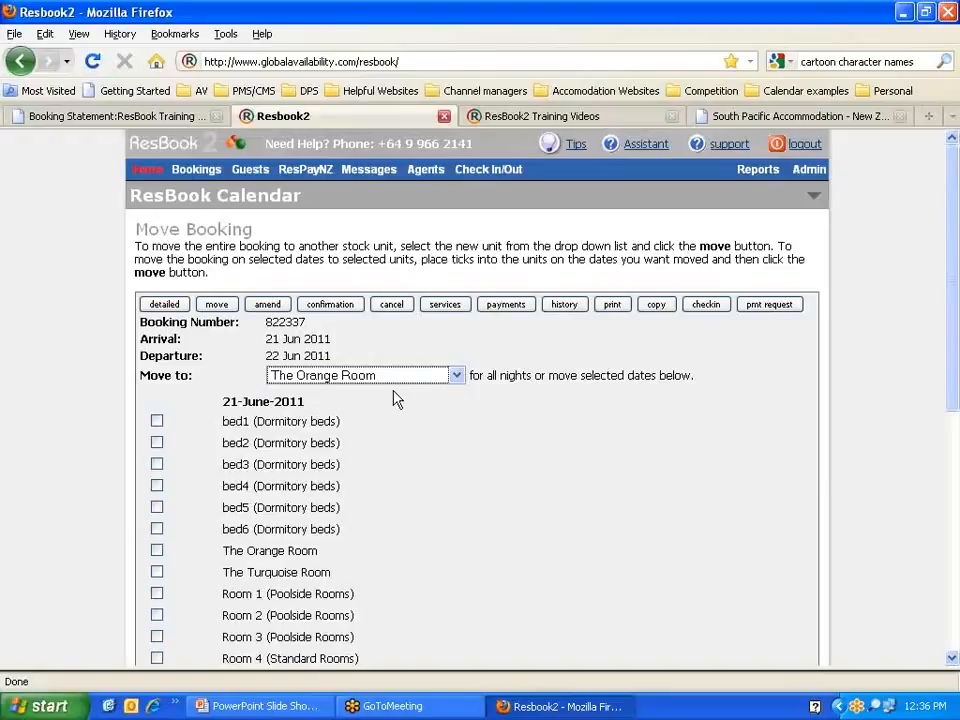
left_click(455, 377)
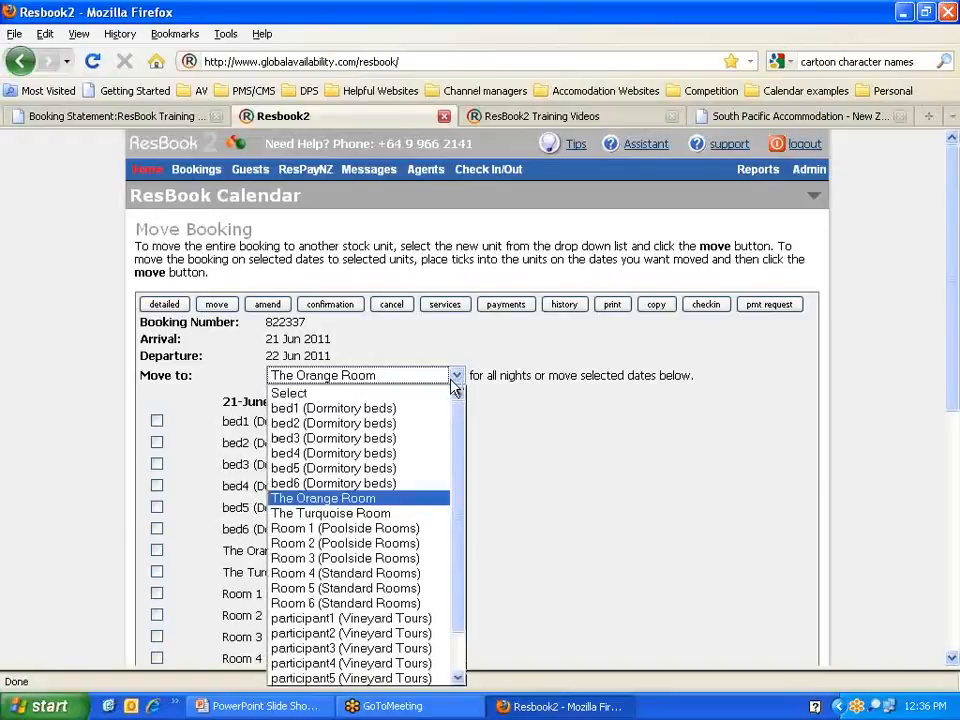
left_click(330, 513)
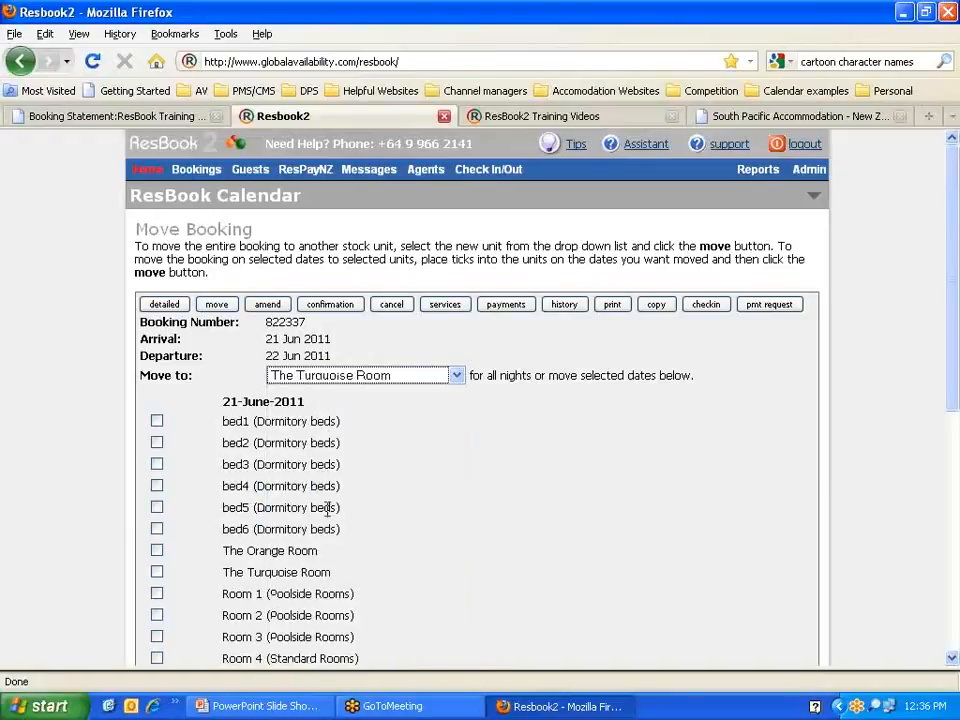
left_click(456, 375)
left_click(325, 500)
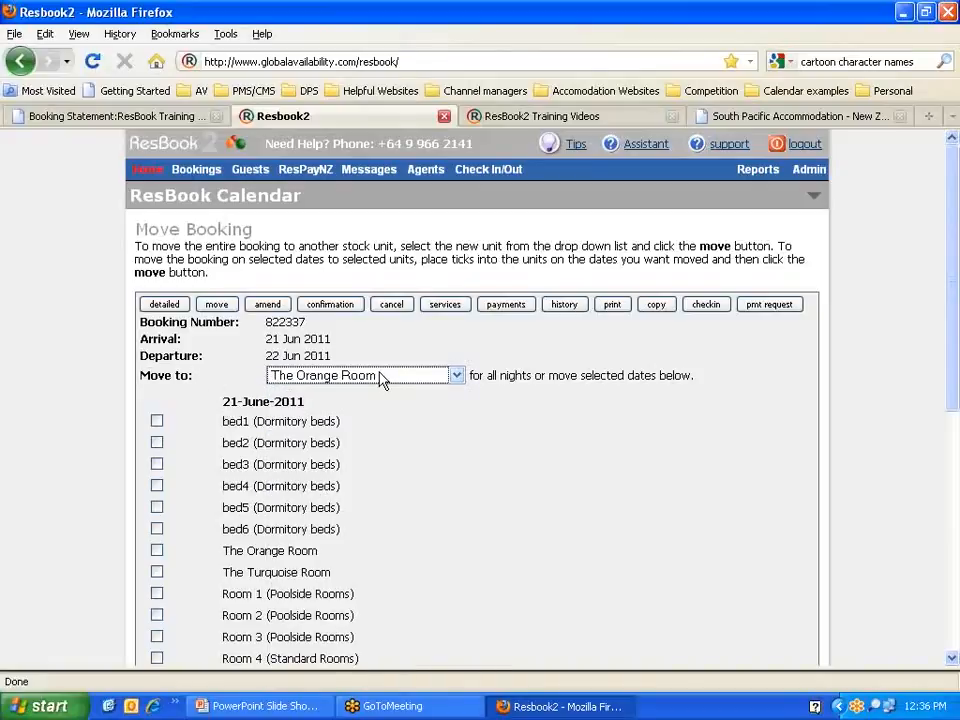
Step: Tick The Orange Room for 21 June and leave The Turquoise Room unticked
scroll(400, 386, "down", 2)
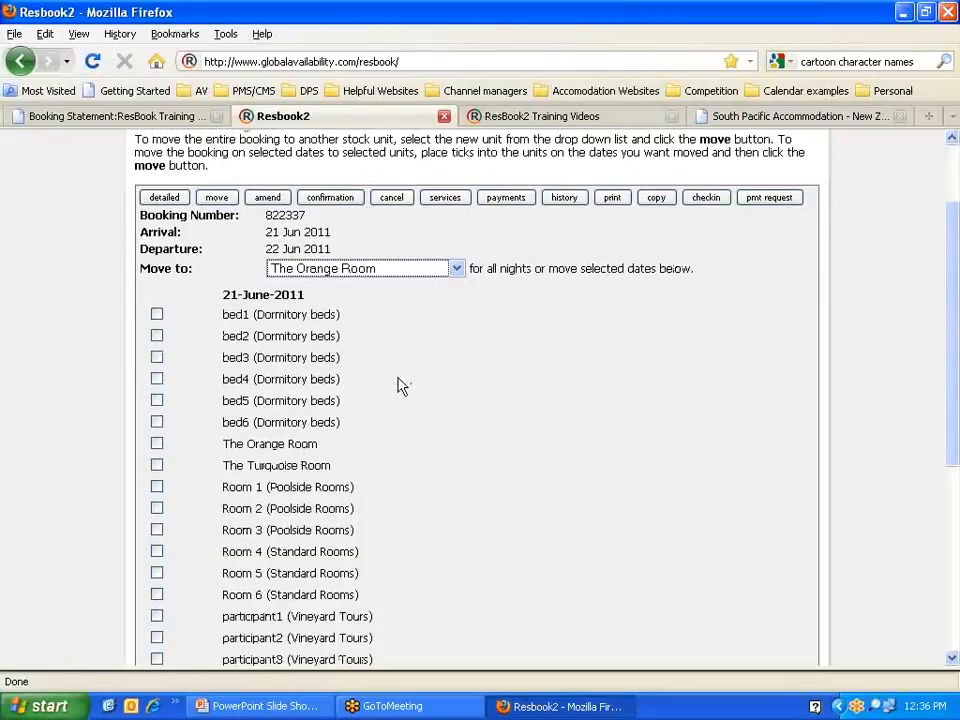
left_click(156, 443)
left_click(157, 465)
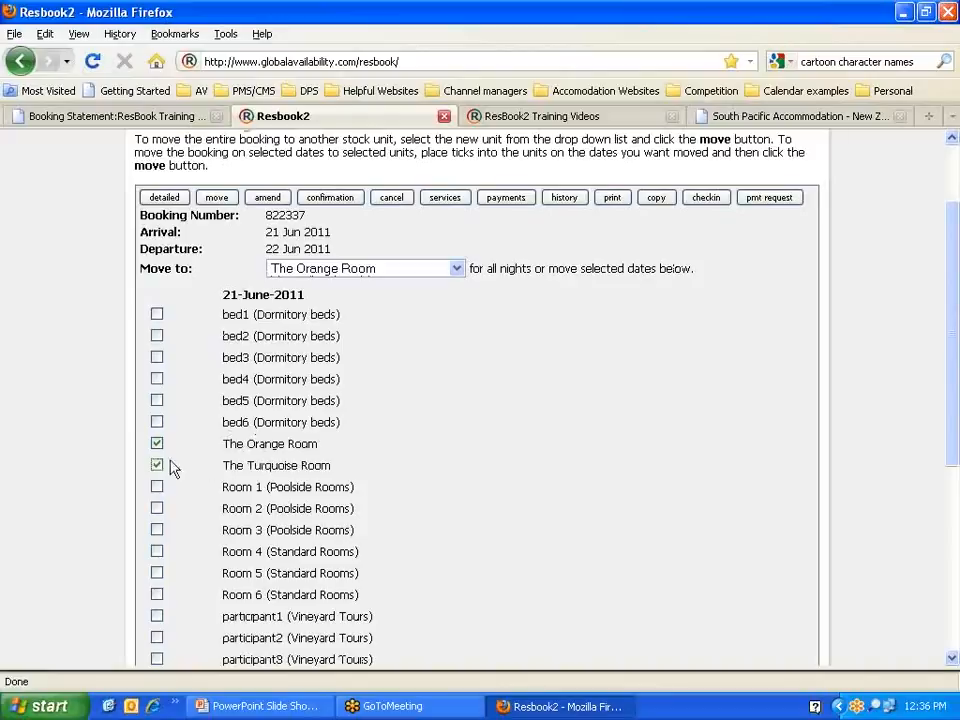
left_click(157, 465)
Step: Move booking 822337 into The Orange Room
scroll(460, 468, "down", 2)
scroll(460, 468, "down", 4)
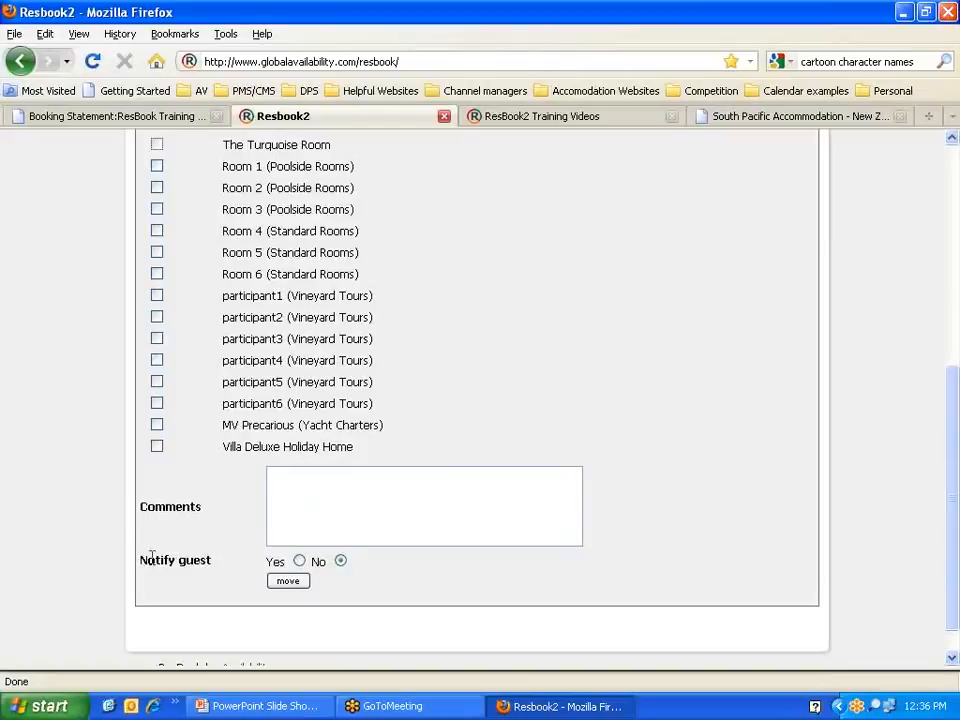
scroll(296, 588, "down", 1)
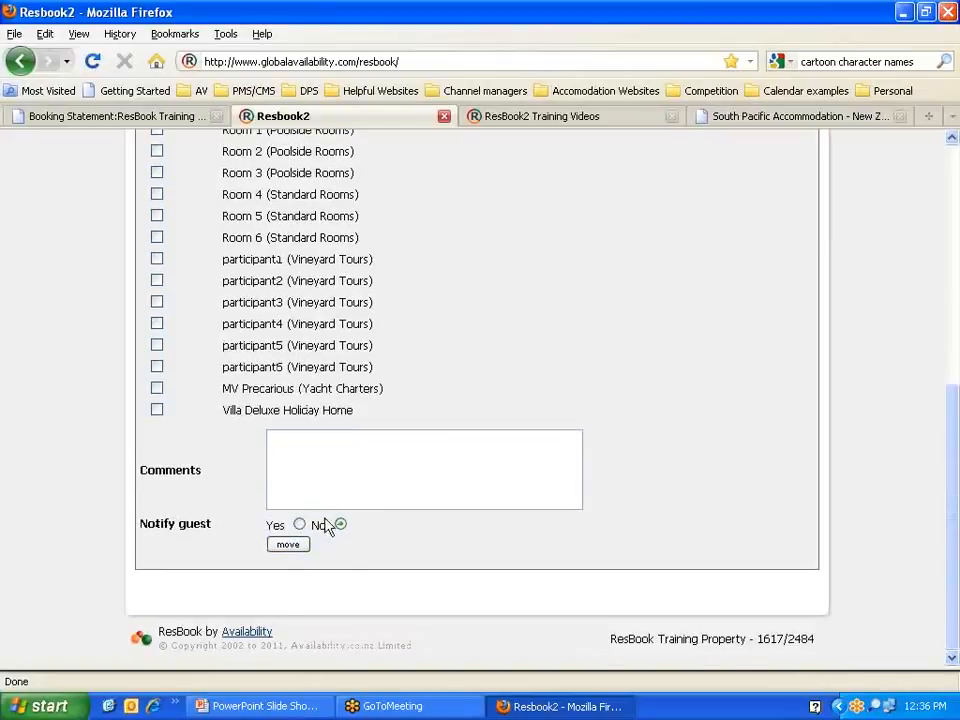
left_click(294, 546)
scroll(289, 546, "up", 2)
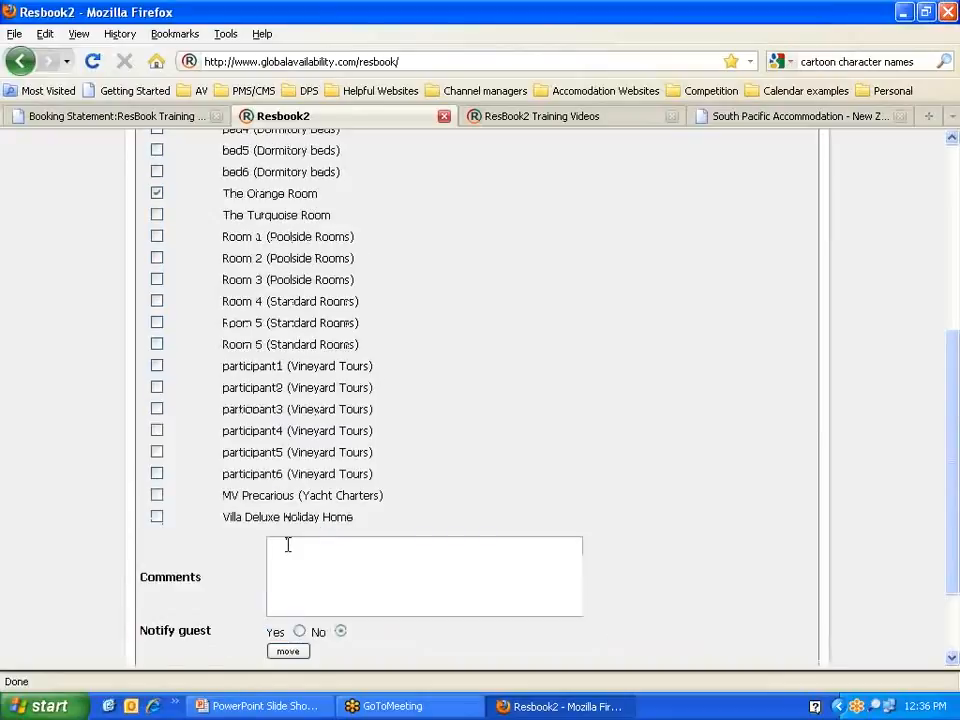
scroll(287, 548, "up", 7)
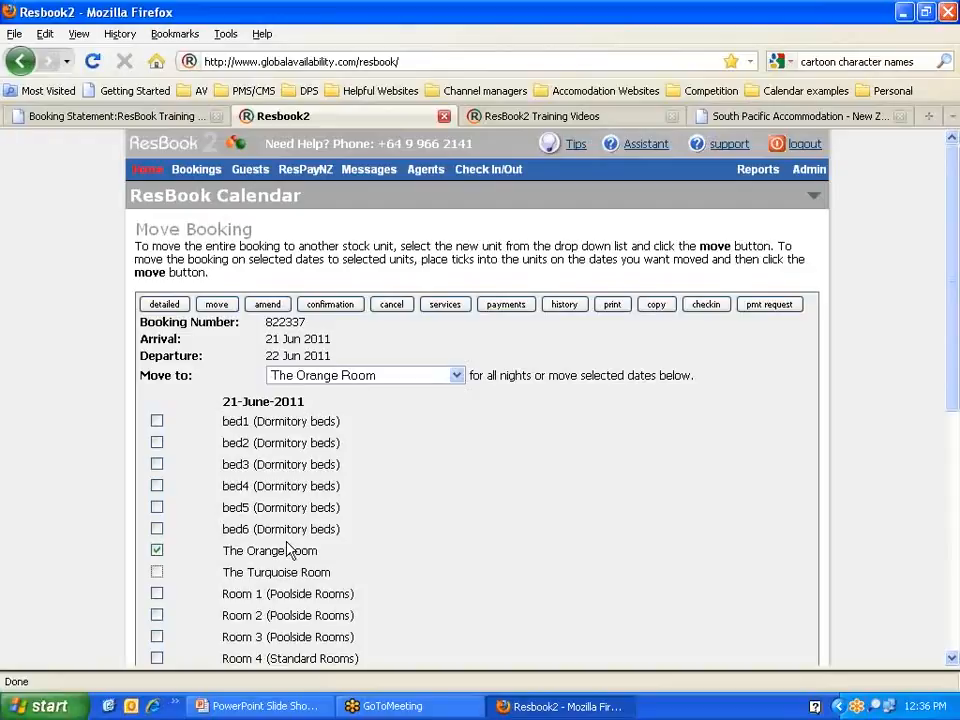
scroll(287, 548, "down", 9)
scroll(289, 545, "up", 2)
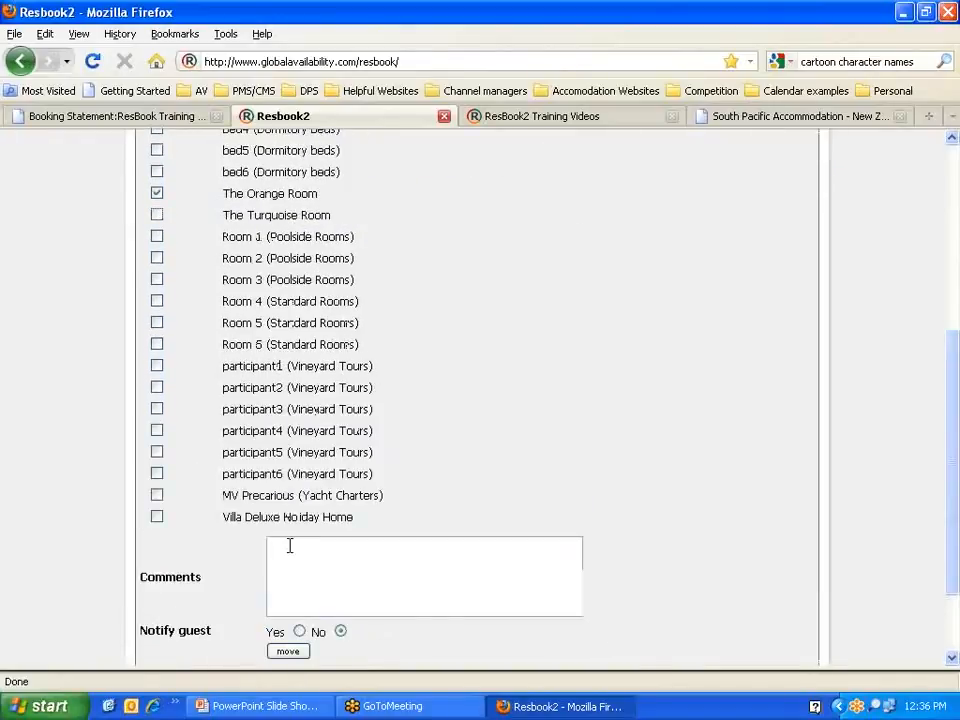
scroll(289, 545, "up", 7)
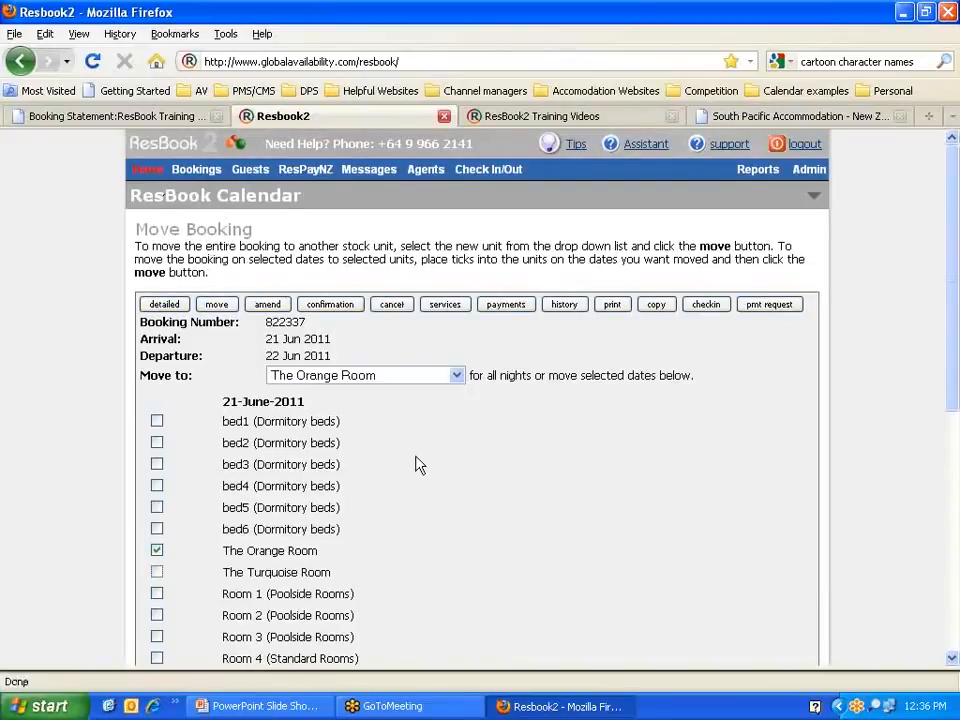
scroll(419, 465, "down", 8)
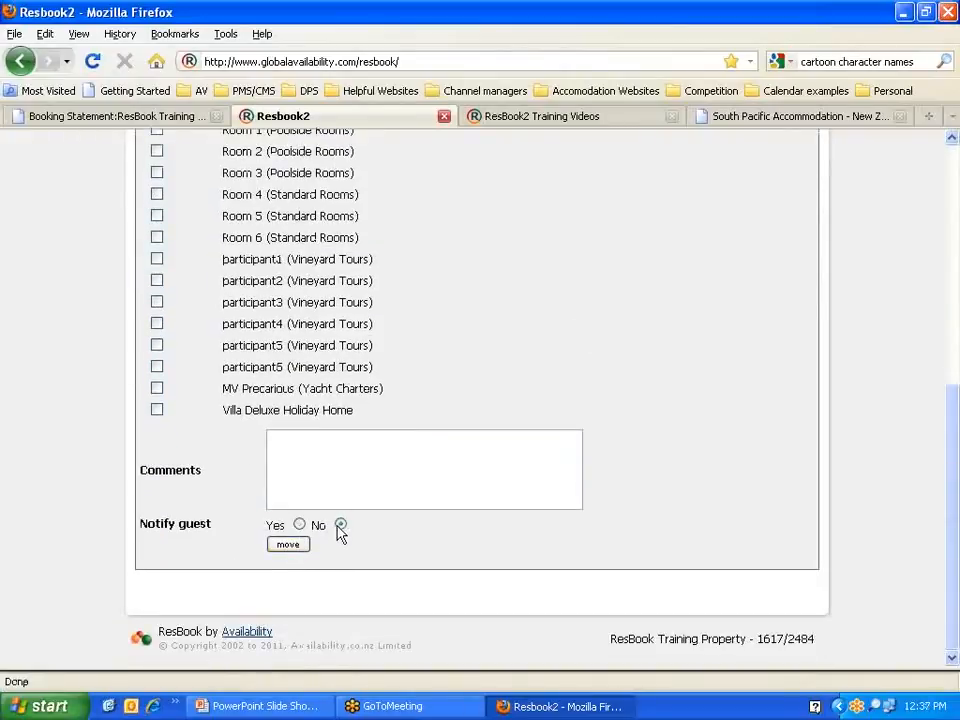
left_click(294, 549)
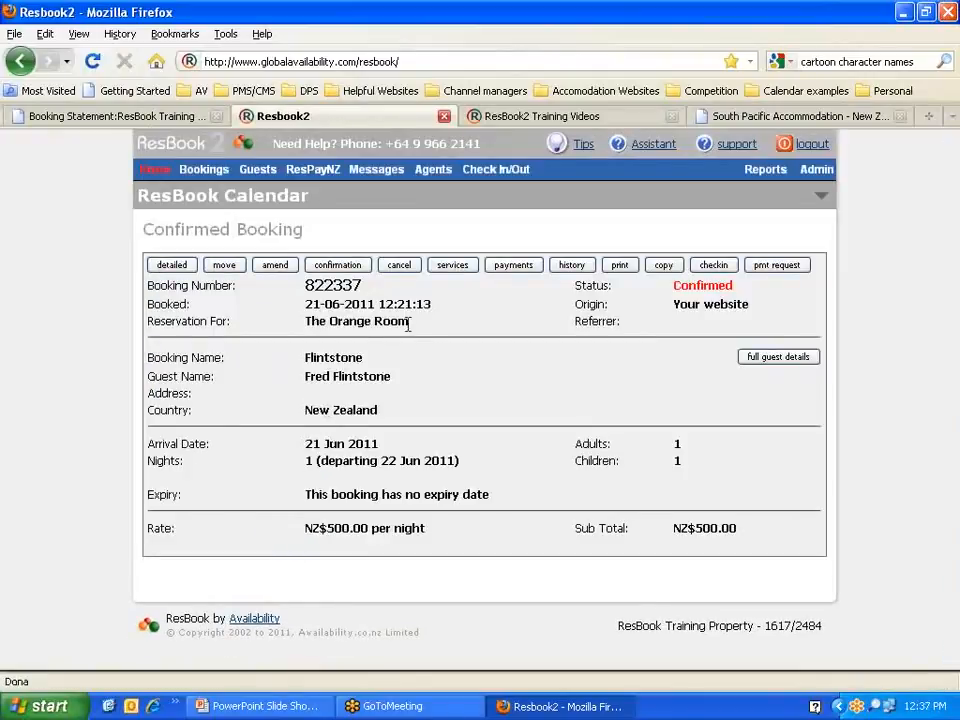
Step: Check the new room name on the booking and bring up the guest's booking confirmation form
left_click_drag(408, 324, 310, 318)
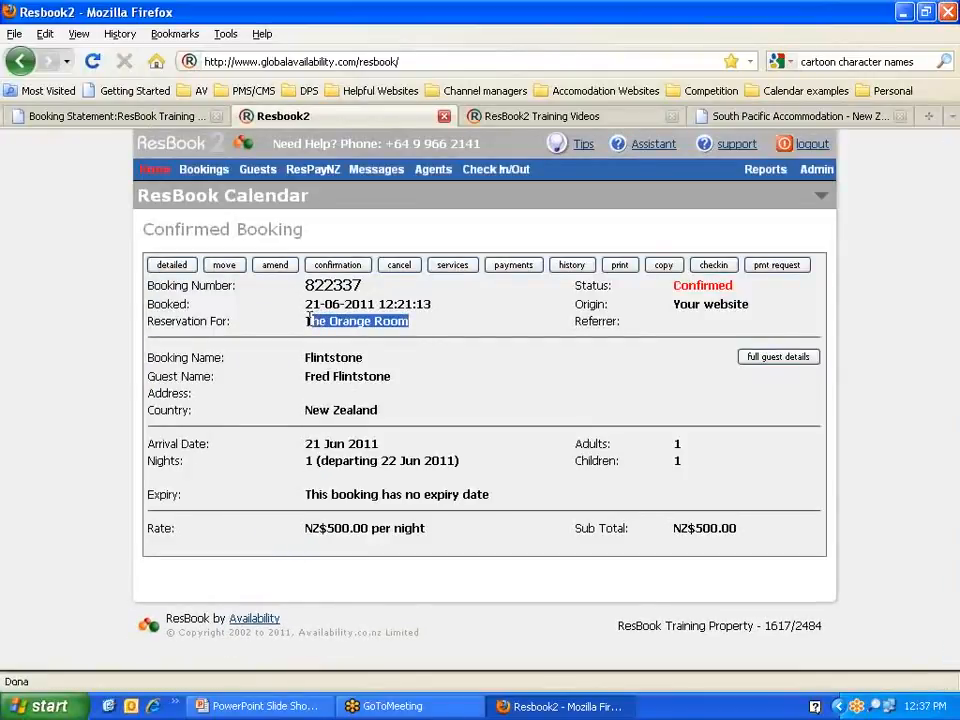
left_click(310, 319)
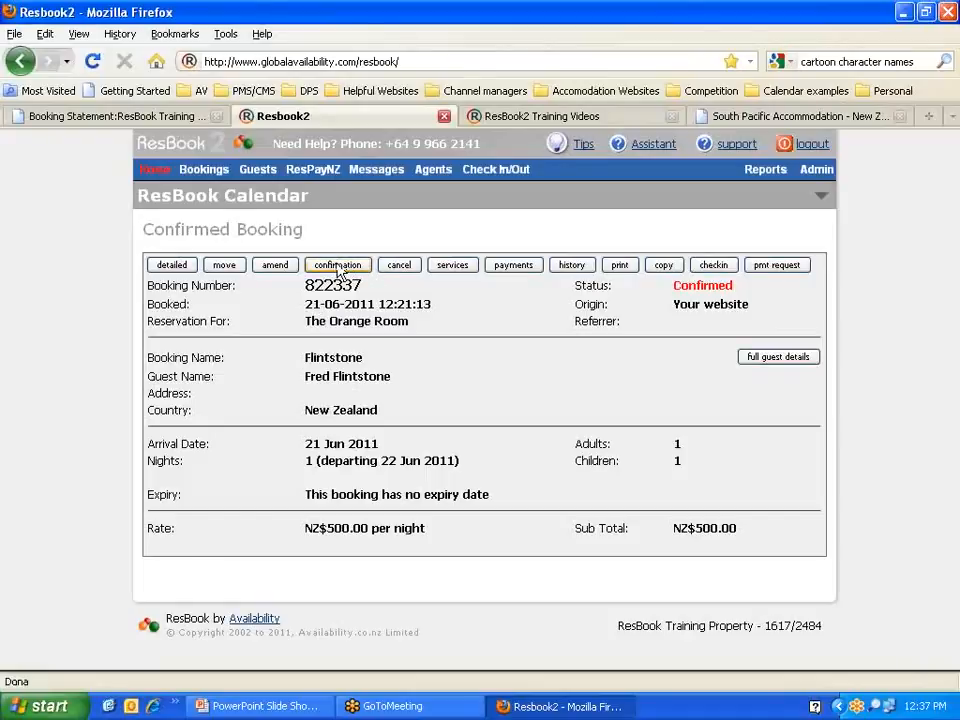
left_click(337, 268)
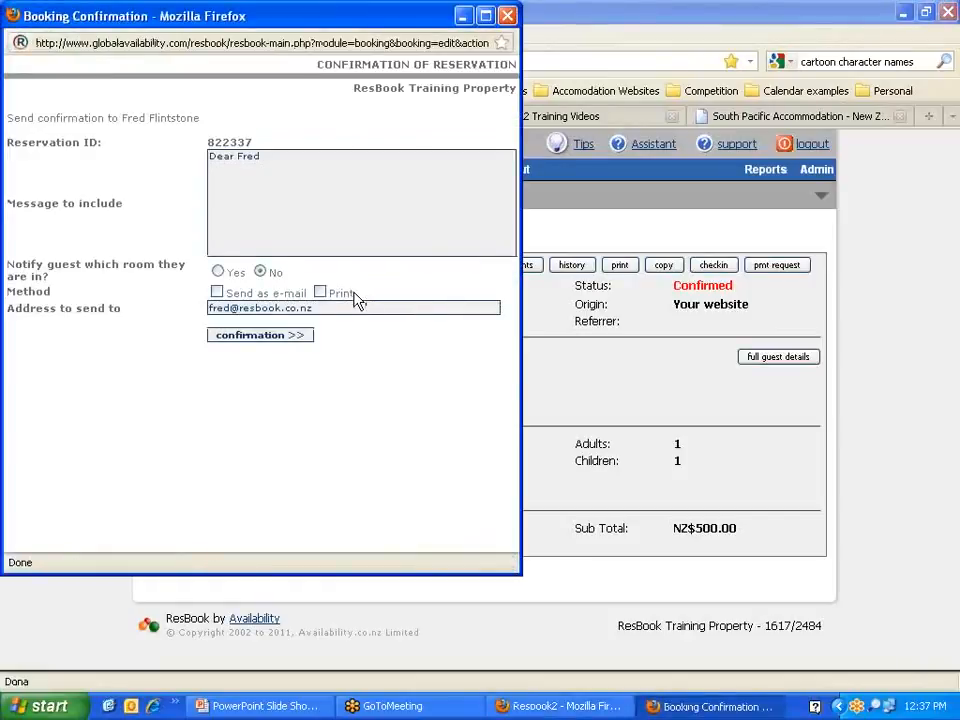
left_click(272, 156)
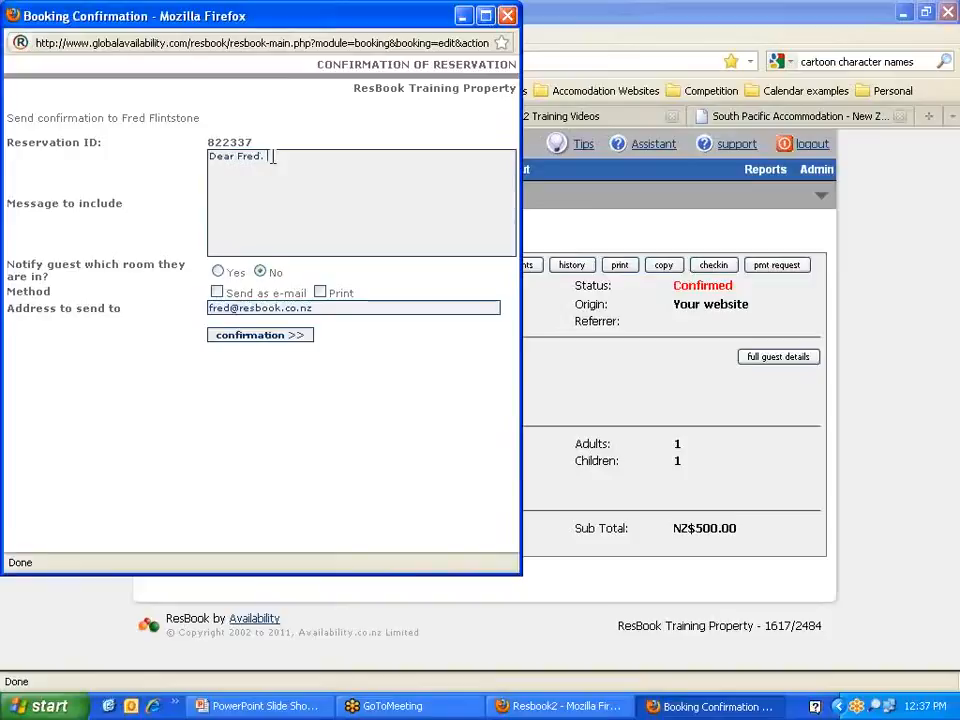
type("nice way to ad")
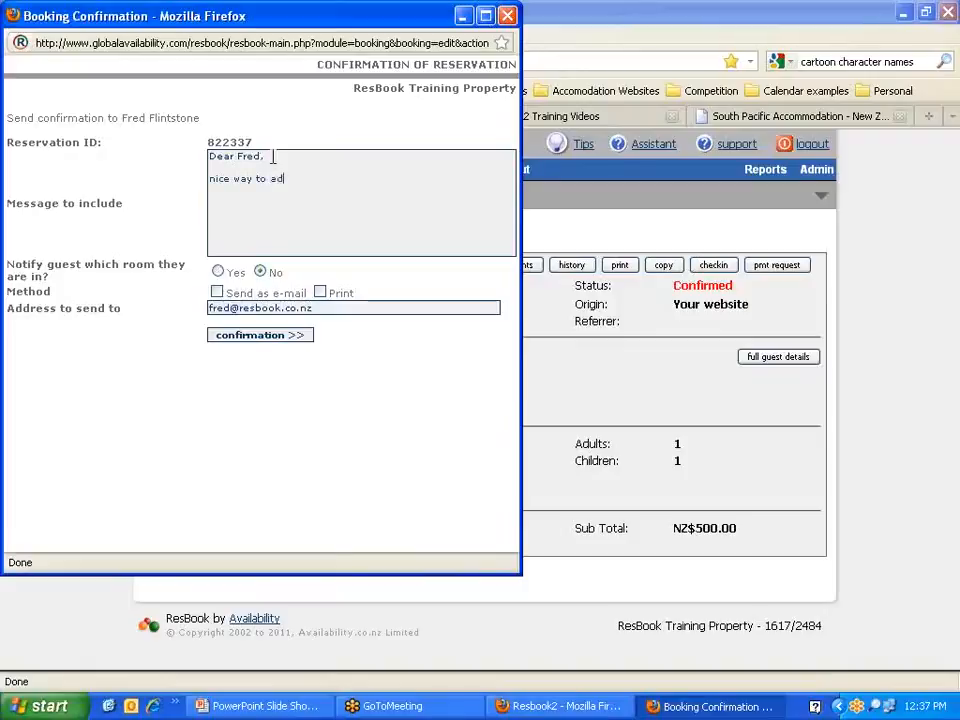
type("b ap ")
type("personal touch")
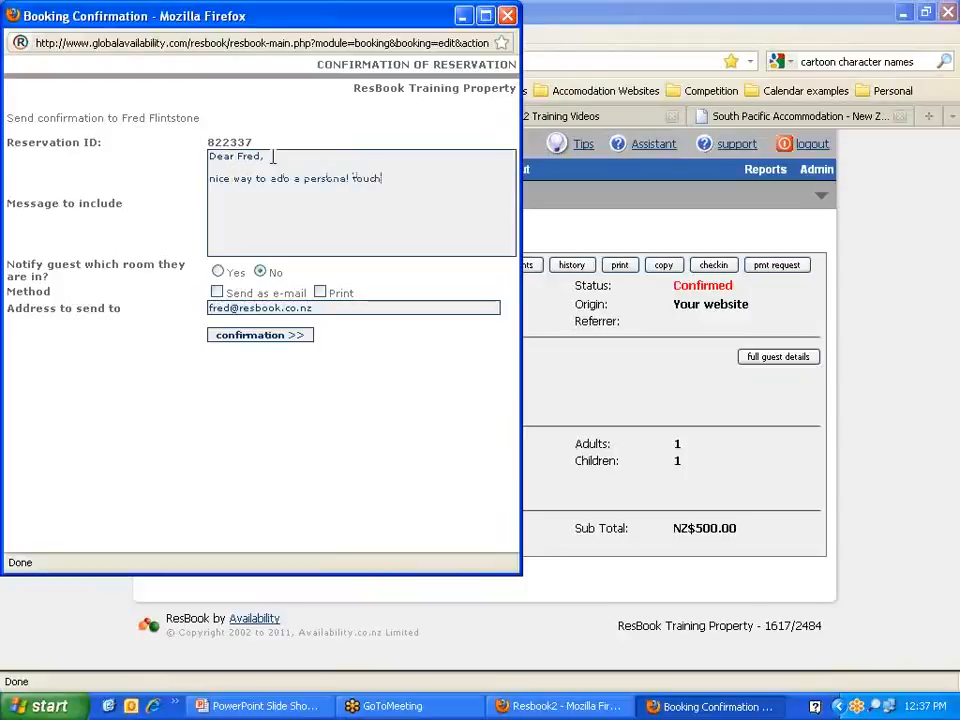
left_click(213, 178)
key("BackSpace")
type("N")
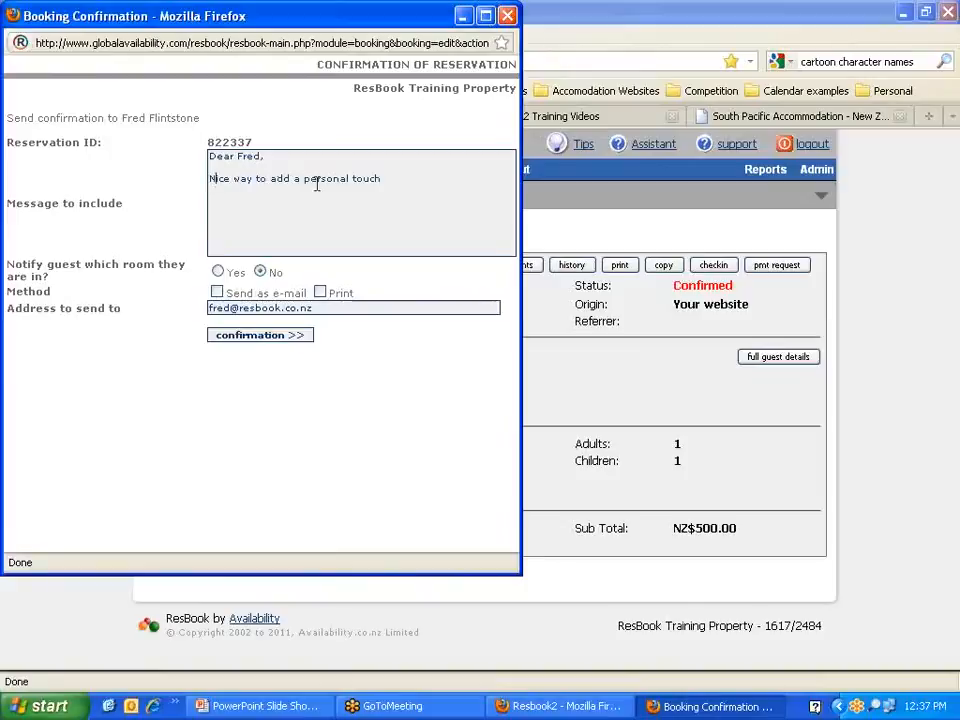
left_click(392, 178)
type(".")
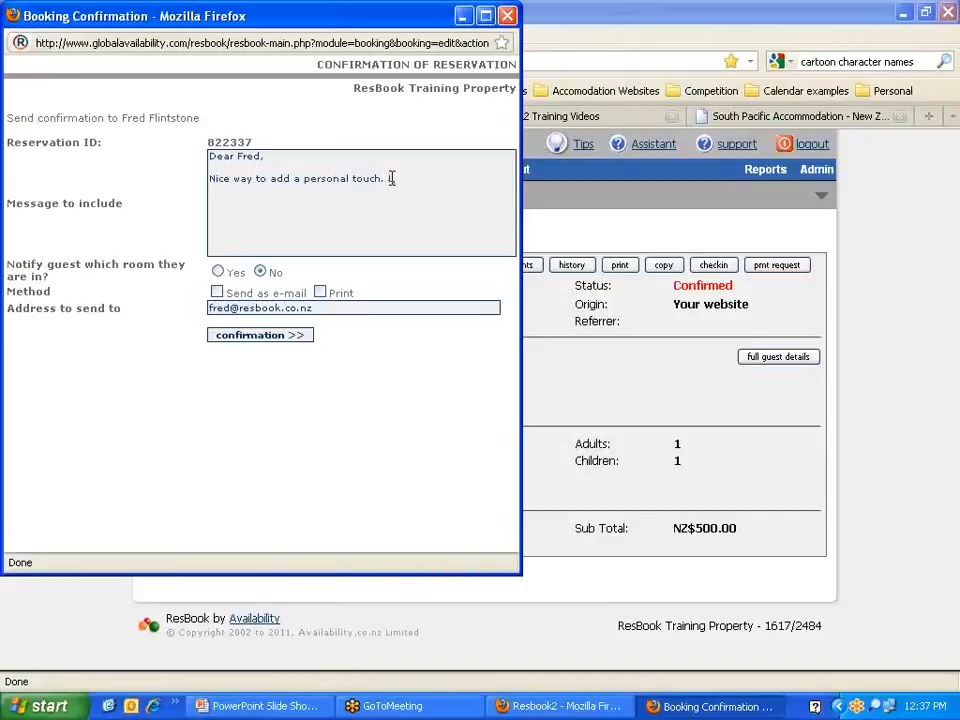
type("them, you know")
key("BackSpace")
key("BackSpace")
key("BackSpace")
key("BackSpace")
key("BackSpace")
key("BackSpace")
type("know you")
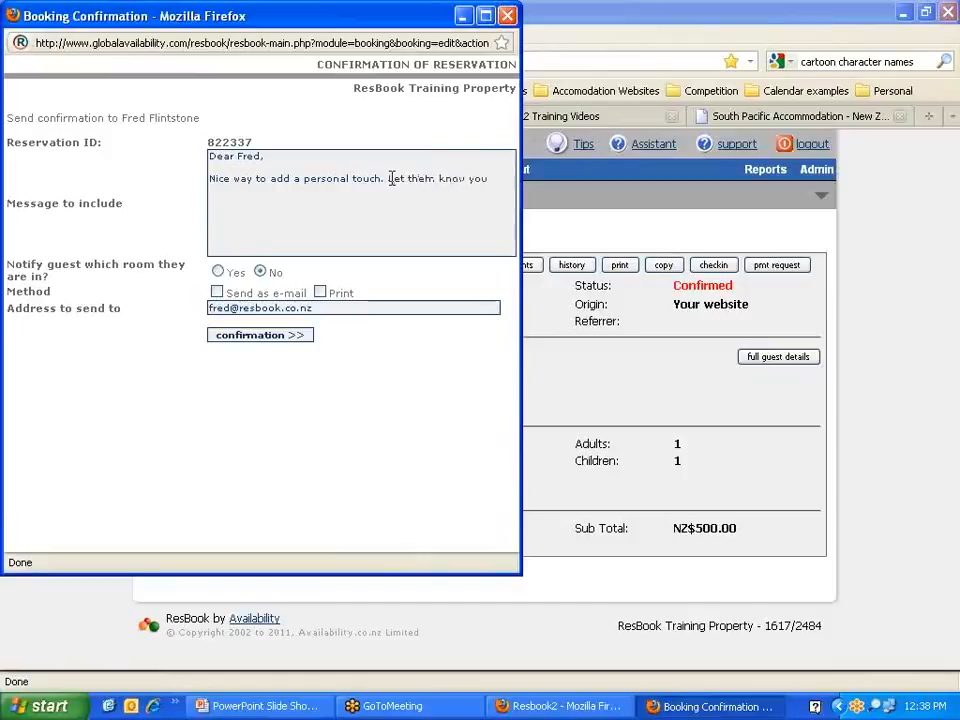
type(" have chagr")
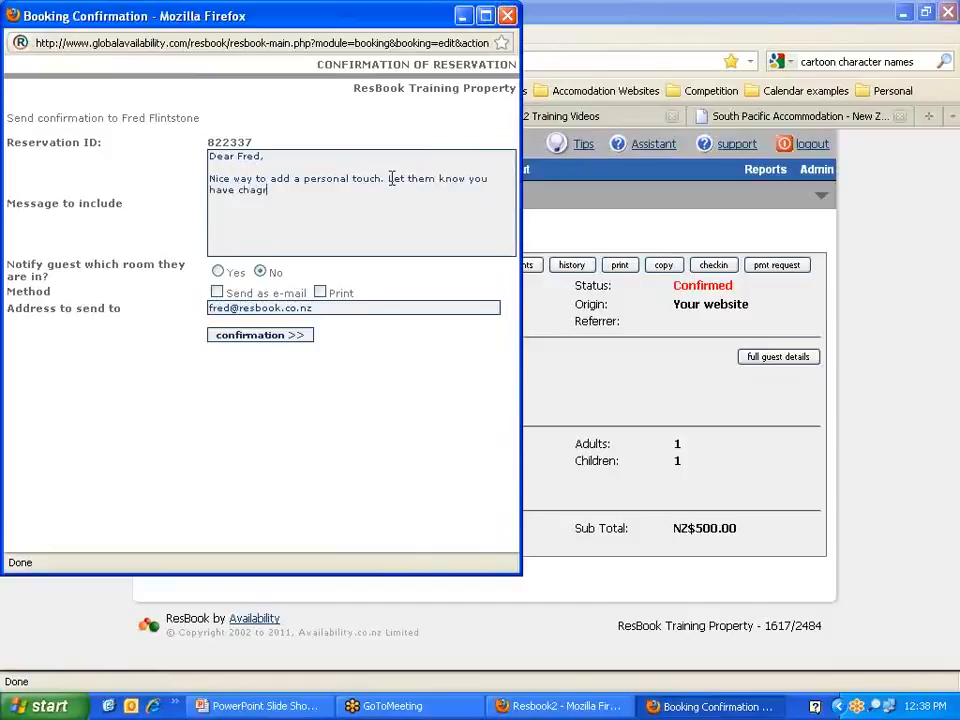
key("BackSpace")
key("BackSpace")
type("rged thier card!")
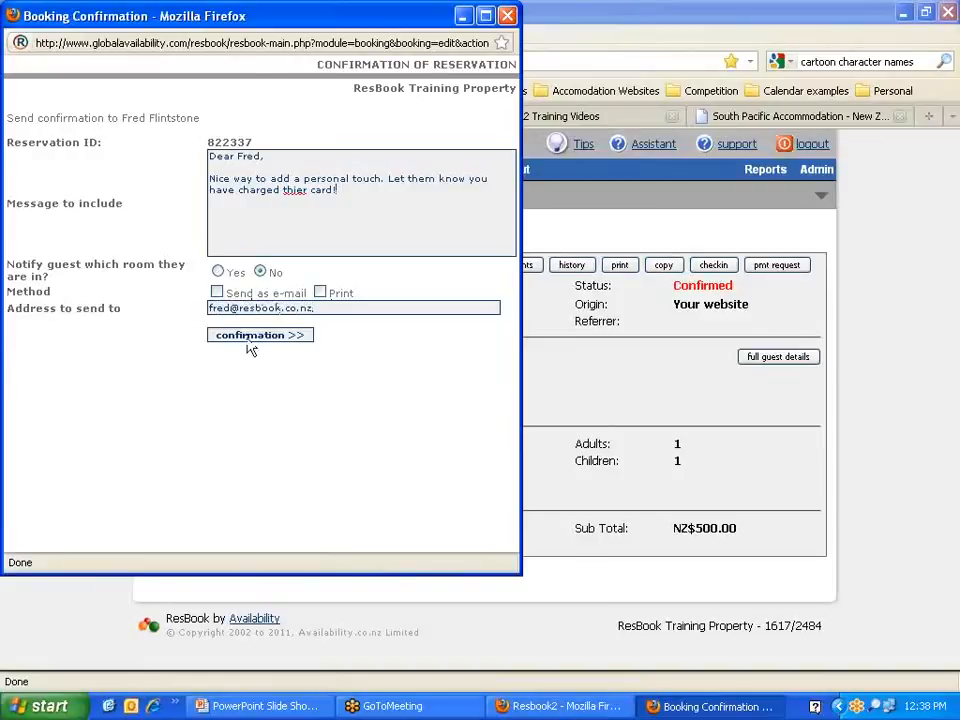
left_click(507, 16)
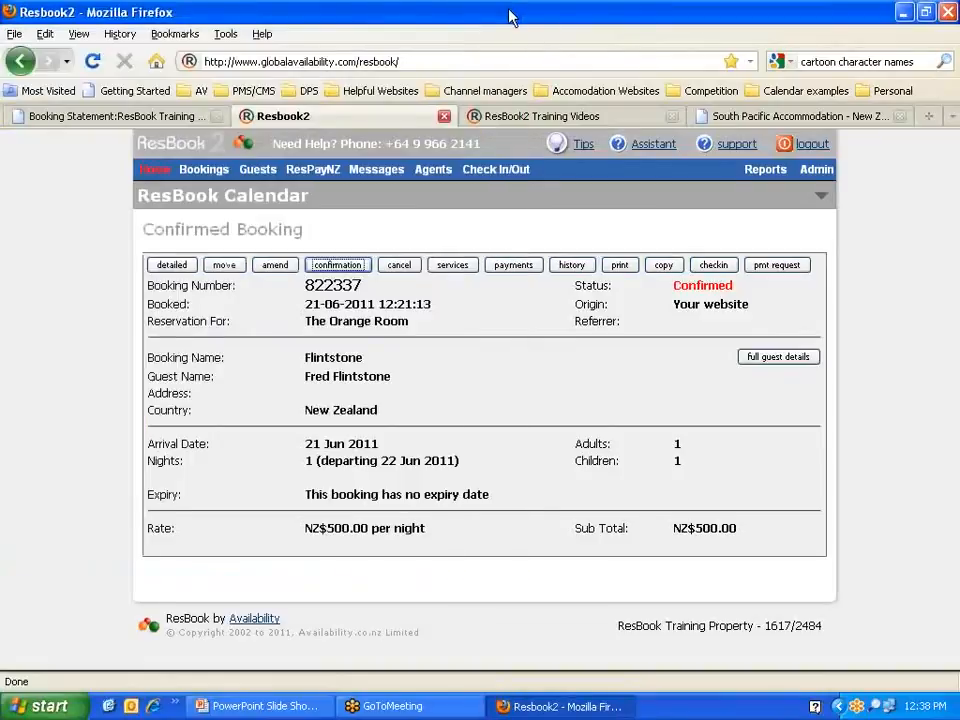
Step: Look over the booking's cancellation options, then go to the Additional Booking Services page
left_click(400, 268)
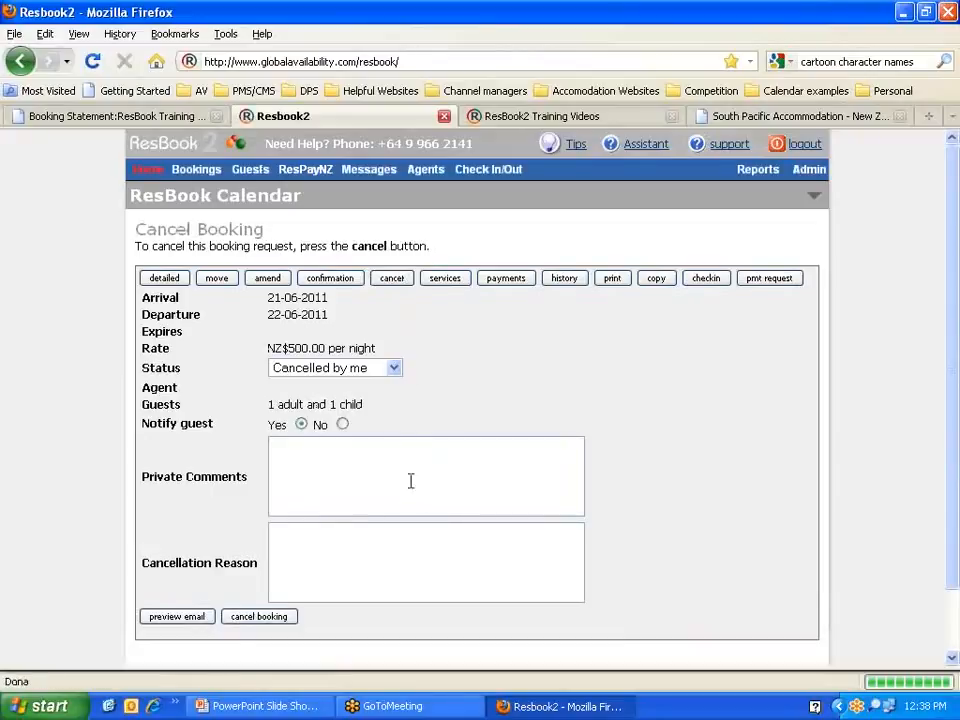
left_click(396, 368)
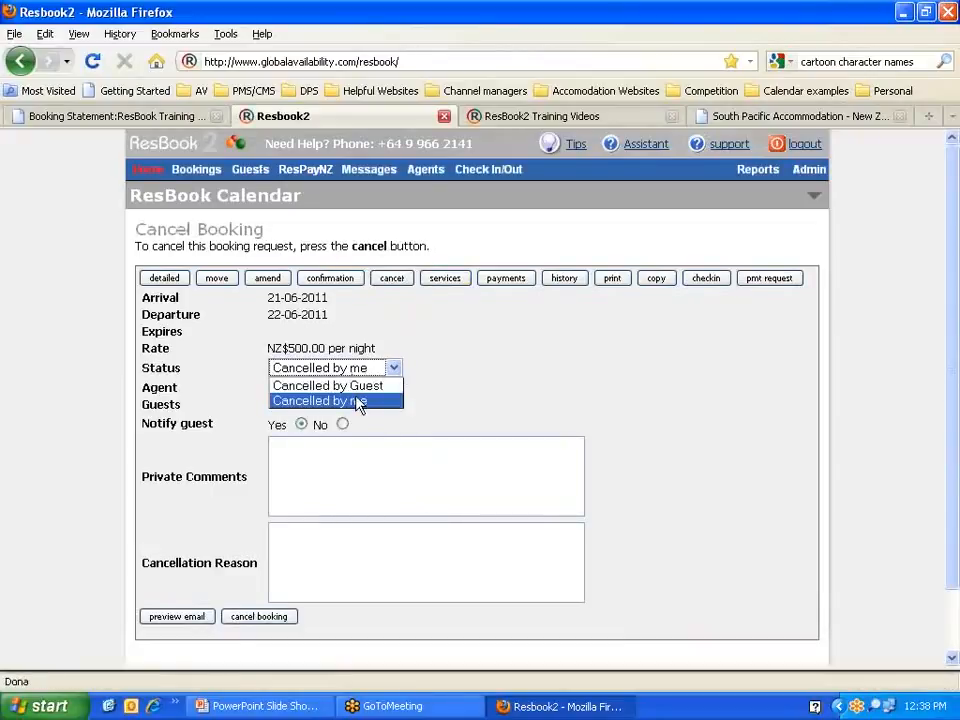
left_click(470, 378)
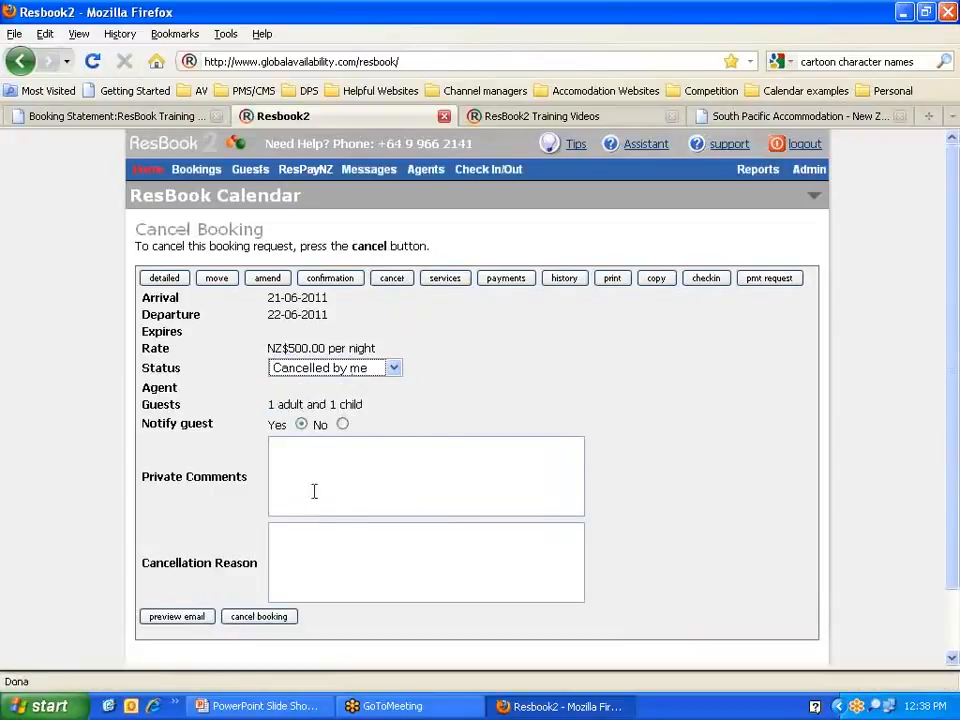
left_click(280, 451)
scroll(480, 482, "down", 1)
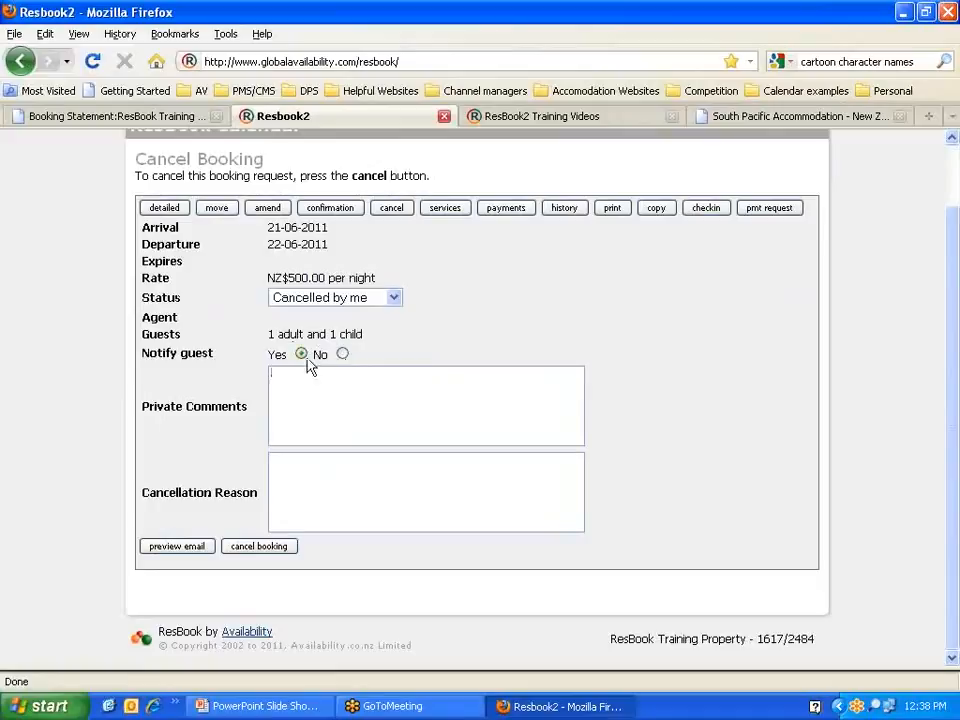
left_click(308, 480)
left_click(447, 209)
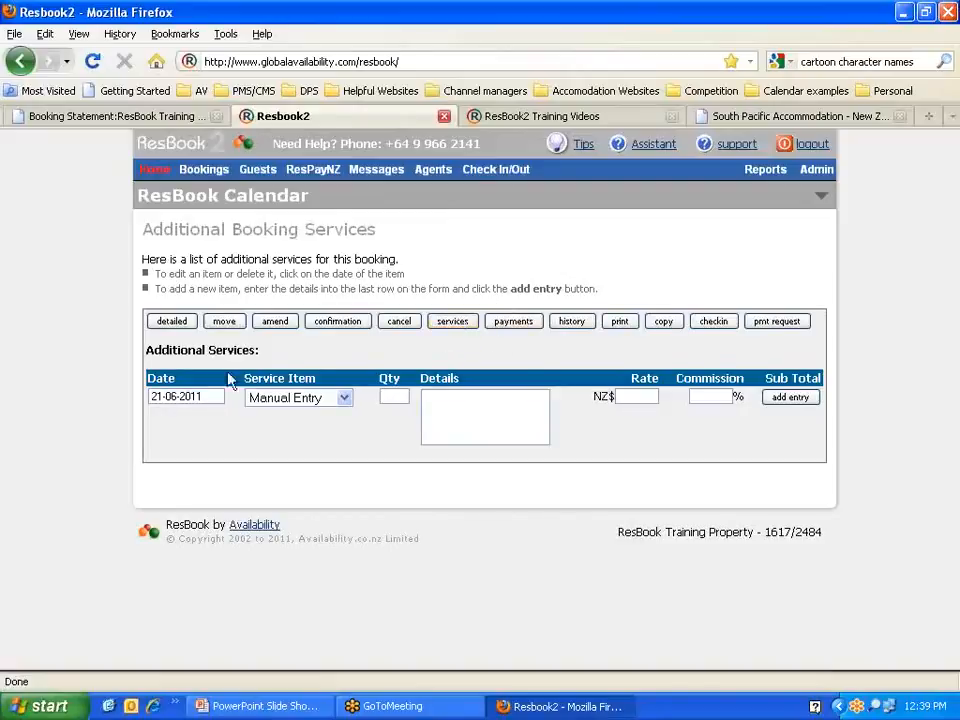
Step: Enter quantity 1 and details Coffee in the new service row
left_click_drag(211, 396, 150, 395)
left_click(156, 396)
left_click(205, 396)
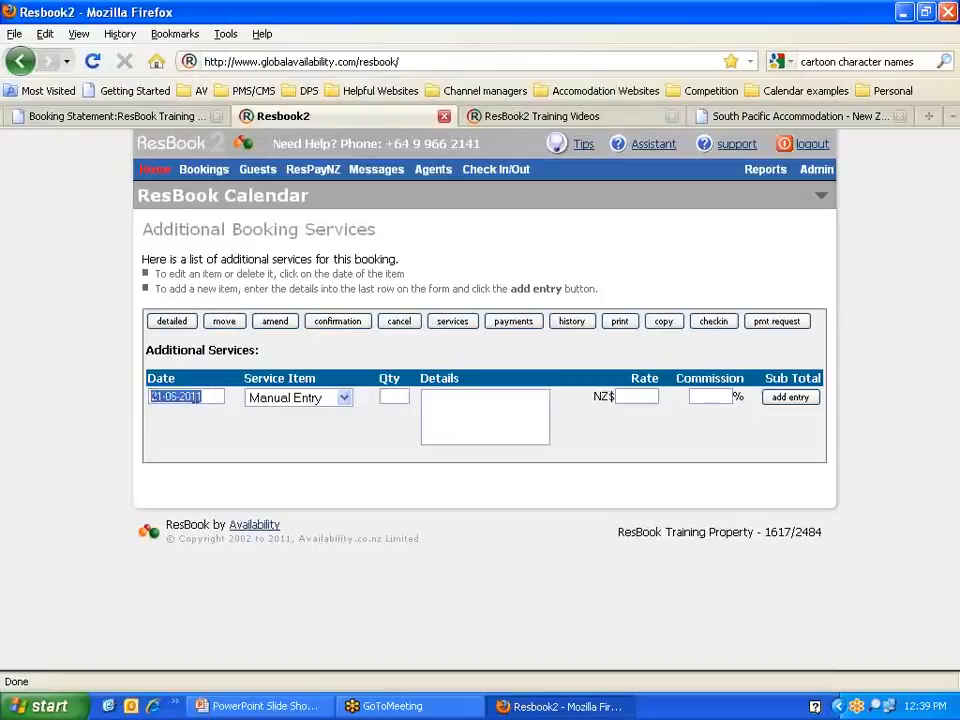
left_click(208, 396)
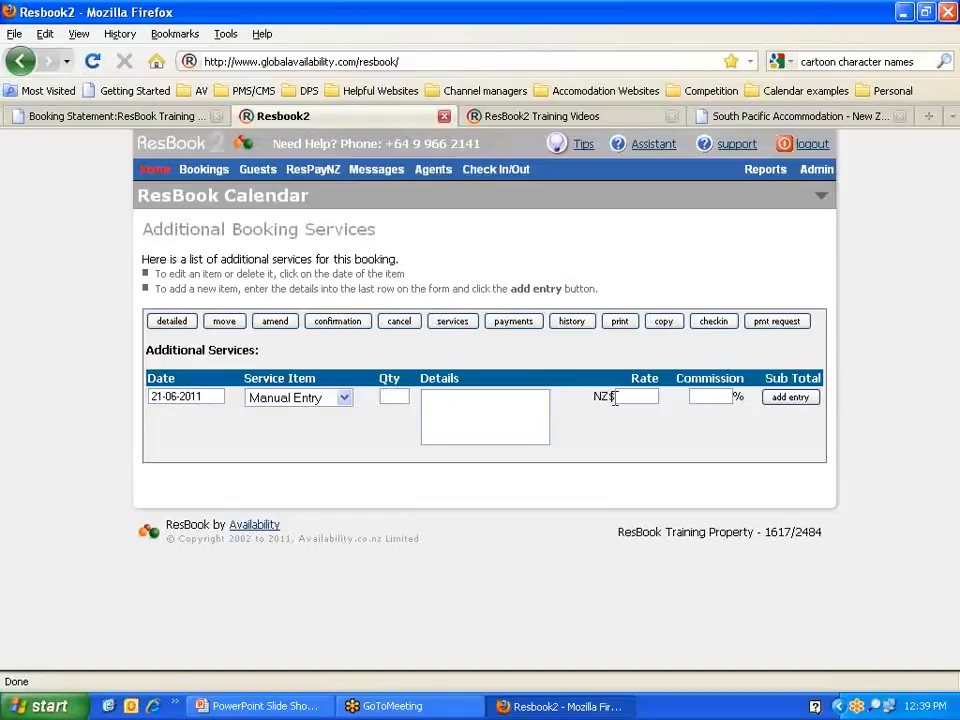
type("1")
key("Tab")
type("Co")
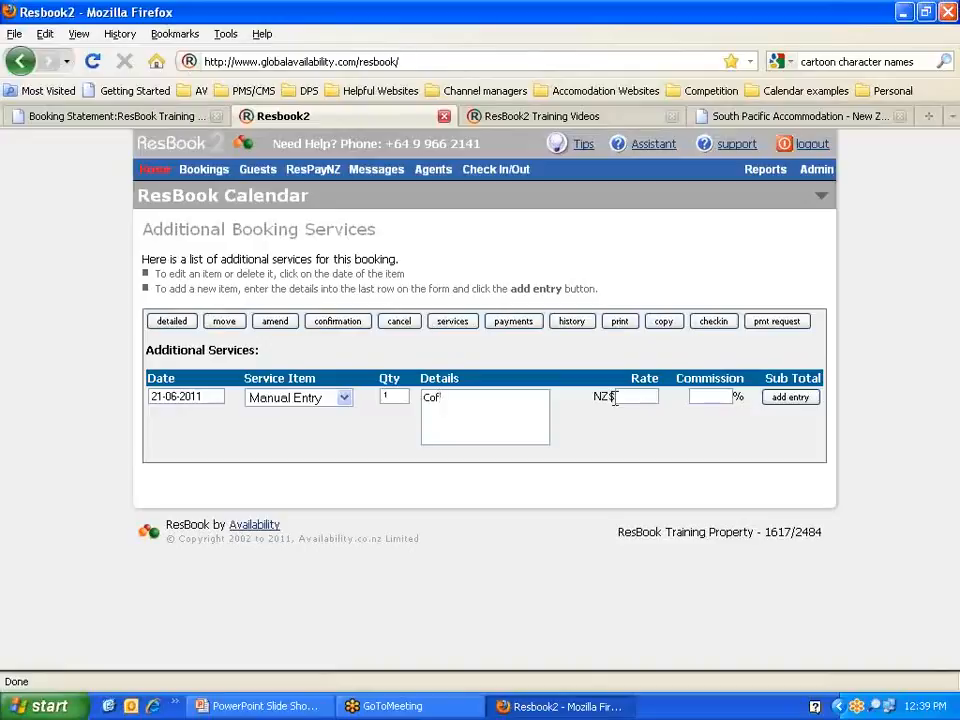
Step: Set the rate to 2.50, add the Coffee entry, and reopen it to edit its details
left_click(615, 398)
type("2.50")
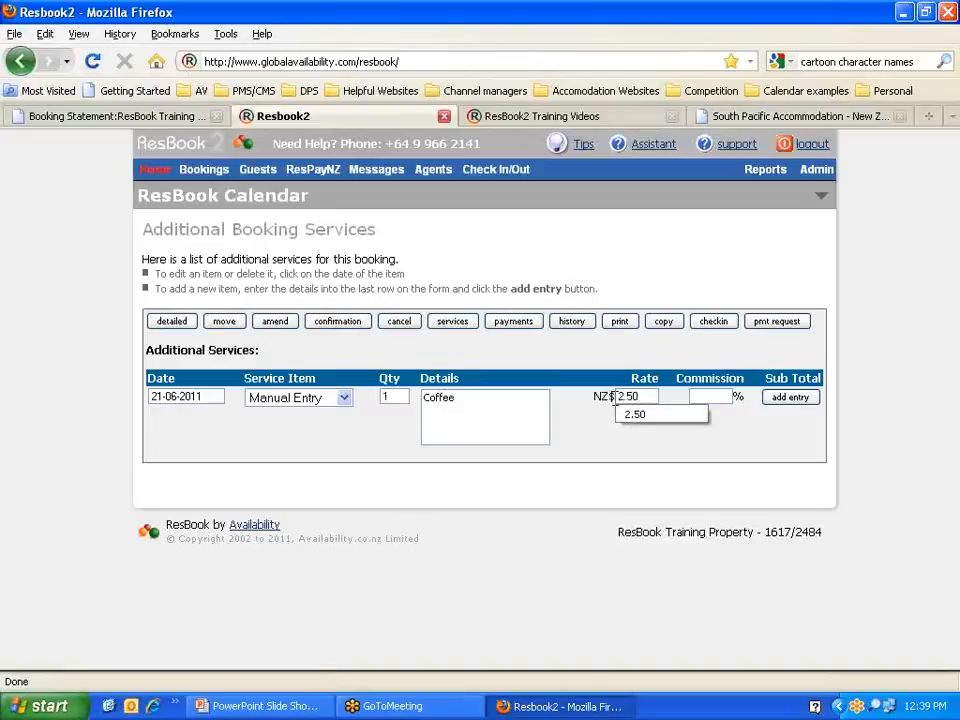
left_click(606, 418)
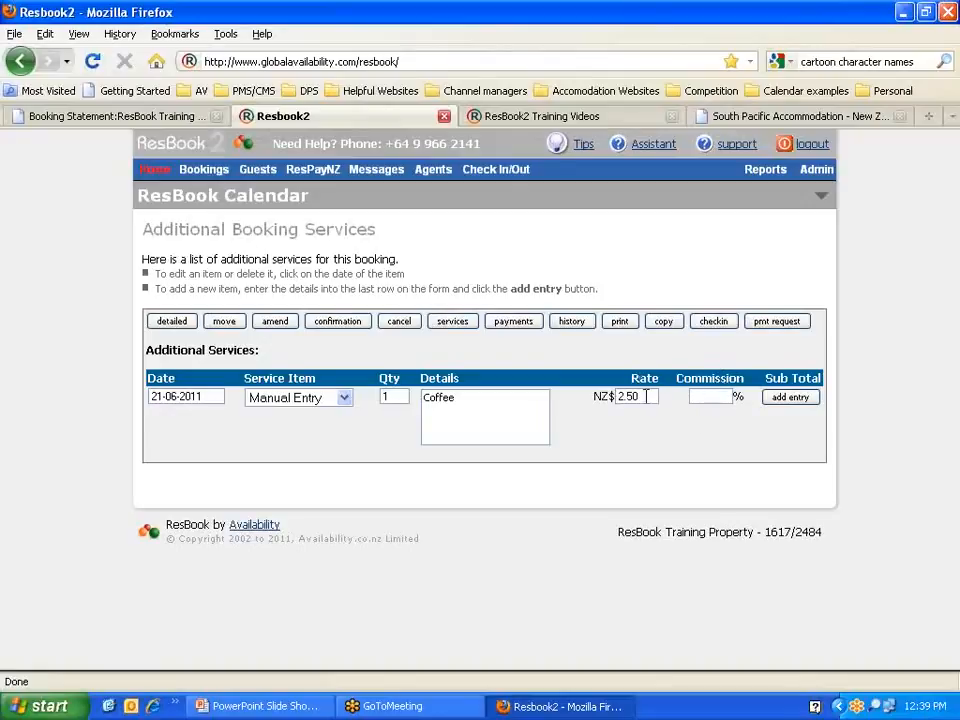
left_click(797, 399)
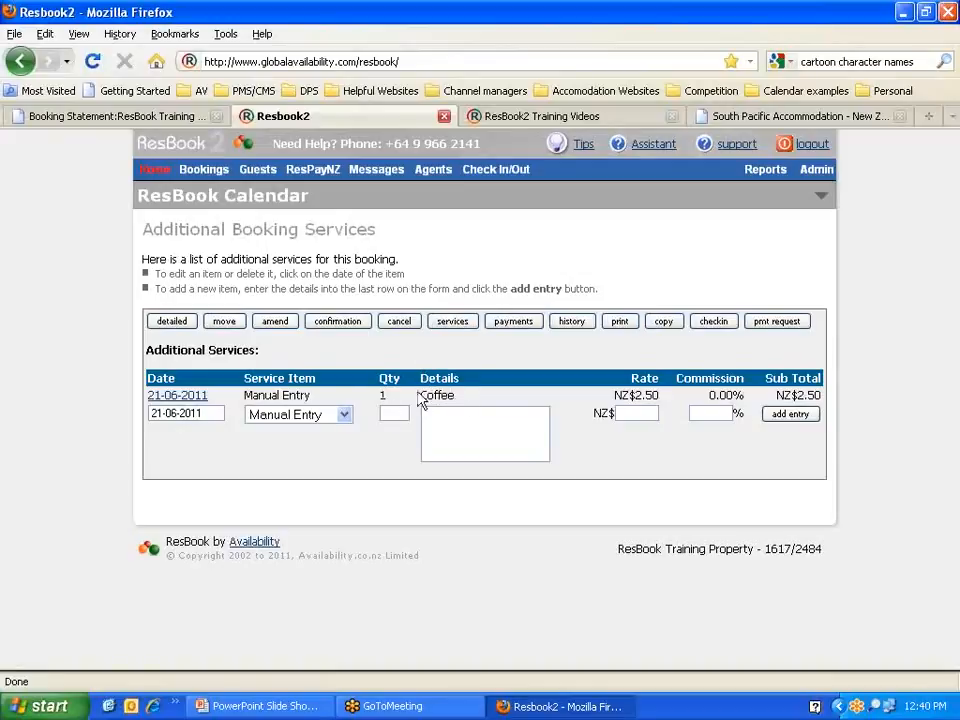
left_click(172, 397)
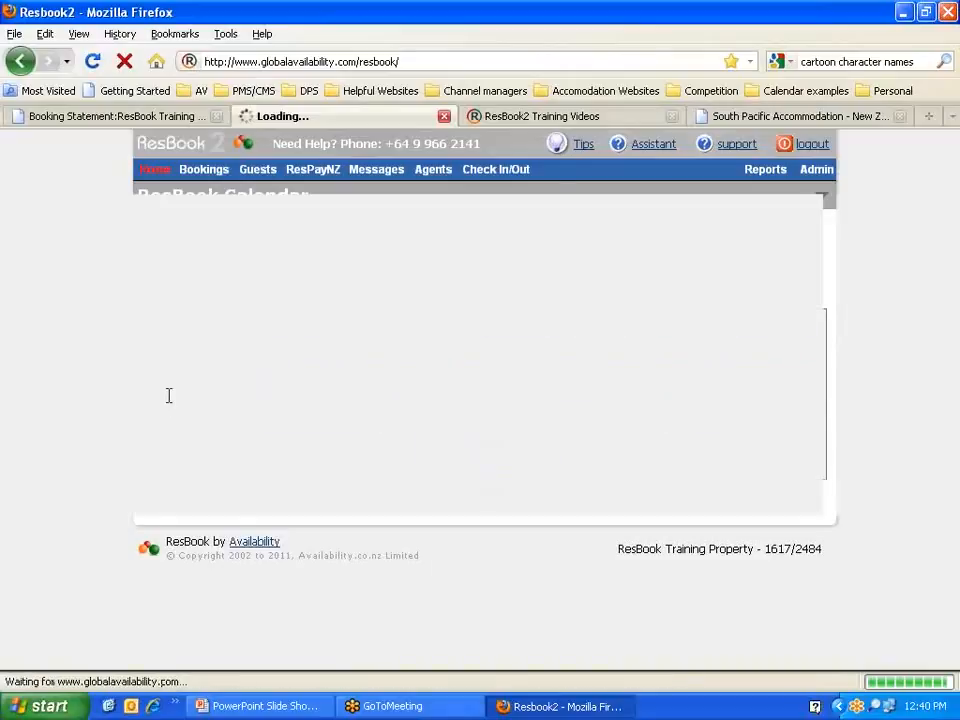
left_click(461, 397)
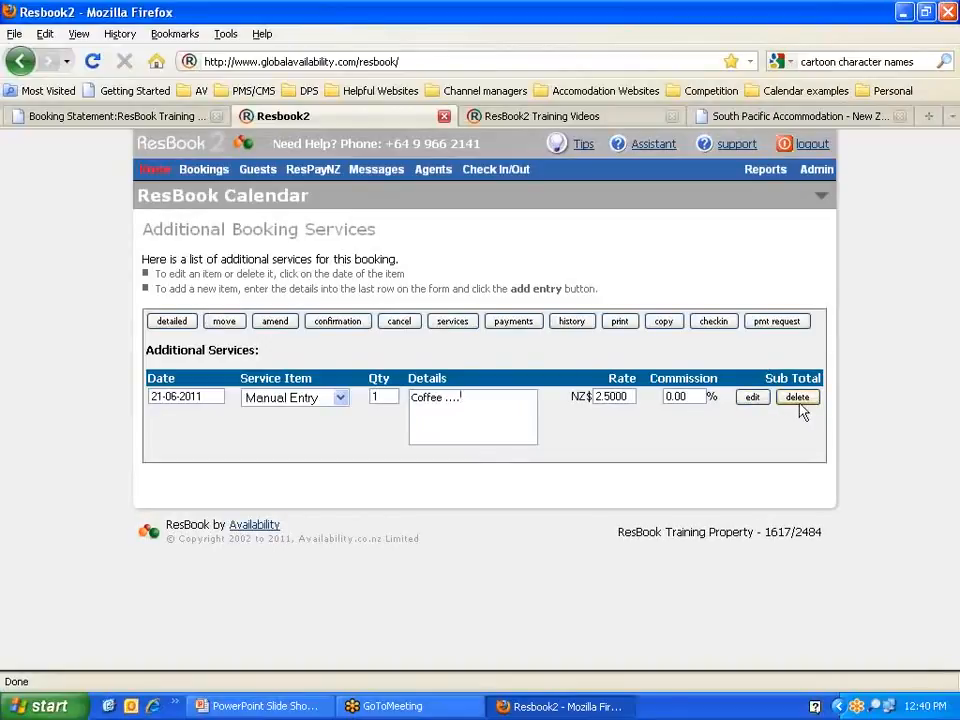
Step: In the detailed view, check the NZ$502.50 sub total: NZ$500.00 room plus NZ$2.50 services
left_click(171, 322)
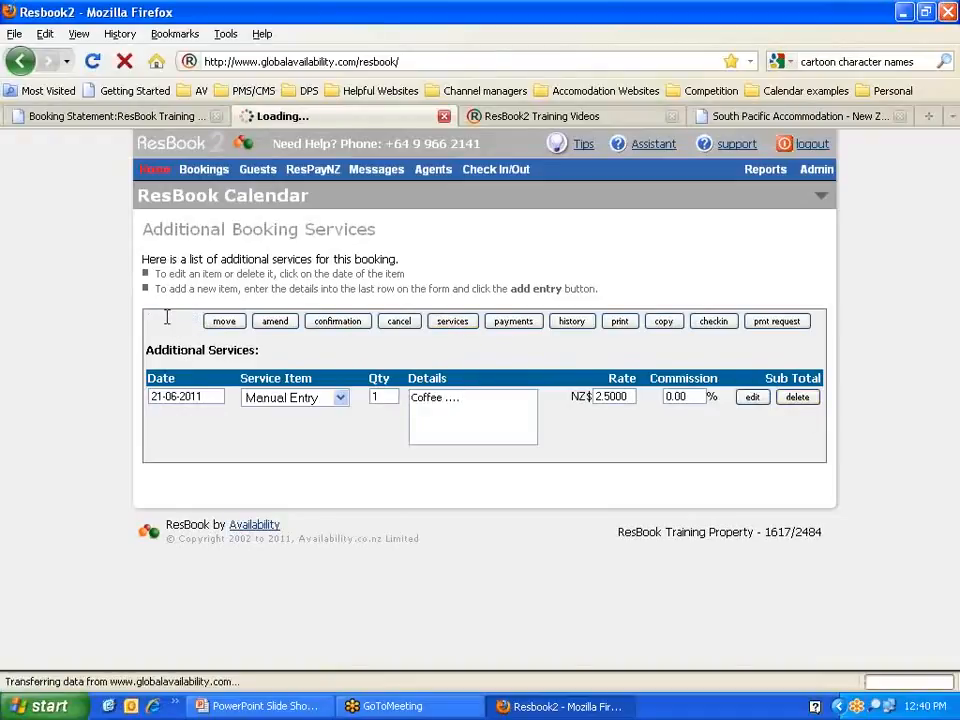
scroll(454, 364, "down", 4)
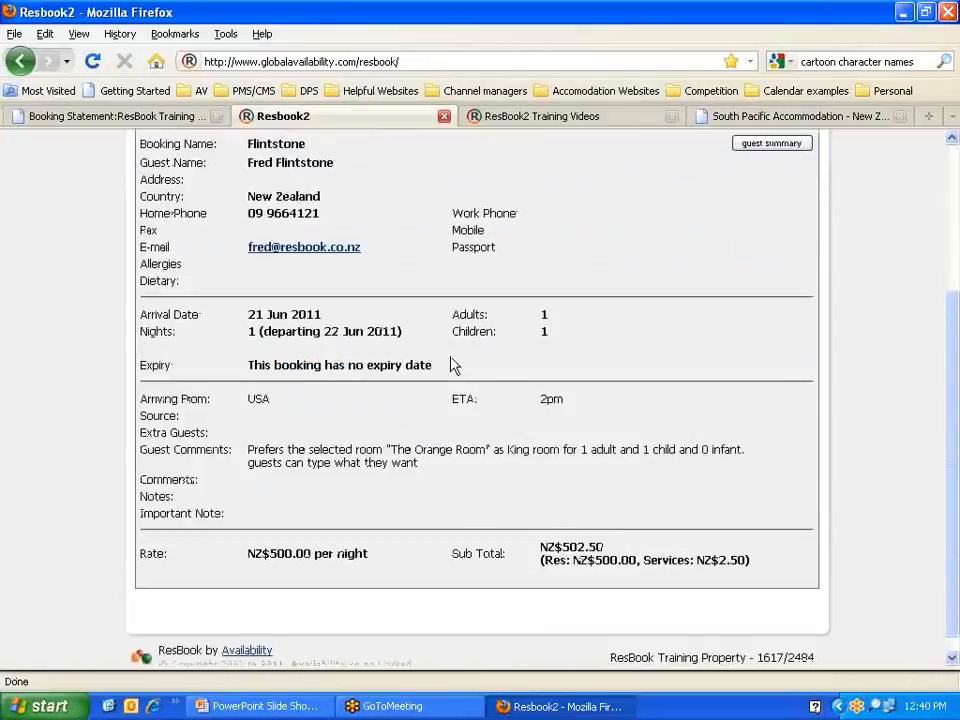
left_click_drag(452, 540, 510, 542)
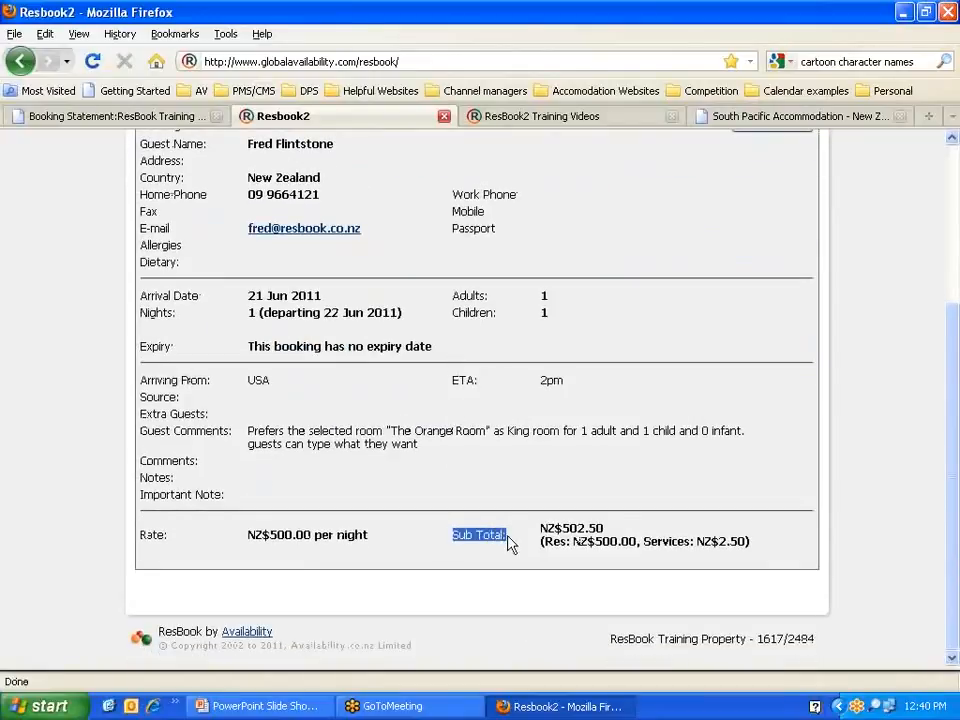
left_click_drag(606, 529, 541, 526)
left_click(615, 529)
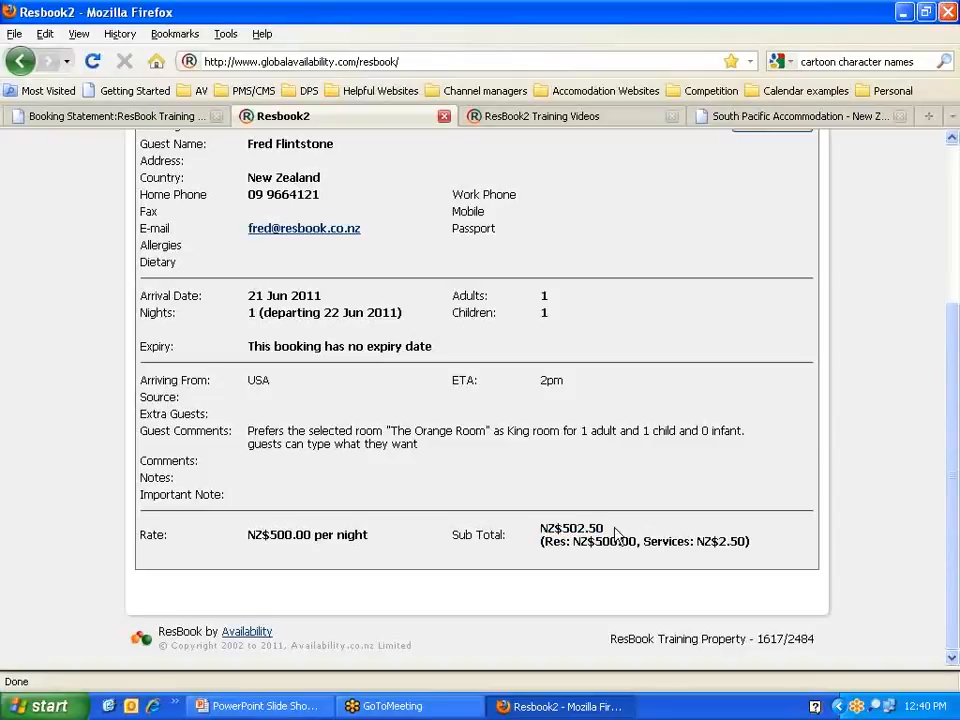
left_click_drag(543, 541, 638, 541)
left_click_drag(716, 541, 743, 543)
scroll(604, 533, "up", 5)
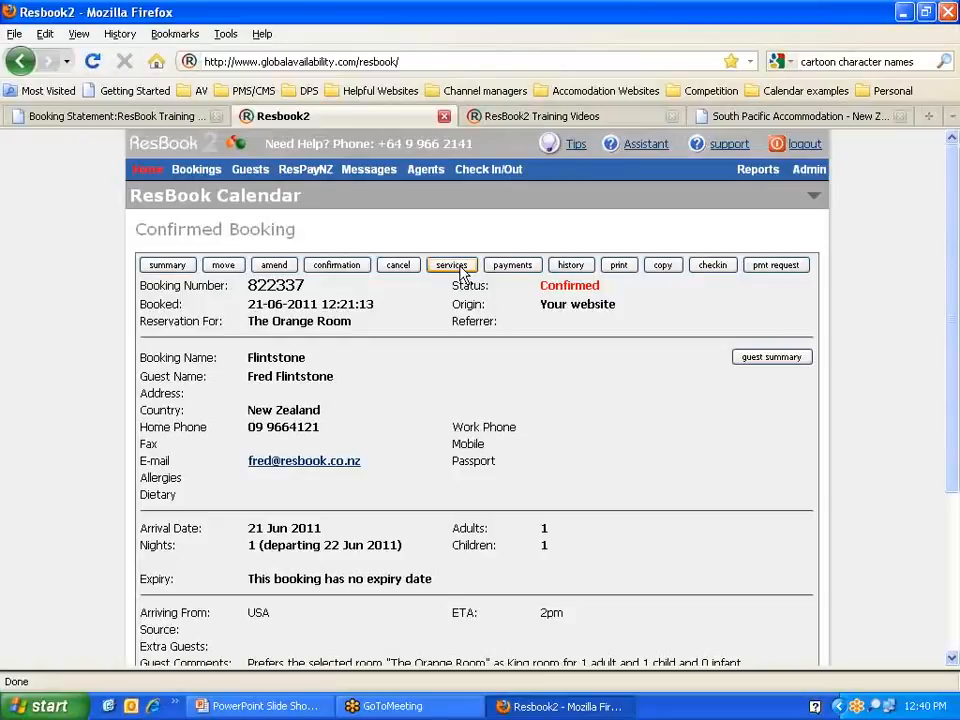
Step: Add a Cash payment of 2.50 to the booking's payments list
left_click(514, 266)
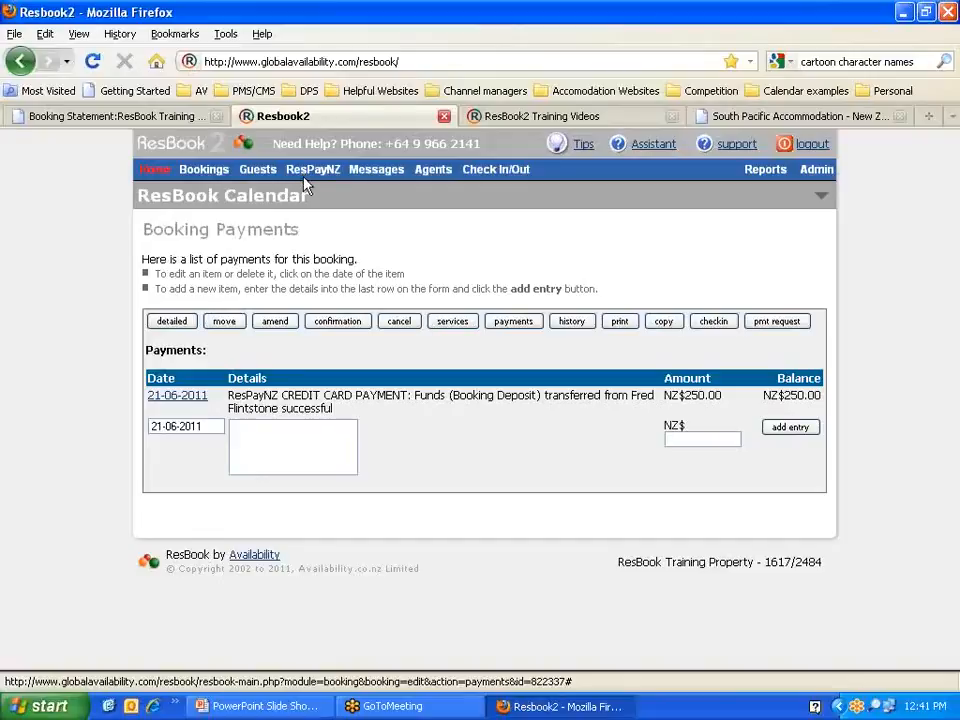
left_click(332, 449)
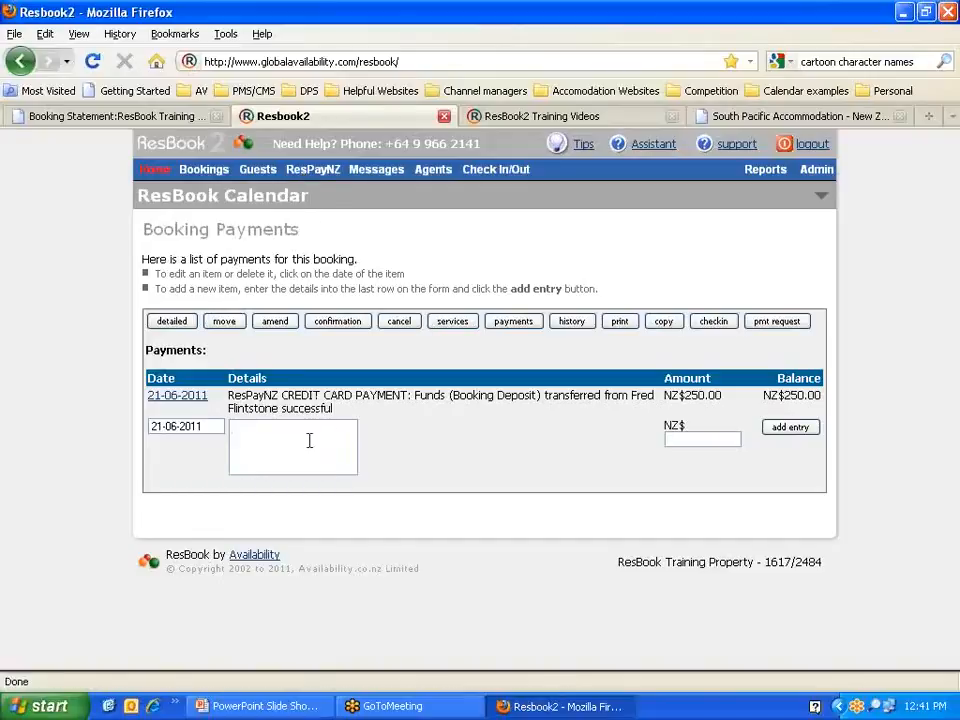
type("Cash")
left_click(698, 437)
type("2.50")
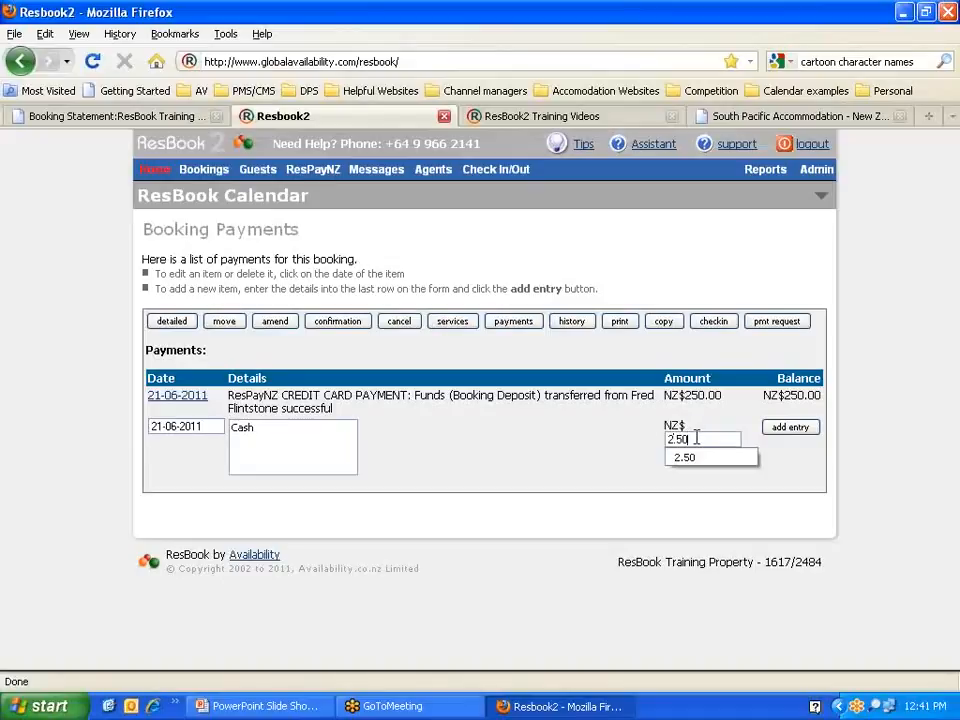
left_click(632, 442)
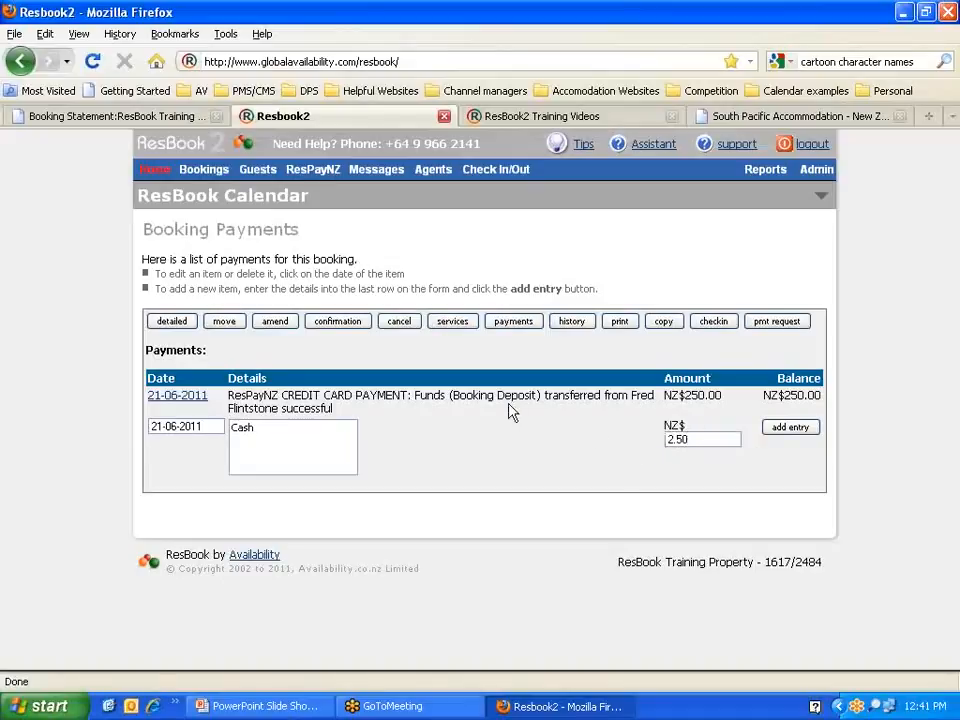
left_click_drag(452, 395, 536, 396)
left_click(795, 430)
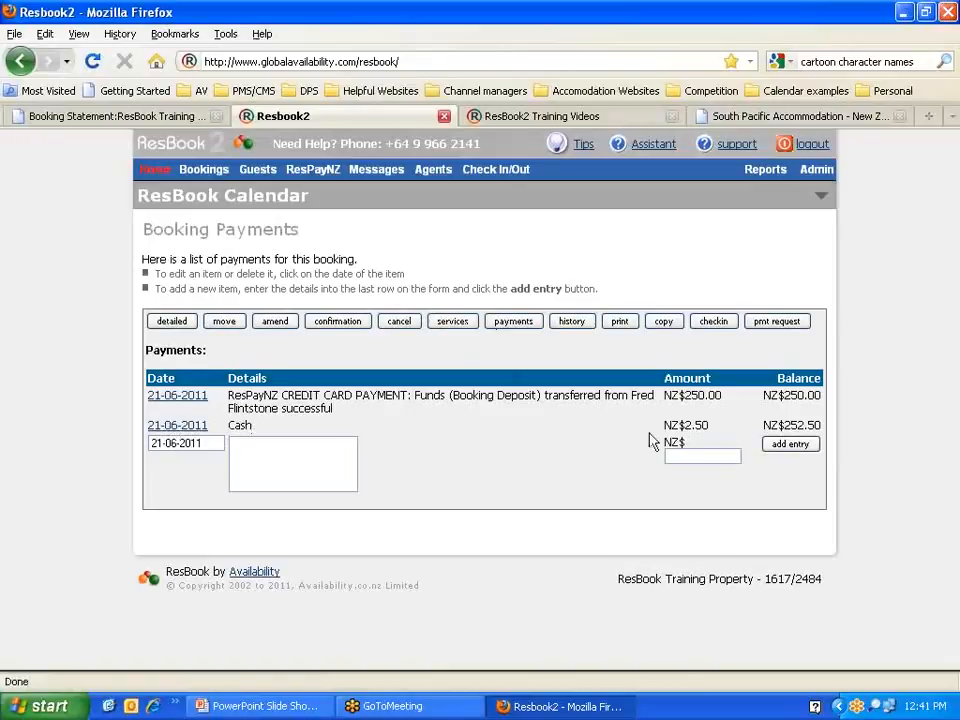
Step: Review the Booking History entries, from the original reservation up to the new service item and payment
left_click(573, 322)
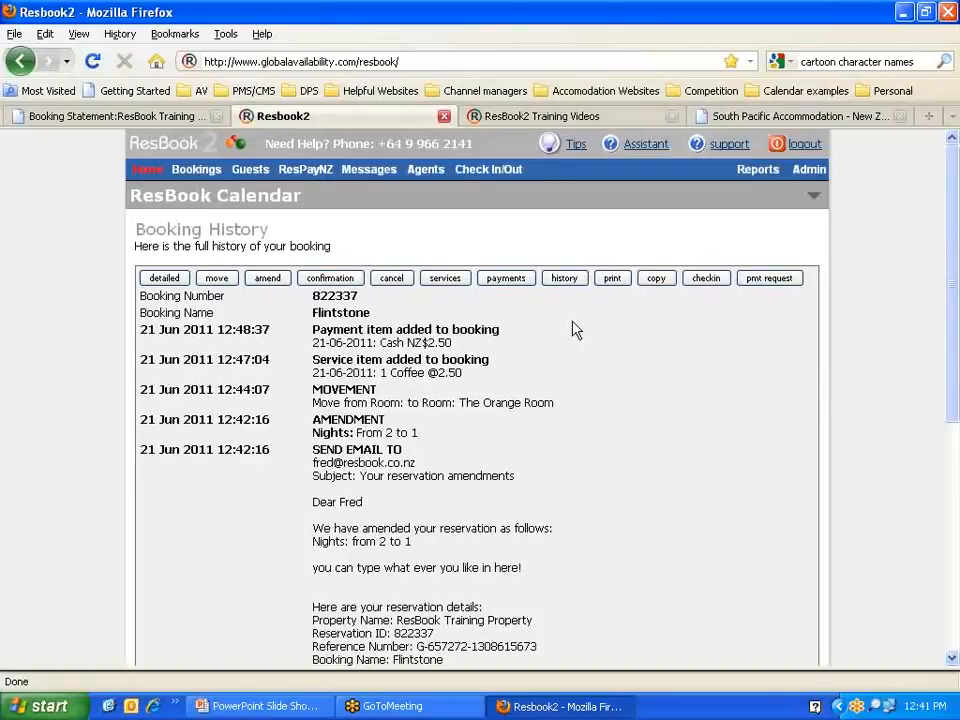
scroll(576, 330, "down", 8)
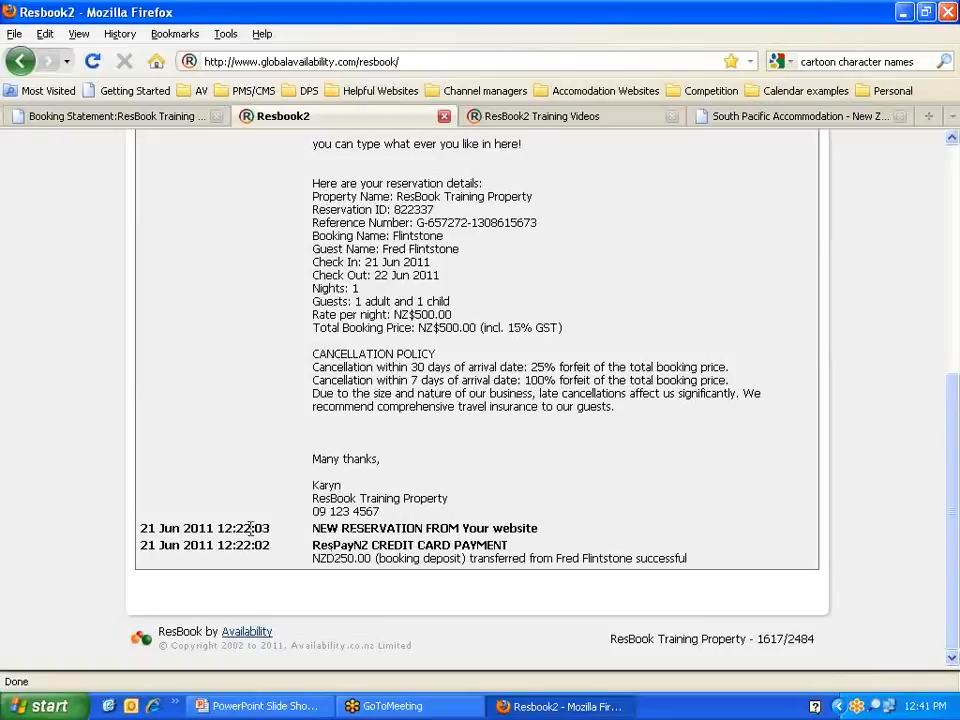
left_click_drag(262, 527, 523, 550)
left_click(333, 548)
left_click(514, 550)
scroll(500, 560, "up", 4)
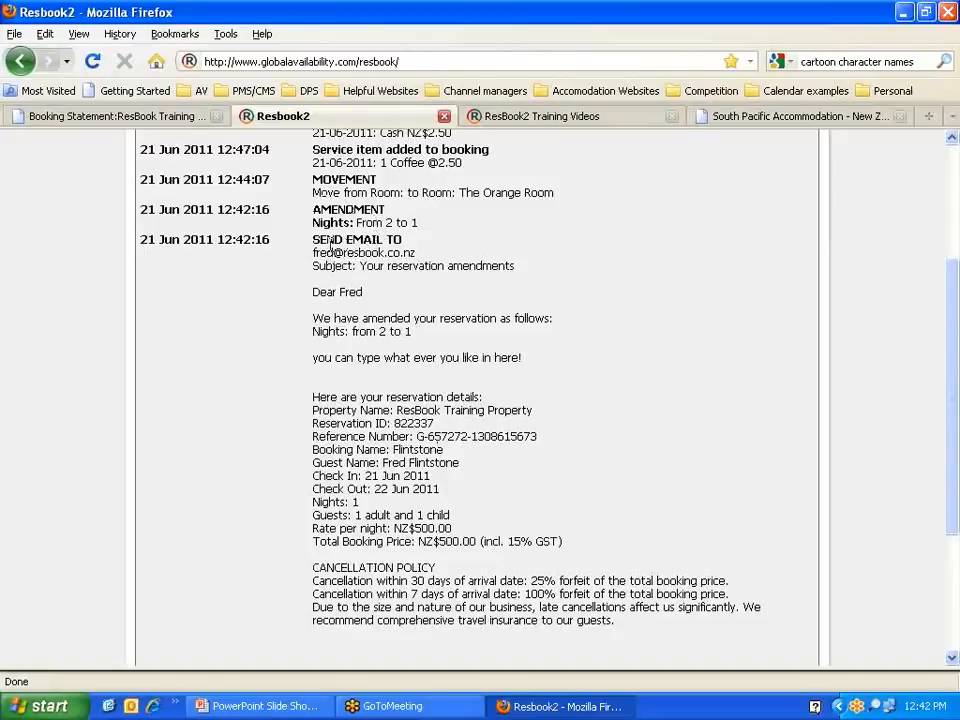
scroll(300, 300, "down", 4)
scroll(300, 420, "up", 4)
left_click_drag(426, 228, 385, 190)
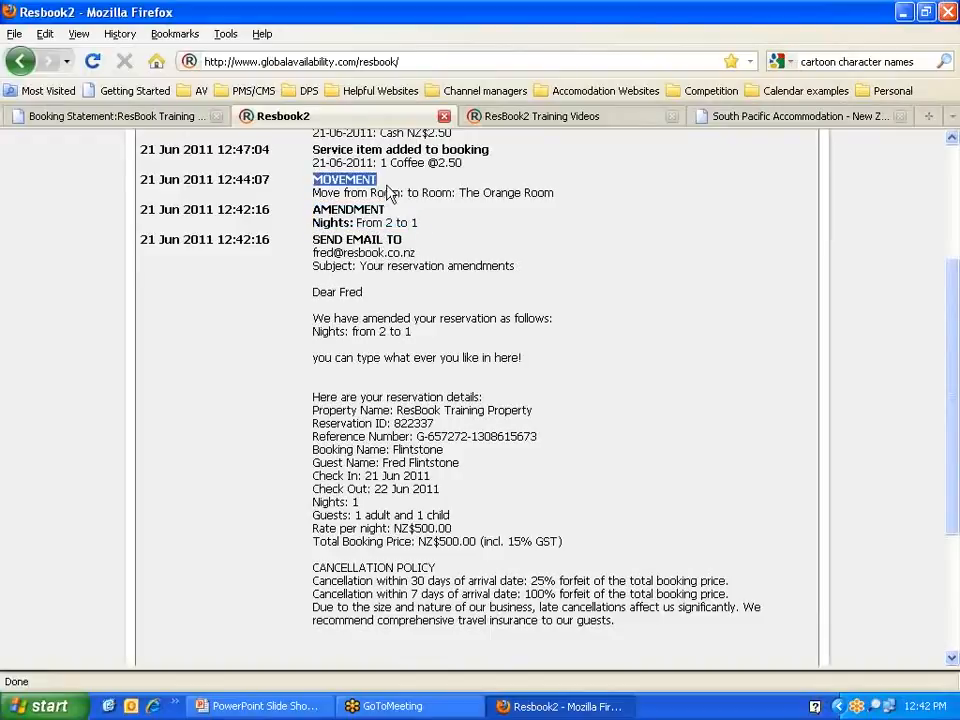
scroll(386, 195, "up", 2)
left_click_drag(313, 258, 338, 240)
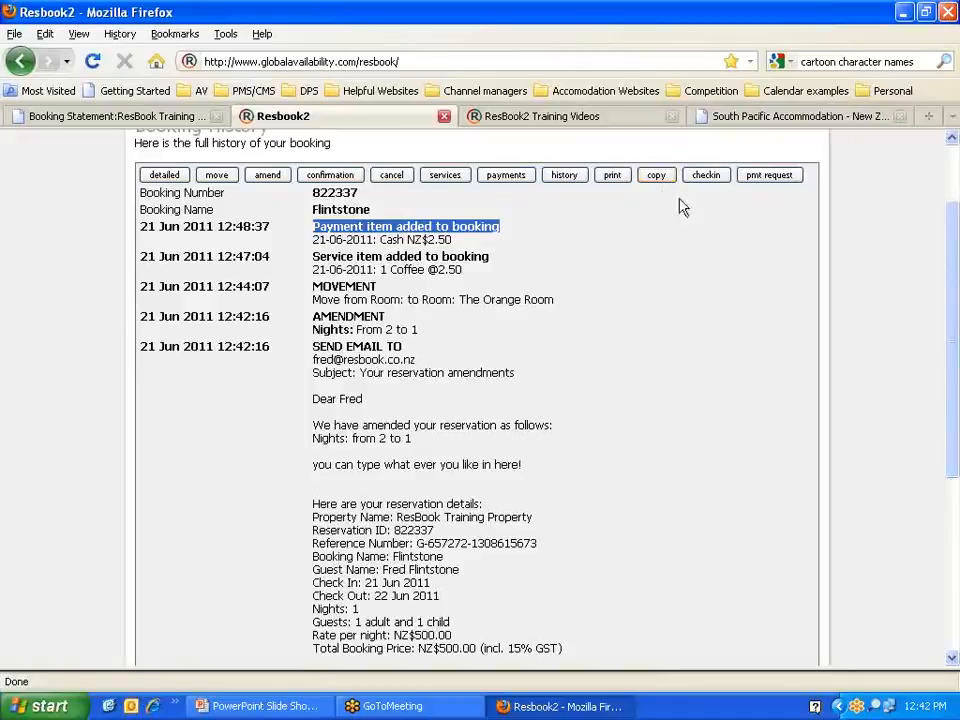
Step: Start a payment request to the guest with the amount 500
left_click(770, 176)
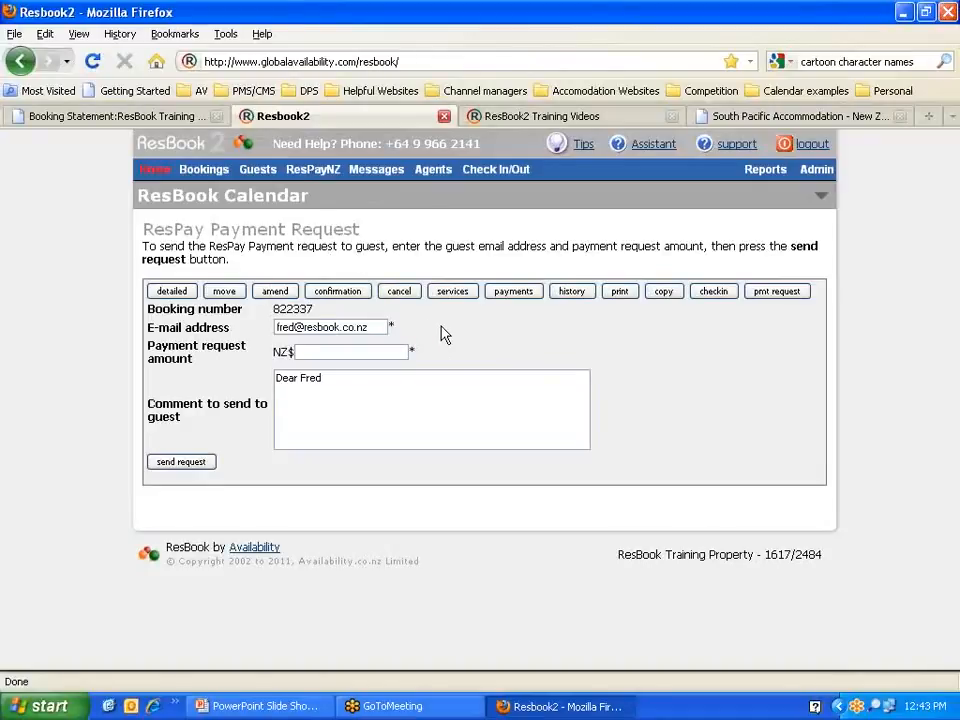
left_click(326, 353)
type("500")
mouse_move(332, 357)
left_mouse_down()
mouse_move(298, 352)
mouse_move(325, 352)
left_mouse_up()
double_click(308, 351)
left_click(480, 357)
Step: Check in booking 822337 from the Check in list and view the Guests In House list
left_click(157, 172)
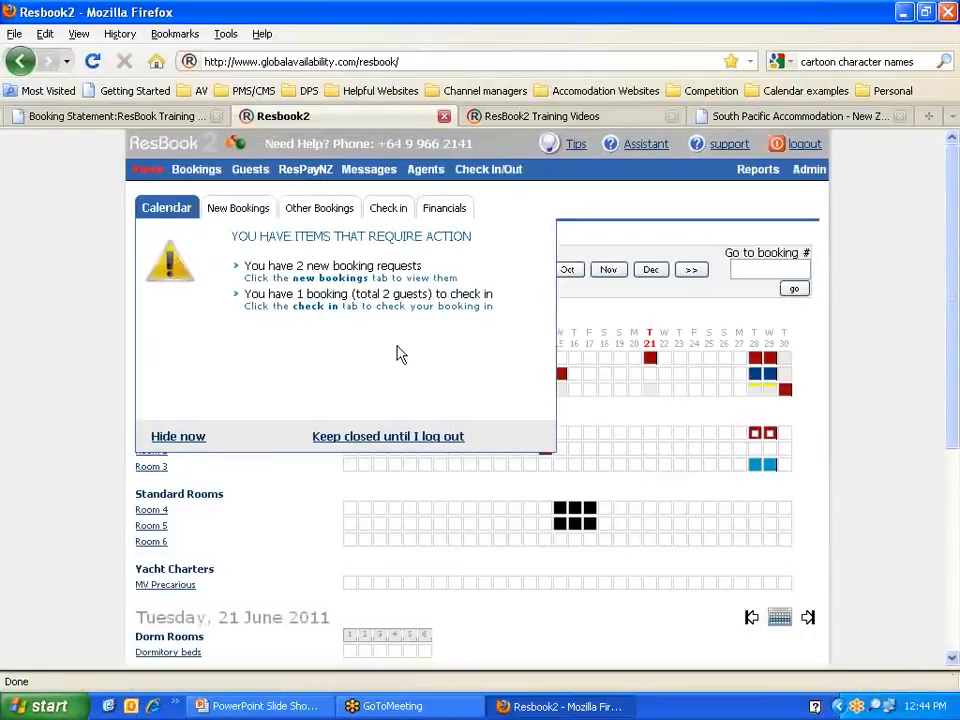
left_click(389, 212)
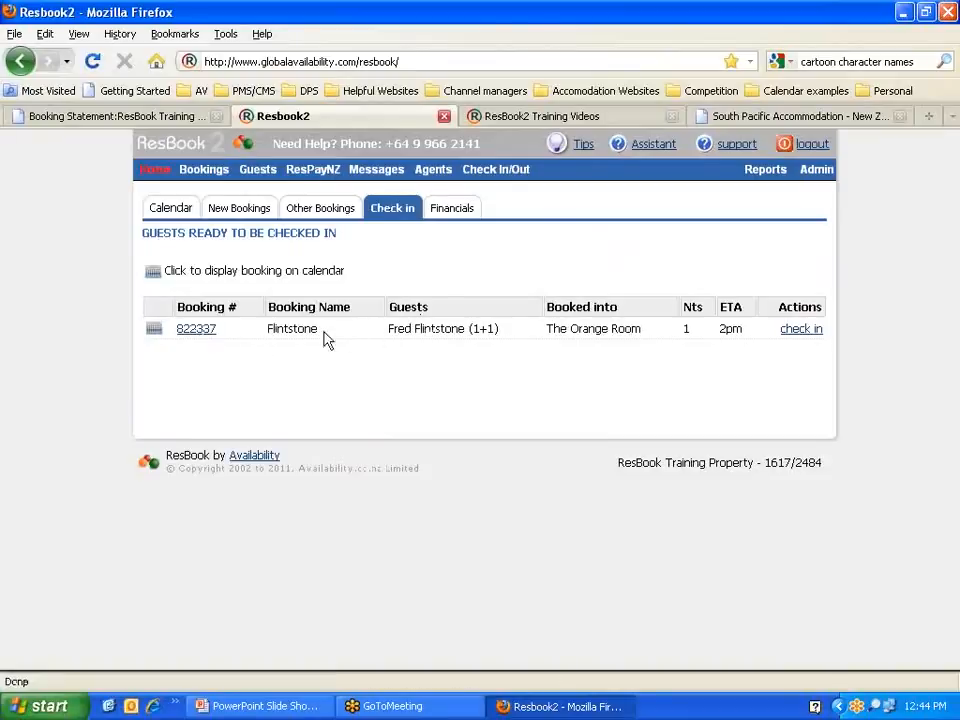
left_click(801, 332)
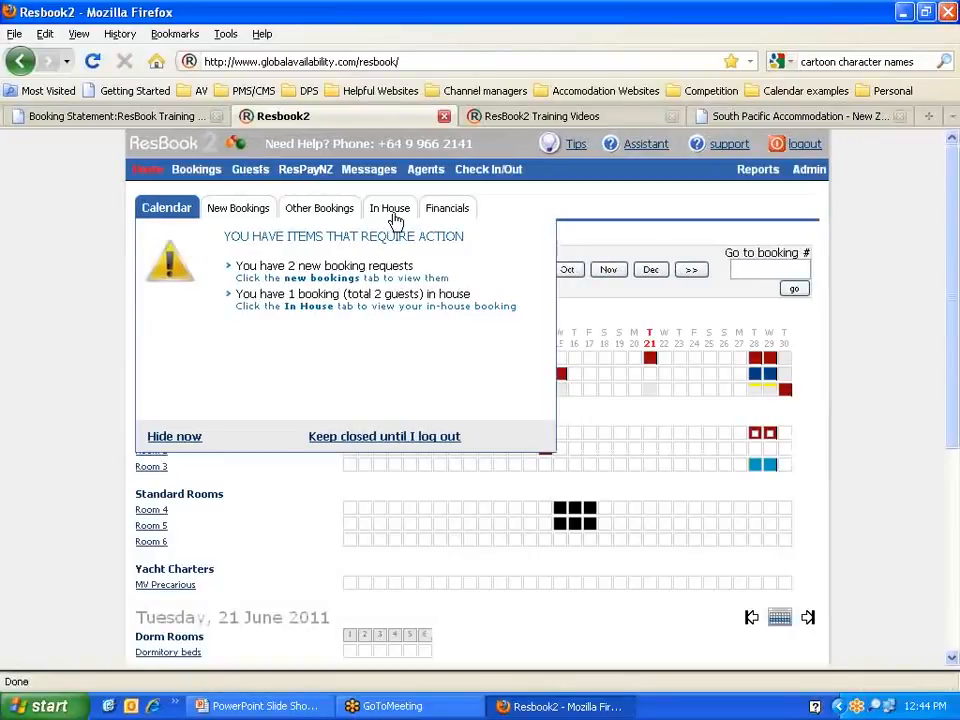
left_click(392, 210)
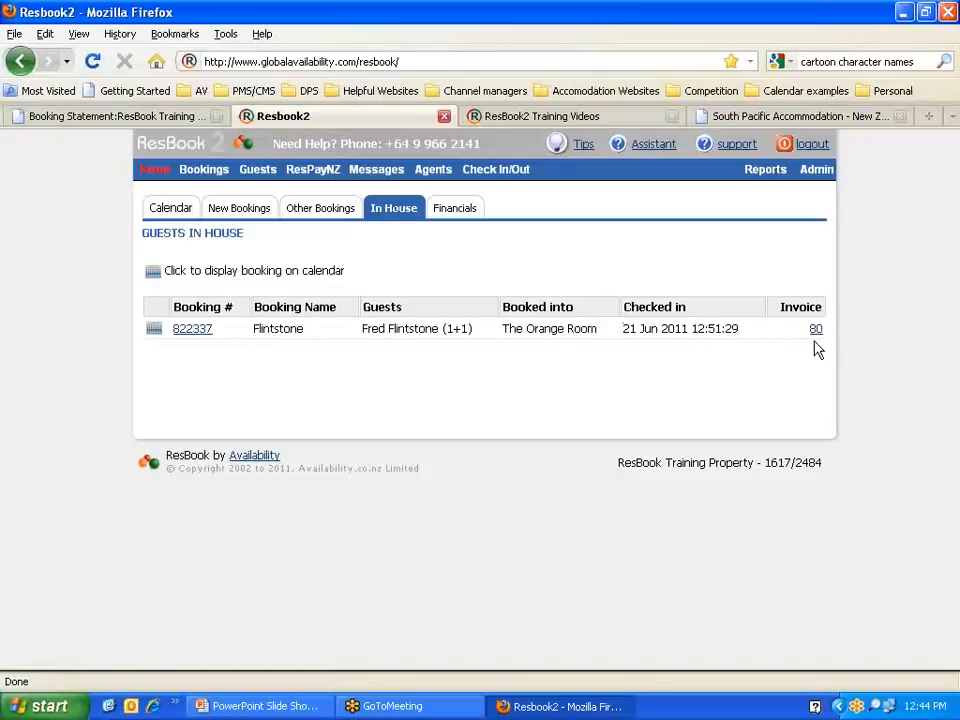
Step: Open booking 822337 and its tax invoice number 80
left_click(197, 334)
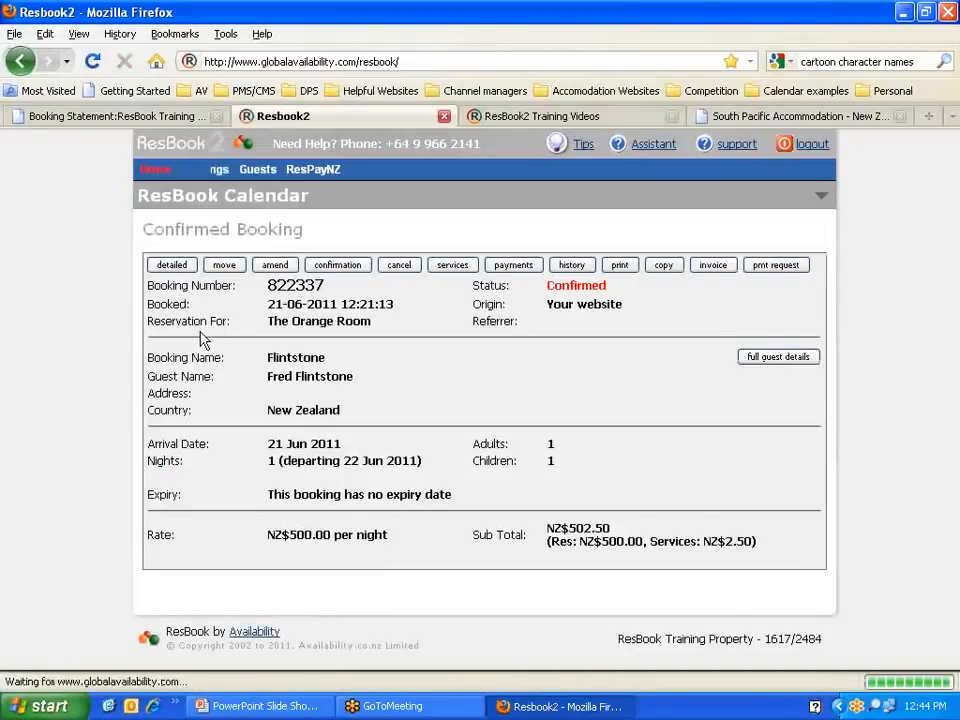
left_click(714, 266)
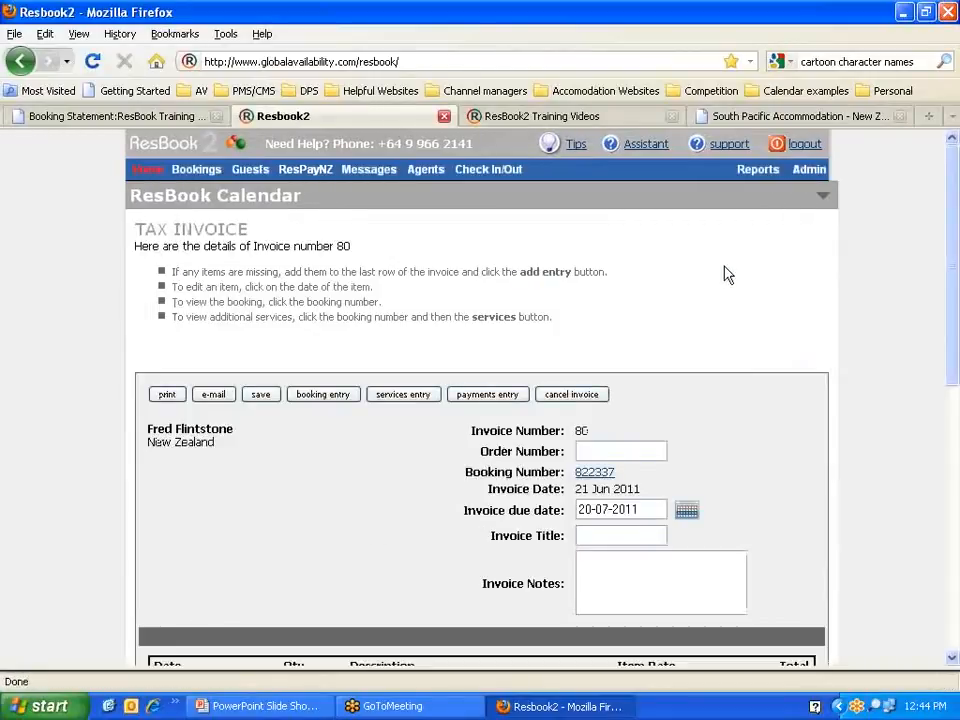
double_click(581, 431)
scroll(372, 487, "down", 8)
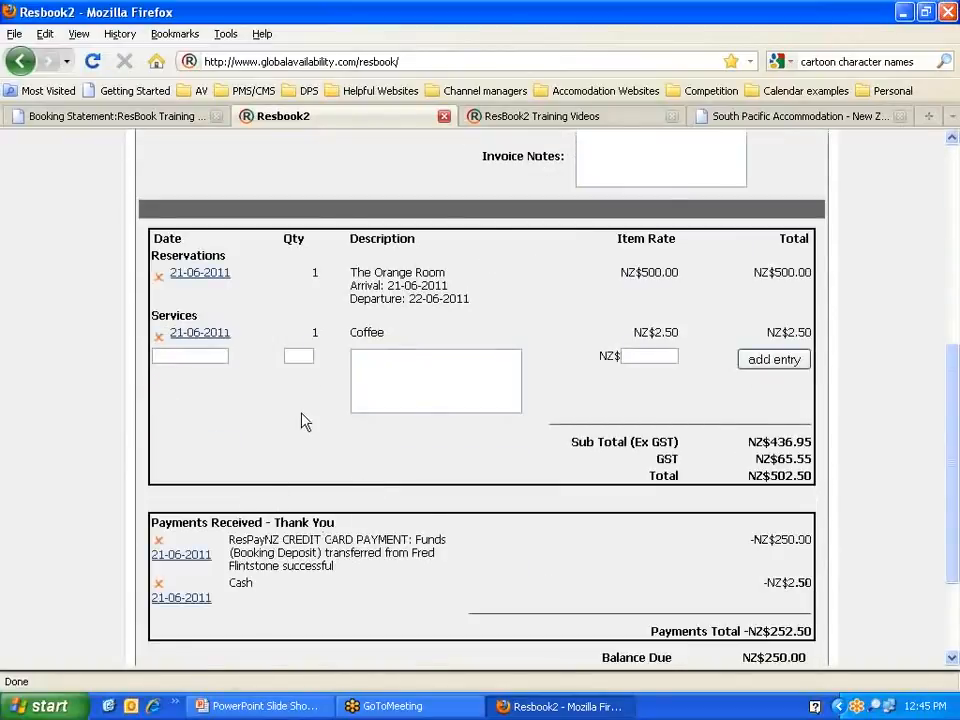
scroll(305, 420, "up", 2)
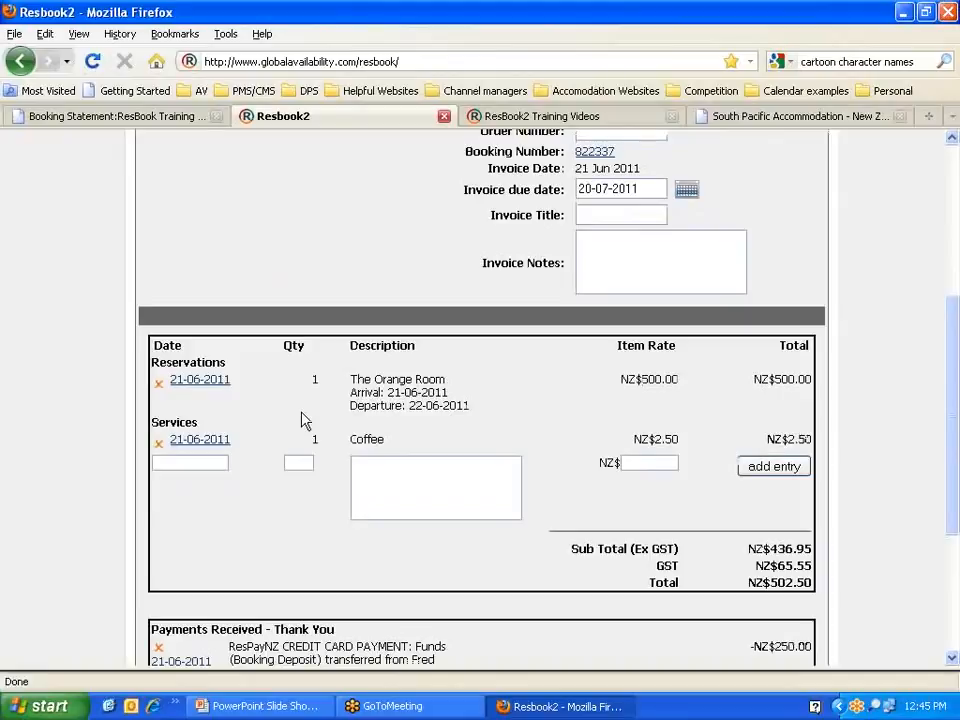
scroll(305, 420, "up", 4)
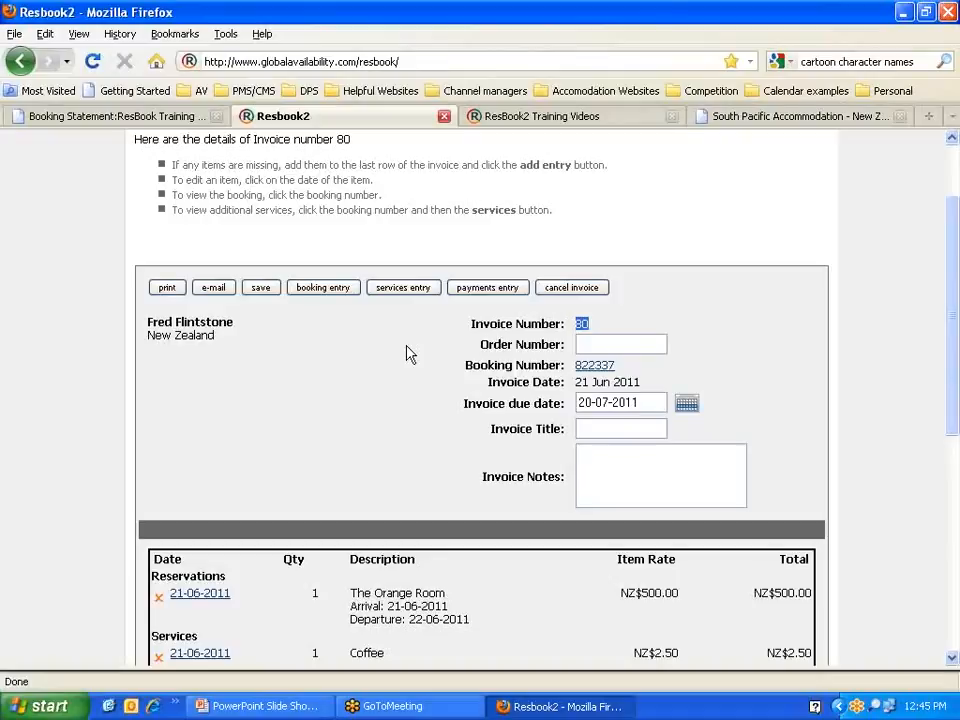
scroll(406, 345, "down", 4)
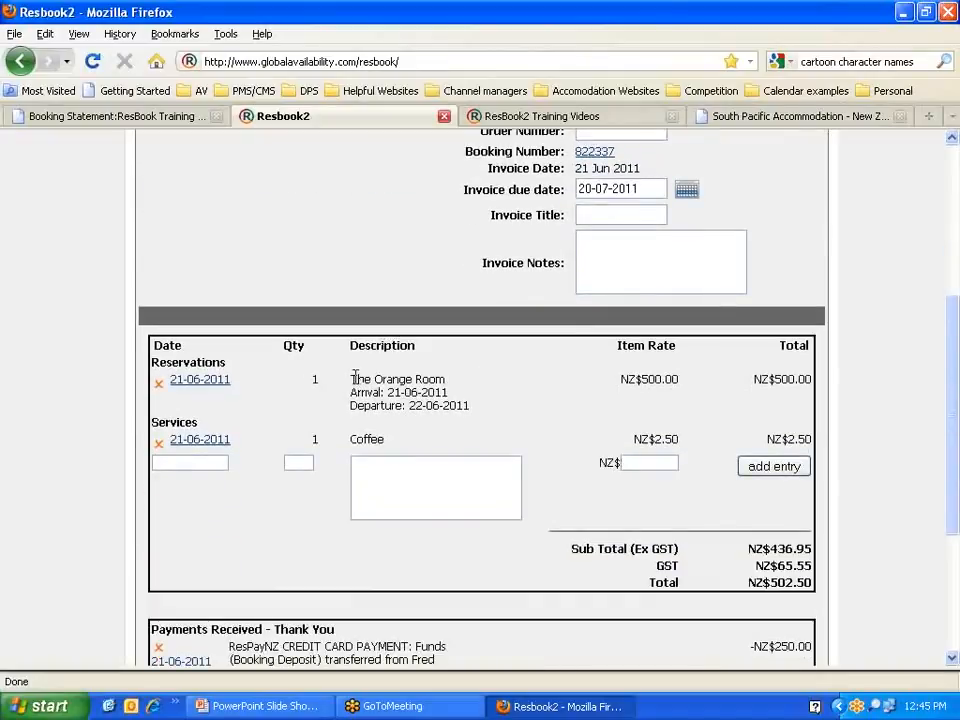
Step: Review the invoice details, then return to the booking and its additional services list
left_click_drag(350, 379, 476, 408)
left_click_drag(400, 445, 354, 448)
scroll(352, 450, "down", 5)
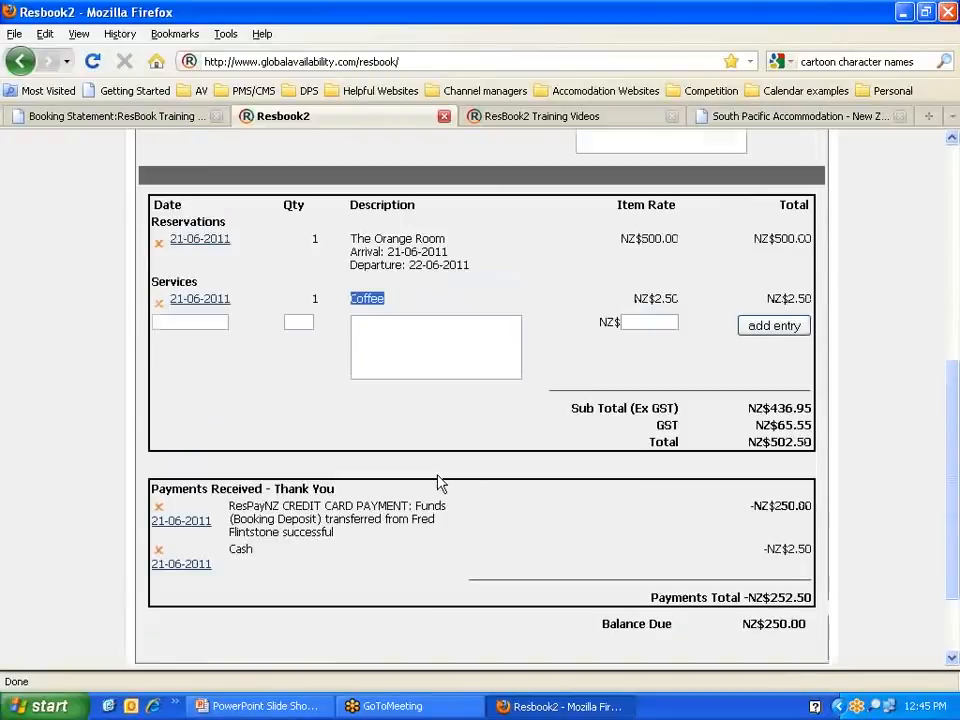
scroll(436, 473, "up", 6)
scroll(436, 475, "up", 4)
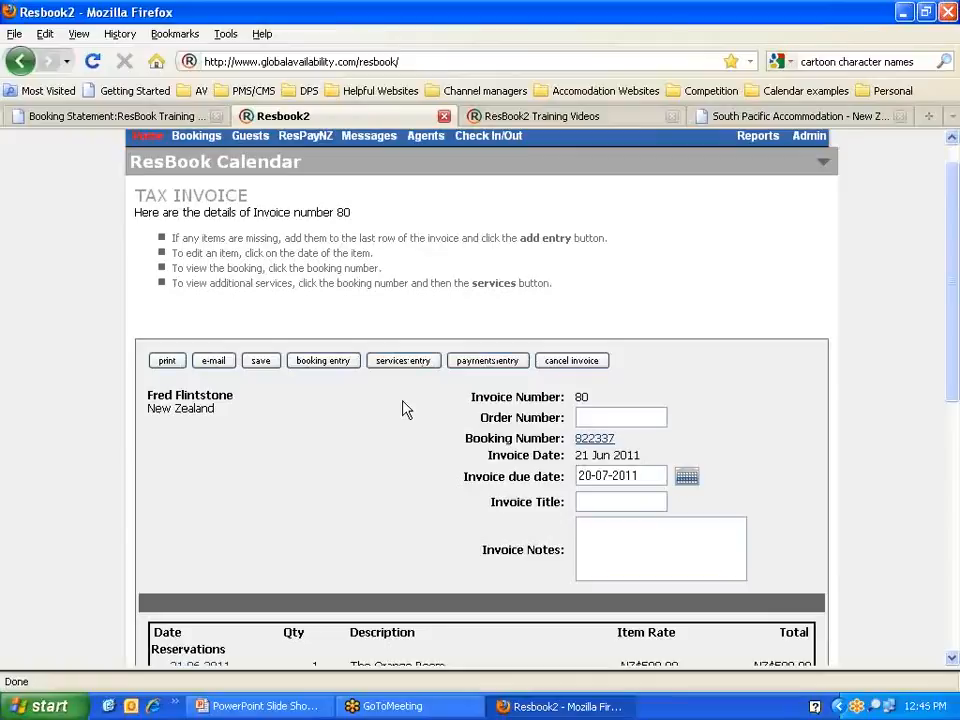
left_click(594, 442)
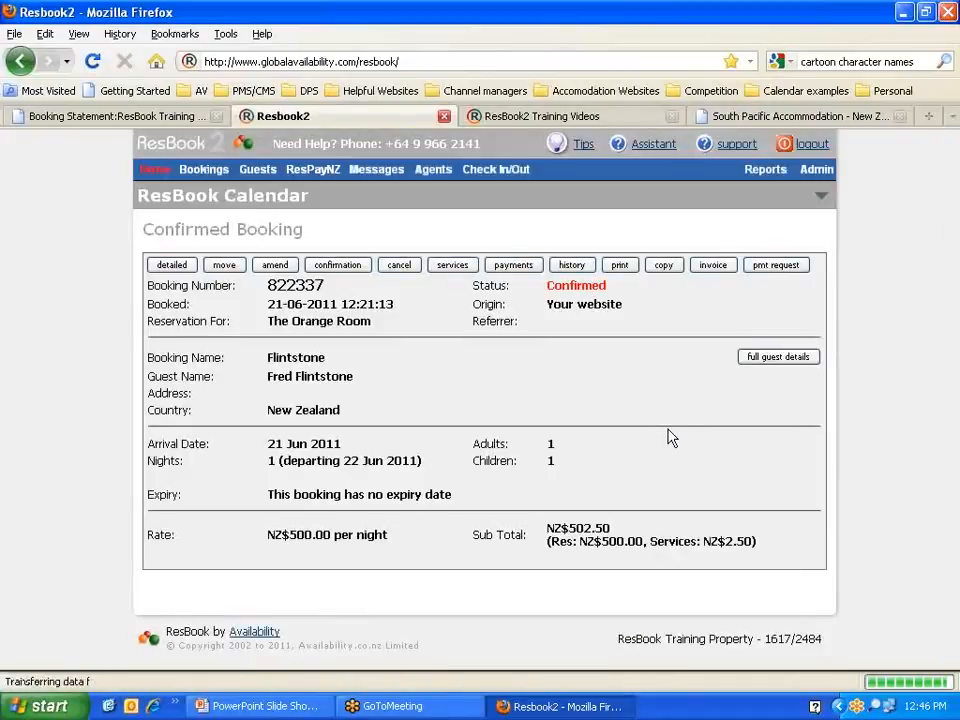
left_click(452, 266)
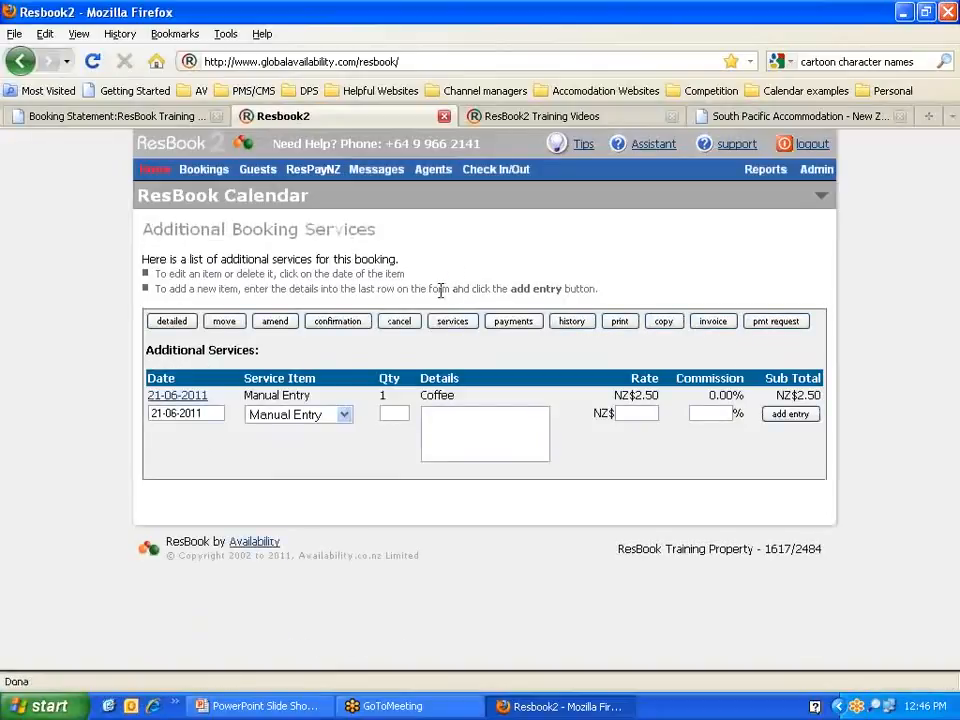
Step: Fill in the Newspaper service row at rate 1.50 and add it beneath the Coffee entry
left_click(394, 413)
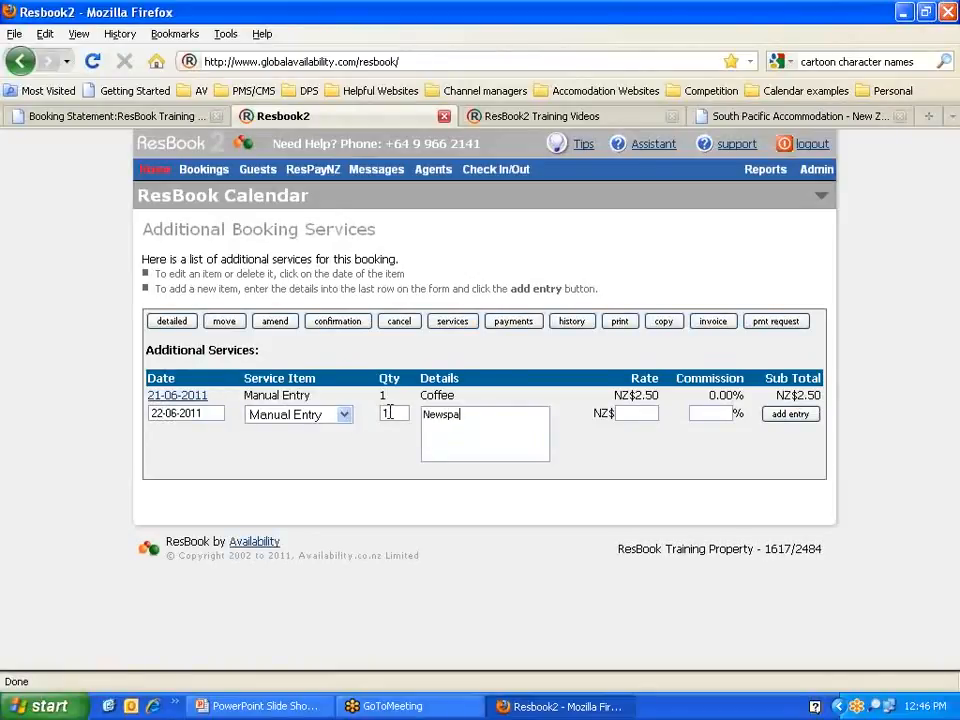
type("1.50")
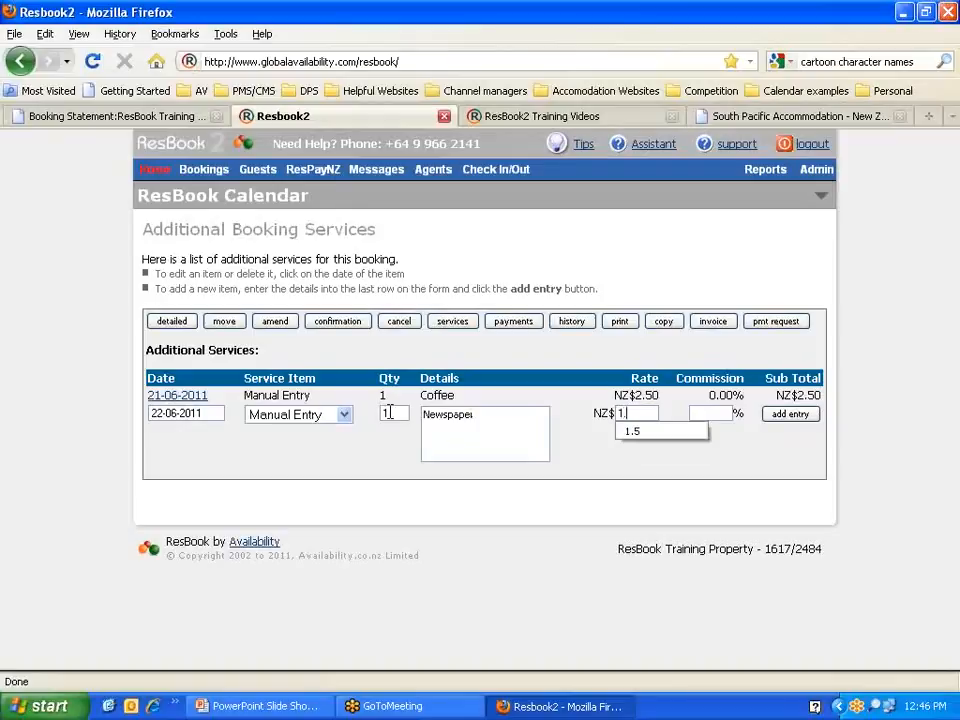
left_click(784, 416)
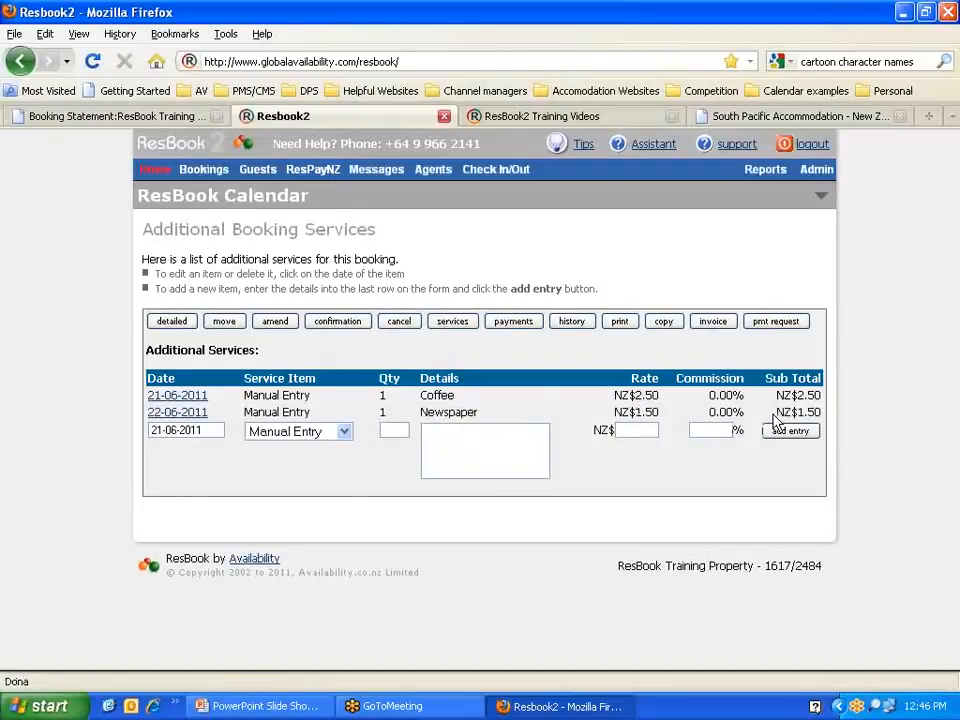
Step: Add the booking's Coffee and Newspaper services to invoice 80, bringing the total to NZ$504.00
left_click(716, 325)
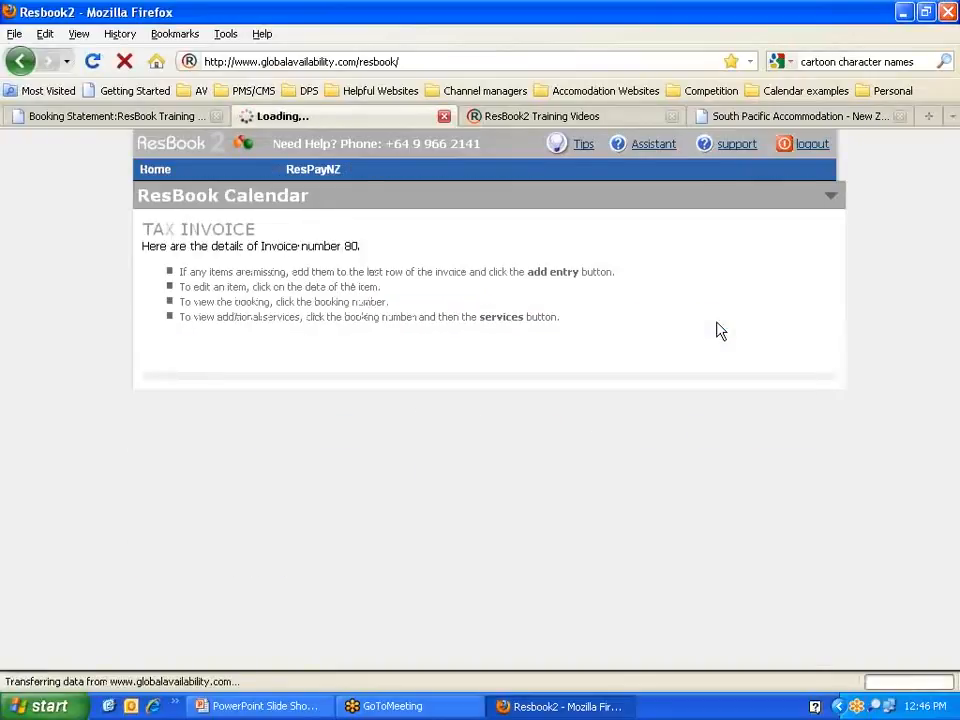
scroll(445, 473, "down", 5)
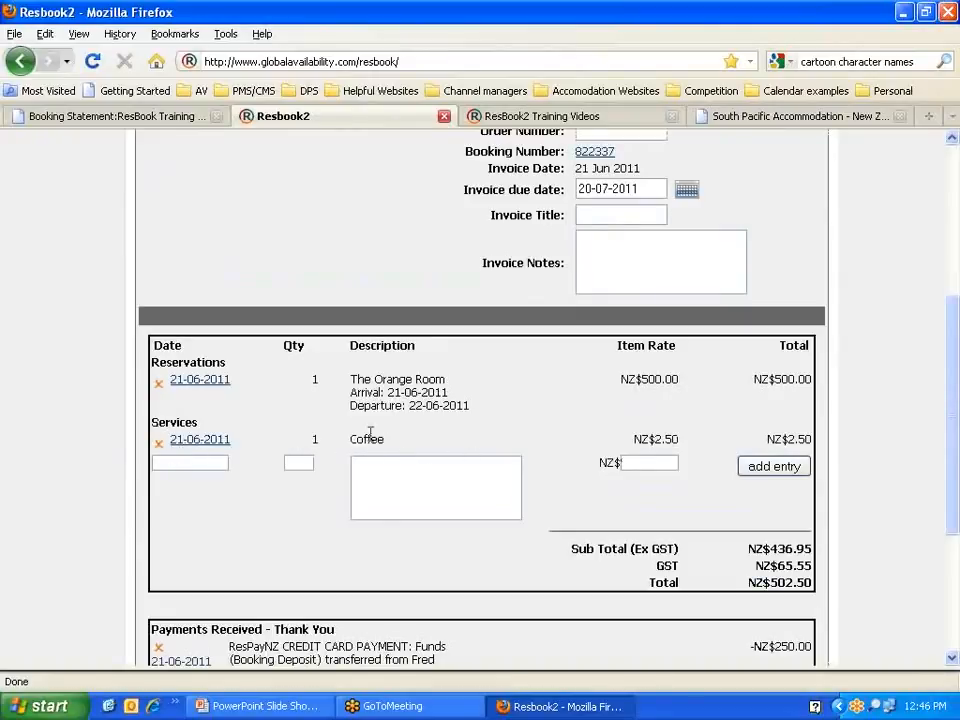
scroll(375, 450, "up", 3)
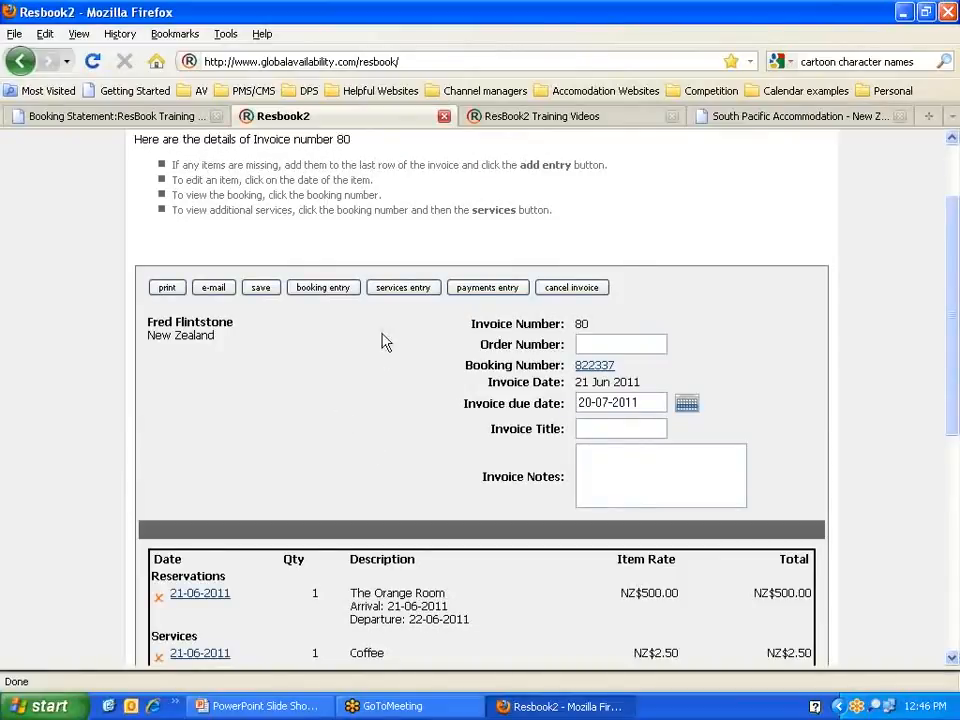
left_click(398, 289)
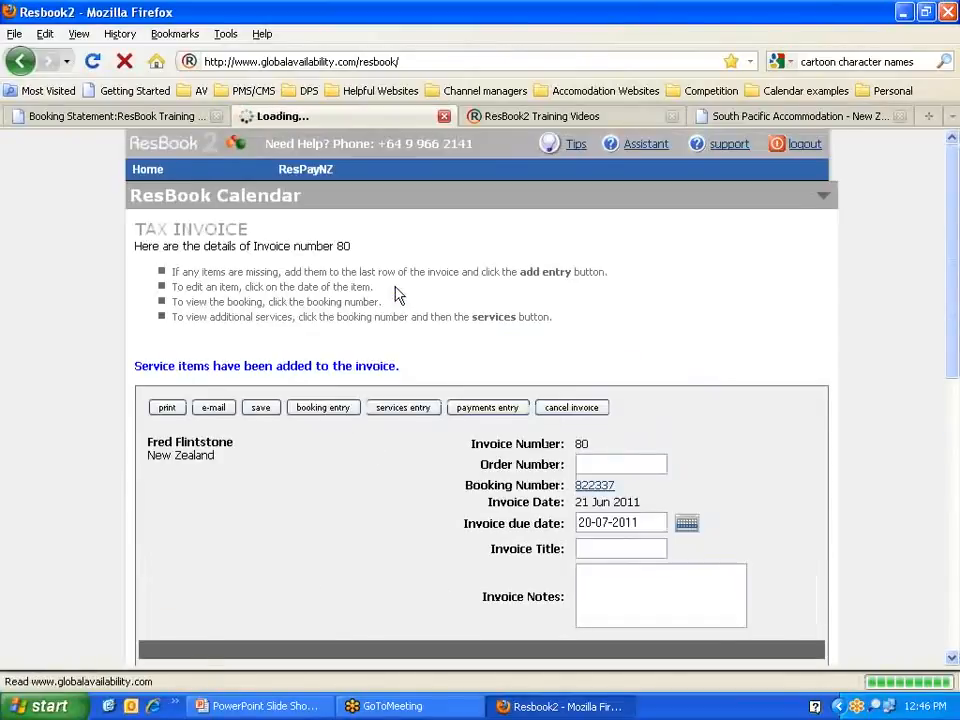
left_click_drag(403, 372, 137, 373)
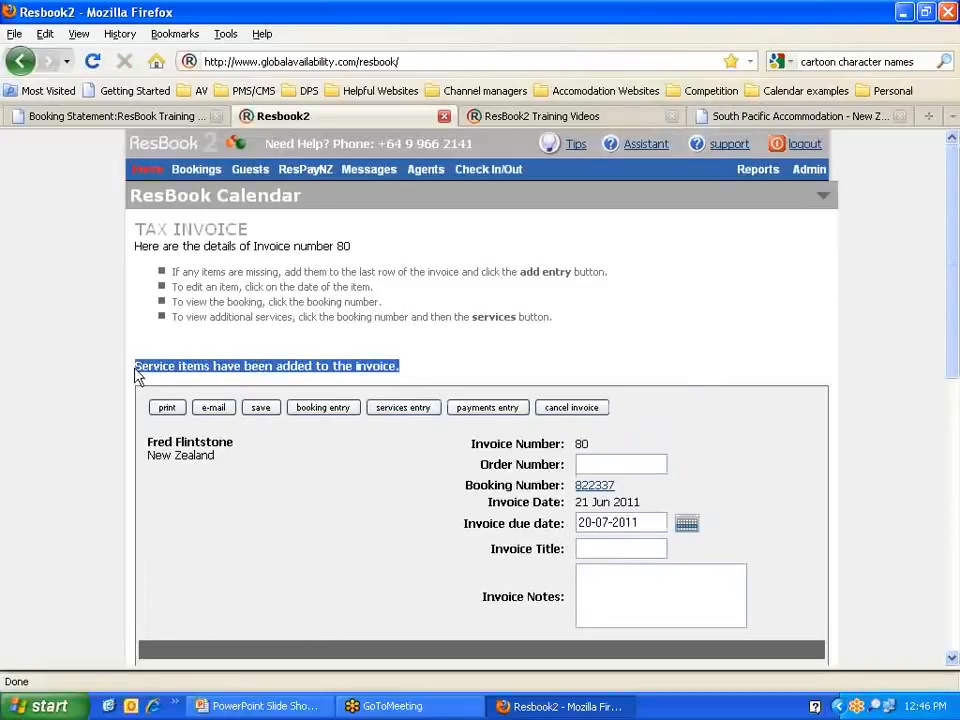
scroll(433, 476, "down", 5)
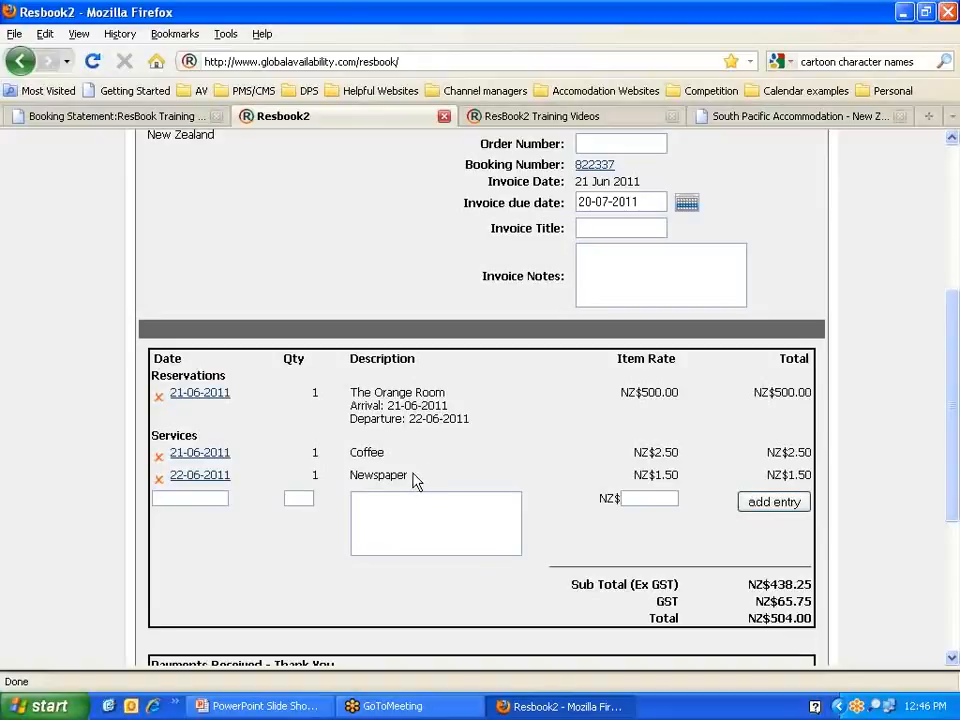
left_click_drag(415, 481, 348, 470)
left_click(548, 454)
scroll(548, 454, "up", 2)
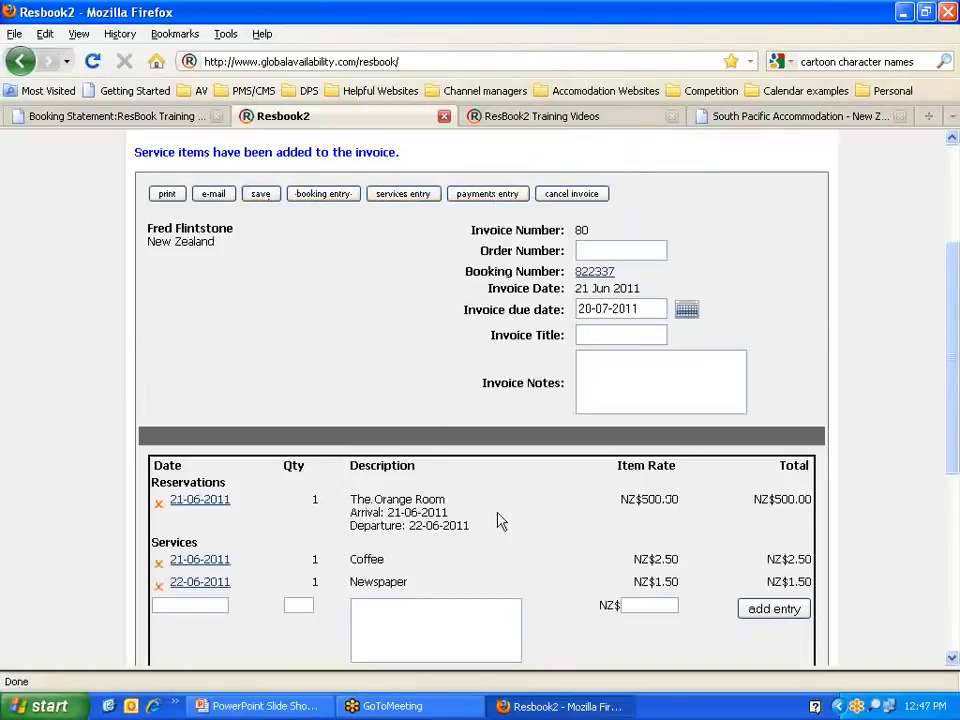
Step: Save invoice 80 with its room, Coffee and Newspaper lines, and check the saved confirmation
scroll(497, 518, "down", 5)
scroll(497, 518, "up", 6)
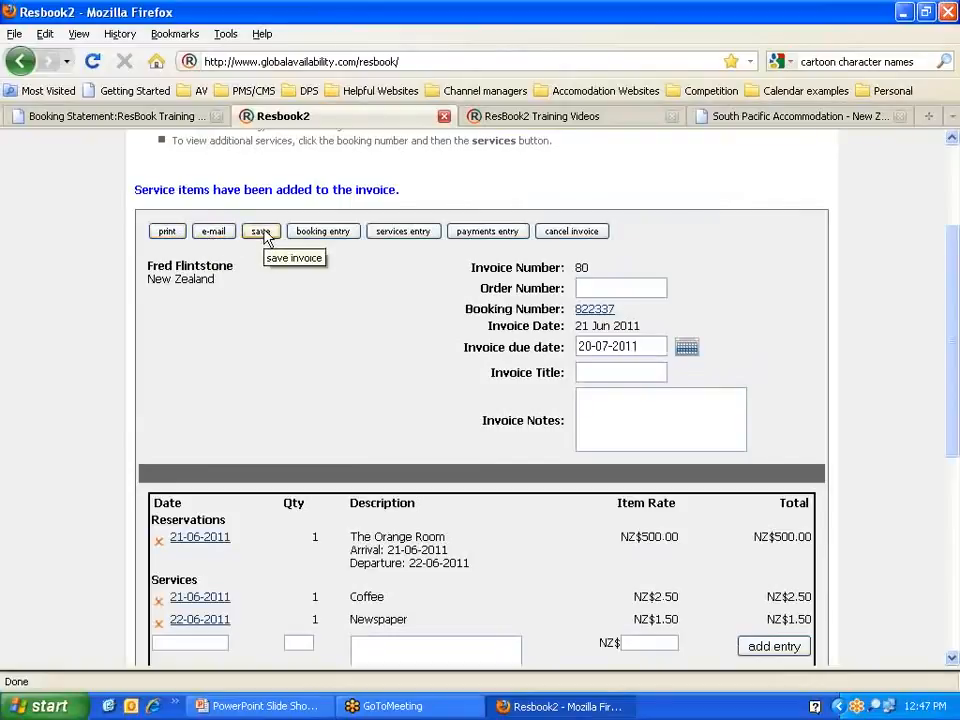
left_click(600, 289)
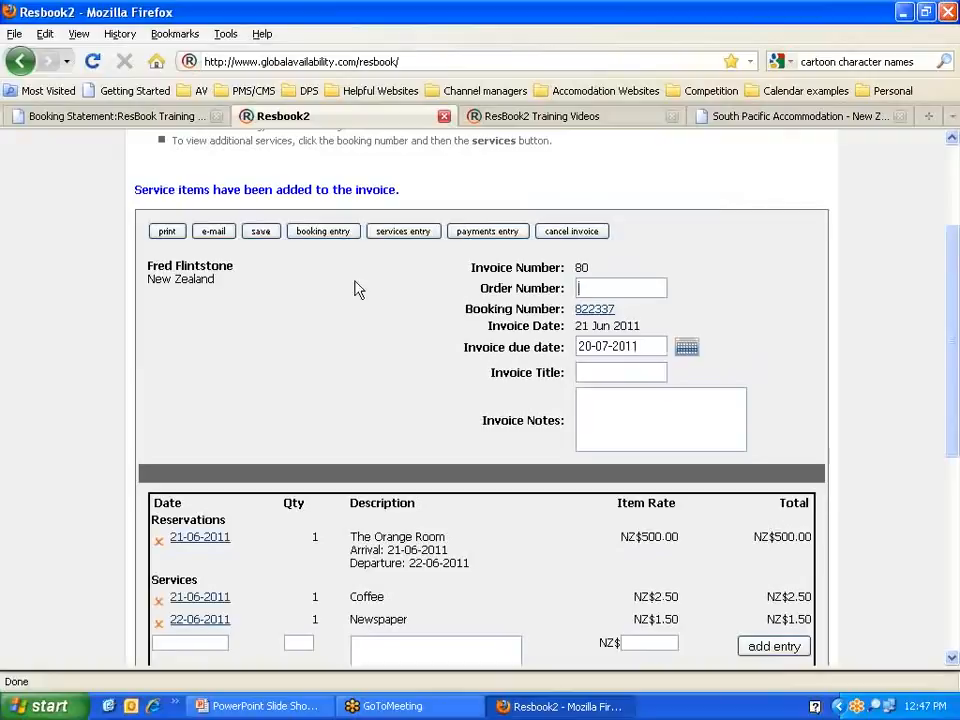
left_click(264, 234)
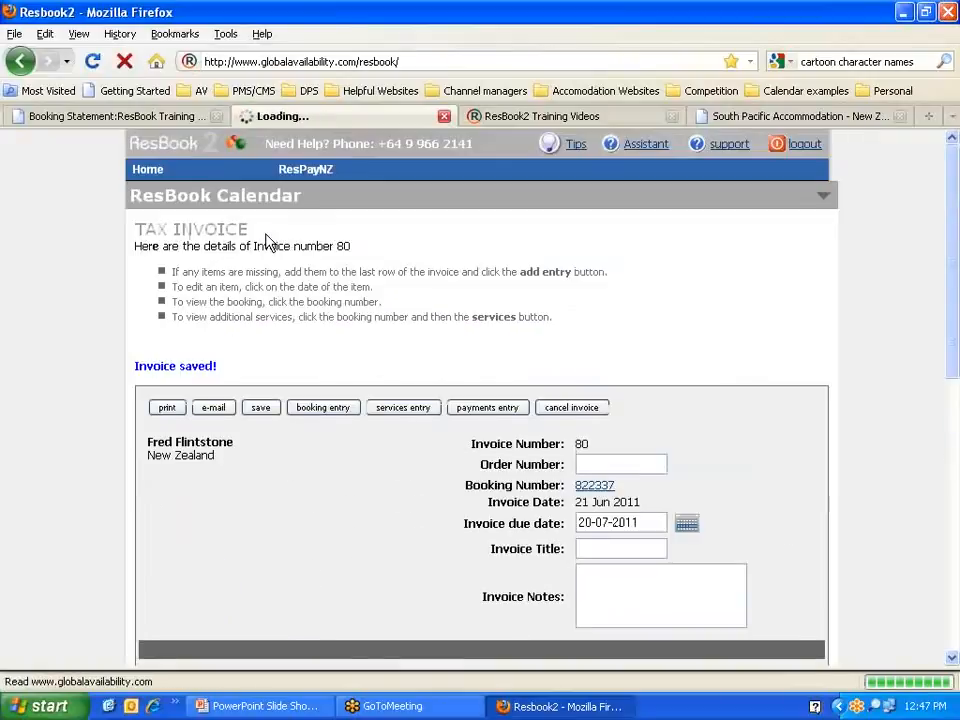
left_click_drag(221, 367, 126, 366)
left_click(267, 368)
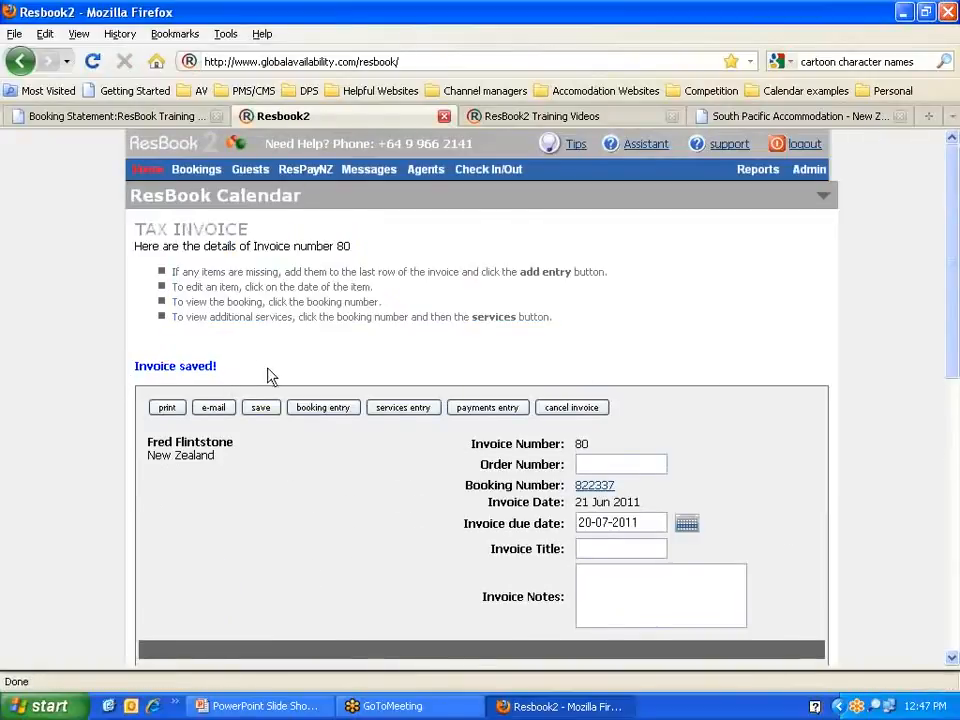
scroll(267, 375, "down", 2)
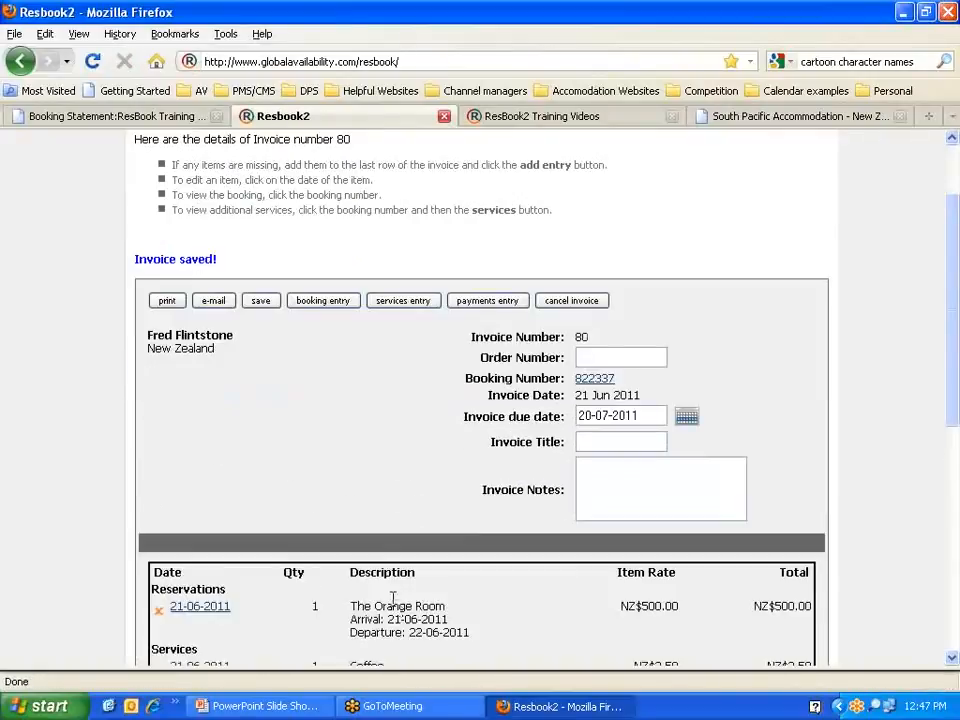
Step: Enter the order number, the title 'Tax Invoice' and the note 'Invoice note we added'
left_click(611, 357)
type("123456")
left_click(614, 437)
type("Tax")
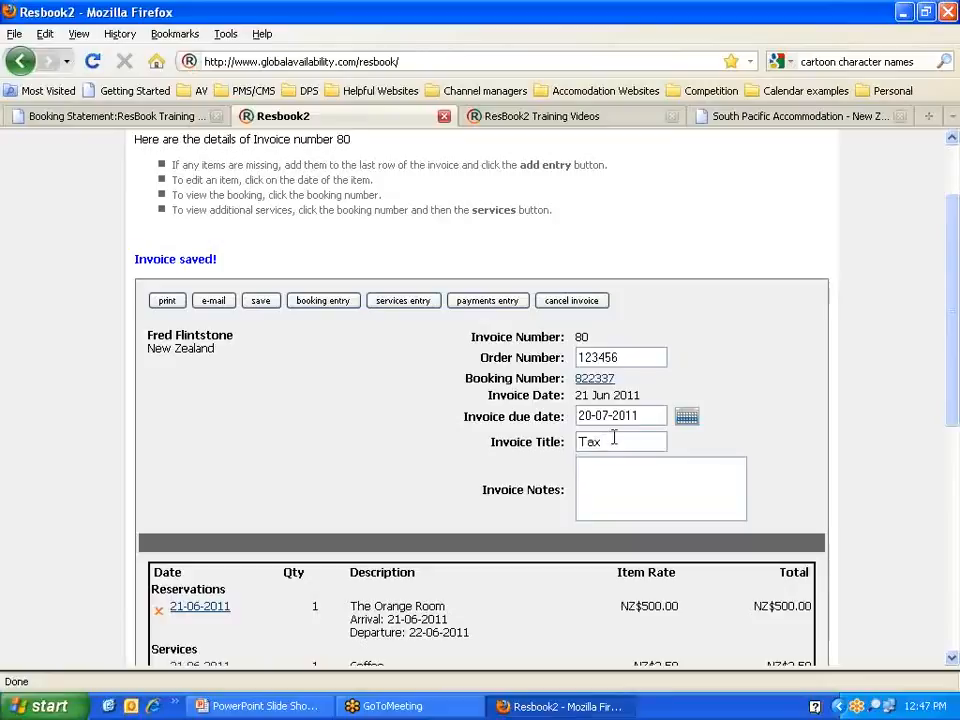
type(" Invoice")
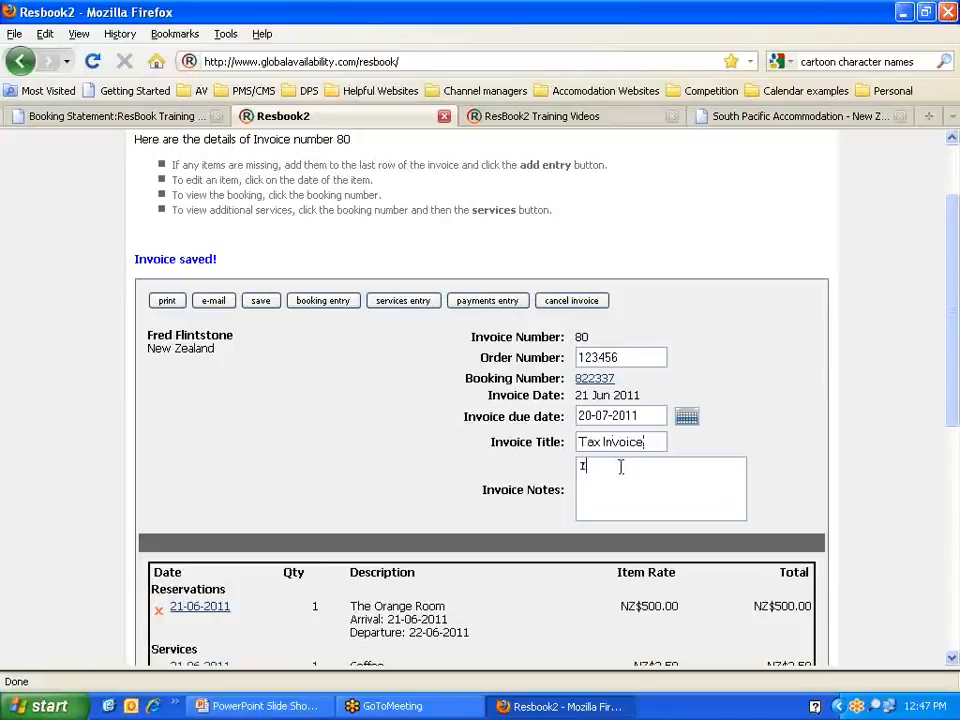
type("Nvoice note we added")
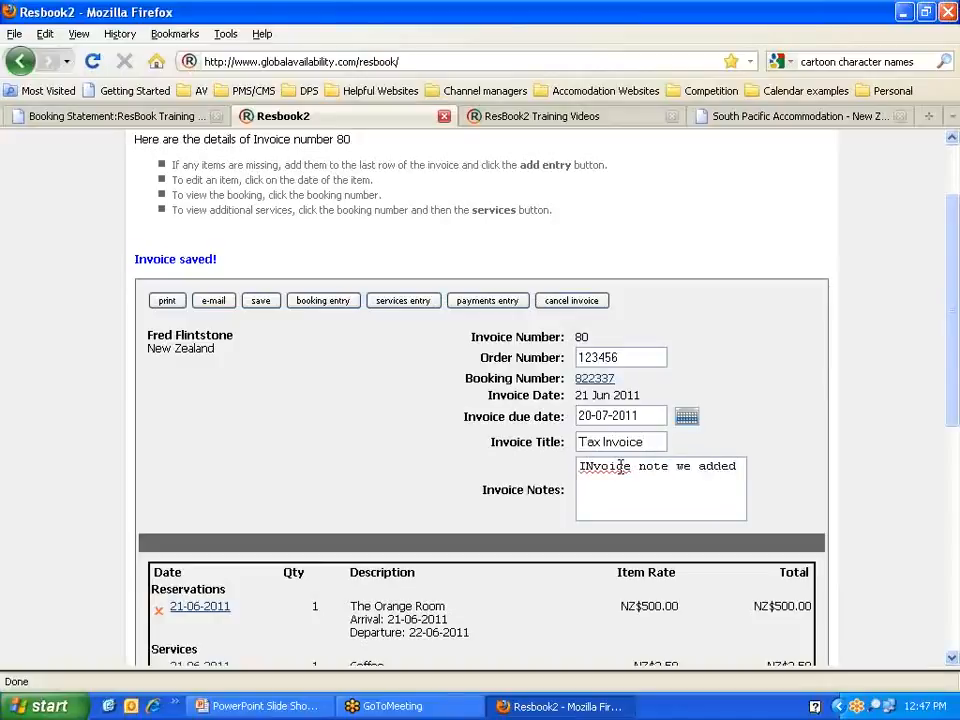
Step: Change the note's capital N to lowercase and check the NZ$251.50 balance due
left_click(591, 461)
key("BackSpace")
type("n")
key("BackSpace")
type("n")
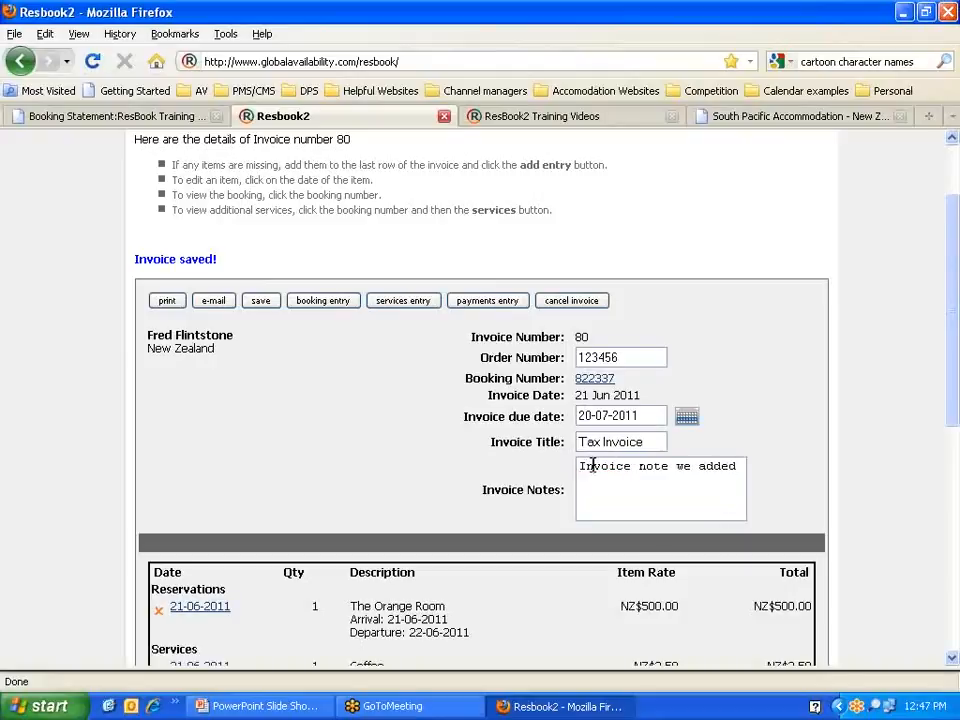
scroll(446, 452, "down", 10)
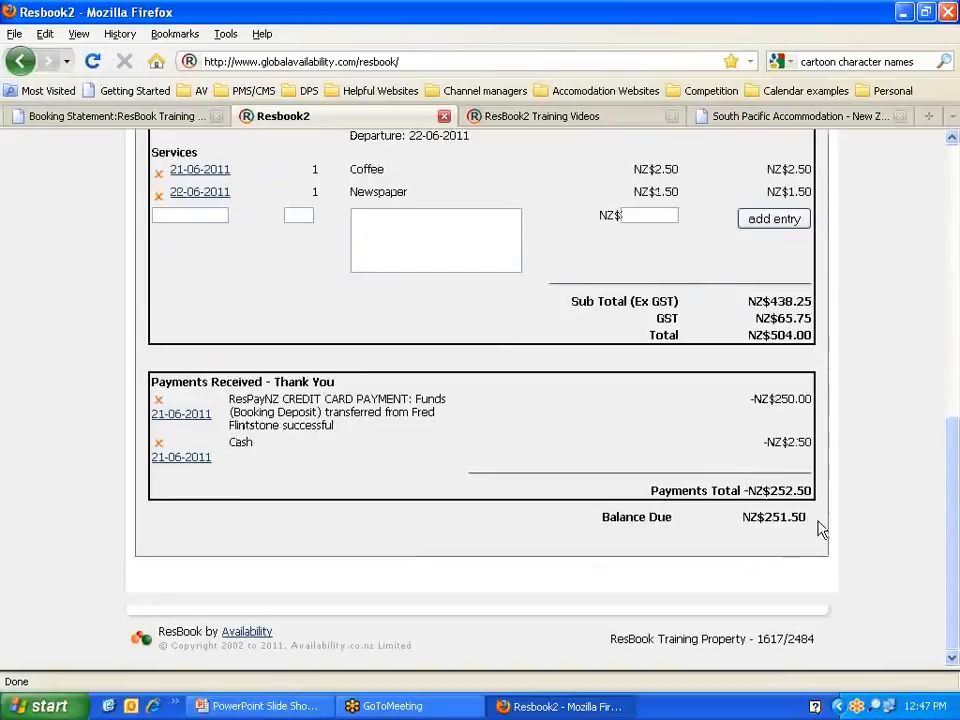
left_click_drag(808, 519, 765, 517)
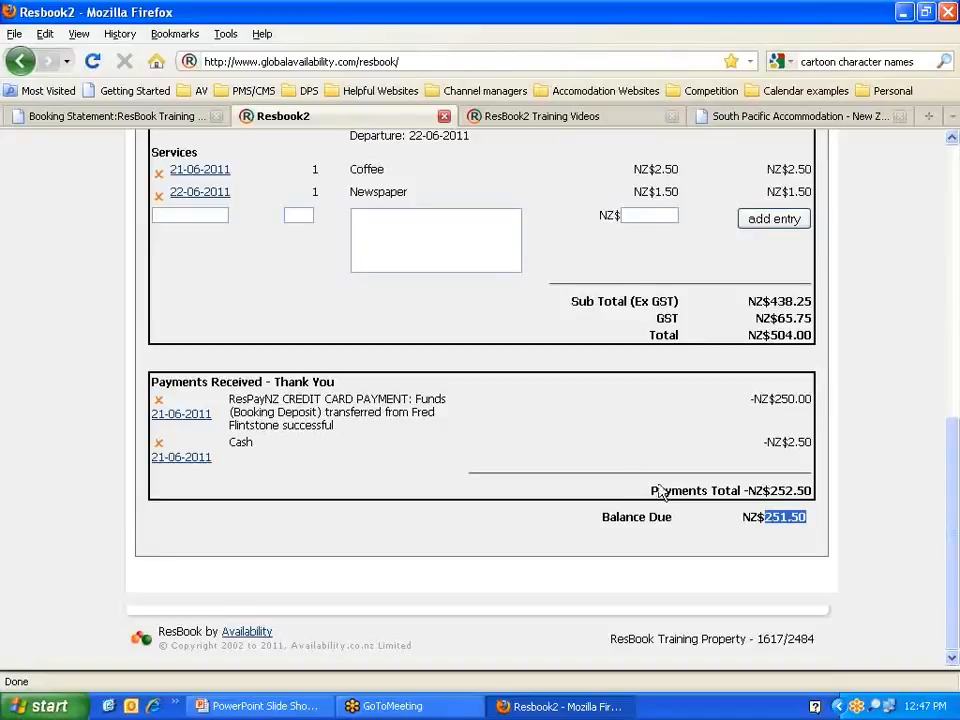
scroll(373, 444, "up", 10)
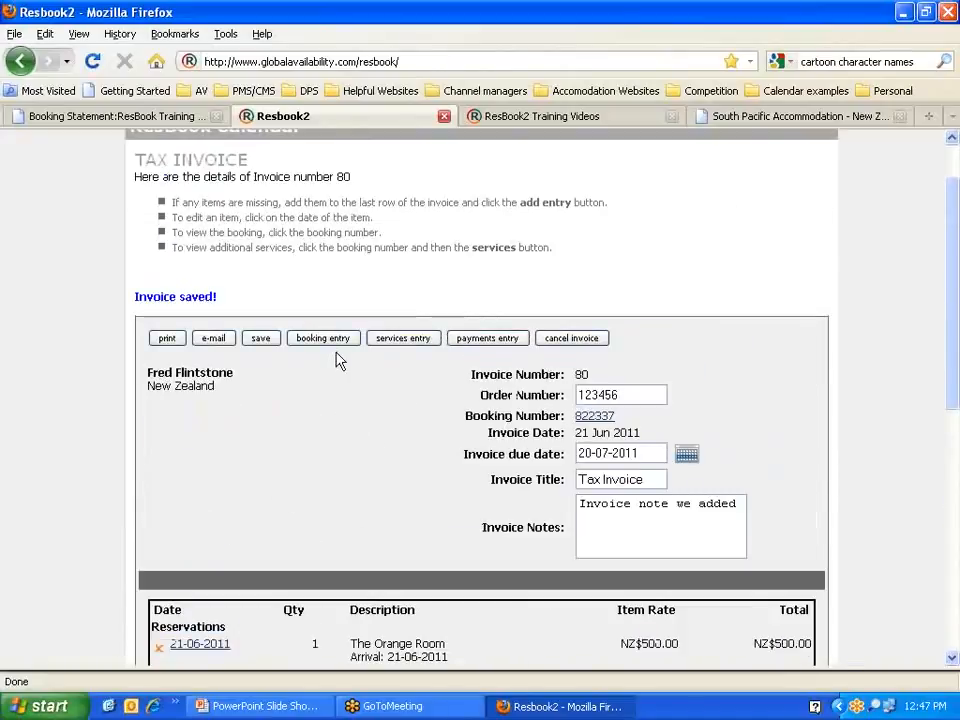
left_click(260, 339)
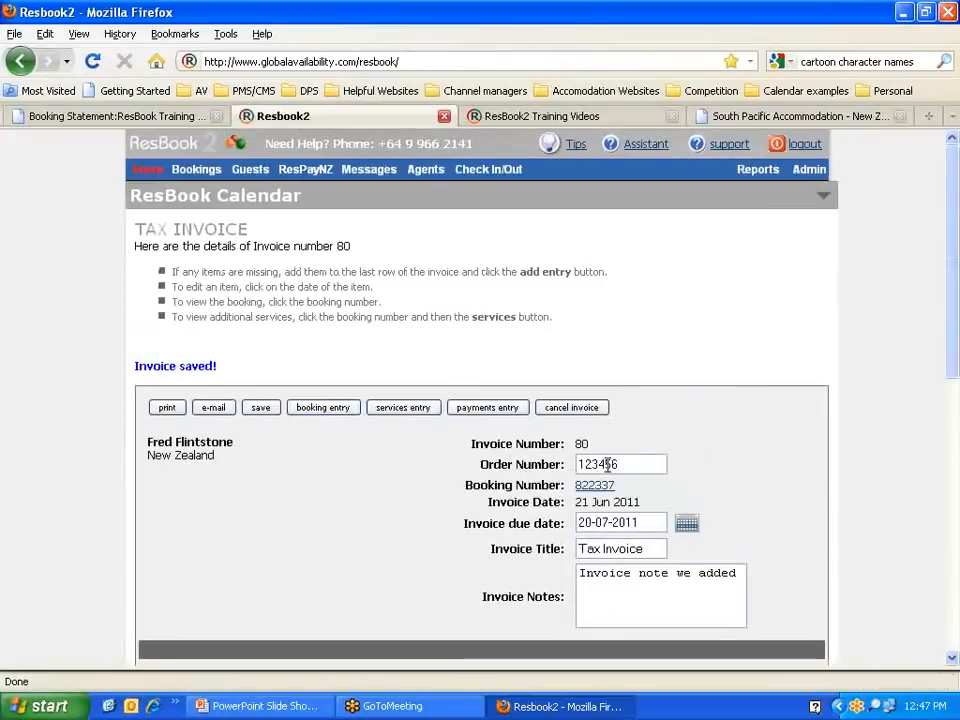
scroll(321, 493, "down", 8)
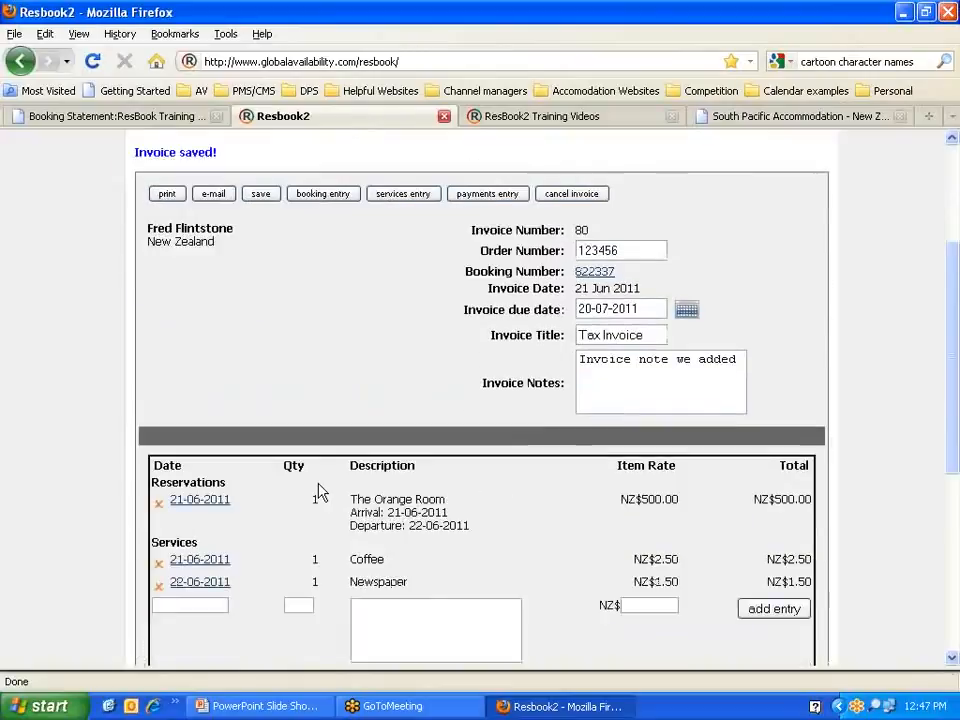
scroll(317, 490, "up", 8)
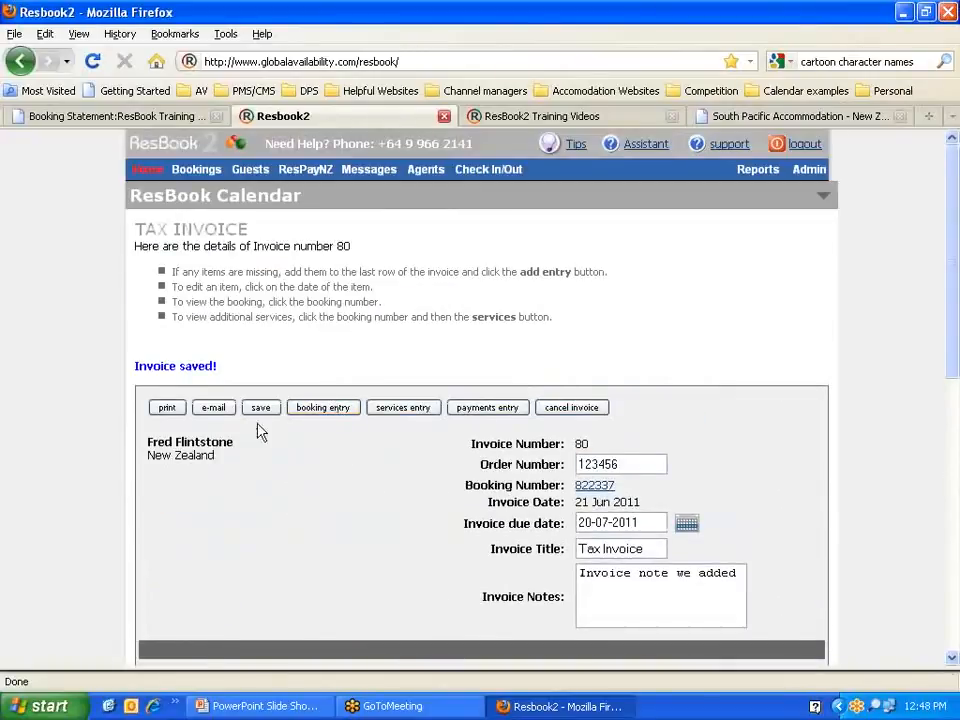
left_click(167, 408)
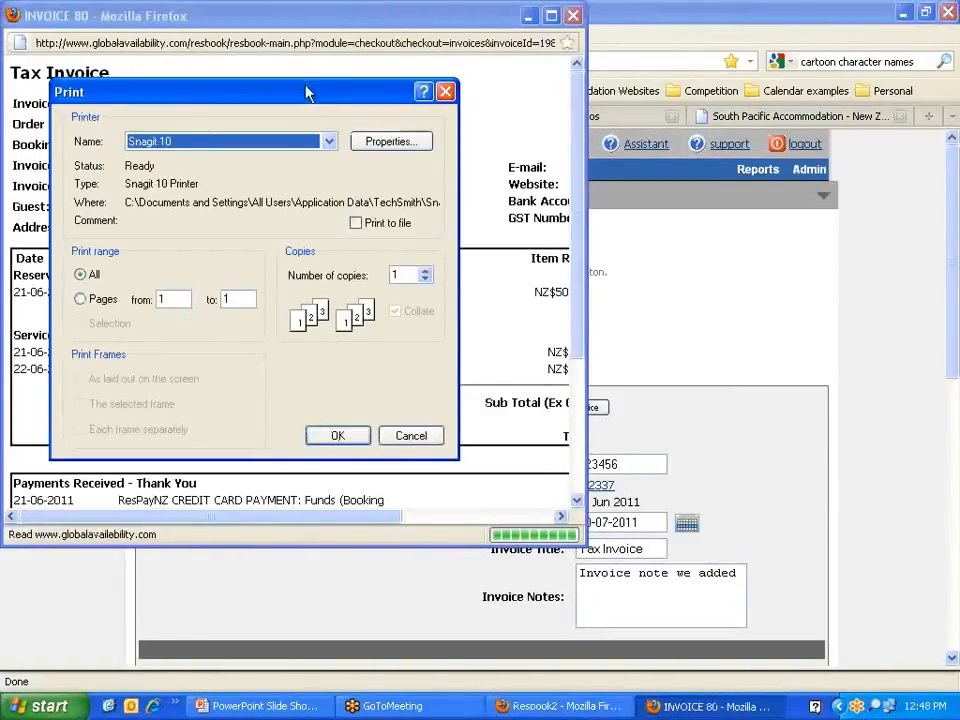
left_click_drag(312, 94, 411, 81)
left_click(508, 424)
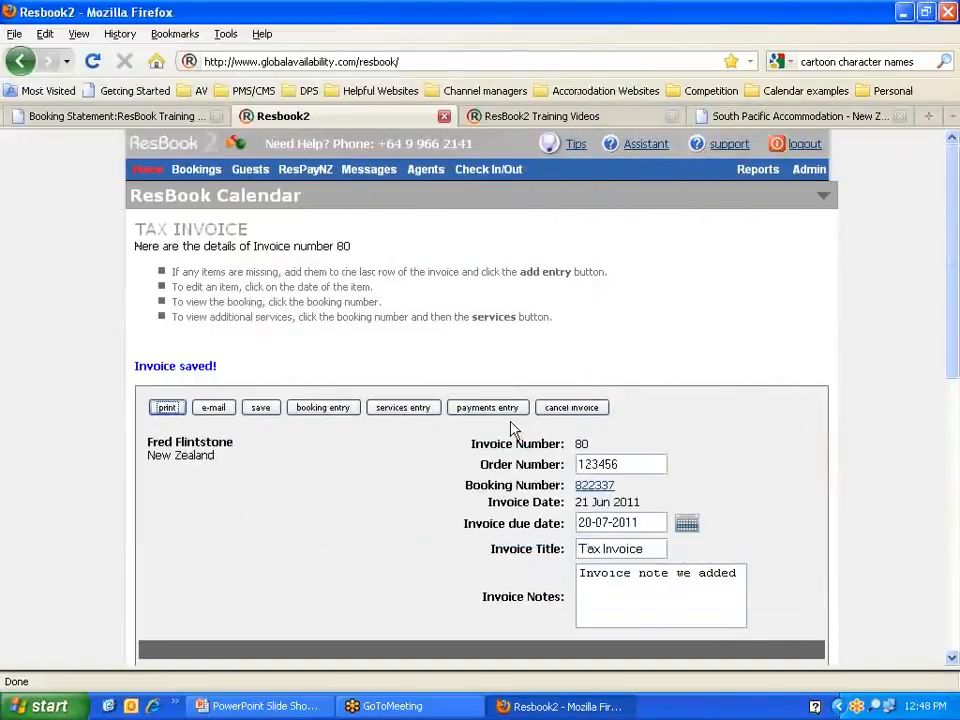
Step: Open the email copy of invoice 80 and check the recipient, property name, bank account and GST number
left_click(213, 407)
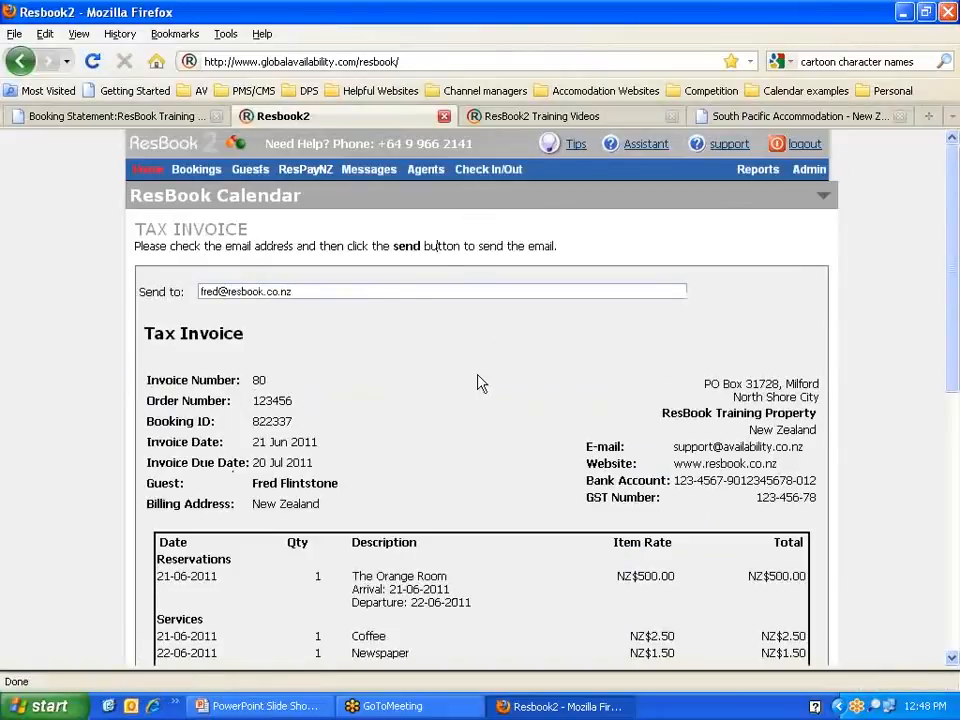
left_click_drag(302, 285, 184, 287)
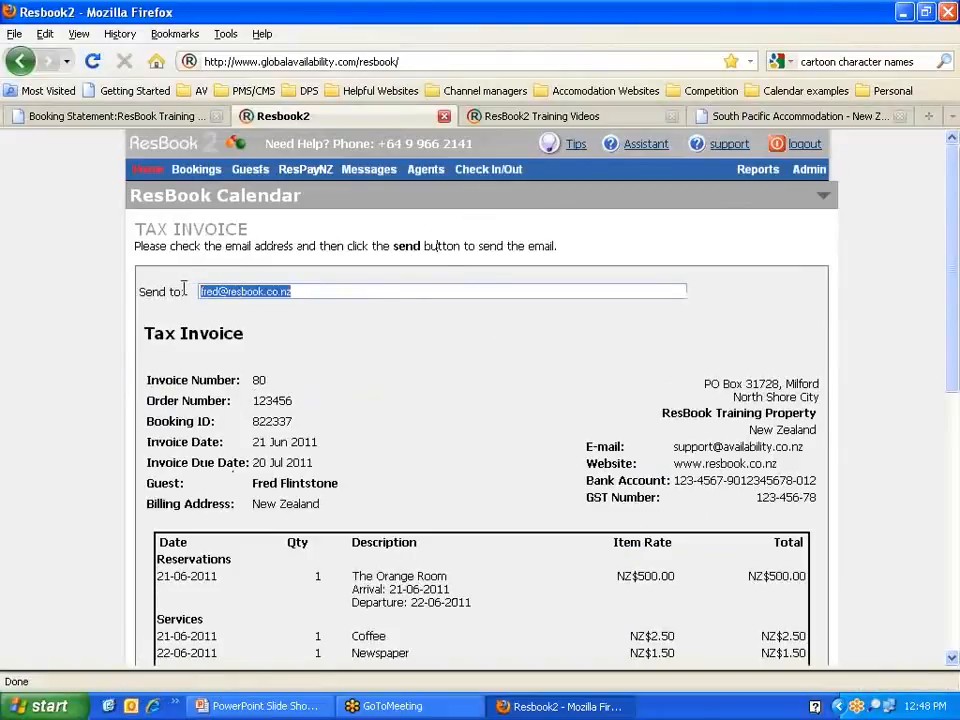
scroll(412, 358, "down", 2)
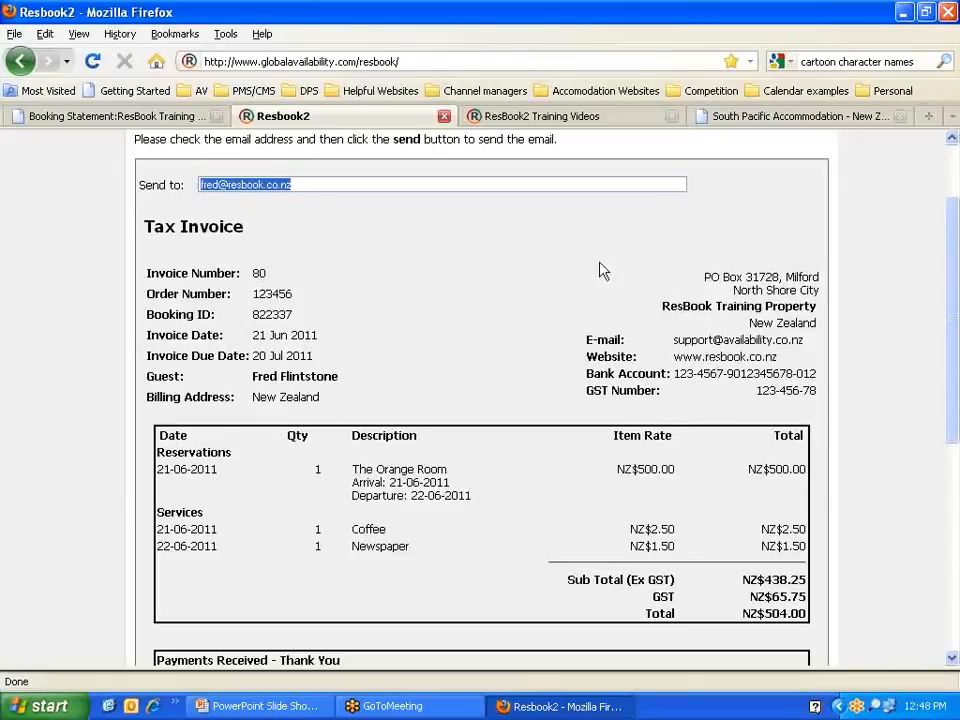
left_click(664, 311)
left_click_drag(664, 311, 820, 307)
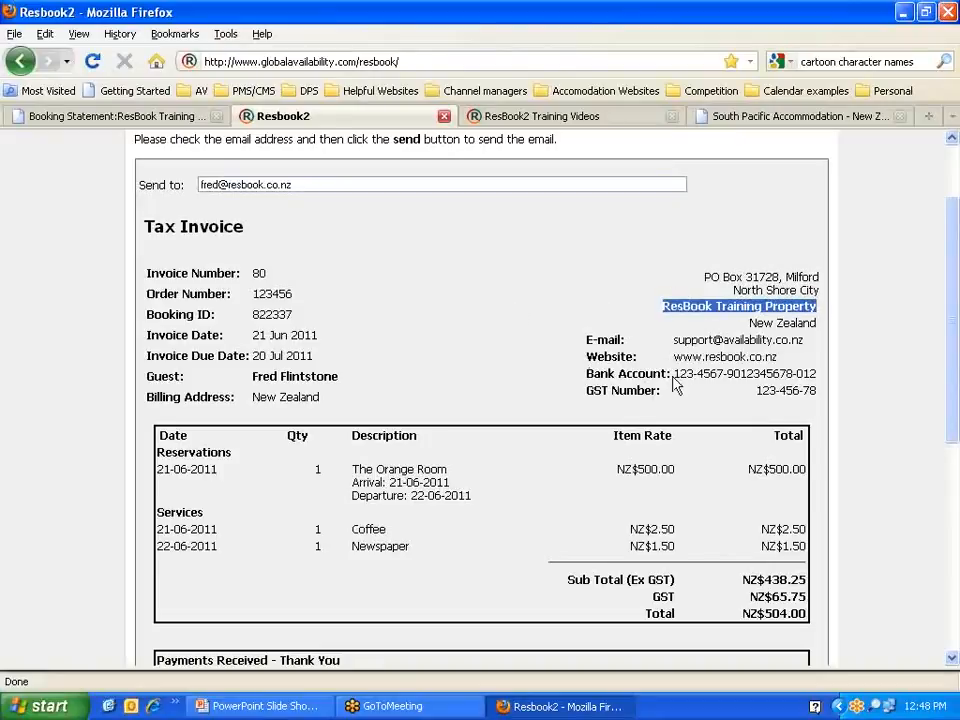
left_click_drag(675, 375, 815, 374)
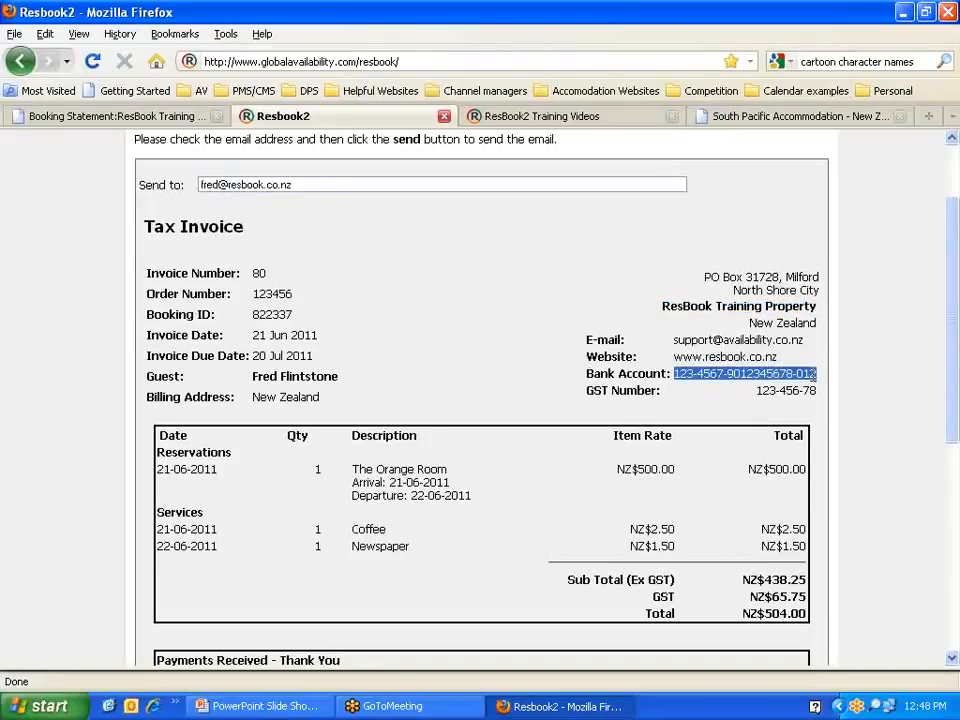
left_click_drag(757, 391, 812, 391)
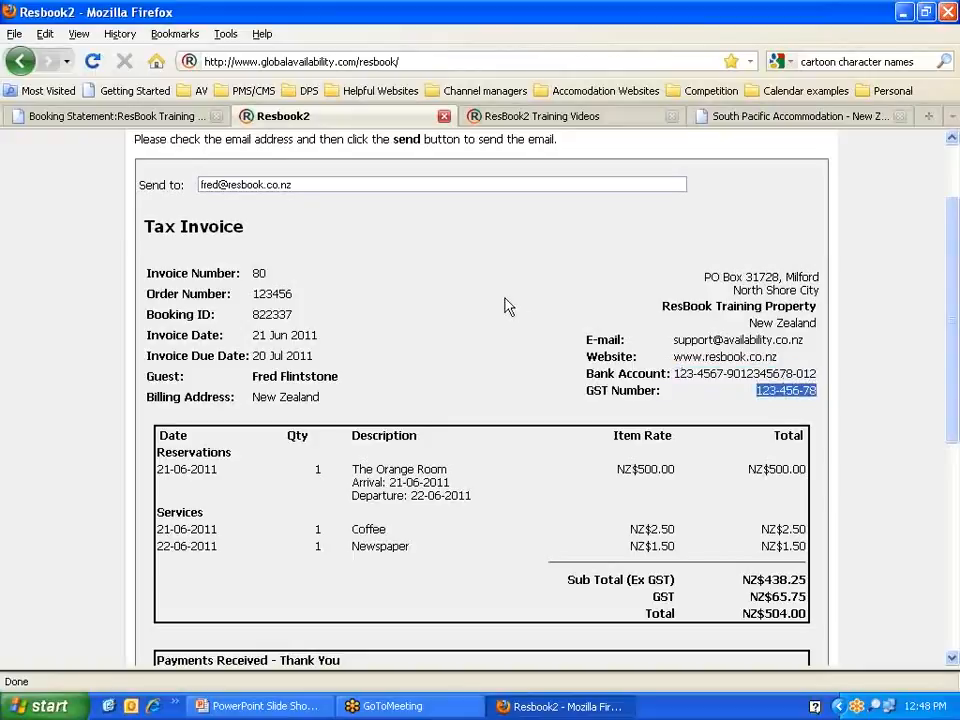
Step: Review the invoice preview's room description, invoice notes and invoice comments
scroll(505, 306, "down", 2)
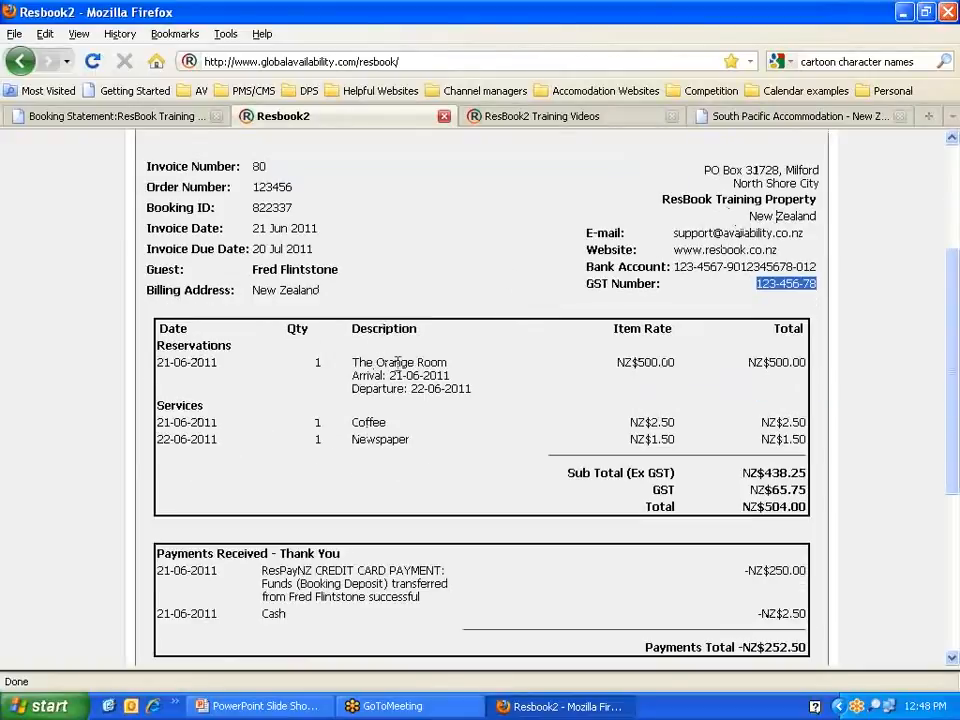
left_click_drag(373, 361, 476, 392)
scroll(476, 392, "down", 2)
scroll(326, 506, "down", 2)
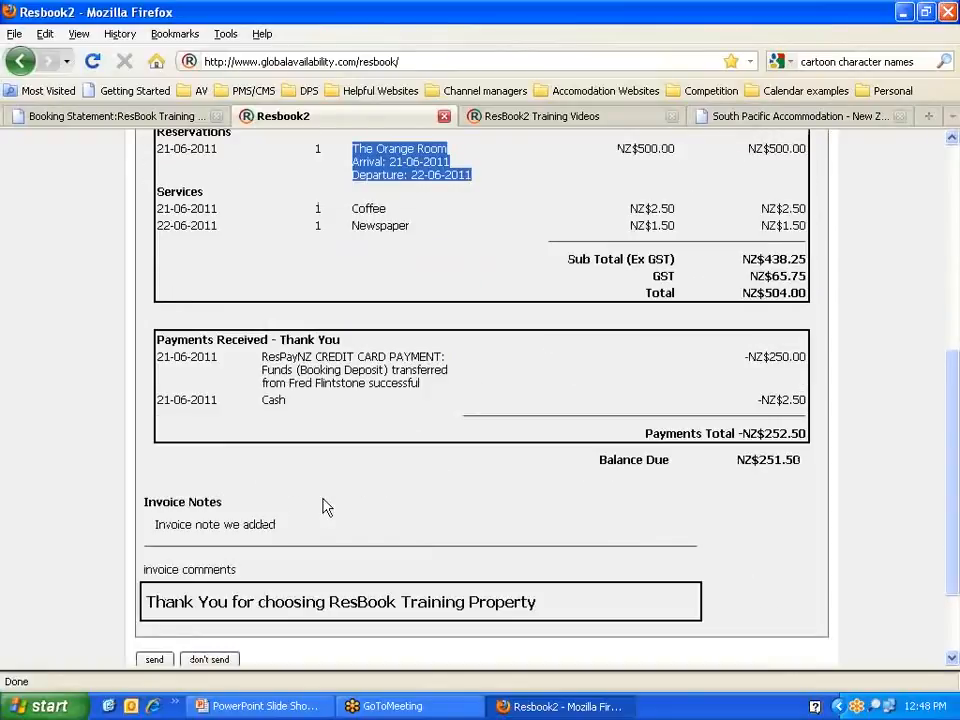
left_click(267, 519)
left_click_drag(267, 519, 157, 524)
scroll(420, 478, "down", 2)
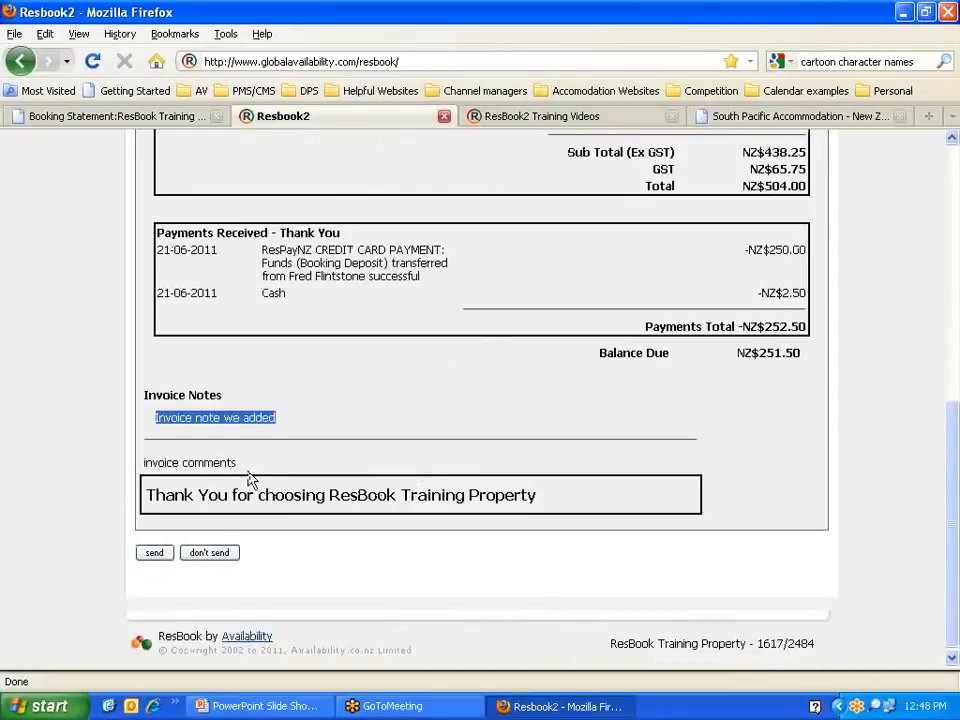
left_click_drag(243, 465, 143, 462)
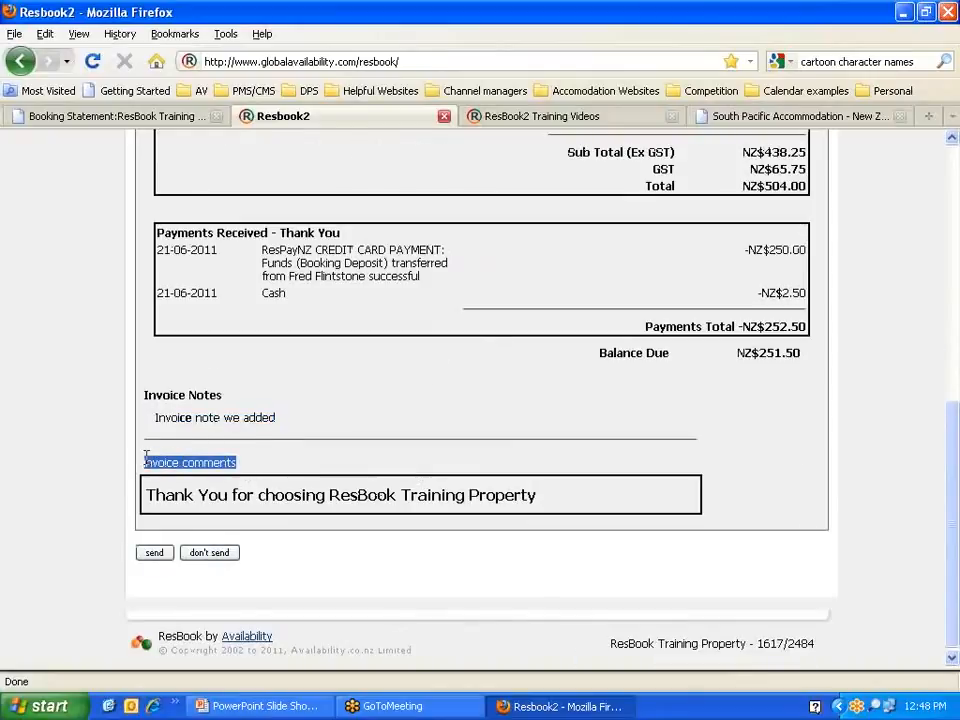
left_click(246, 465)
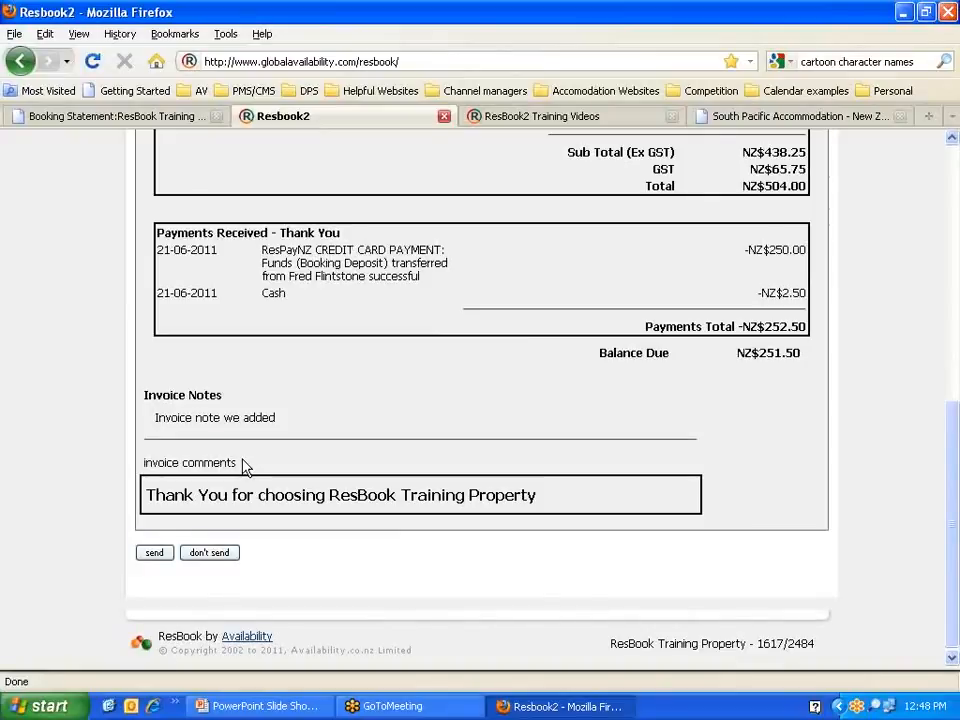
Step: Send invoice 80 to the guest by email
left_click(189, 554)
scroll(392, 462, "up", 10)
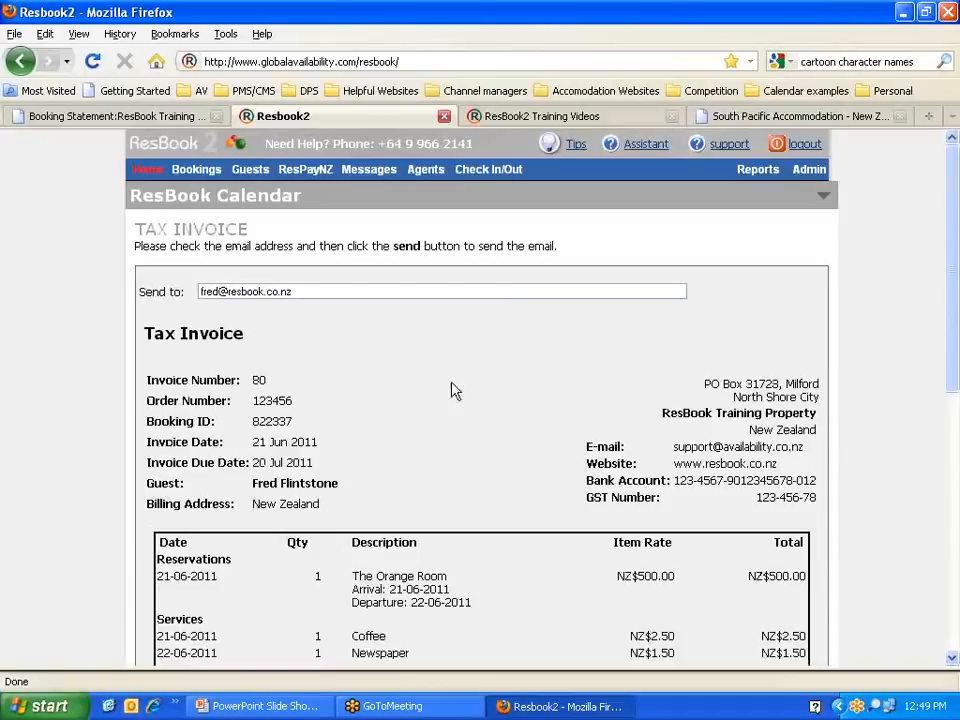
mouse_move(490, 181)
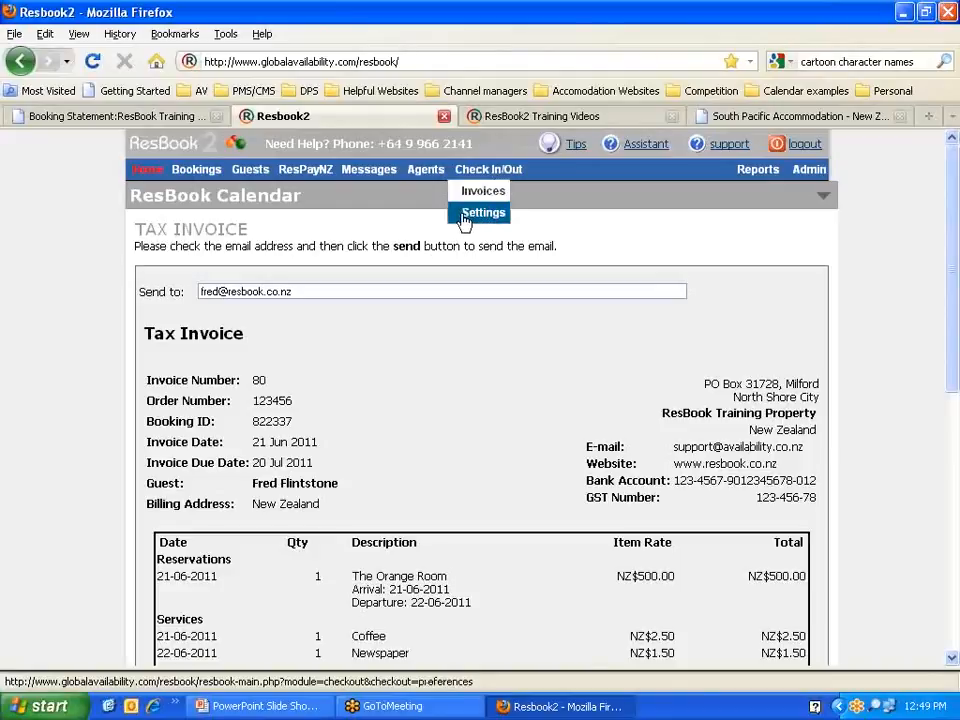
Step: Review the accommodation name, Show bank details option and 'invoice comments' in General settings
left_click(479, 213)
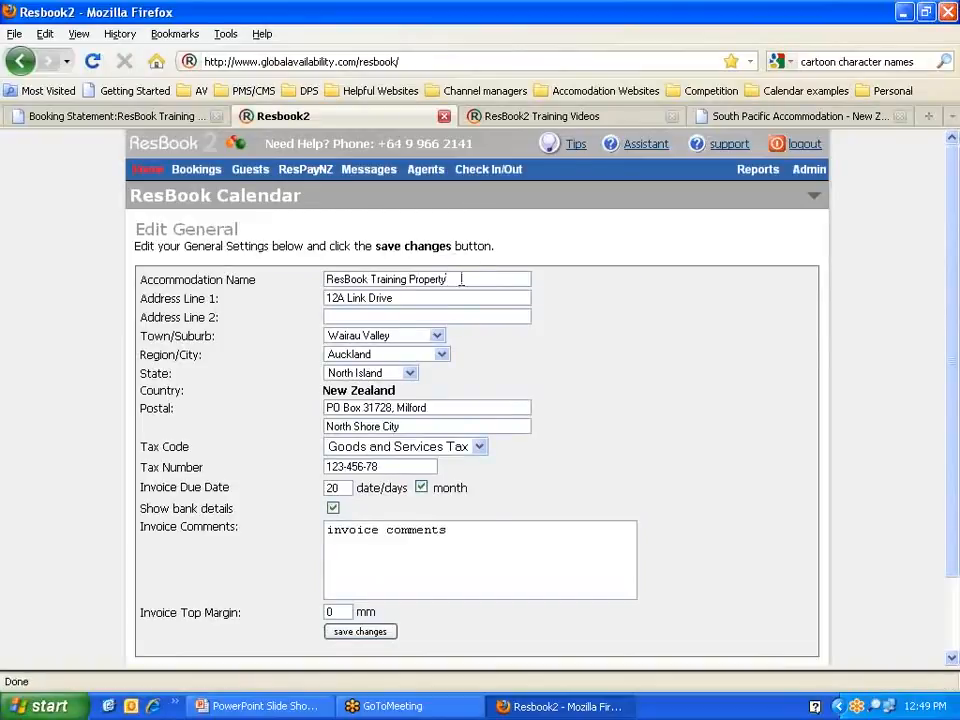
left_click_drag(461, 280, 328, 280)
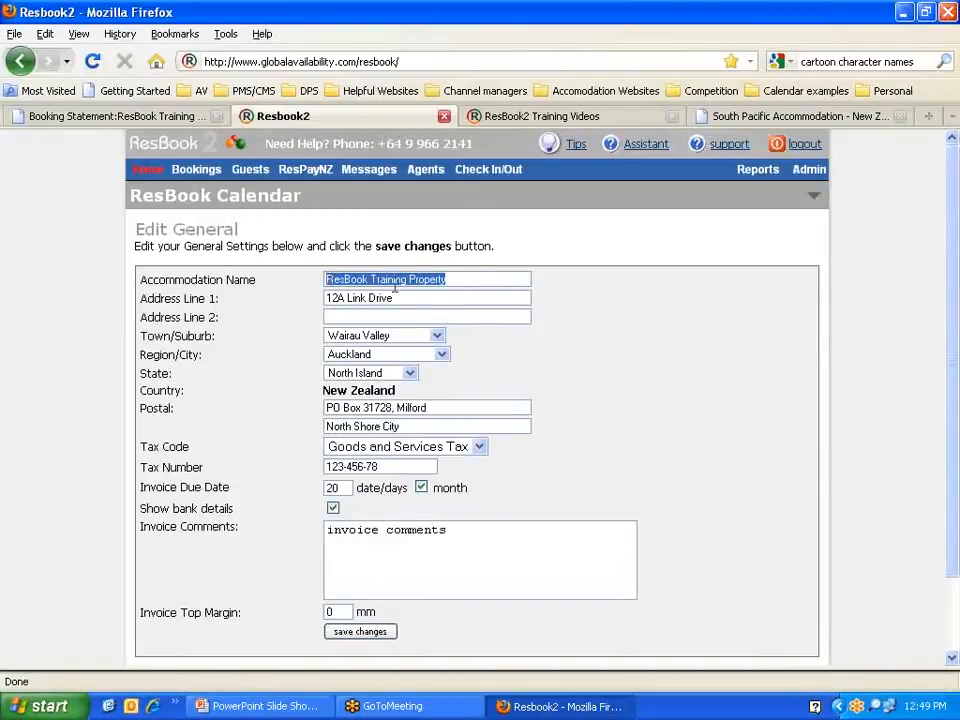
left_click_drag(458, 280, 324, 272)
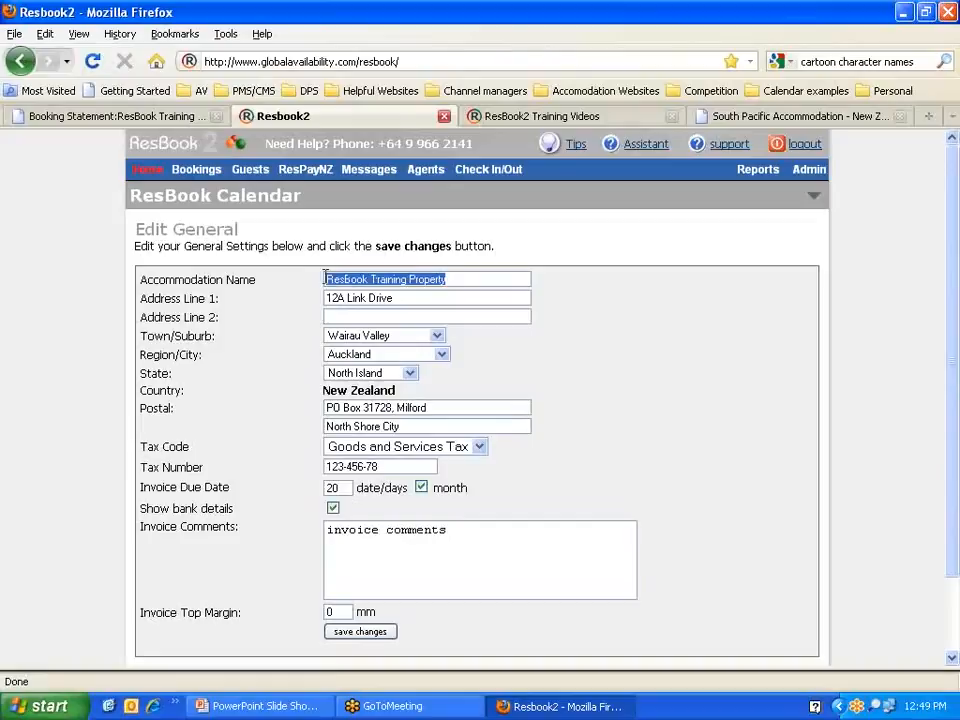
left_click(462, 279)
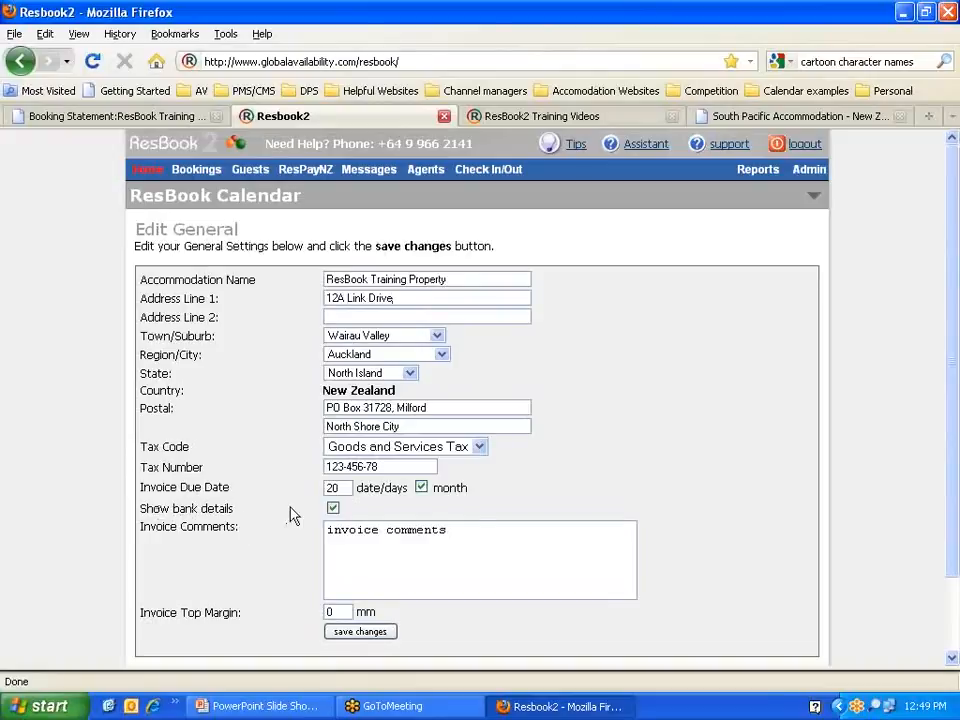
left_click(334, 509)
mouse_move(810, 168)
mouse_move(816, 224)
left_click_drag(452, 531, 317, 525)
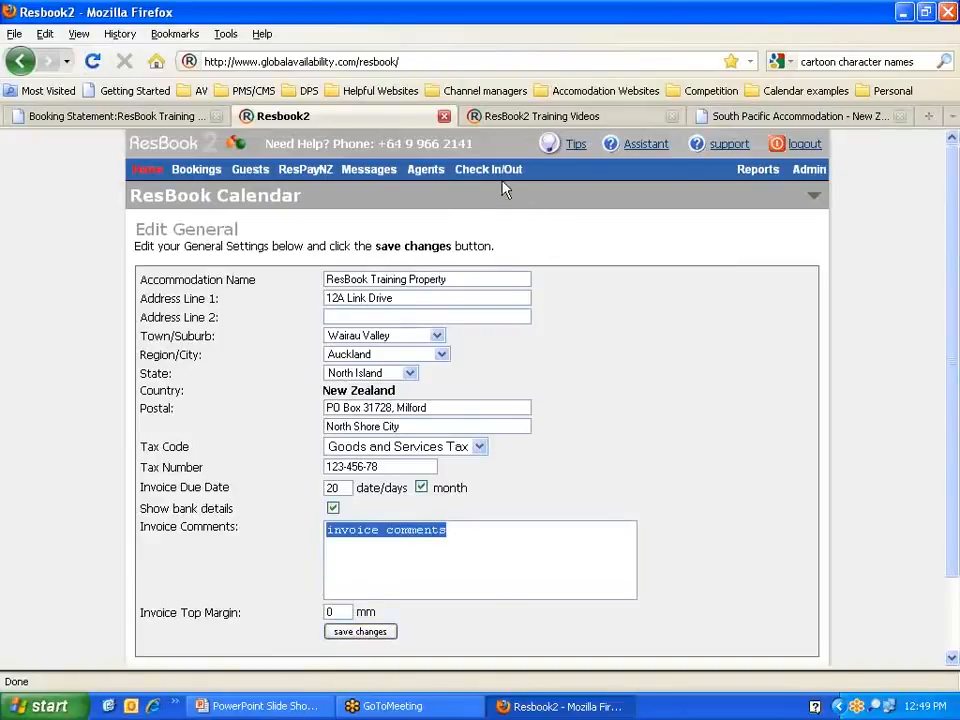
mouse_move(497, 178)
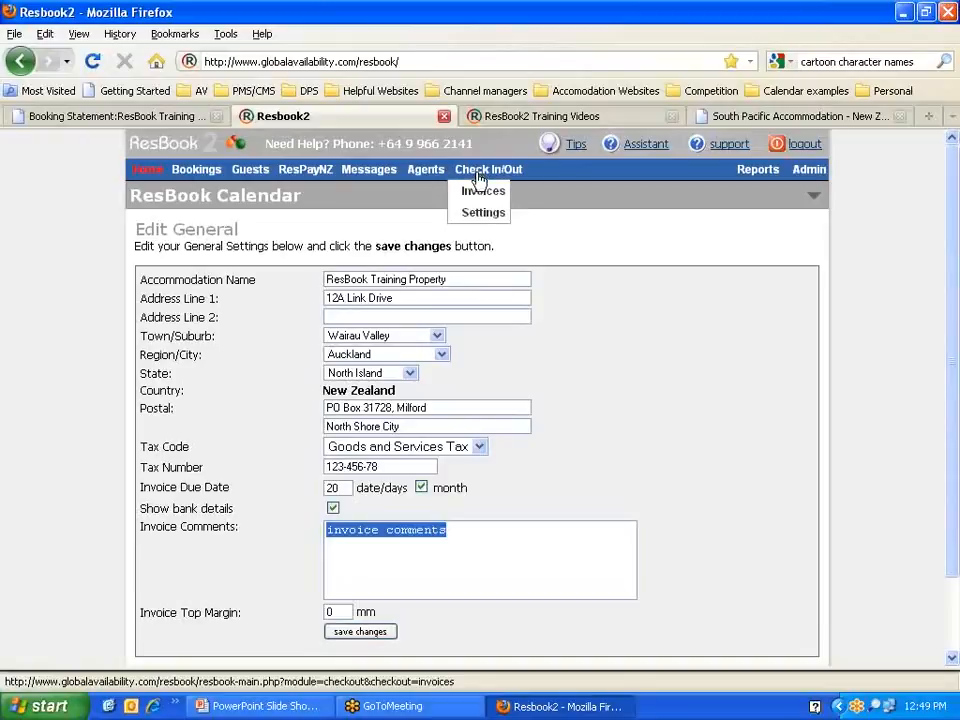
Step: On Guest Invoices, enter invoice number 80 under View or Edit Invoice
left_click(482, 191)
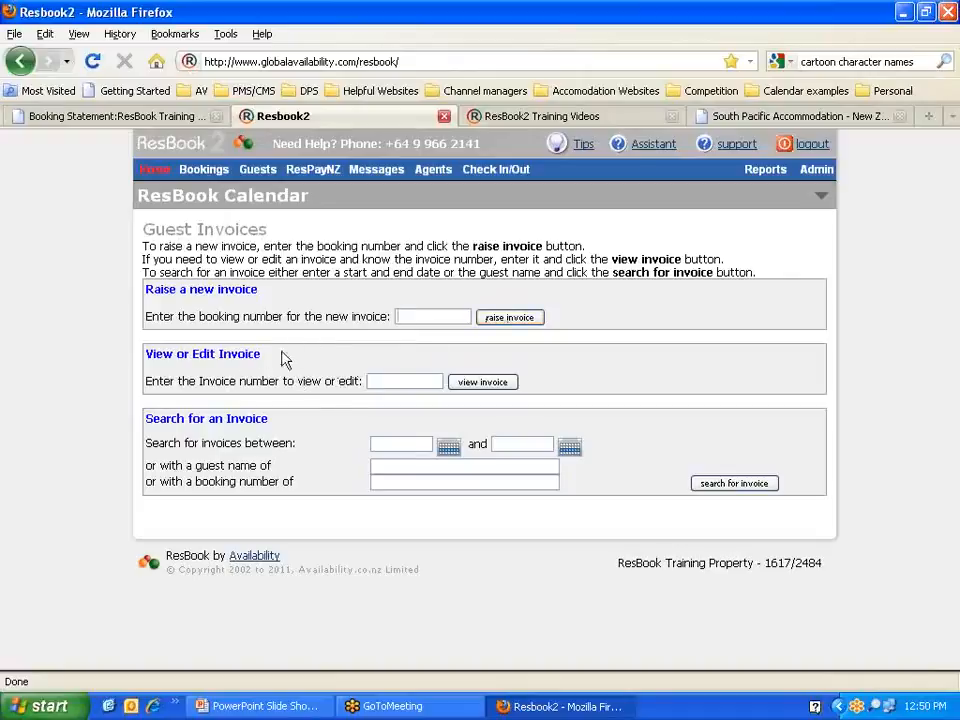
left_click(409, 382)
type("80")
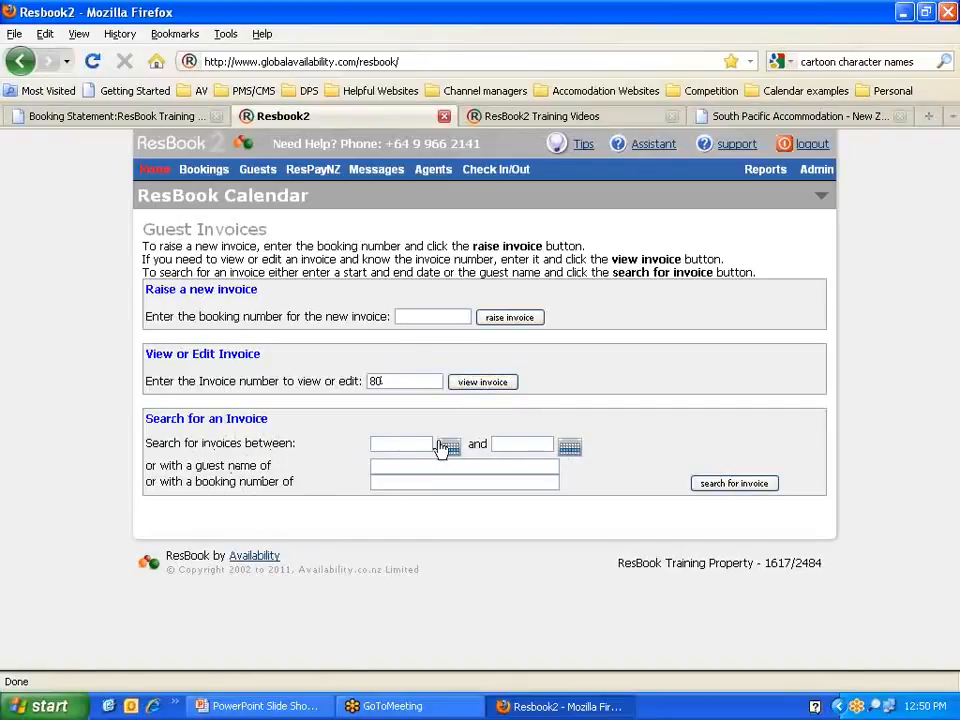
left_click(376, 482)
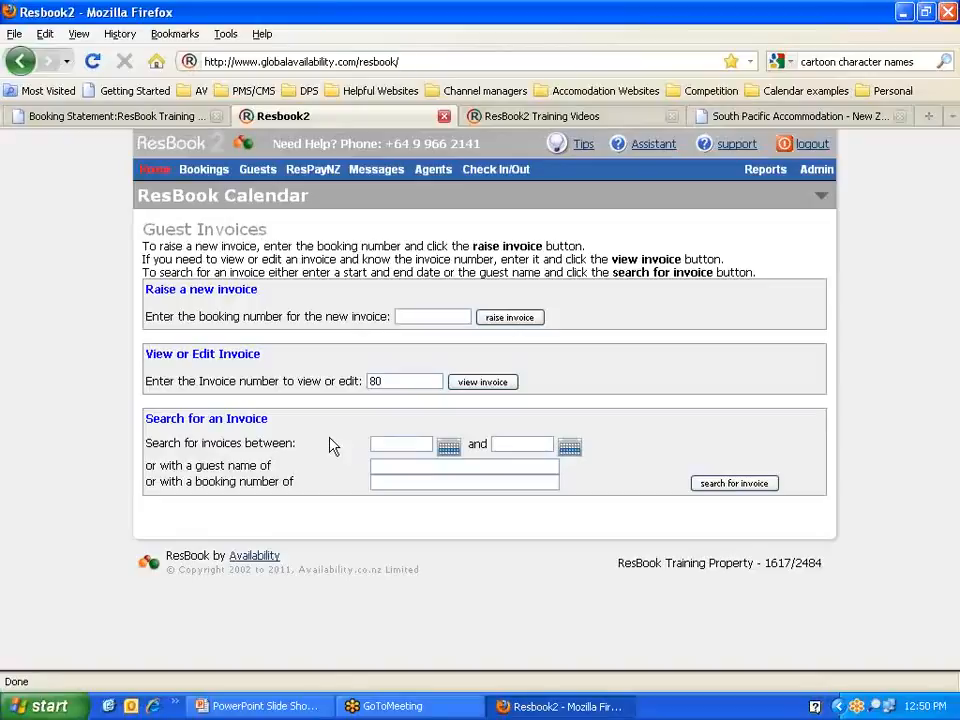
Step: Review invoice 80's Orange Room, Coffee and Newspaper lines and NZ$504.00 total, then go Home
left_click(466, 385)
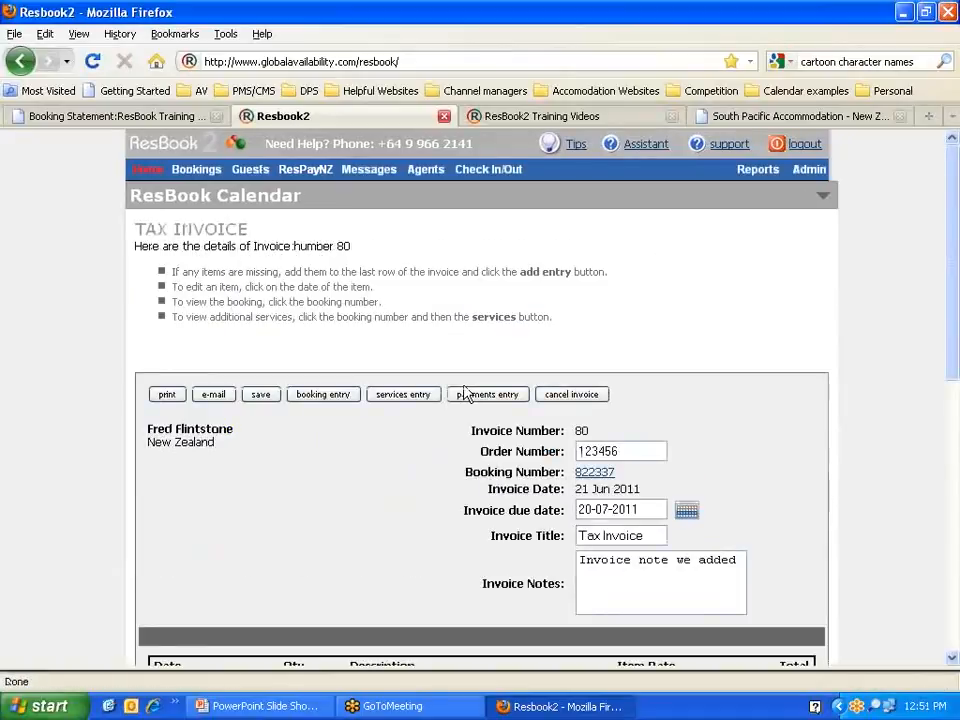
scroll(444, 390, "down", 4)
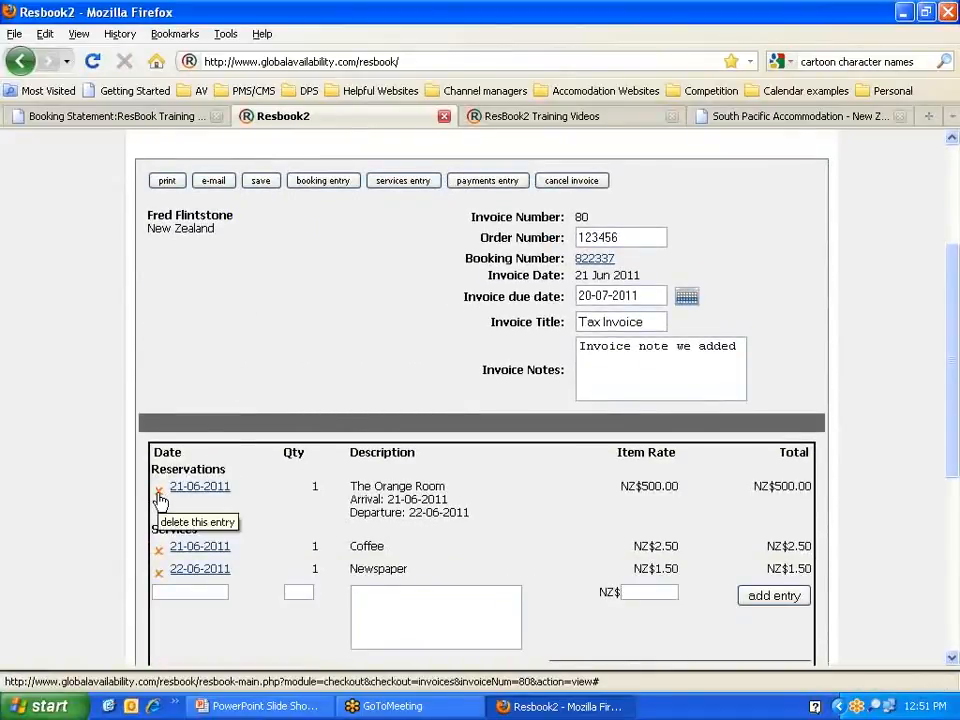
scroll(484, 492, "down", 2)
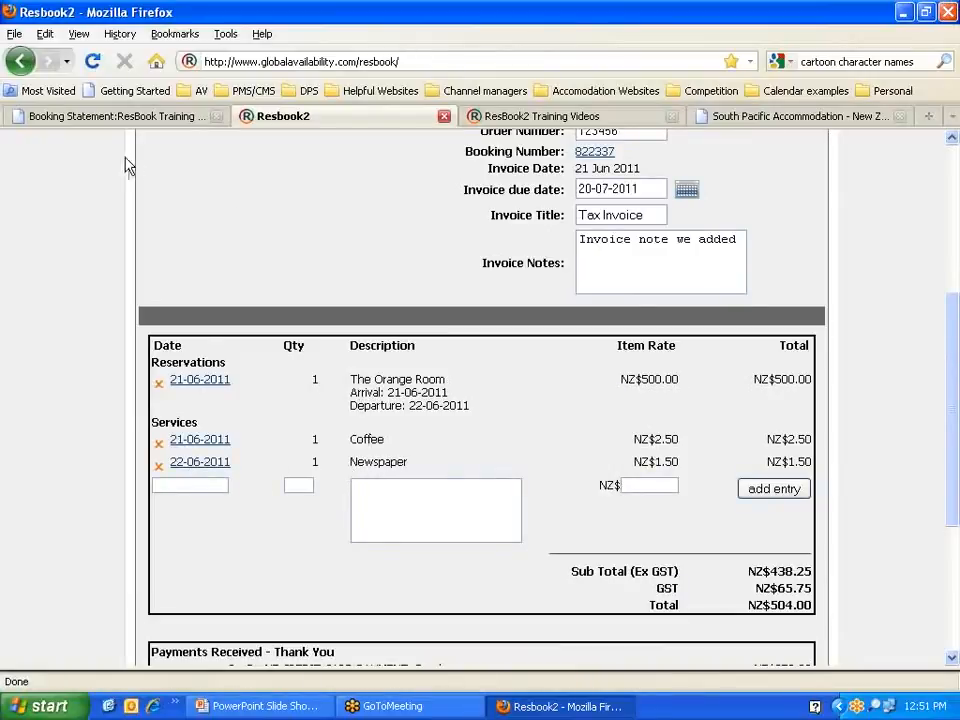
scroll(126, 165, "up", 5)
left_click(145, 175)
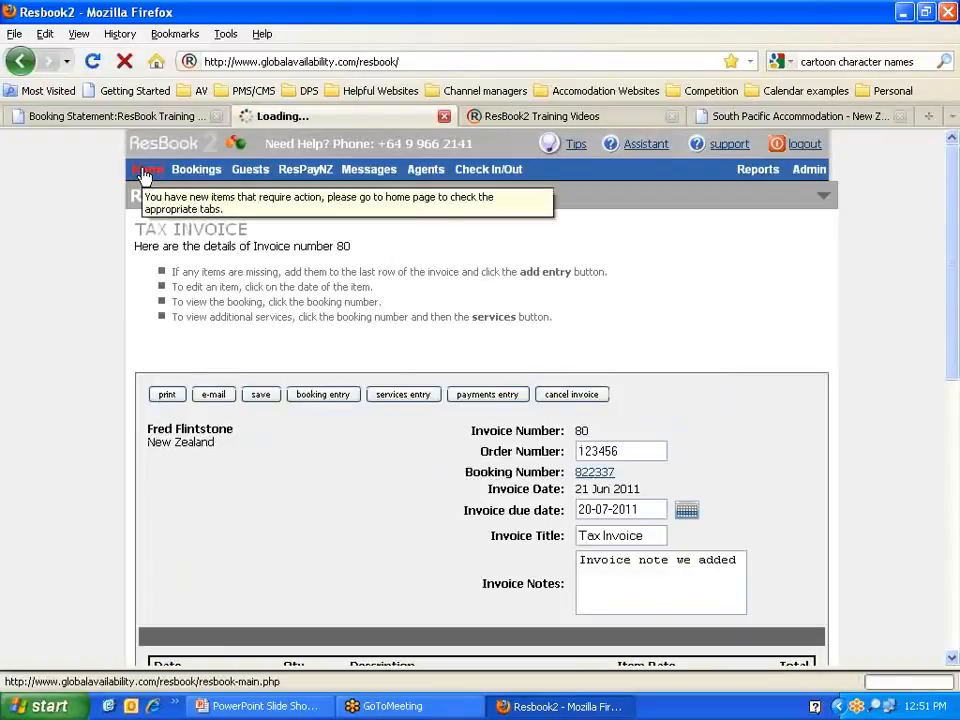
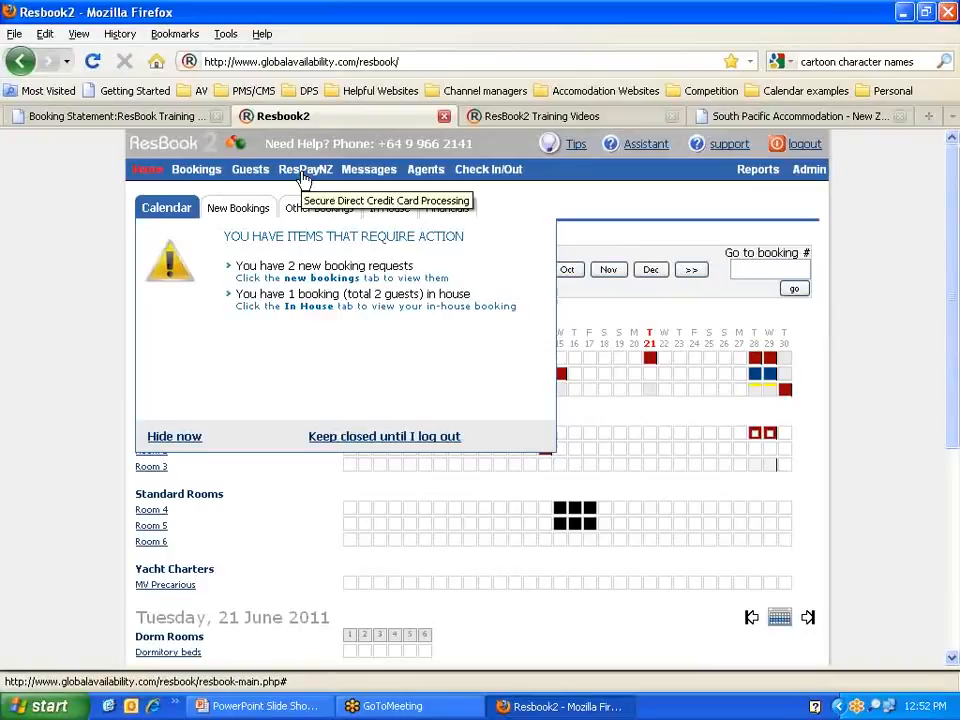
Step: Check the 21 June Orange Room booking's Booking Deposit payment, then open its detailed view
left_click(653, 364)
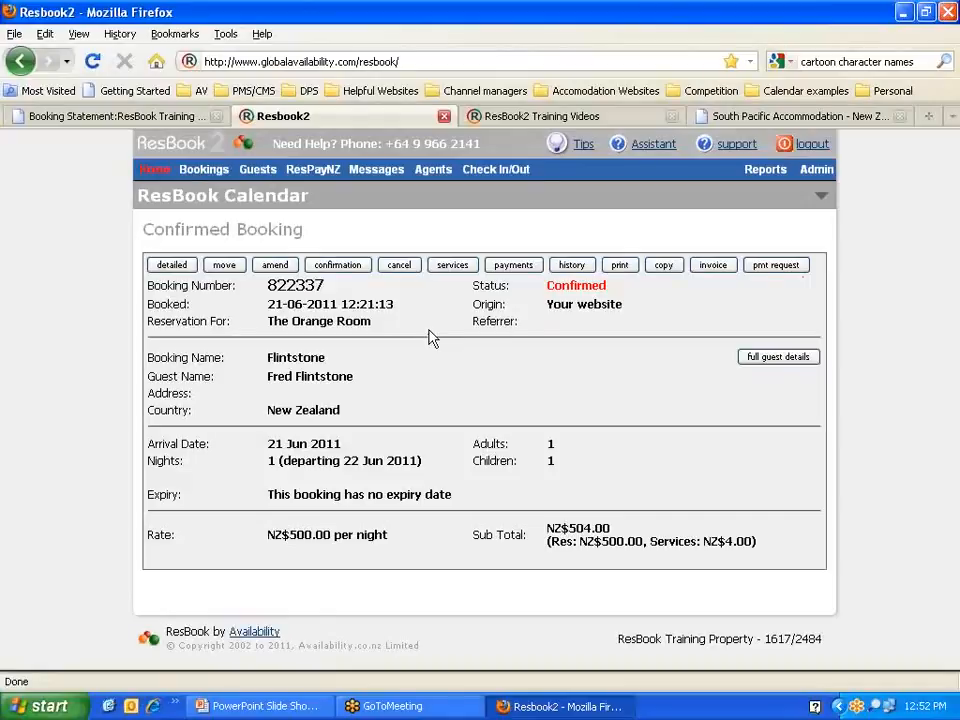
left_click(514, 267)
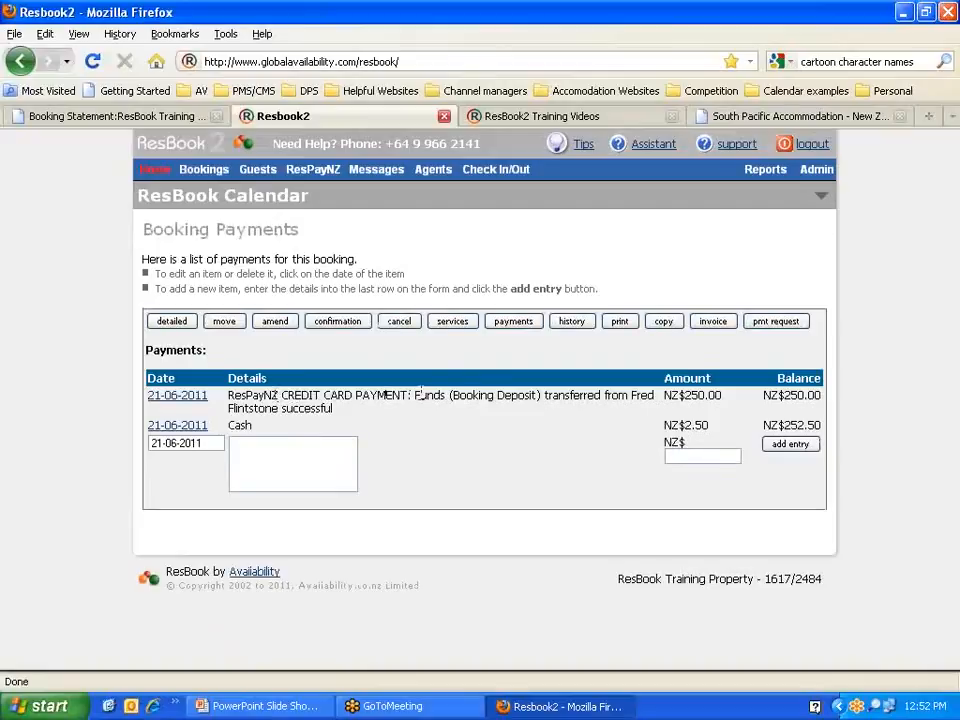
left_click_drag(539, 395, 452, 395)
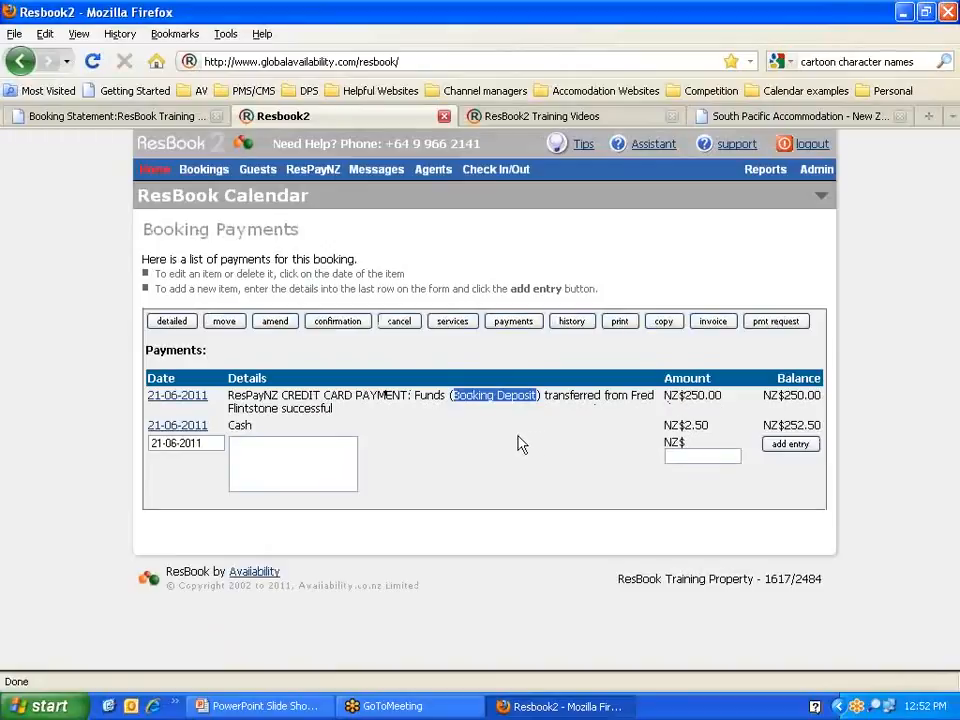
left_click(176, 321)
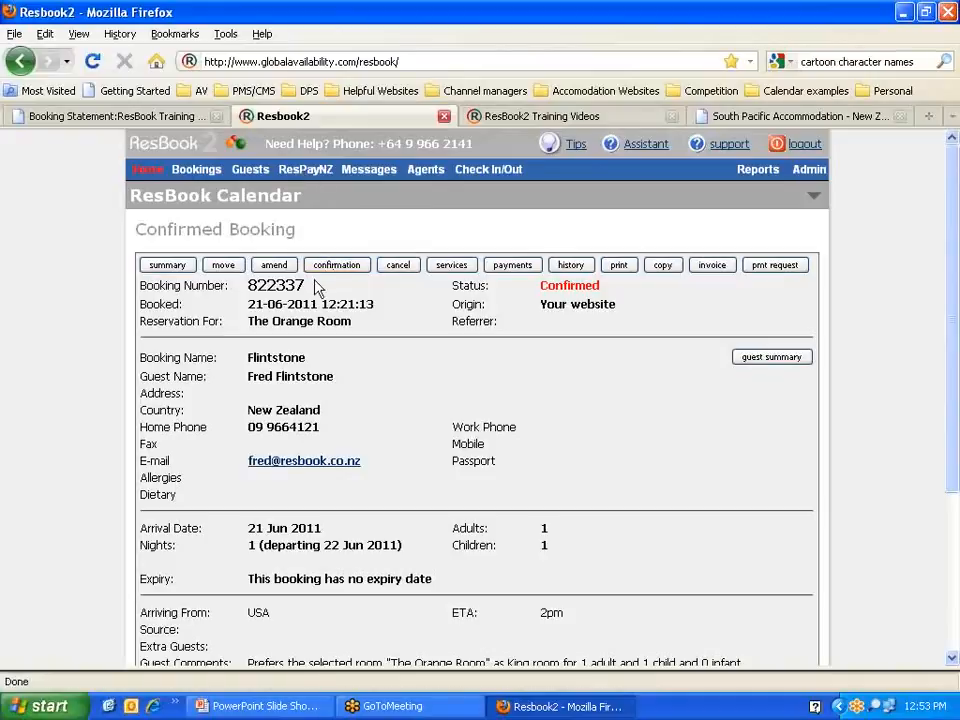
Step: Copy the booking number and open the ResPayNZ secure credit card processing window
left_click_drag(310, 290, 247, 288)
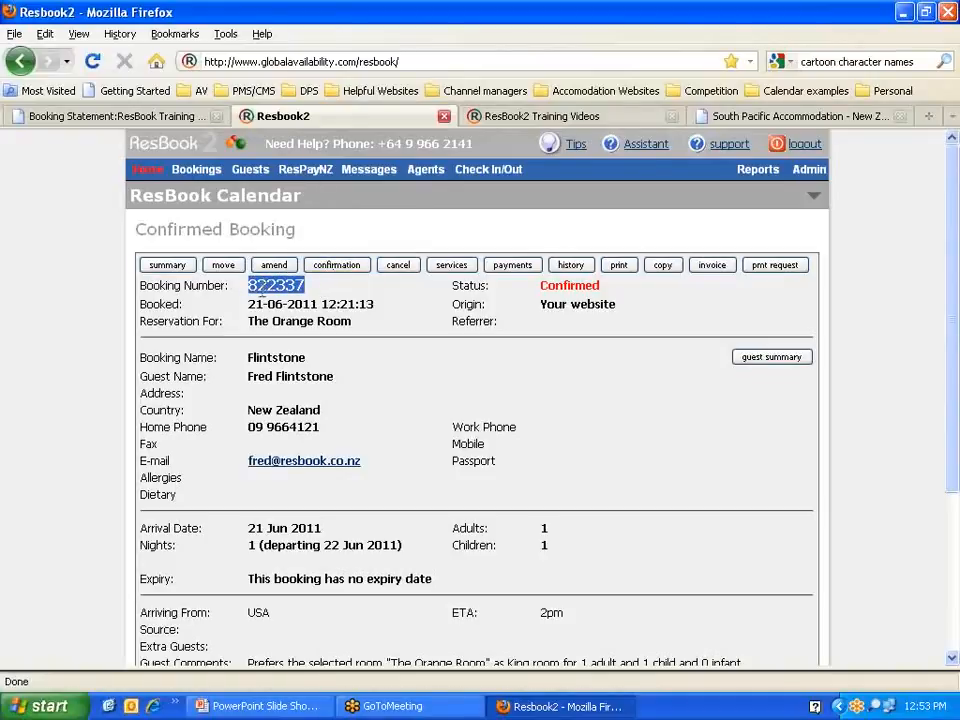
right_click(282, 288)
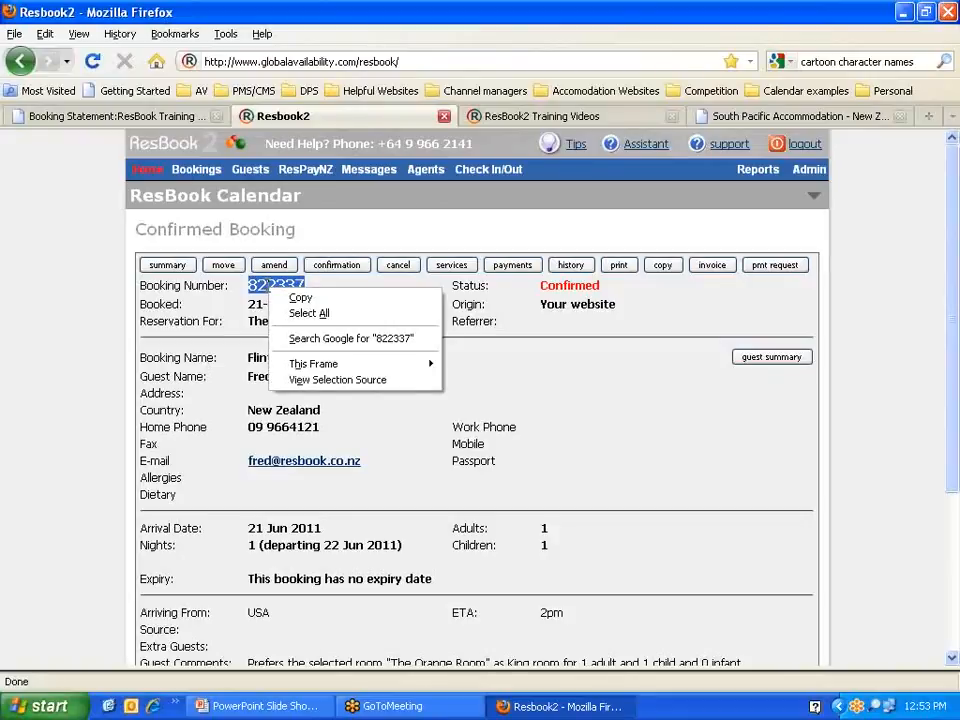
left_click(300, 297)
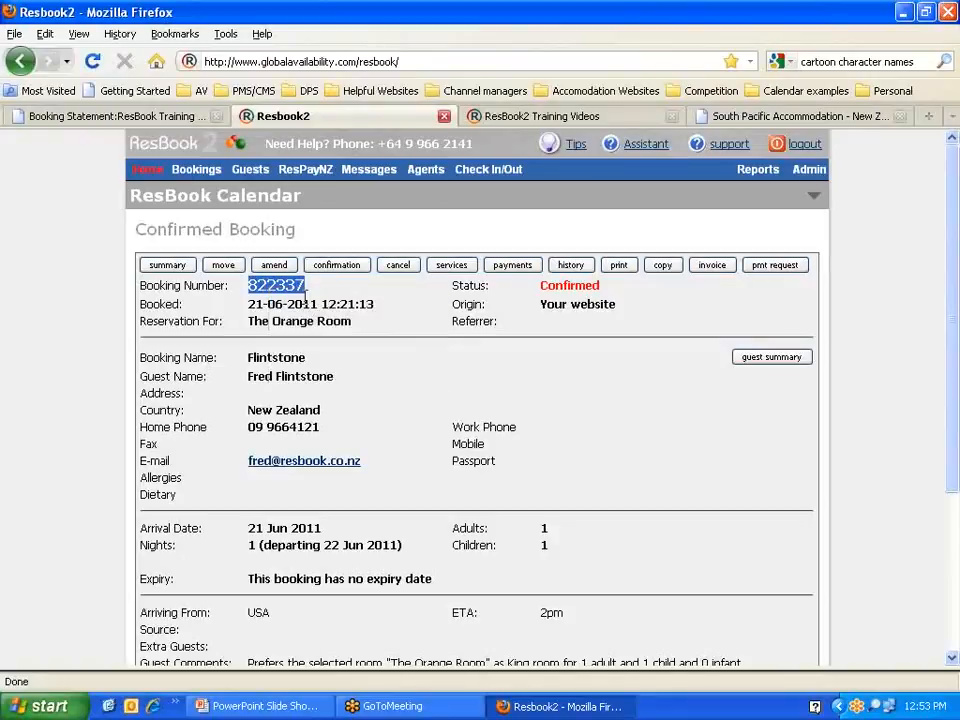
left_click(308, 172)
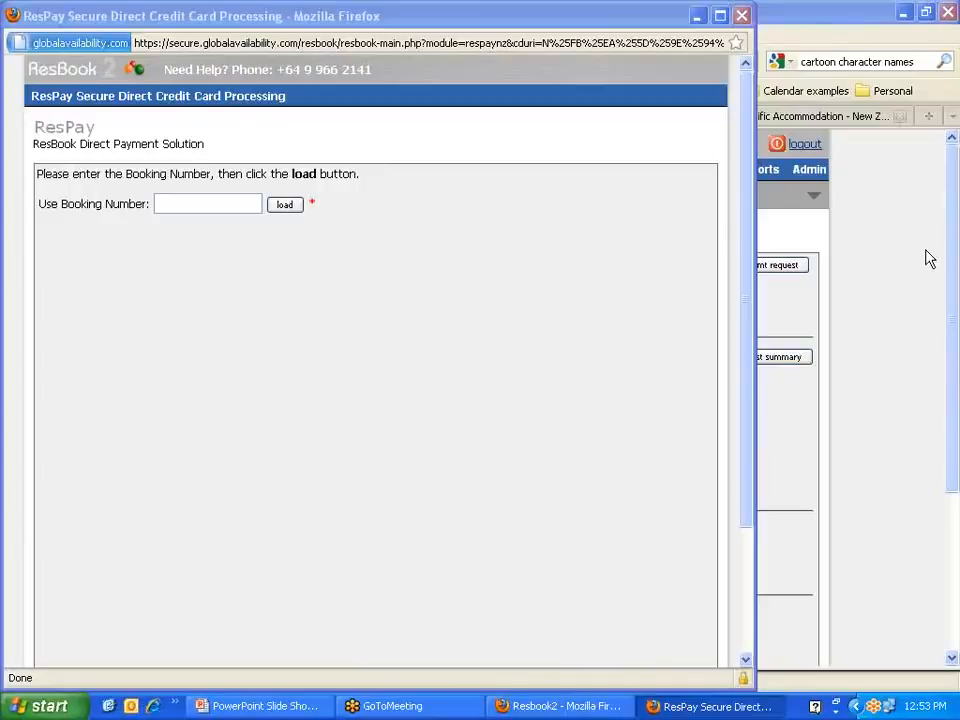
Step: Paste the booking number into Use Booking Number and load it into the ResPay form
left_click(168, 200)
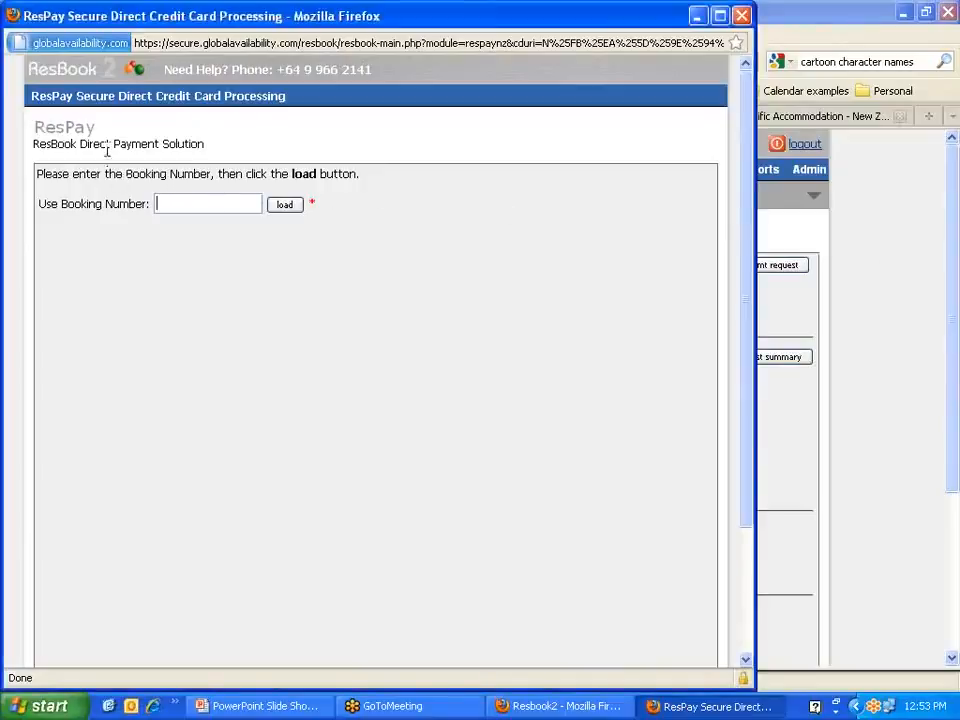
right_click(180, 205)
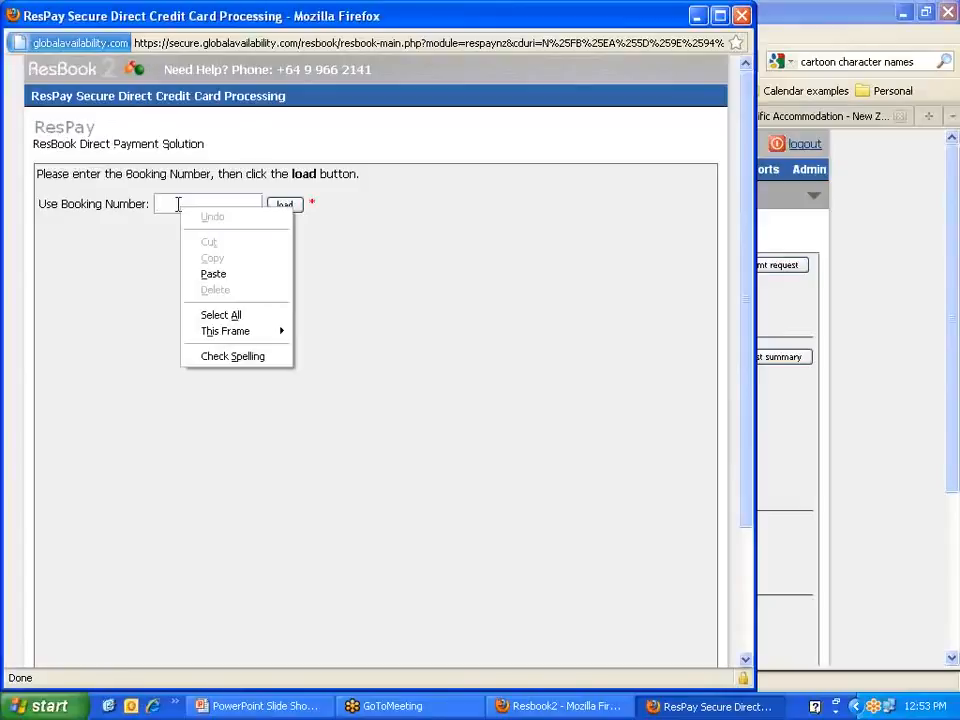
left_click(238, 281)
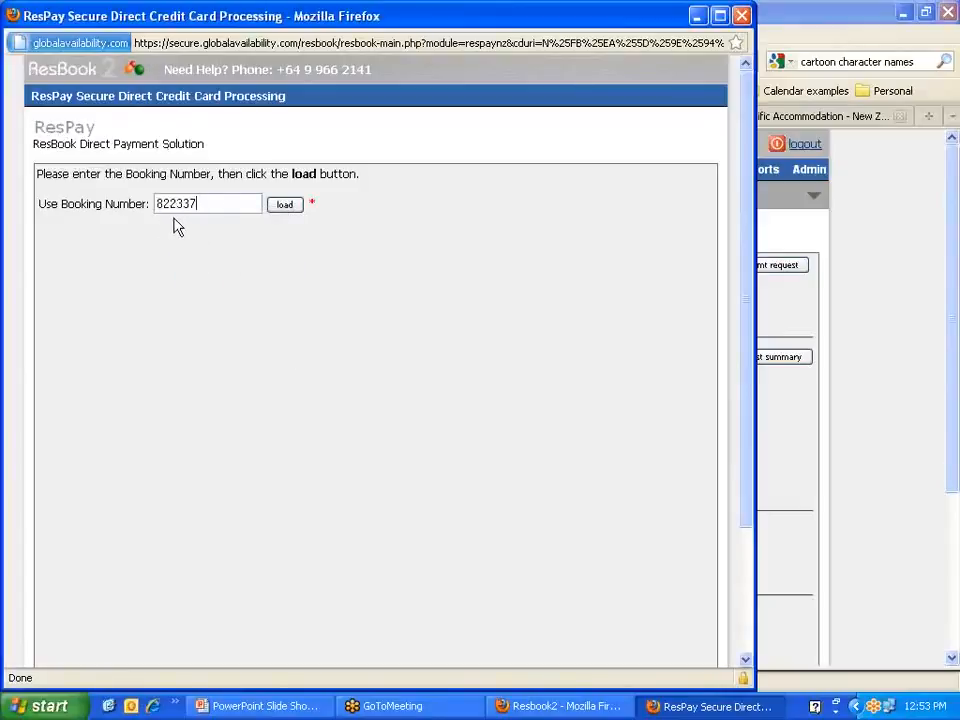
left_click(287, 207)
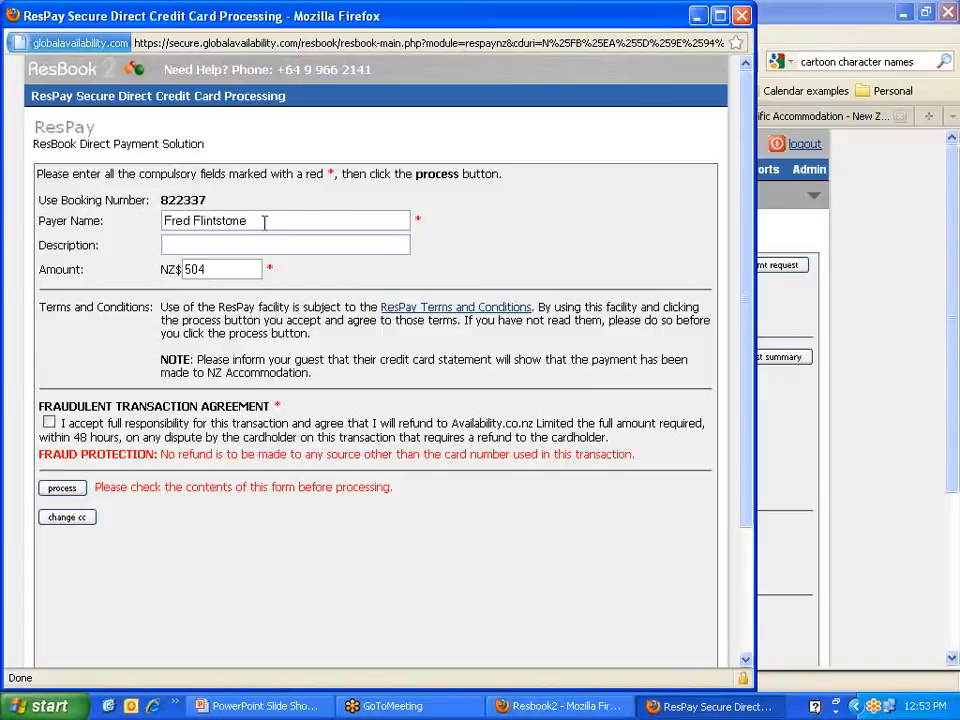
Step: Enter 'property name' as the ResPay payment description
left_click_drag(262, 221, 164, 221)
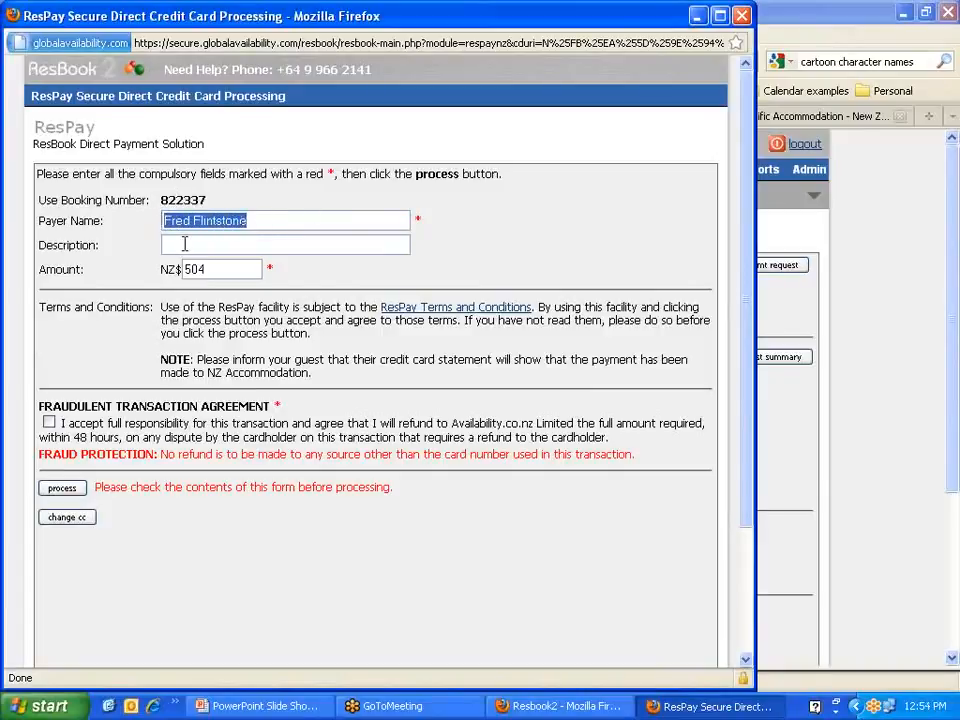
left_click(185, 244)
type("p")
key("Down")
key("Return")
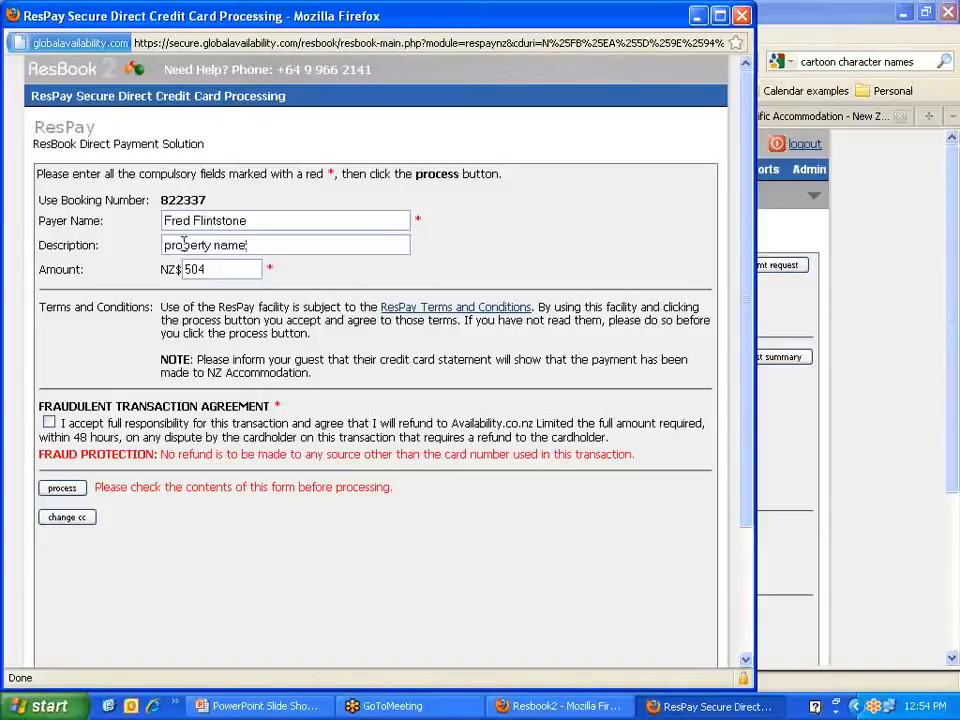
double_click(330, 173)
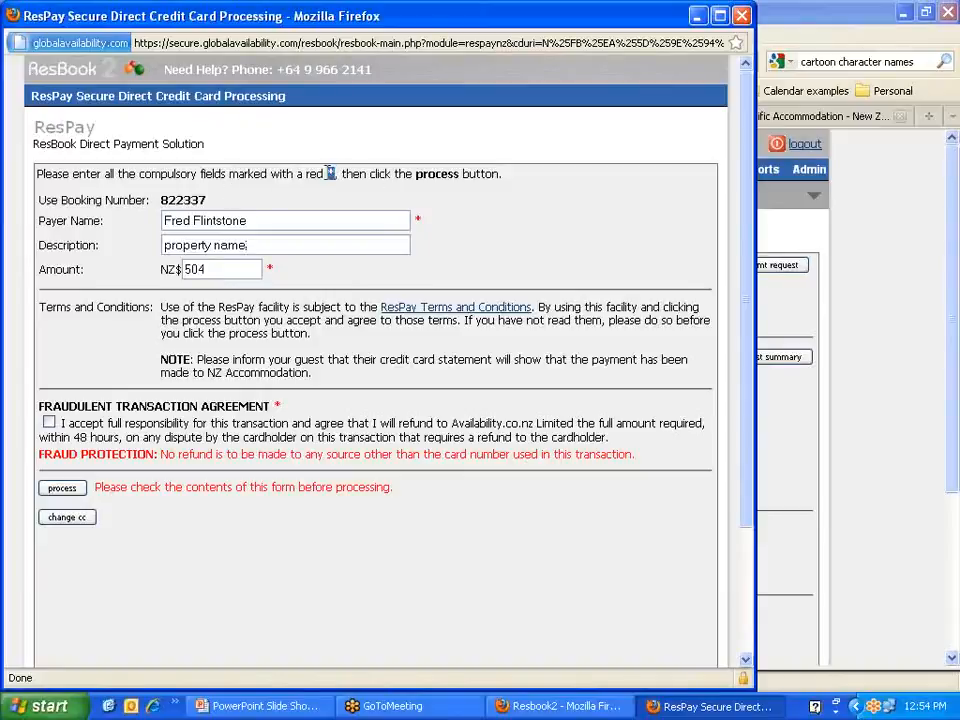
left_click(253, 244)
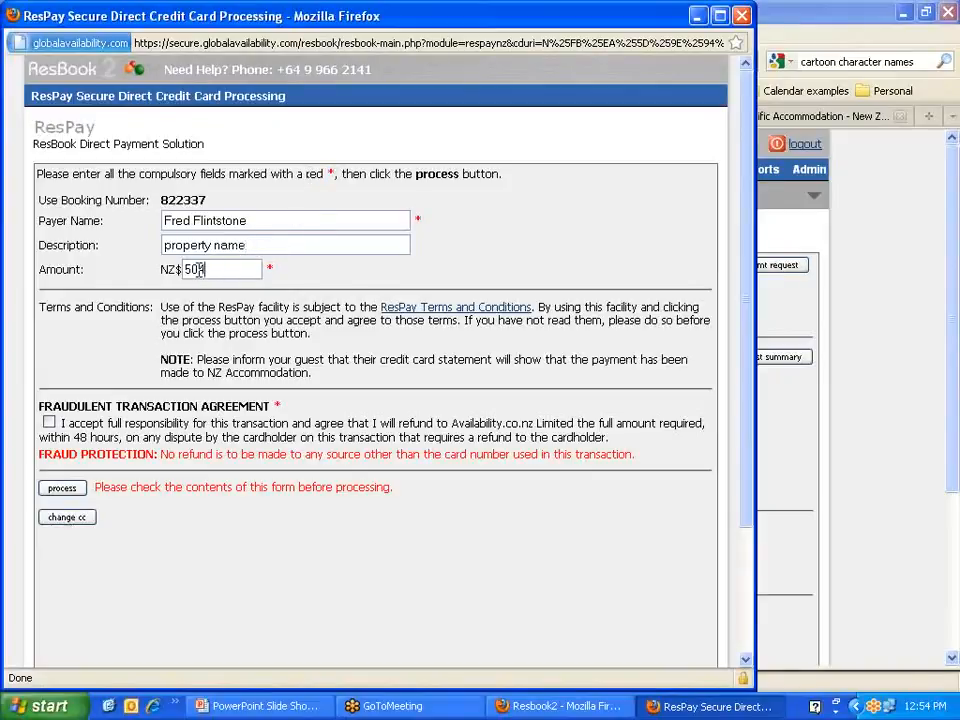
Step: Change the amount from 504 to 251.50 and accept the fraudulent transaction agreement
double_click(195, 270)
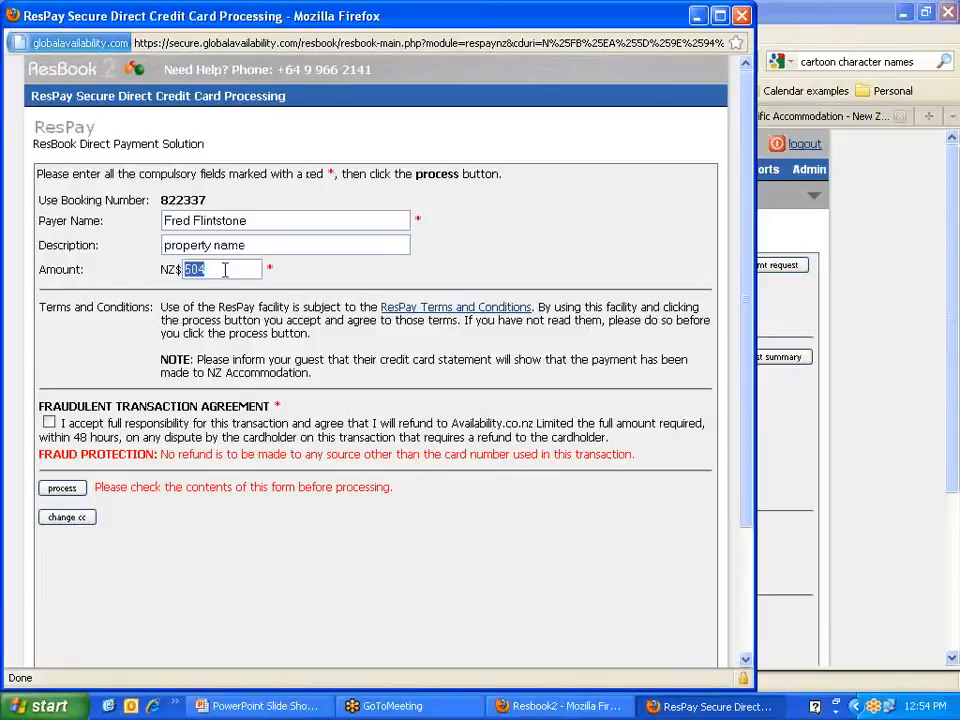
key("BackSpace")
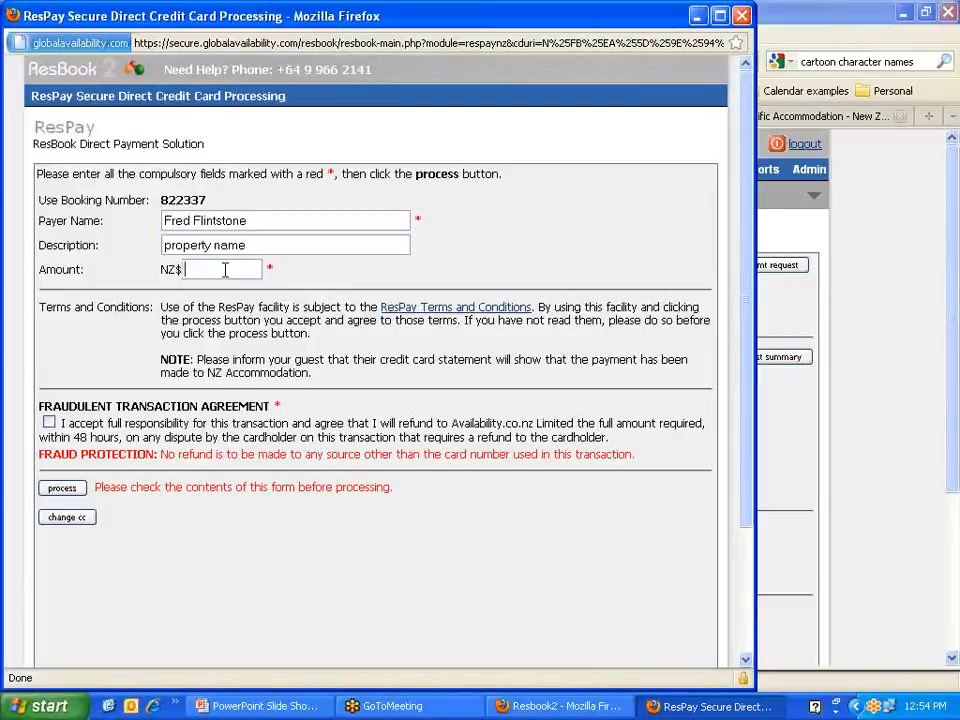
type("25")
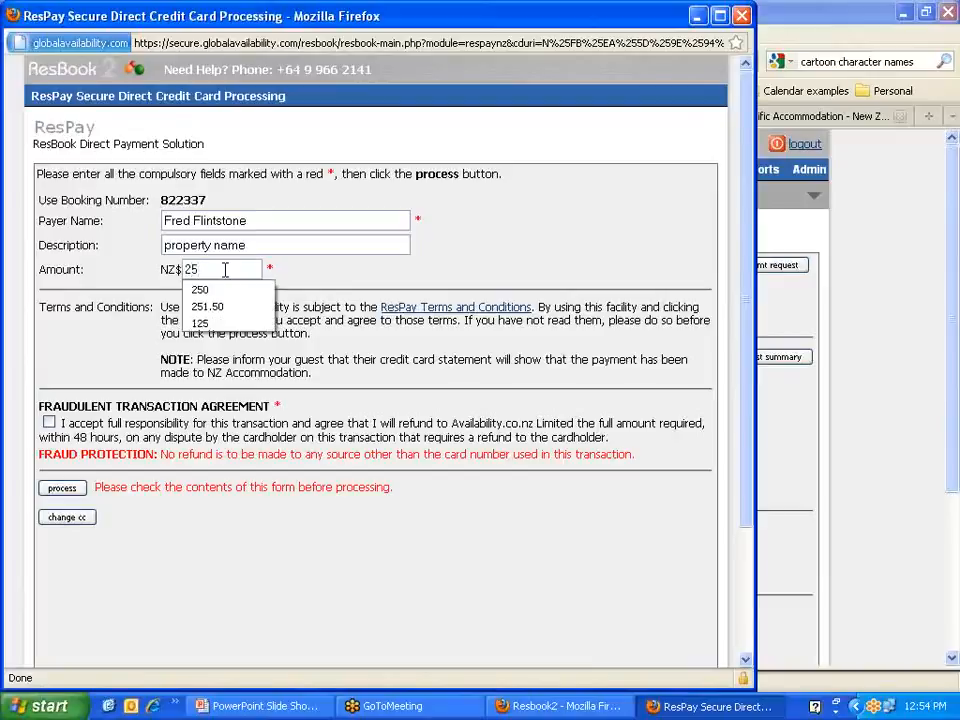
type("1.50")
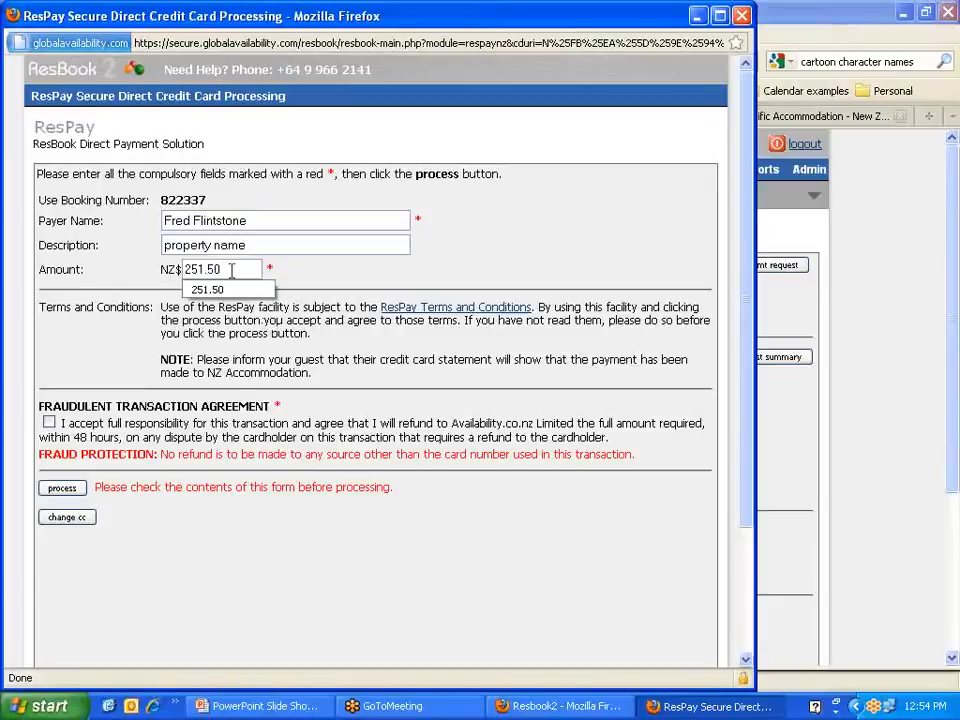
left_click(313, 278)
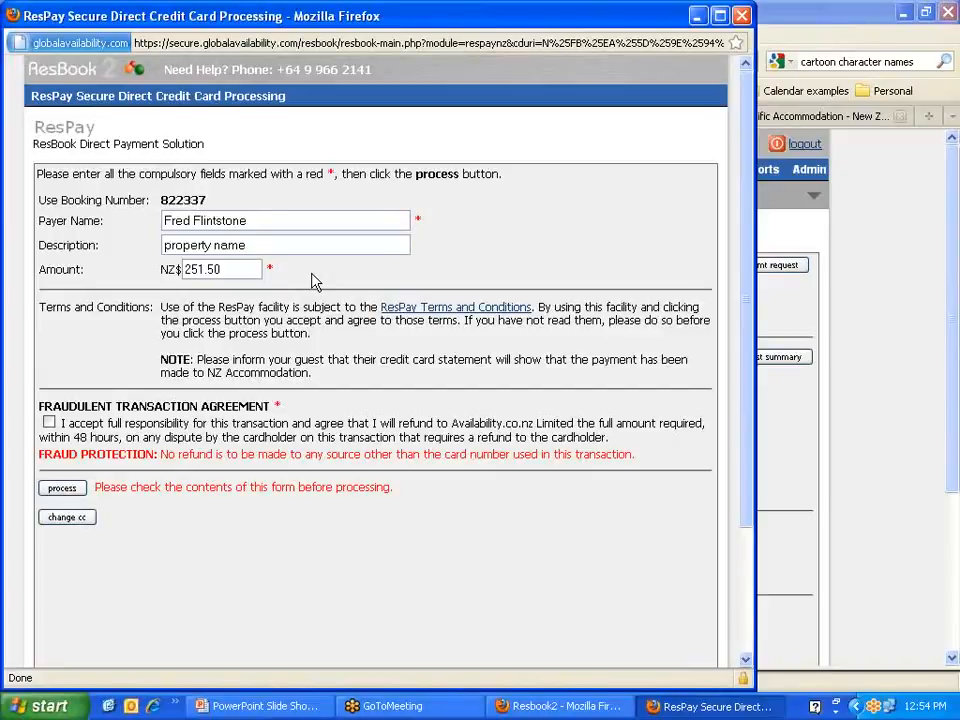
double_click(250, 268)
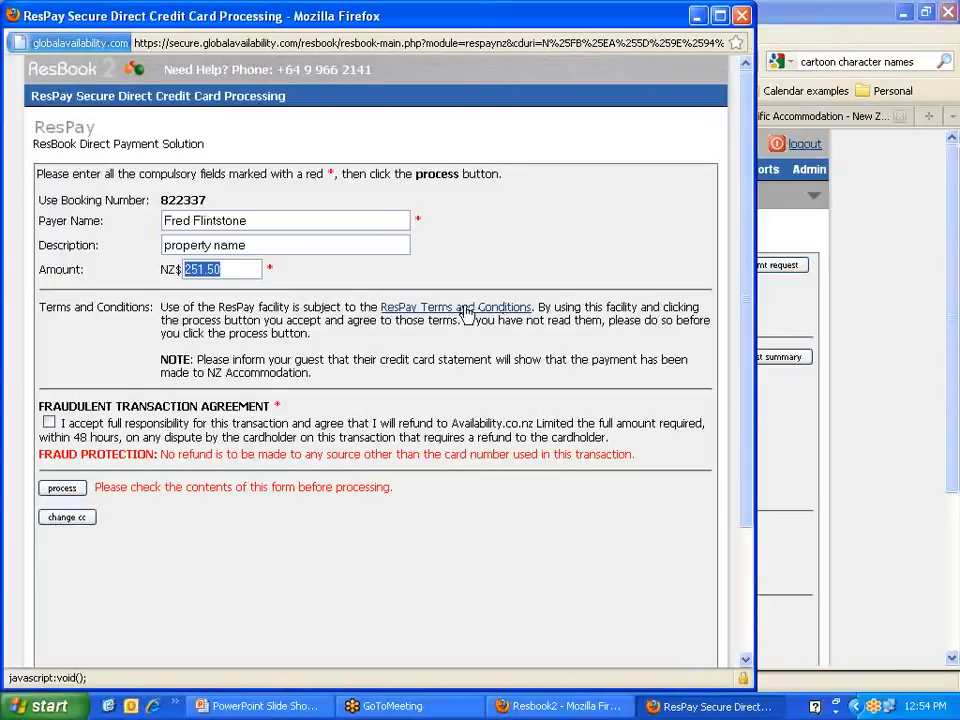
left_click(49, 422)
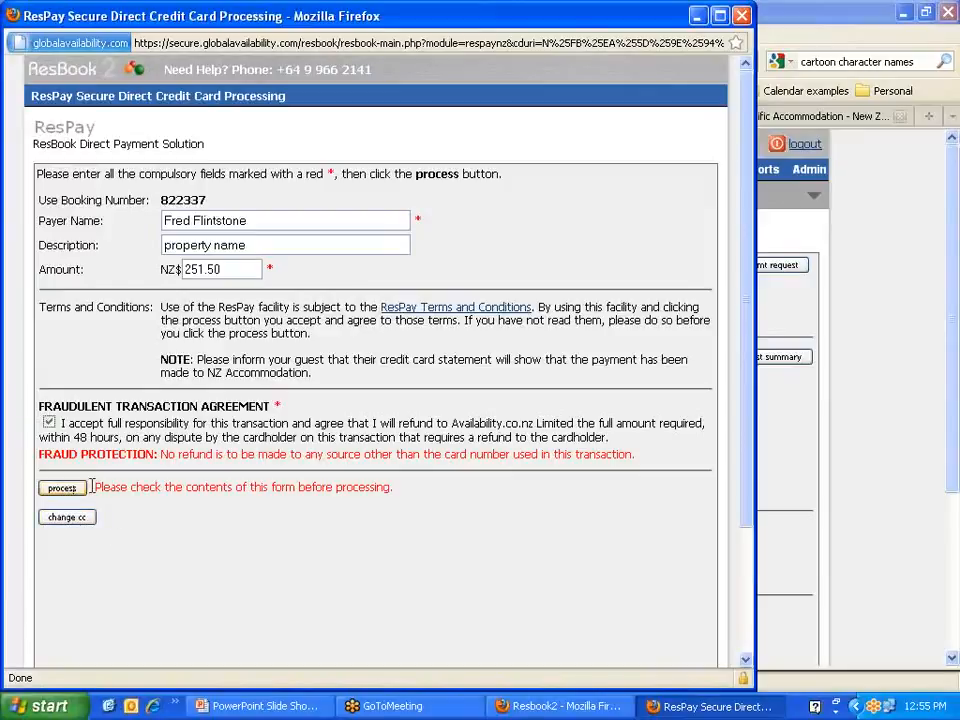
left_click_drag(93, 487, 399, 491)
Step: Process the NZ$251.50 charge, confirming it despite the warning about NZ$250.00 already charged
left_click(334, 485)
left_click(77, 490)
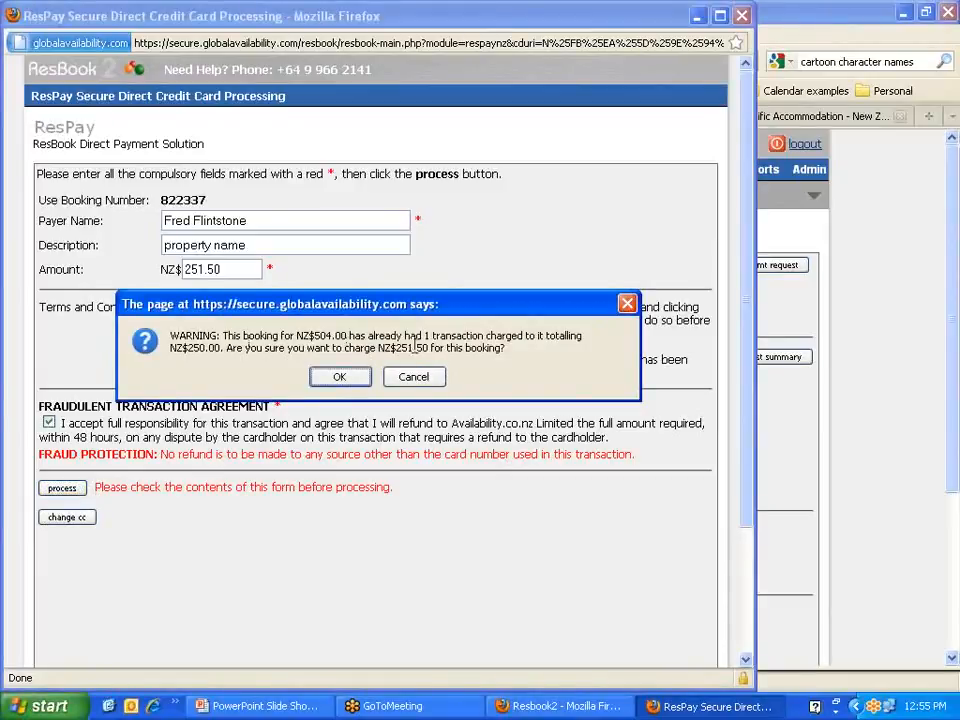
left_click_drag(395, 348, 430, 349)
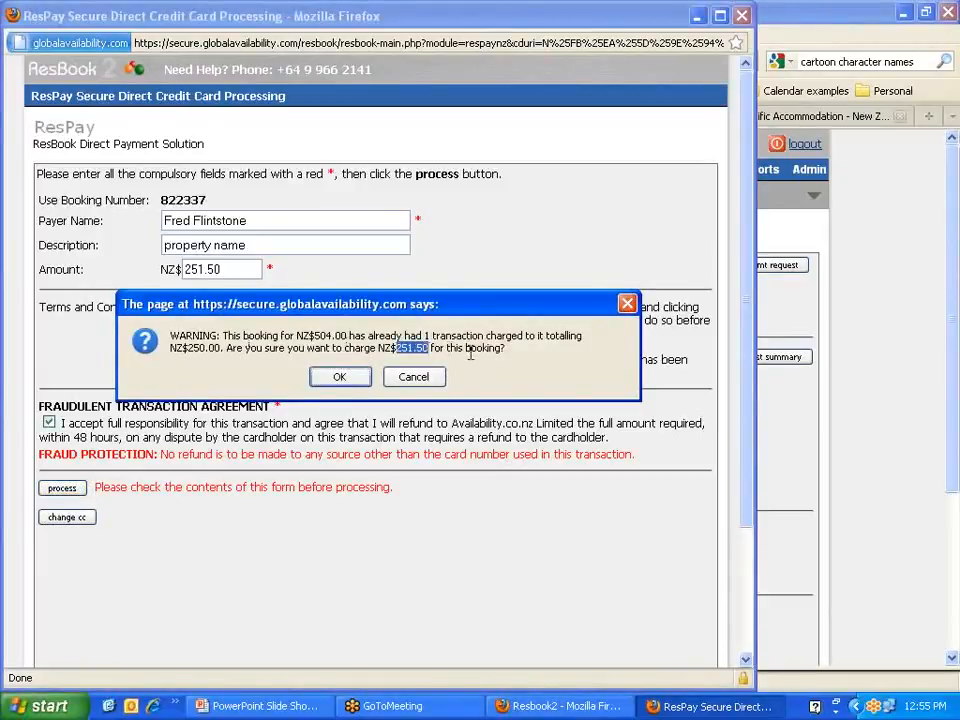
left_click(463, 352)
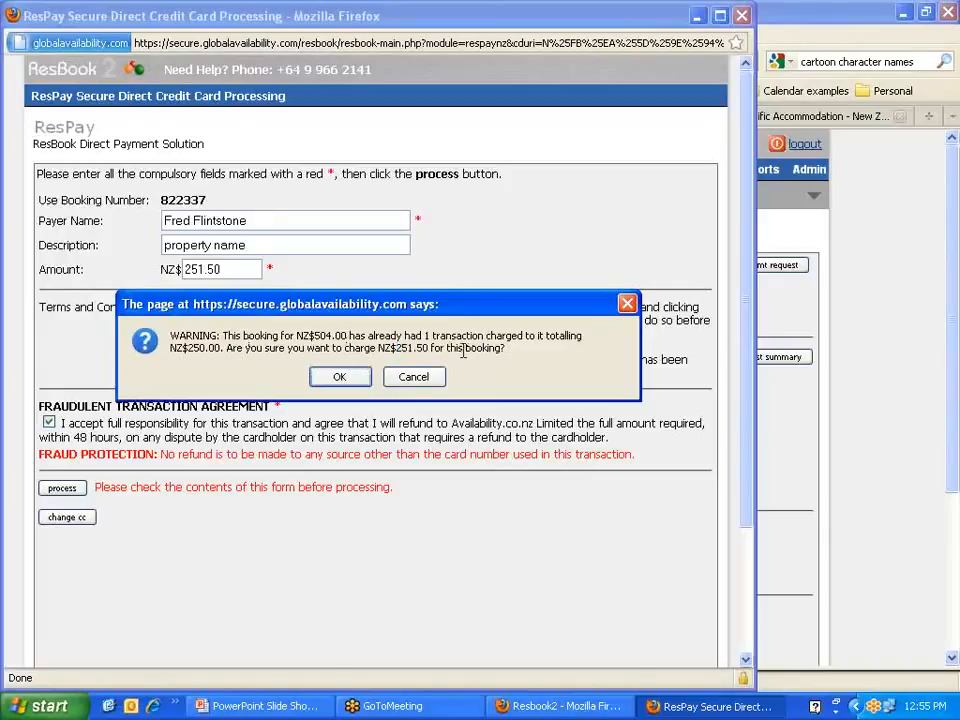
left_click(340, 377)
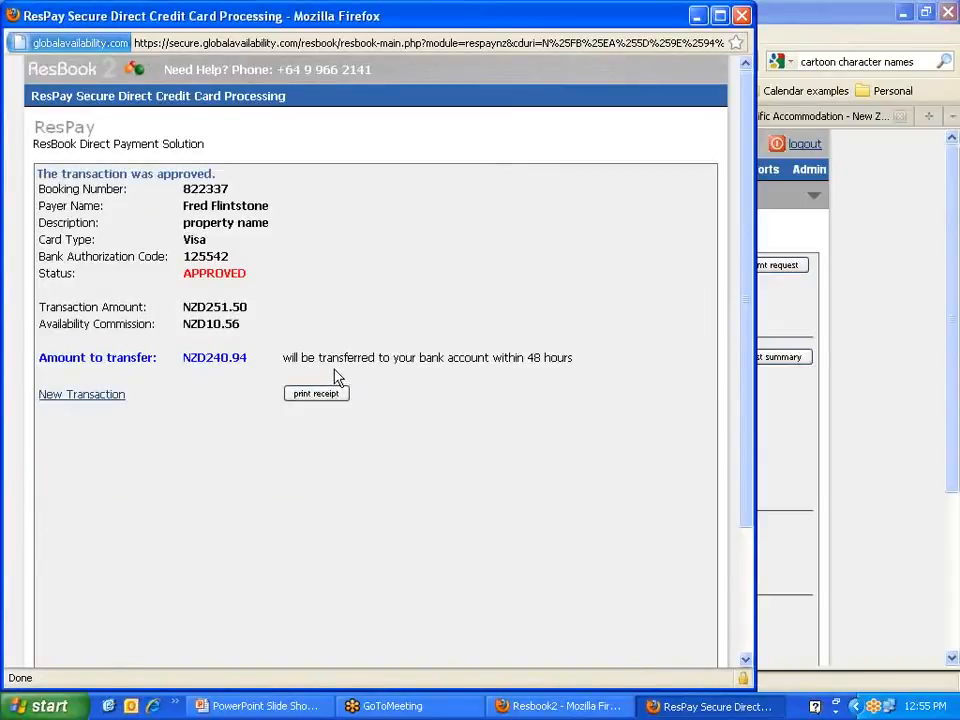
left_click_drag(248, 274, 175, 274)
left_click(259, 264)
left_click_drag(247, 307, 94, 324)
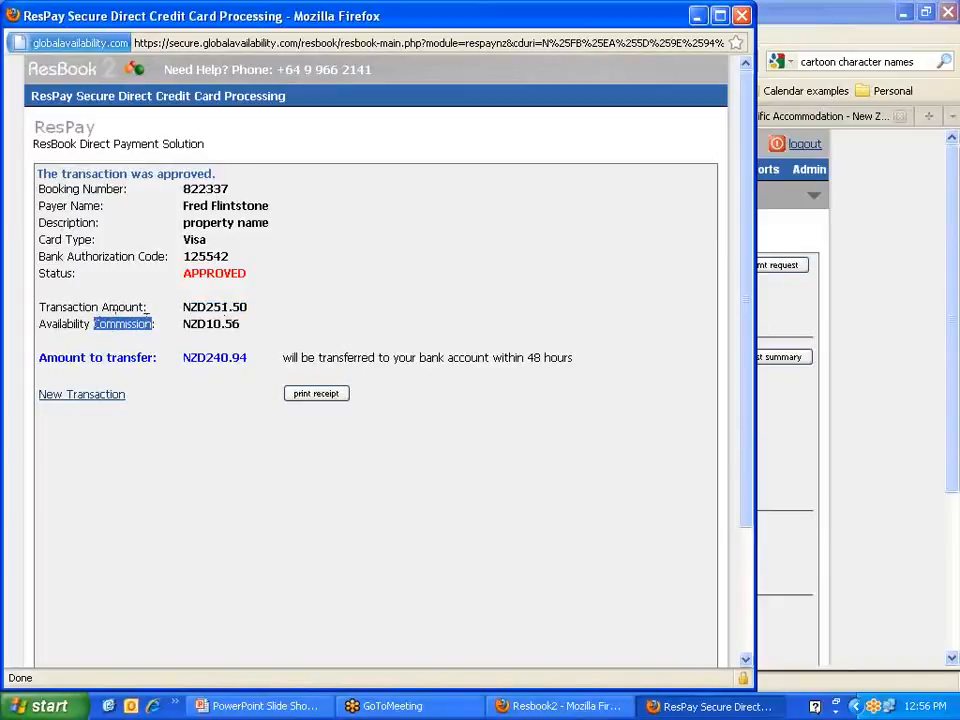
left_click_drag(240, 325, 207, 323)
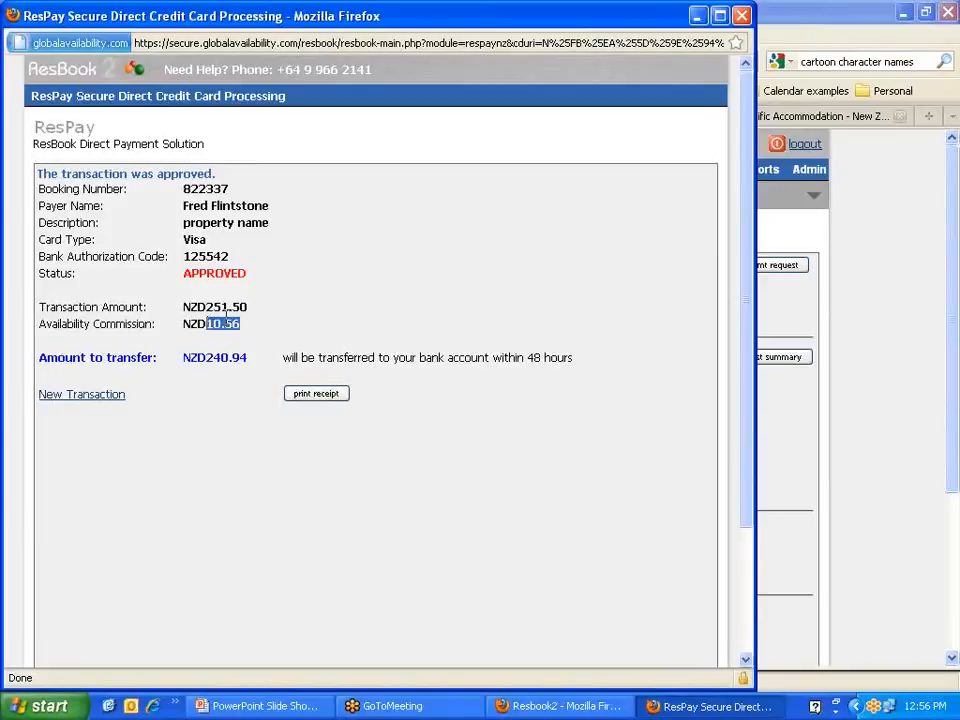
left_click_drag(250, 361, 206, 358)
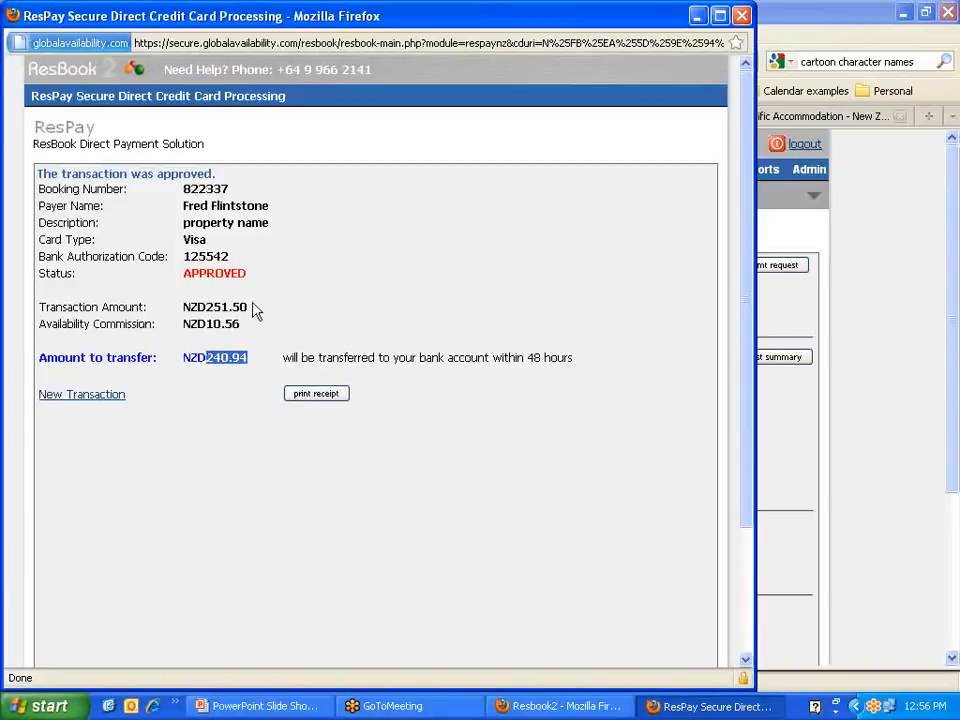
left_click_drag(253, 313, 183, 309)
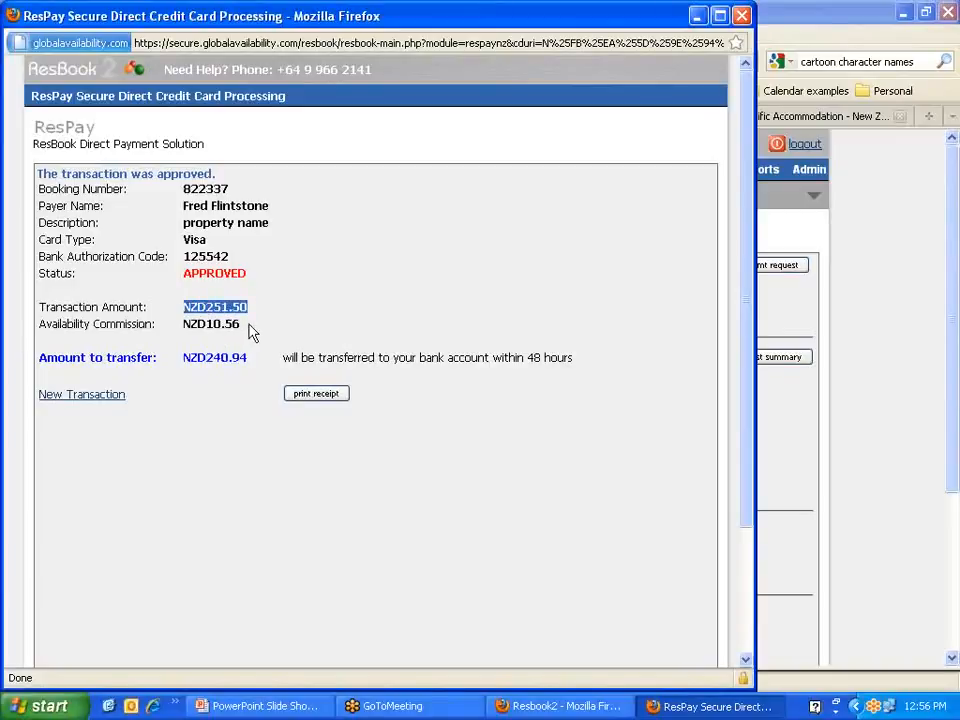
left_click_drag(251, 328, 192, 318)
left_click(192, 318)
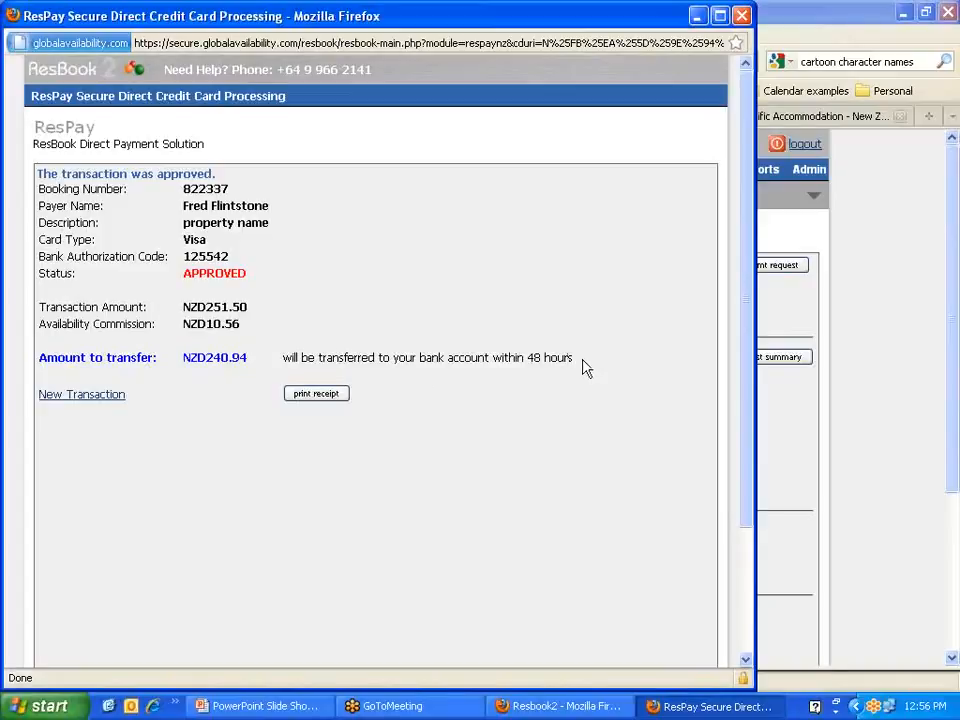
left_click_drag(582, 364, 526, 358)
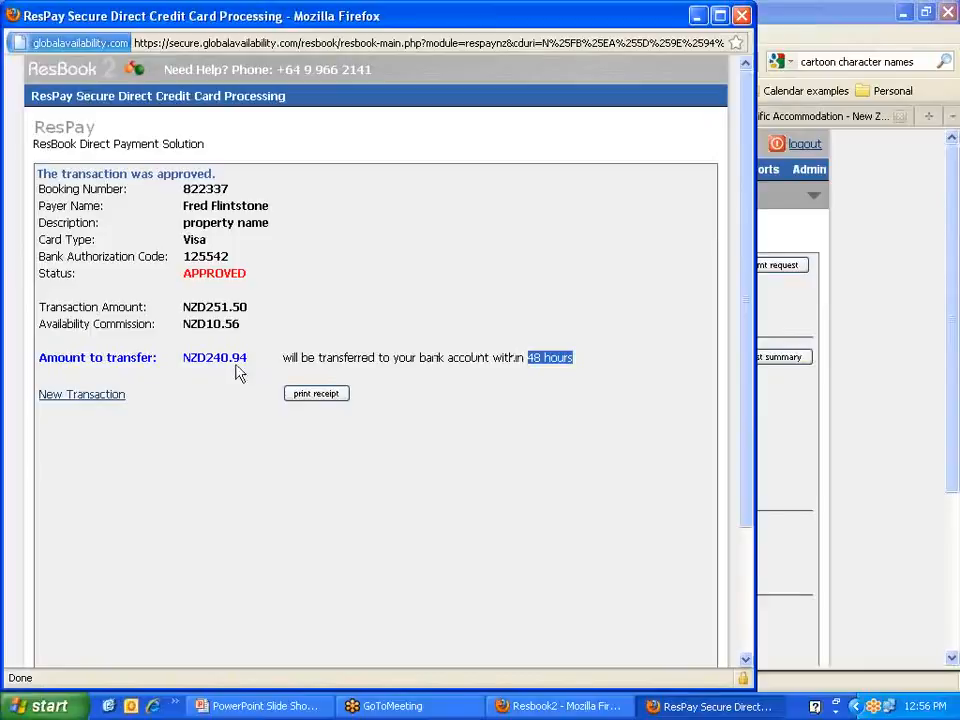
left_click_drag(251, 362, 183, 360)
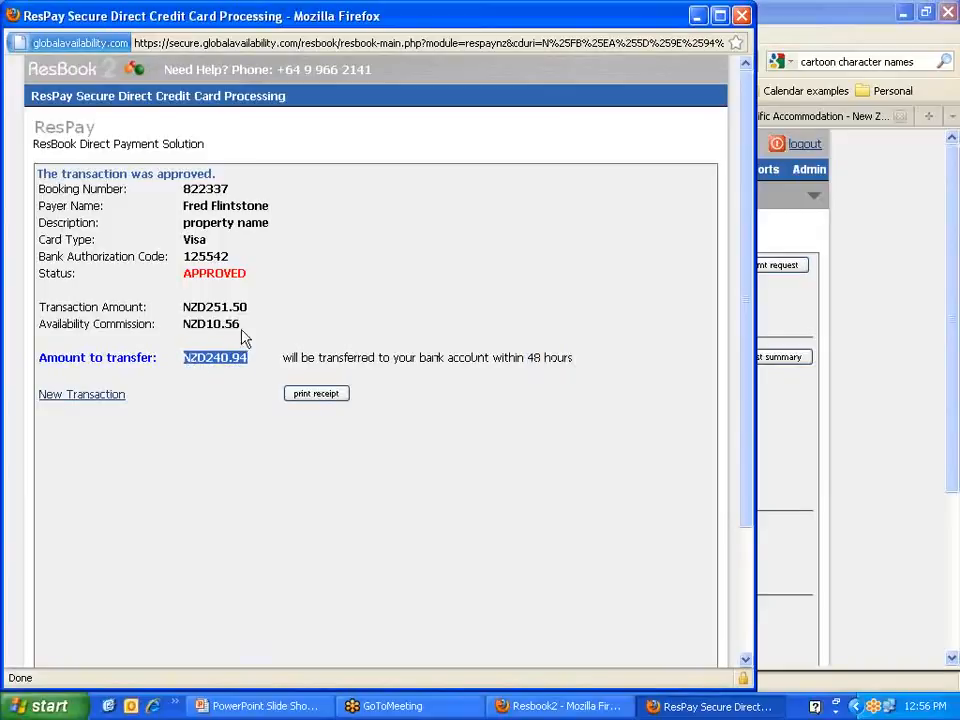
left_click_drag(250, 325, 185, 325)
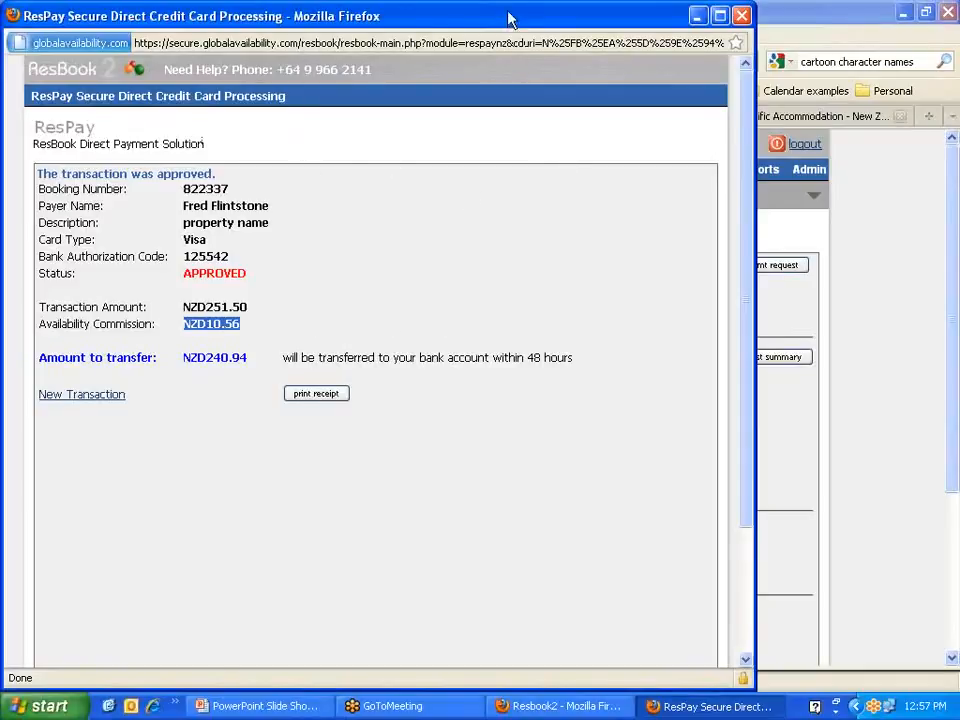
Step: Move the ResPay approval window up near the top of the screen
left_click_drag(508, 19, 593, 223)
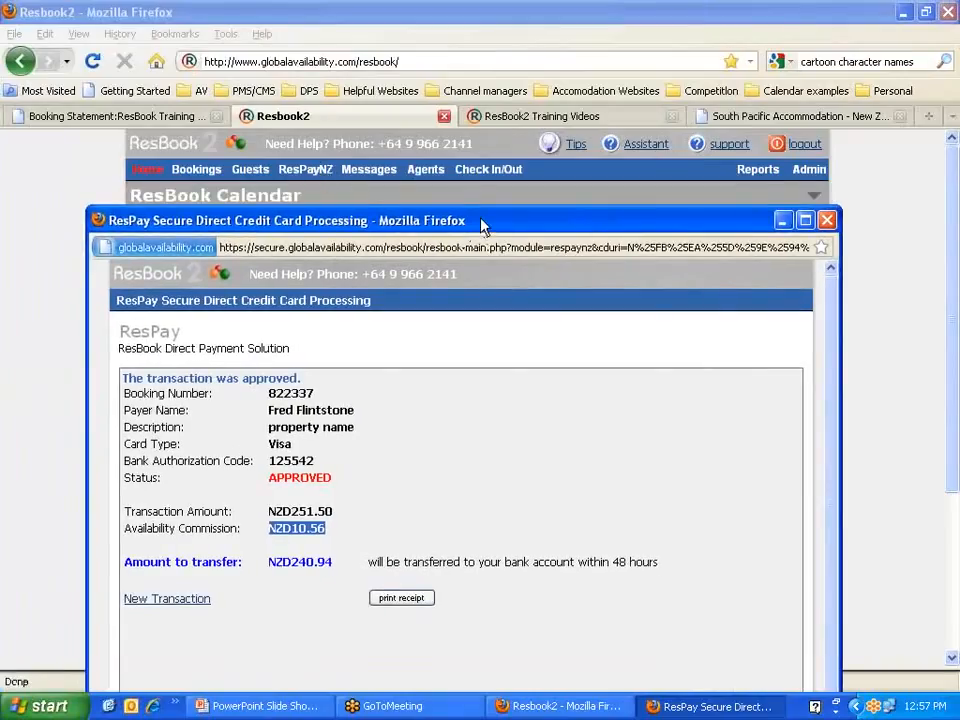
left_click_drag(482, 227, 473, 27)
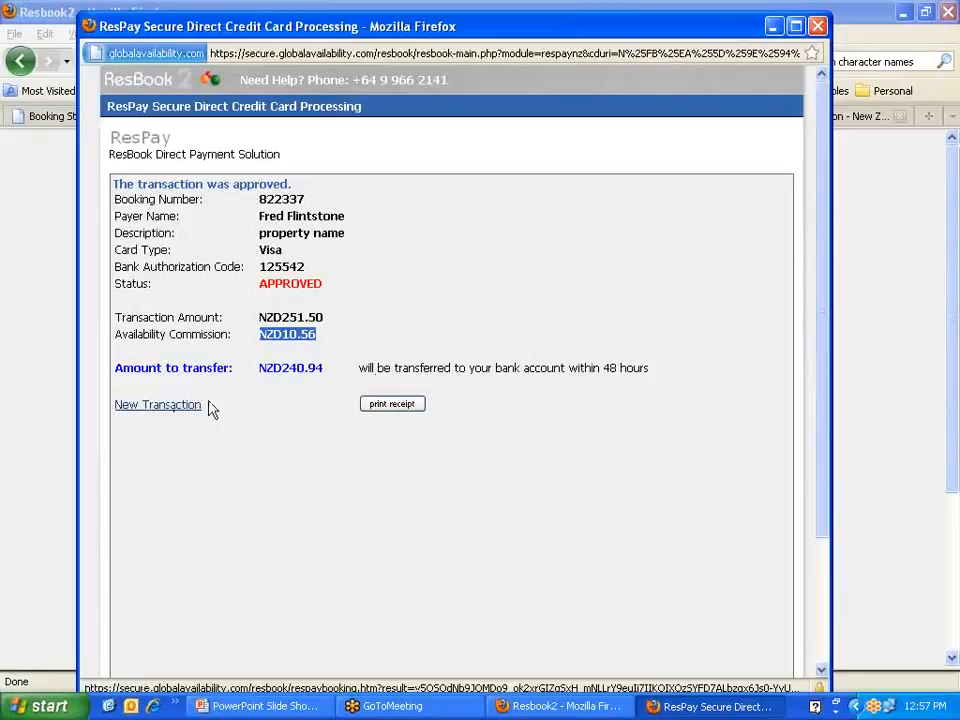
Step: Cancel printing the receipt, close ResPay, and open the booking's payments list
left_click(392, 404)
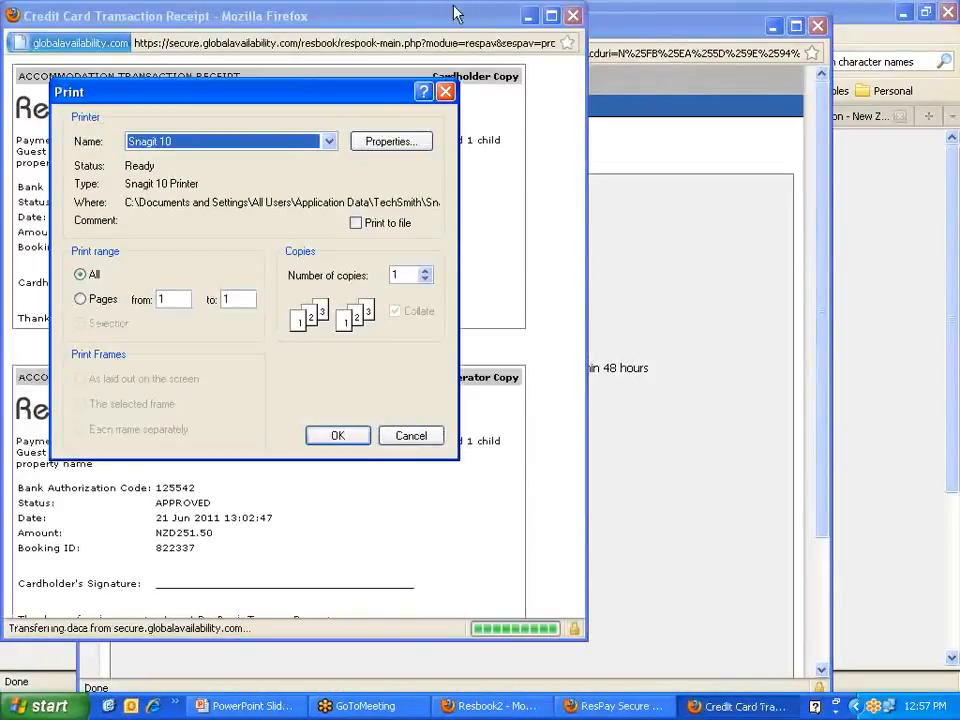
left_click_drag(364, 96, 795, 44)
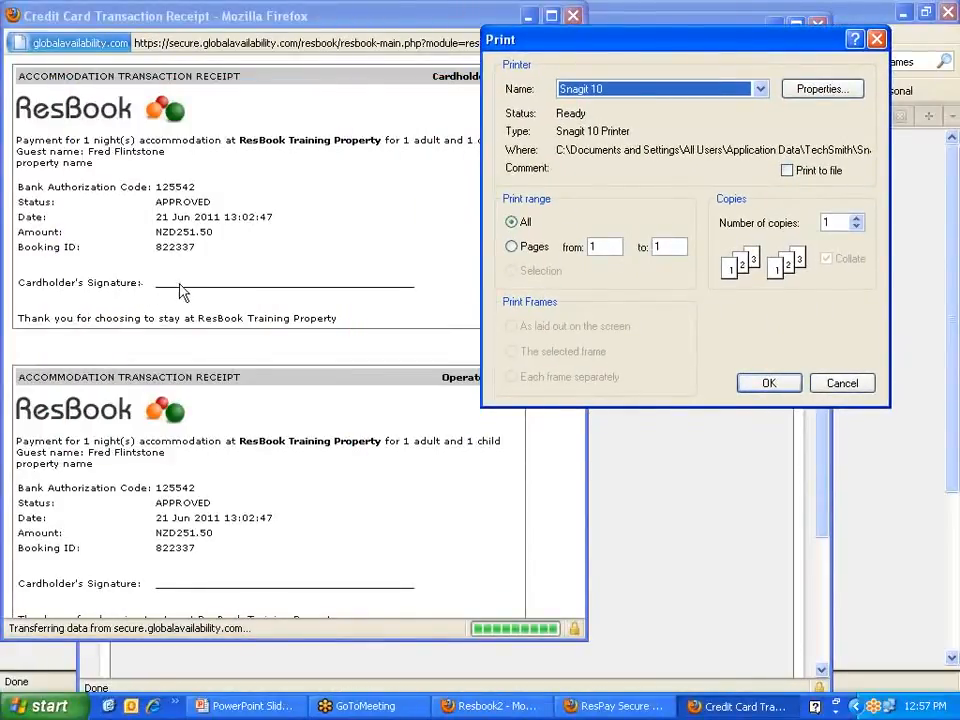
left_click(842, 384)
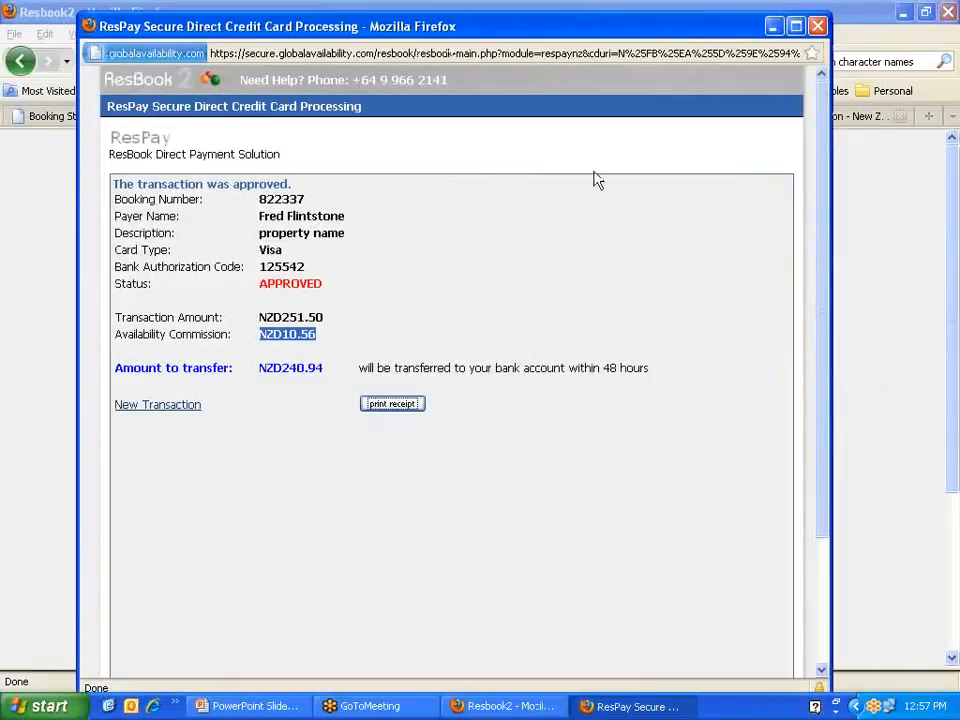
left_click(817, 26)
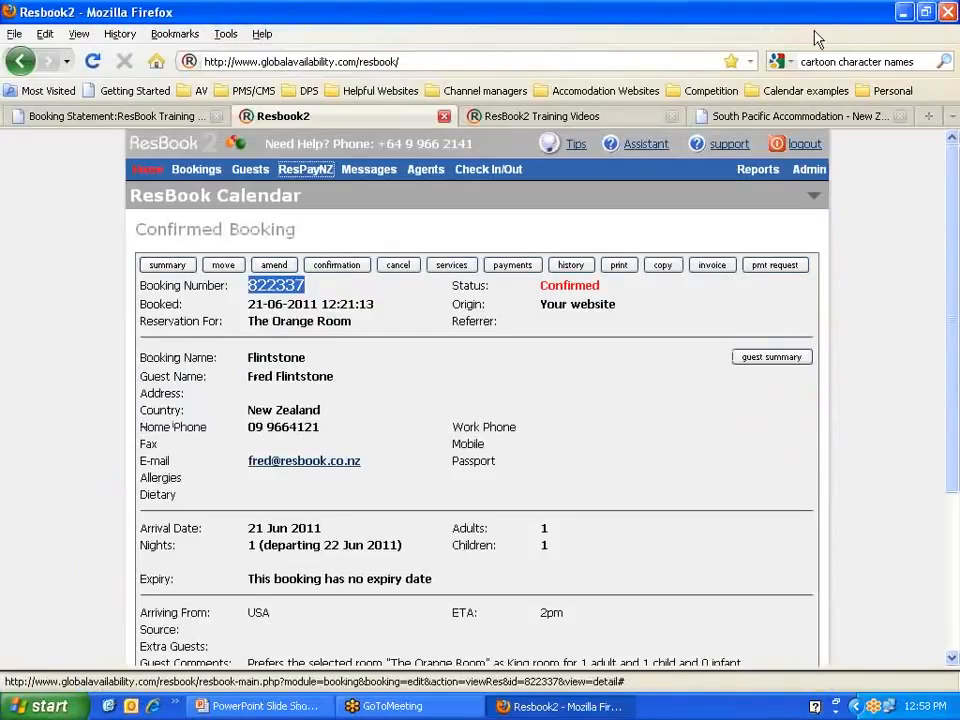
left_click(514, 268)
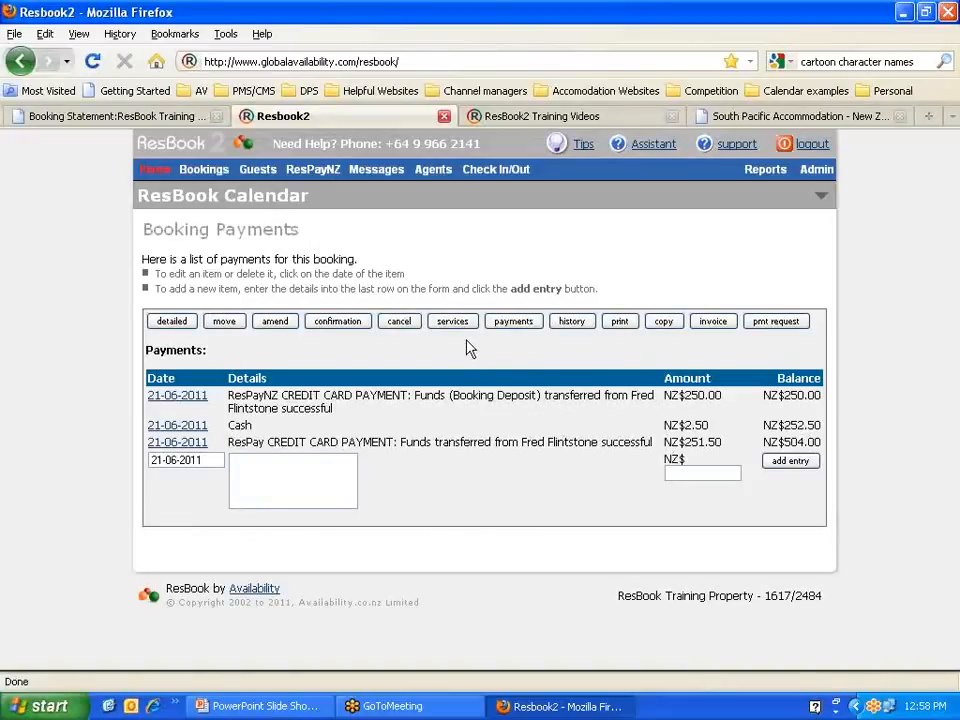
Step: Add the booking's payments to Tax Invoice 80 so NZ$0.00 is due, then save it
left_click(716, 326)
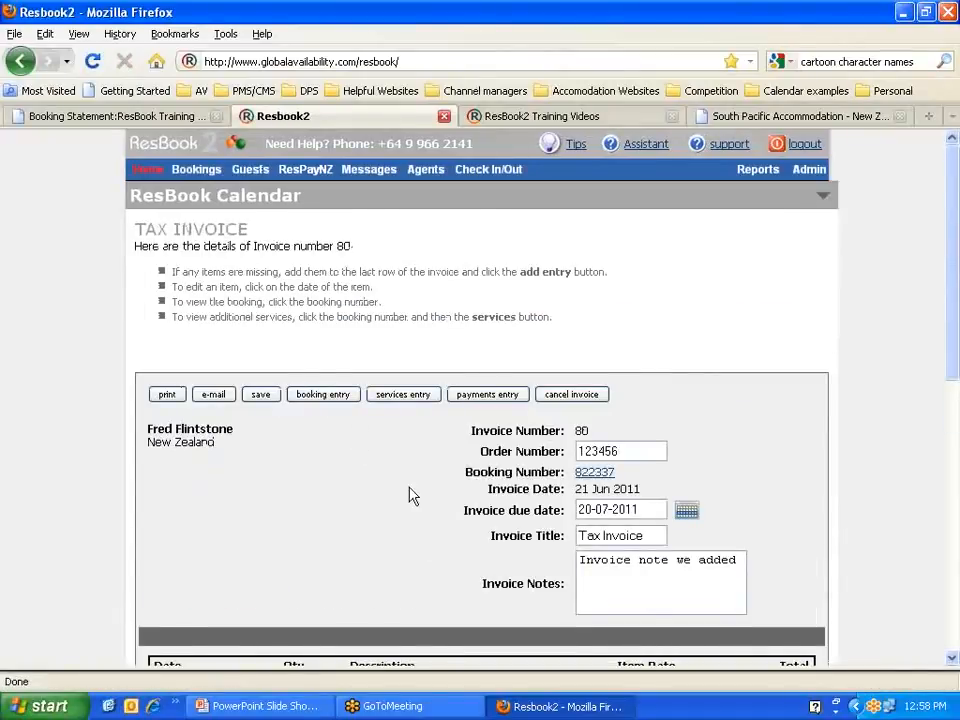
scroll(410, 495, "down", 10)
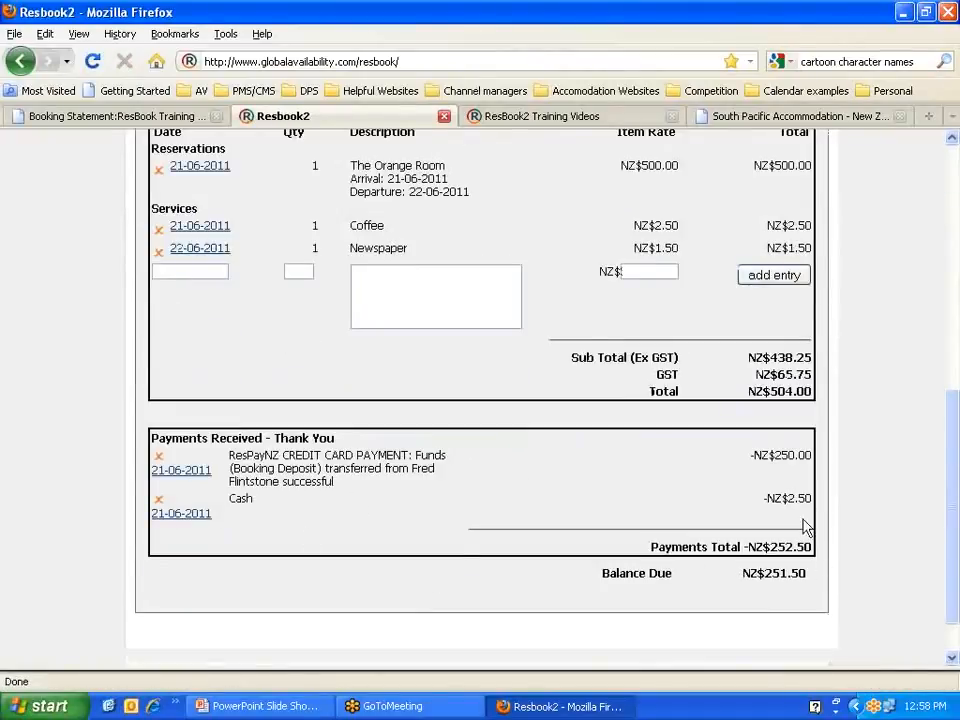
scroll(529, 515, "up", 10)
left_click(489, 396)
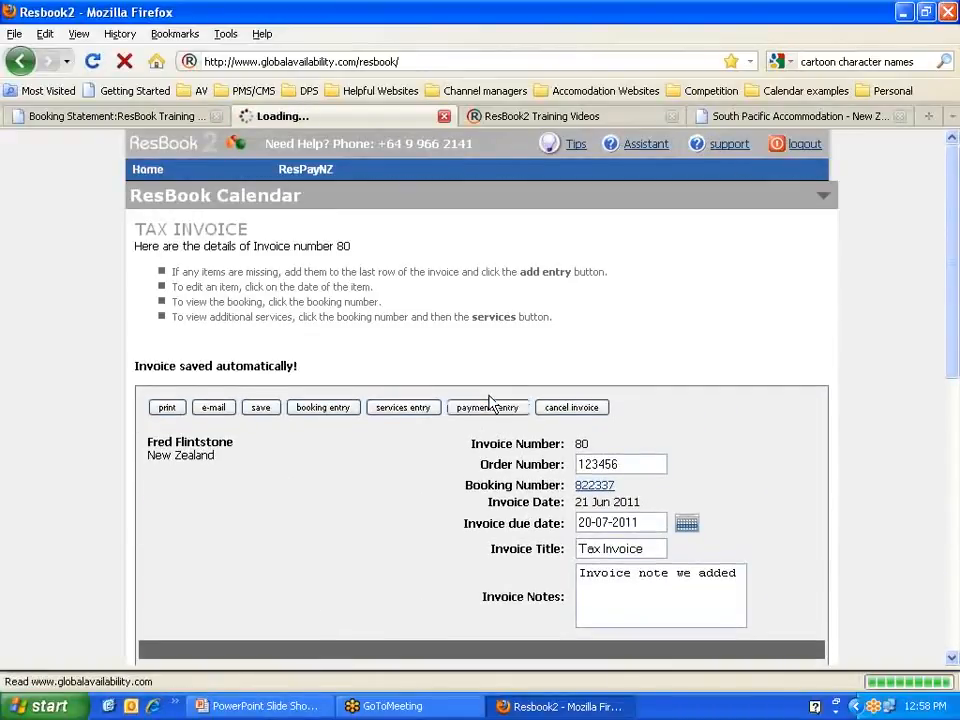
scroll(461, 514, "down", 10)
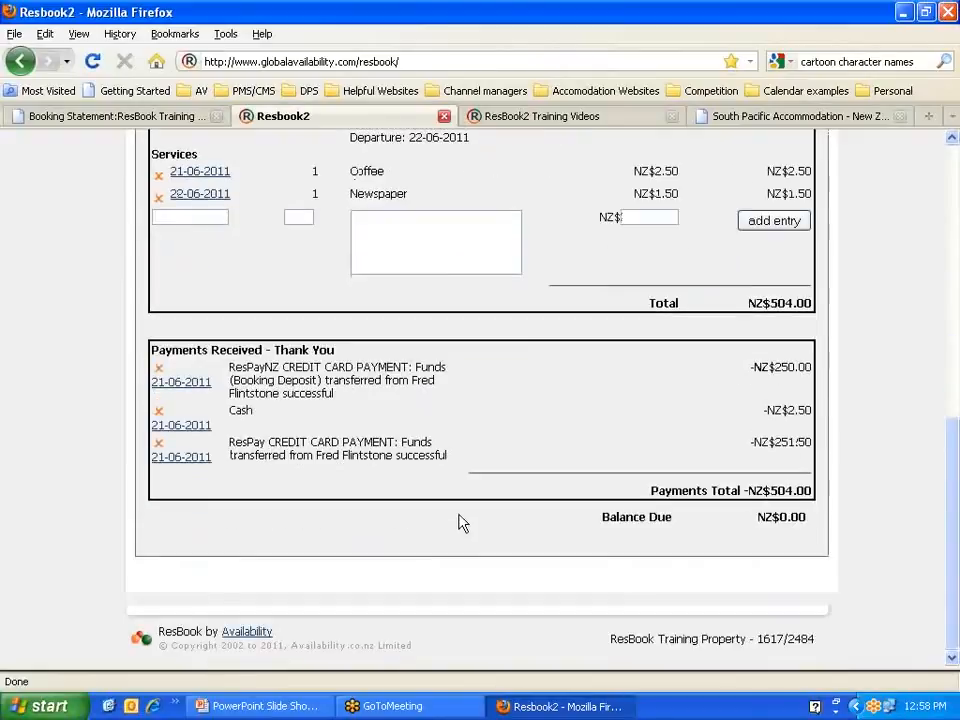
scroll(493, 463, "up", 10)
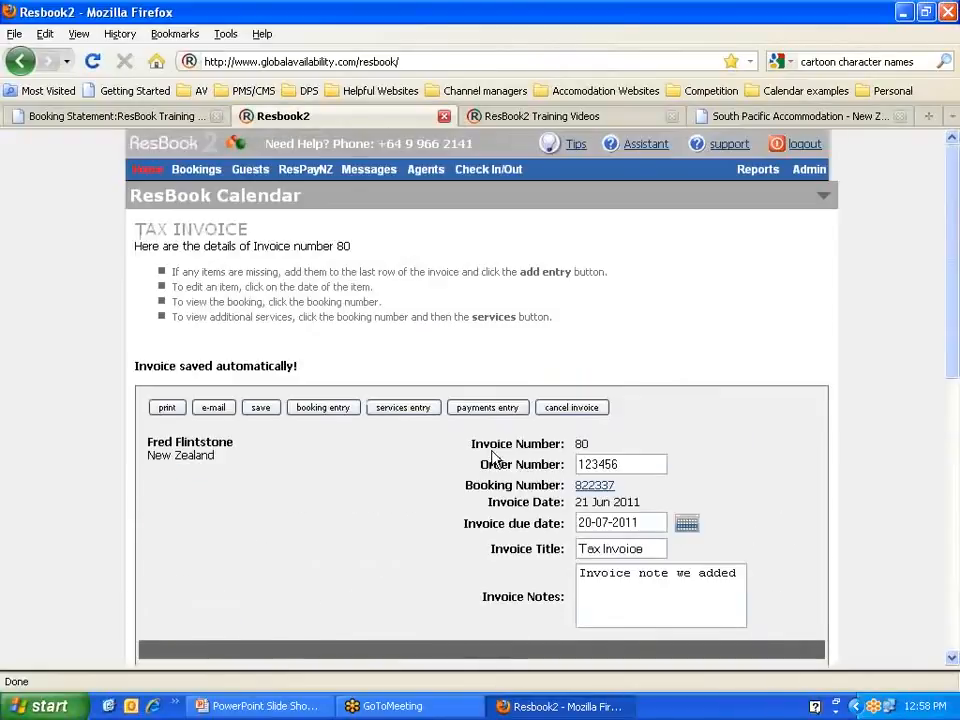
left_click(262, 410)
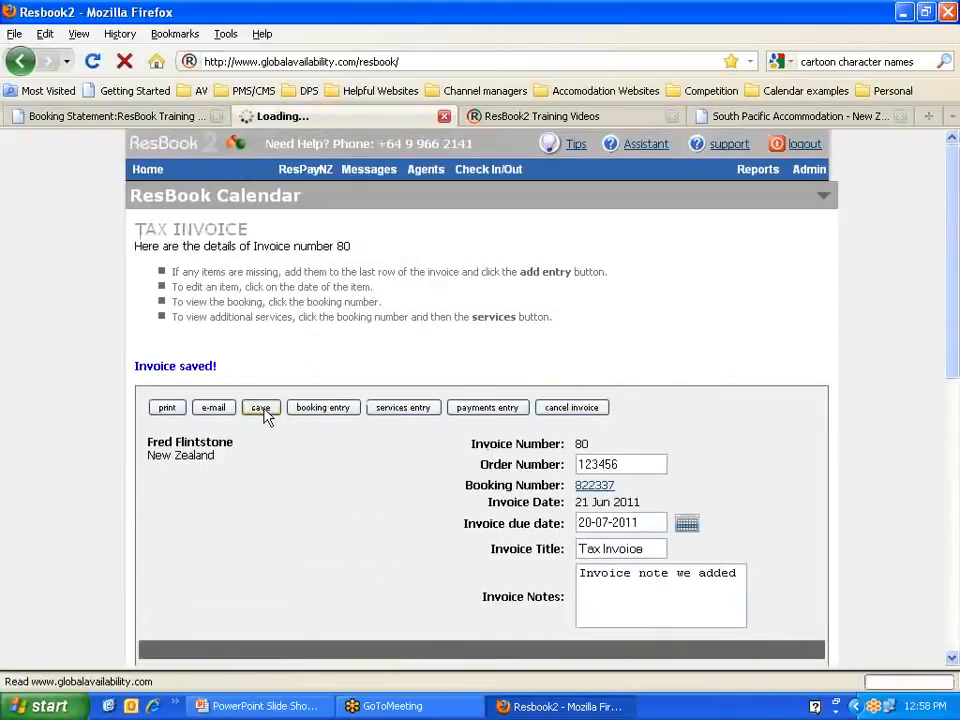
scroll(268, 417, "down", 4)
scroll(268, 417, "up", 2)
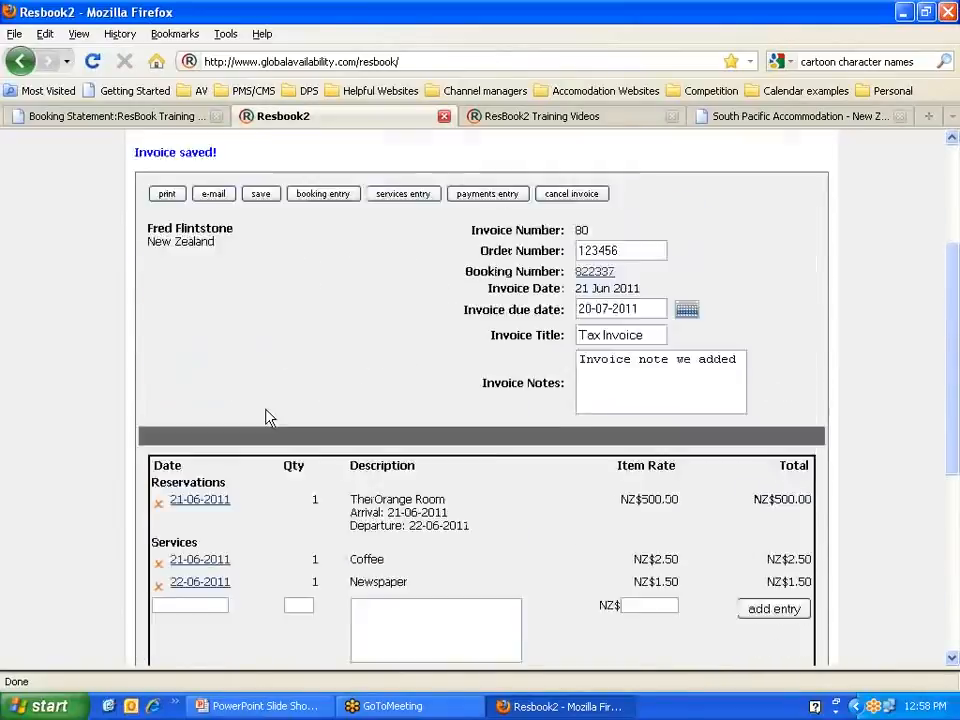
scroll(265, 417, "up", 2)
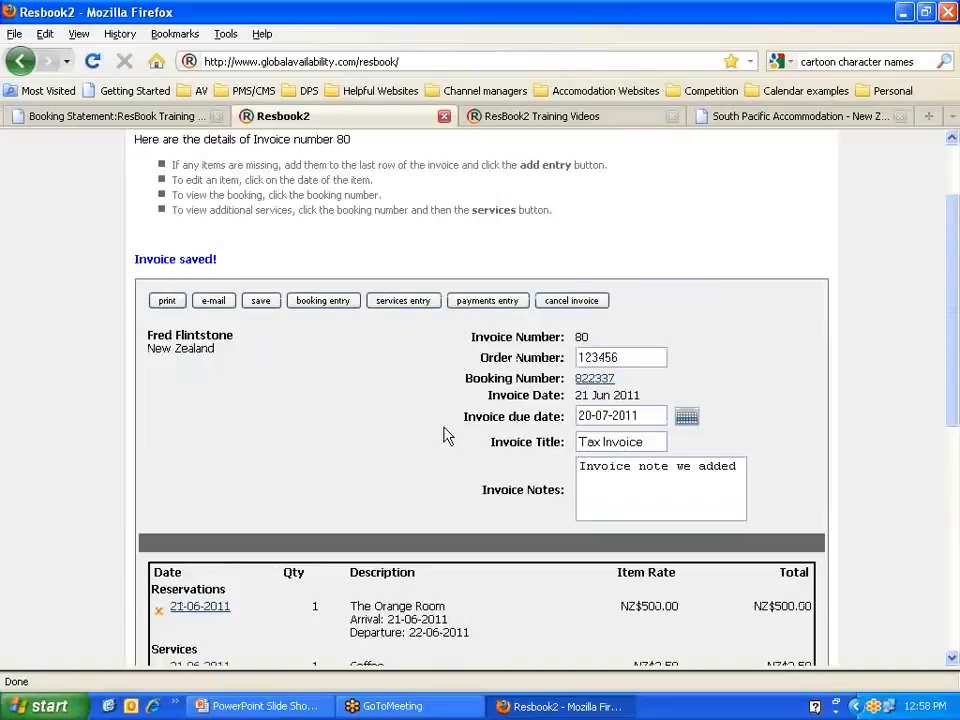
scroll(445, 435, "up", 2)
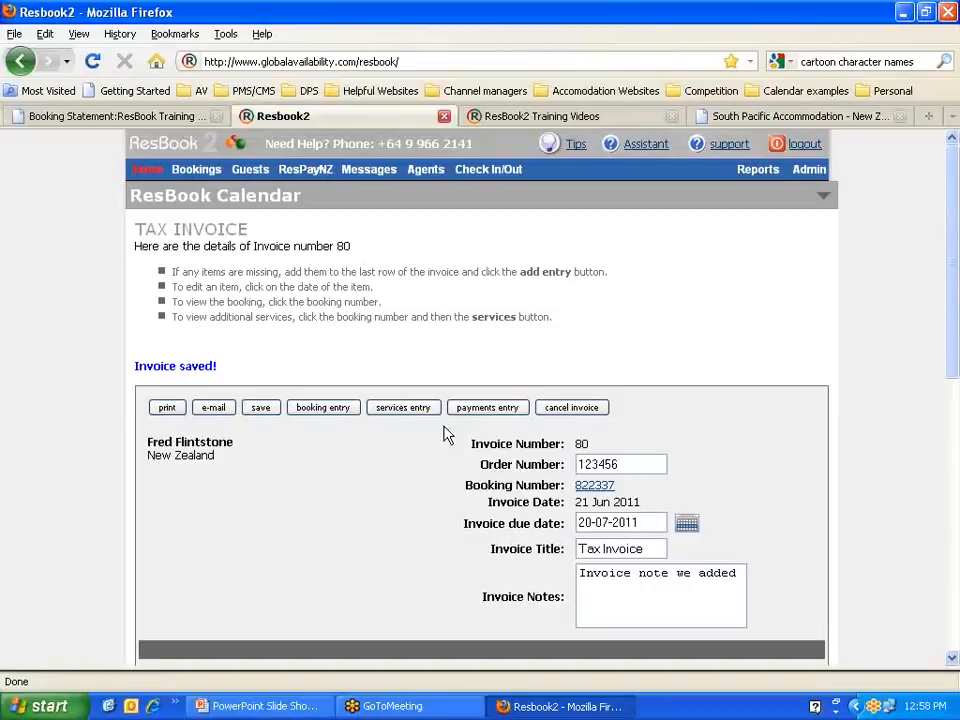
Step: Return to the home calendar and bring up the Admin menu
left_click(147, 172)
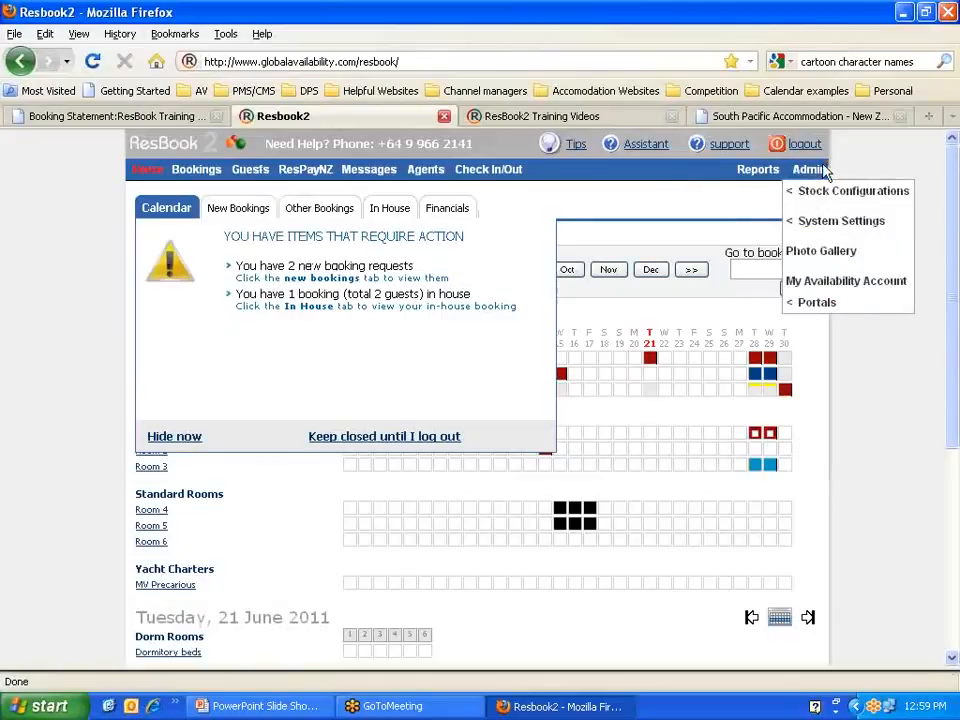
mouse_move(821, 173)
Step: Open My Availability Account and point out the NZ$22,379.00 balance and NZD251.50 transfer row
left_click(847, 283)
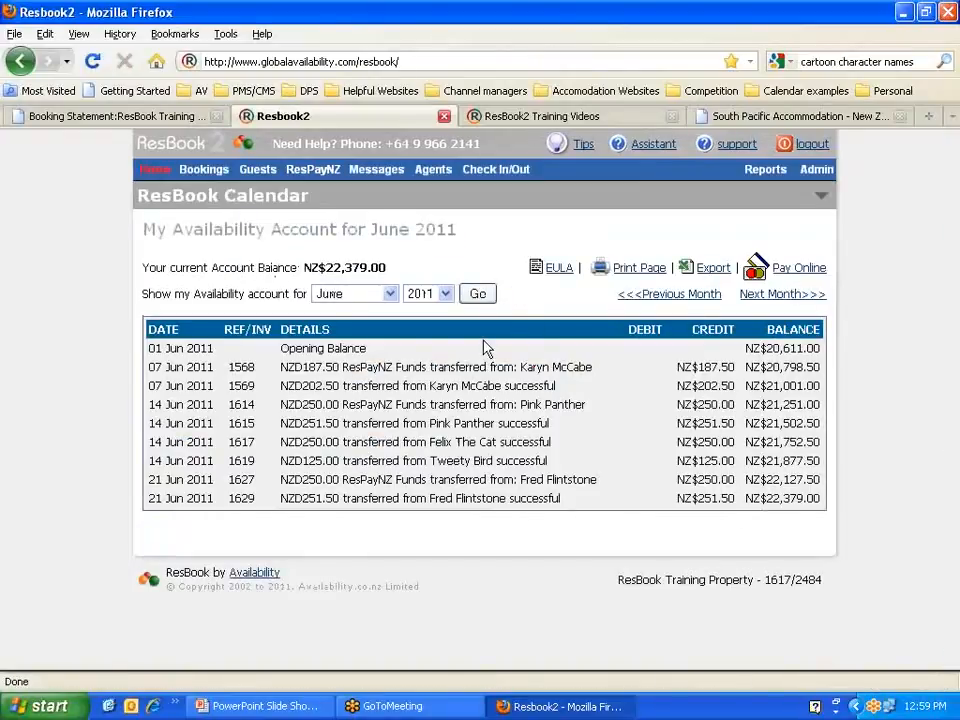
left_click_drag(396, 271, 326, 264)
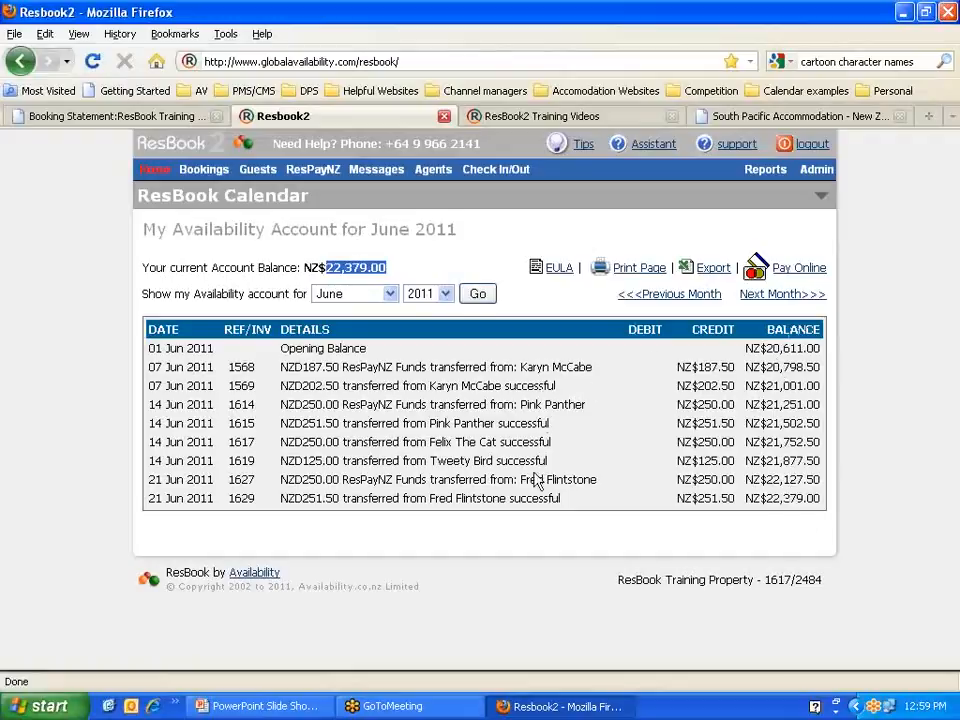
left_click_drag(520, 479, 598, 480)
left_click_drag(430, 498, 506, 499)
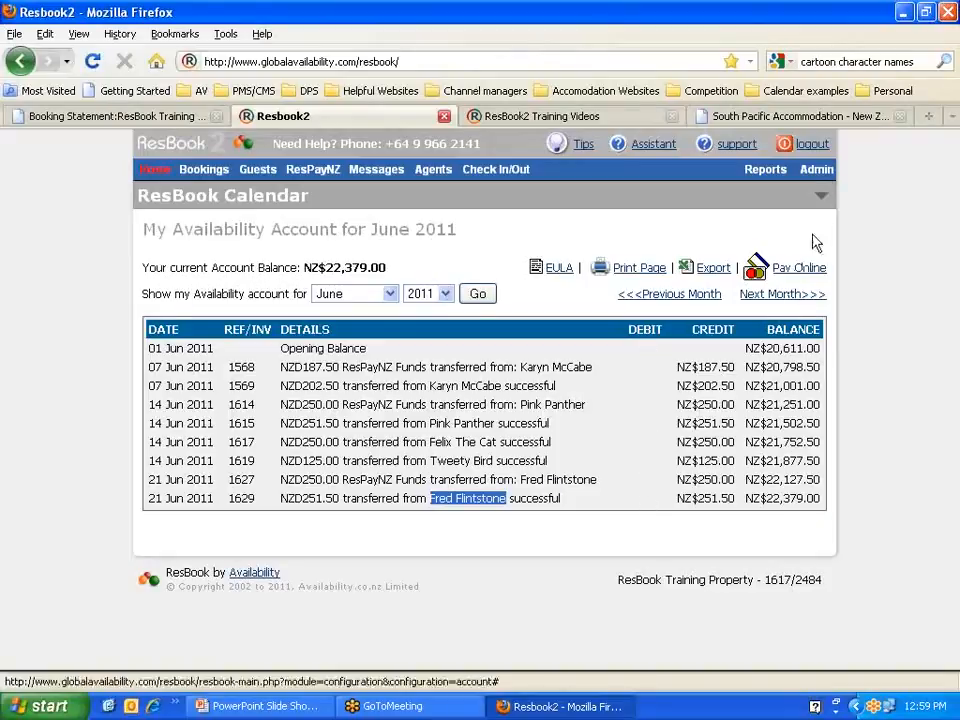
mouse_move(816, 170)
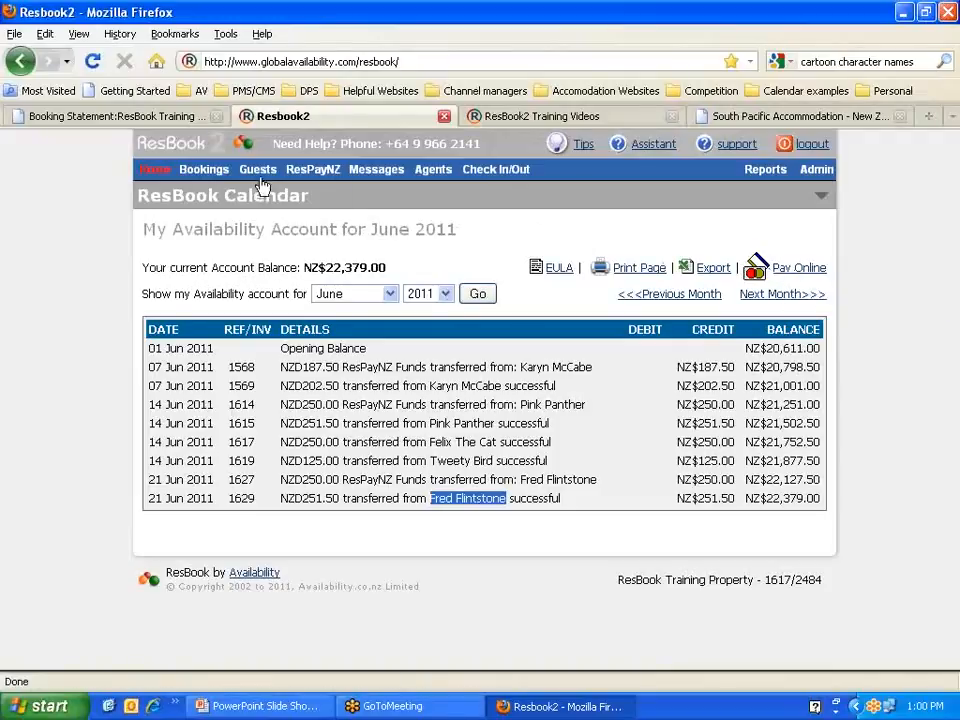
Step: Go back to the June calendar and start a booking in The Turquoise Room on 21 June 2011
left_click(155, 170)
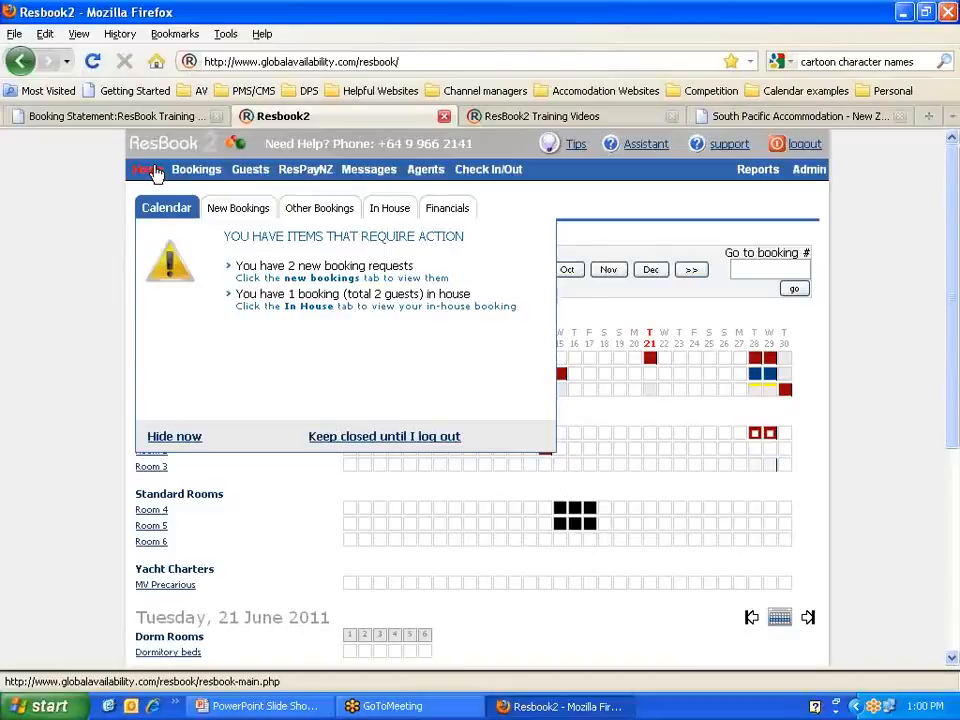
left_click(183, 444)
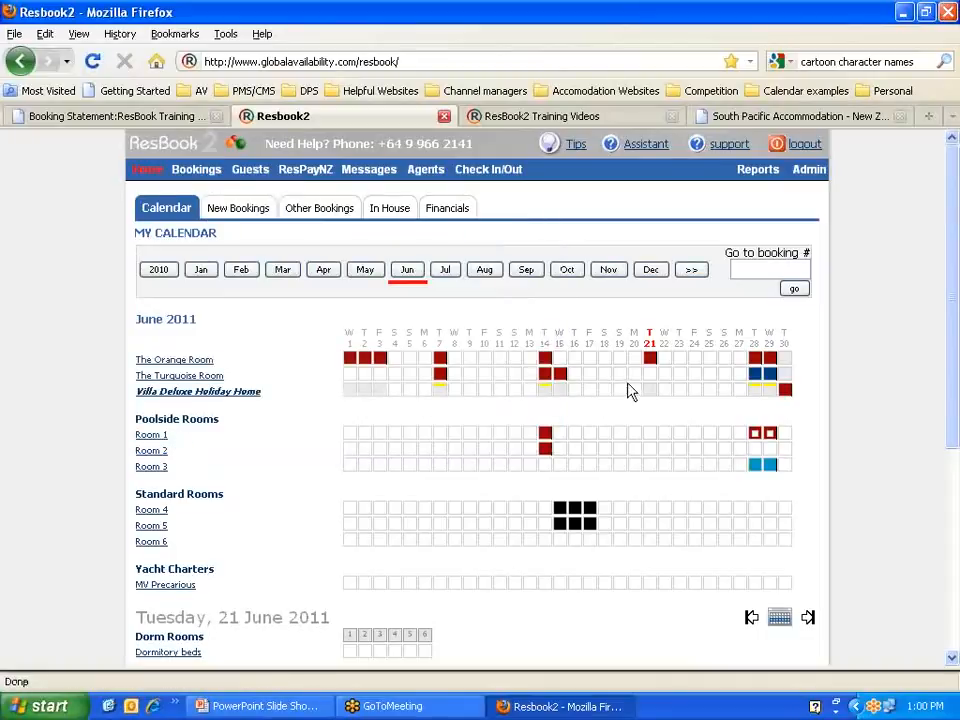
mouse_move(652, 375)
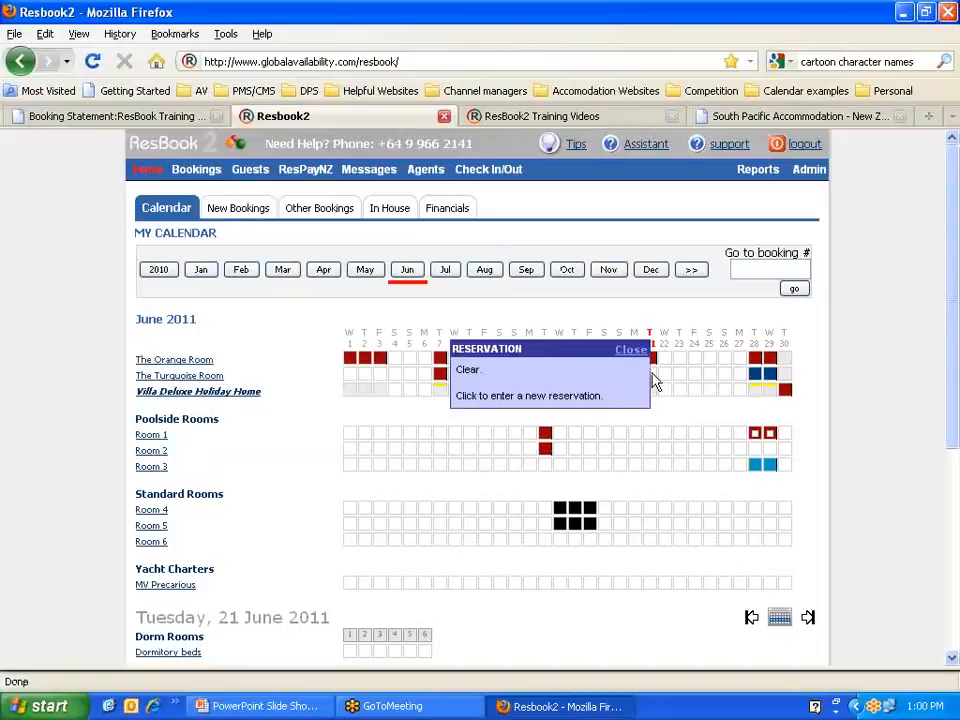
left_click(652, 381)
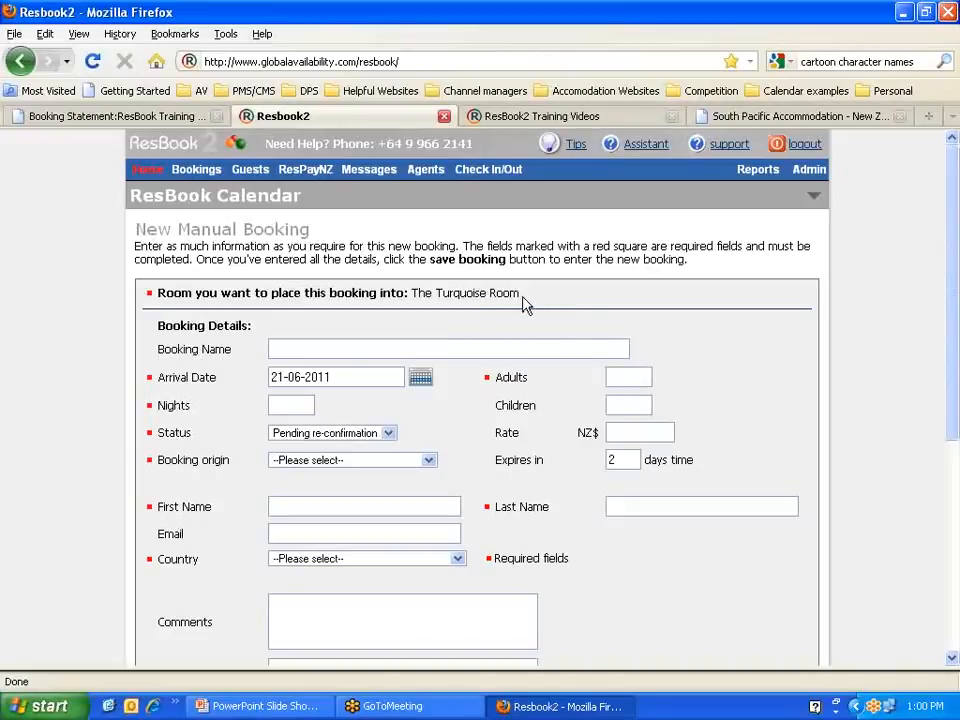
Step: Enter 1 adult and 1 night, leaving the status at Pending re-confirmation
left_click_drag(520, 293, 410, 291)
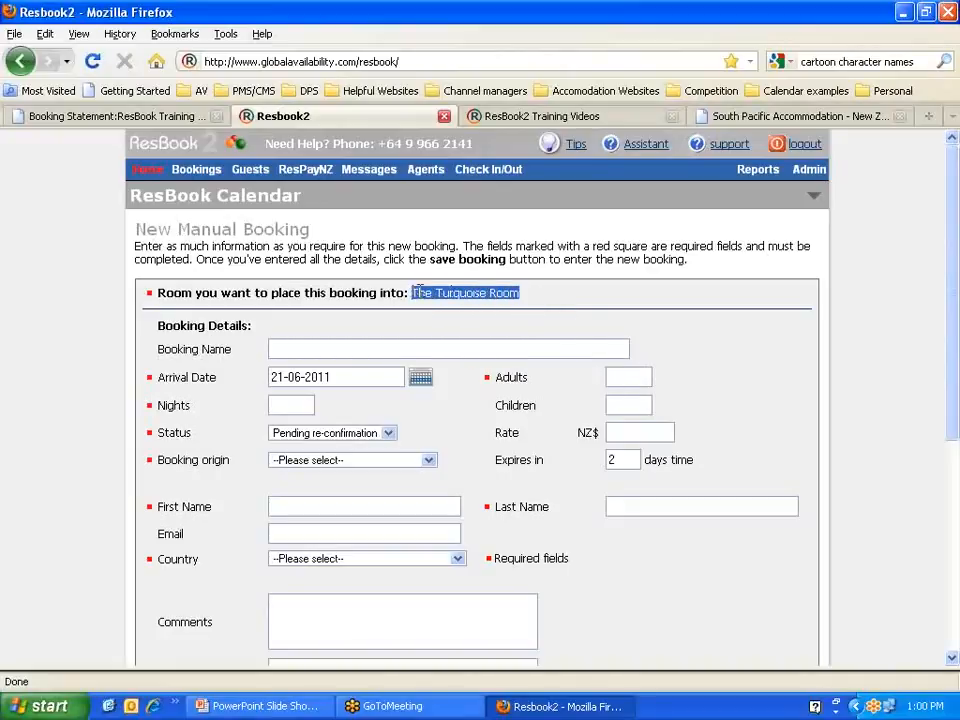
left_click(537, 297)
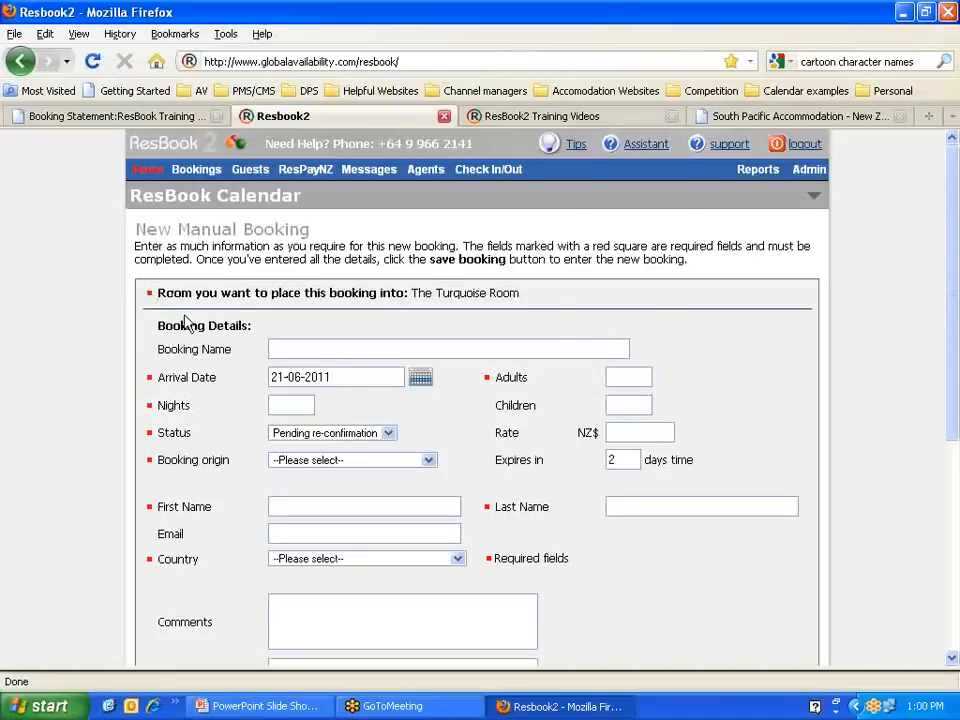
scroll(186, 321, "down", 2)
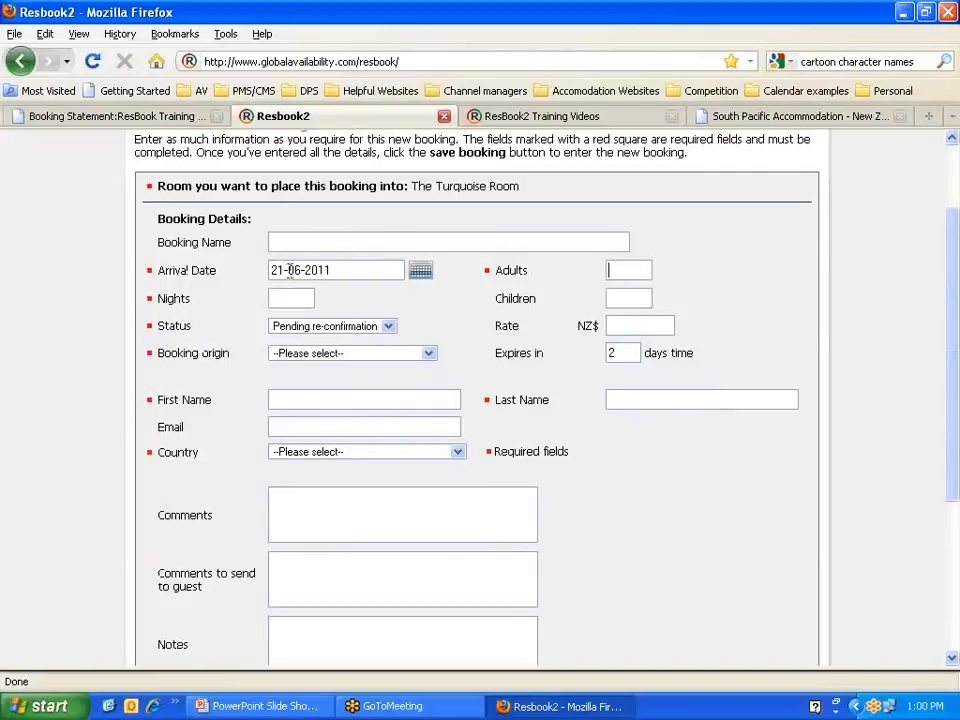
scroll(334, 279, "up", 2)
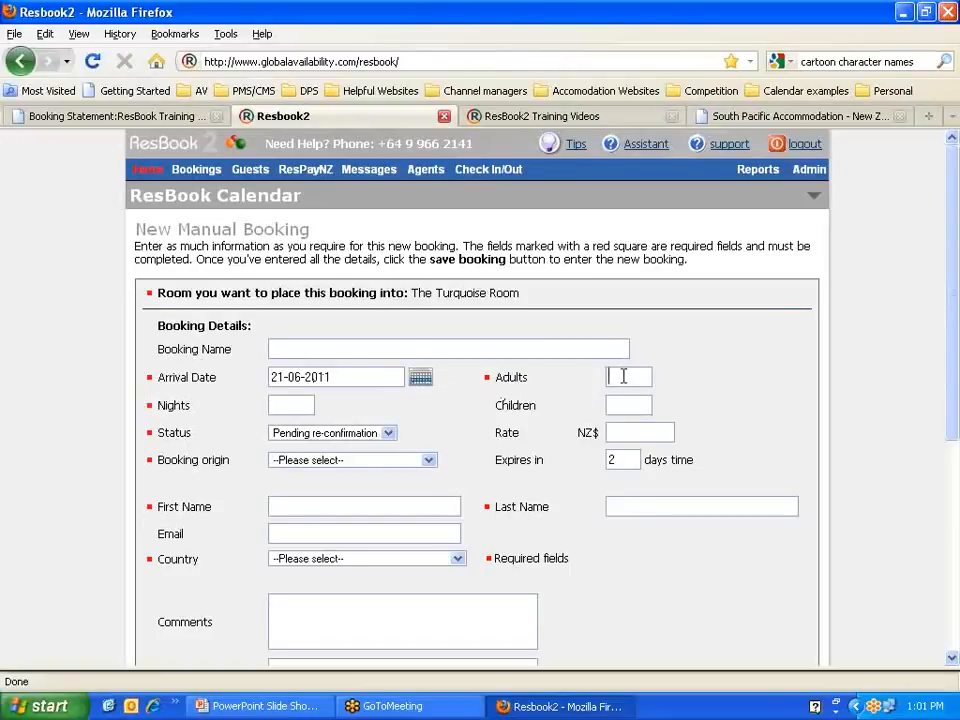
type("1")
key("Tab")
key("Tab")
key("Tab")
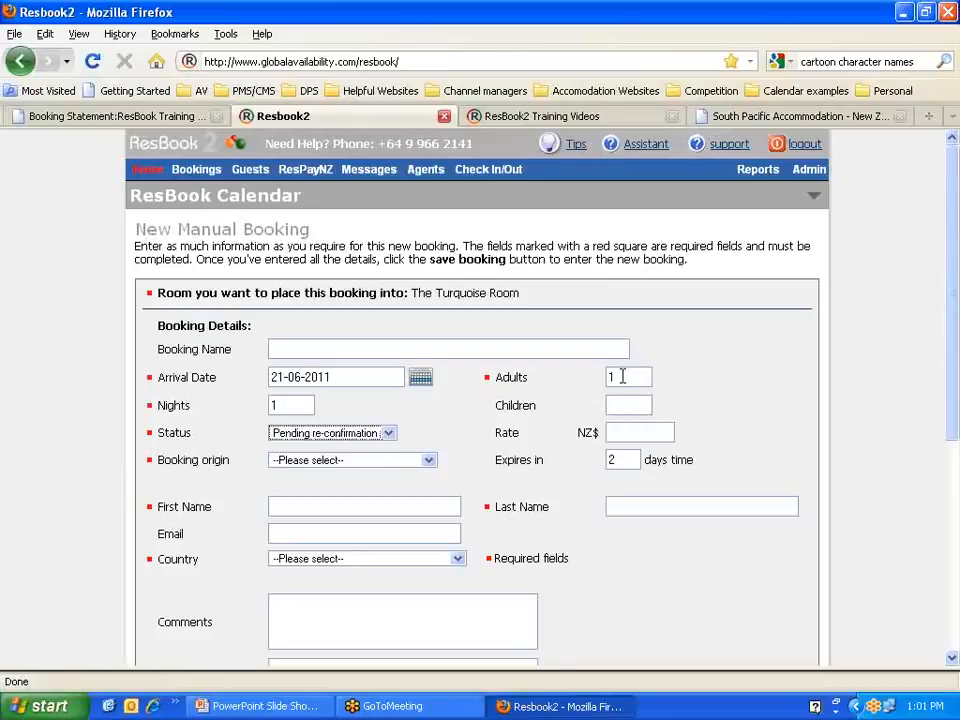
left_click(389, 433)
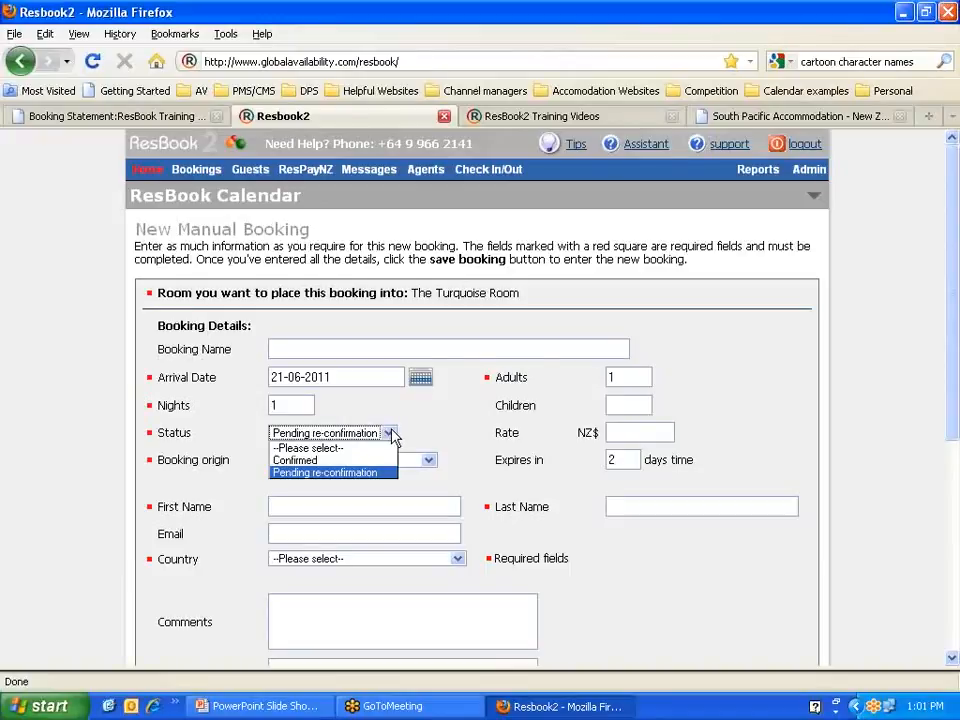
left_click(413, 435)
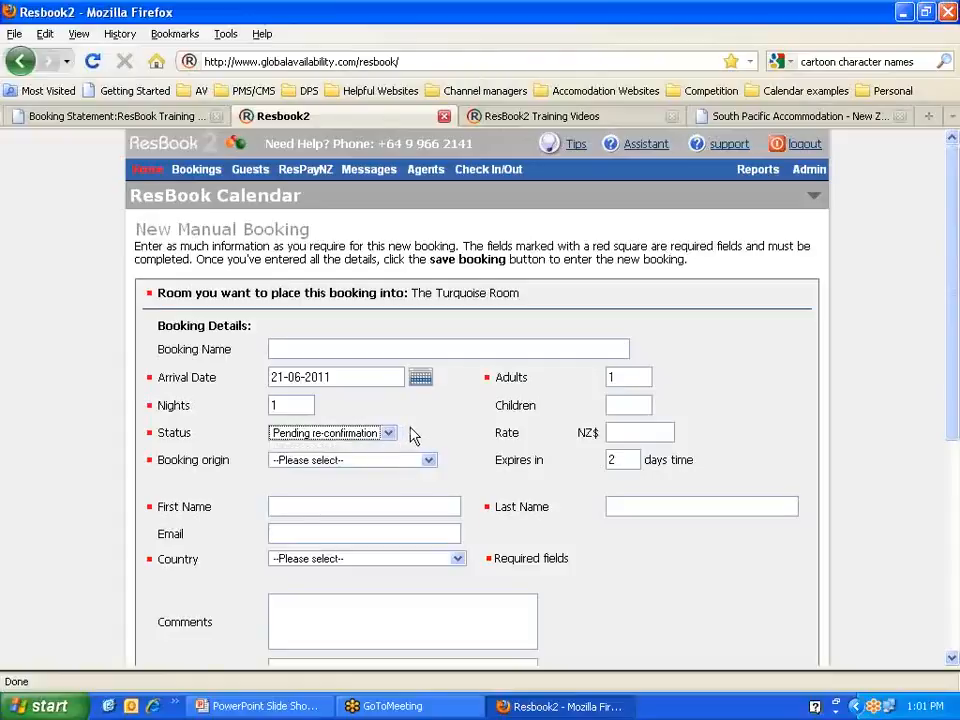
double_click(163, 435)
left_click(418, 437)
Step: Enter a NZ$500 rate and set the booking origin to Manual entry: e-mail
left_click(635, 431)
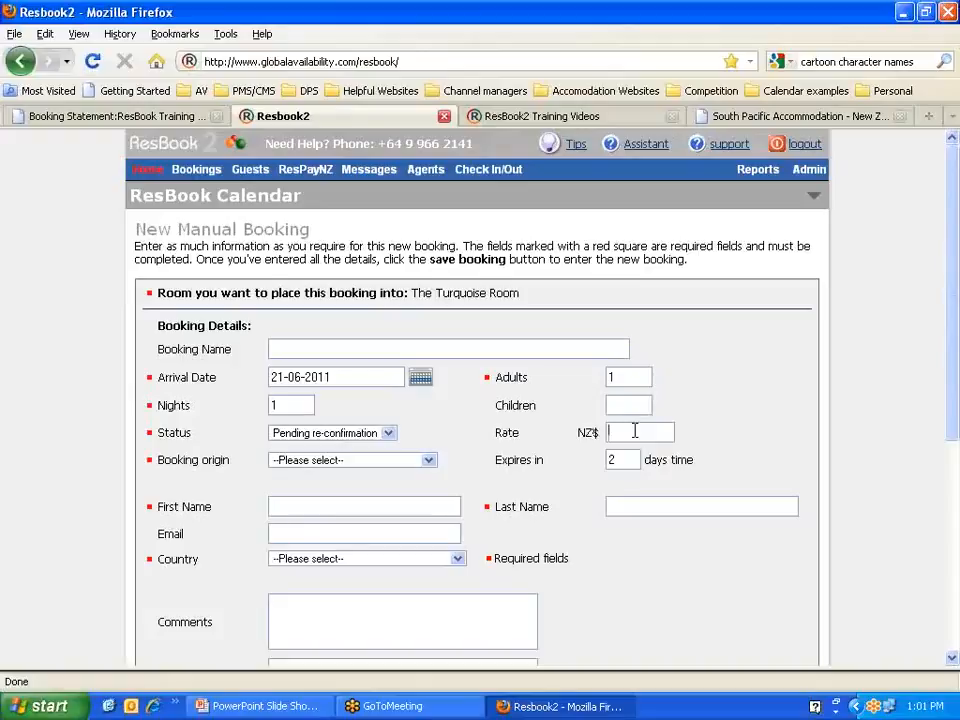
type("5")
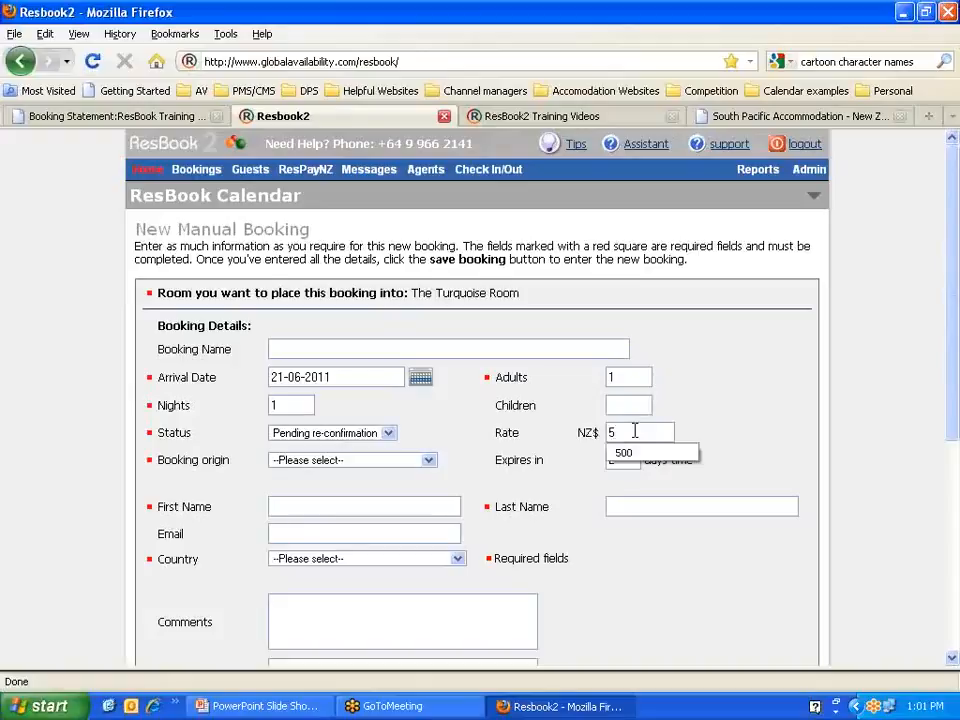
type("00.")
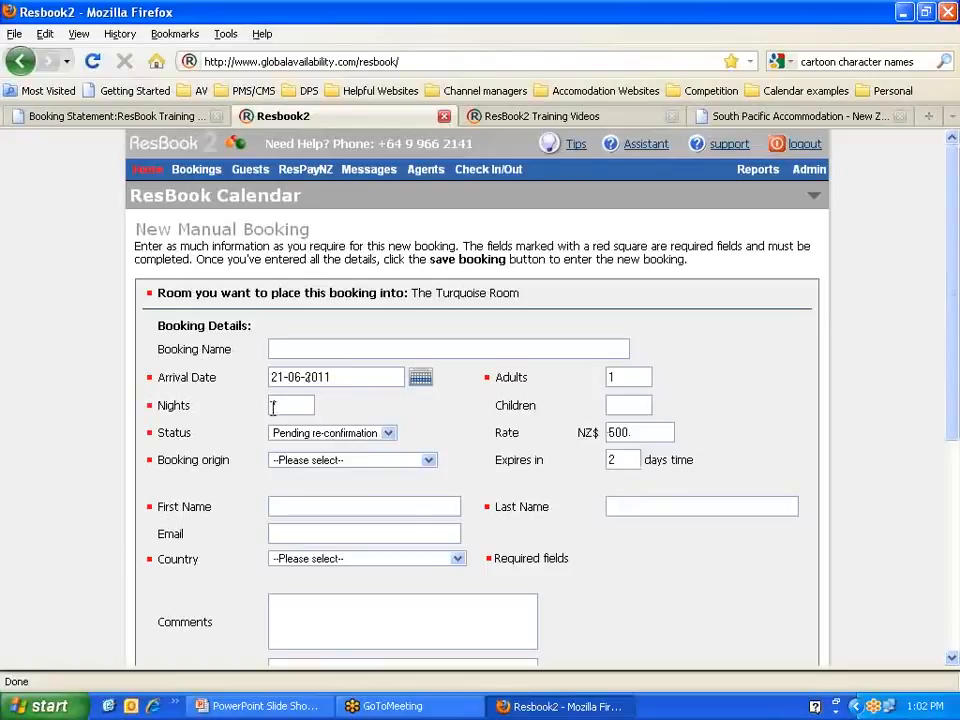
scroll(637, 438, "down", 2)
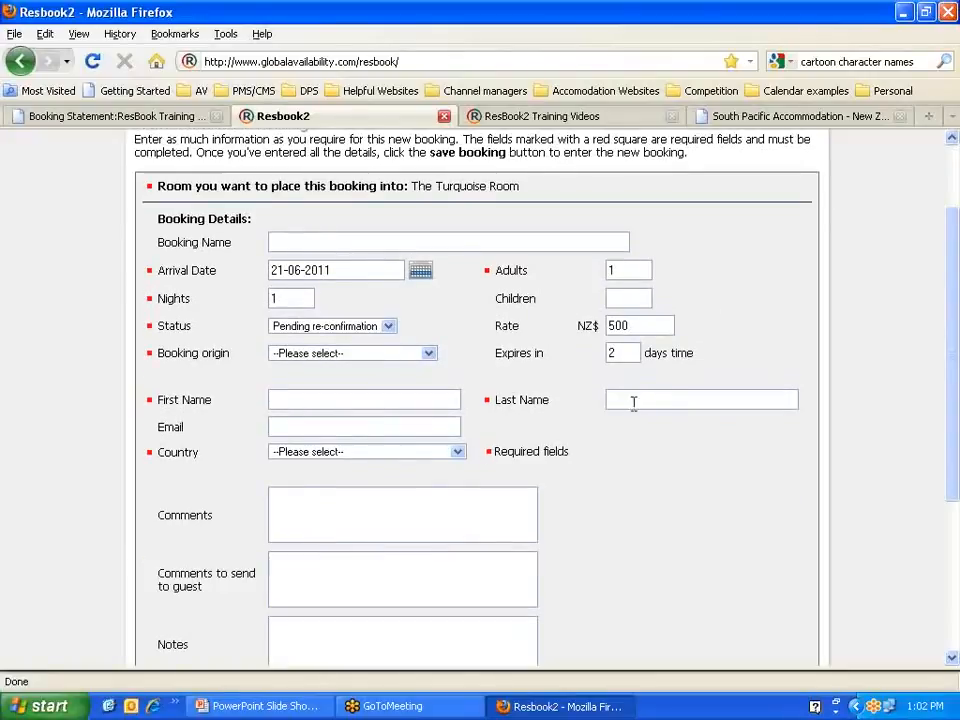
left_click(428, 356)
left_click(356, 389)
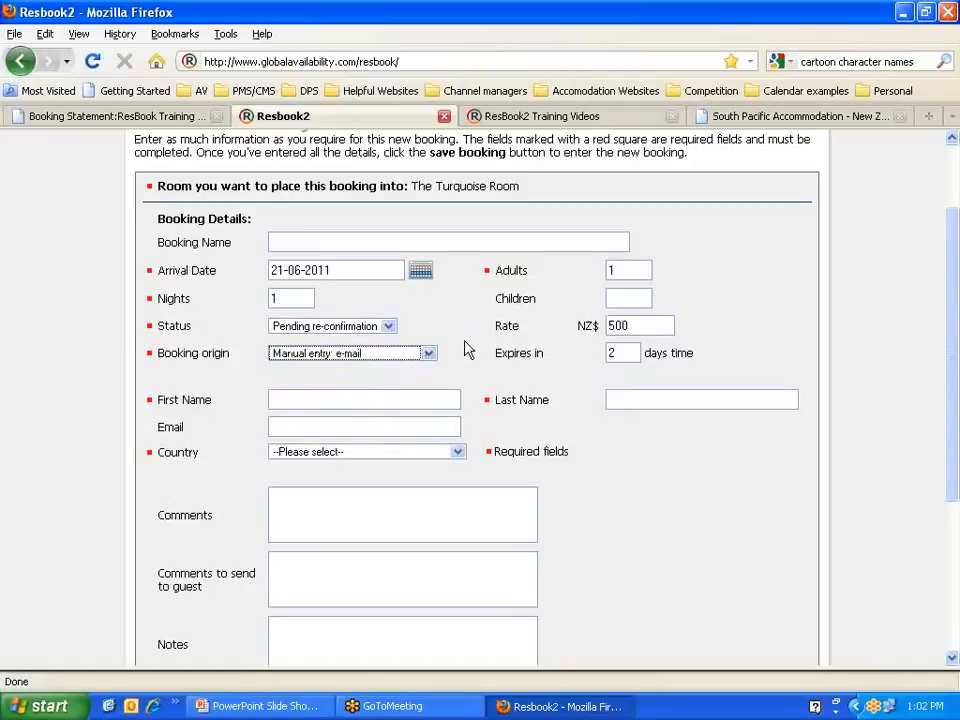
double_click(610, 352)
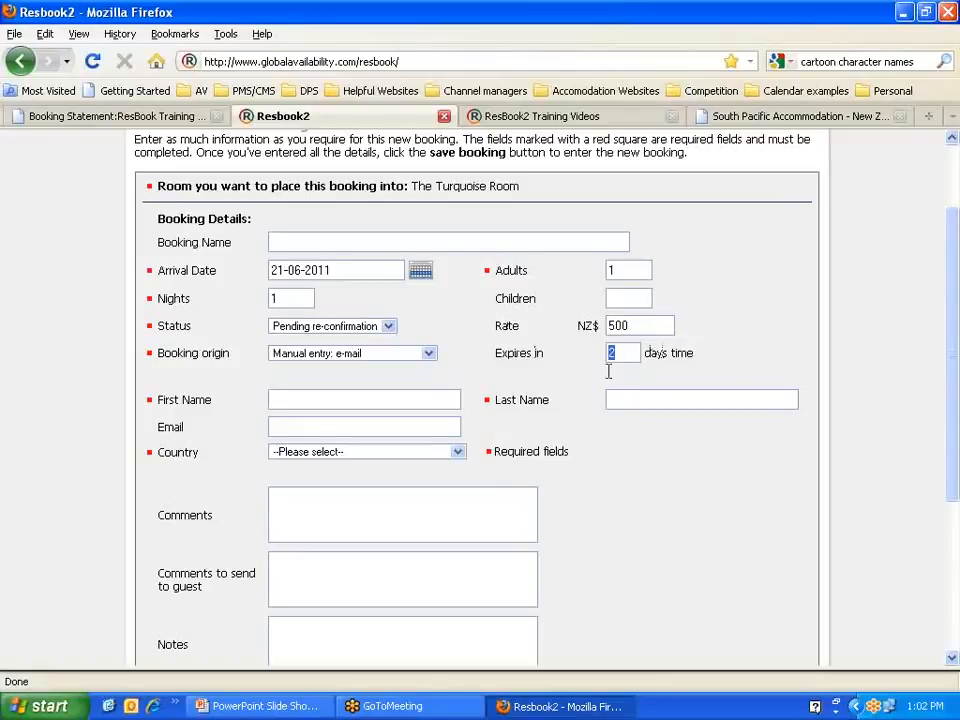
Step: Fill in the guest's first name and e-mail address
left_click(337, 398)
type("MIghty")
type("Mouse")
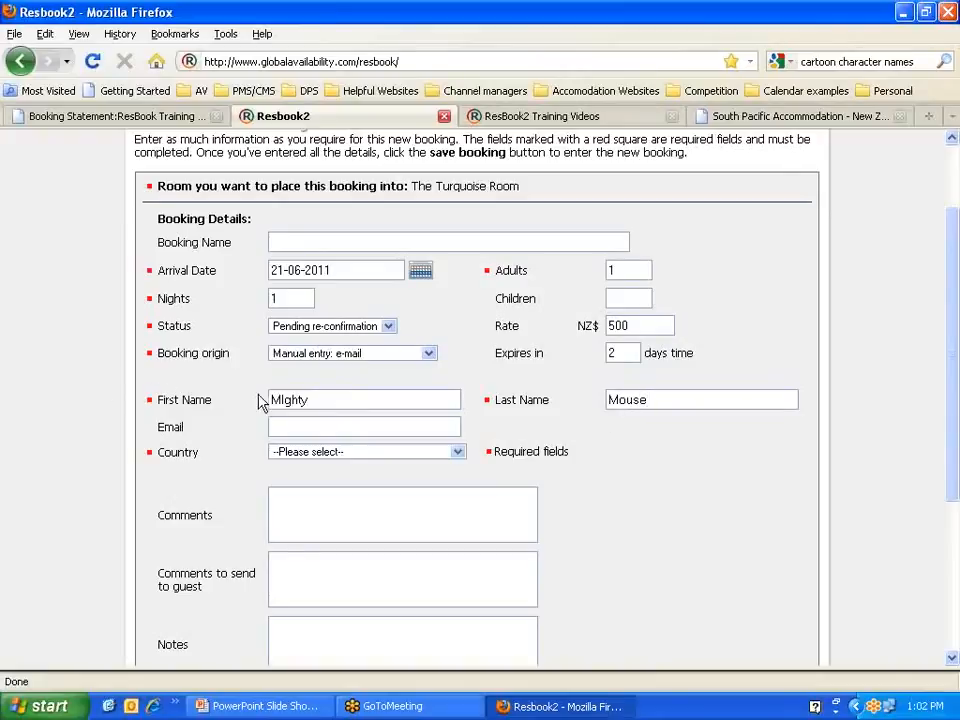
left_click(285, 396)
key("BackSpace")
type("i")
left_click(311, 428)
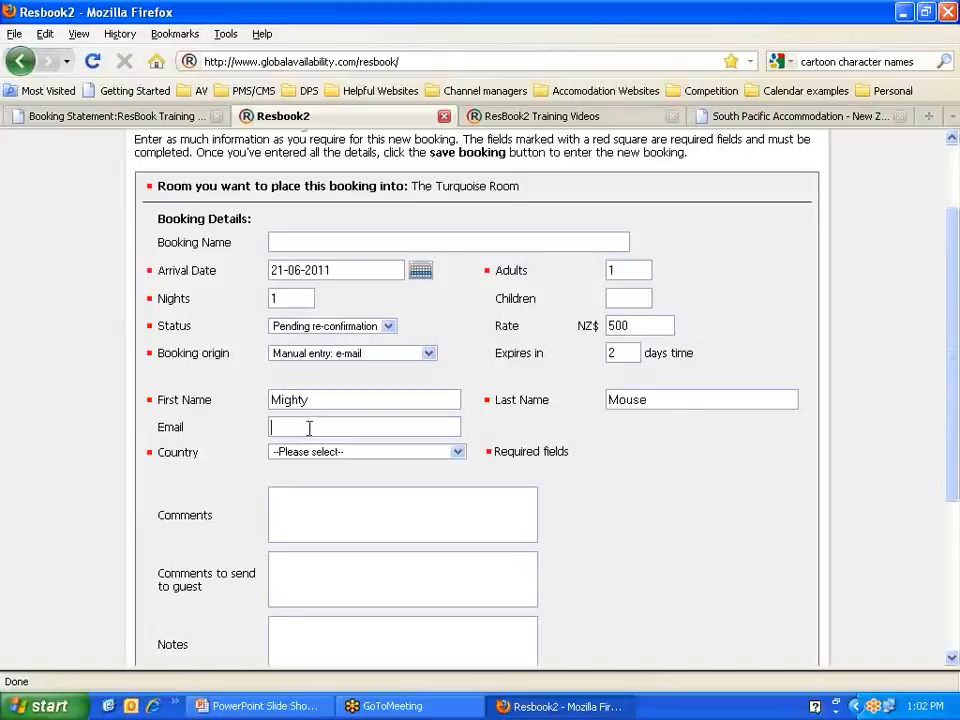
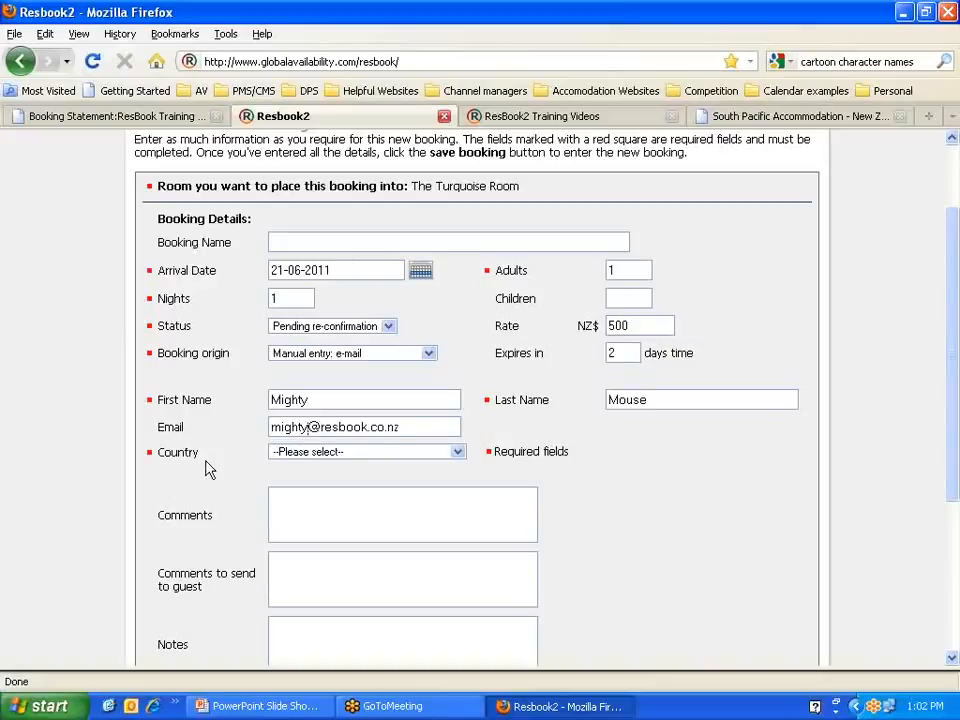
Step: Set the guest's country to United States
key("Tab")
key("u")
key("u")
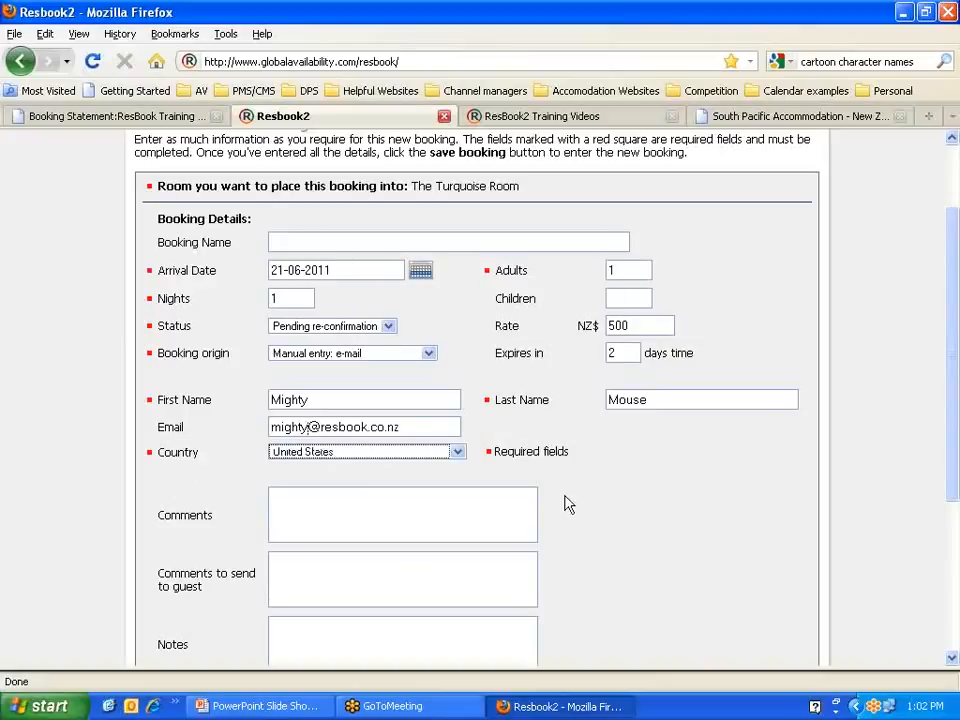
left_click(458, 453)
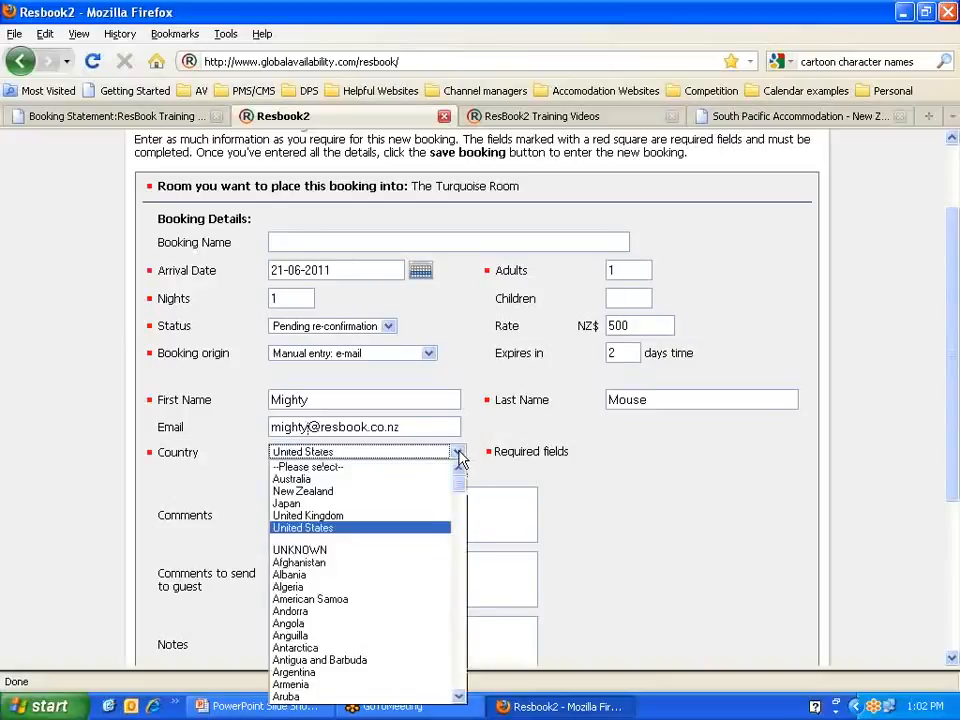
left_click(300, 536)
scroll(558, 521, "down", 2)
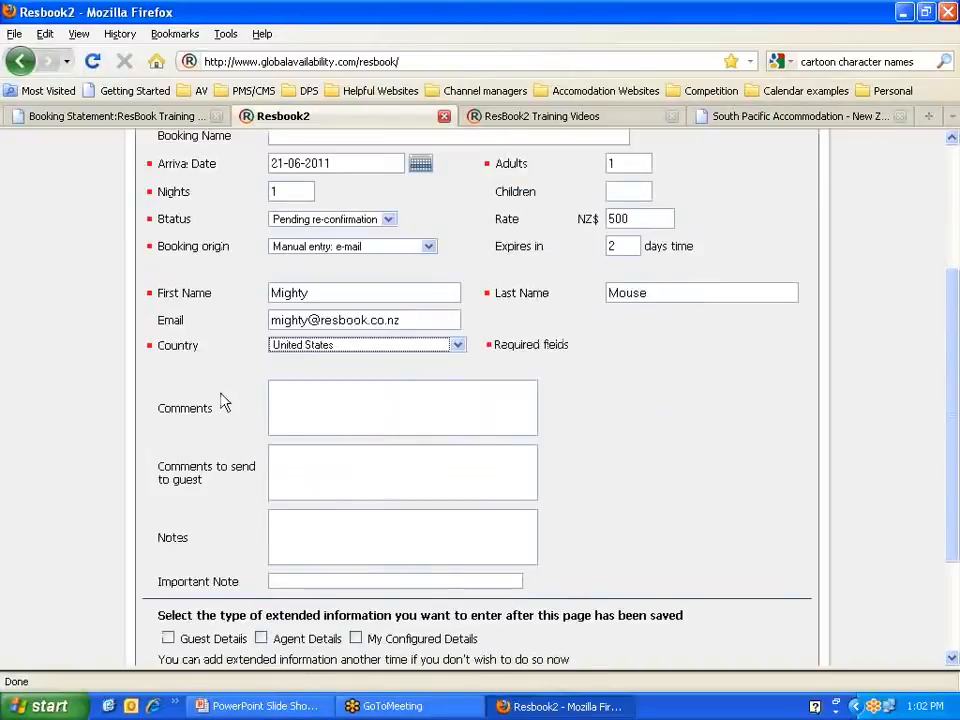
left_click_drag(221, 416, 156, 405)
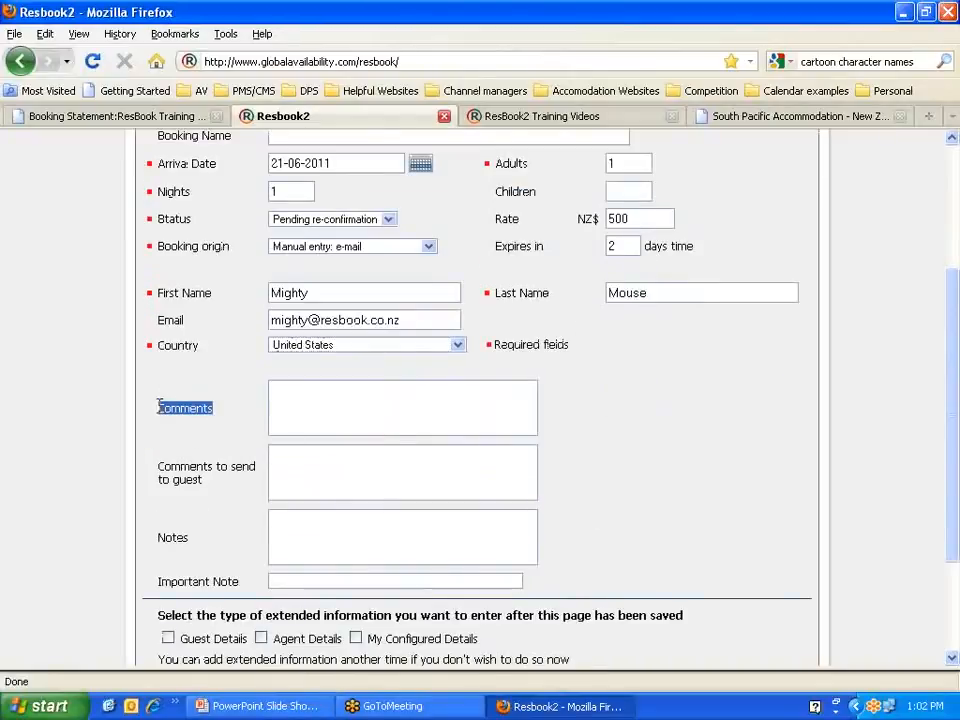
left_click(286, 396)
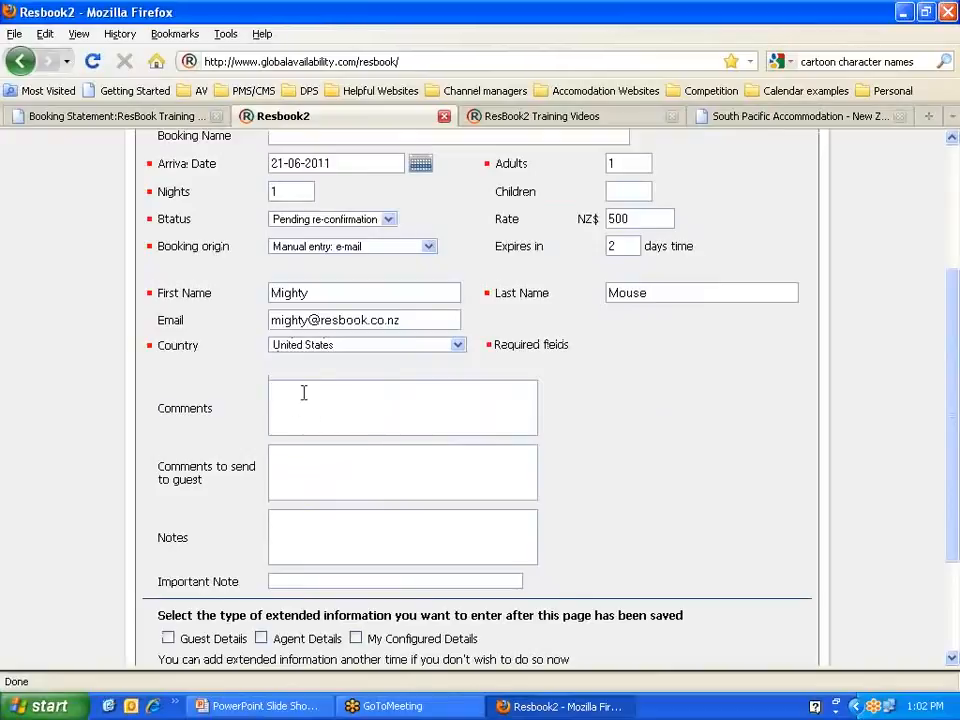
Step: Expand the ResBook Calendar bar to show the June 2011 grid above the form
scroll(320, 400, "down", 2)
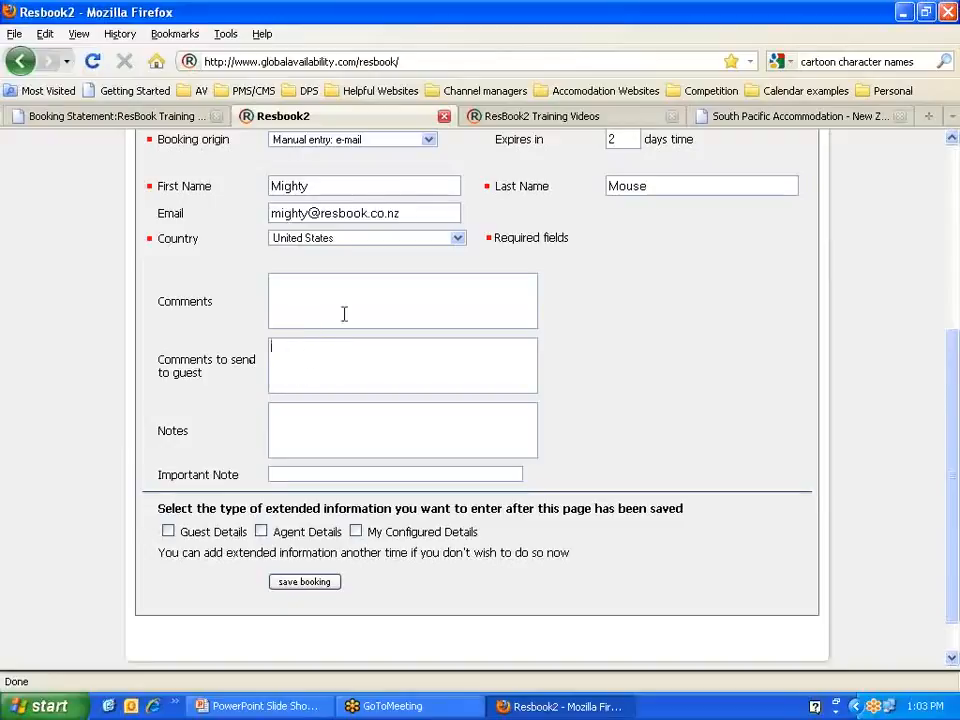
left_click(300, 420)
left_click_drag(240, 474, 158, 470)
scroll(673, 465, "up", 6)
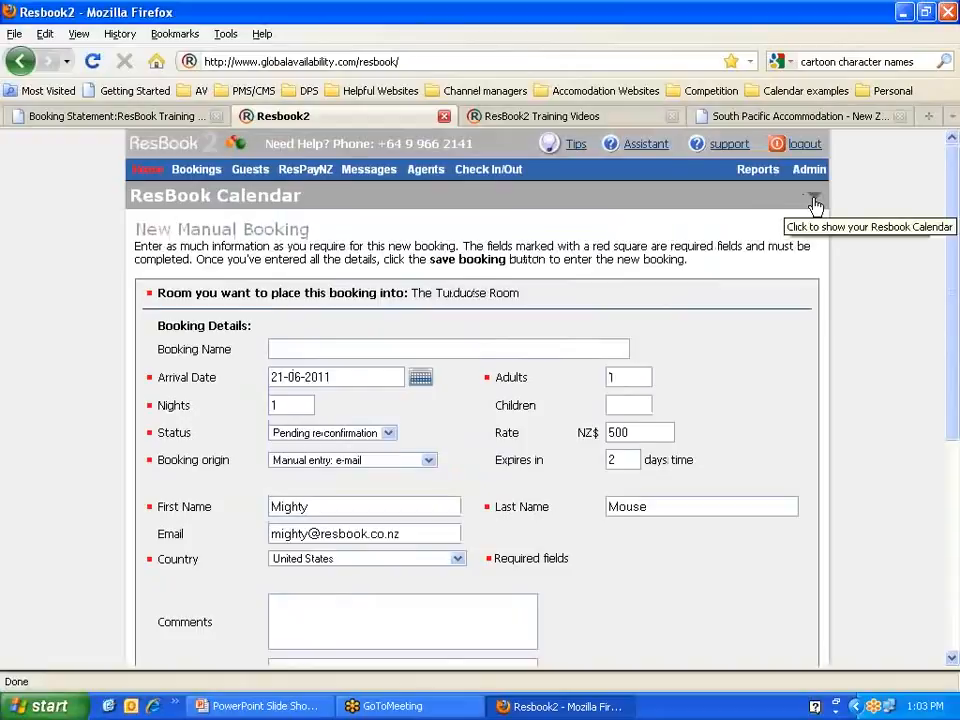
left_click(814, 200)
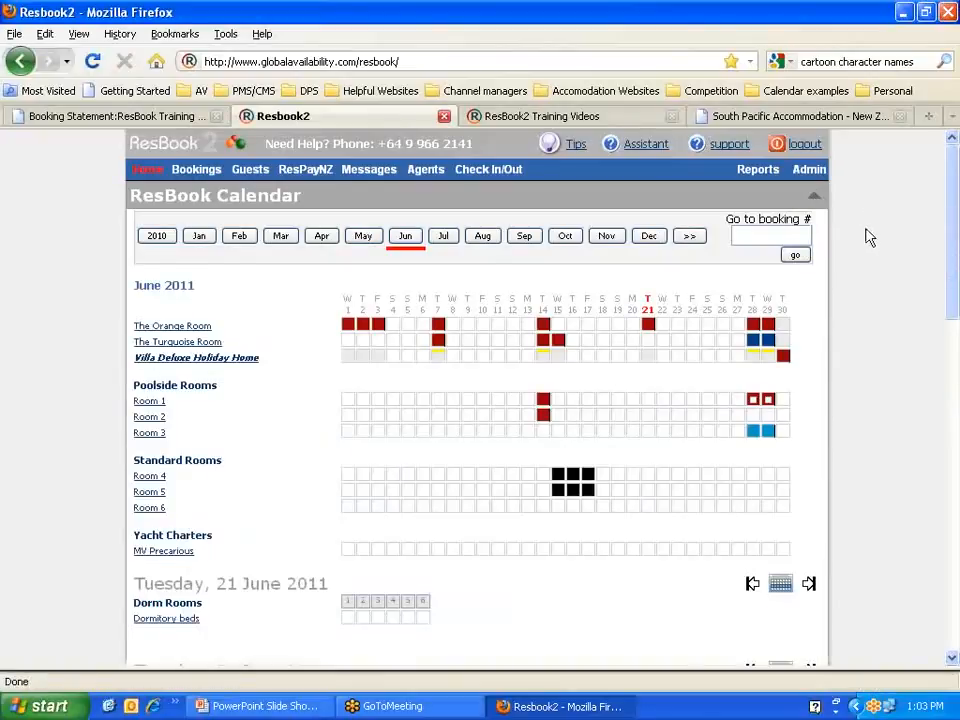
scroll(869, 237, "down", 10)
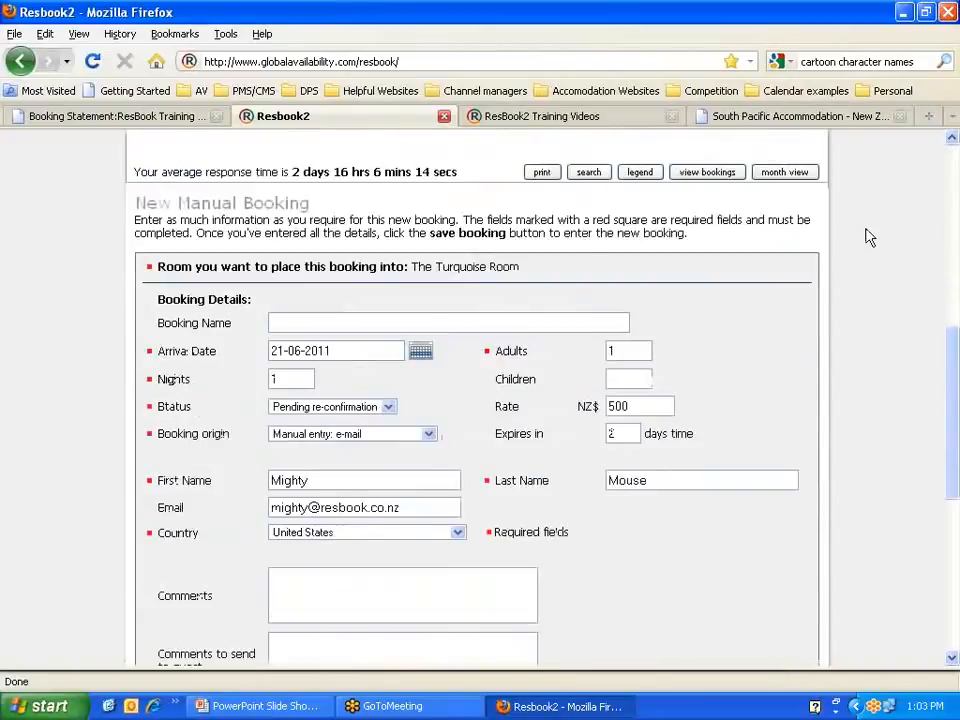
scroll(869, 237, "down", 2)
scroll(869, 237, "down", 2)
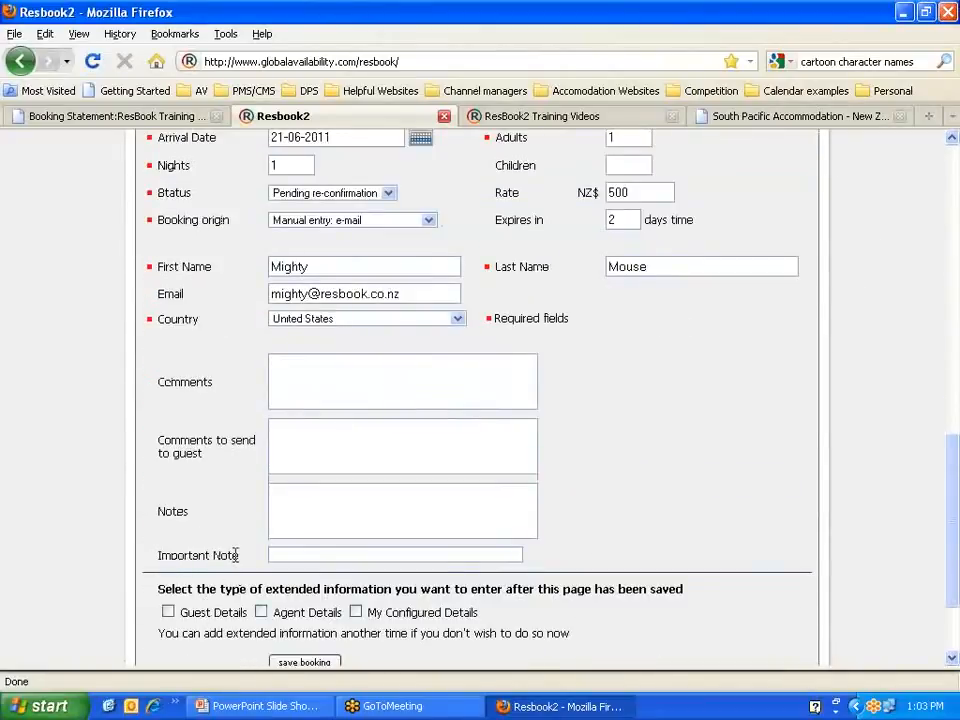
left_click_drag(238, 555, 158, 557)
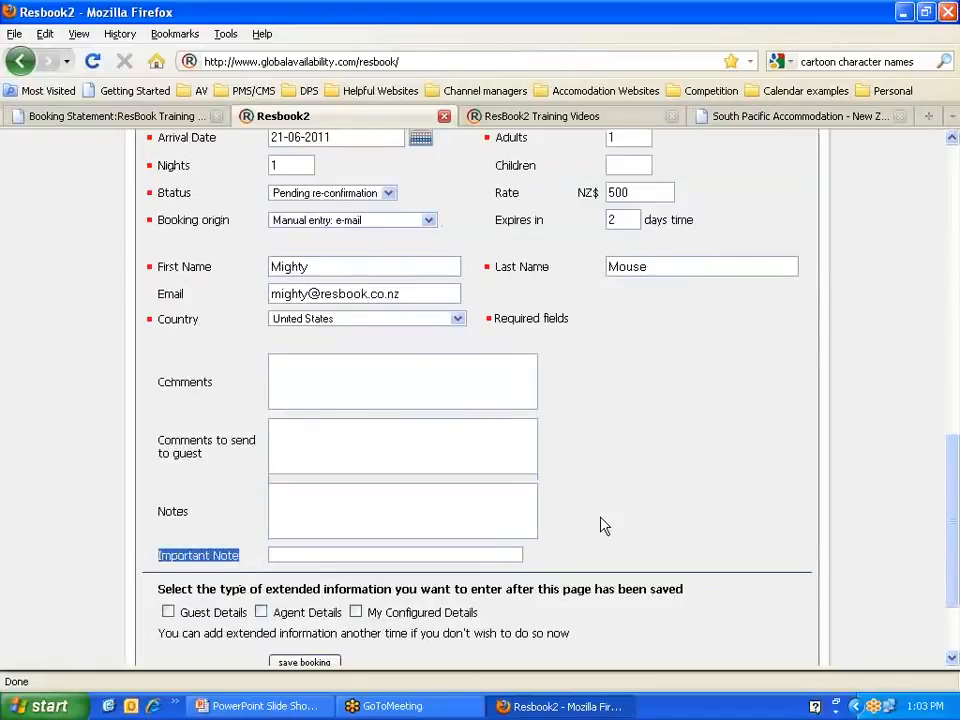
left_click(291, 557)
scroll(789, 525, "up", 8)
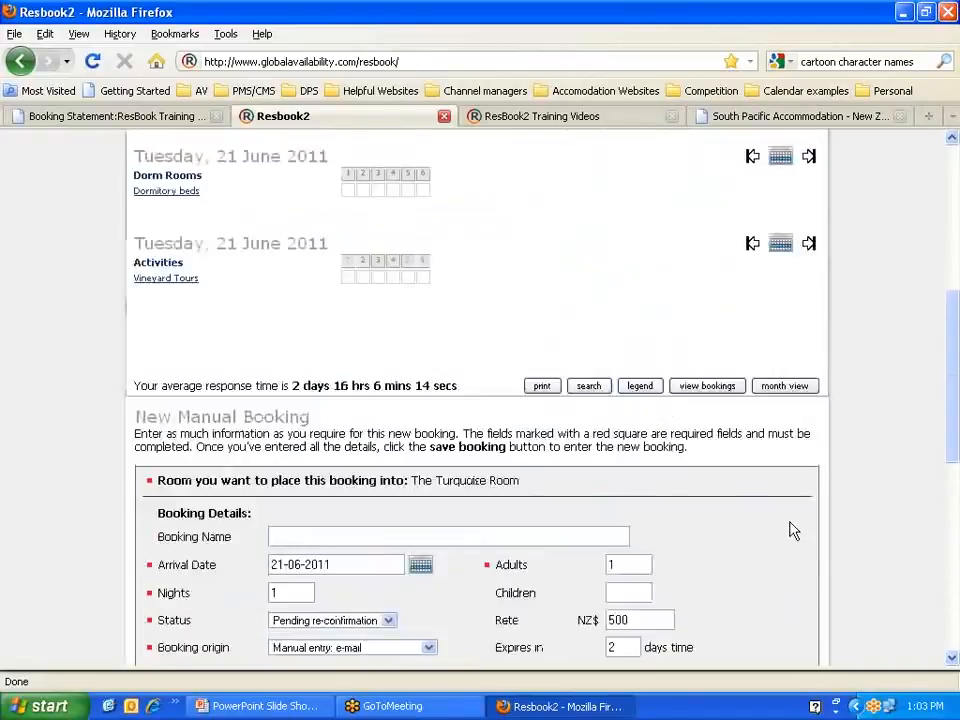
scroll(789, 525, "up", 6)
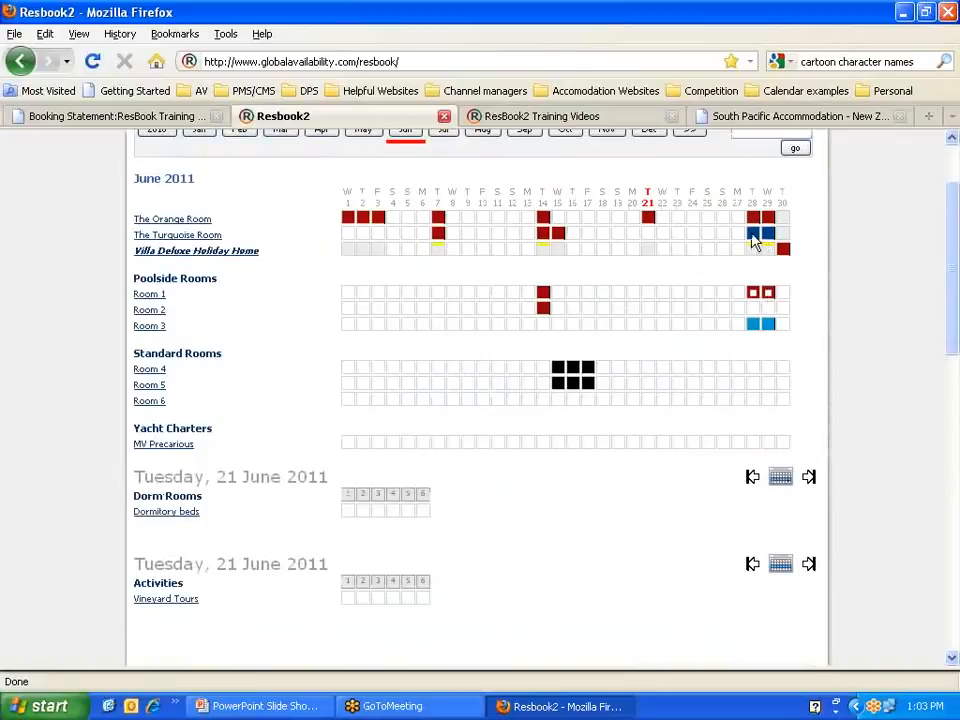
left_click(755, 240)
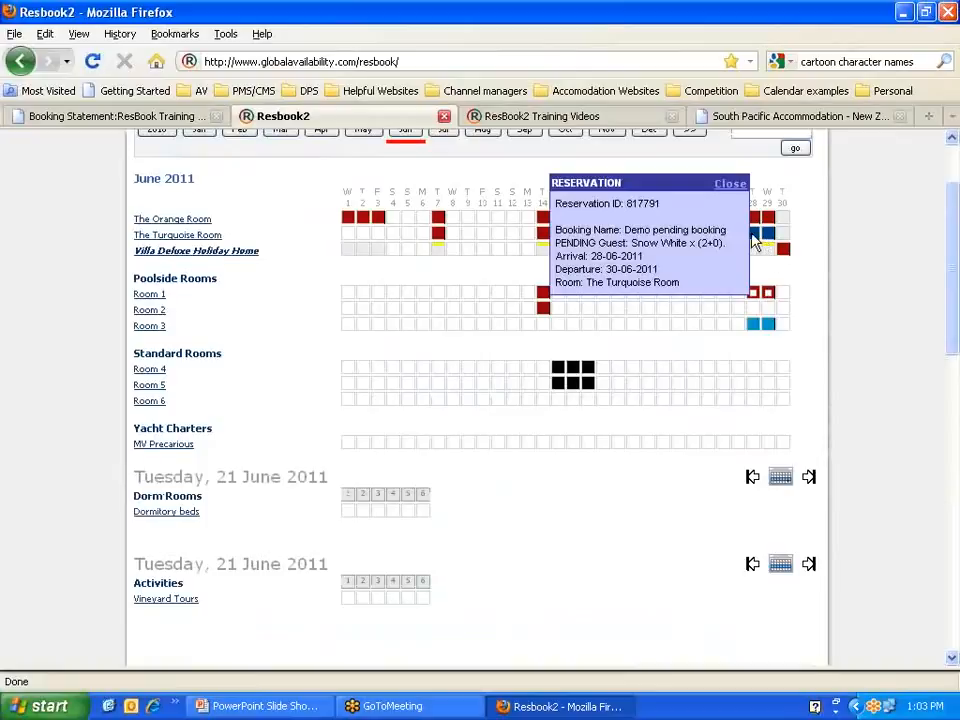
left_click(733, 185)
scroll(626, 469, "down", 10)
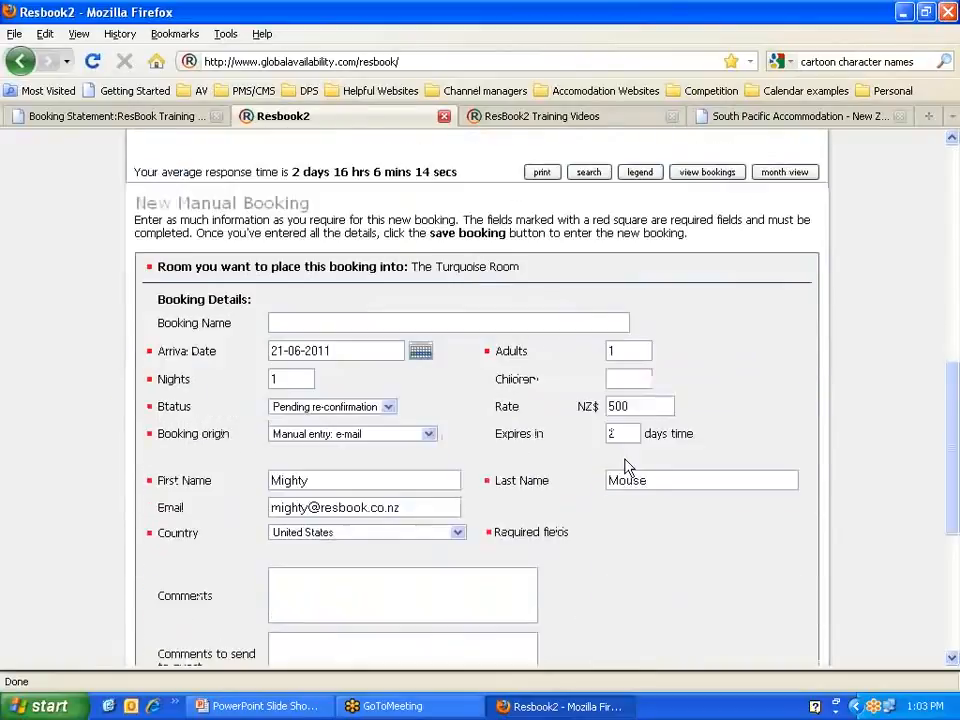
scroll(626, 469, "down", 5)
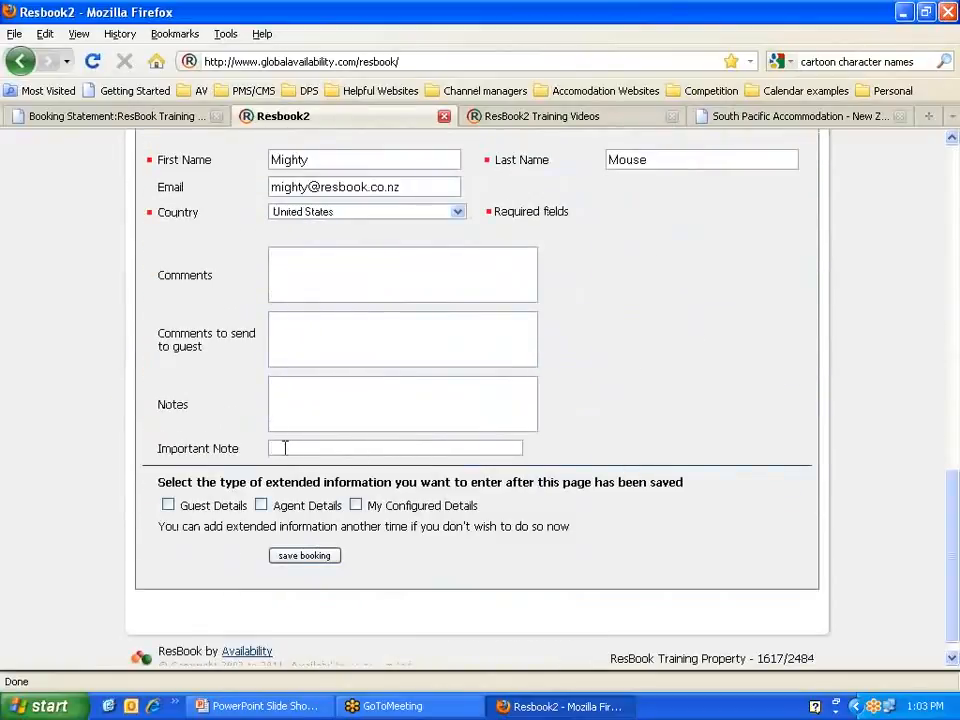
scroll(243, 421, "up", 4)
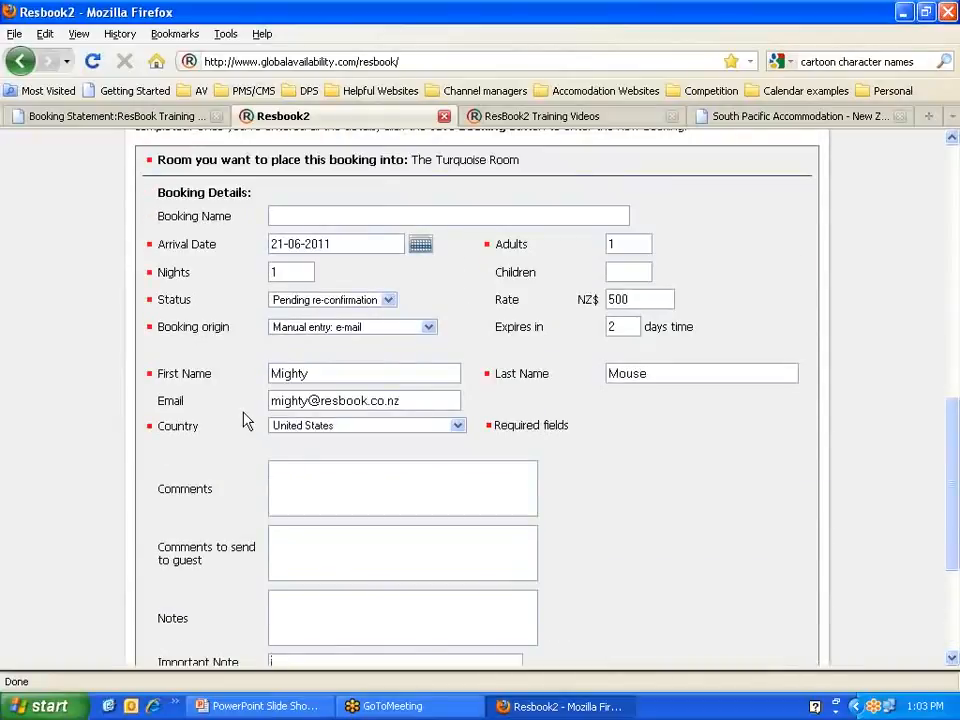
Step: Tick Guest Details and save the Turquoise Room booking
scroll(243, 421, "down", 4)
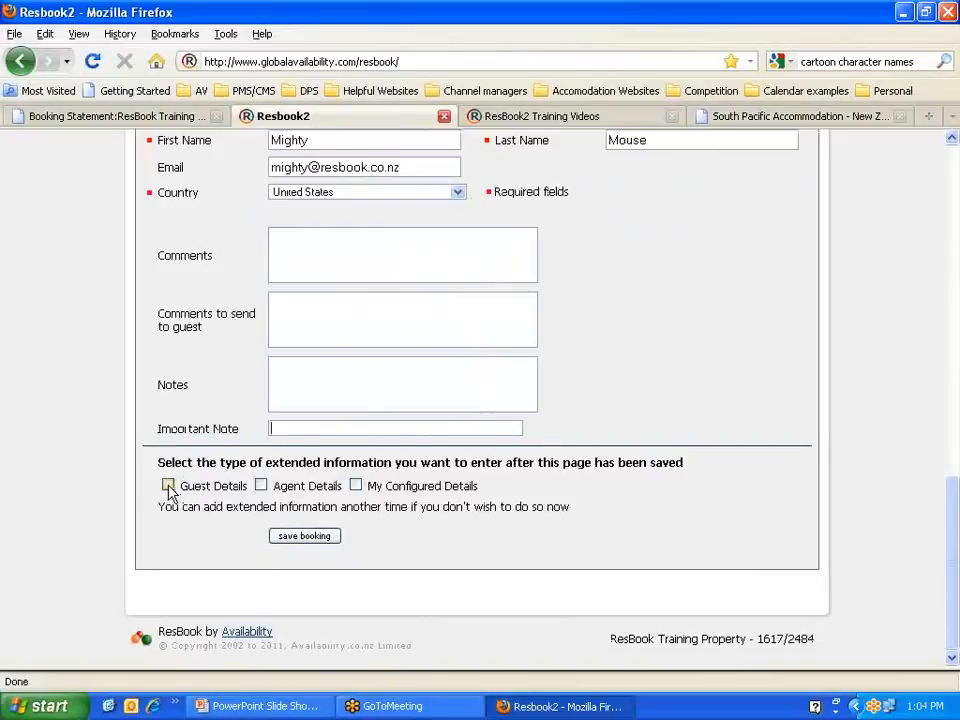
scroll(168, 488, "up", 4)
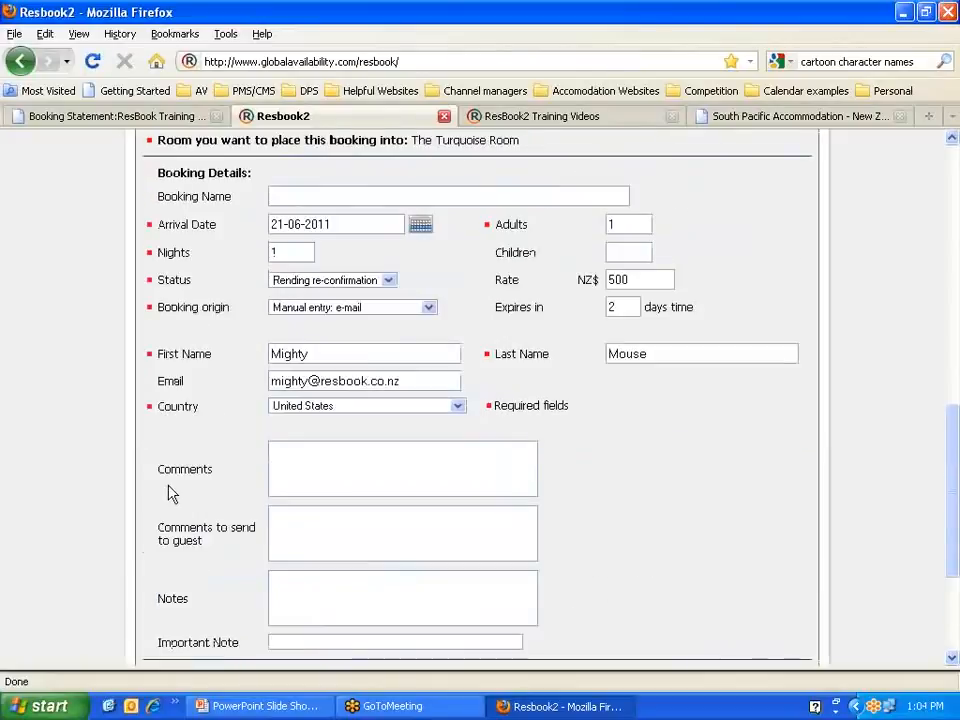
scroll(168, 488, "down", 4)
left_click(168, 486)
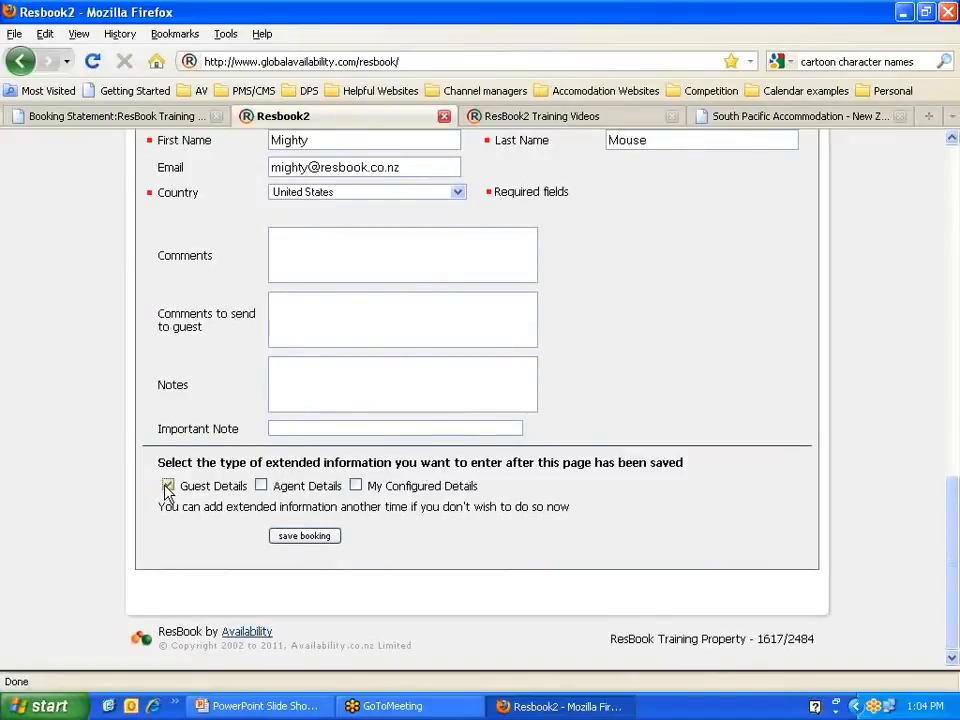
left_click(306, 537)
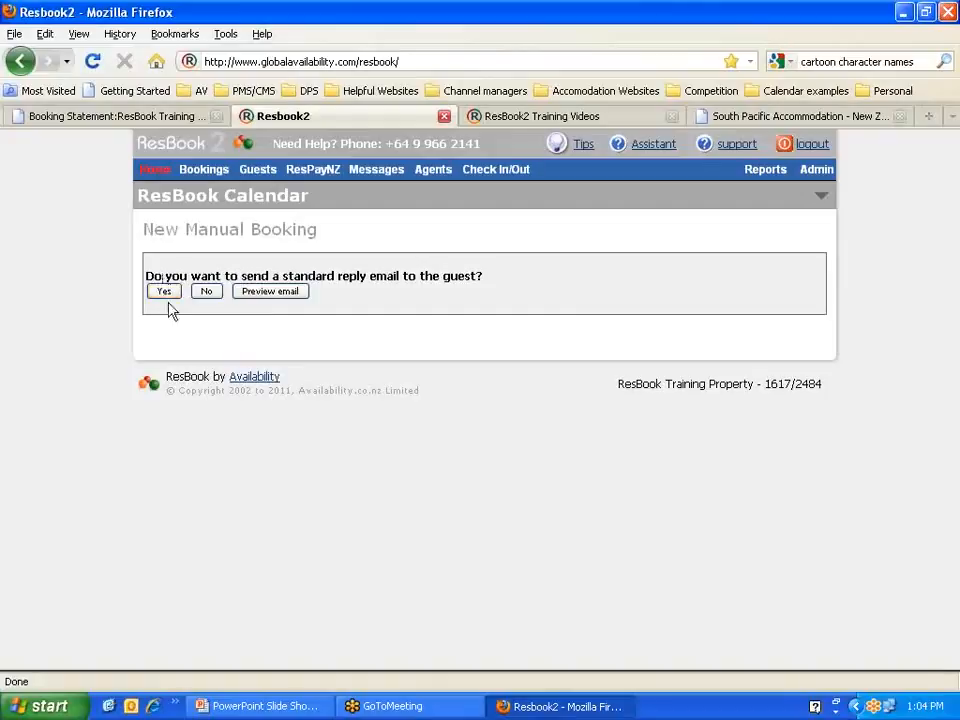
Step: Preview the reply e-mail and add 'you can type here at this point too' after the personalisation line
left_click(265, 294)
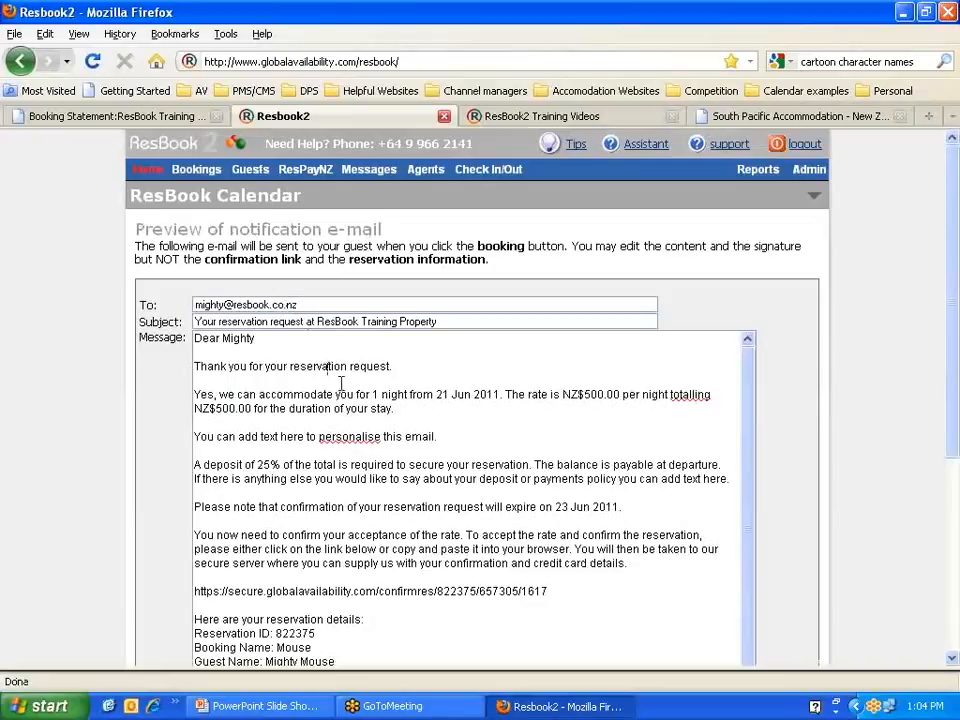
left_click(433, 441)
left_click_drag(443, 437, 193, 434)
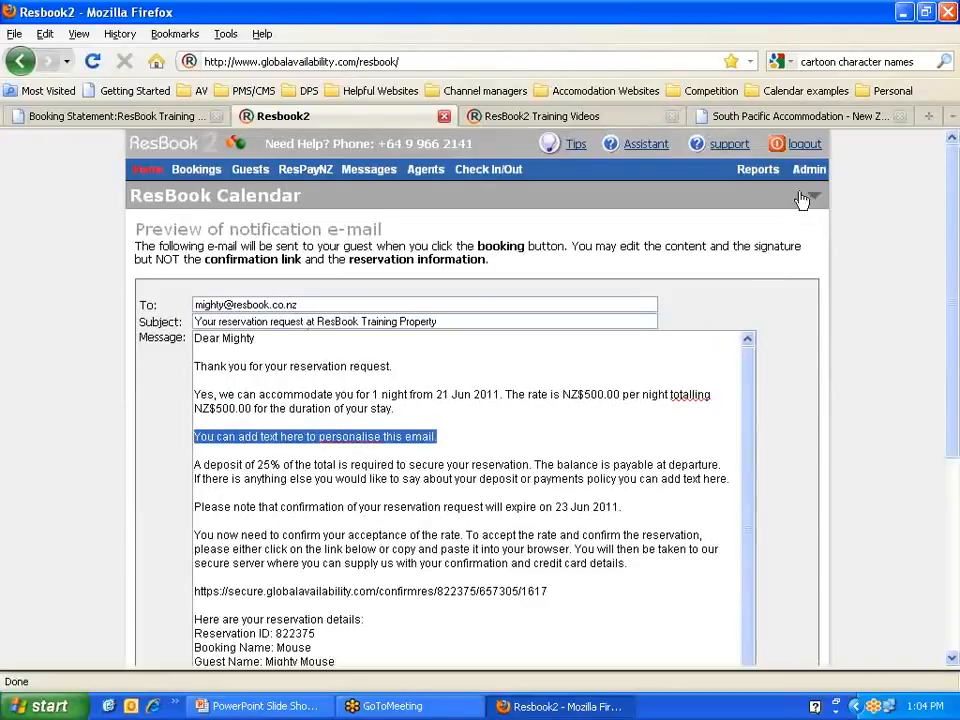
mouse_move(808, 170)
mouse_move(795, 220)
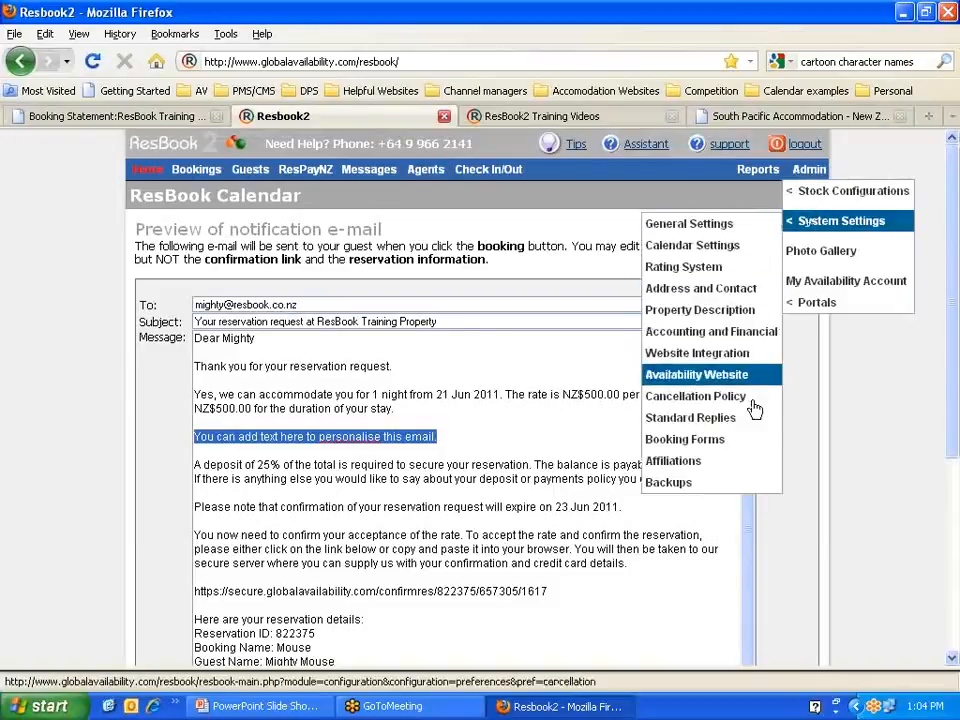
left_click(486, 431)
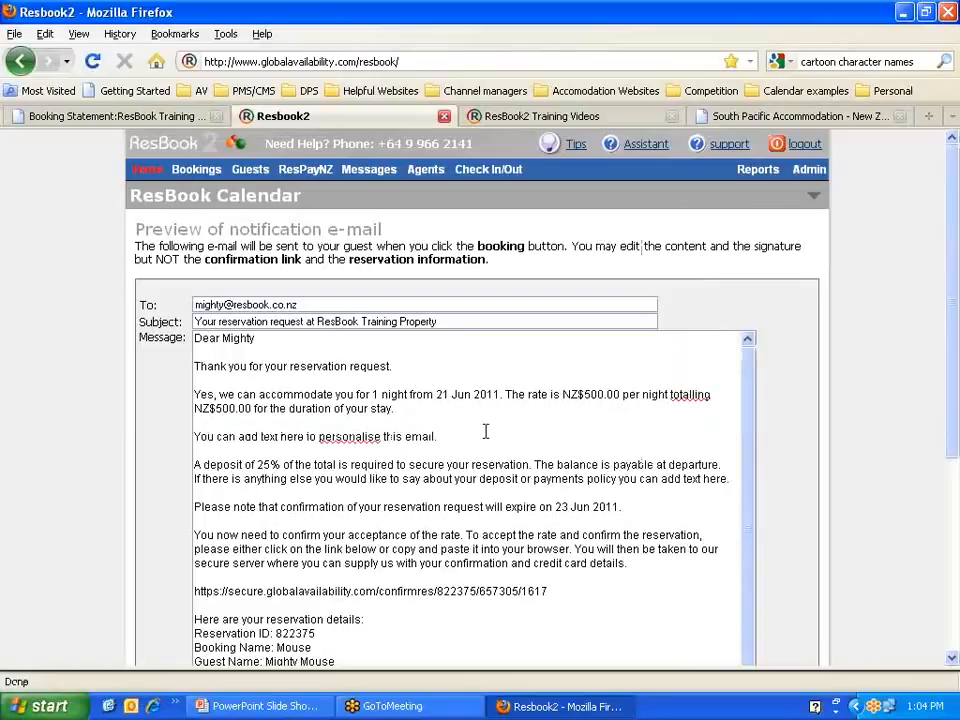
type("you can type here at this point too.")
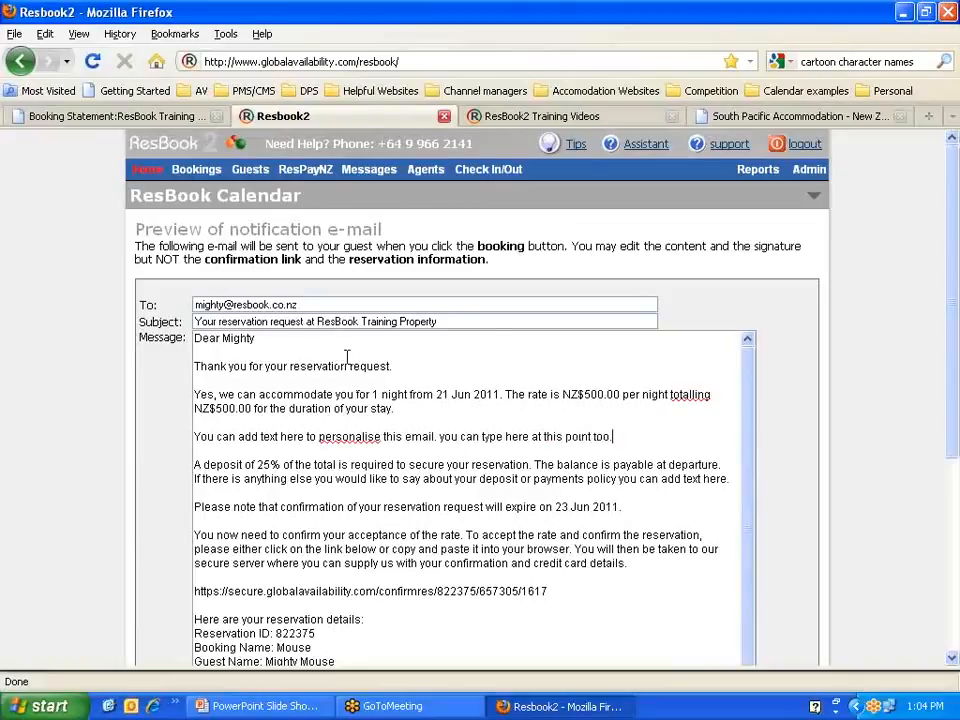
Step: Review the e-mail's stay summary: 1 night at NZ$500.00, deposit paragraph and request expiry date
left_click(372, 394)
left_click_drag(373, 393, 502, 394)
left_click_drag(562, 394, 620, 395)
left_click_drag(252, 408, 710, 452)
scroll(220, 408, "down", 1)
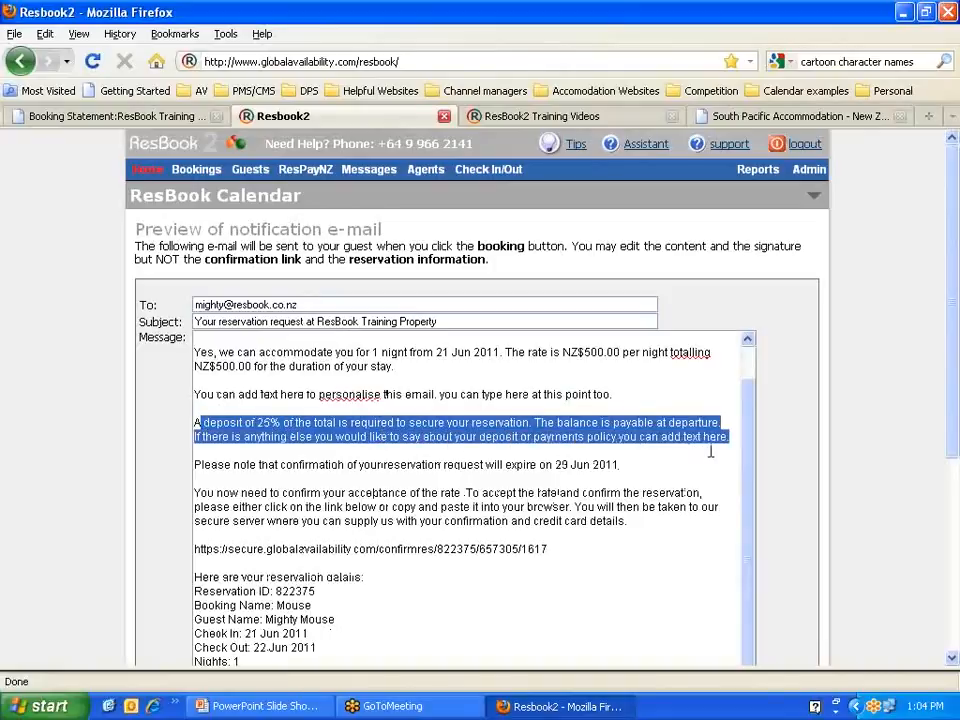
scroll(711, 452, "down", 1)
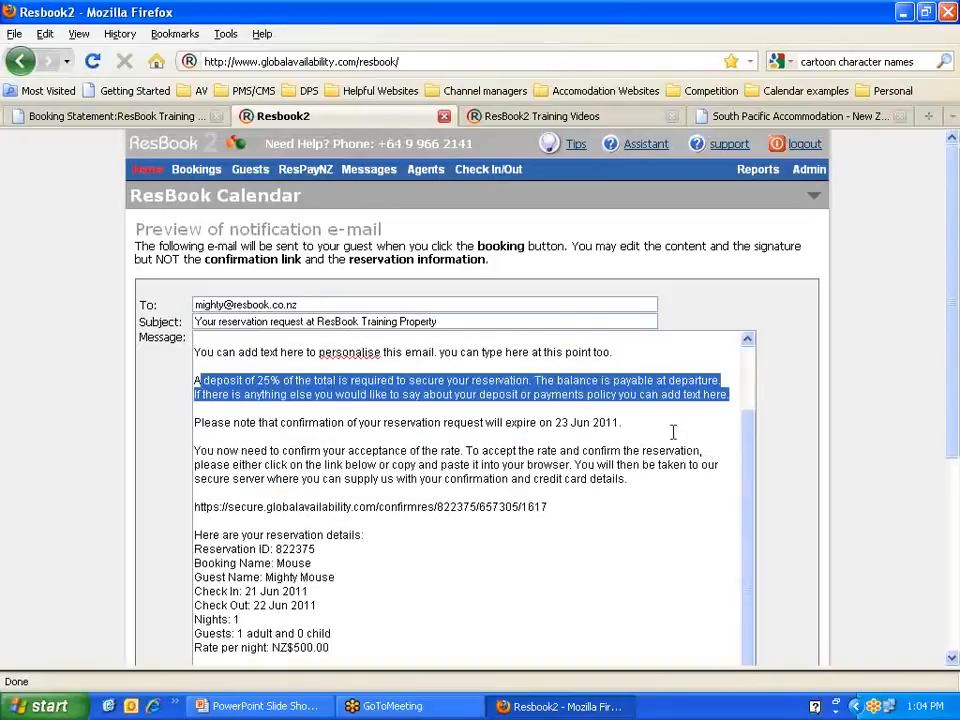
left_click(639, 424)
left_click_drag(619, 422, 202, 423)
Step: Review the rate-confirmation paragraph, confirmation link and reservation details block
scroll(253, 437, "down", 1)
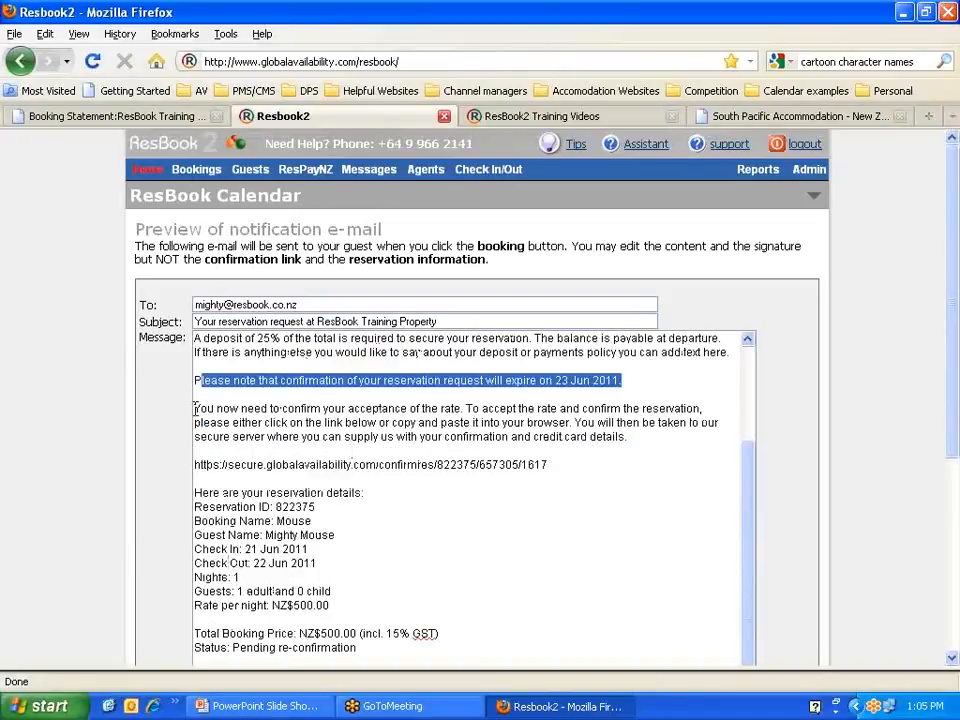
left_click_drag(195, 408, 626, 467)
left_click(626, 467)
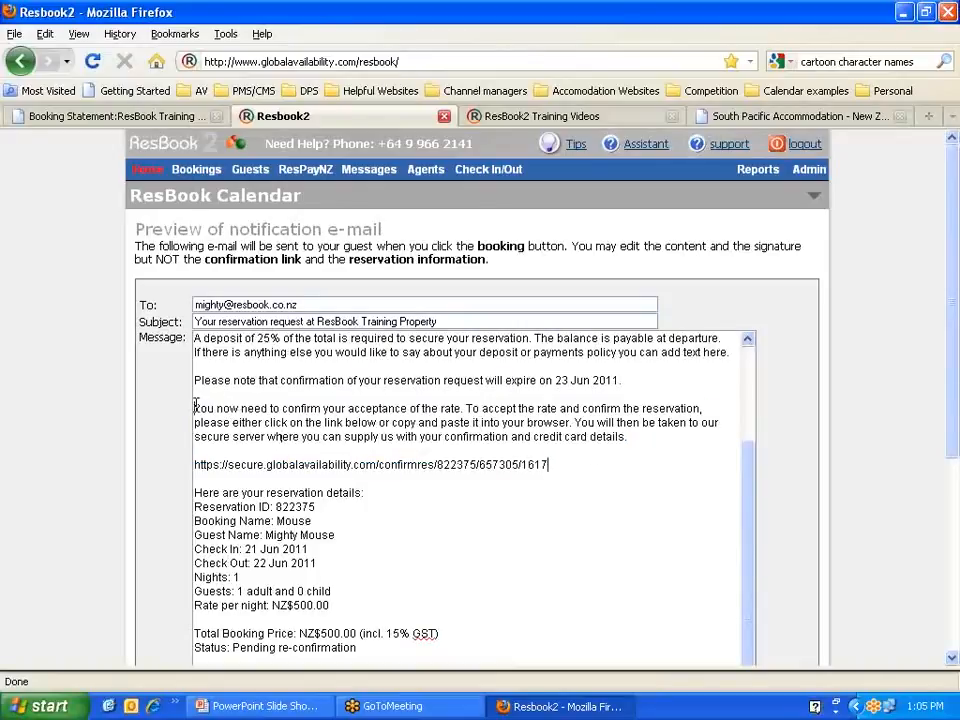
left_click_drag(196, 406, 720, 426)
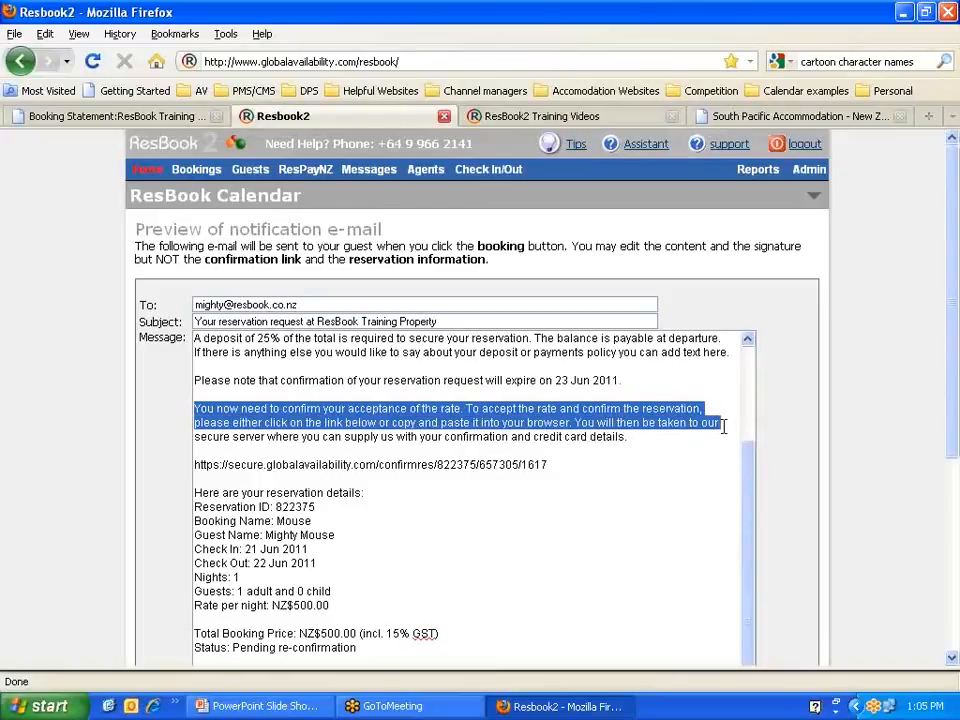
left_click_drag(723, 426, 685, 437)
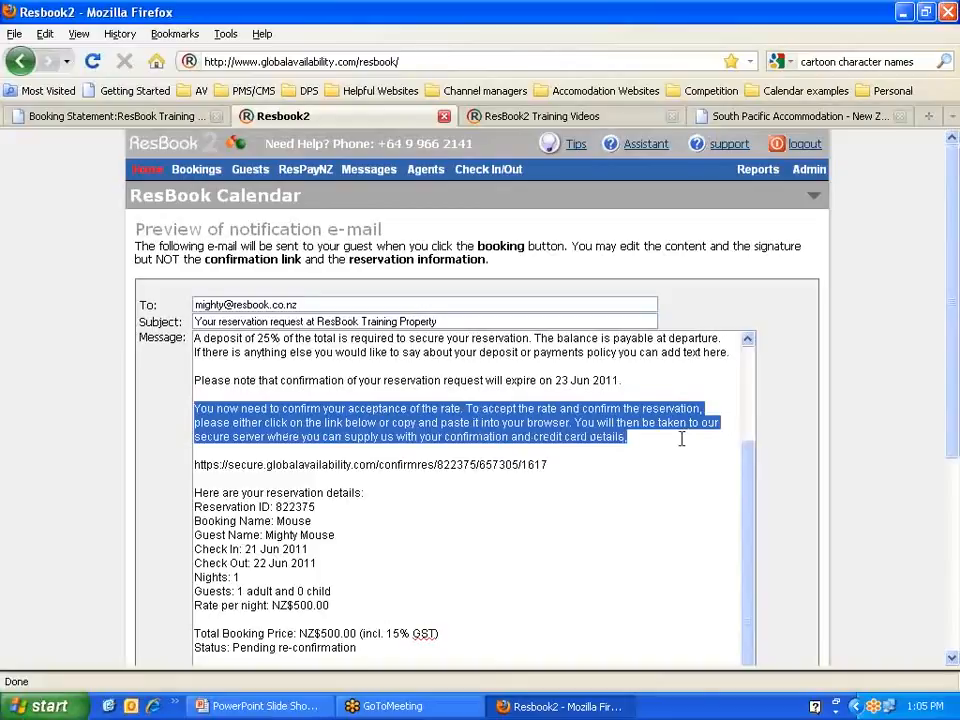
left_click(683, 439)
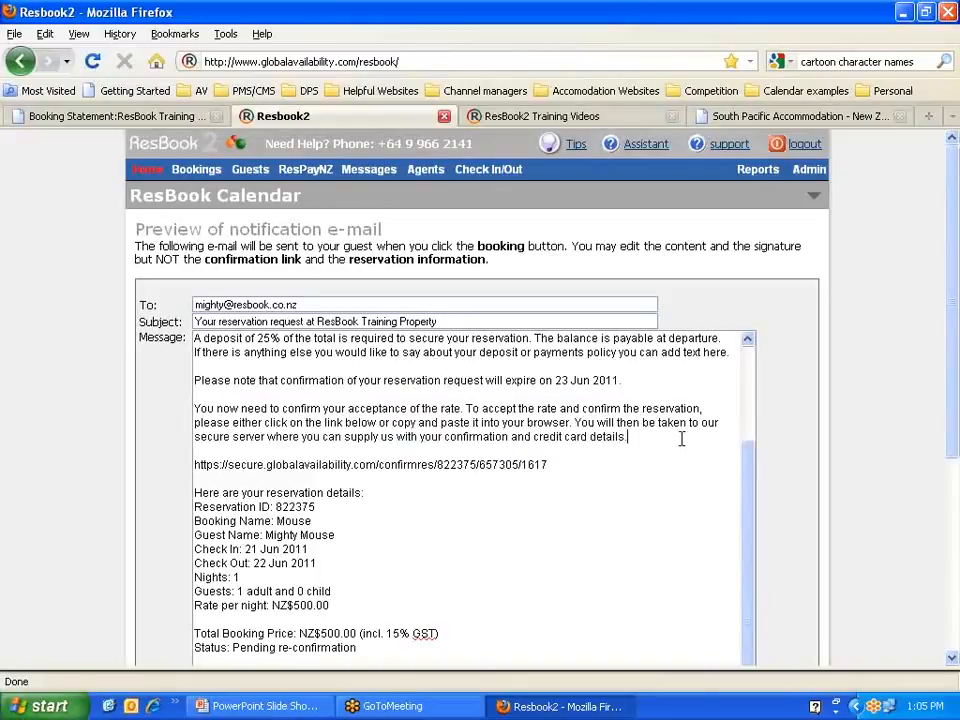
left_click_drag(556, 463, 196, 462)
key("ctrl+c")
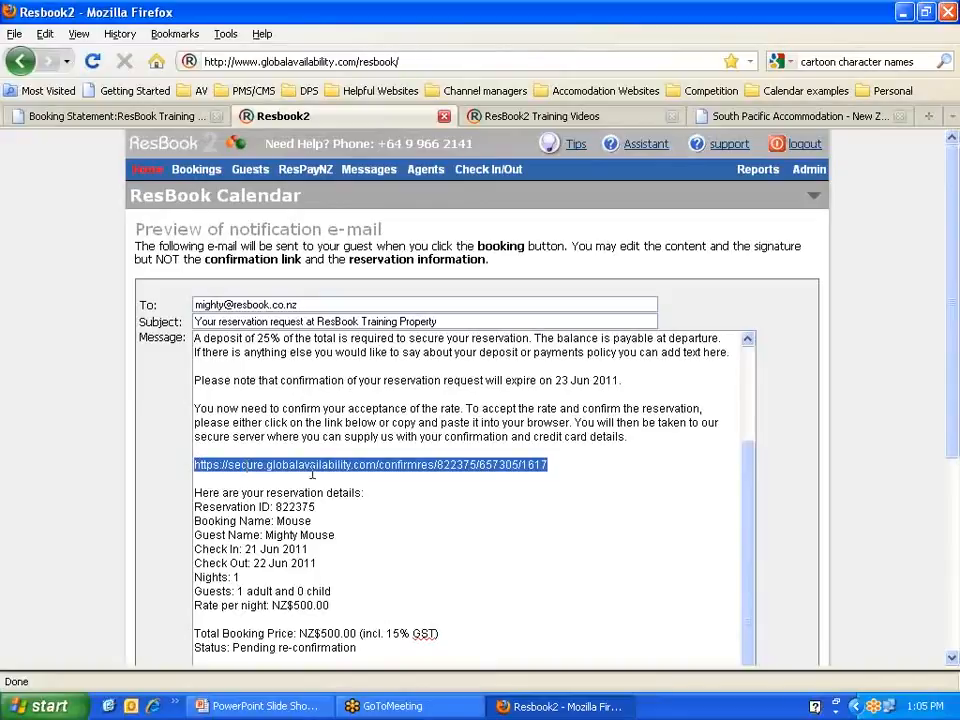
scroll(472, 479, "down", 5)
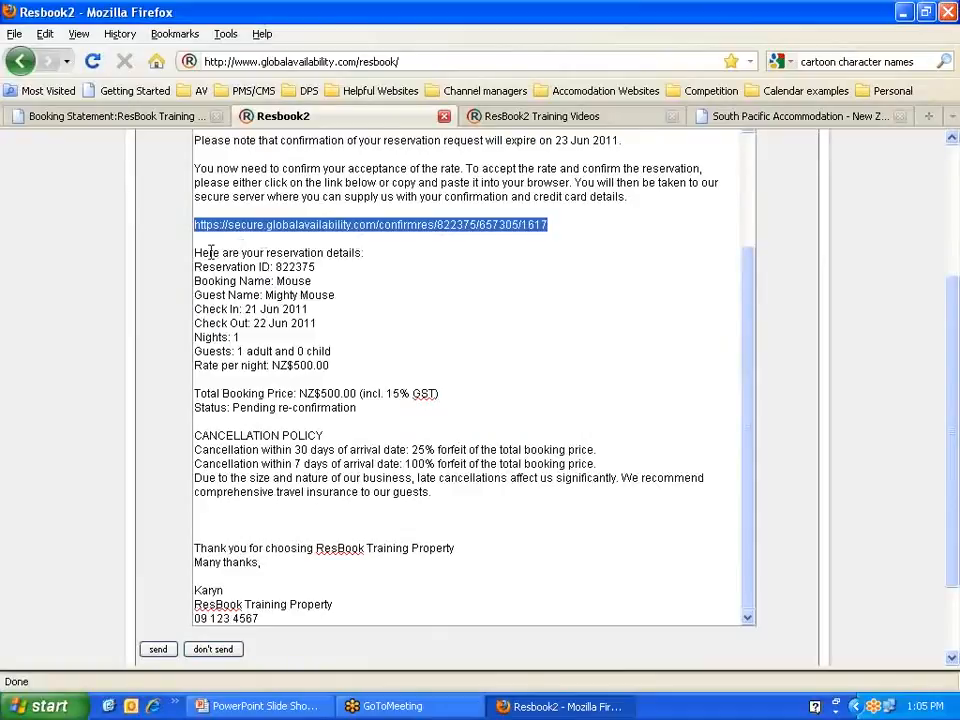
left_click_drag(196, 248, 465, 489)
scroll(228, 471, "down", 2)
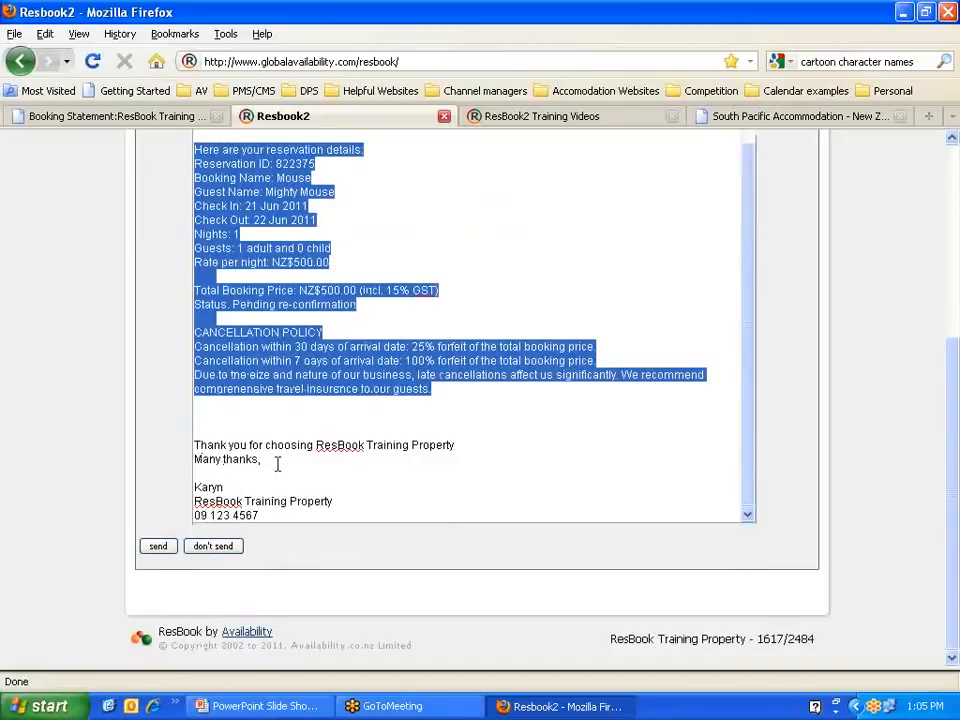
left_click(158, 480)
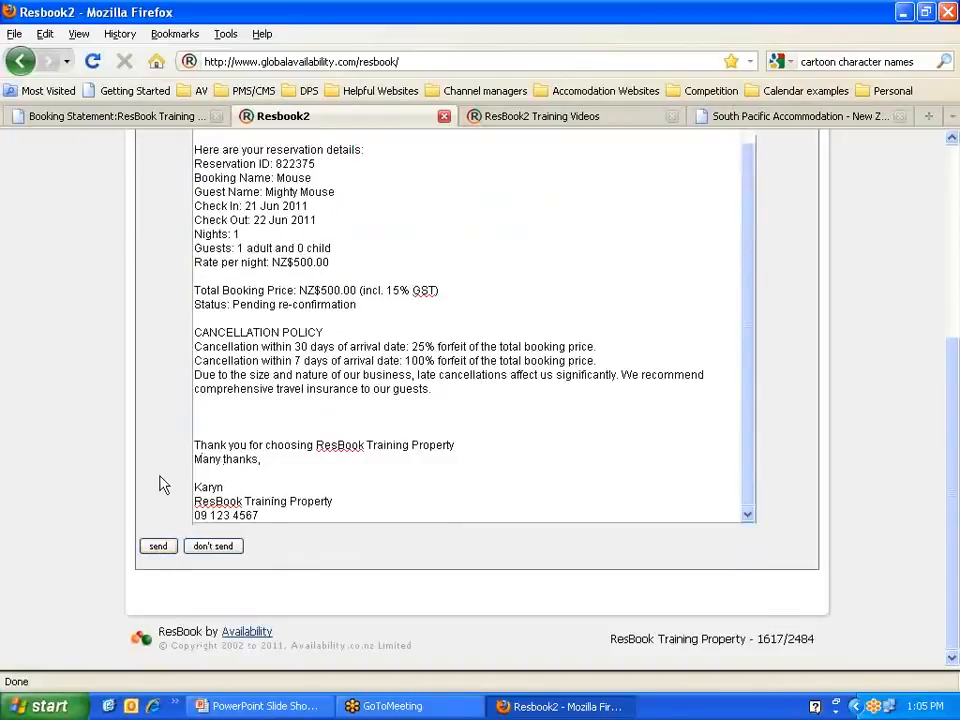
Step: Send the reply e-mail, then enter ETA 2pm and save the extended guest details
left_click(158, 547)
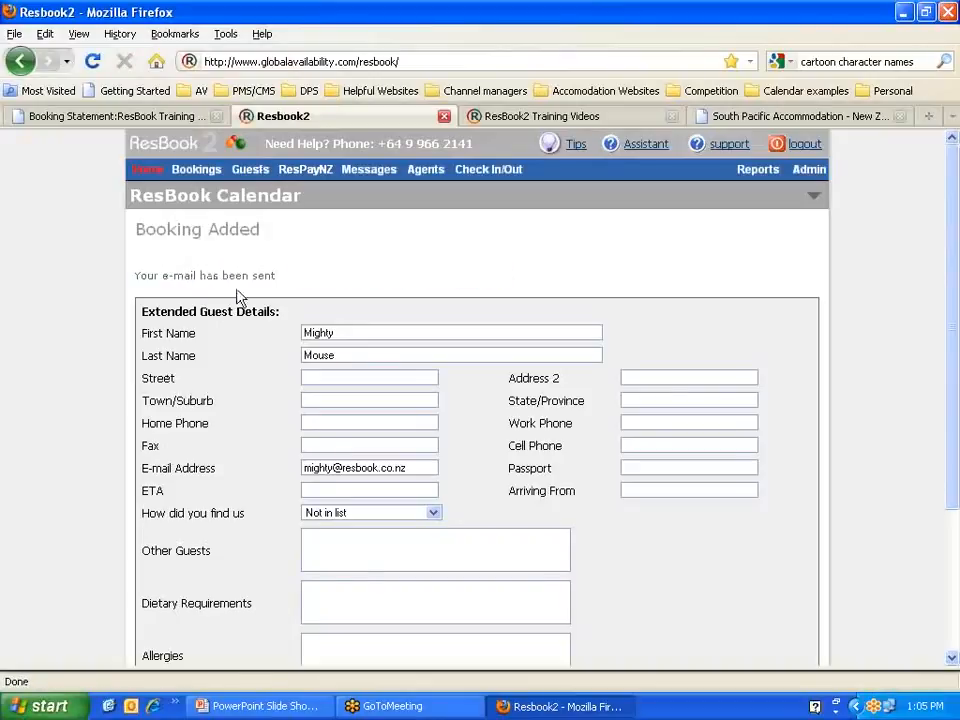
left_click_drag(278, 313, 203, 313)
scroll(443, 397, "down", 2)
left_click(351, 380)
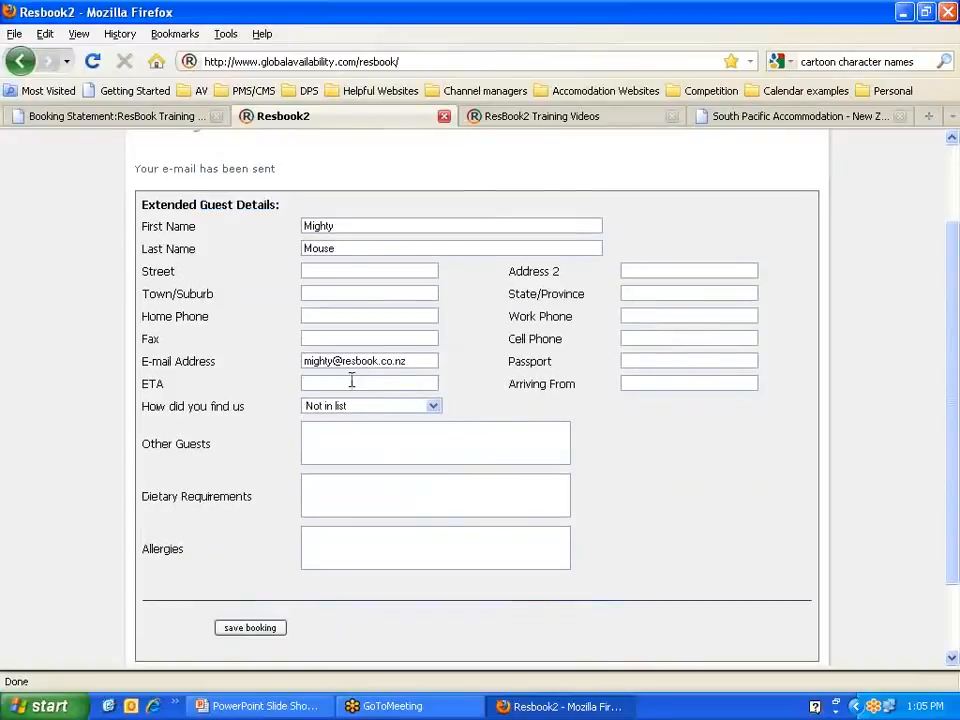
type("2pm")
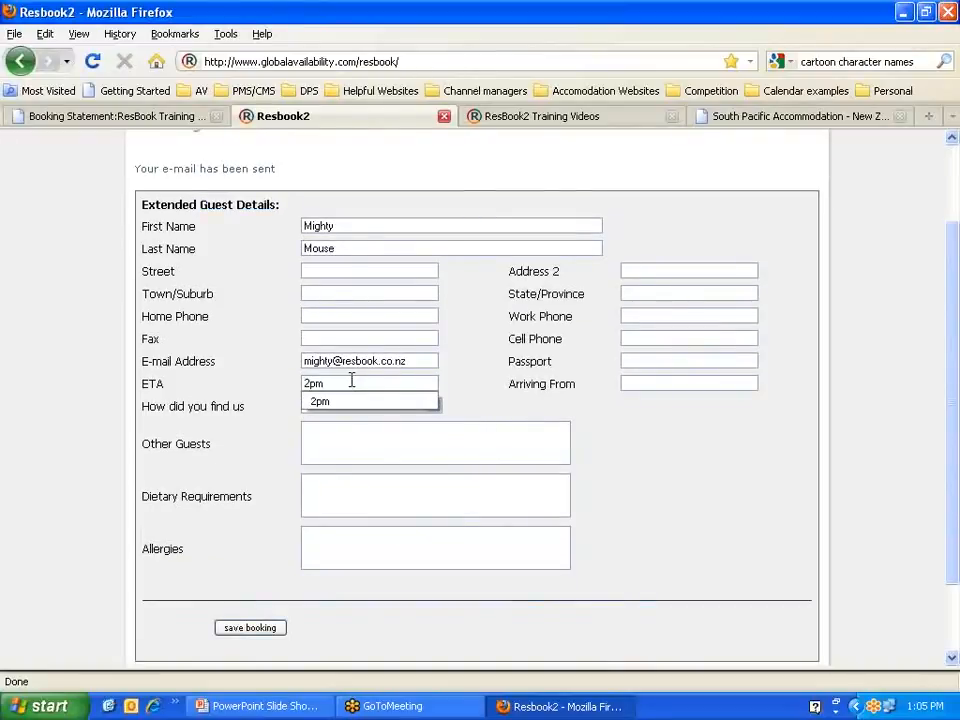
left_click(471, 361)
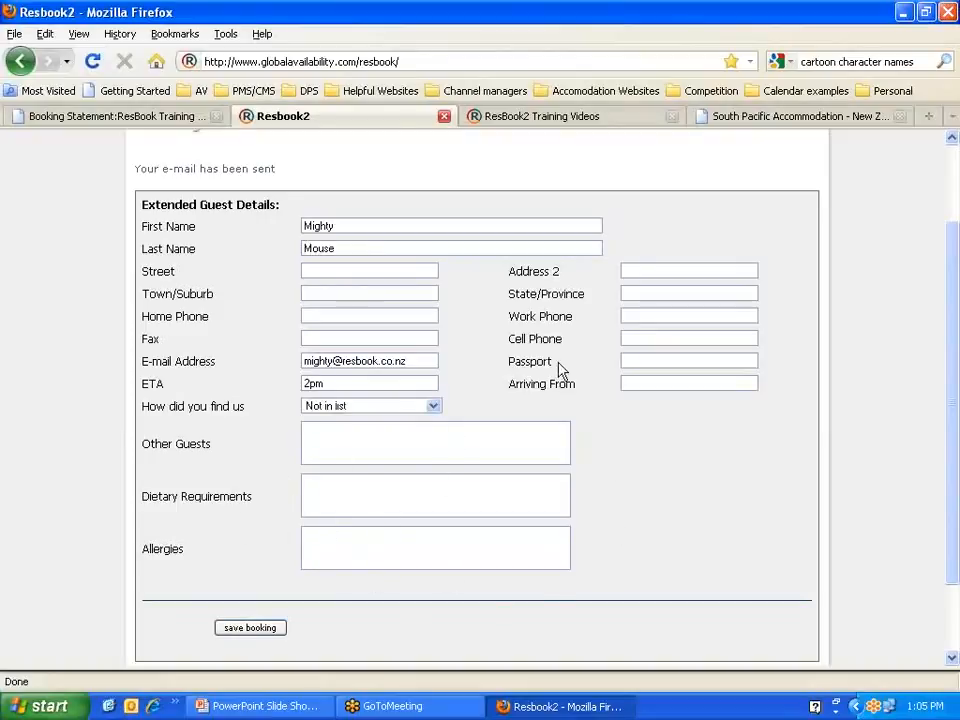
scroll(545, 390, "down", 3)
left_click(240, 536)
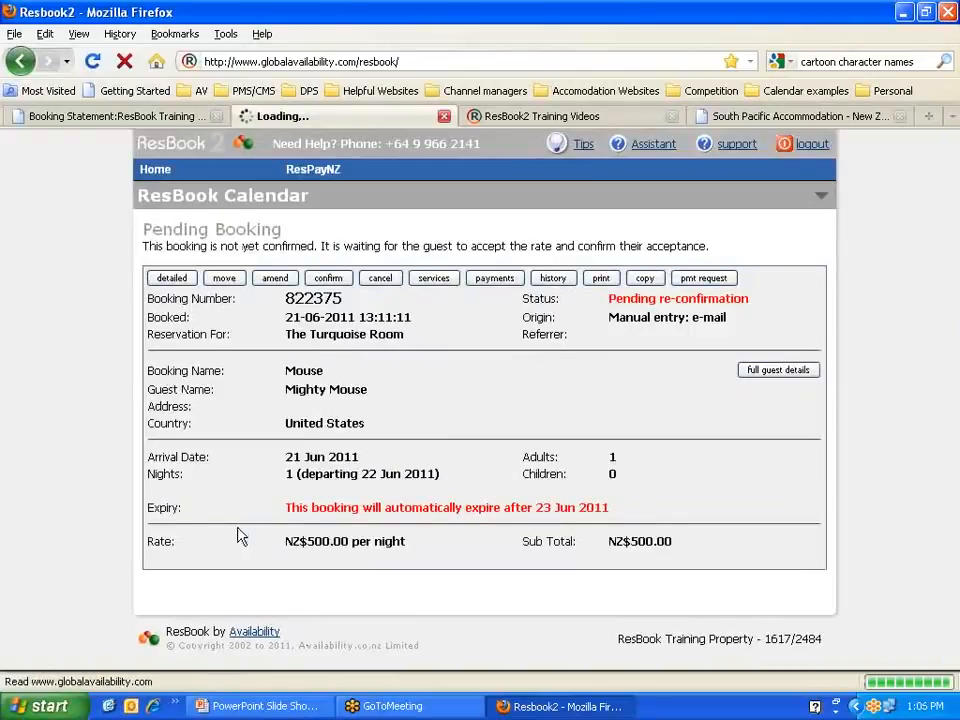
left_click_drag(750, 299, 614, 296)
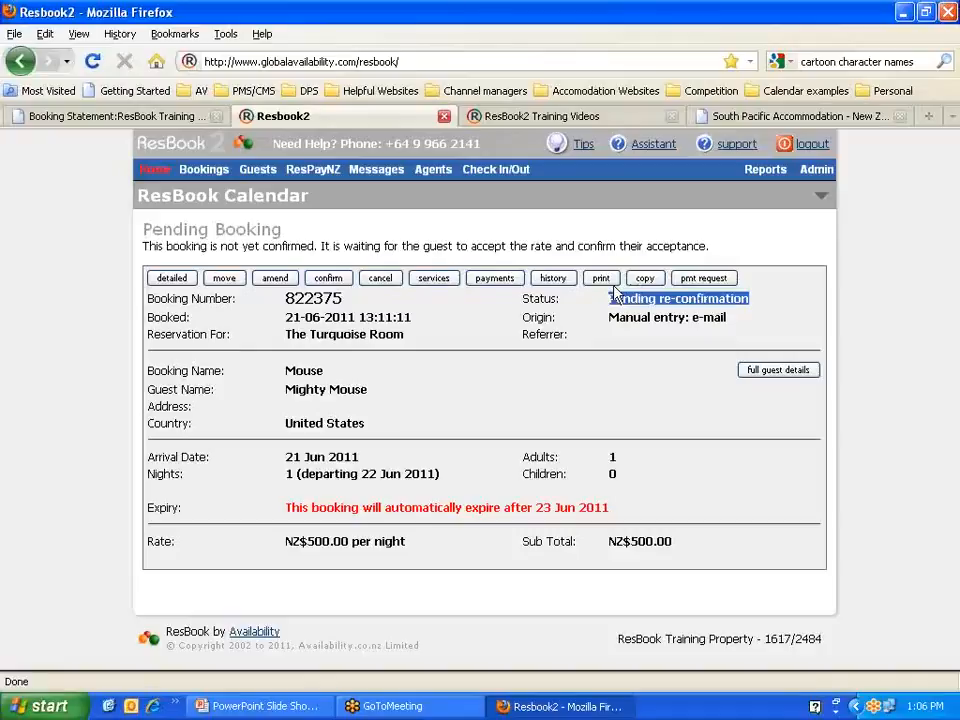
Step: Load the copied confirmation link in the first tab to open the reservation confirmation page
left_click(145, 113)
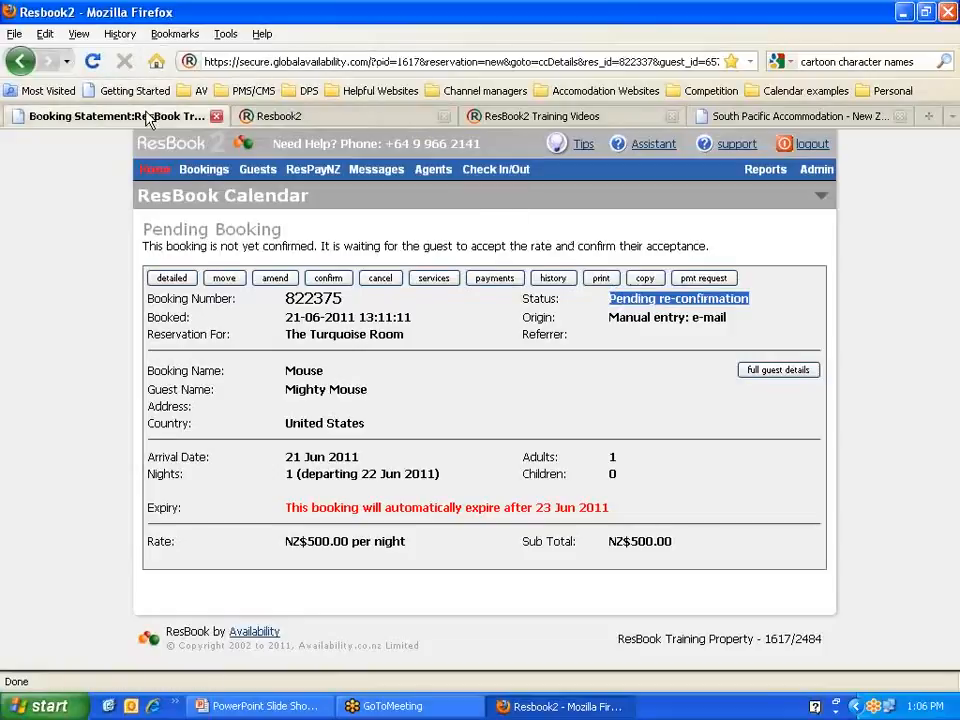
key("ctrl+v")
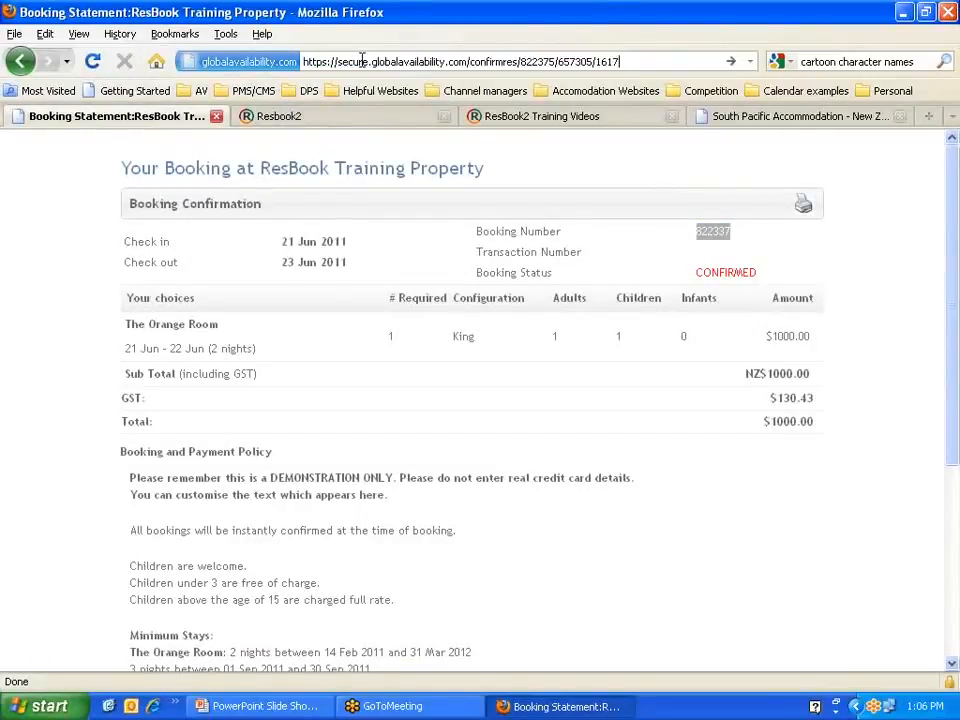
key("Return")
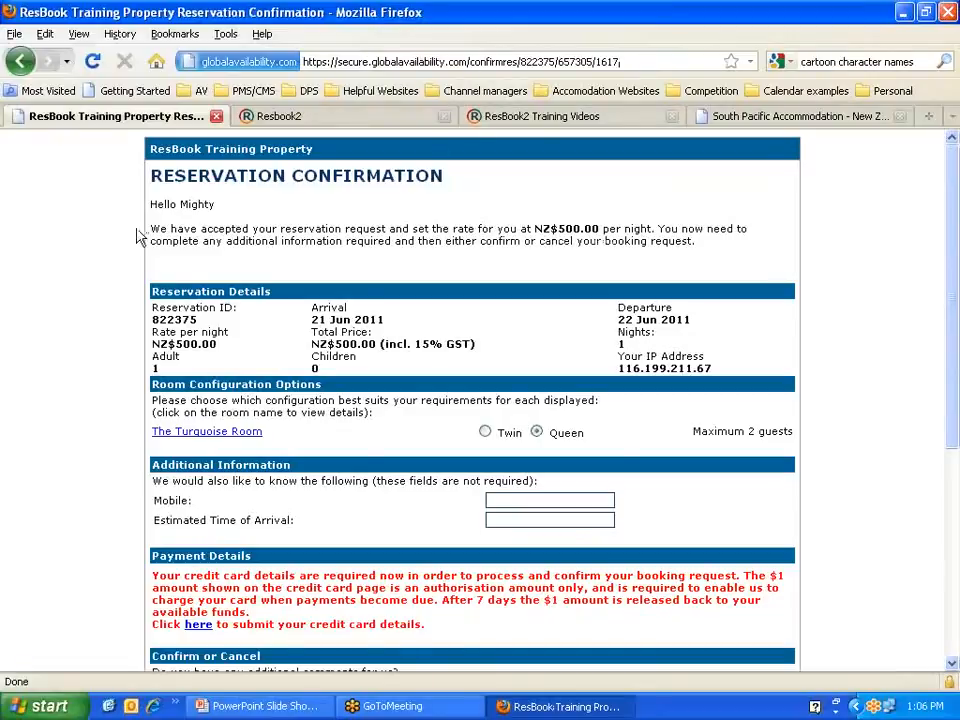
double_click(198, 205)
scroll(265, 206, "down", 2)
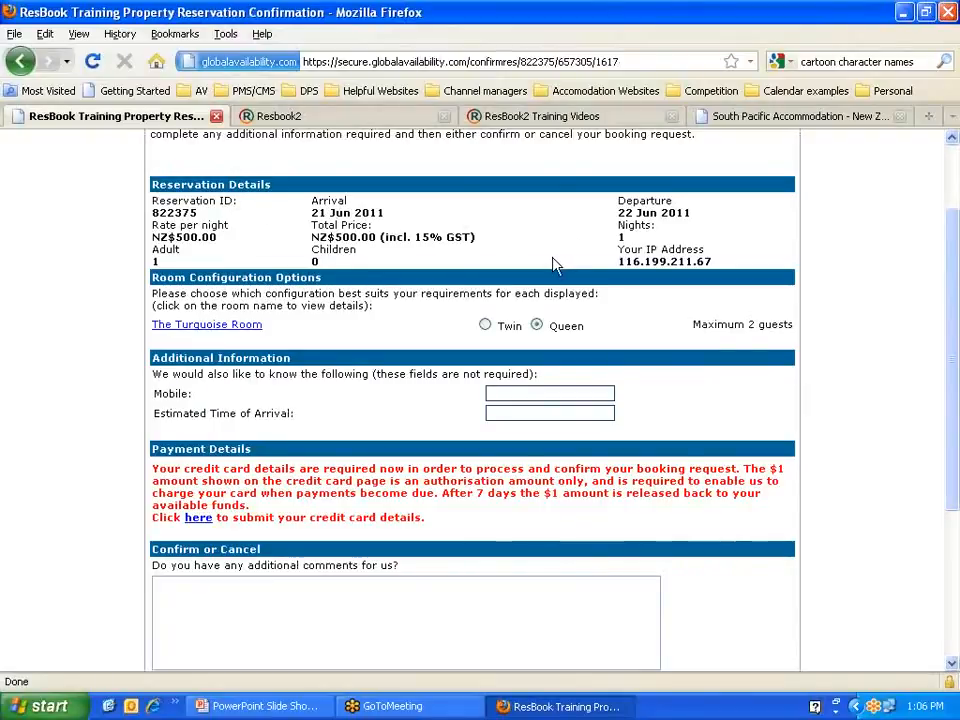
scroll(536, 251, "down", 2)
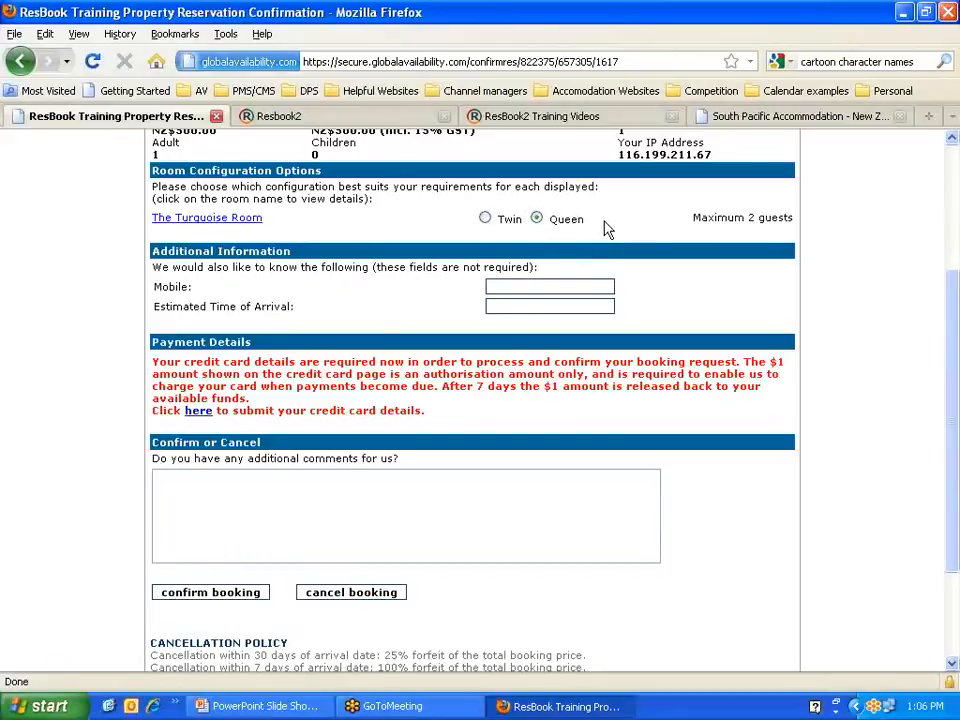
Step: Review the $1.00 authorisation payment notes and open the credit card payment form
left_click(493, 305)
left_click_drag(153, 360, 318, 359)
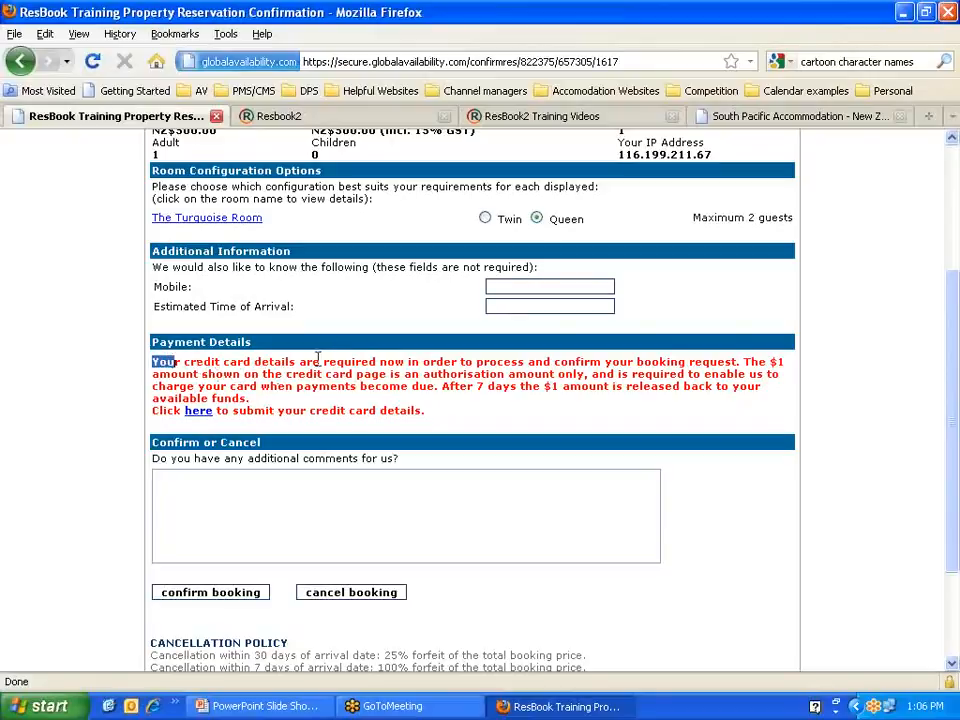
left_click(336, 360)
left_click_drag(587, 373, 421, 374)
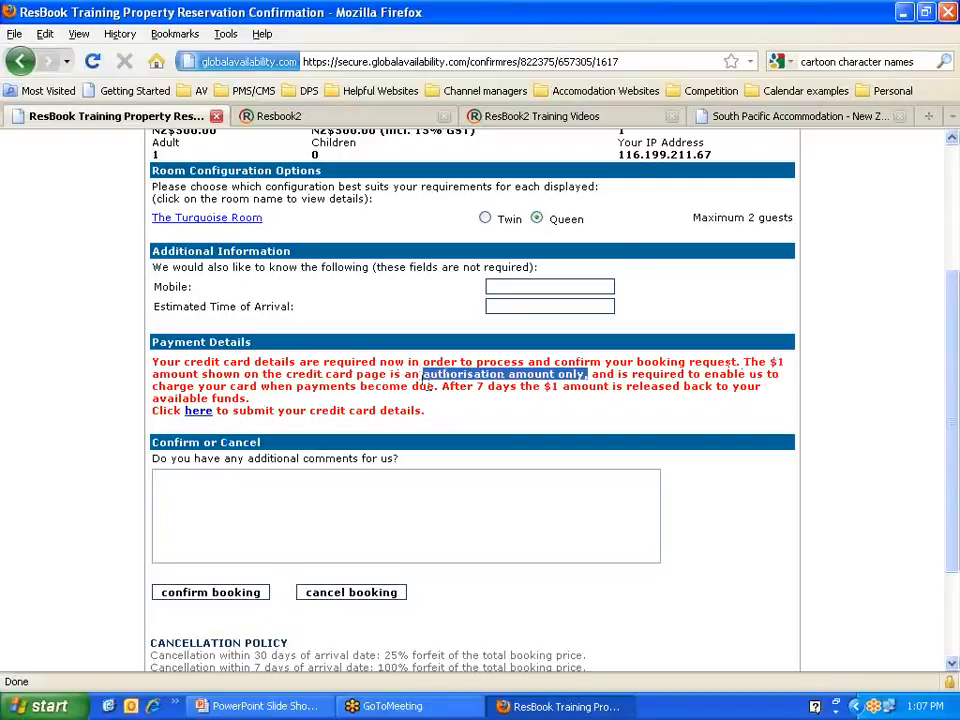
left_click(437, 392)
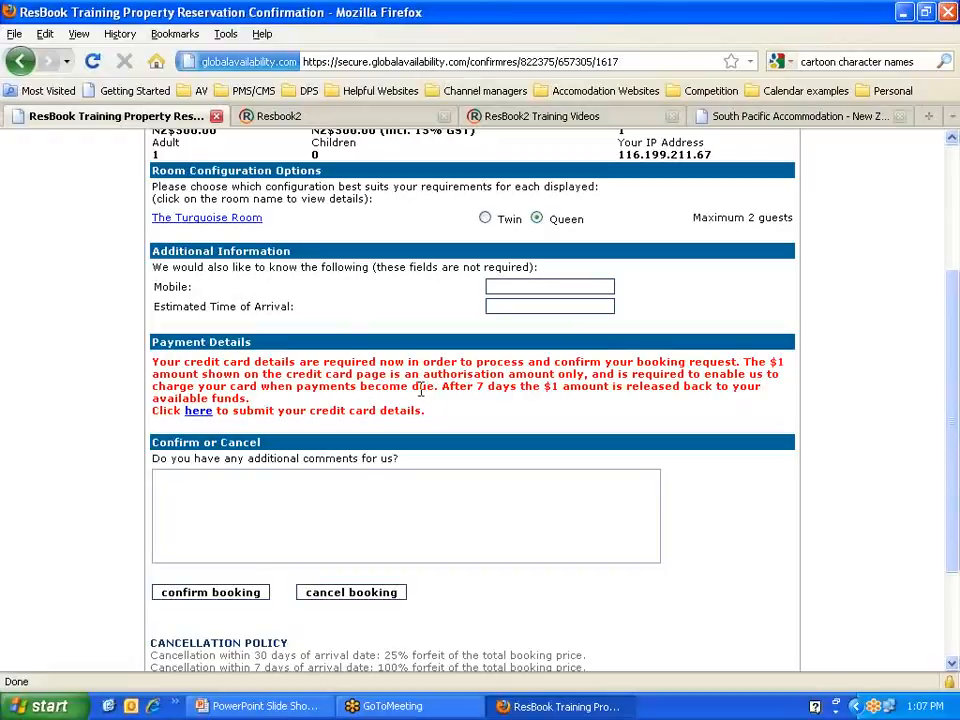
left_click_drag(442, 386, 769, 401)
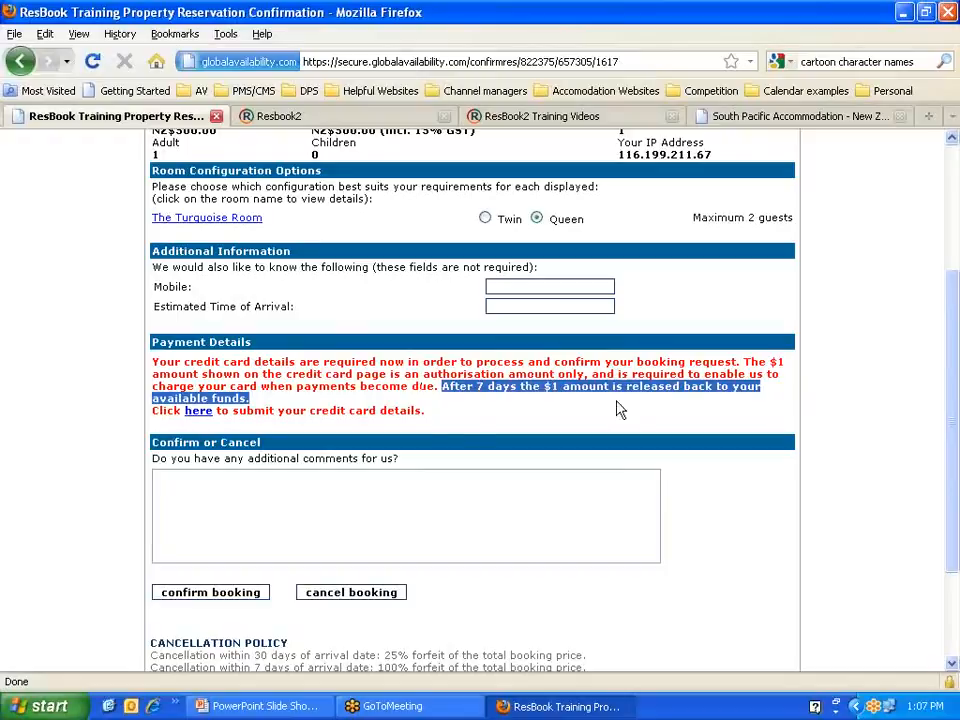
left_click(424, 404)
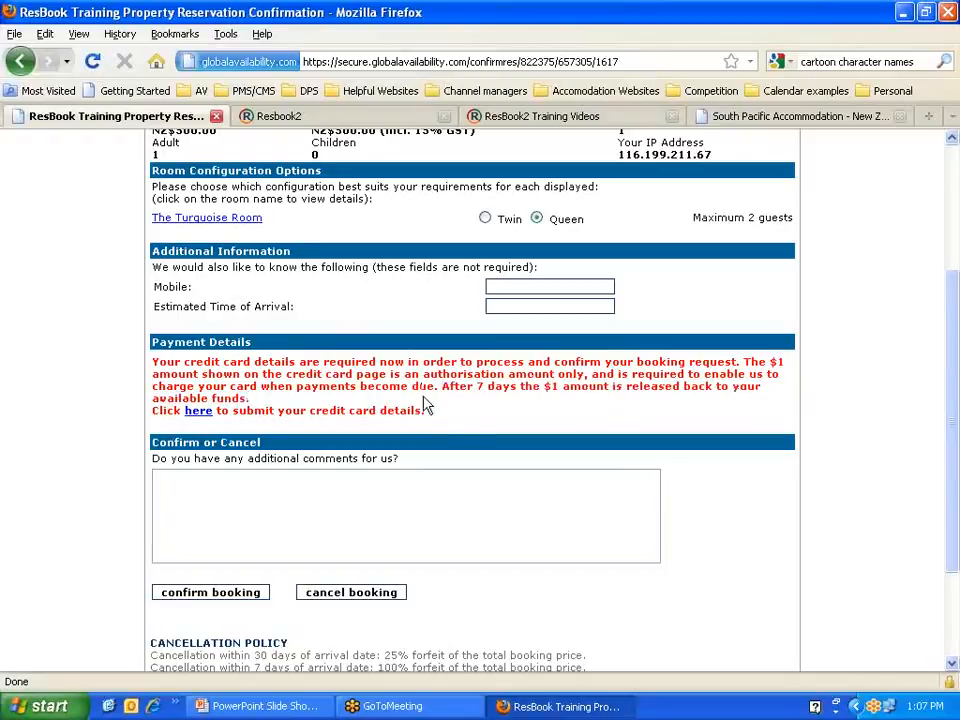
left_click(199, 413)
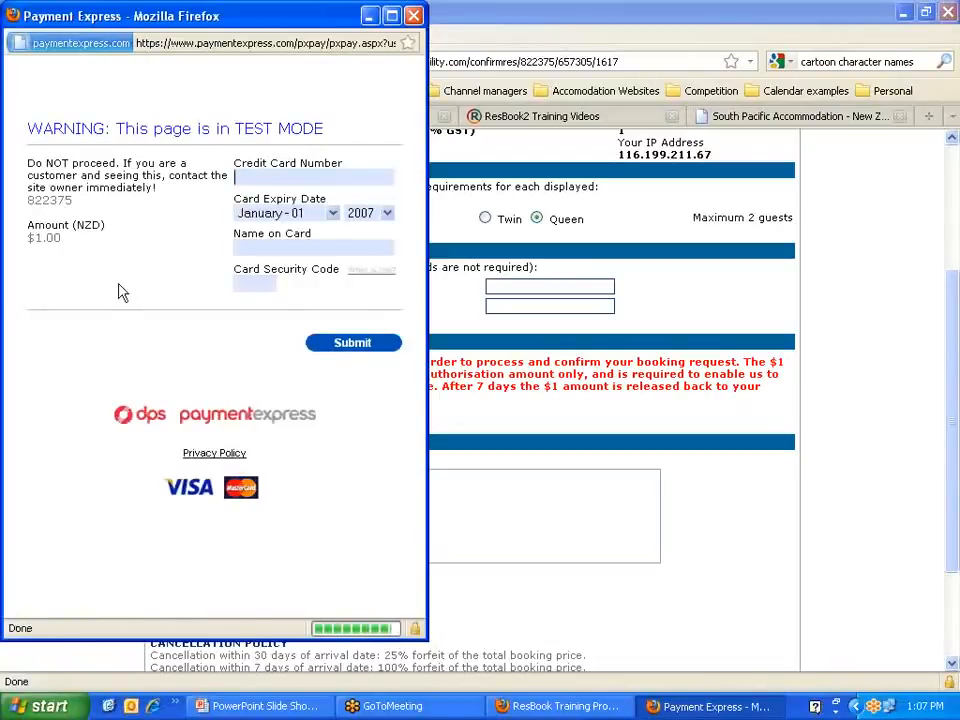
Step: Submit the test card number with 2013 expiry and name TEST123, then close the approval window
left_click_drag(60, 239, 28, 238)
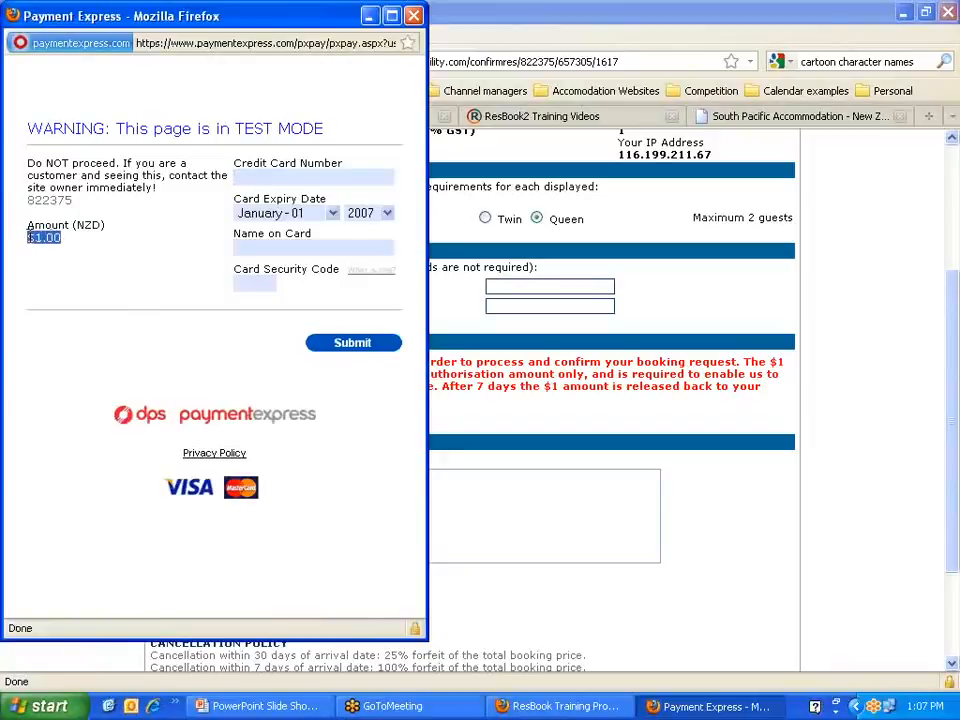
left_click(268, 178)
type("4")
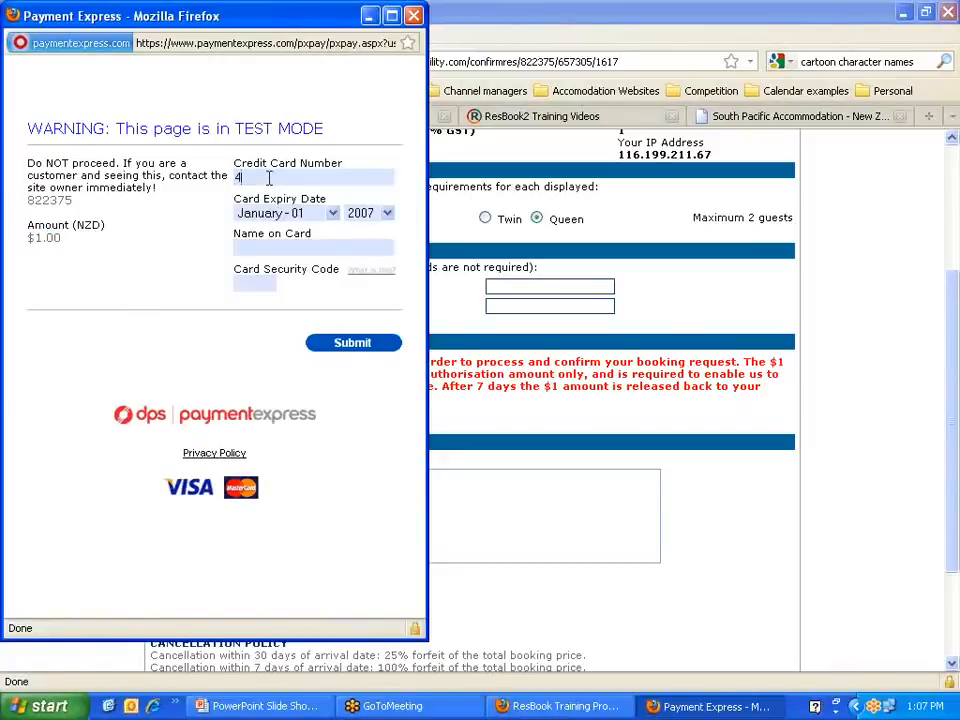
type("111111111111111")
key("Tab")
key("Tab")
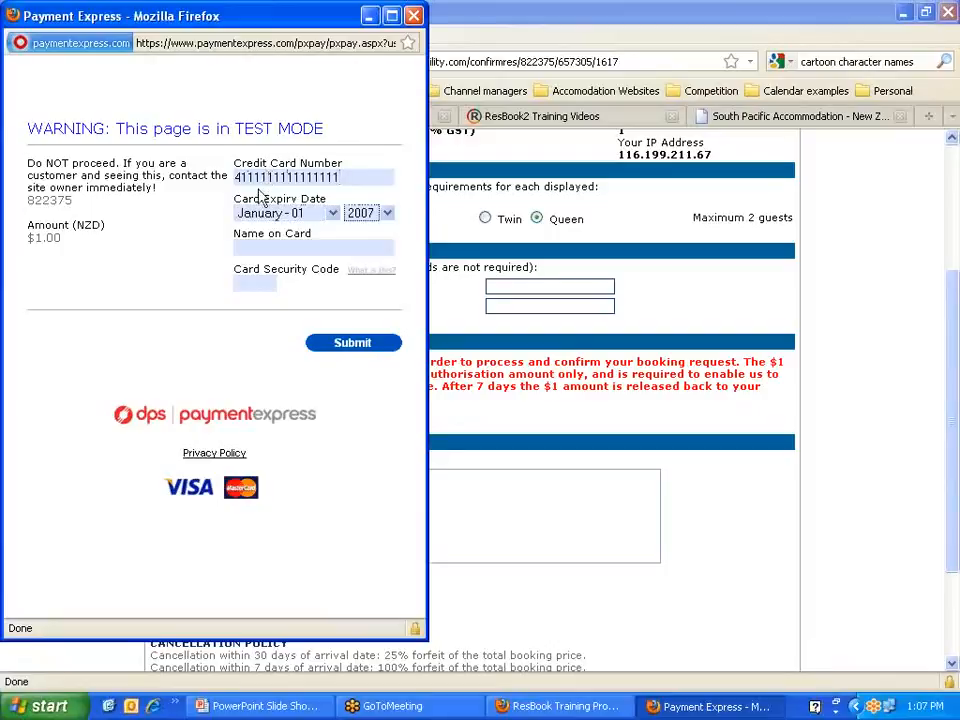
left_click(387, 213)
left_click(370, 320)
left_click(282, 246)
type("TEST")
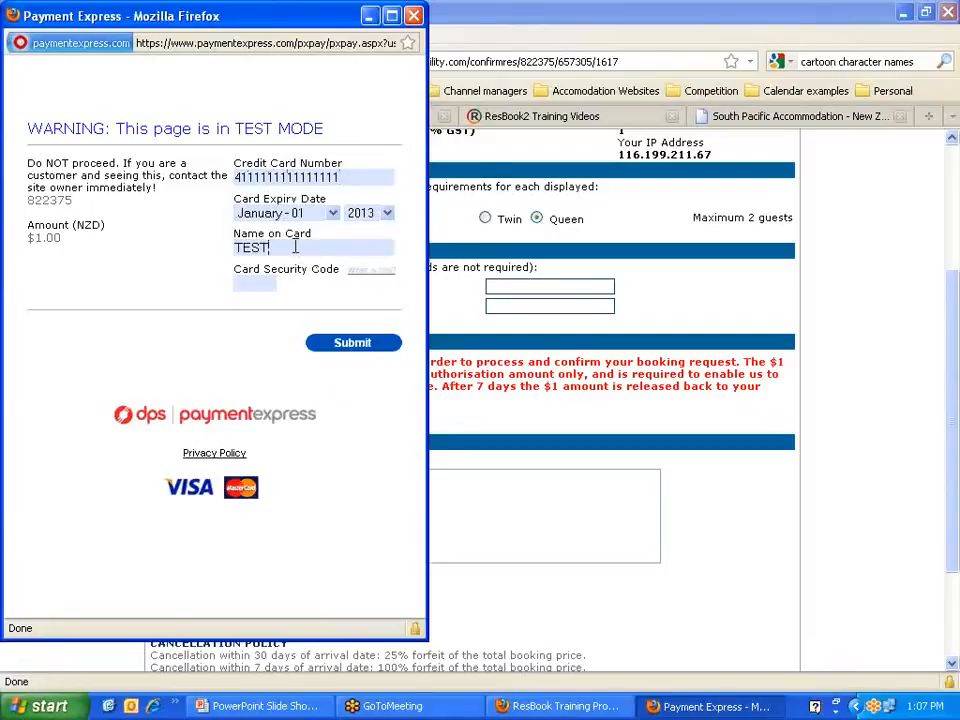
type("123")
left_click(352, 344)
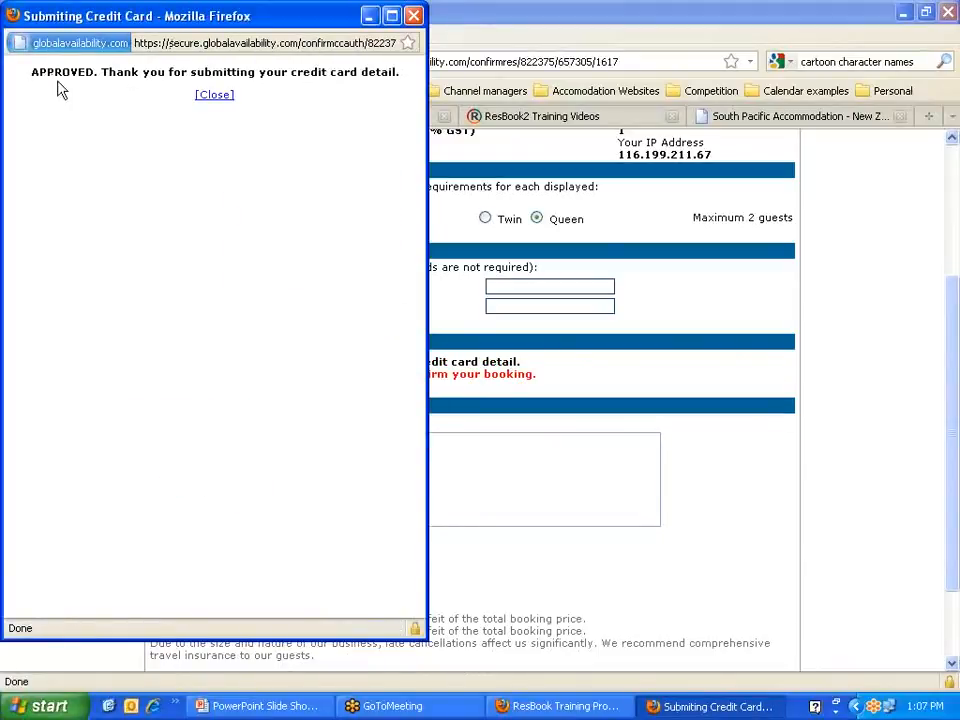
left_click(213, 96)
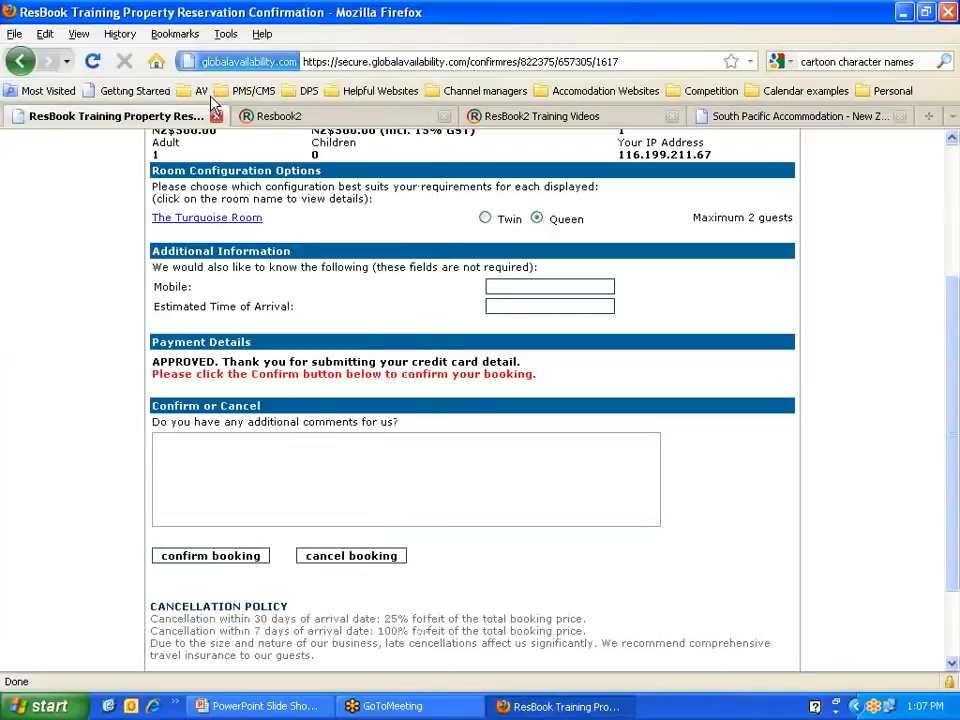
Step: Confirm the booking and check the result: 1 night, 21–22 Jun 2011, NZ$500.00 including GST
scroll(131, 213, "up", 2)
scroll(131, 213, "down", 2)
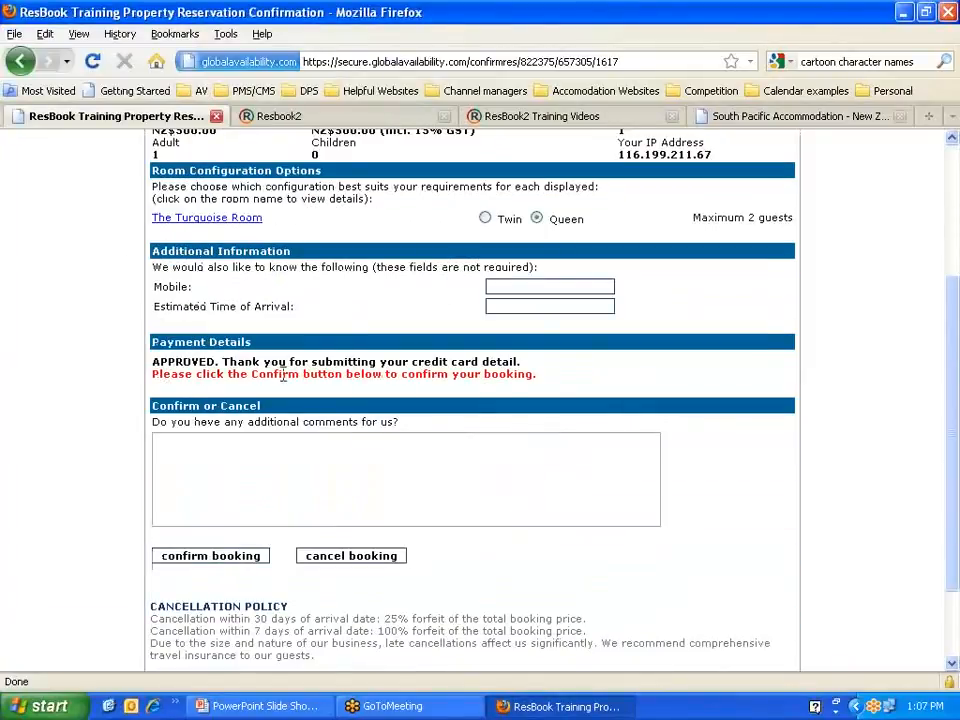
scroll(527, 375, "down", 2)
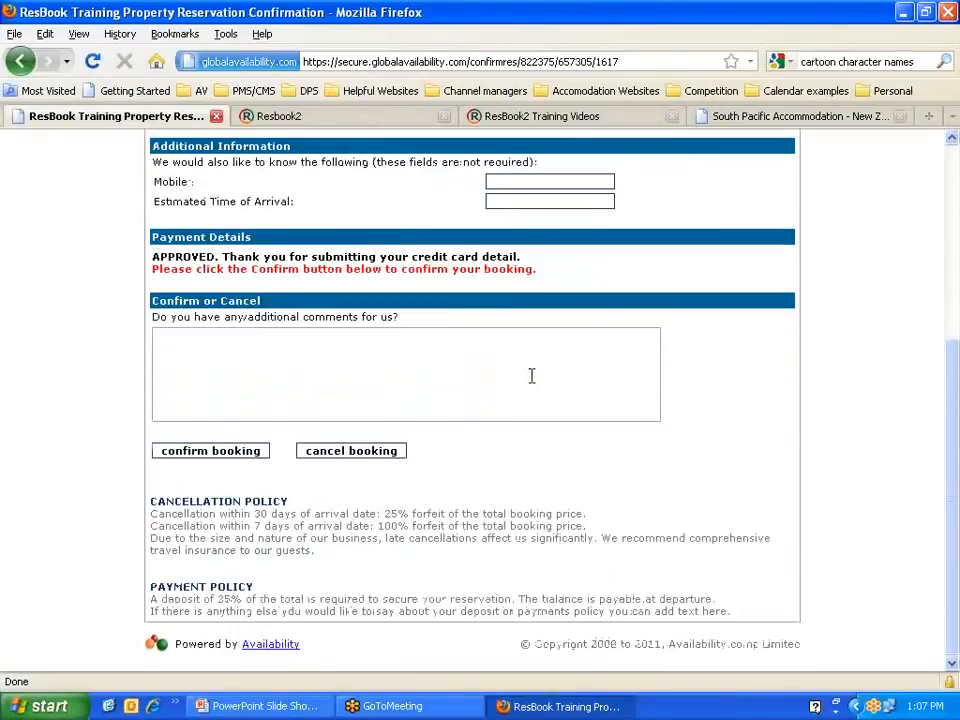
left_click(184, 334)
left_click(204, 457)
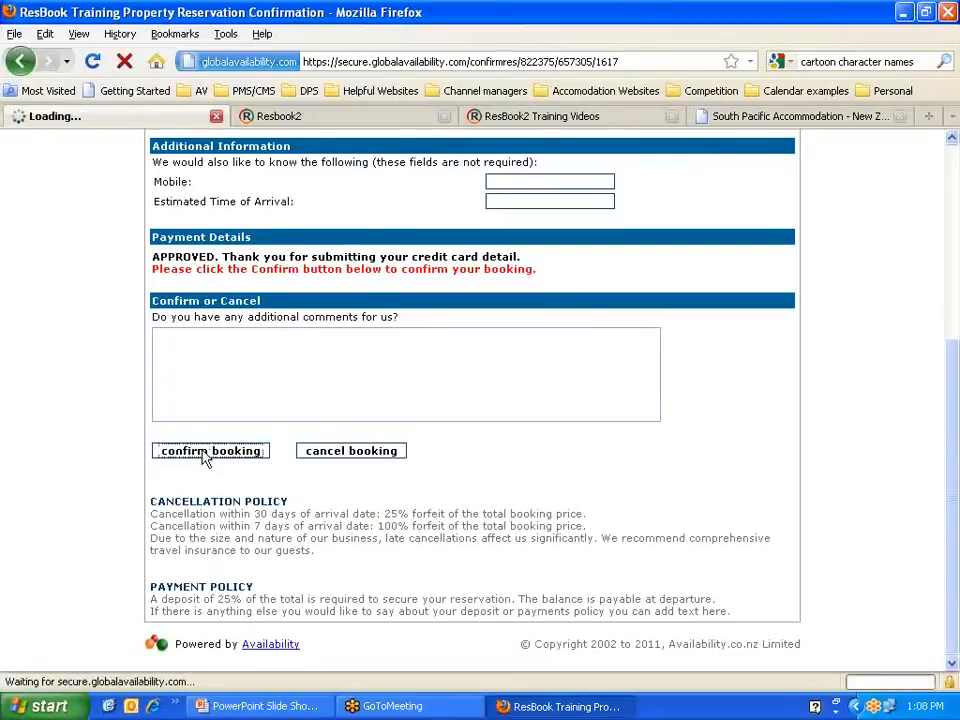
scroll(204, 455, "down", 2)
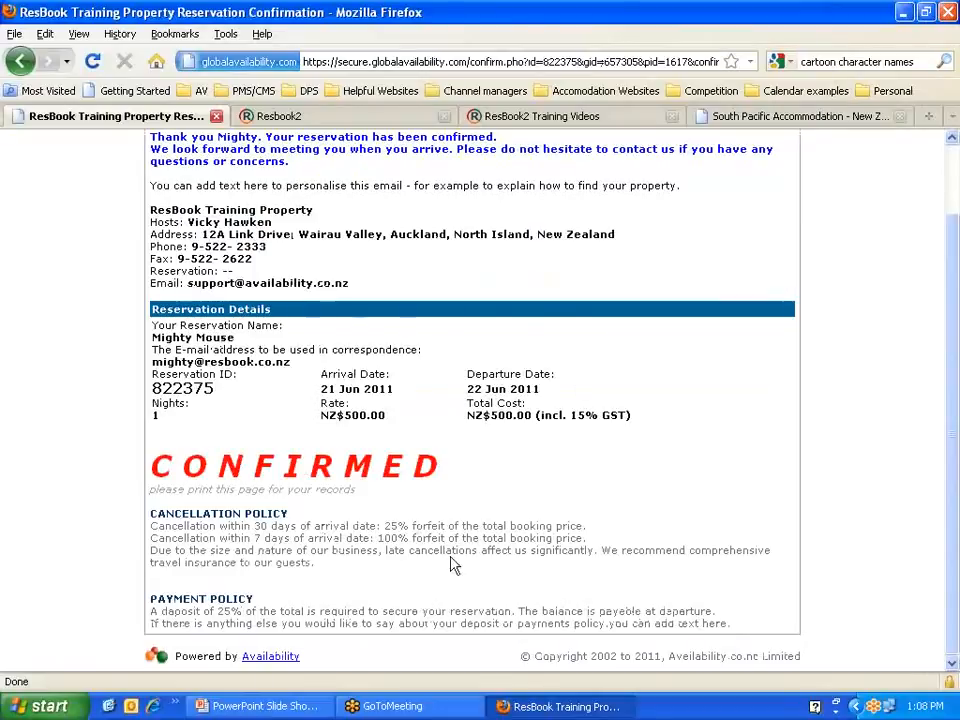
scroll(450, 565, "up", 2)
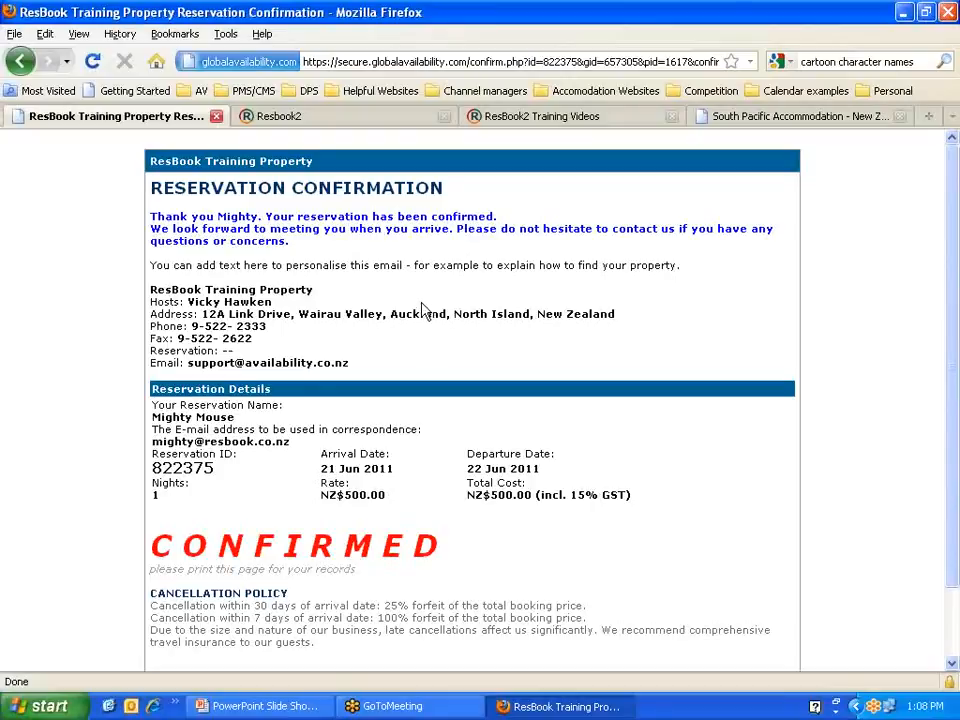
Step: Open the confirmed Turquoise Room booking's details and copy its booking number
left_click(284, 117)
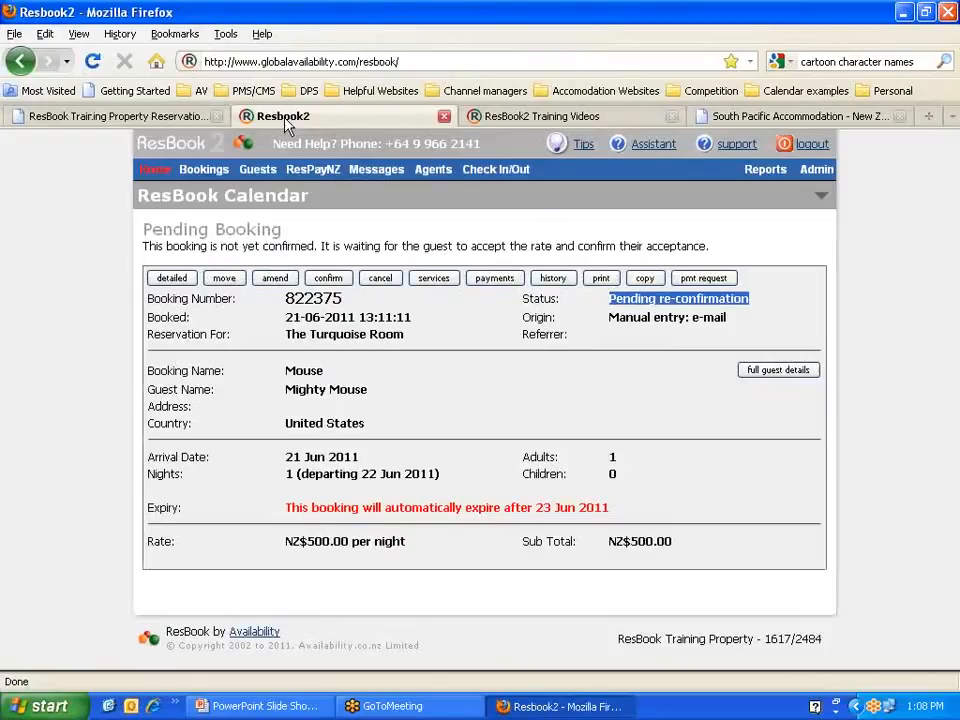
left_click(176, 280)
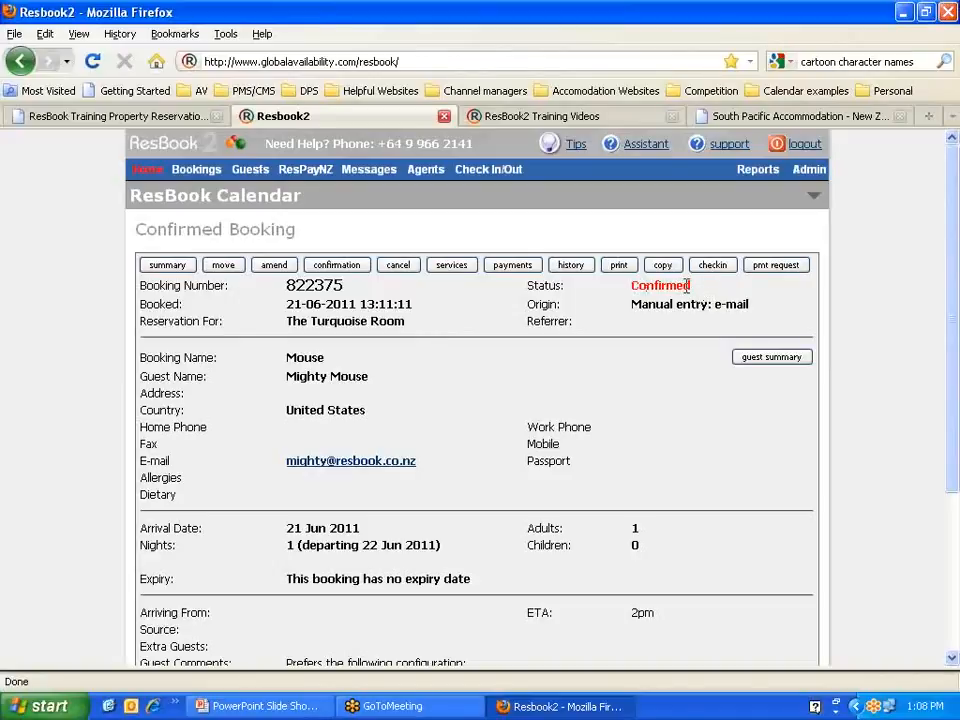
scroll(497, 327, "down", 4)
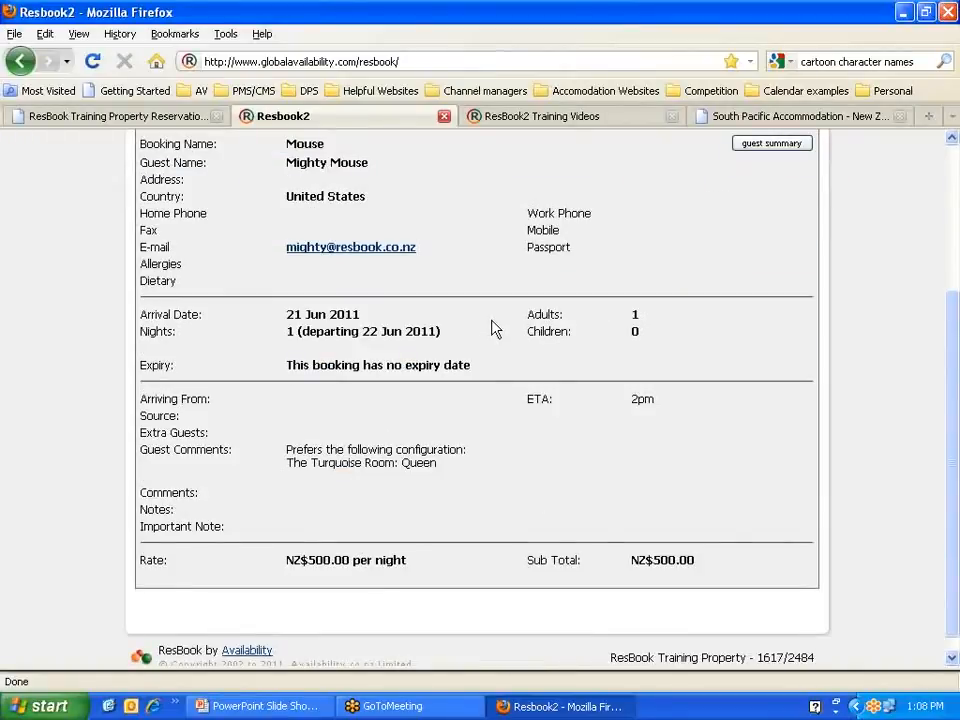
scroll(381, 445, "up", 4)
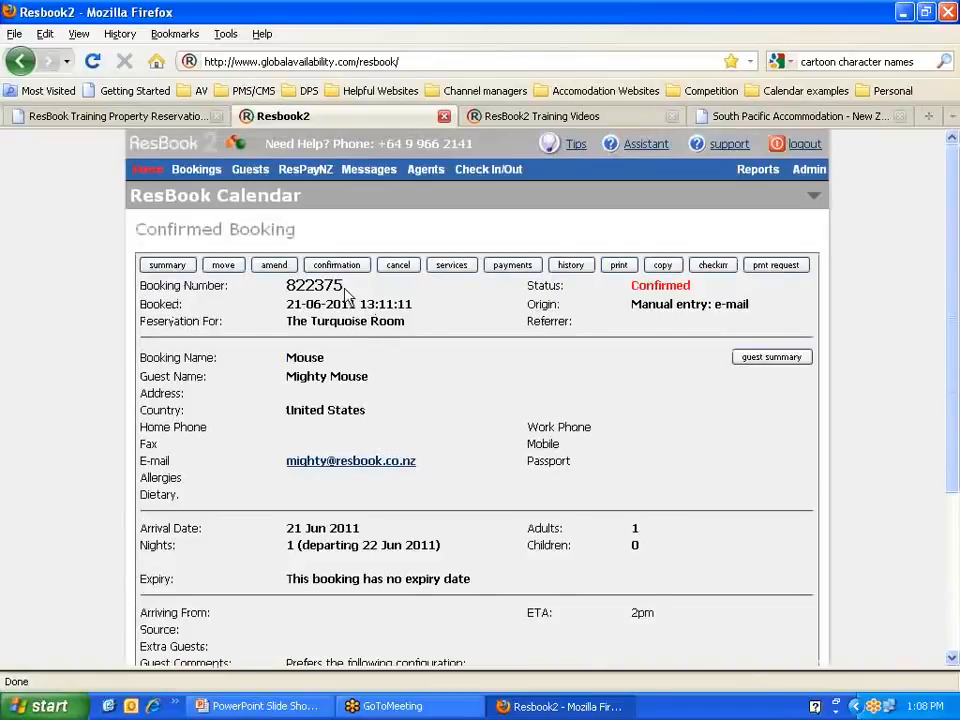
left_click_drag(344, 286, 287, 286)
right_click(288, 287)
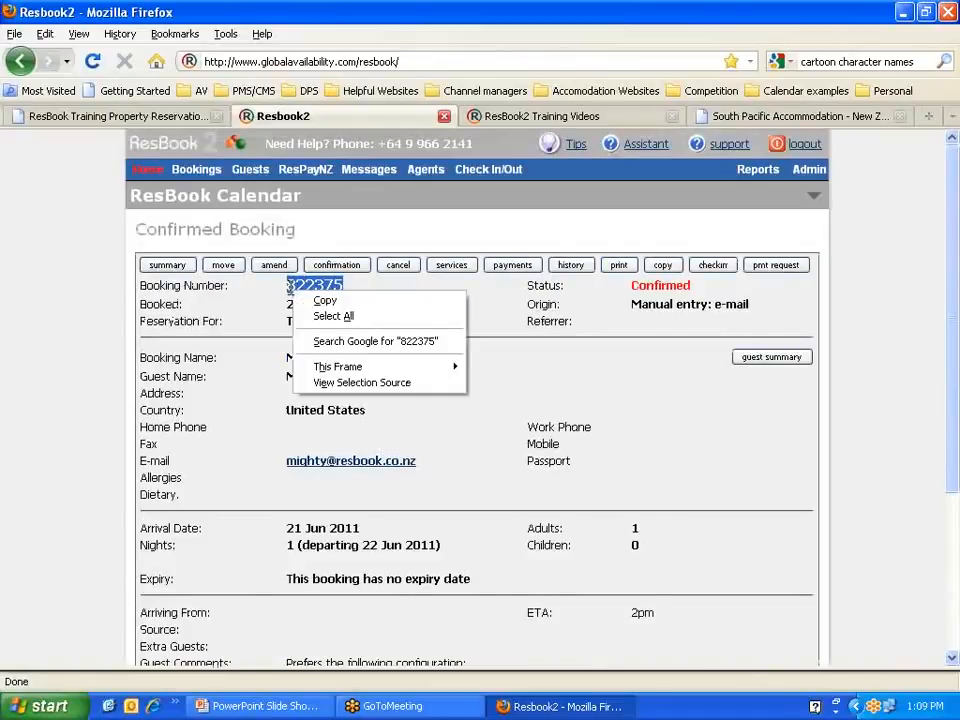
left_click(325, 300)
Step: Load the copied booking number into the ResPay card payment window
left_click(307, 171)
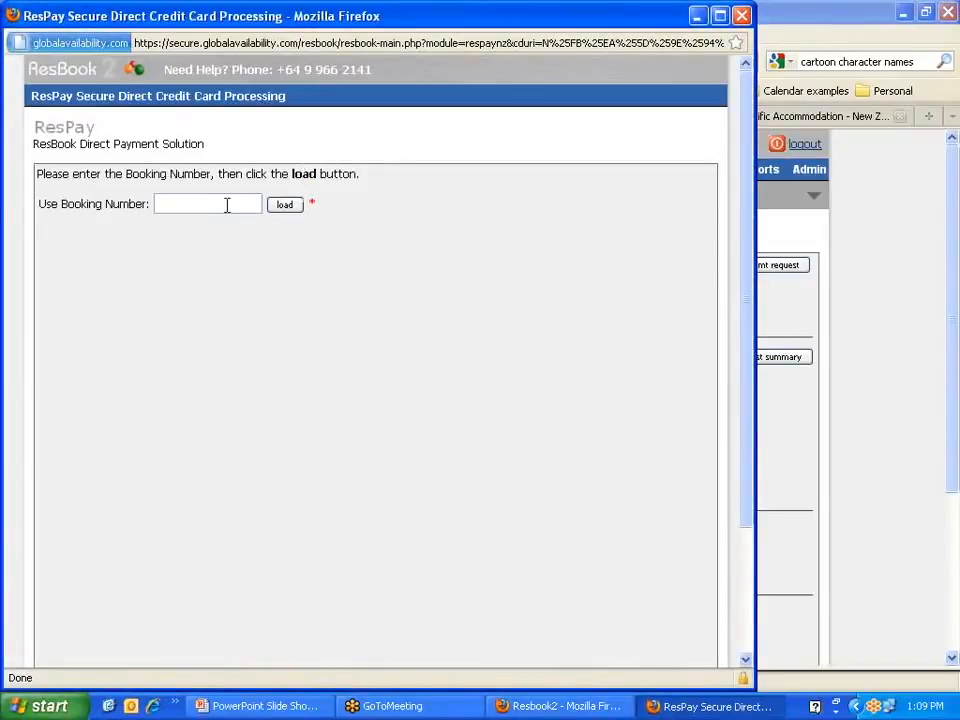
right_click(197, 206)
left_click(229, 272)
left_click(282, 206)
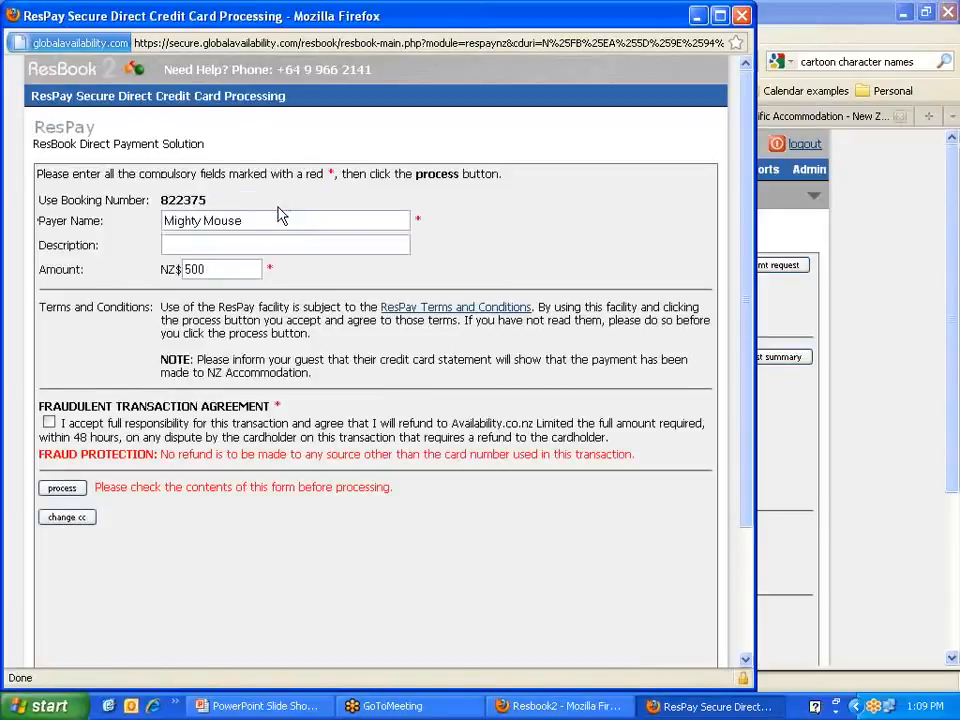
Step: Charge NZ$125 with the property name as description, then view the booking's payments
left_click_drag(229, 268, 183, 268)
type("1")
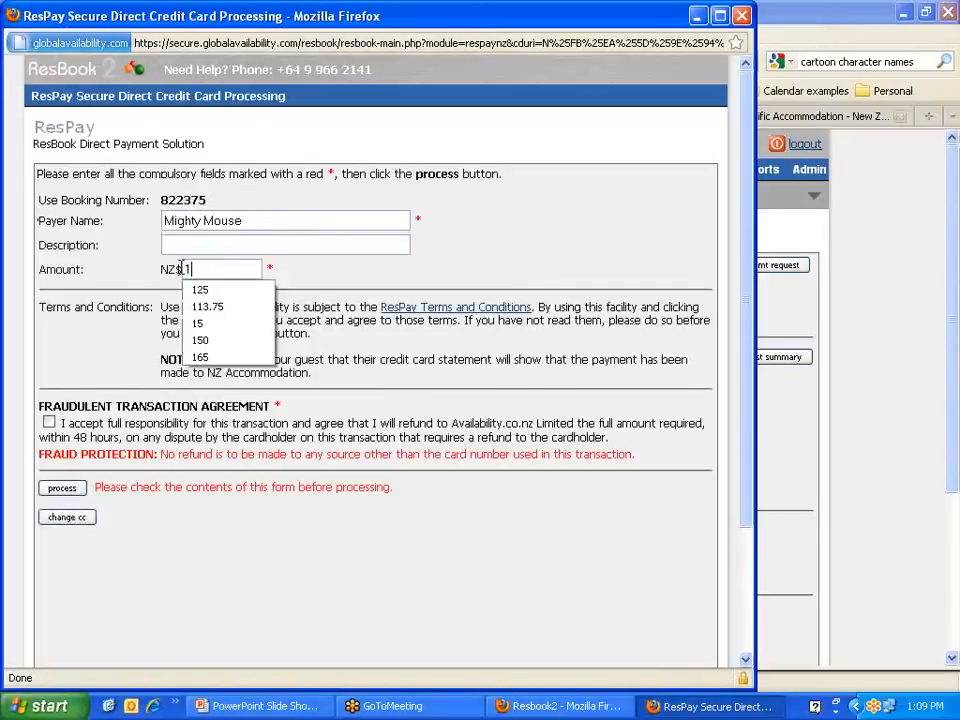
type("25")
left_click(176, 249)
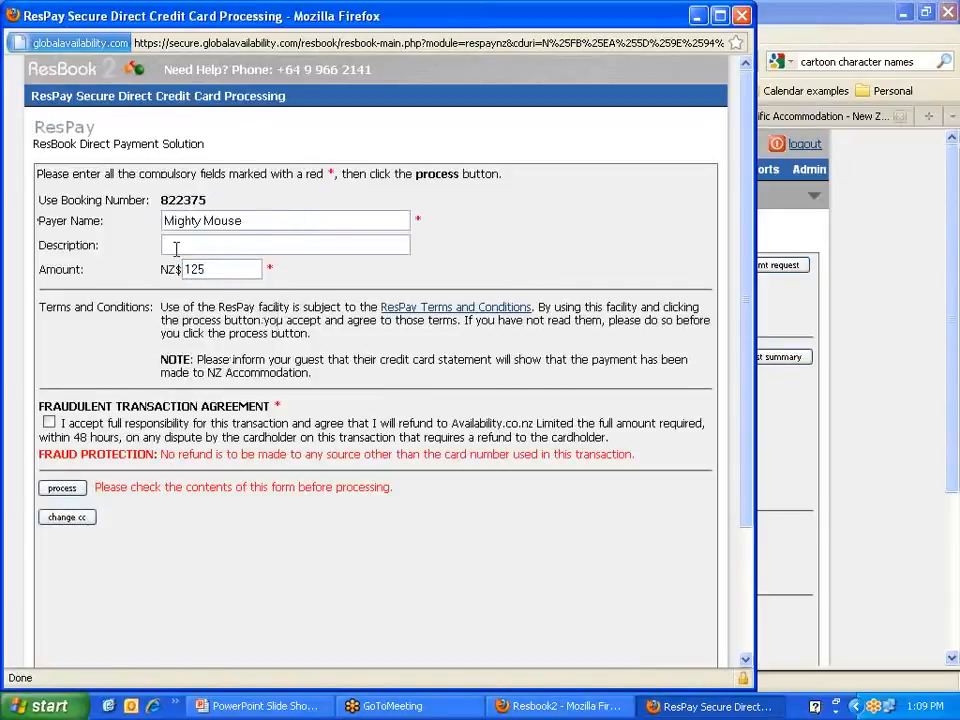
type("pr")
key("Down")
key("Return")
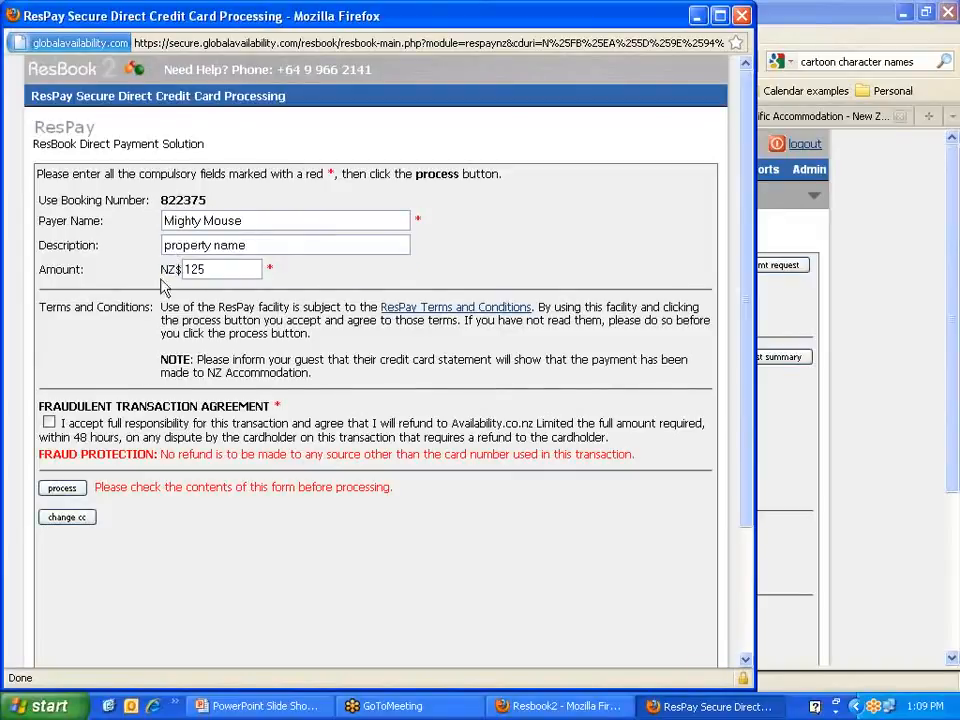
left_click(50, 422)
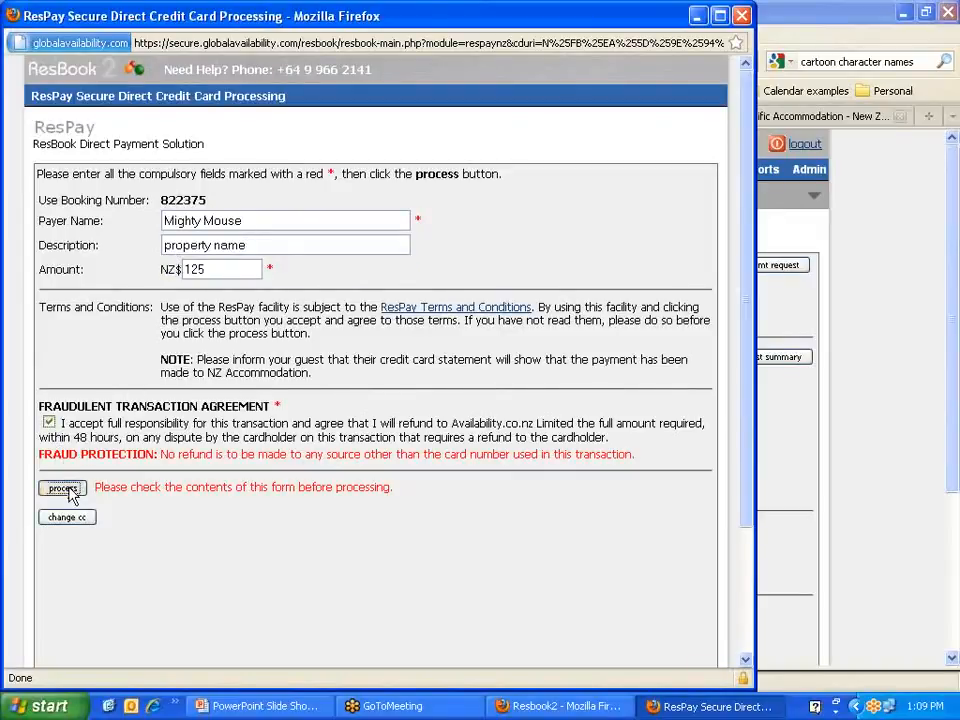
left_click(64, 488)
left_click(338, 379)
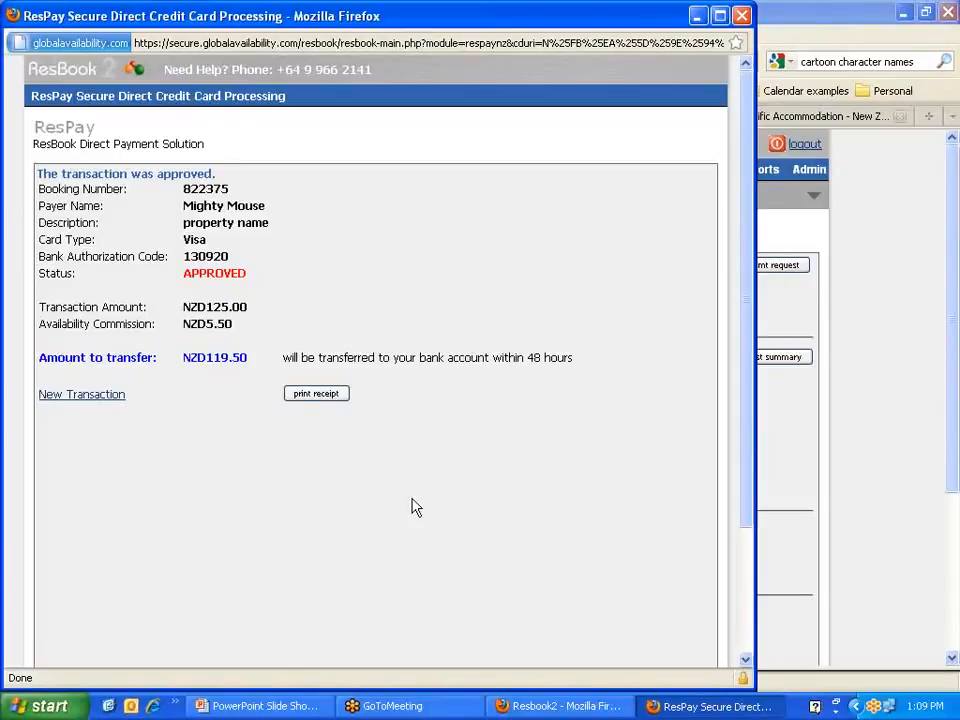
left_click(741, 15)
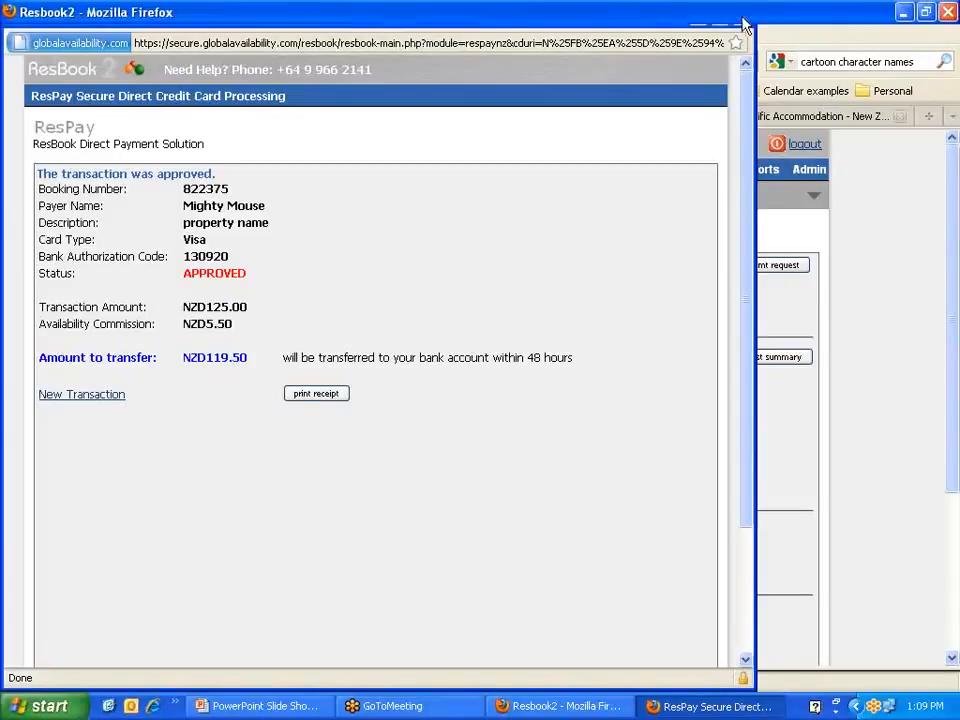
left_click(512, 267)
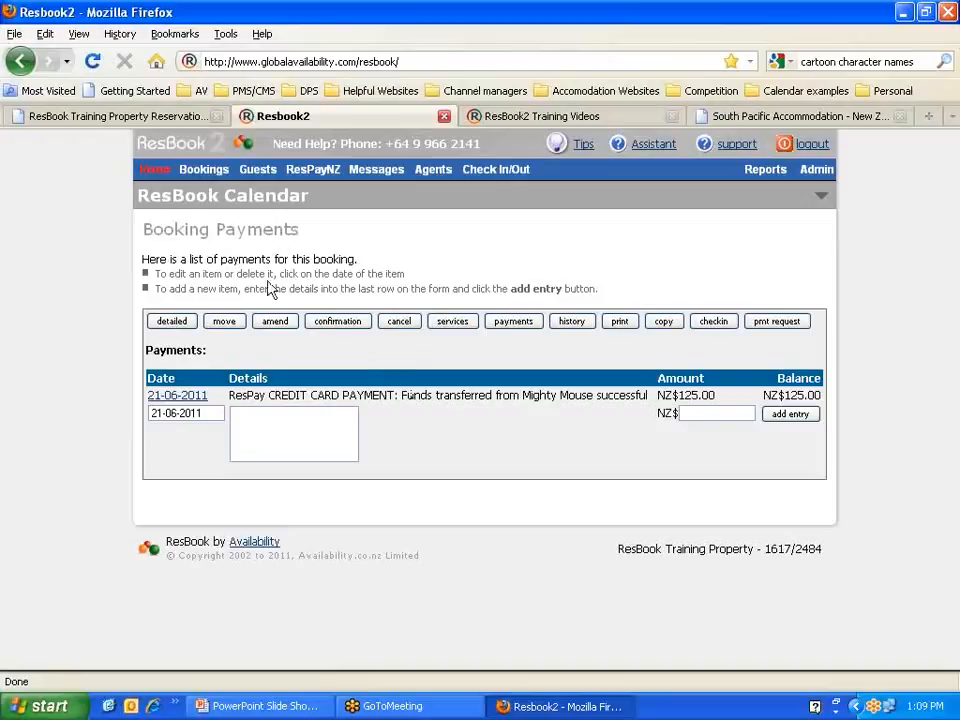
Step: Return to the home calendar and bring up the Bookings menu
left_click(155, 170)
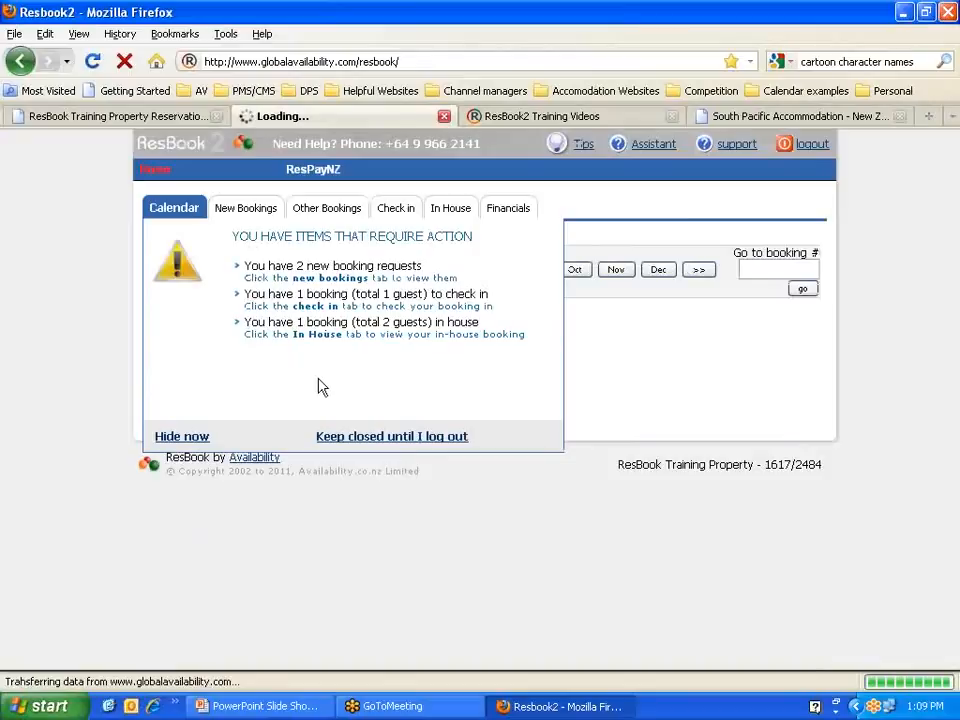
mouse_move(194, 178)
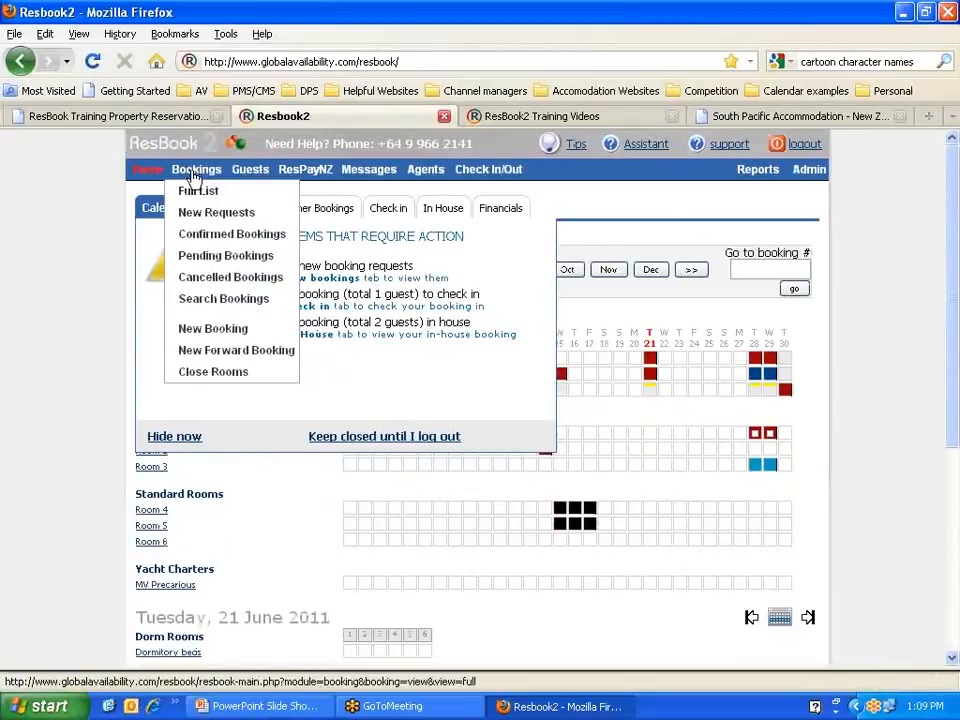
Step: Start a new manual booking with dormitory bed1 and bed2 selected
left_click(197, 336)
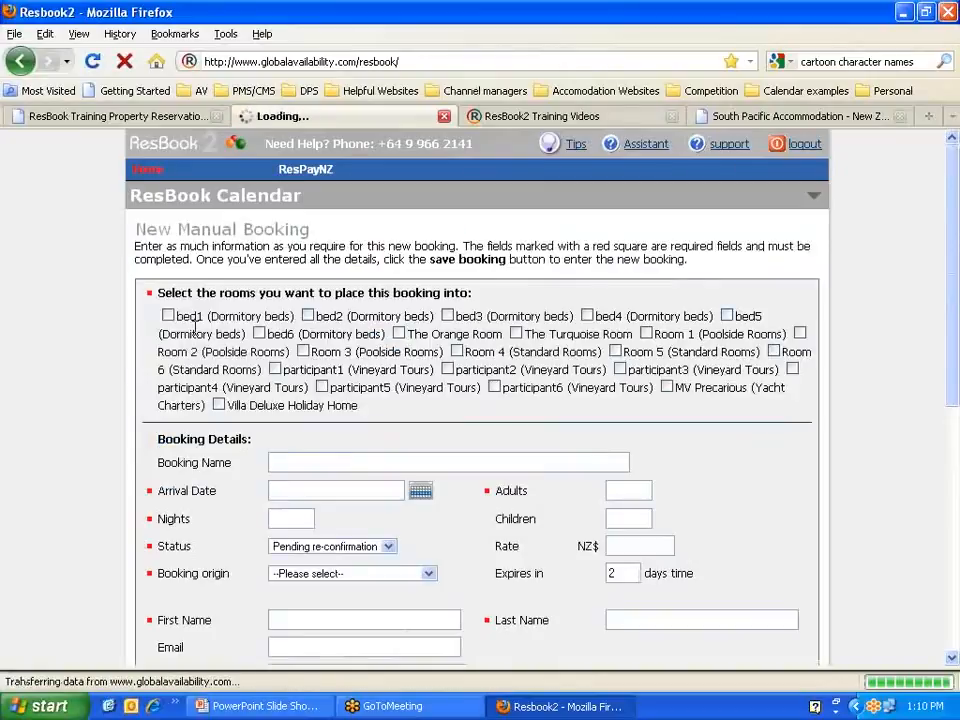
left_click_drag(312, 230, 184, 228)
left_click(184, 228)
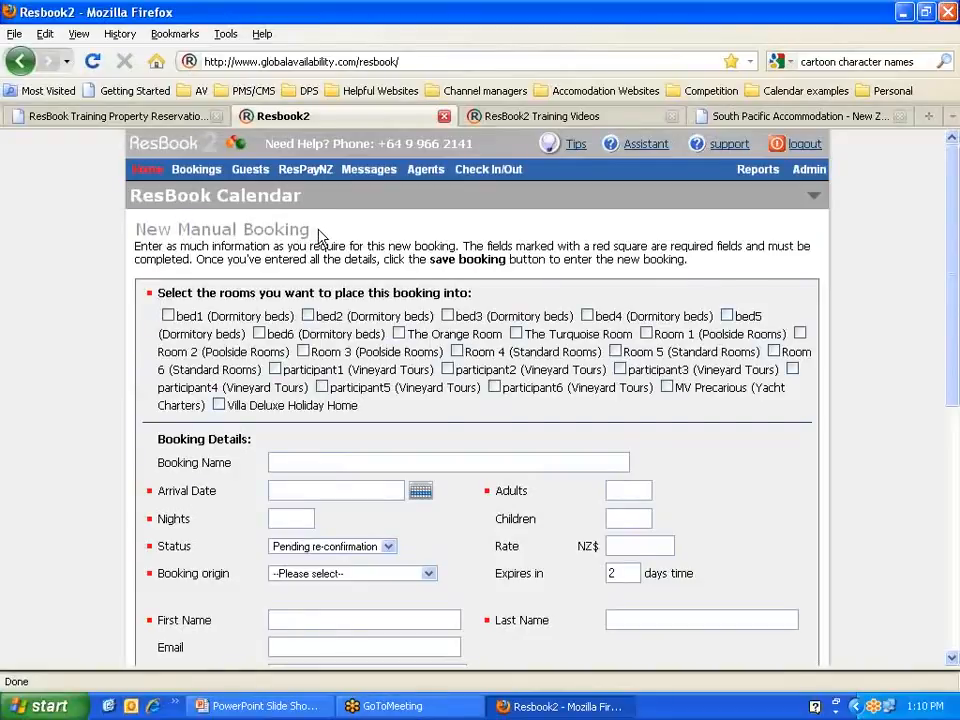
left_click(168, 317)
left_click(307, 317)
Step: Set arrival 21 June 2011, 2 adults, 1 night, and status Confirmed
scroll(410, 390, "down", 2)
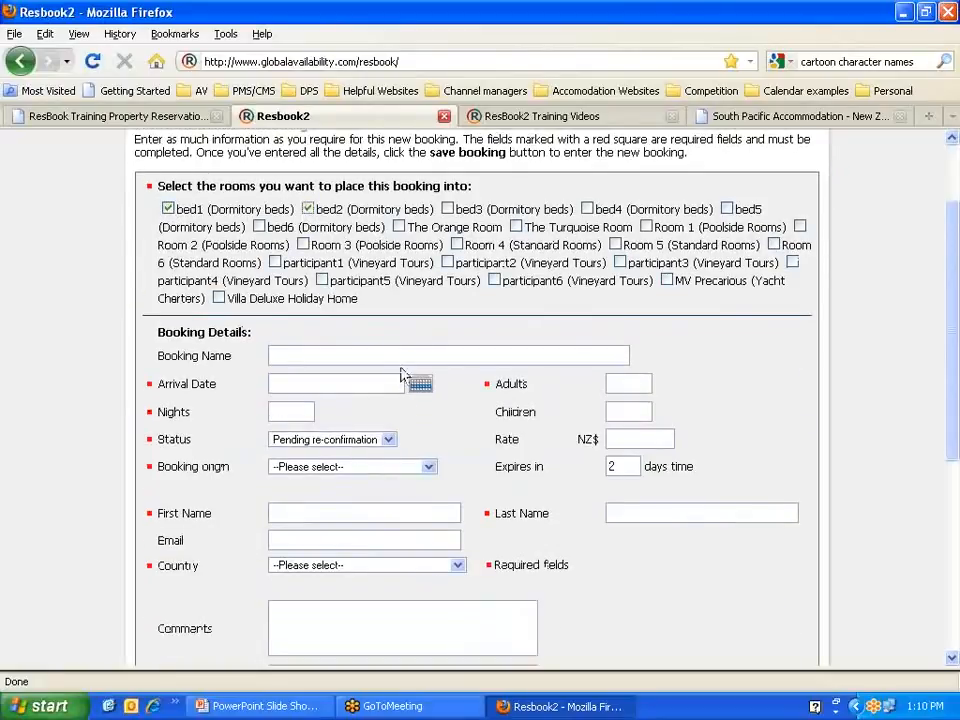
scroll(404, 375, "up", 2)
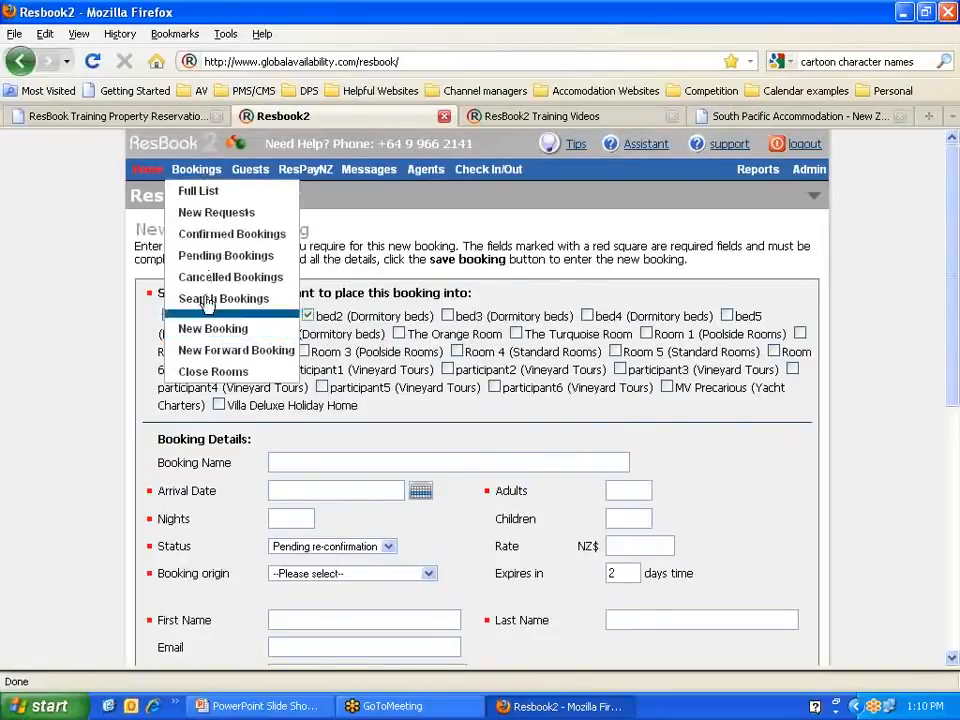
scroll(94, 331, "down", 2)
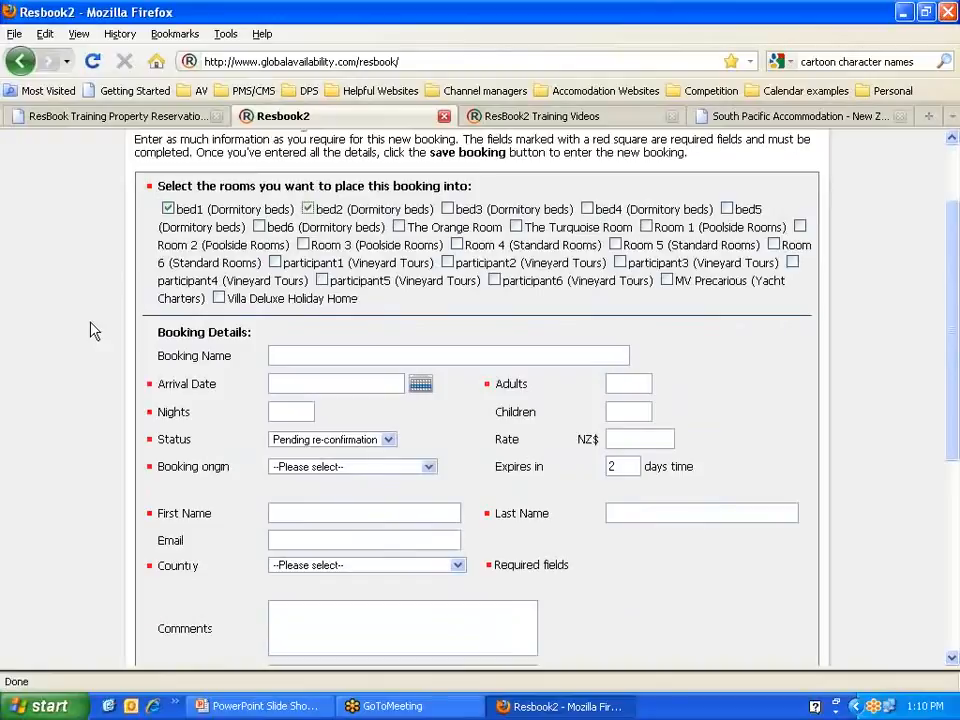
left_click(420, 387)
left_click(338, 498)
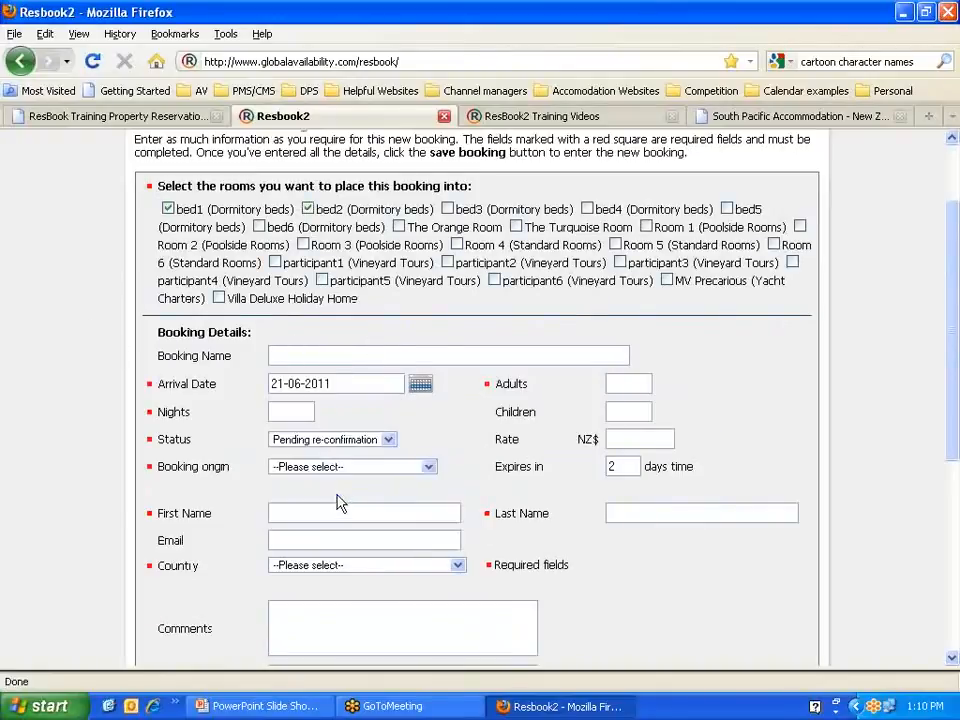
left_click(633, 386)
type("2")
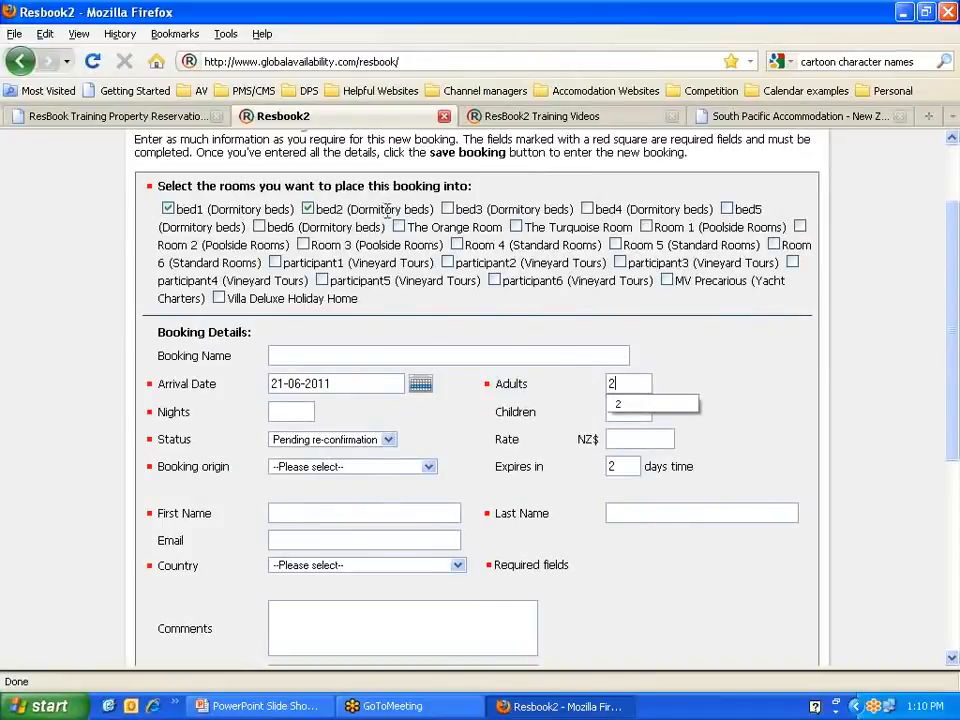
left_click(278, 410)
type("1")
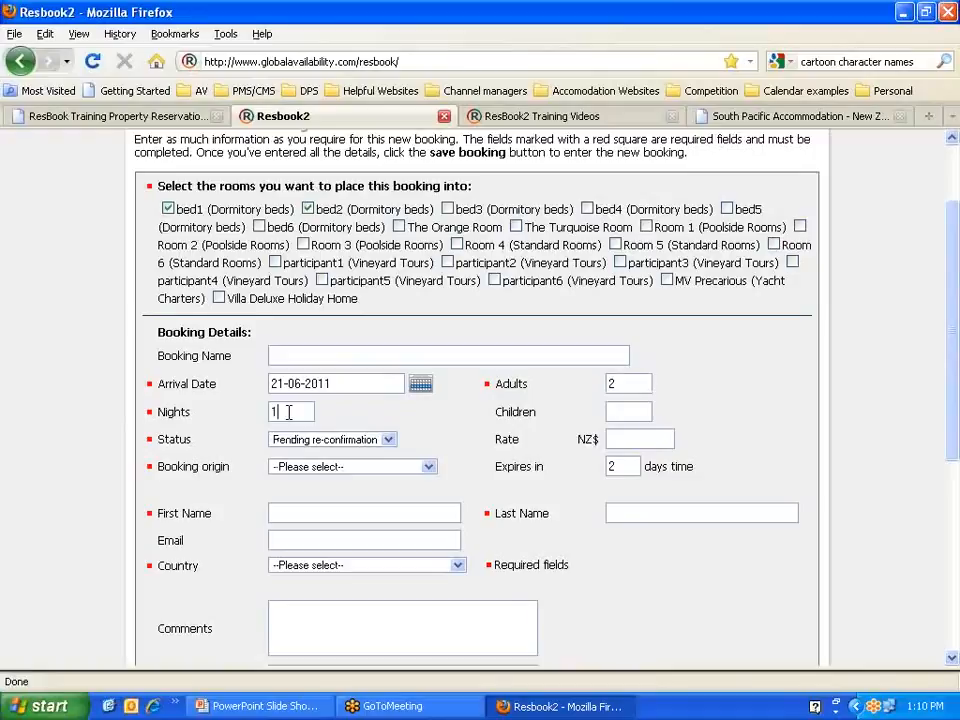
key("Tab")
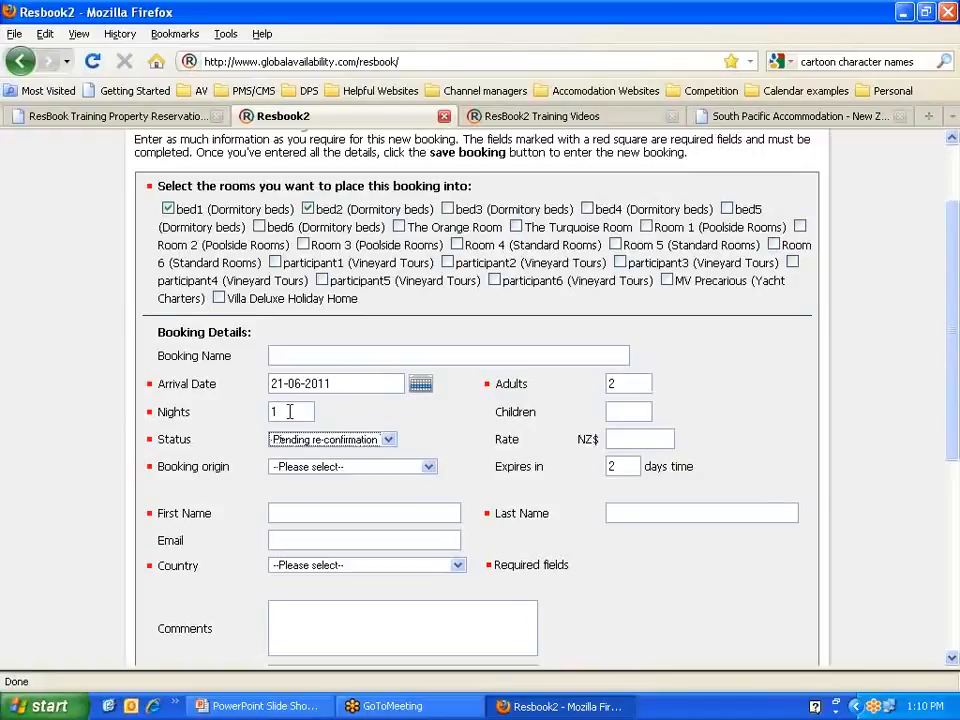
left_click(389, 440)
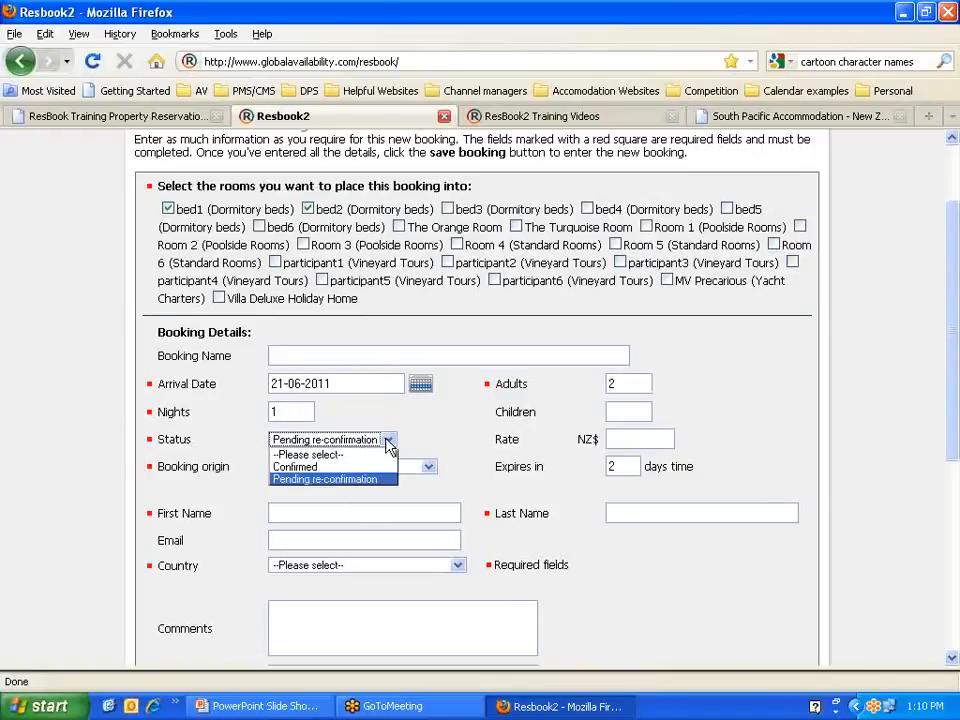
left_click(338, 468)
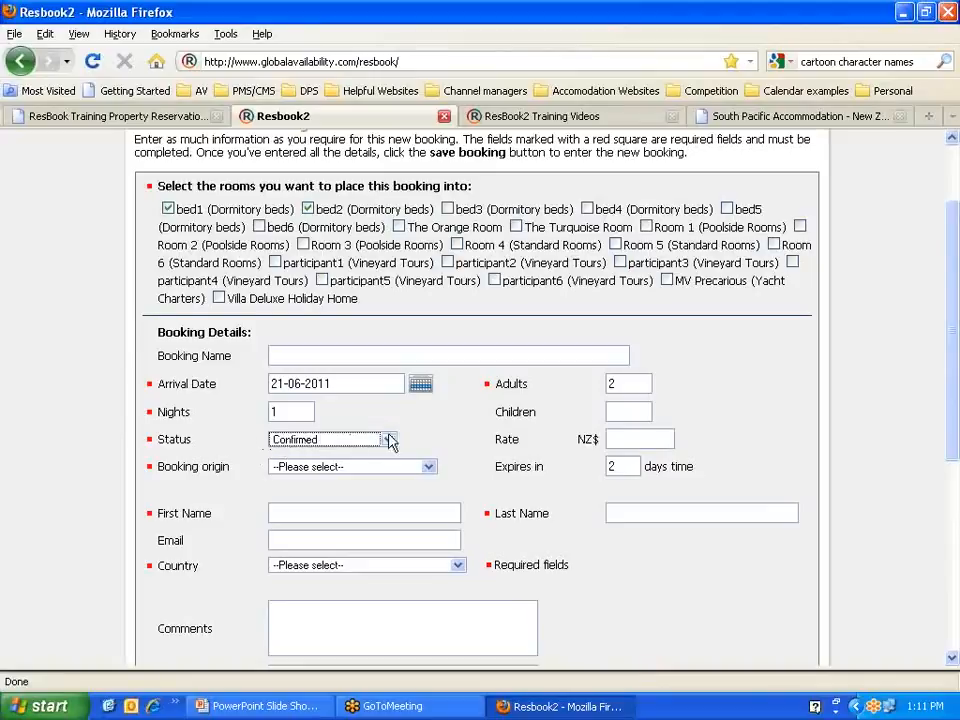
Step: Set the nightly rate to 60
left_click(643, 438)
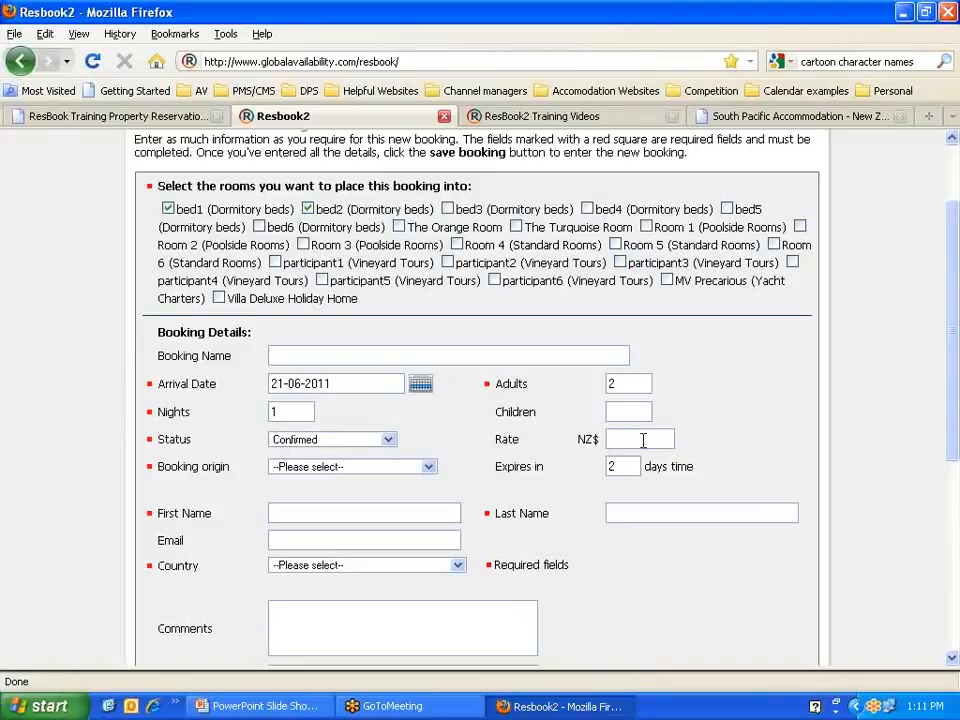
type("50")
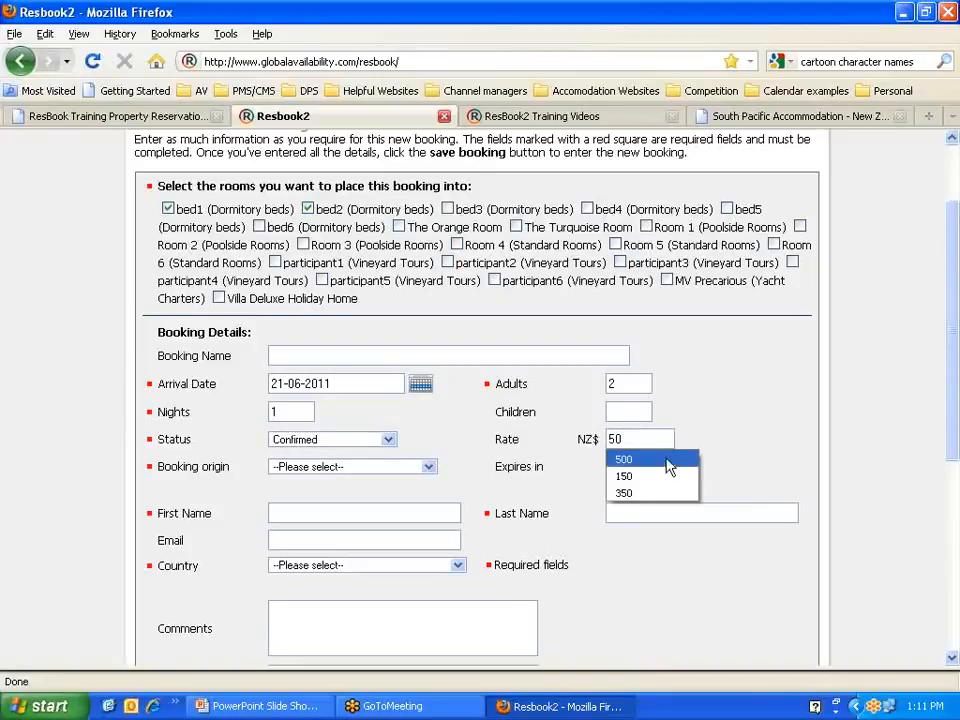
key("BackSpace")
key("BackSpace")
type("6")
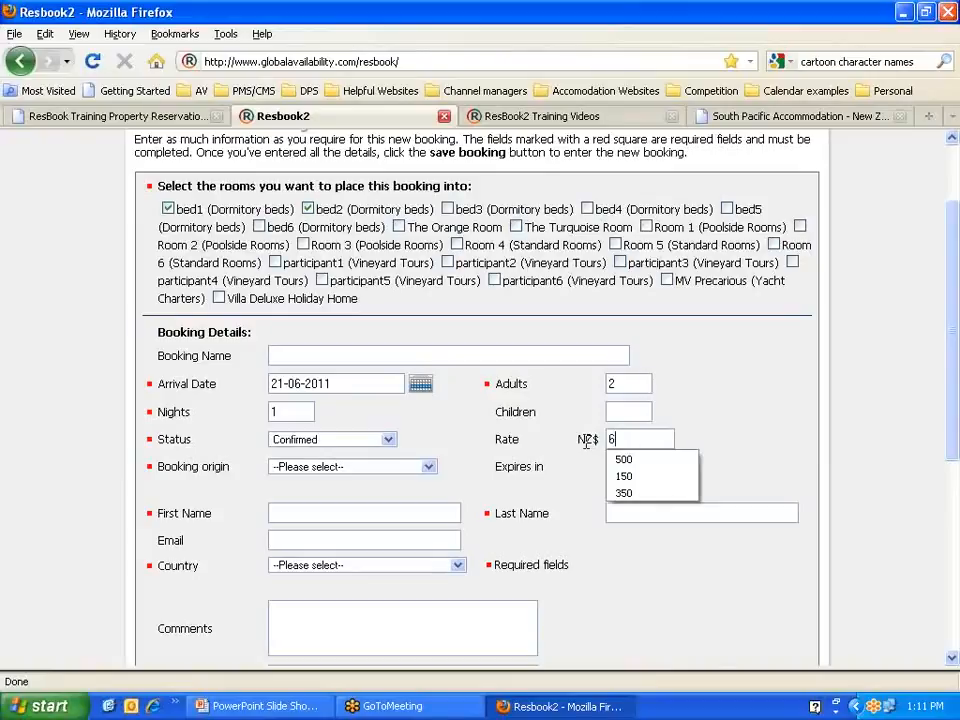
type("0")
left_click(719, 427)
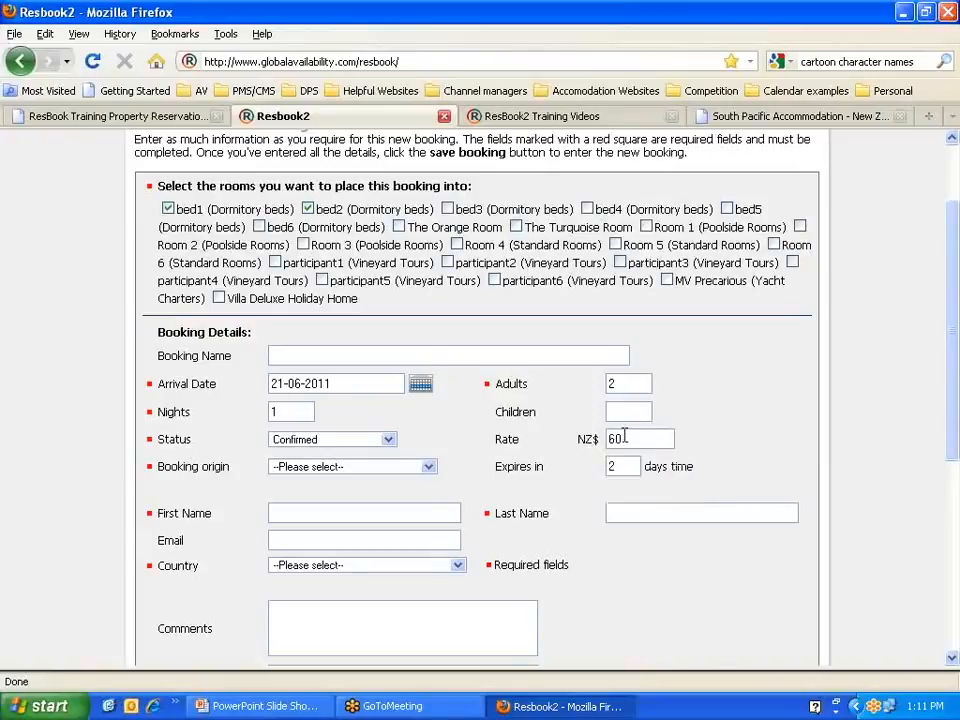
double_click(270, 411)
Step: Set booking origin to Manual entry: telephone and enter the guest's first and last name
left_click(428, 469)
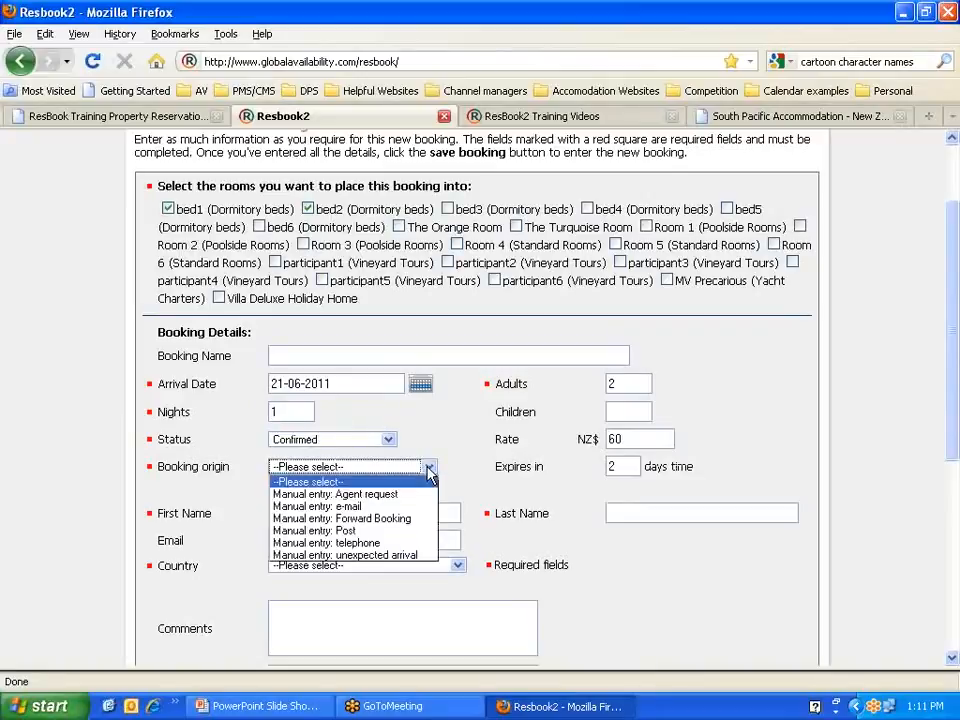
left_click(356, 542)
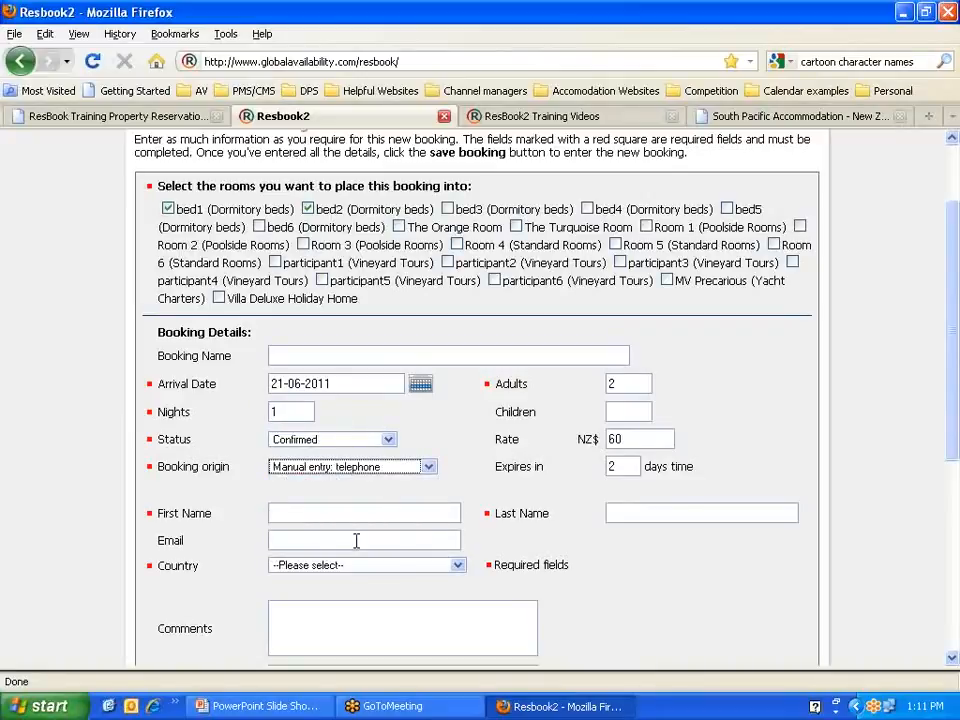
left_click(301, 512)
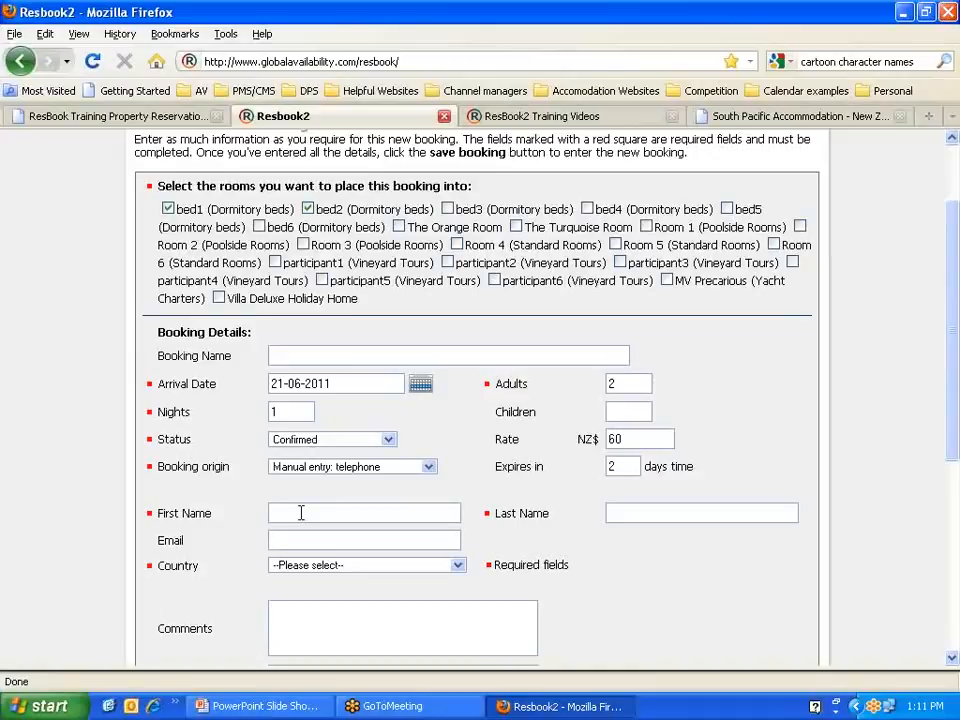
type("CHarlei")
type("Brown")
left_click(287, 510)
key("BackSpace")
type("harlie")
Step: Choose New Zealand as the guest's country and save the booking
scroll(236, 508, "down", 2)
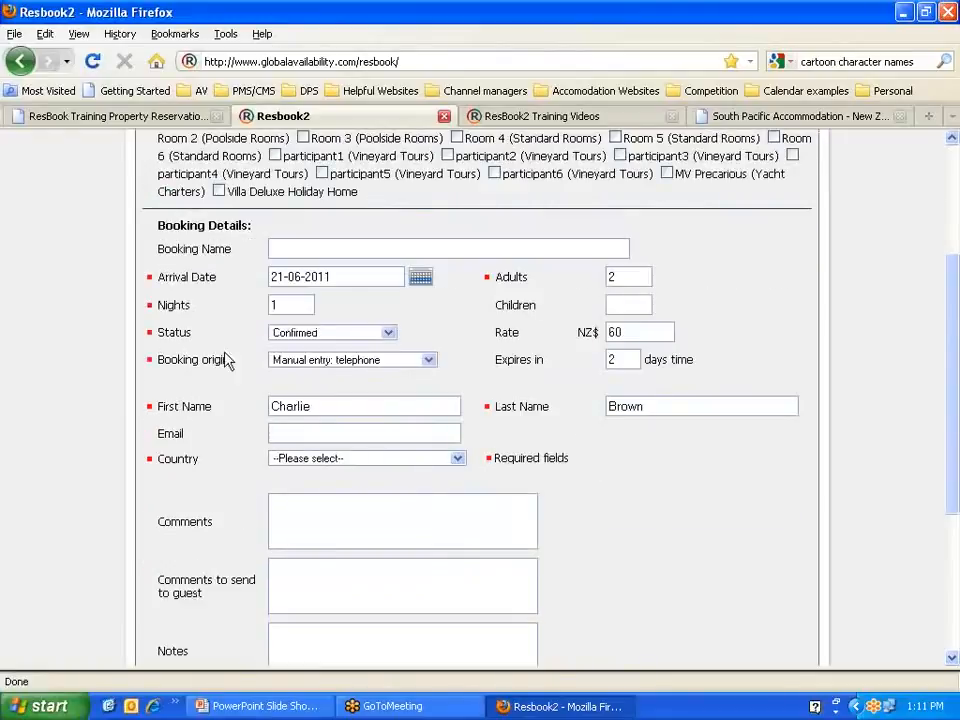
key("Tab")
key("Tab")
key("Tab")
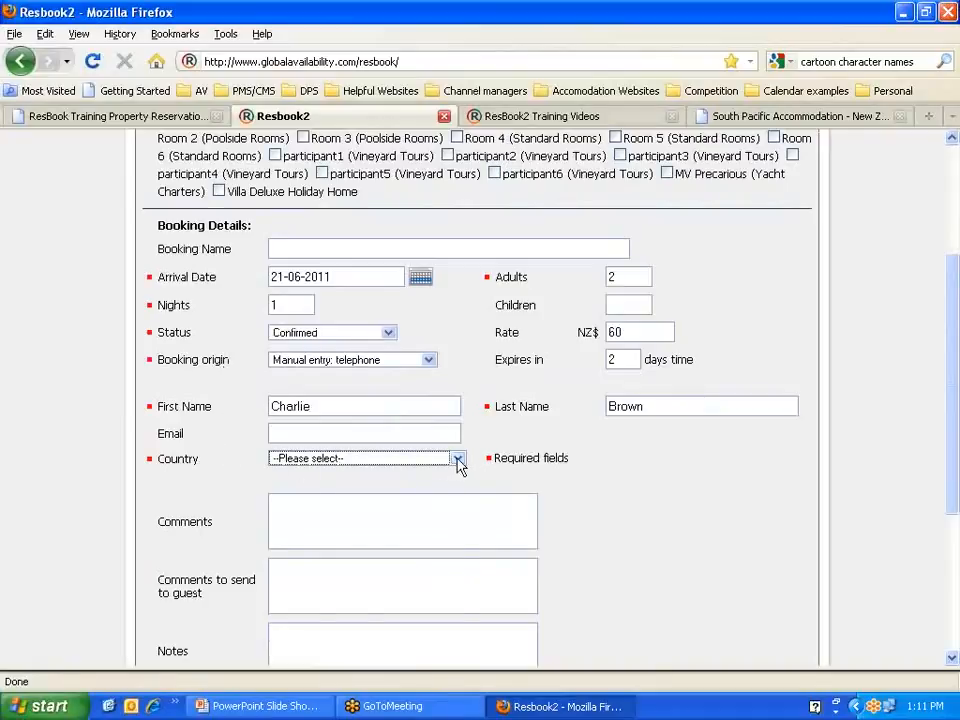
left_click(458, 460)
left_click(405, 495)
scroll(560, 495, "down", 4)
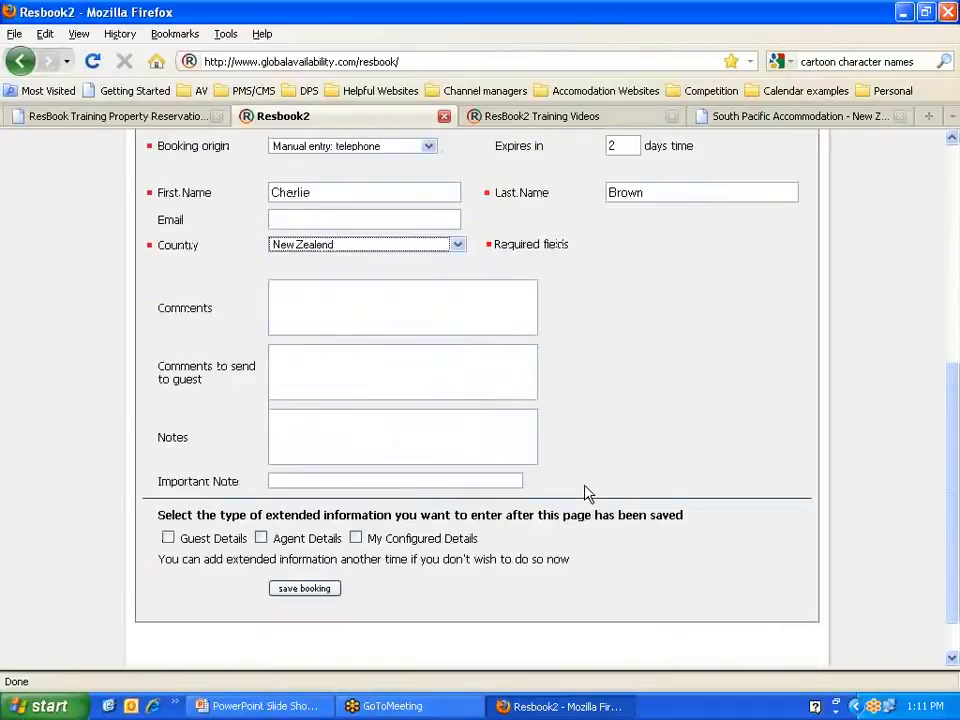
scroll(243, 372, "up", 2)
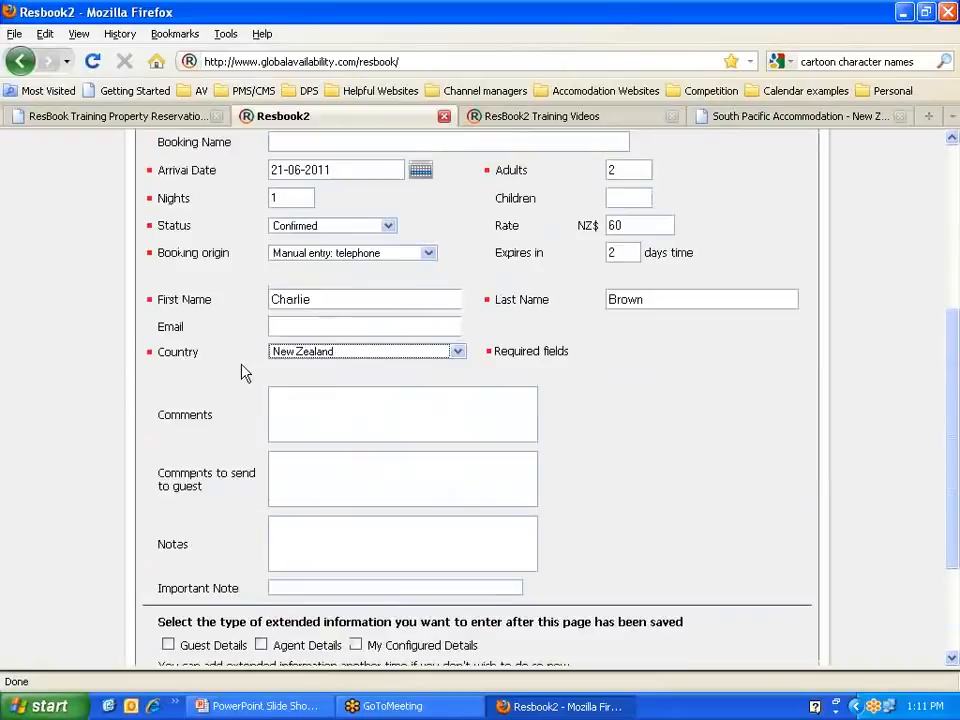
scroll(243, 372, "up", 2)
scroll(240, 370, "down", 4)
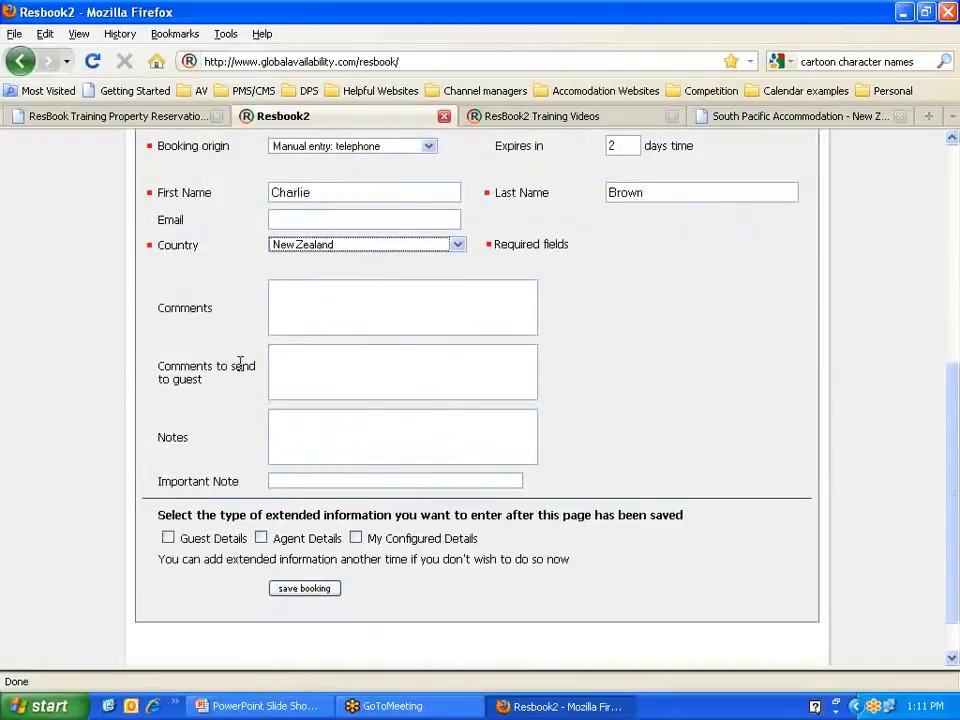
left_click(309, 590)
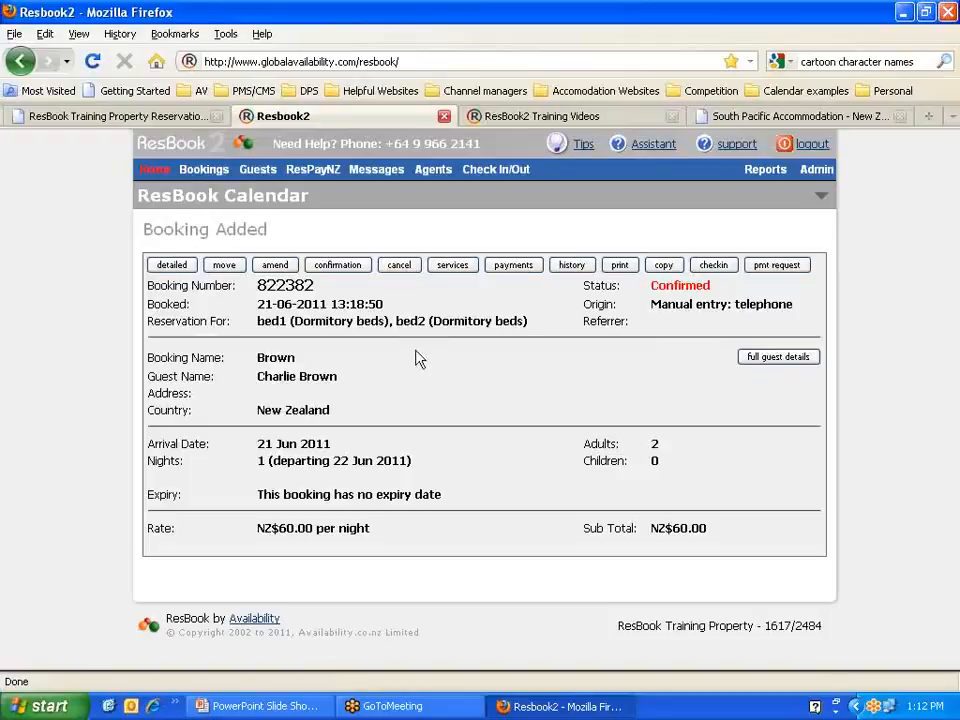
Step: Copy the new booking number and load it in the ResPay window
left_click_drag(316, 288, 255, 288)
key("ctrl+c")
right_click(287, 287)
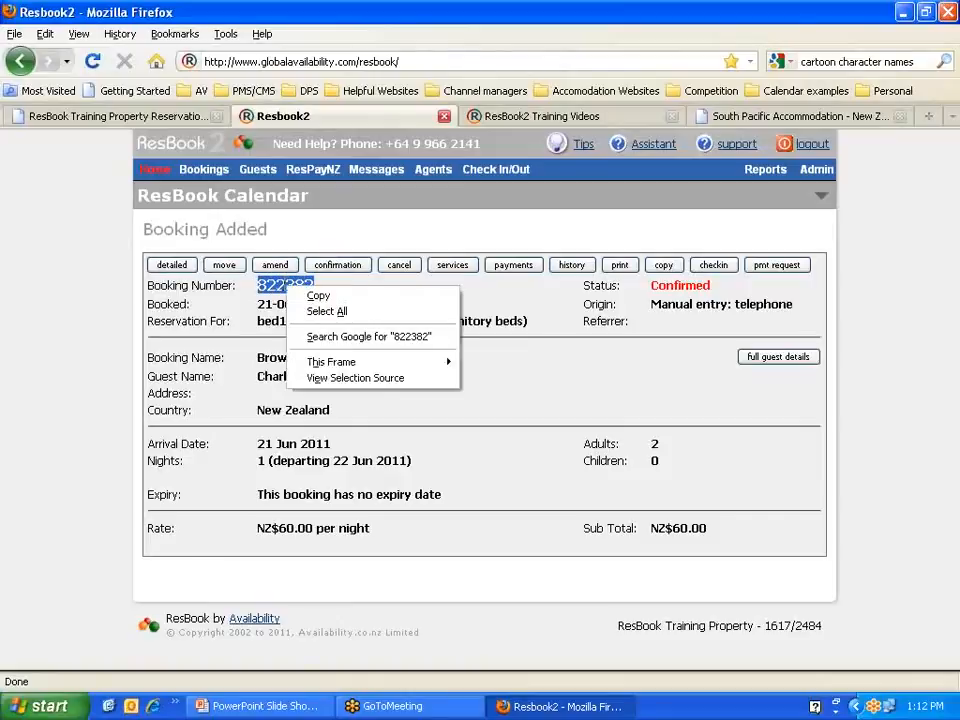
left_click(318, 296)
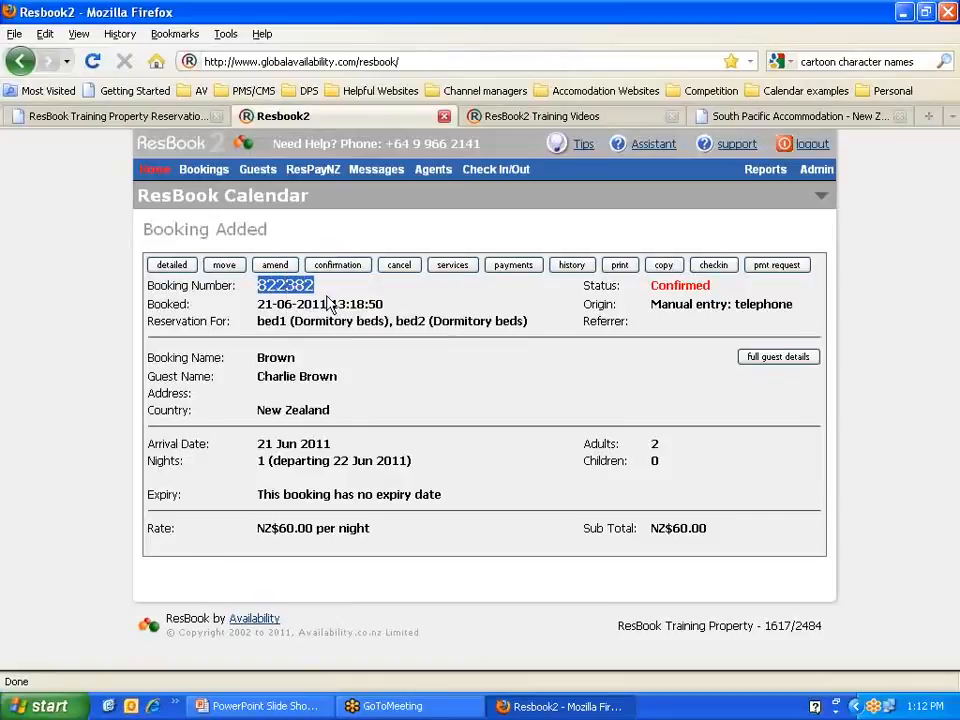
left_click(318, 172)
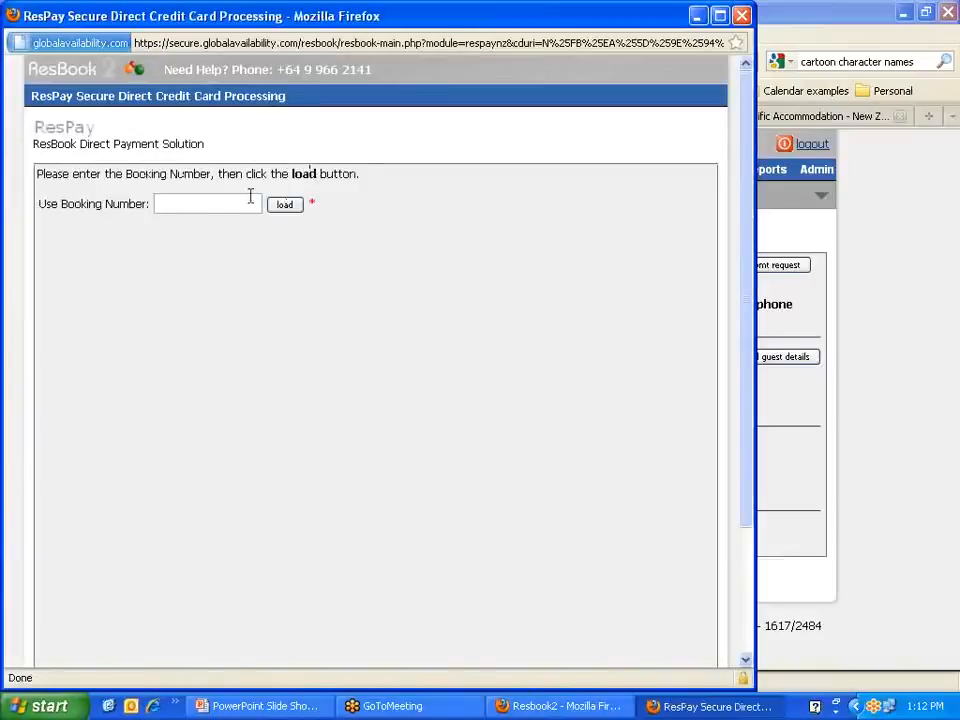
left_click(189, 204)
right_click(189, 204)
left_click(240, 272)
left_click(283, 206)
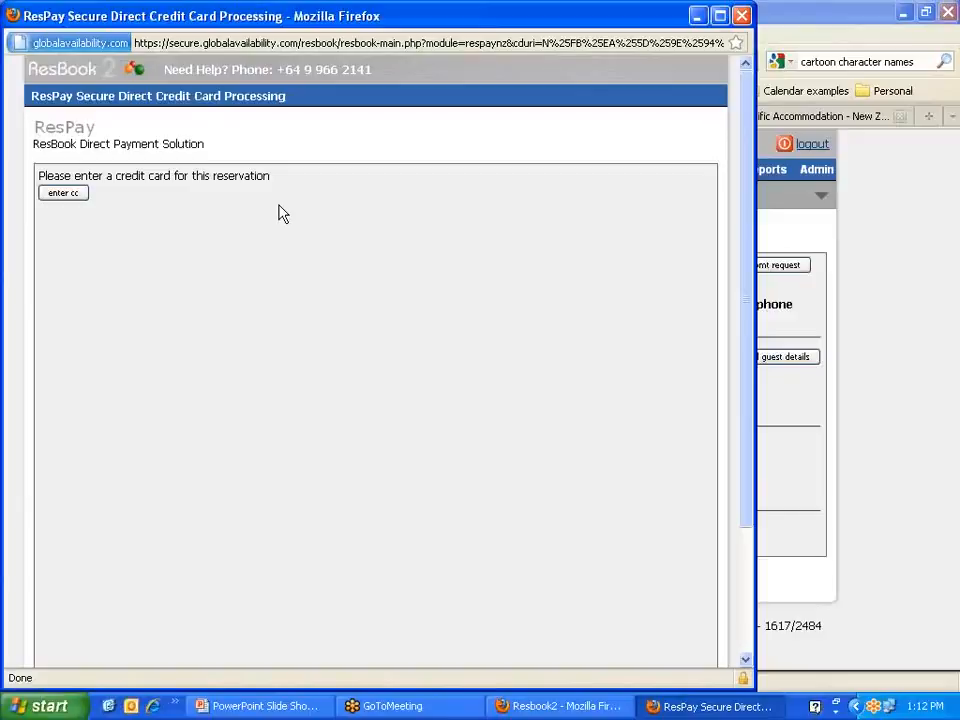
Step: Store a test credit card expiring 2013, name TEST, with a security code, then close ResPay
left_click(60, 196)
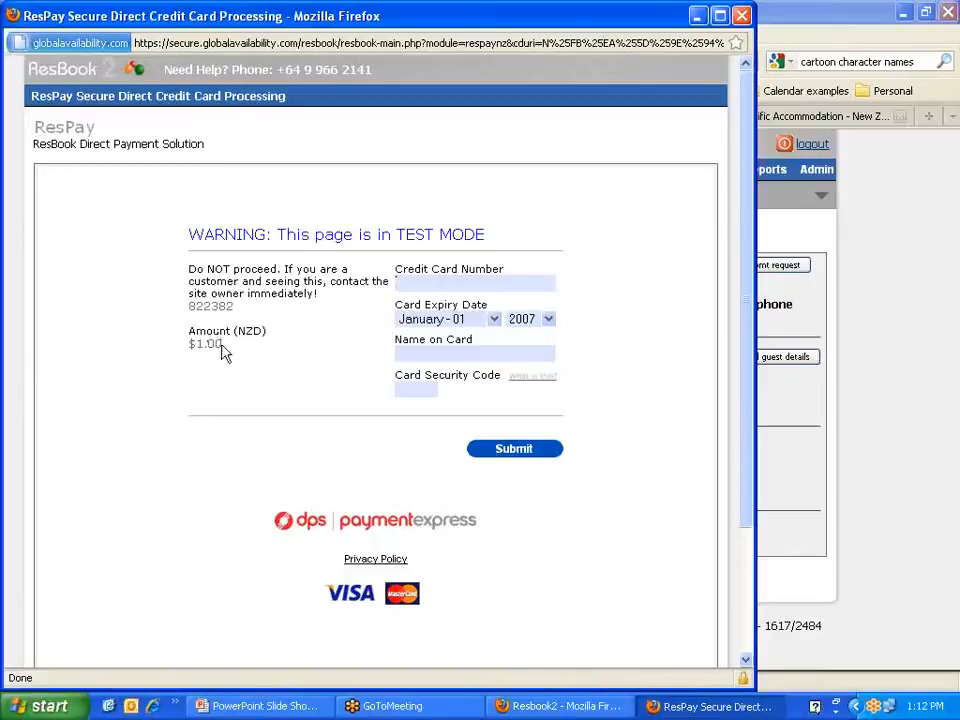
left_click_drag(223, 352, 190, 353)
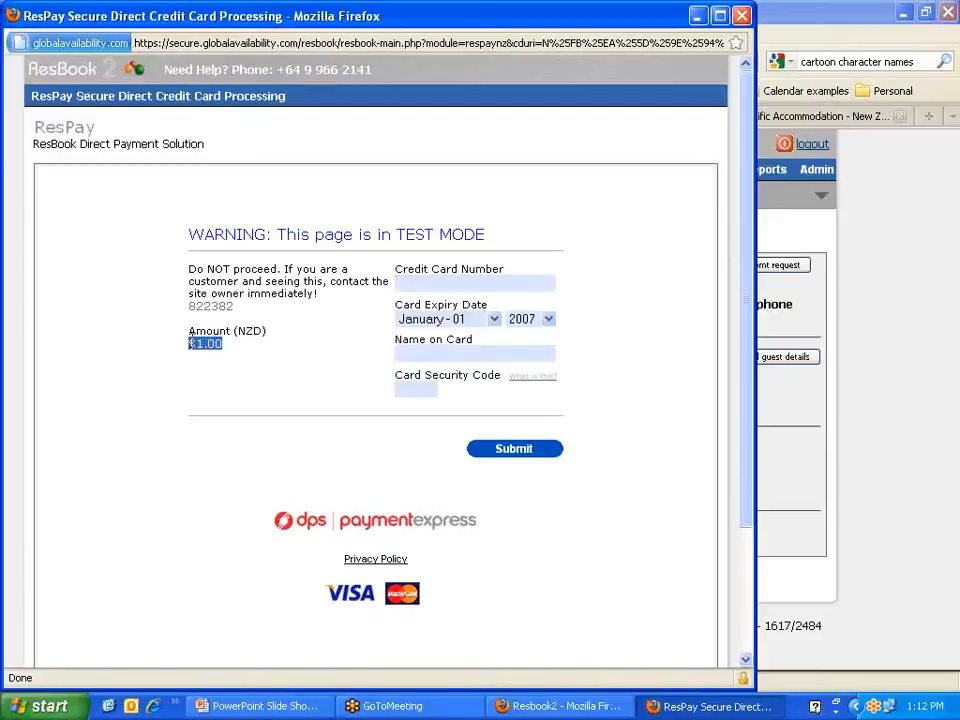
left_click(413, 281)
type("4111")
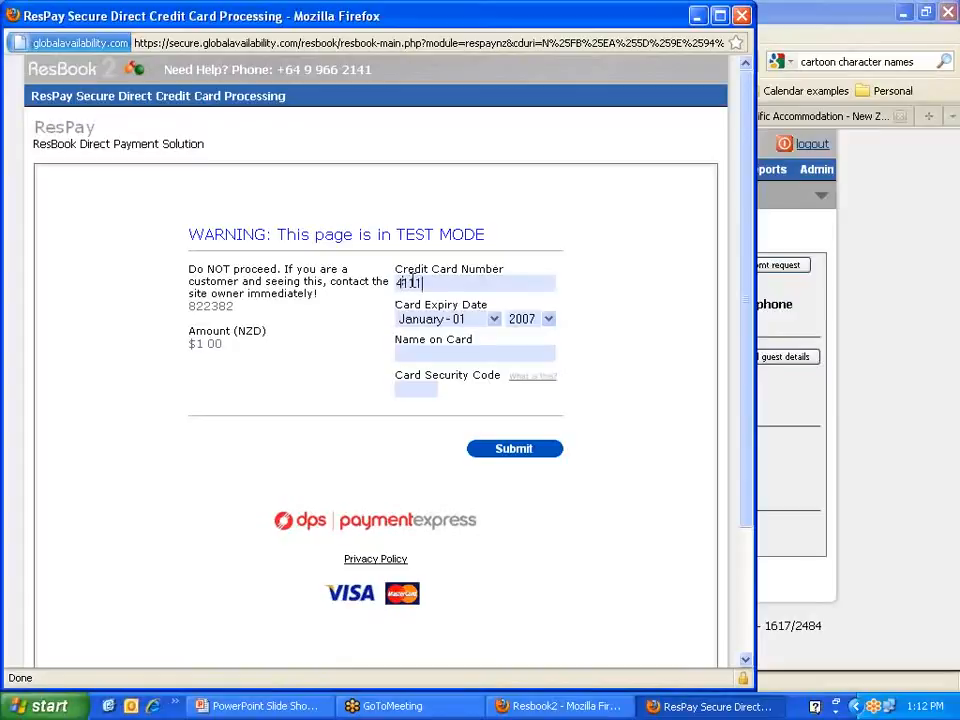
type("111111111111")
key("Tab")
key("Tab")
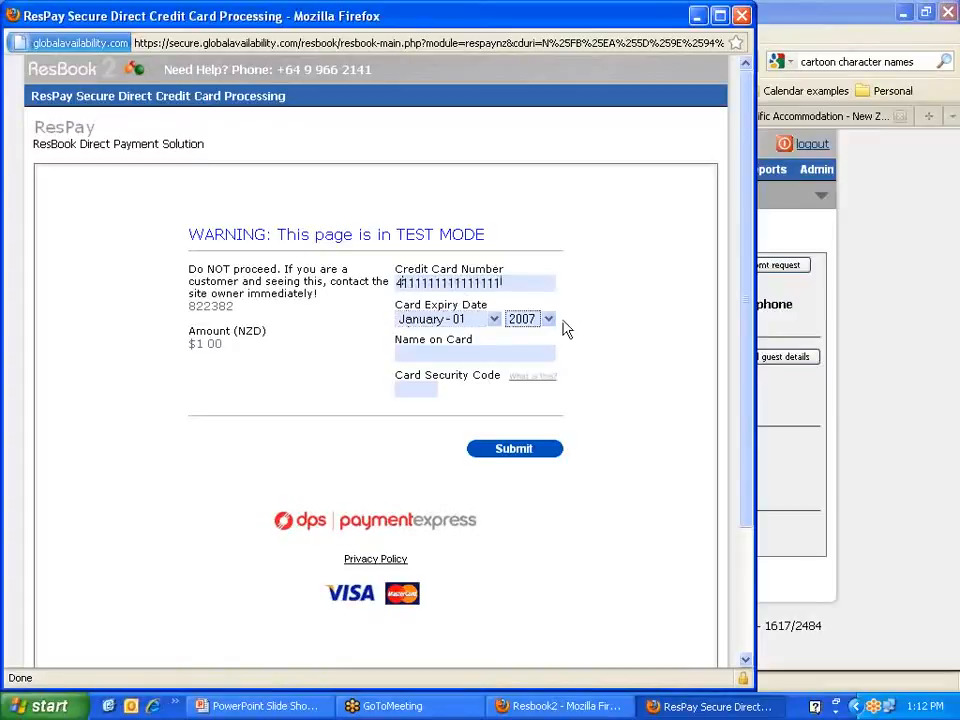
left_click(549, 319)
left_click(553, 428)
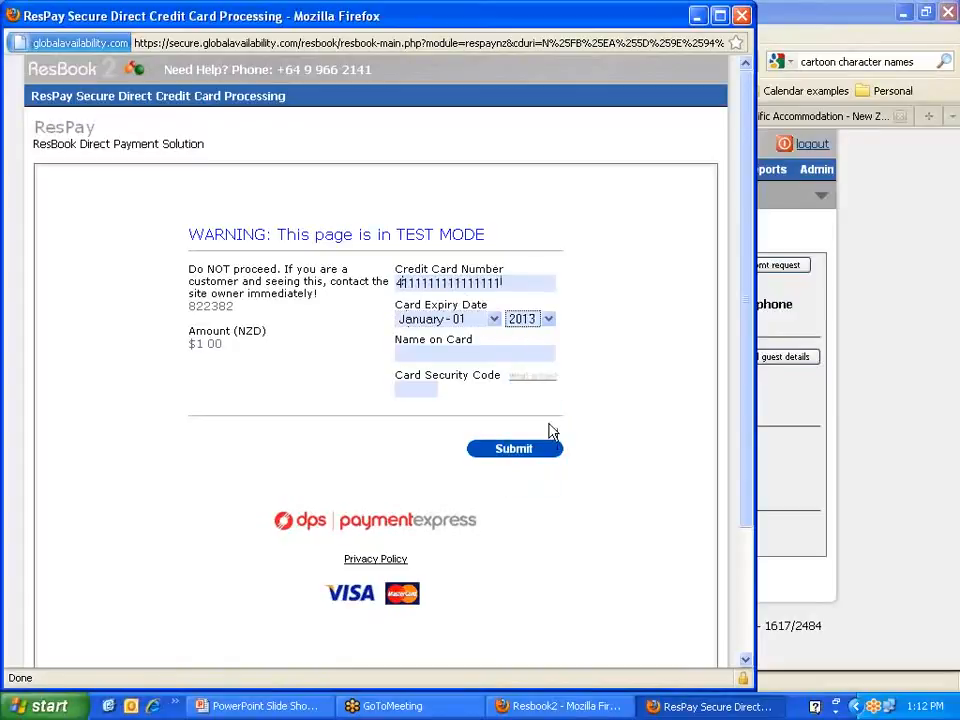
left_click(460, 354)
type("TEST")
key("Tab")
type("1")
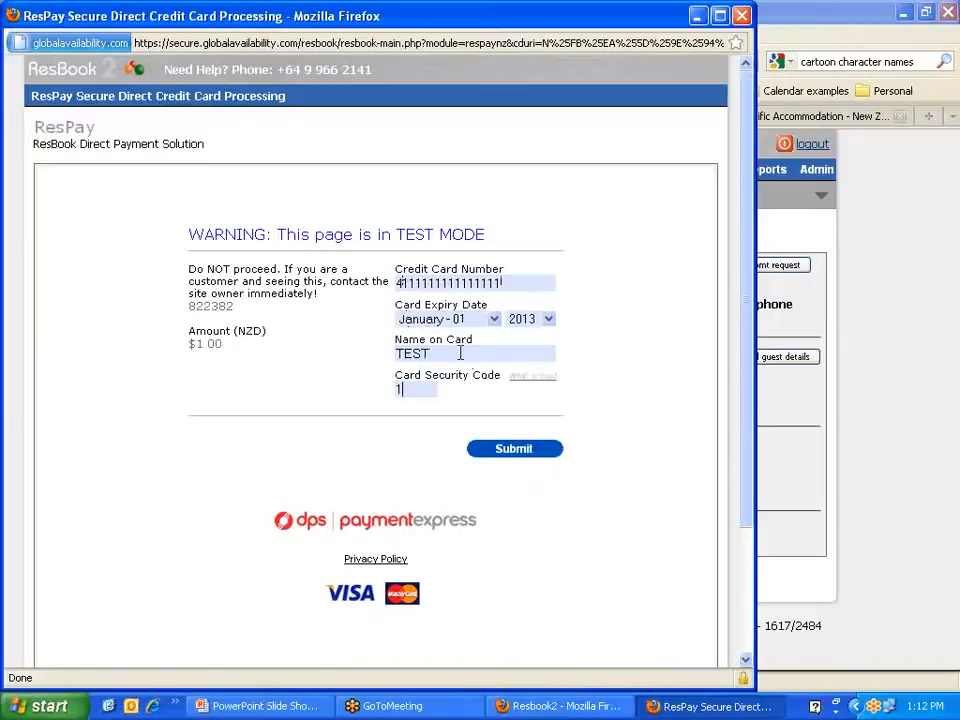
type("23")
left_click(514, 452)
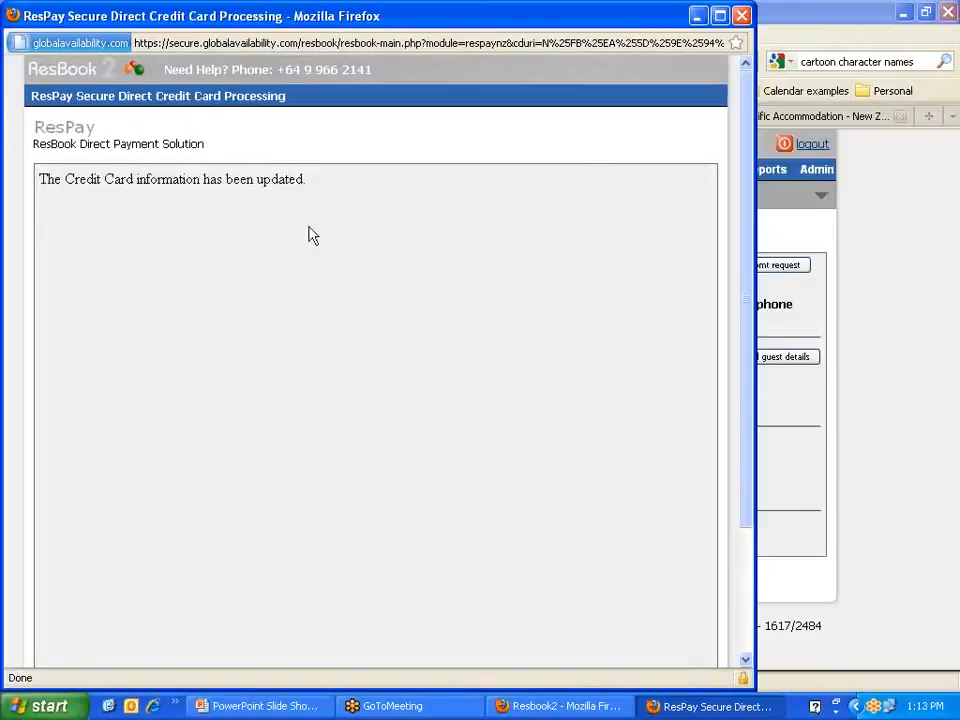
left_click(741, 16)
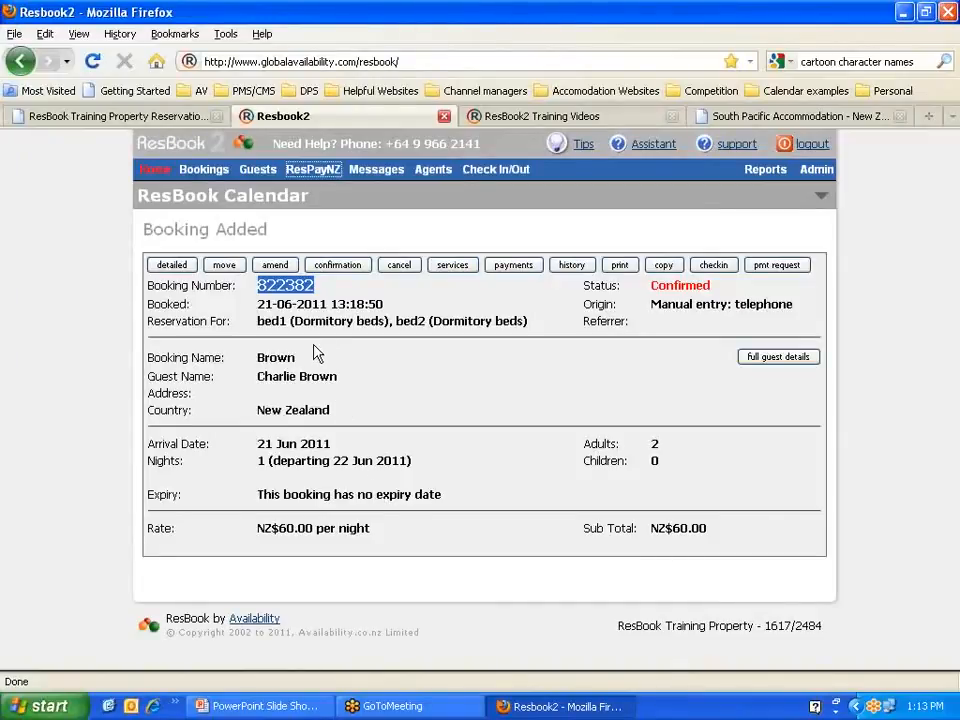
left_click(318, 170)
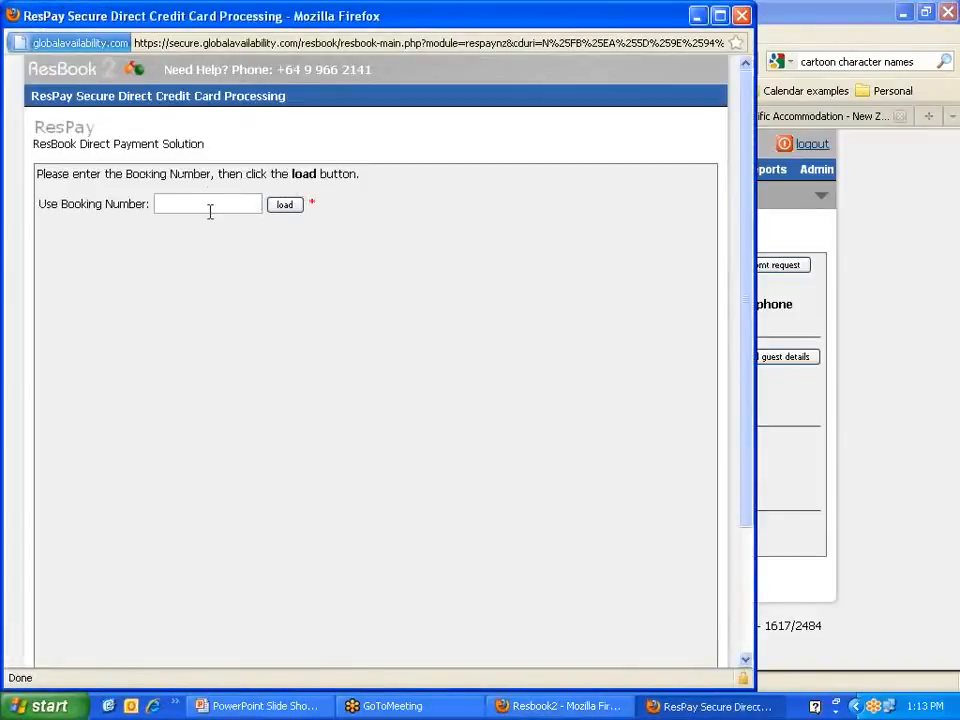
left_click(209, 207)
right_click(209, 207)
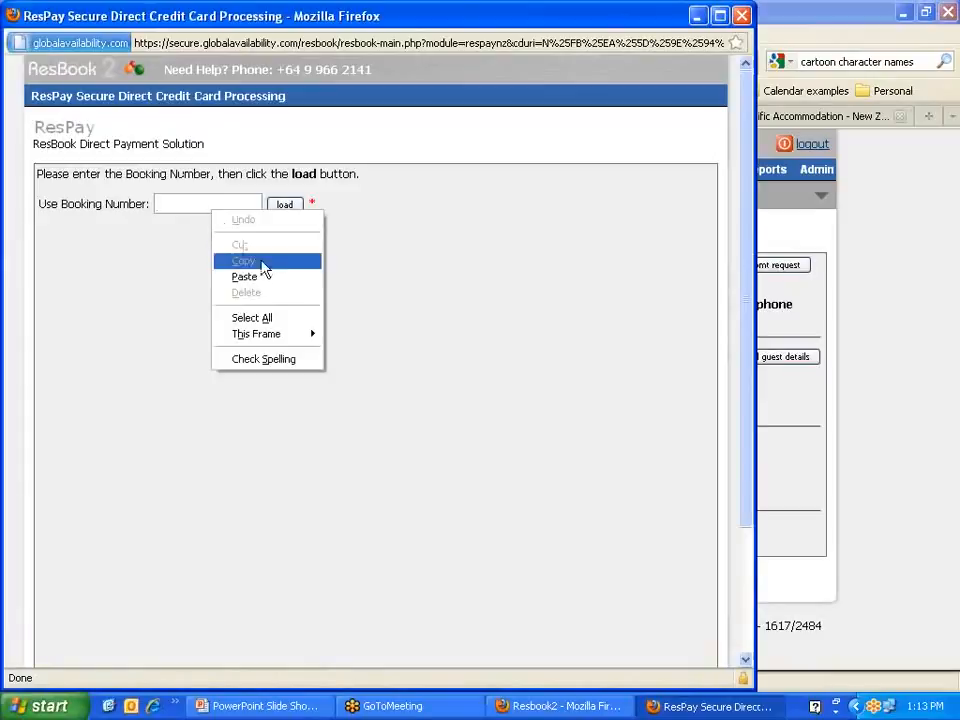
left_click(258, 276)
left_click(284, 208)
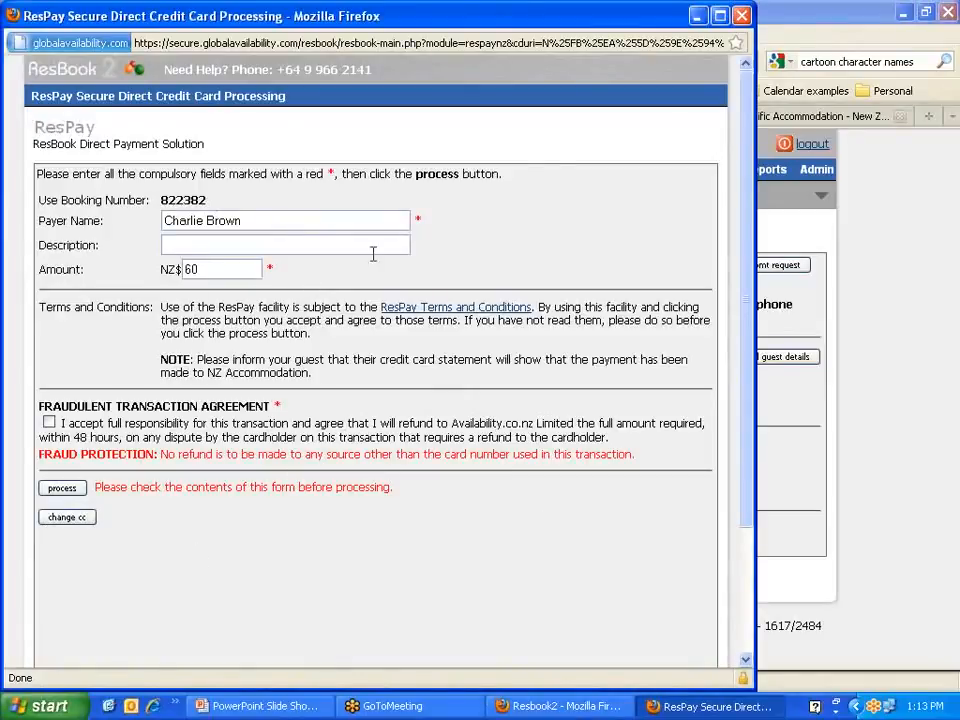
left_click(744, 18)
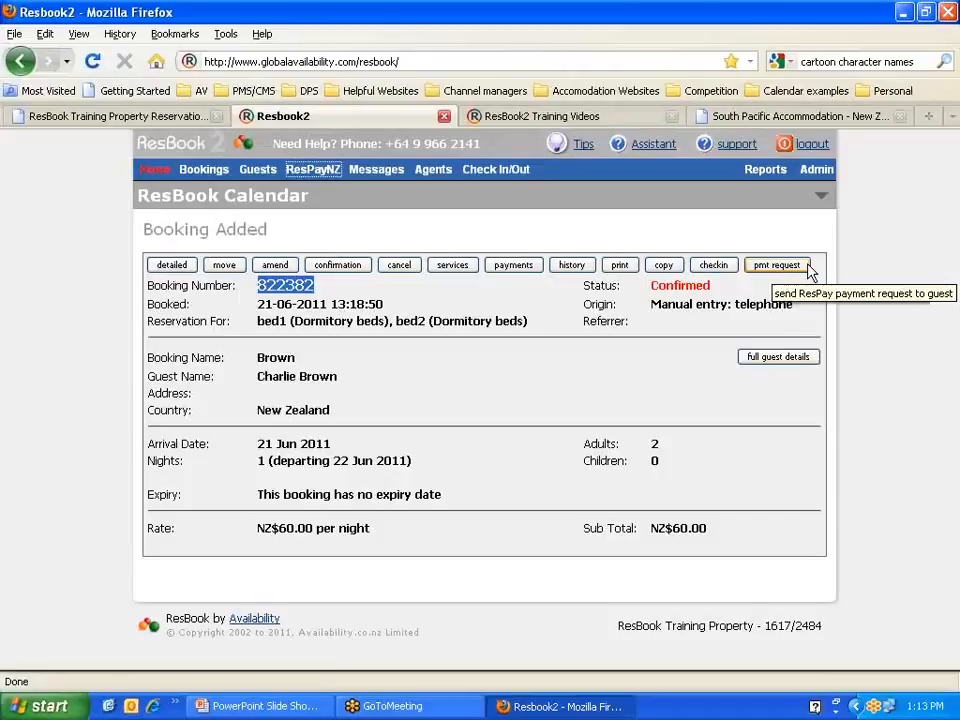
mouse_move(205, 173)
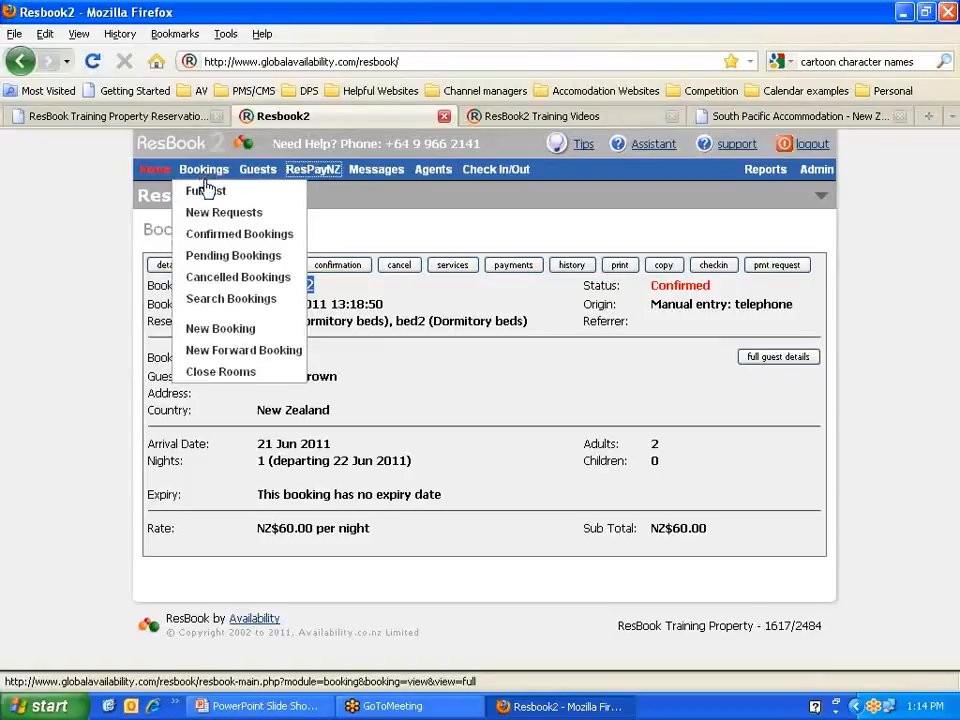
Step: On the close stock units page, select only dormitory bed1 and bed2
left_click(221, 380)
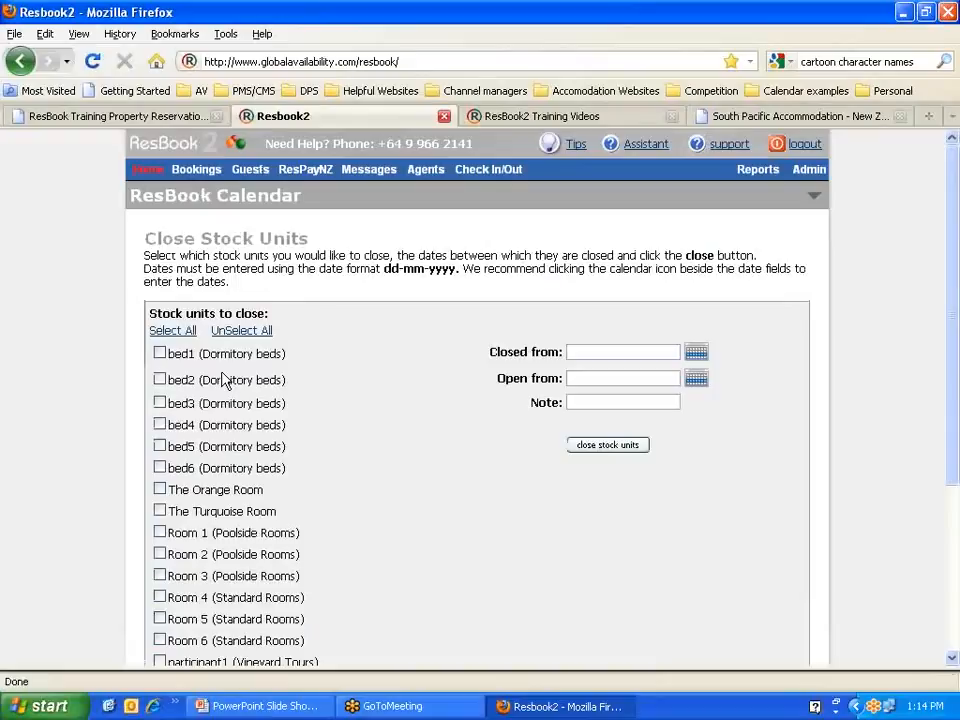
left_click(180, 333)
left_click(180, 333)
scroll(337, 387, "down", 5)
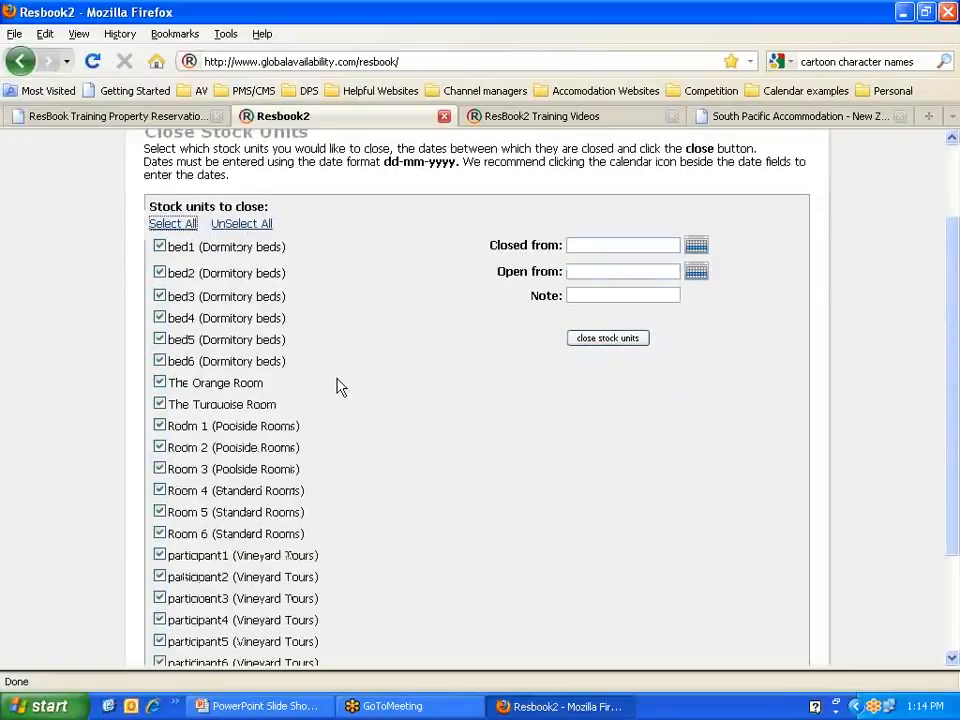
scroll(337, 387, "up", 2)
scroll(337, 387, "up", 2)
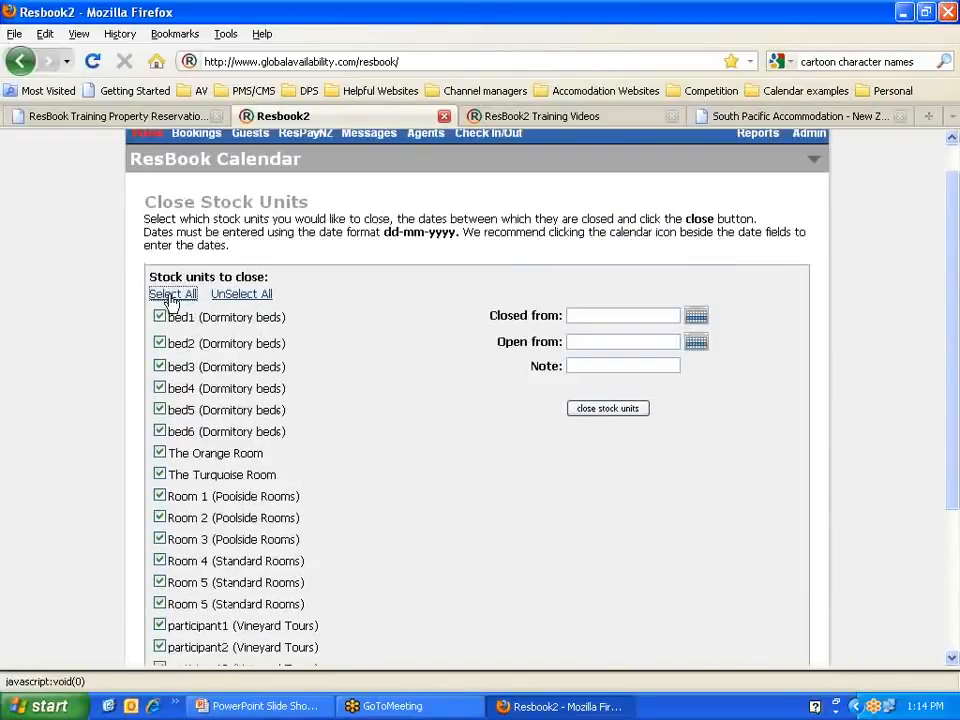
left_click(253, 295)
scroll(301, 312, "down", 2)
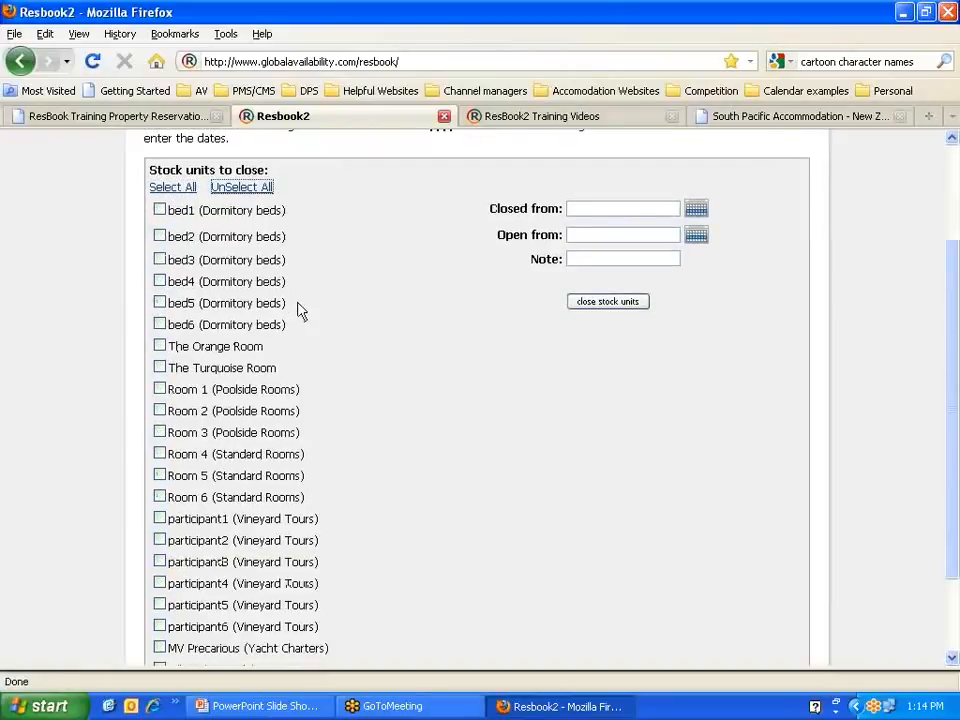
scroll(301, 312, "up", 2)
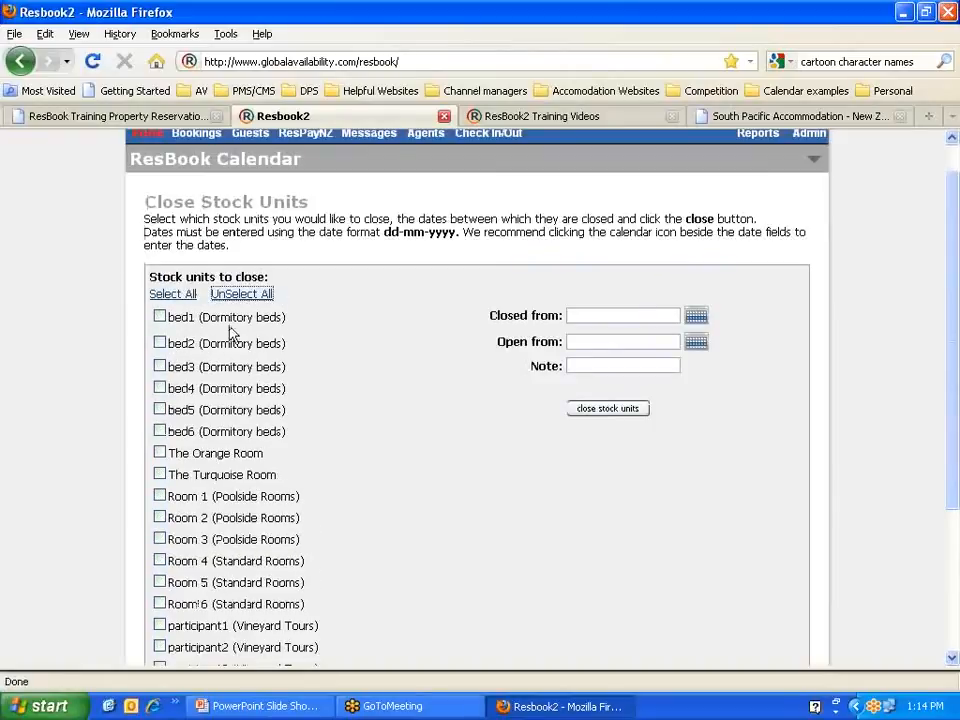
left_click(160, 316)
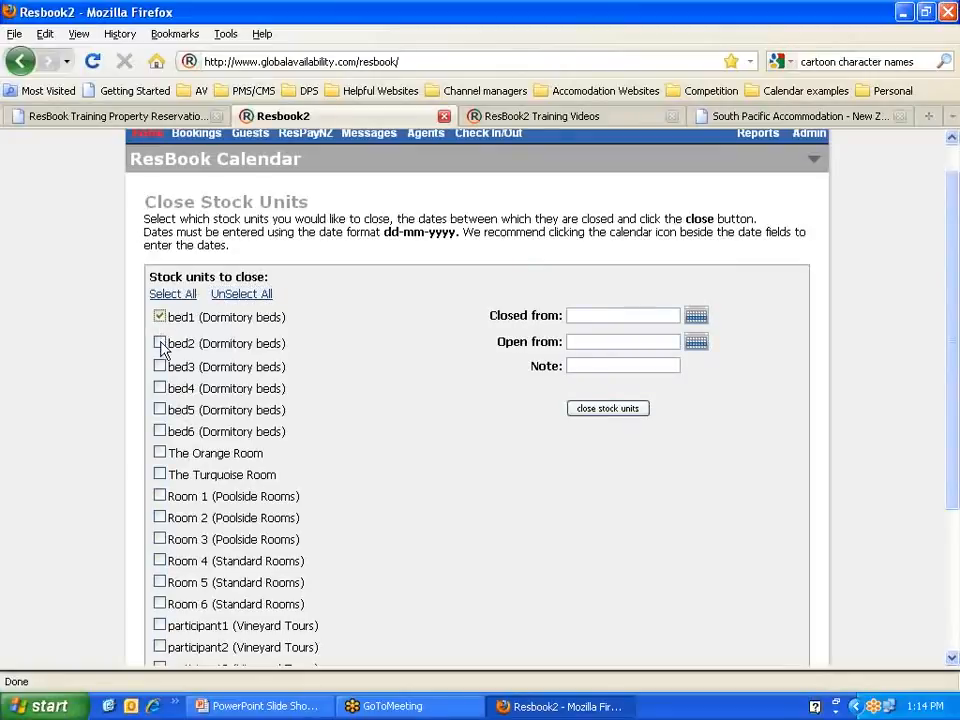
left_click(160, 342)
Step: Close them from 23-06-2011 to 24-06-2011 with the note Renovation
left_click(703, 317)
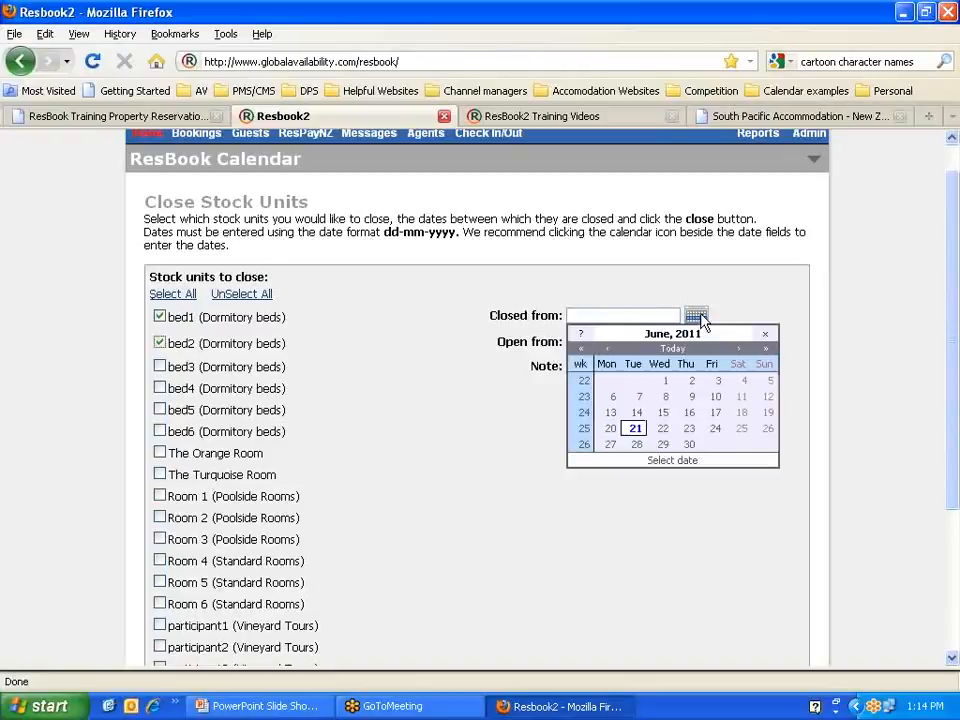
left_click(689, 429)
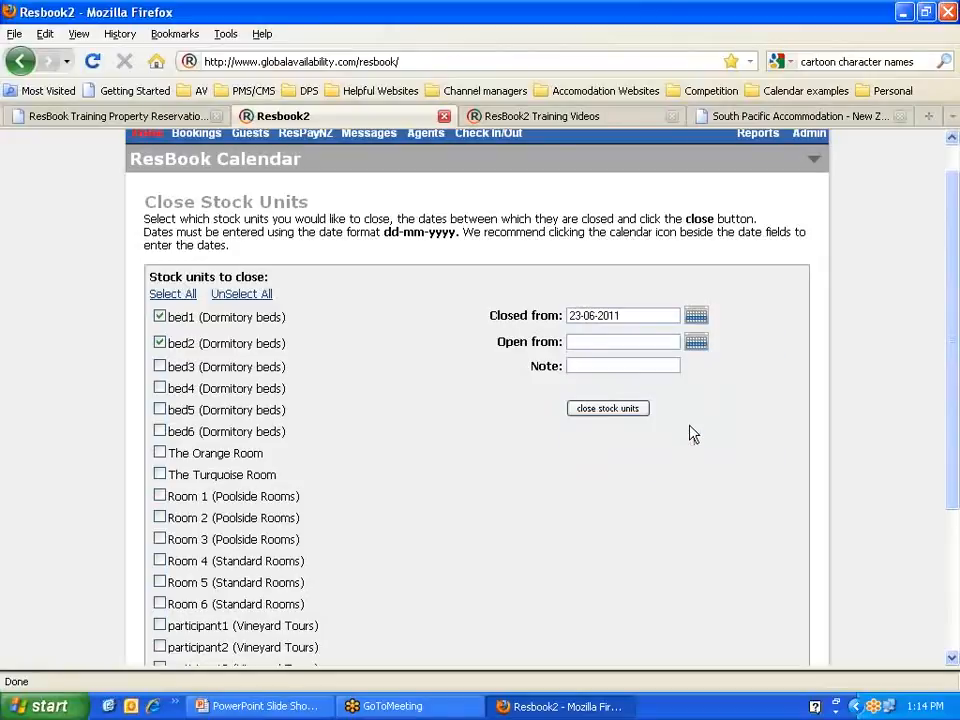
left_click(696, 344)
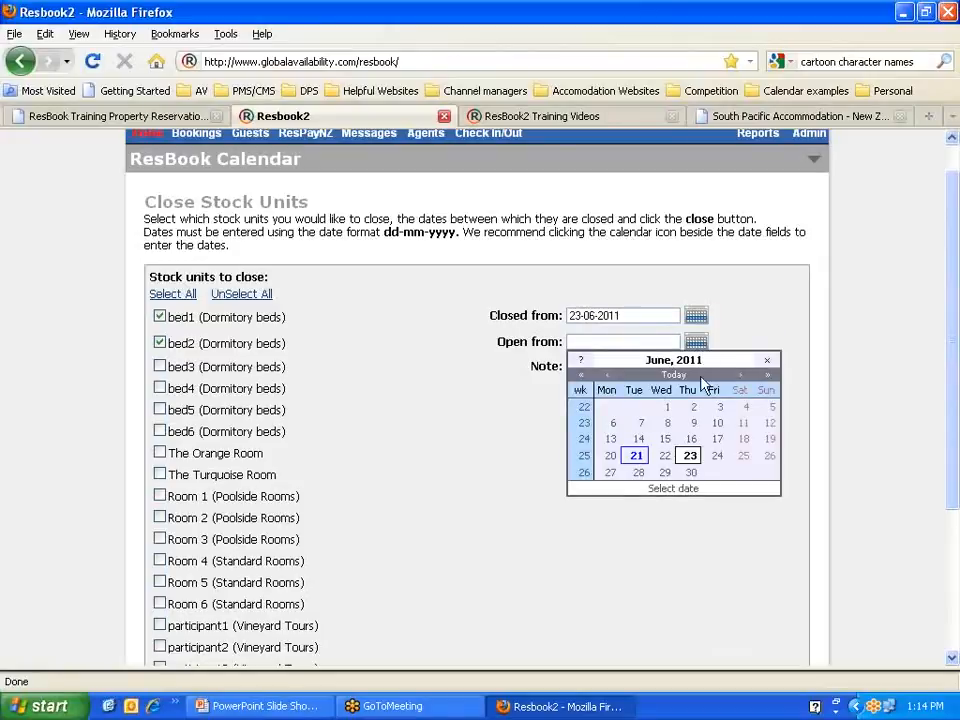
left_click(718, 455)
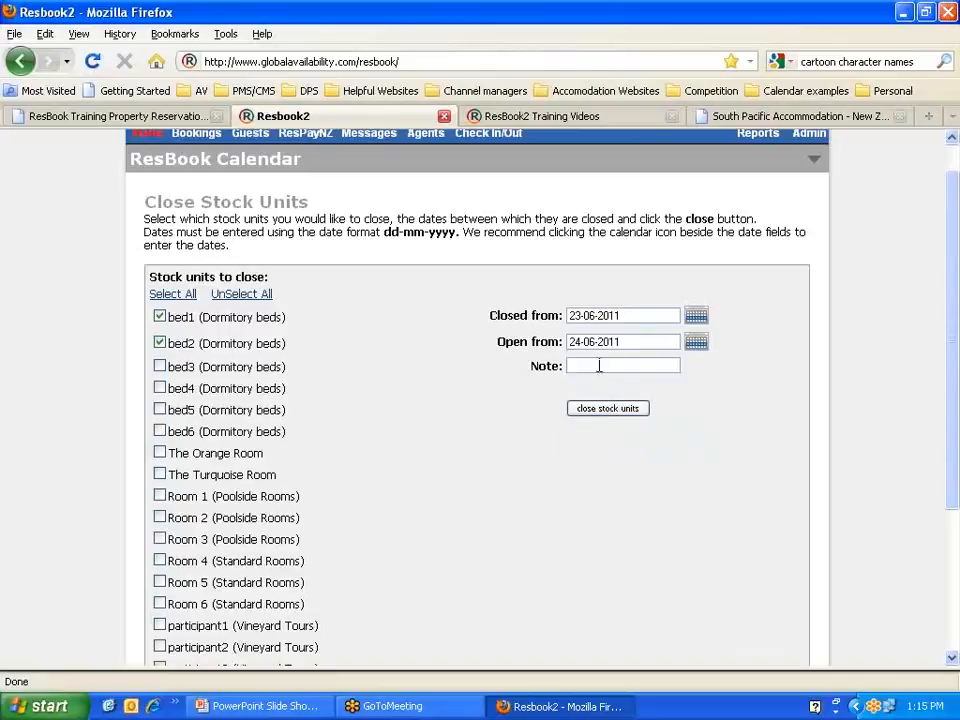
type("R")
key("Down")
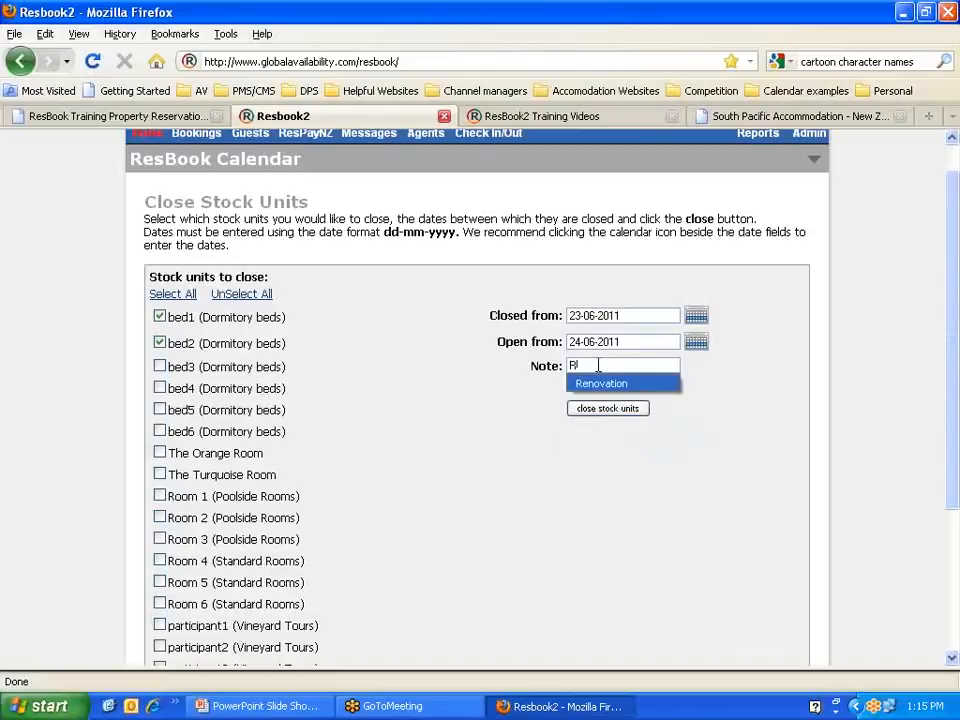
key("Return")
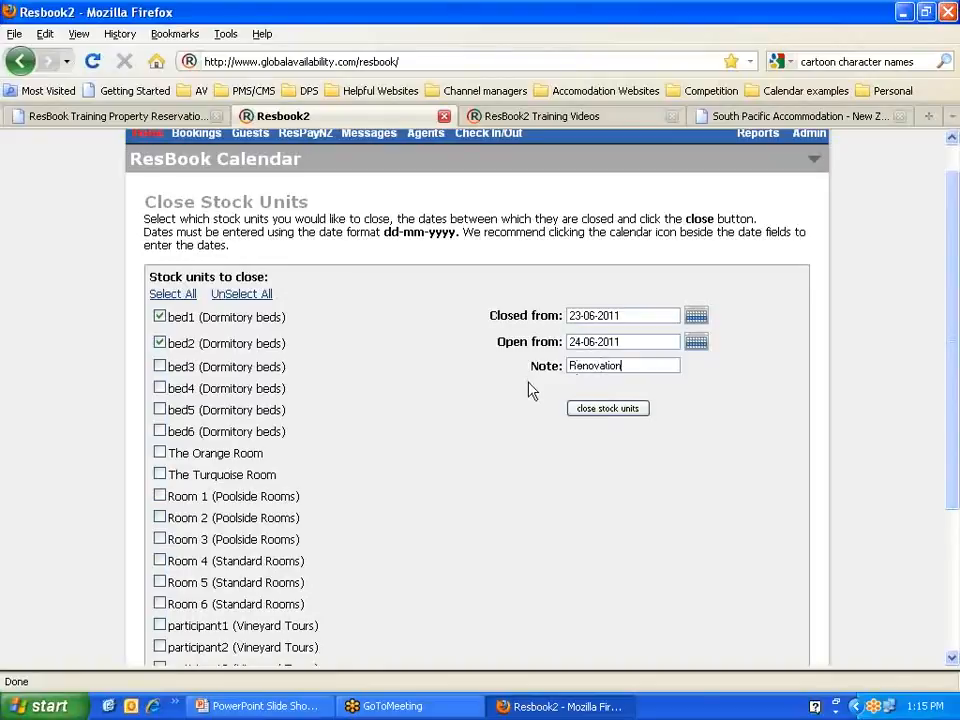
left_click(602, 410)
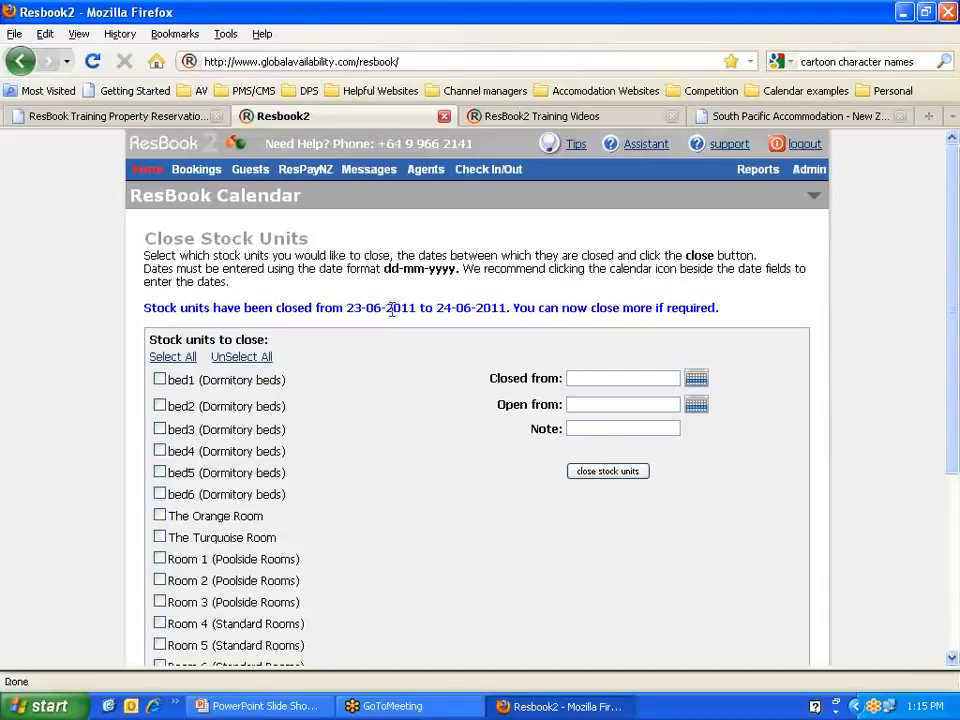
Step: Expand the room calendar and step the Dorm Rooms view to 23 June
left_click(814, 199)
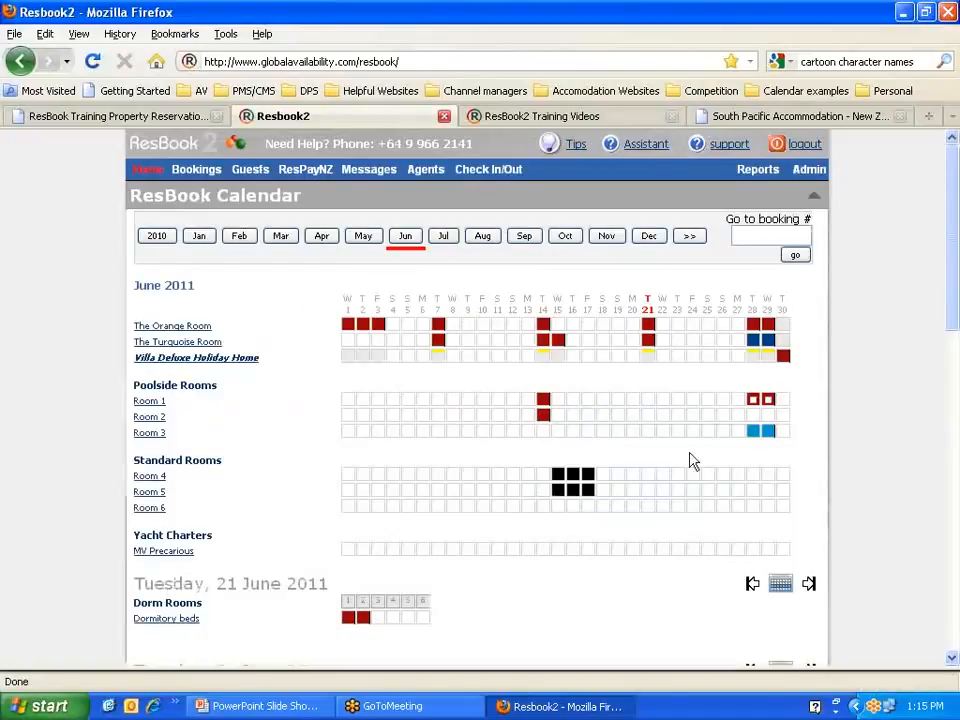
scroll(575, 595, "down", 2)
scroll(570, 590, "down", 2)
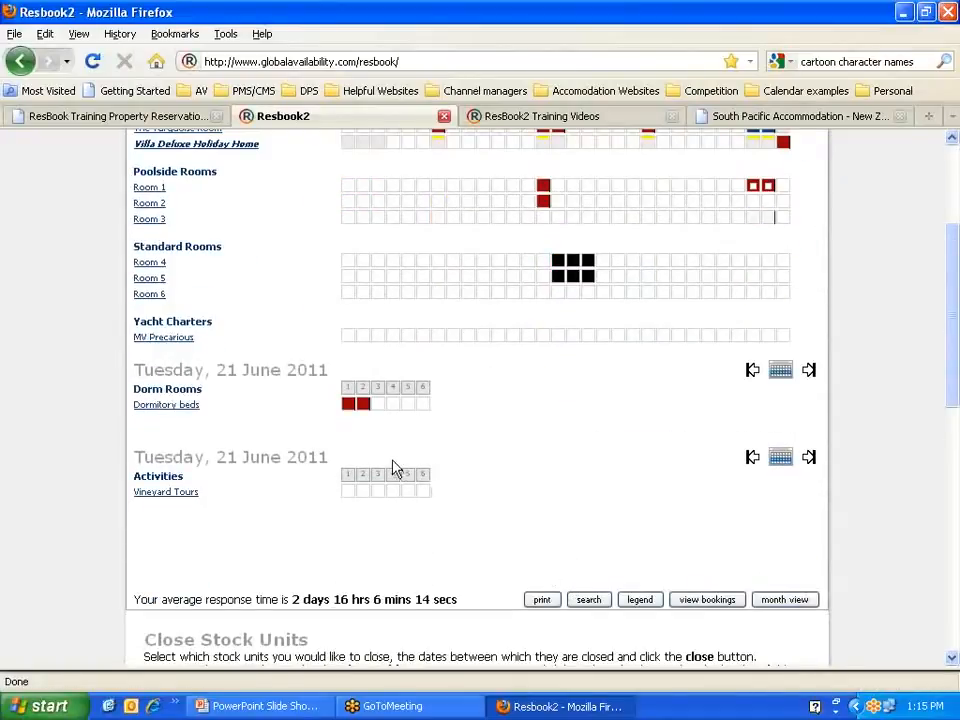
left_click(808, 371)
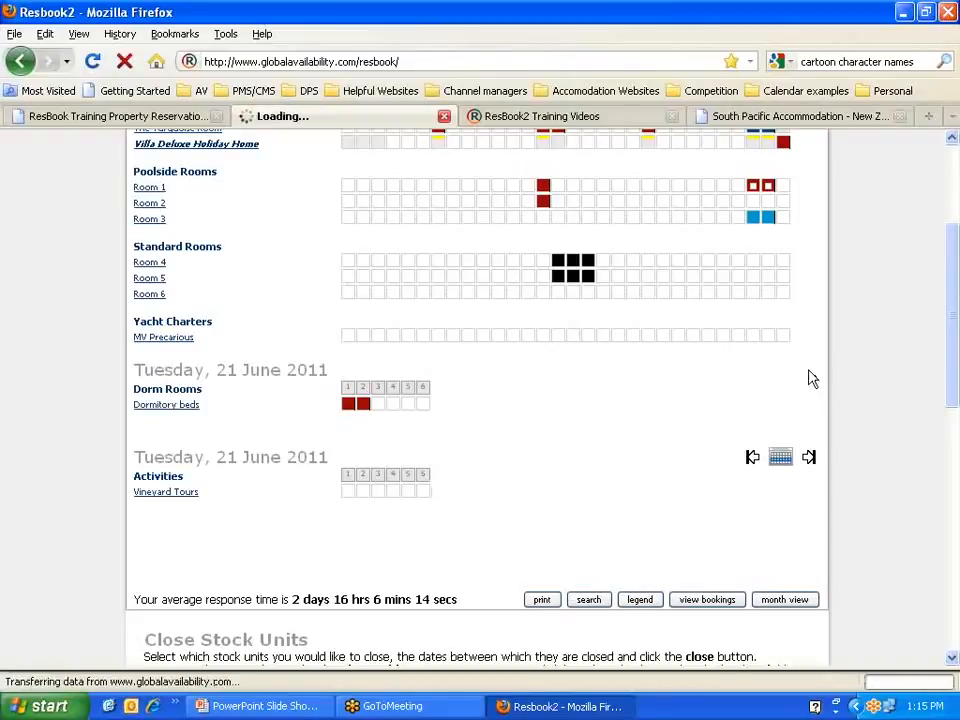
left_click(808, 371)
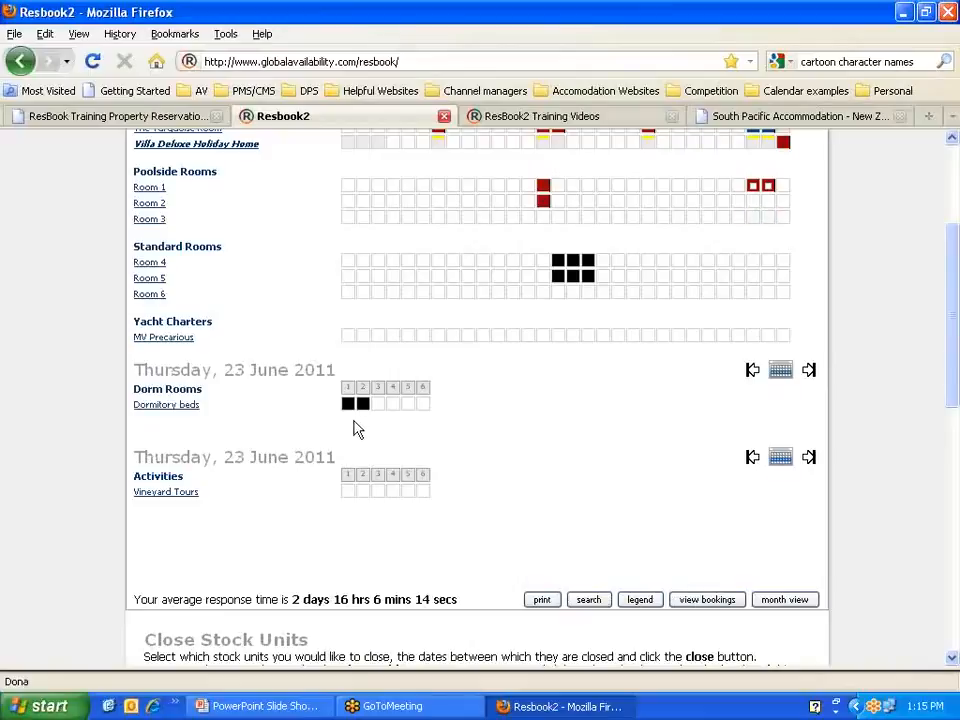
Step: Reopen the closed bed2 dorm bed
mouse_move(348, 410)
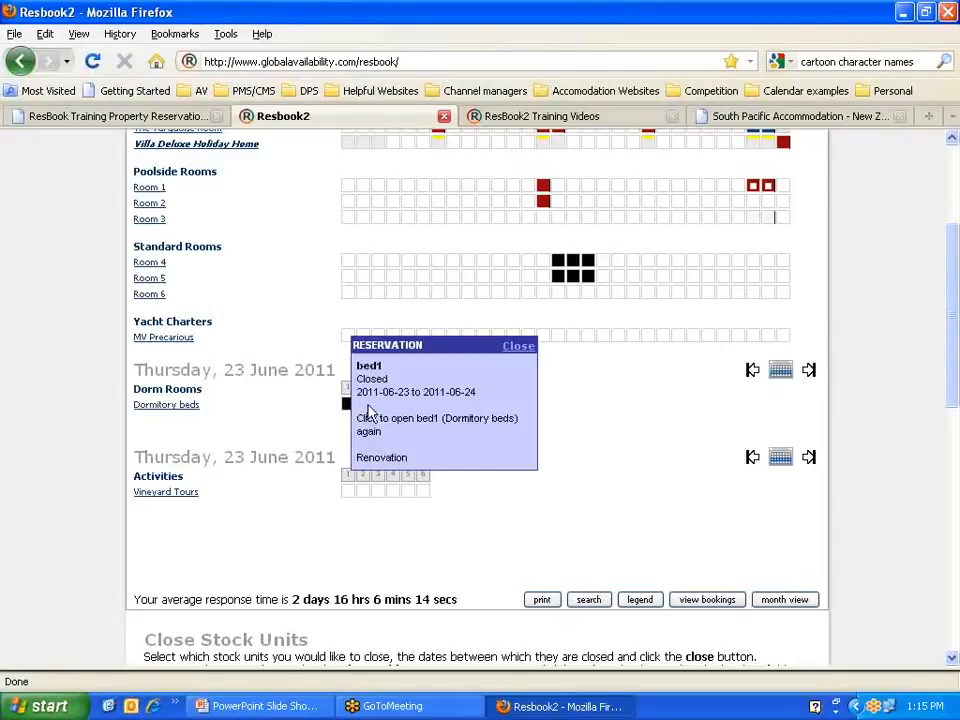
left_click(519, 350)
mouse_move(362, 406)
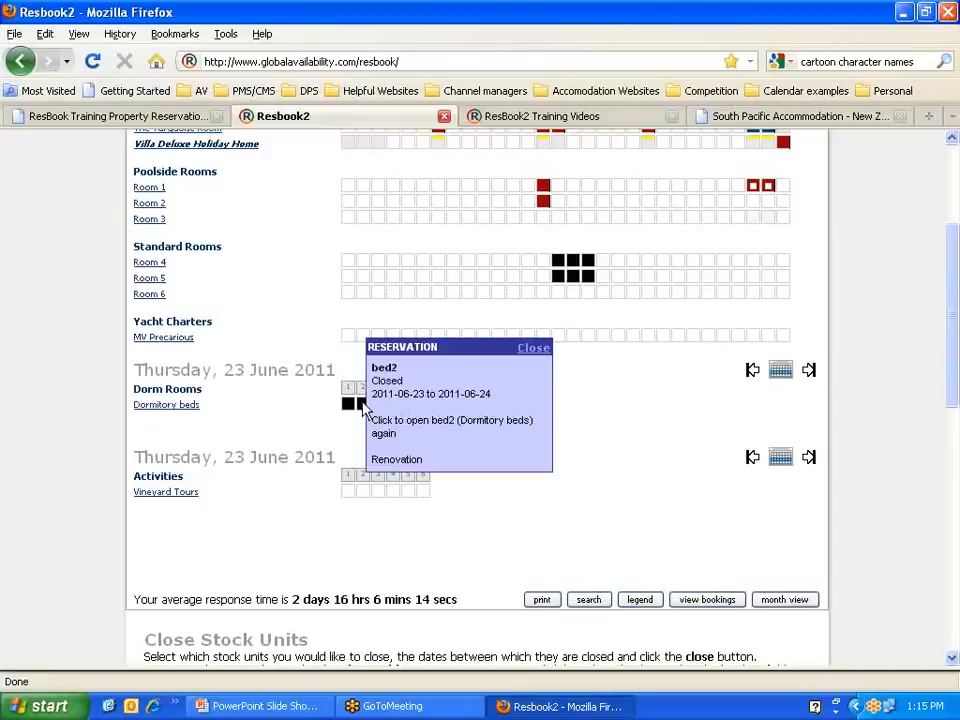
left_click(362, 406)
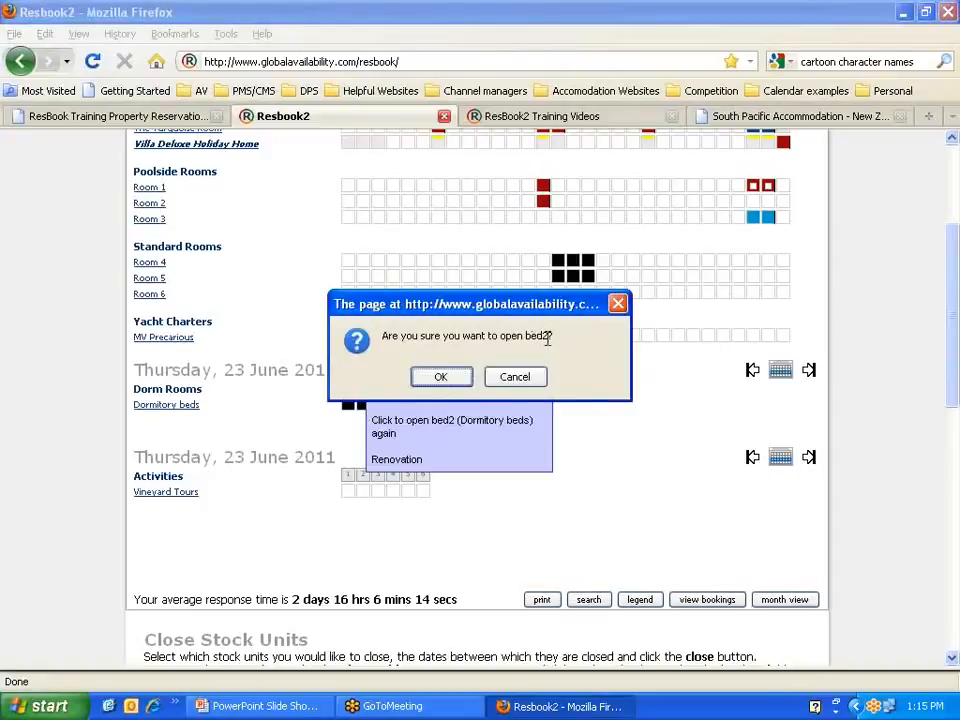
left_click(448, 378)
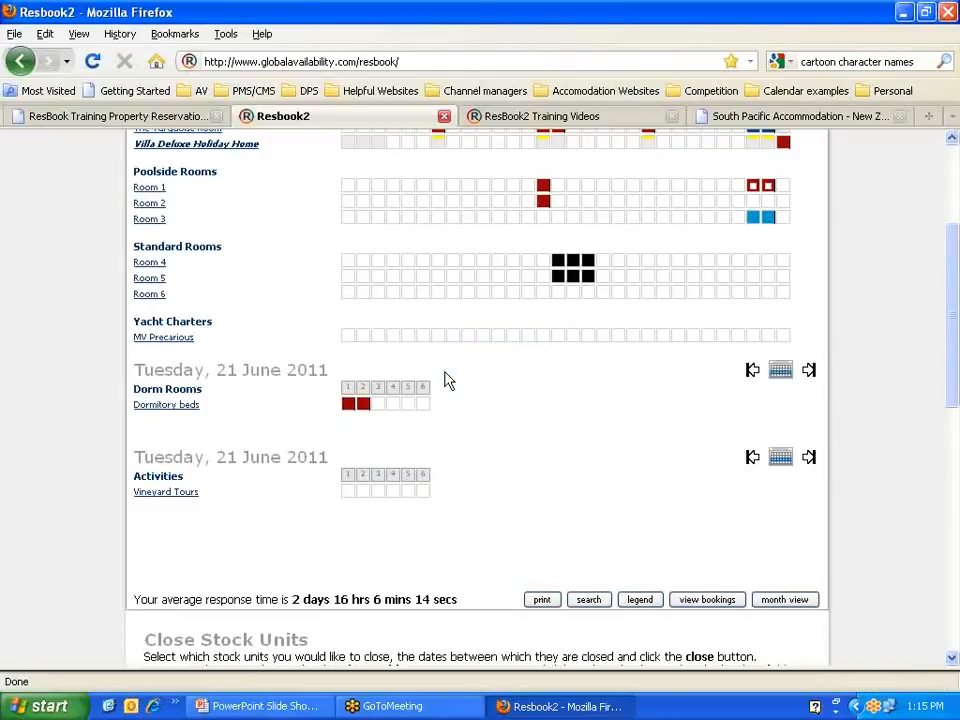
Step: Check Room 4's closure, then reopen the closed Room 5
left_click(556, 264)
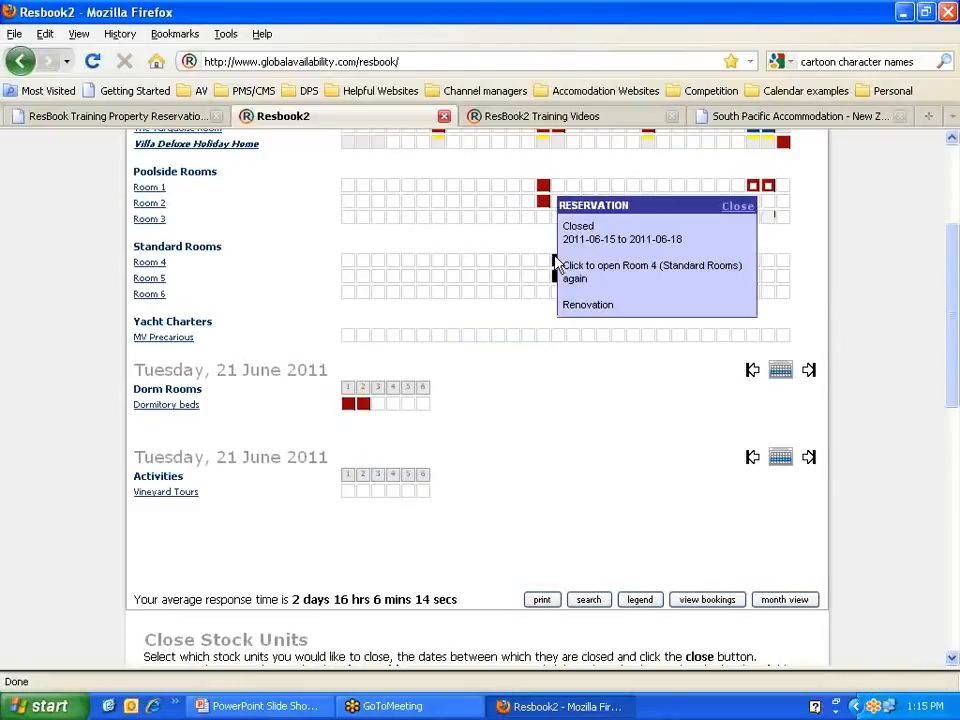
left_click(745, 207)
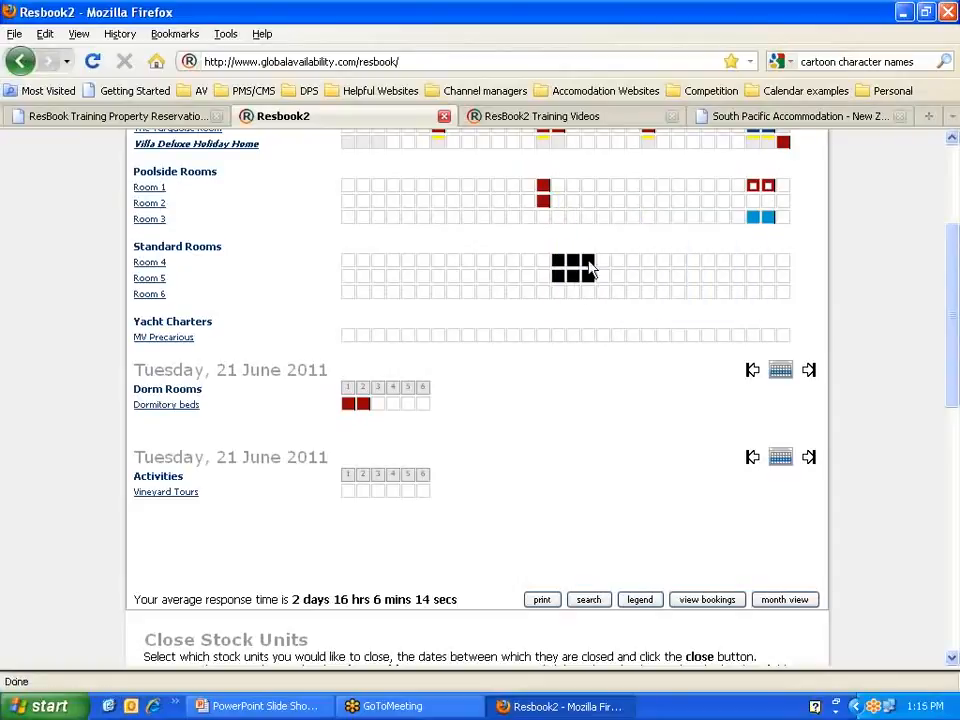
left_click(530, 266)
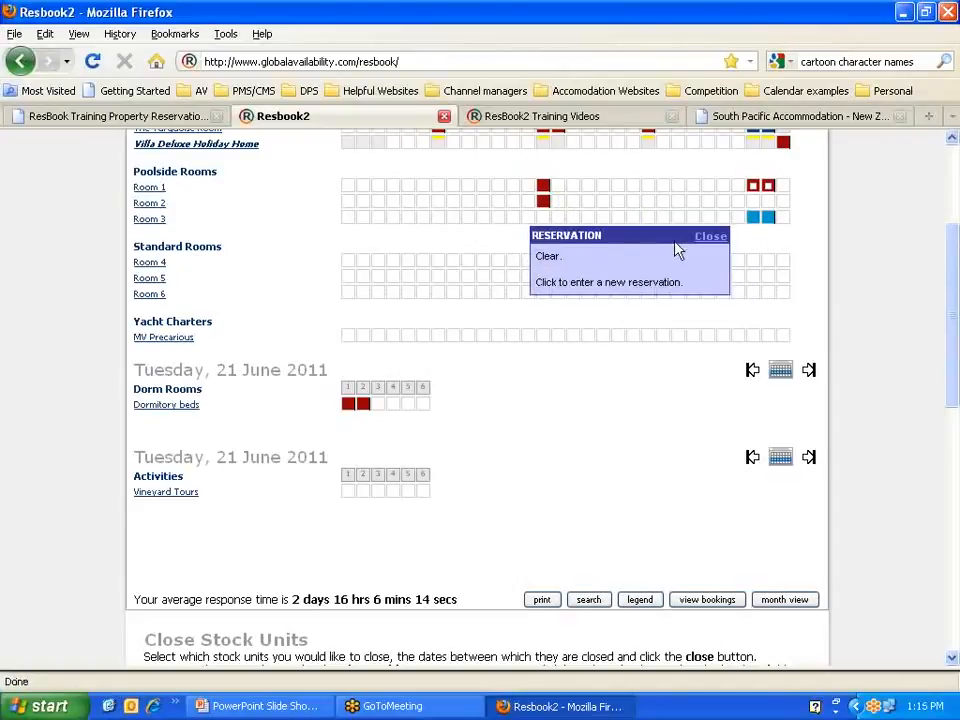
left_click(703, 237)
left_click(561, 281)
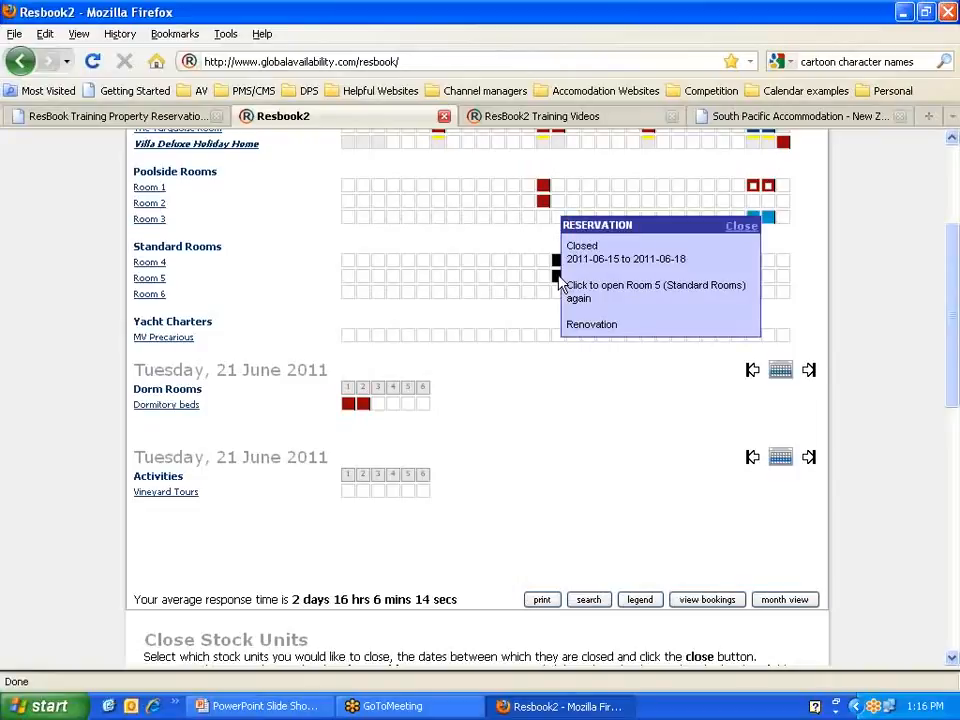
left_click(563, 285)
left_click_drag(546, 335, 506, 336)
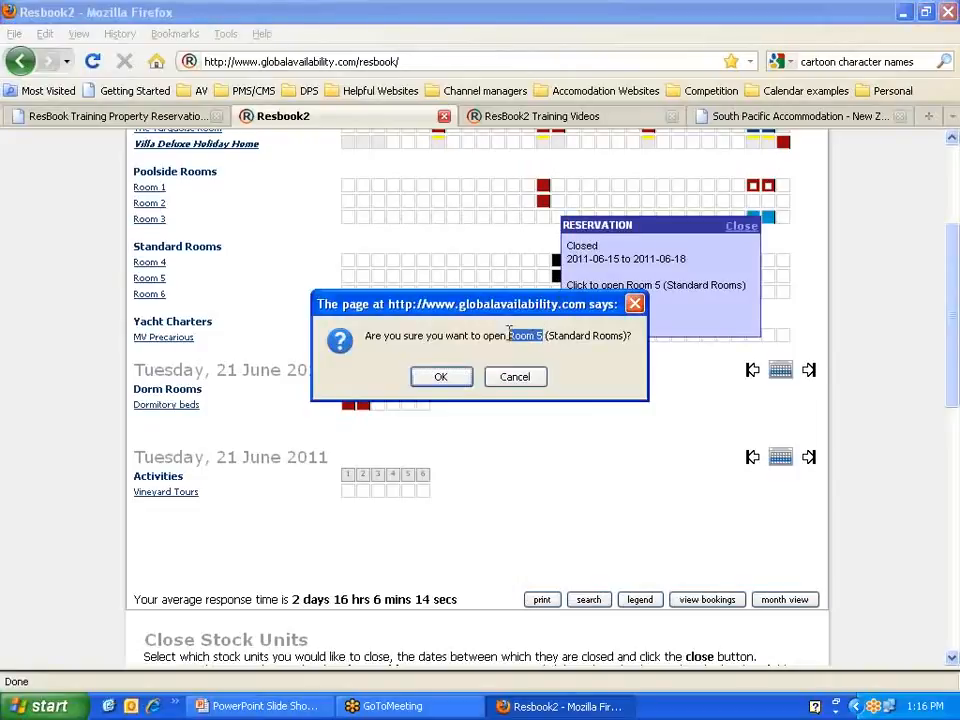
left_click(439, 379)
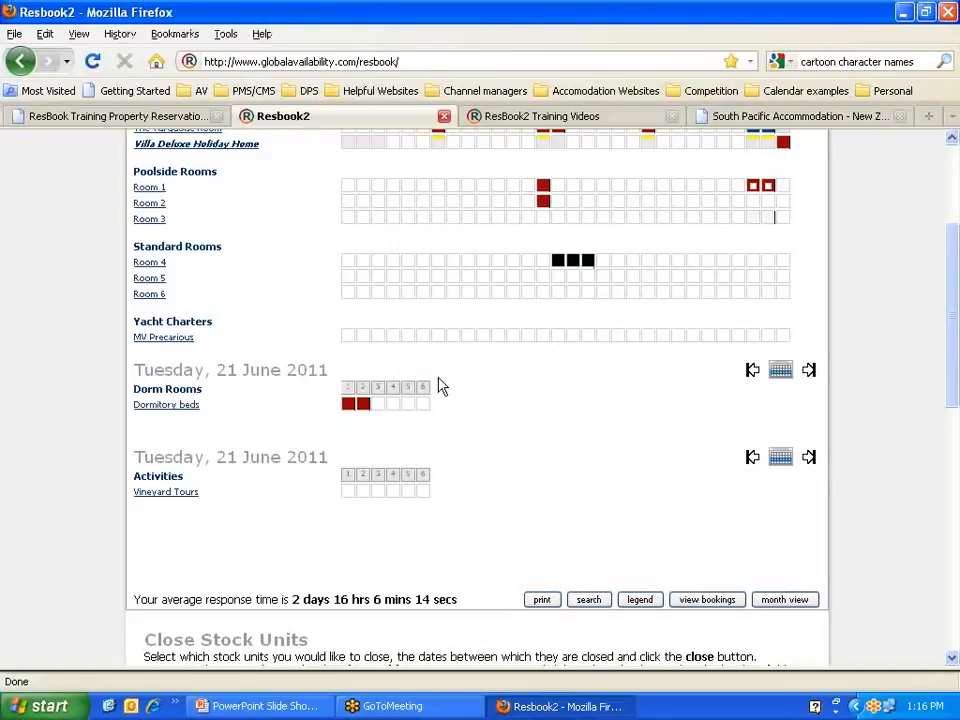
Step: Switch back to the PowerPoint training slide show
scroll(484, 381, "up", 4)
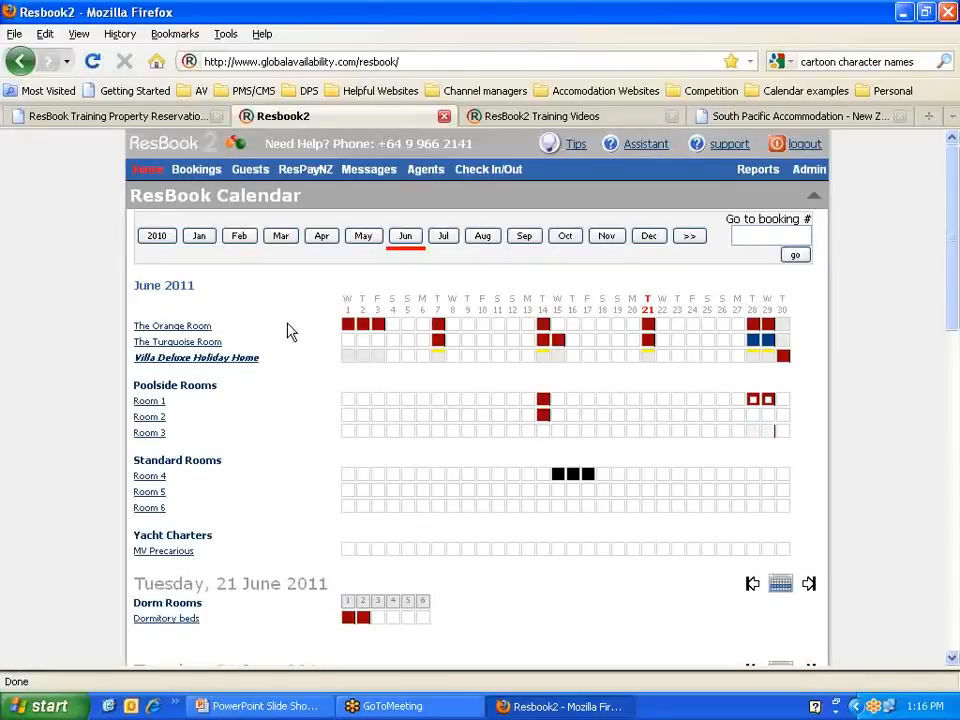
mouse_move(197, 174)
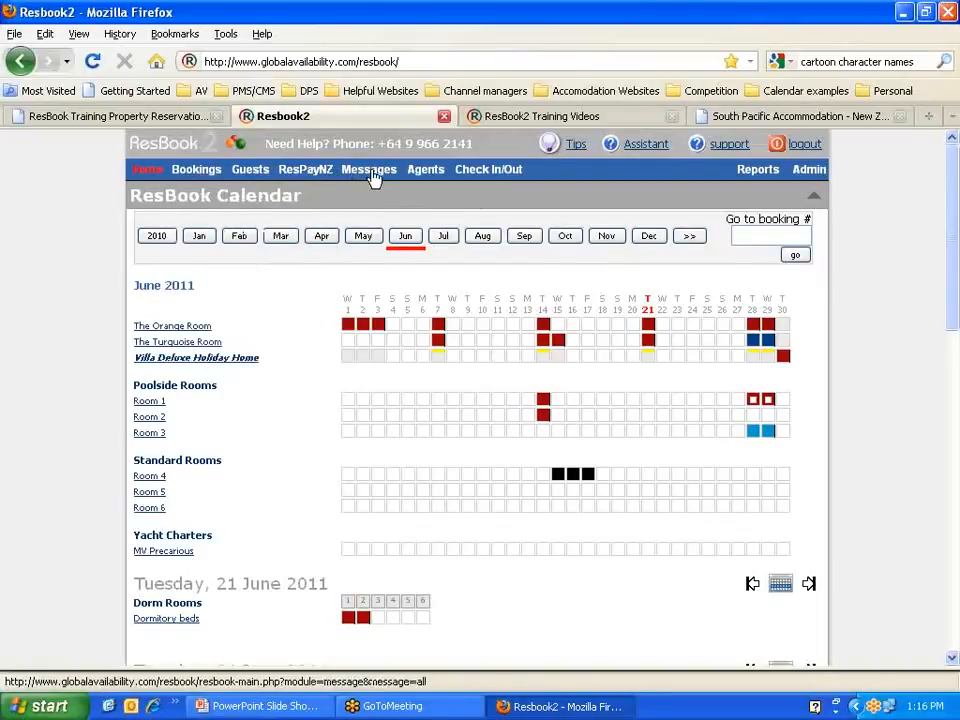
mouse_move(494, 178)
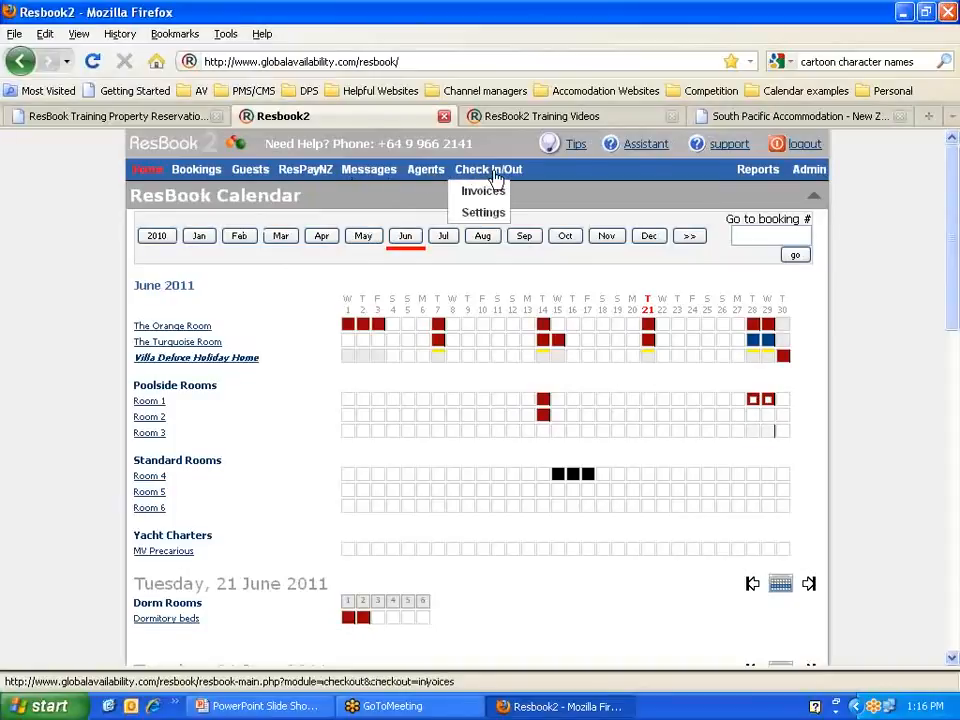
left_click(258, 706)
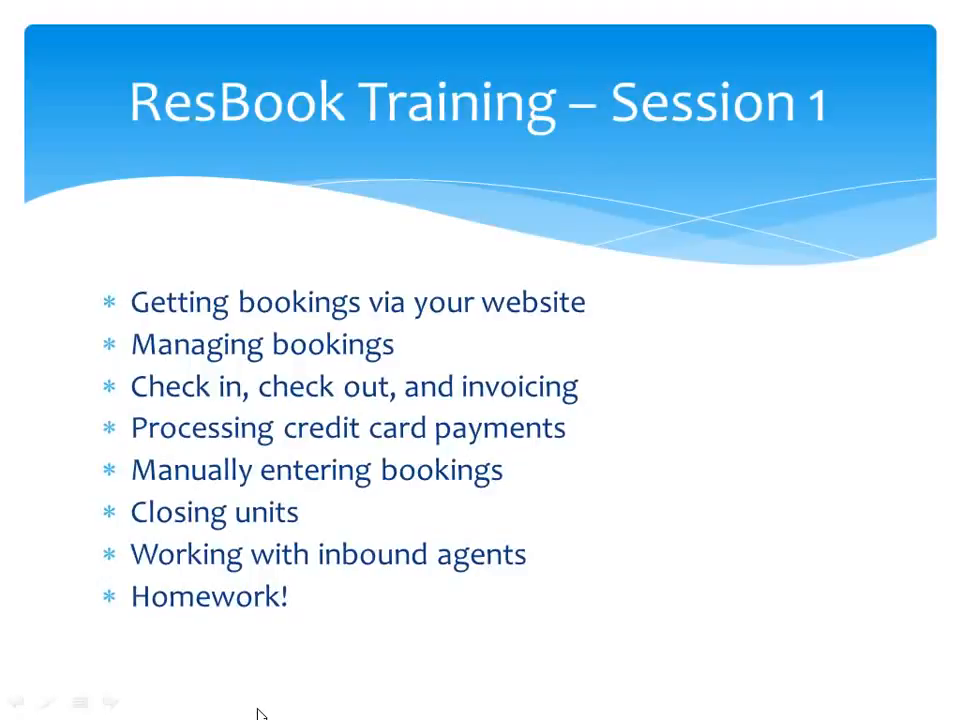
Step: Advance to the Homework! slide and reveal Read my email, Log in to your ResBook, and Place some test bookings
left_click(557, 456)
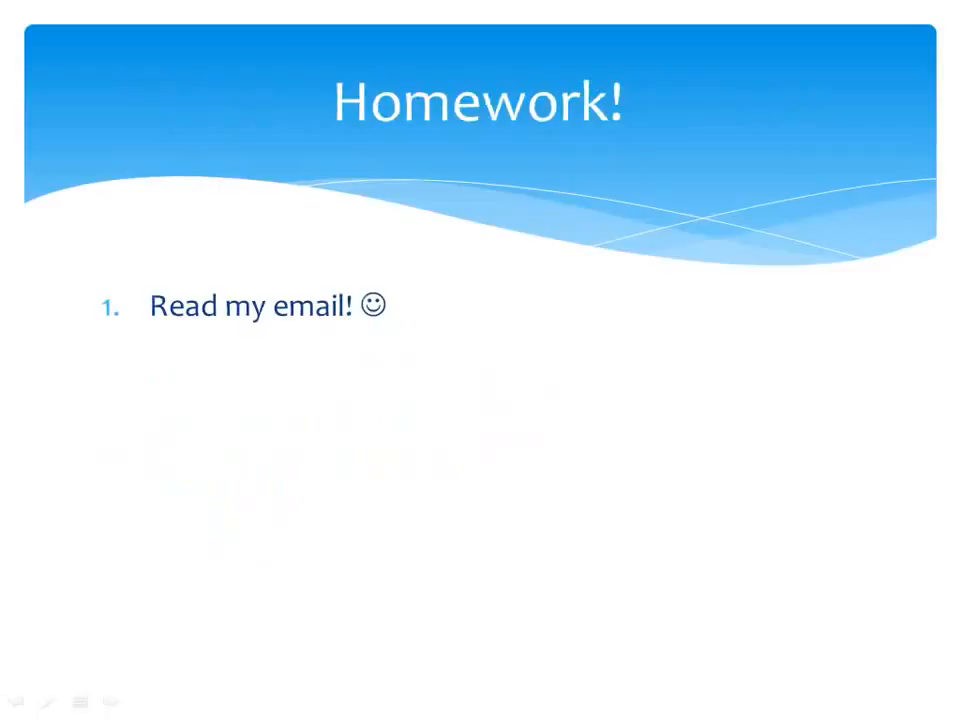
key("Right")
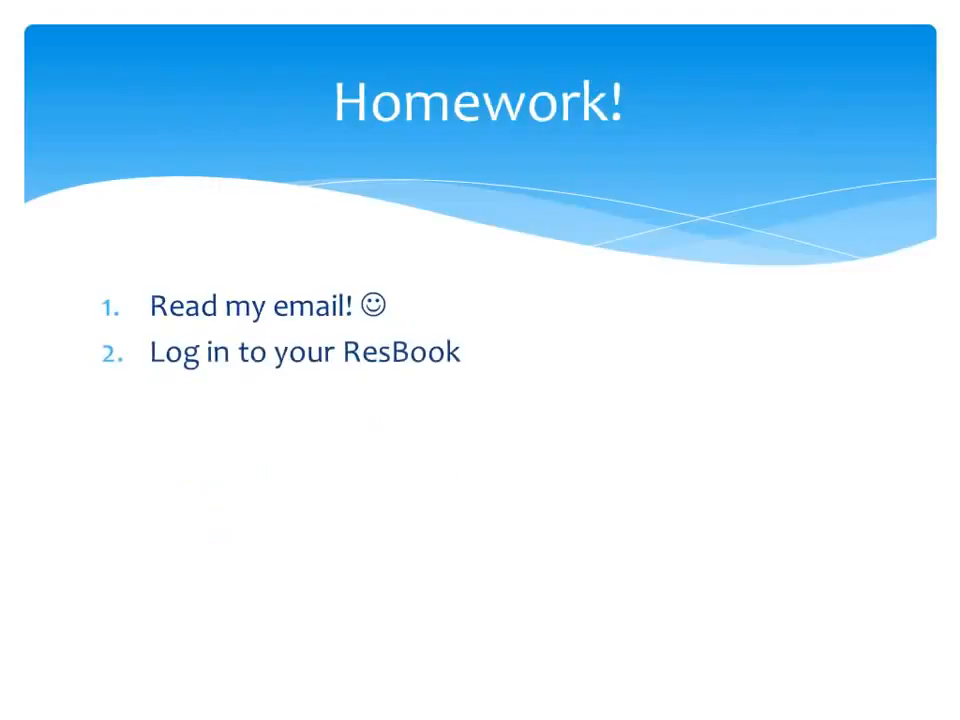
key("Right")
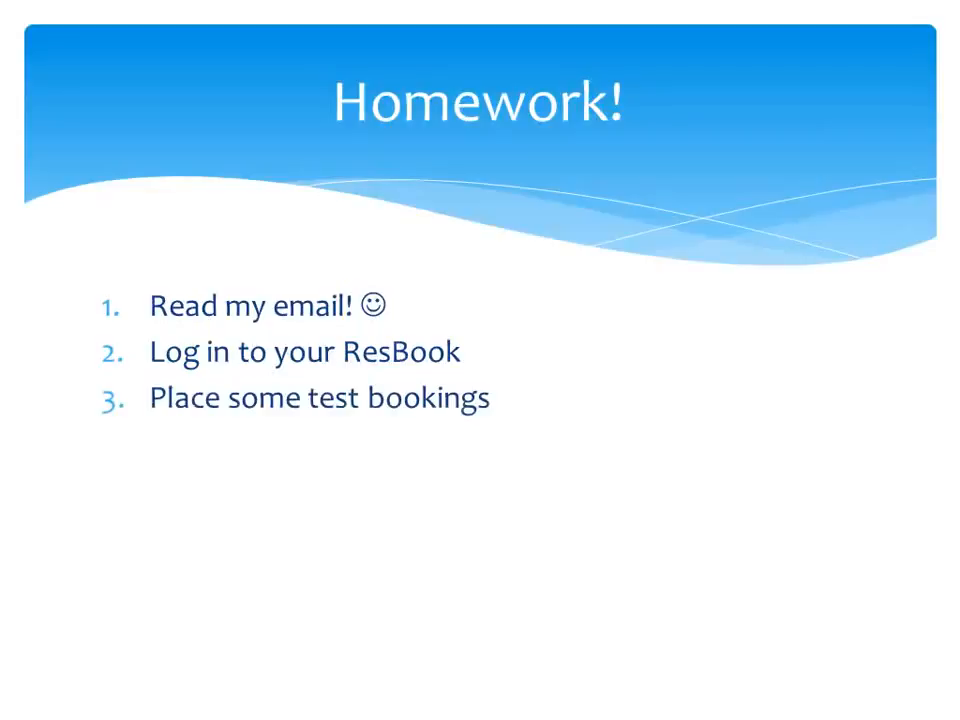